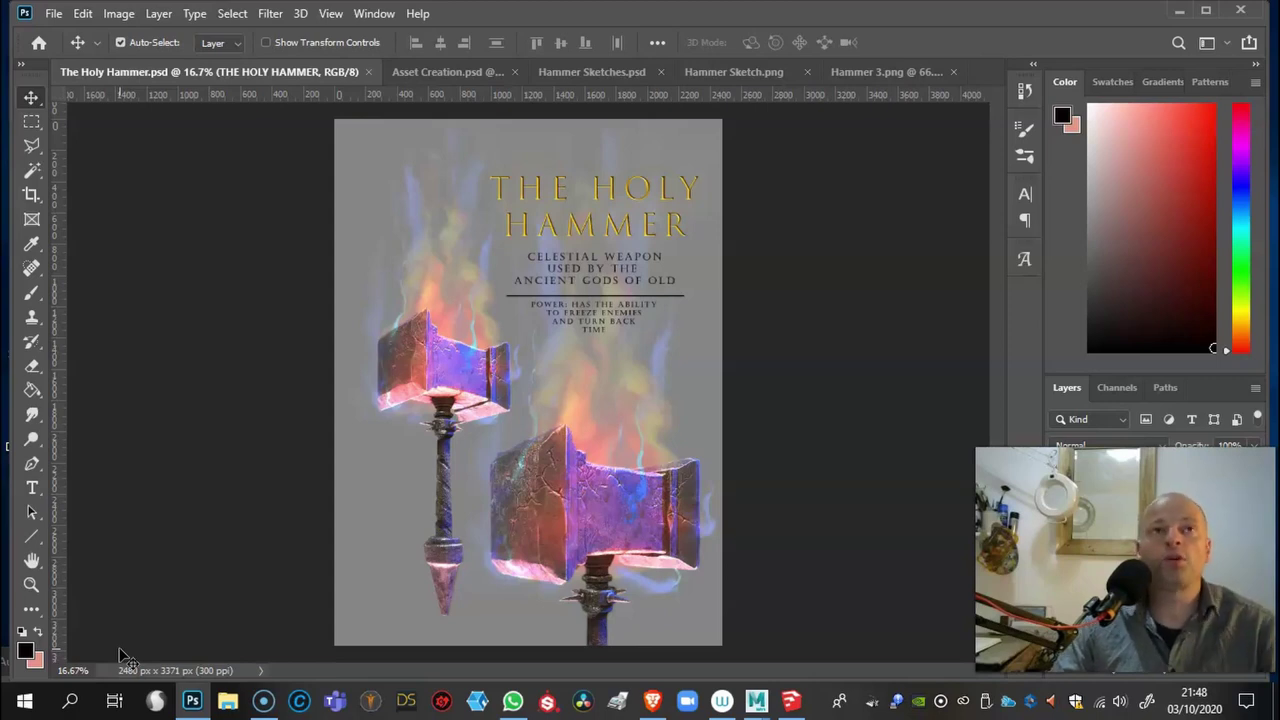
Step: Review the Asset Creation reference board and the Hammer Sketches document
click(440, 72)
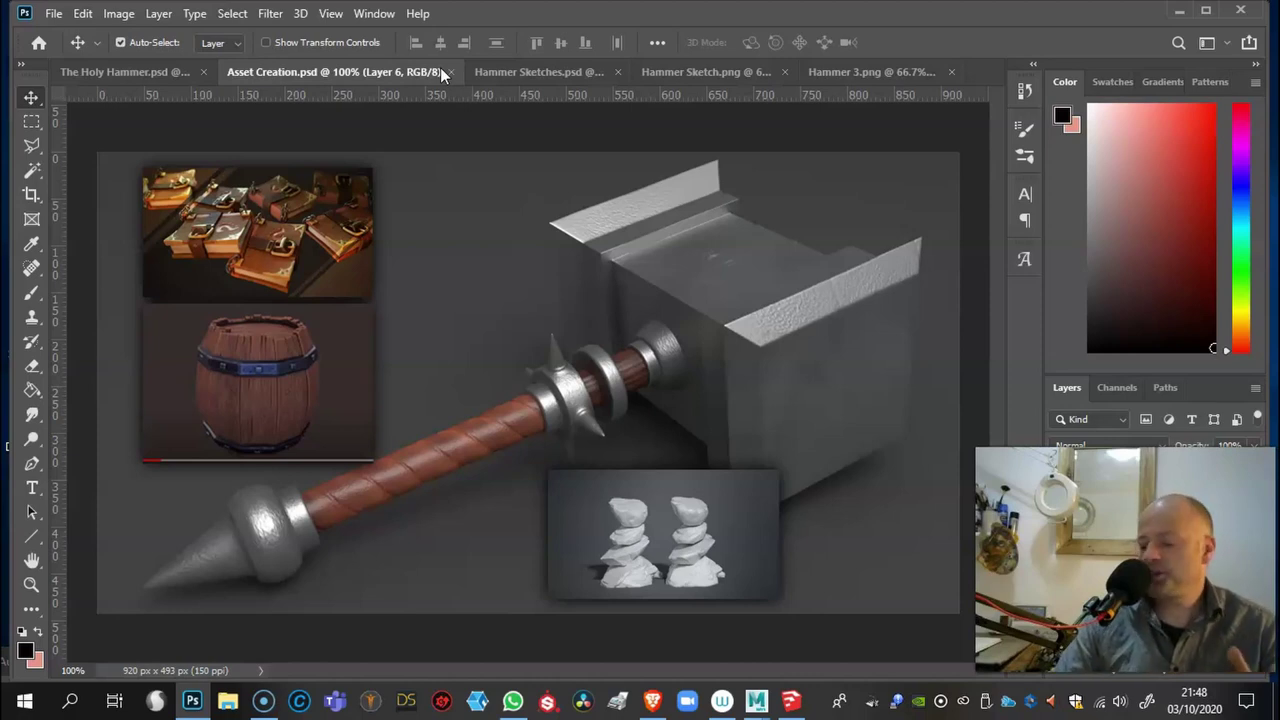
click(505, 75)
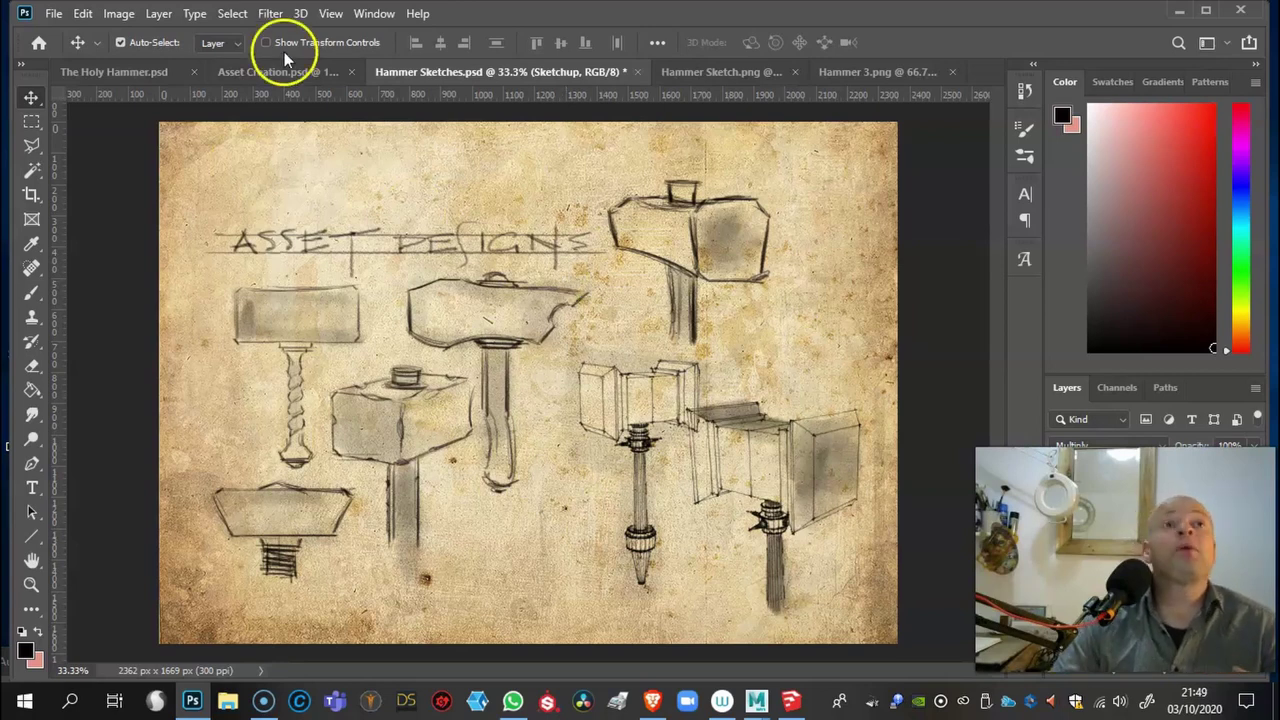
click(268, 74)
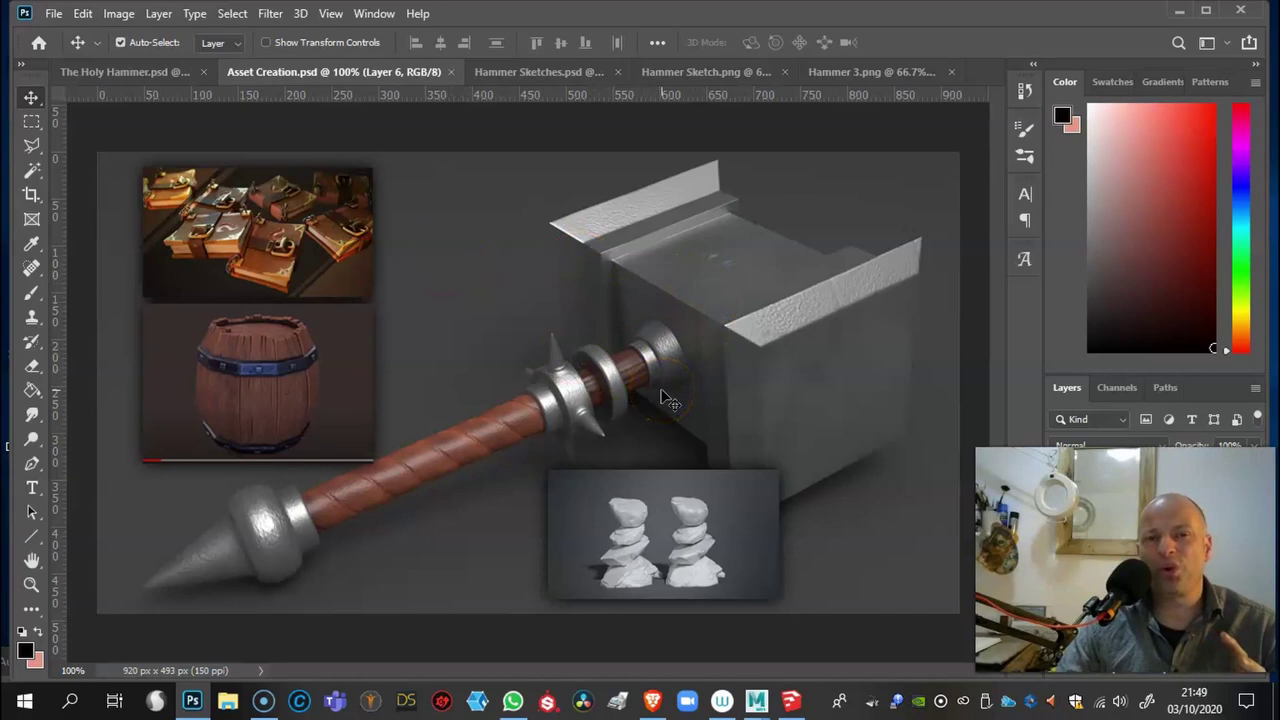
click(536, 72)
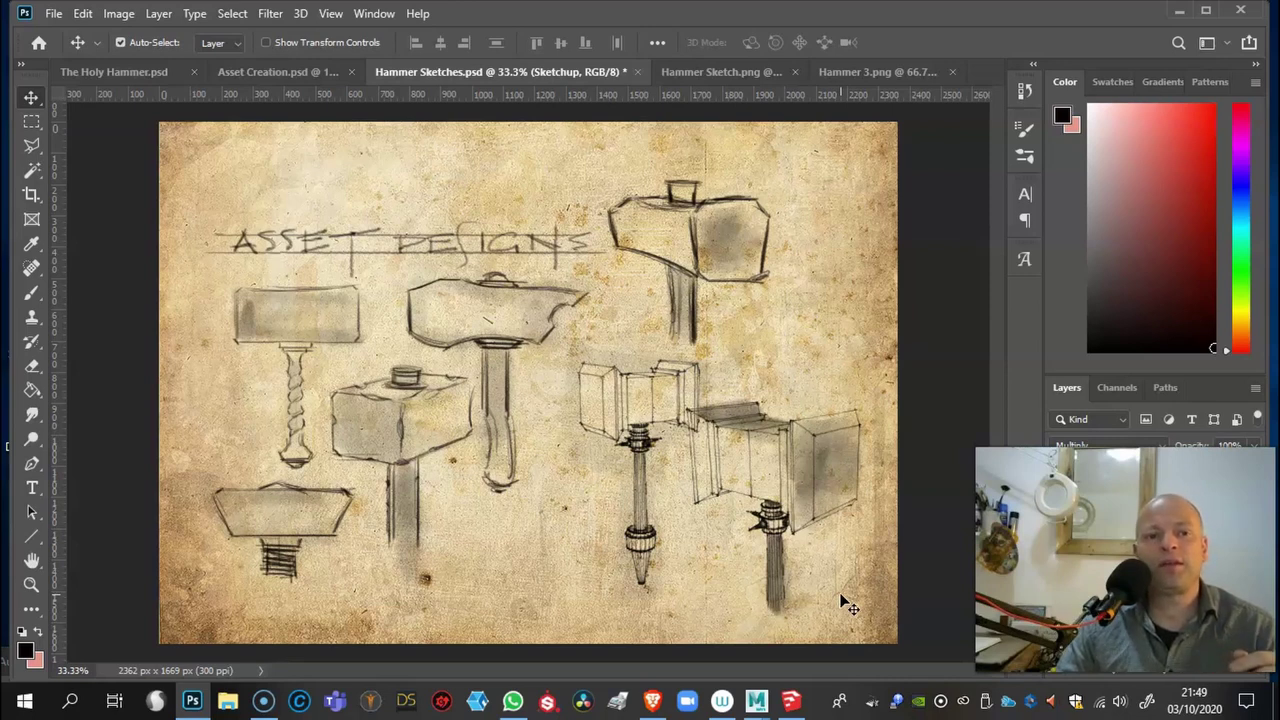
Step: Switch to SketchUp and examine the hammer model from several angles, including its full length down to the spike
click(792, 704)
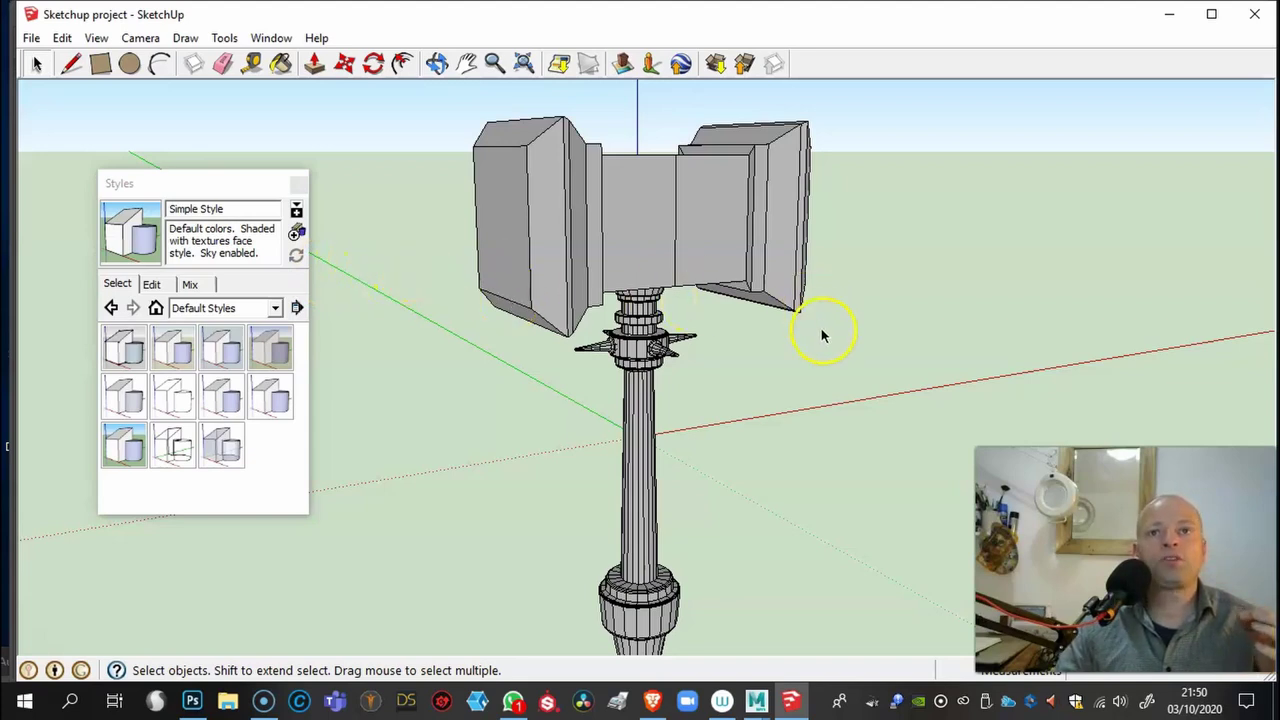
click(437, 63)
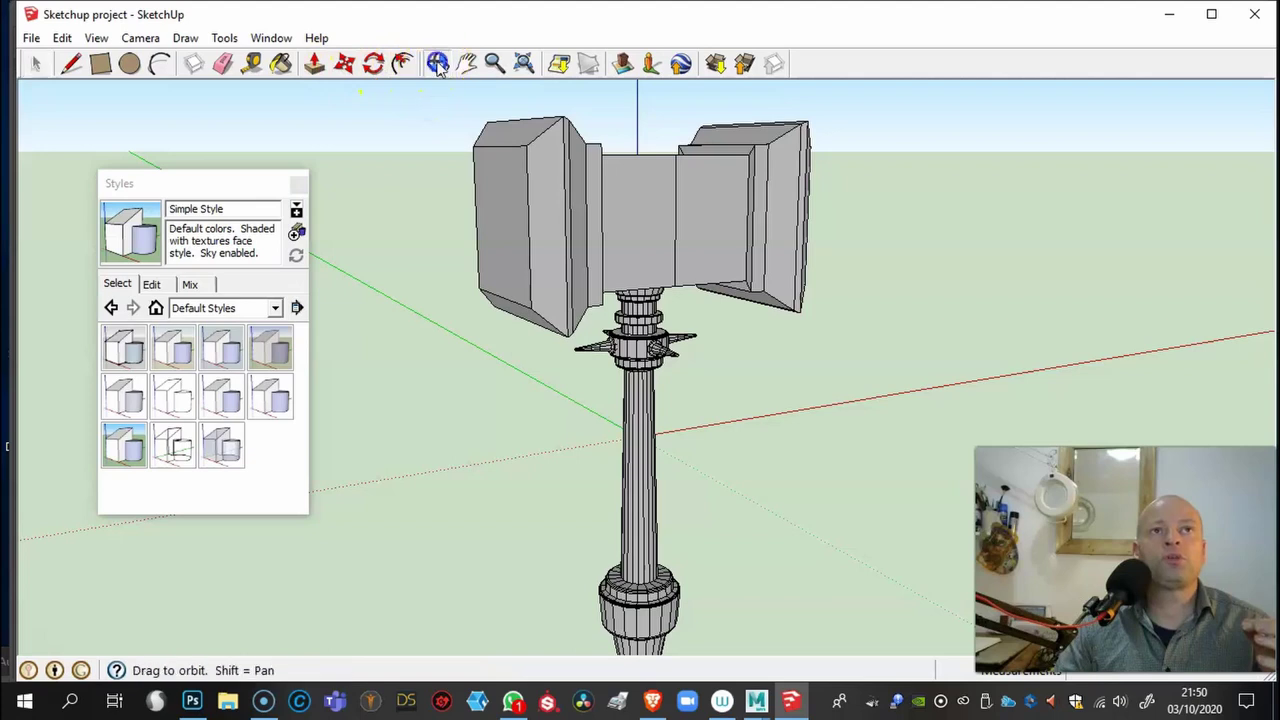
drag(851, 329, 463, 314)
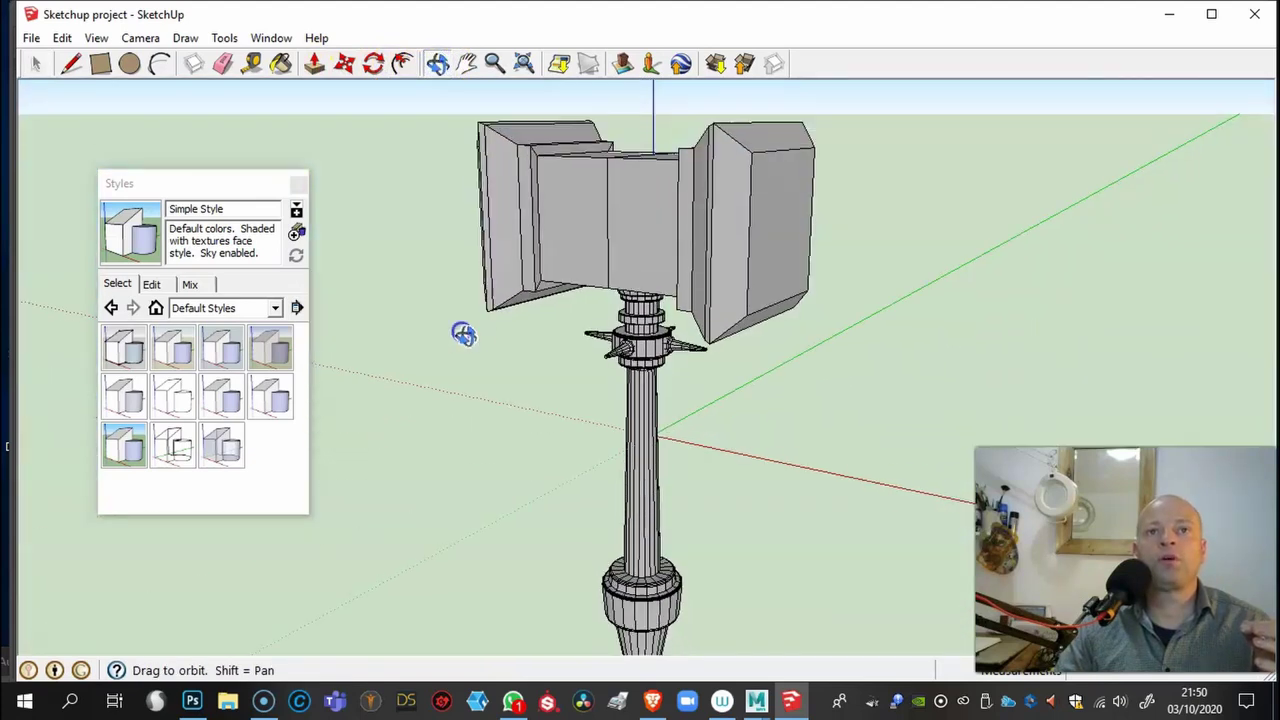
drag(920, 300, 794, 234)
scroll(820, 289, down, 6)
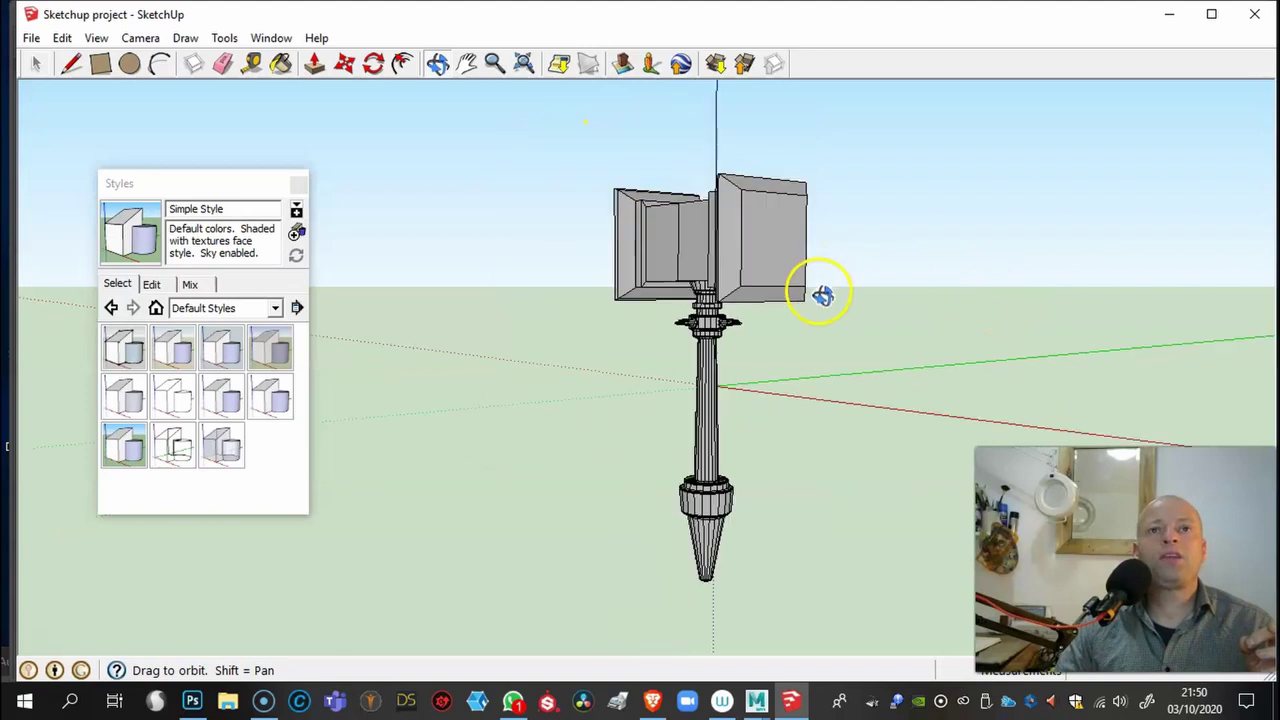
drag(896, 220, 820, 291)
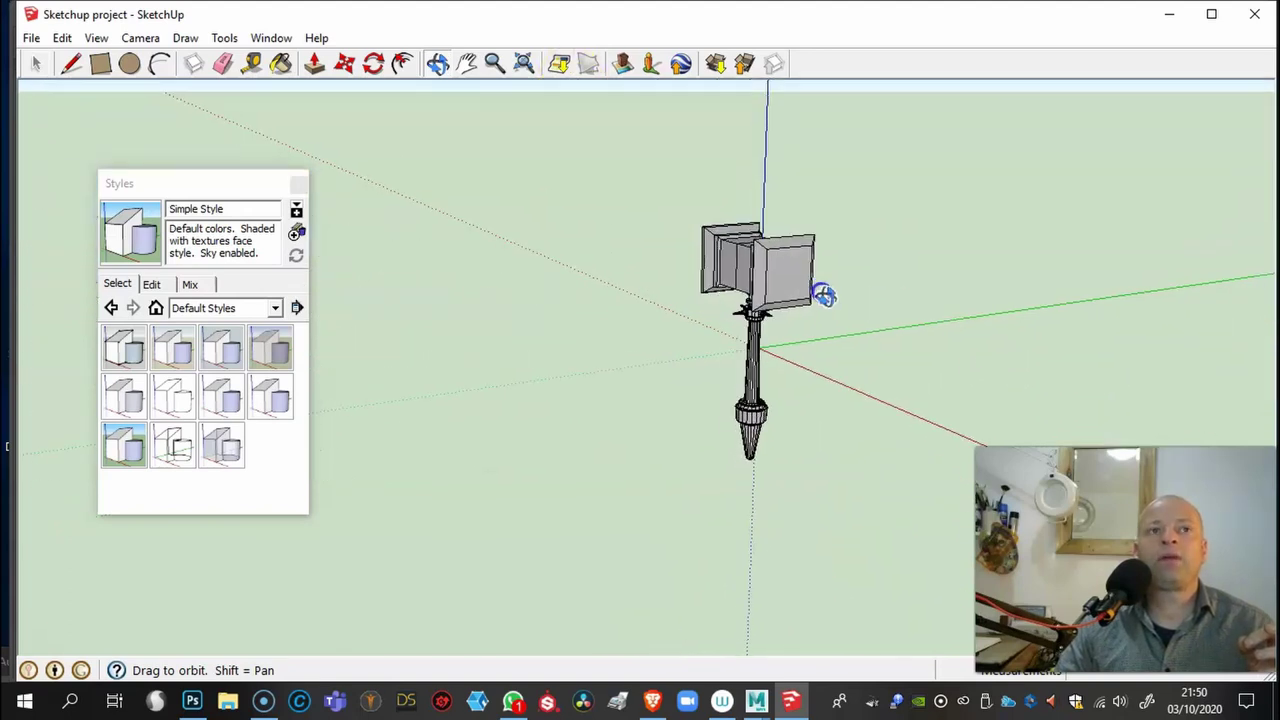
Step: Draw a rectangle on the ground beside the hammer and pull it up into a box
click(100, 63)
click(418, 315)
click(716, 352)
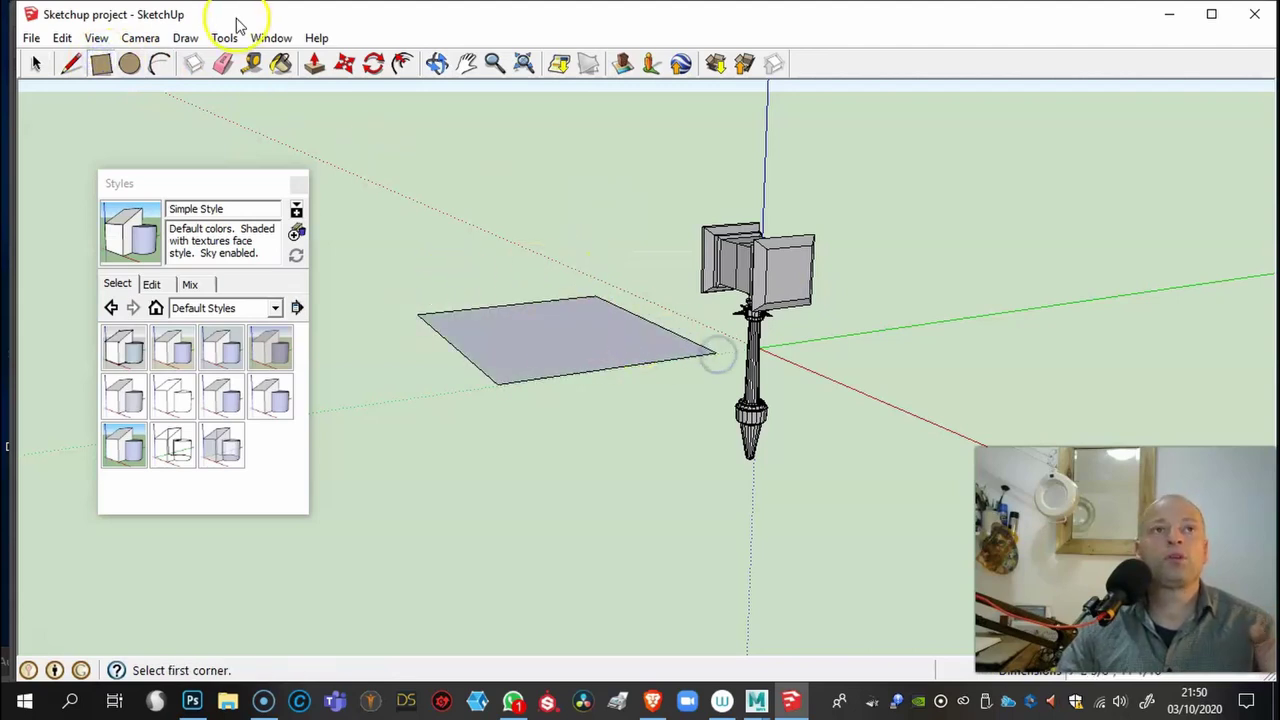
click(314, 63)
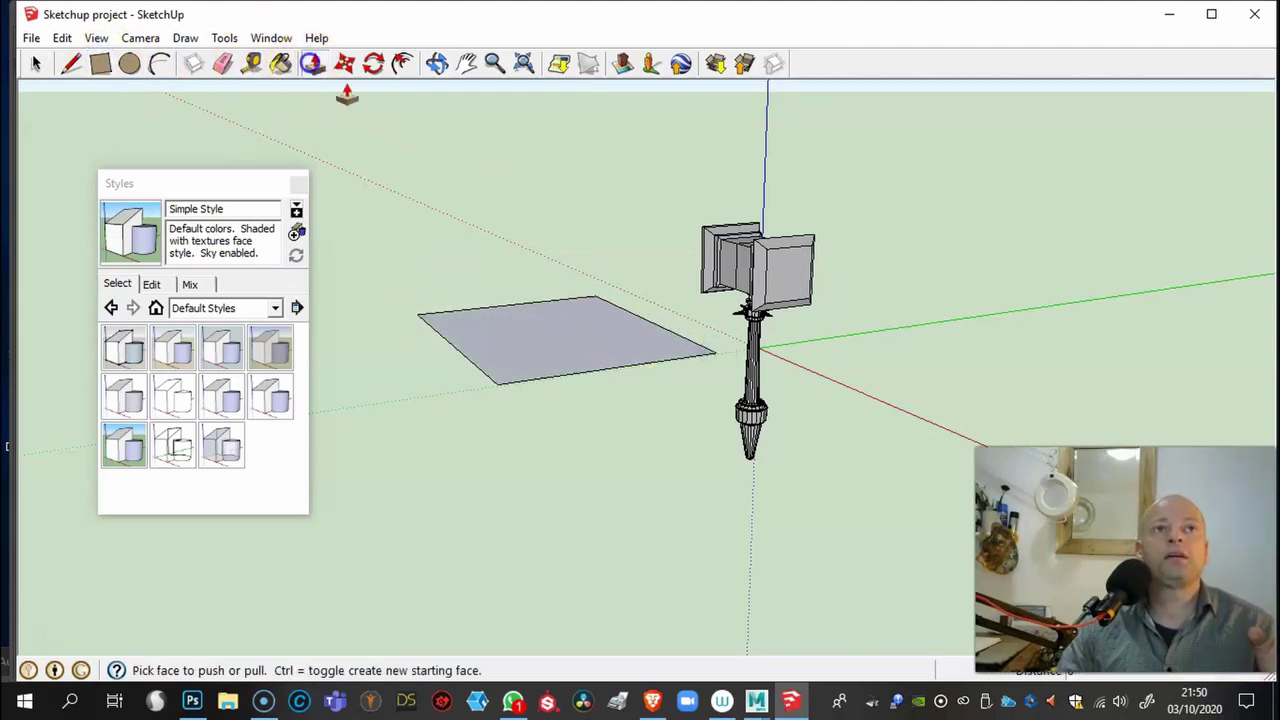
click(514, 305)
click(509, 128)
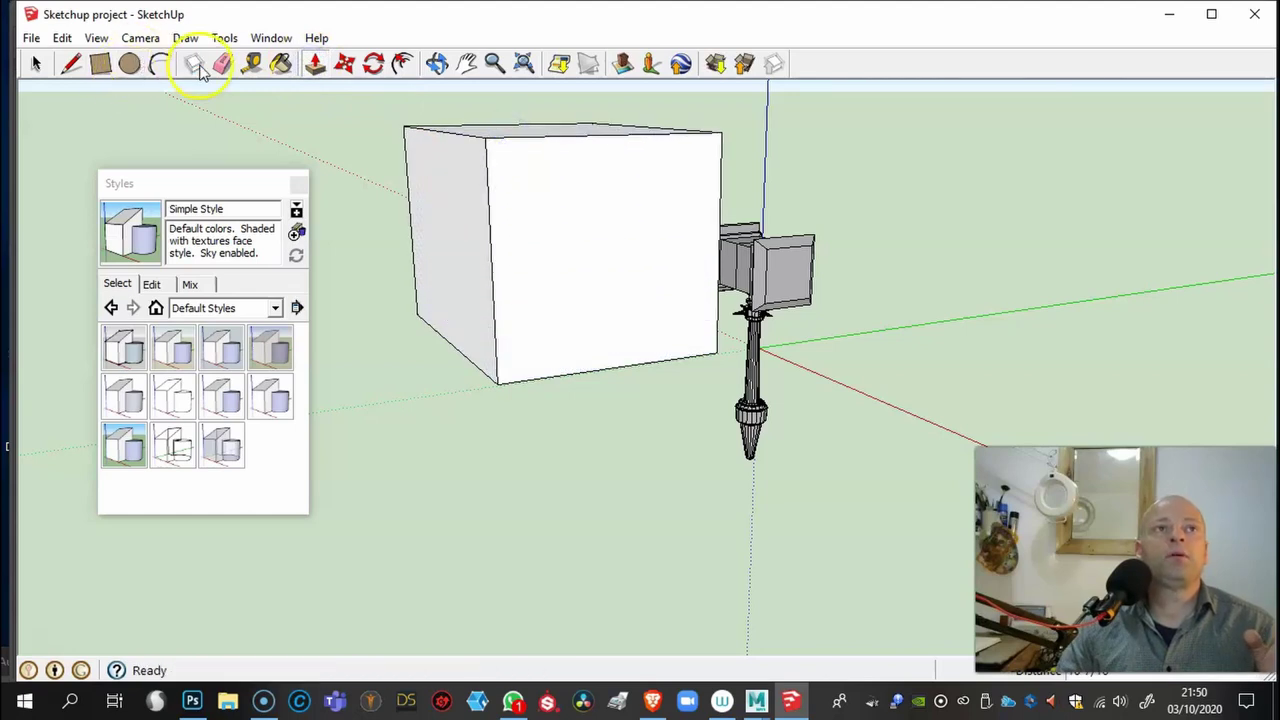
Step: Offset the box's front face inward and push the inner face back to form a shallow recess
click(159, 63)
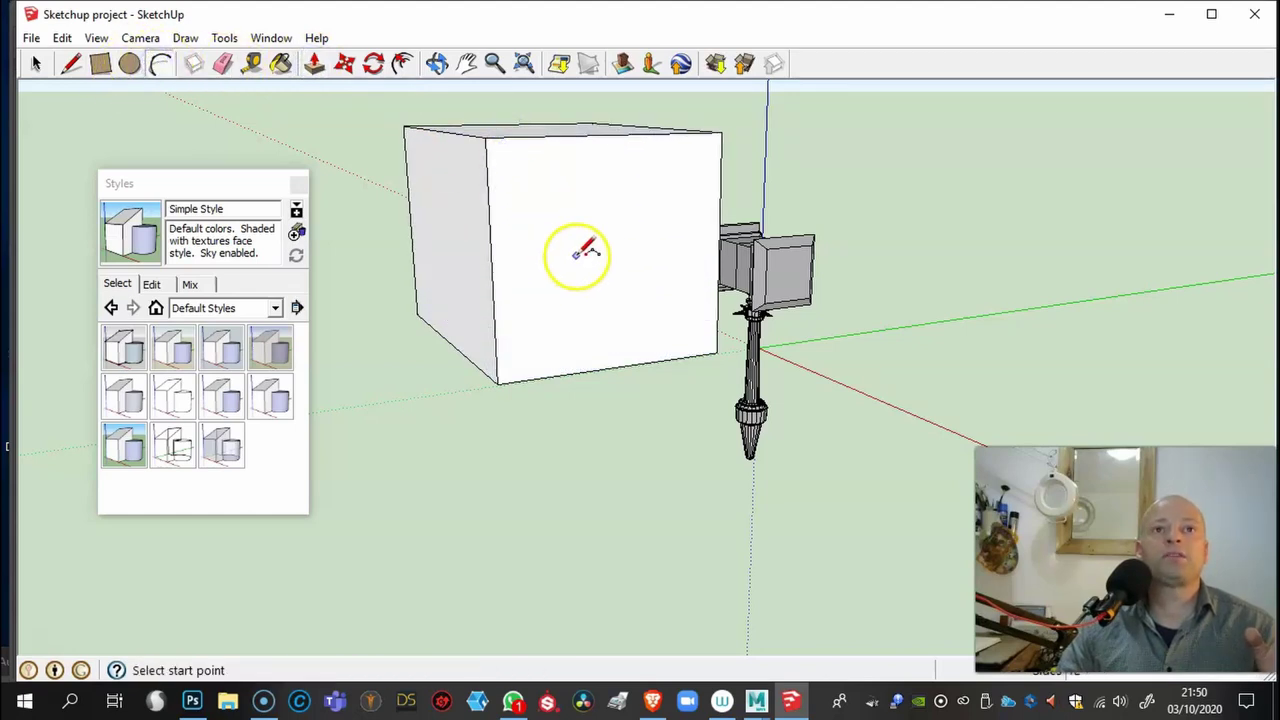
click(401, 66)
click(628, 241)
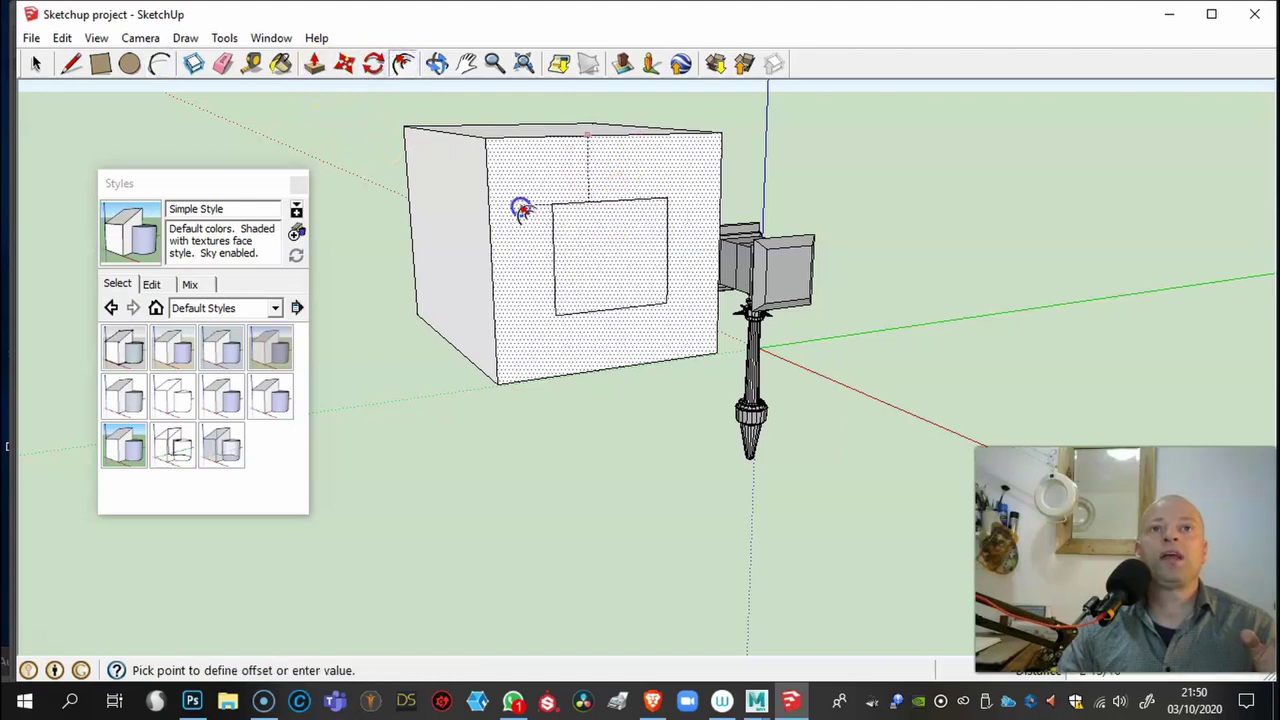
click(477, 186)
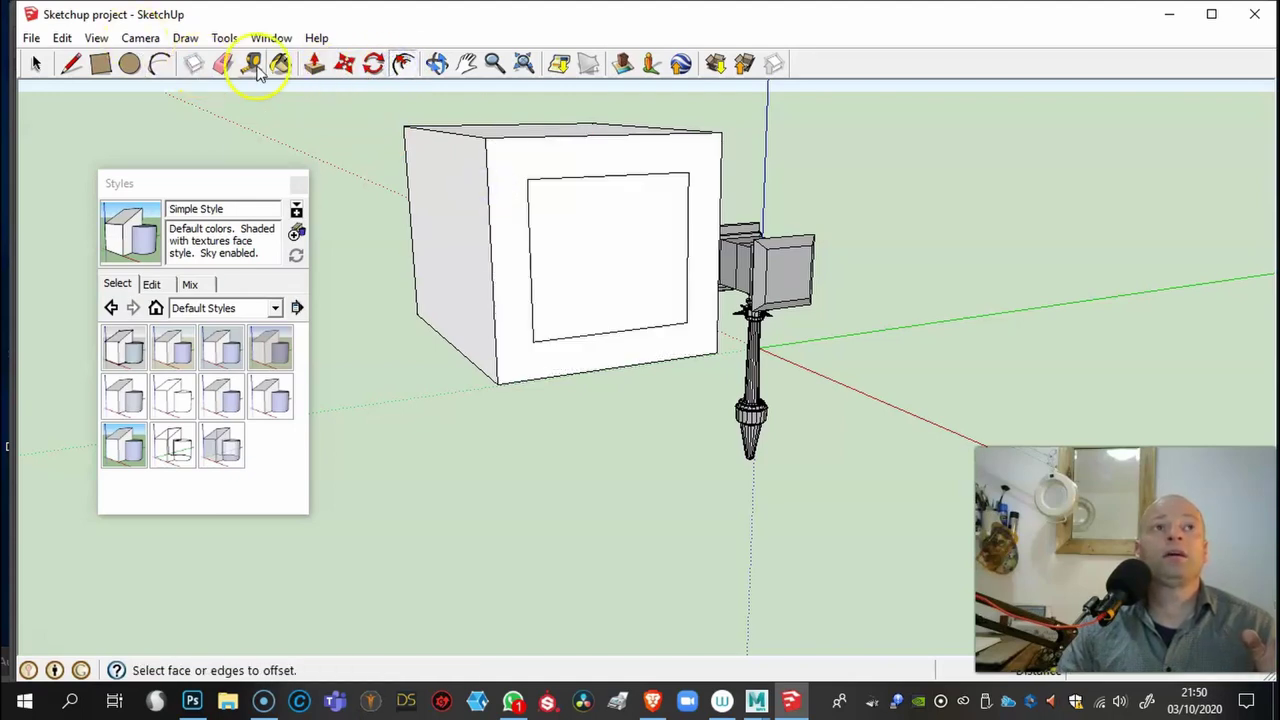
click(313, 63)
click(568, 232)
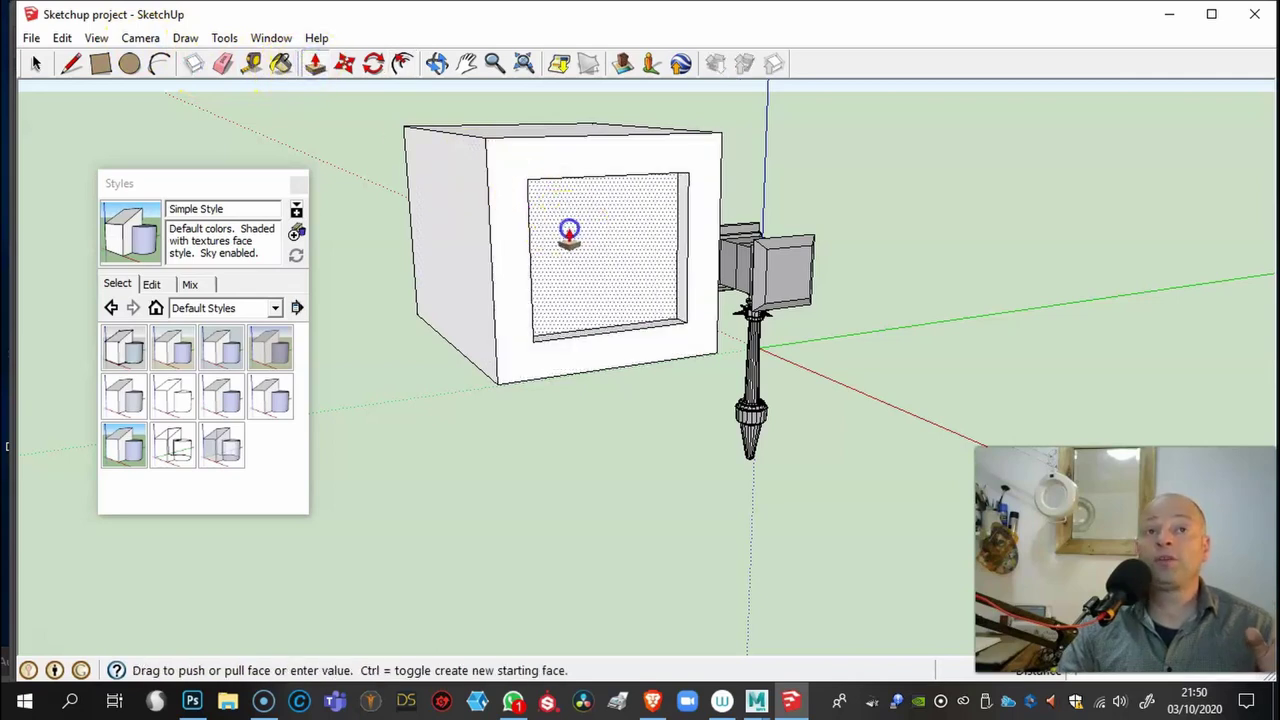
click(568, 229)
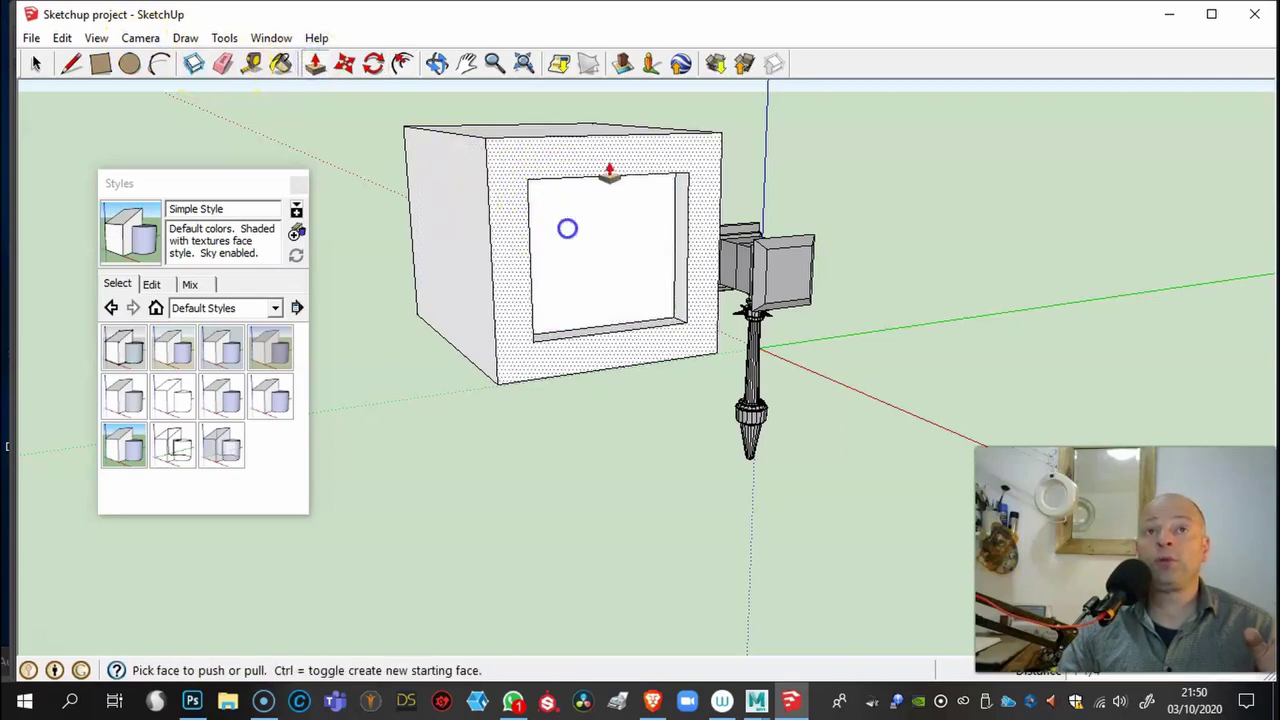
Step: Raise the box's top with the Move tool and try to rotate its front face
click(436, 63)
drag(849, 283, 449, 343)
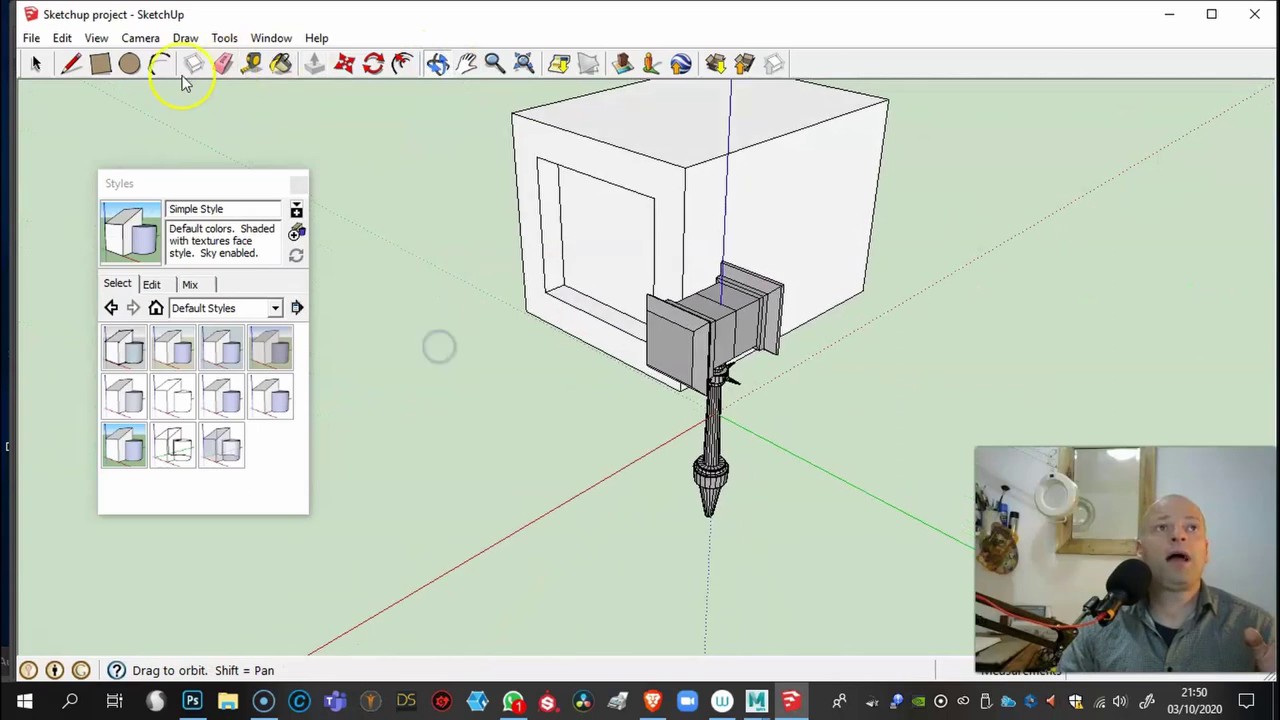
click(344, 63)
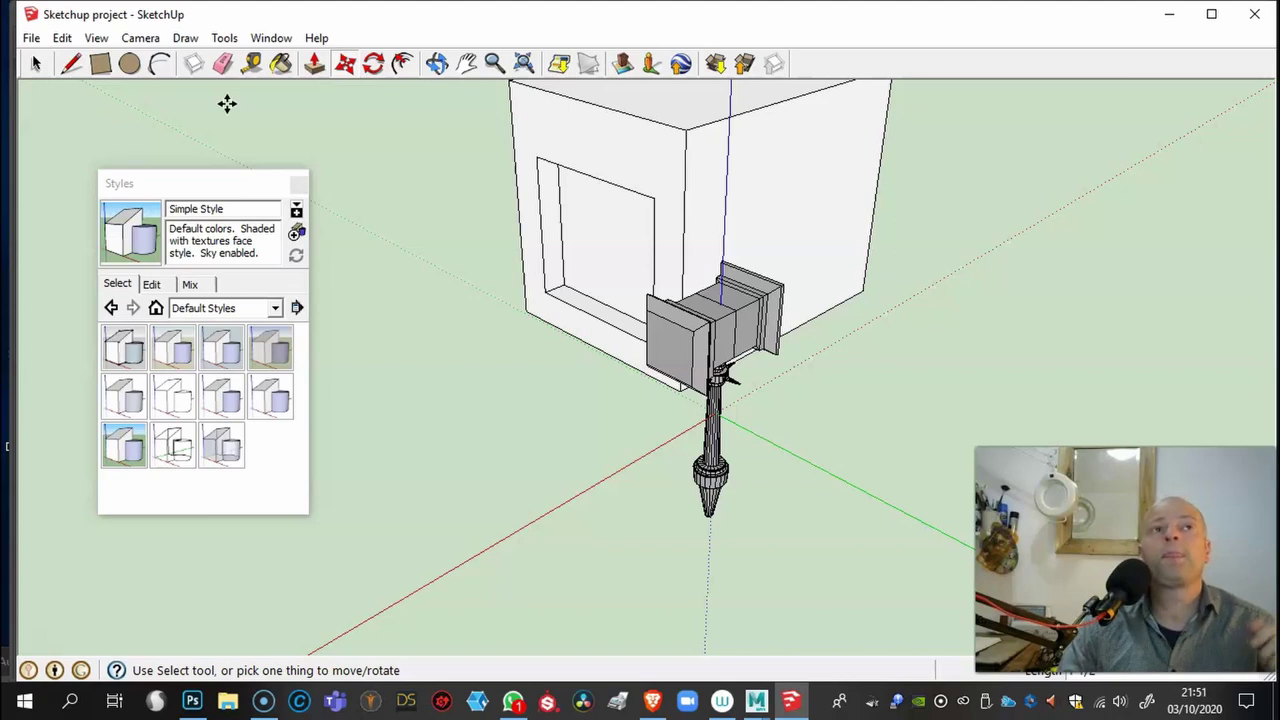
click(375, 65)
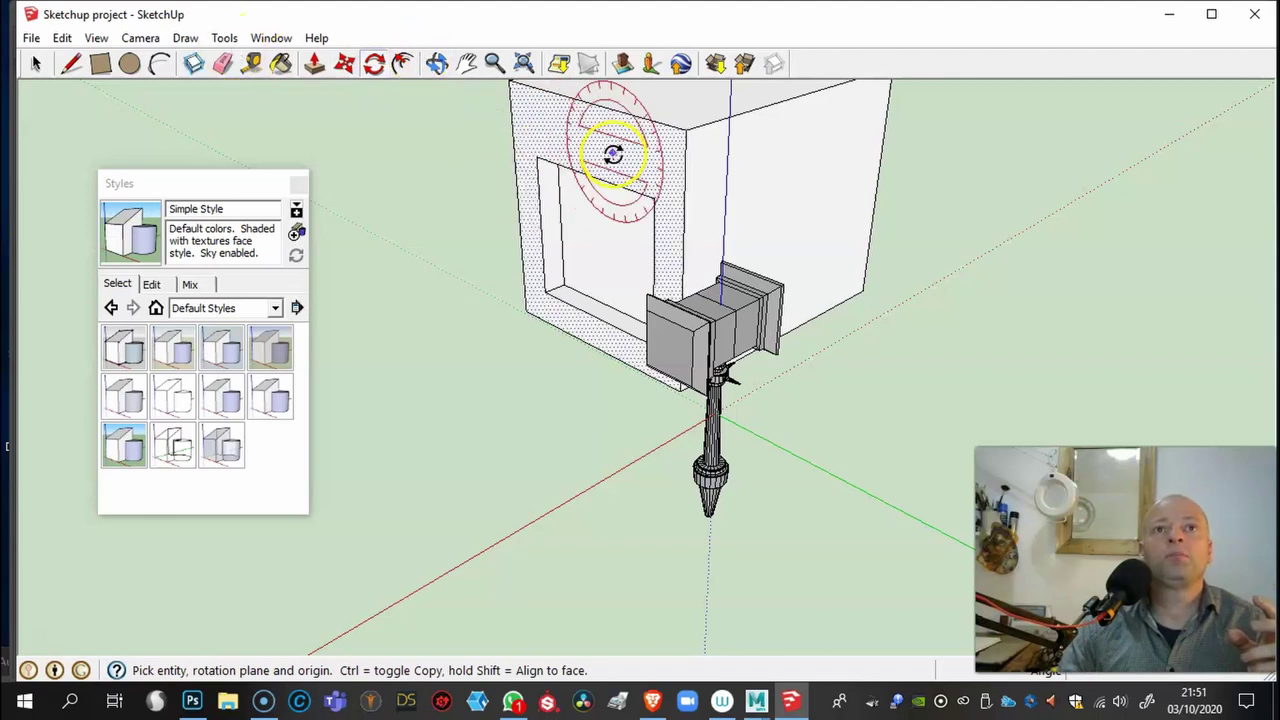
click(611, 153)
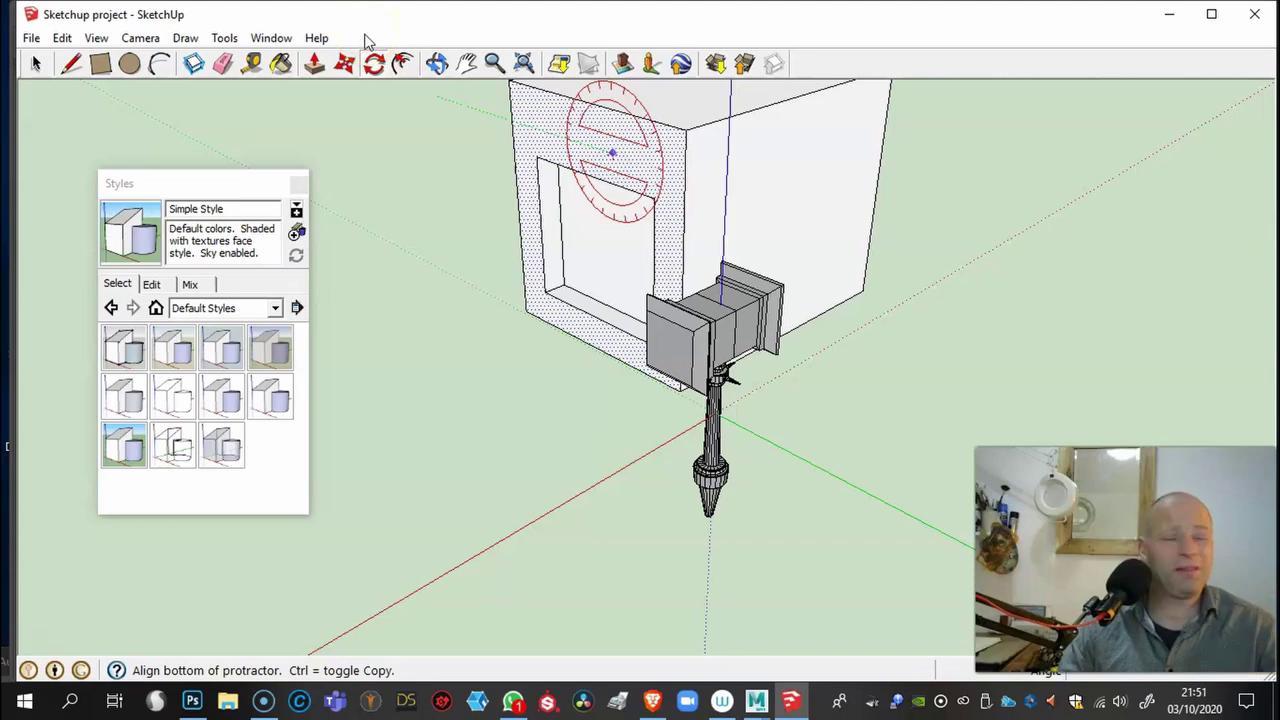
click(438, 63)
drag(571, 214, 1107, 165)
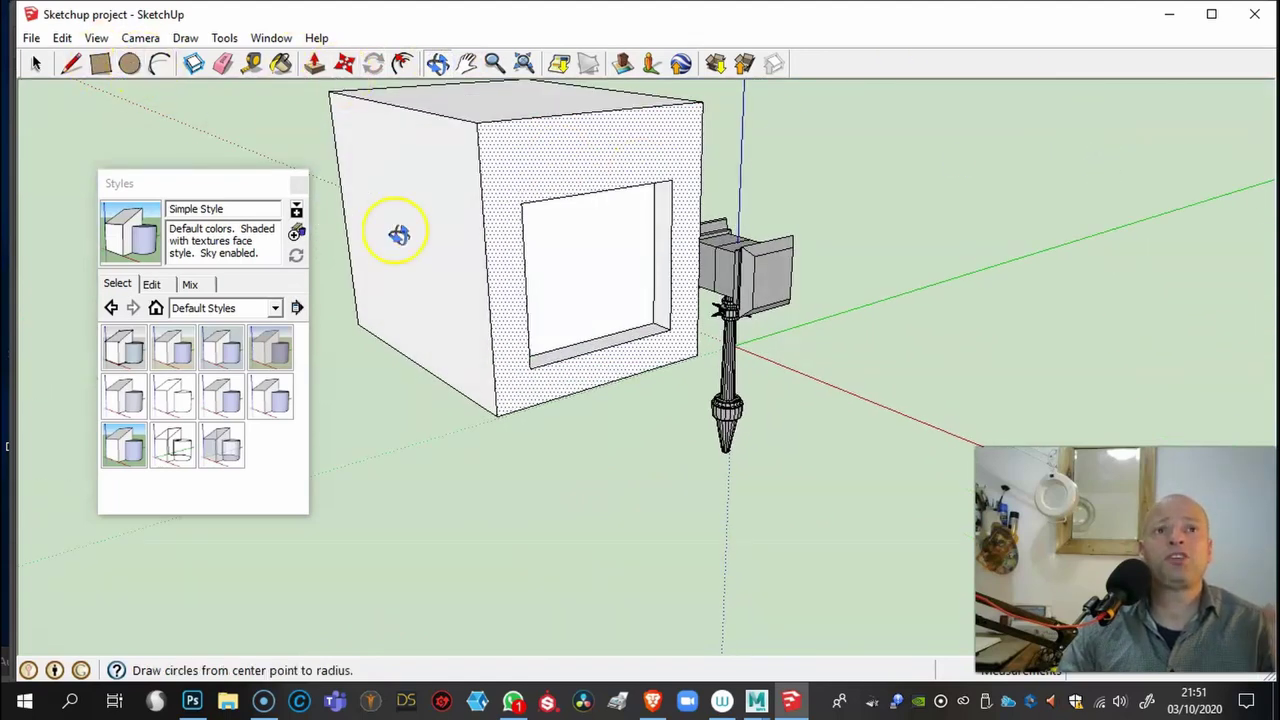
Step: Draw a circle on the ground in front of the box
click(129, 63)
click(383, 495)
click(470, 512)
Step: Push the frame face around the recess backward until the inner panel protrudes from the box
click(314, 63)
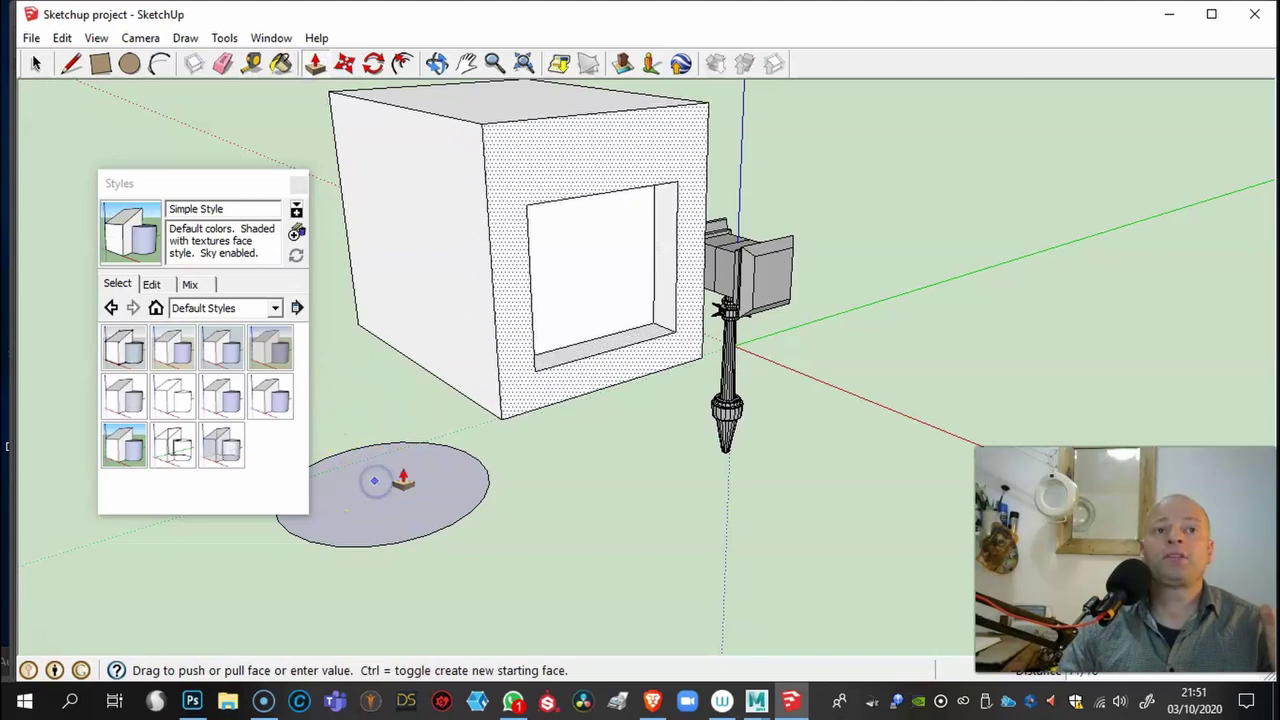
click(663, 251)
click(601, 277)
drag(601, 275, 560, 238)
click(559, 245)
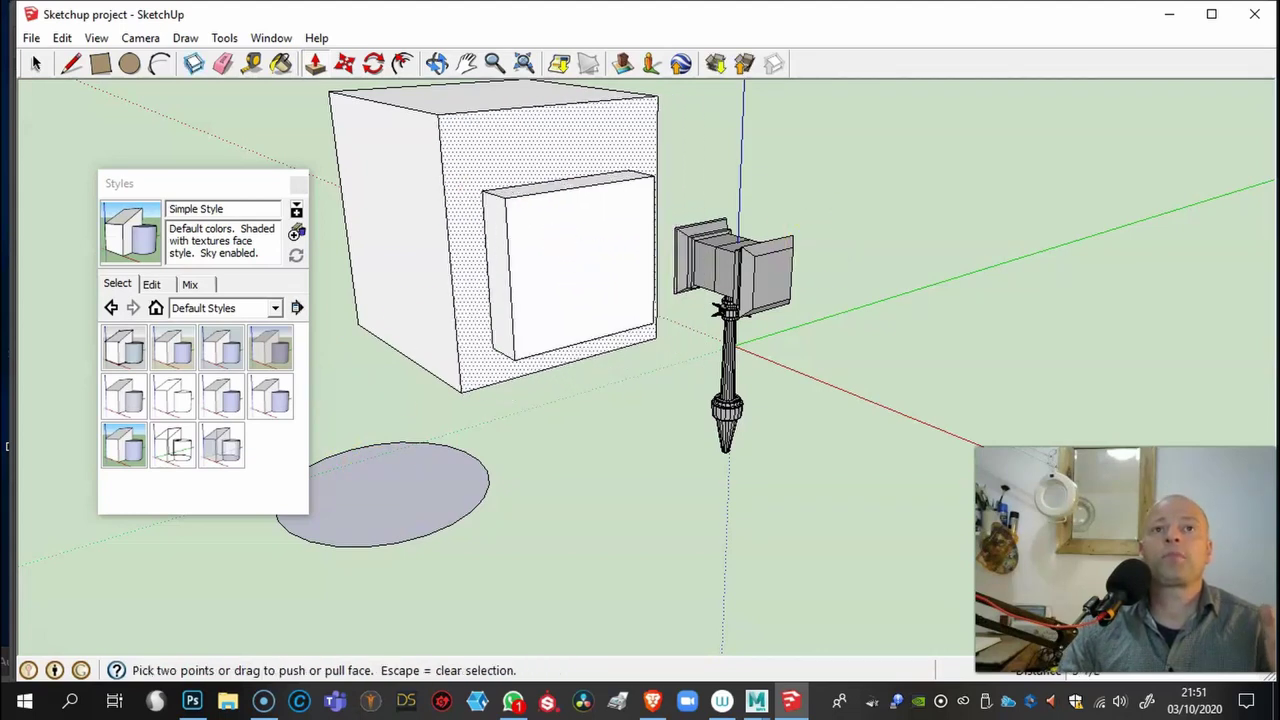
Step: Undo the circle, the box and all its face edits so only the hammer remains in the model
click(344, 64)
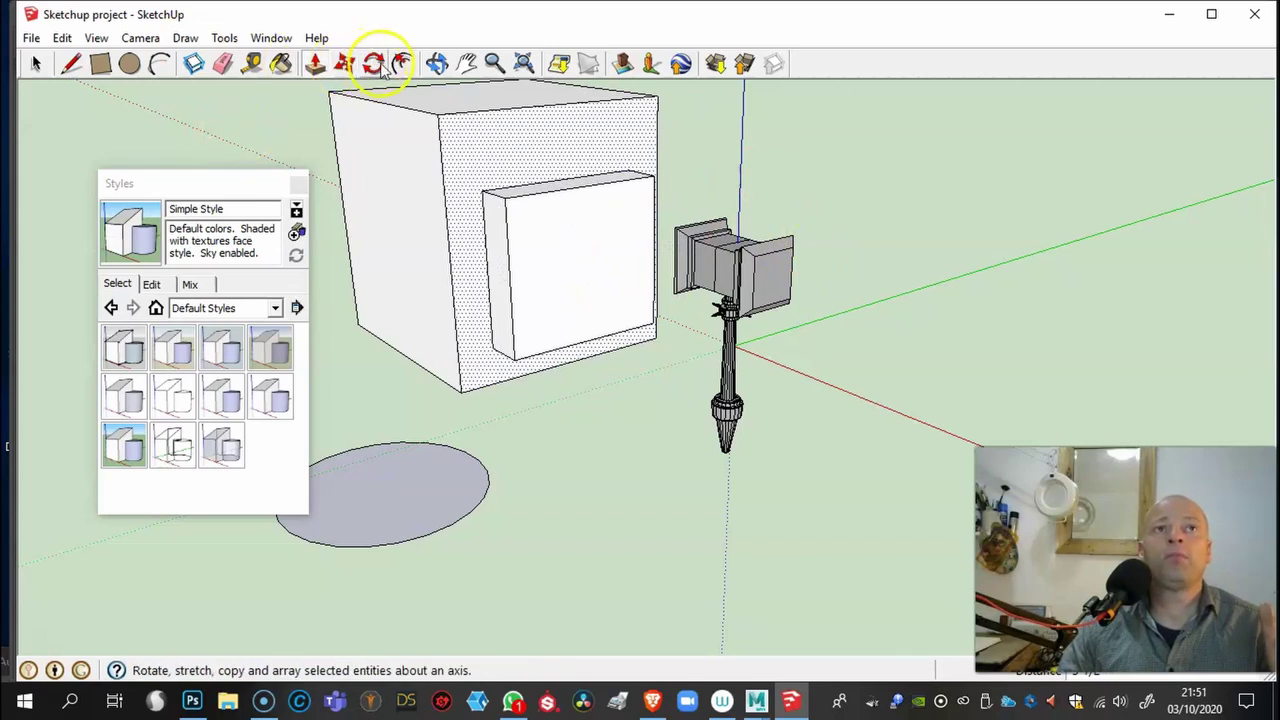
click(437, 63)
drag(823, 417, 309, 351)
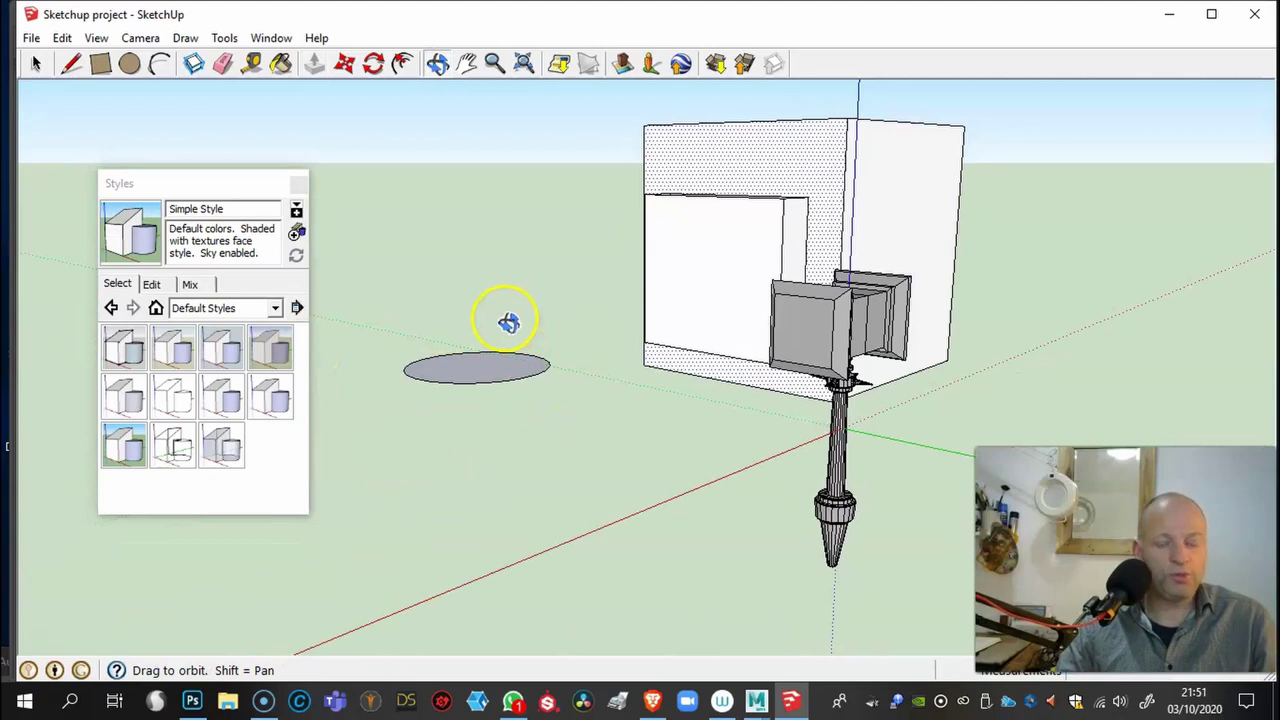
key(ctrl+z)
key(ctrl+z)
key(ctrl+z)
key(ctrl+z)
key(ctrl+z)
key(ctrl+z)
key(ctrl+z)
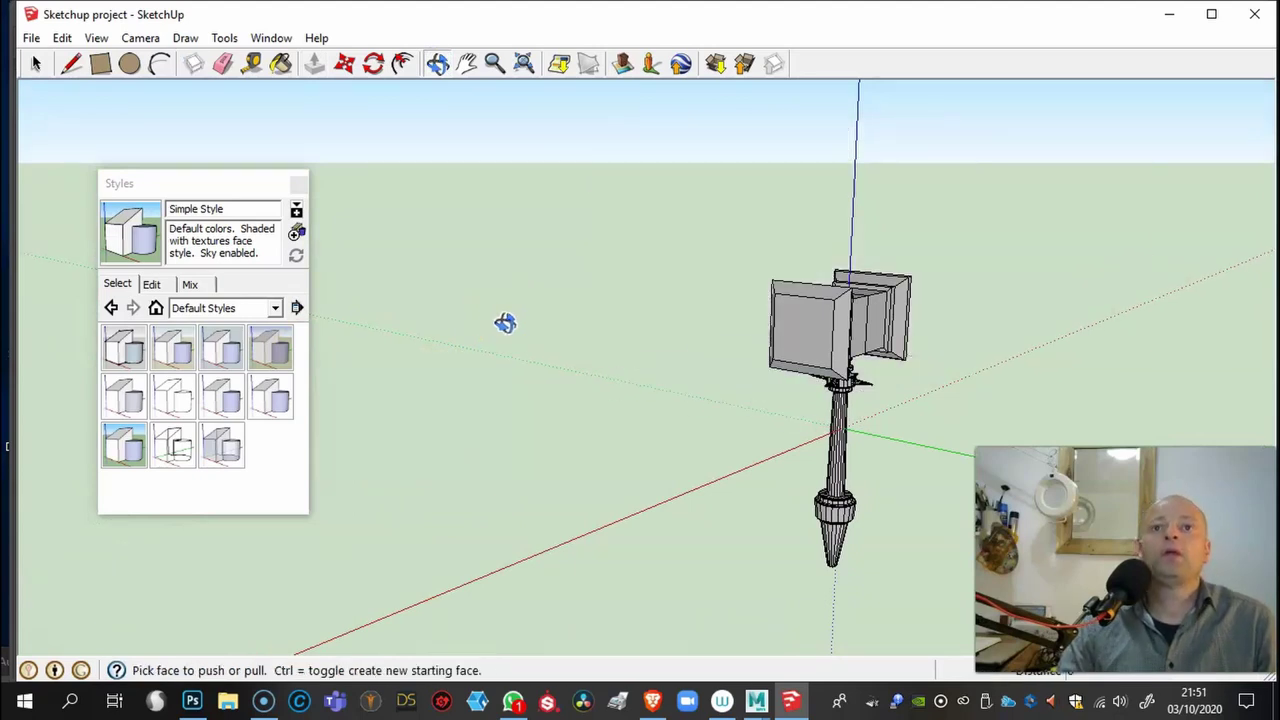
click(436, 60)
drag(486, 163, 857, 323)
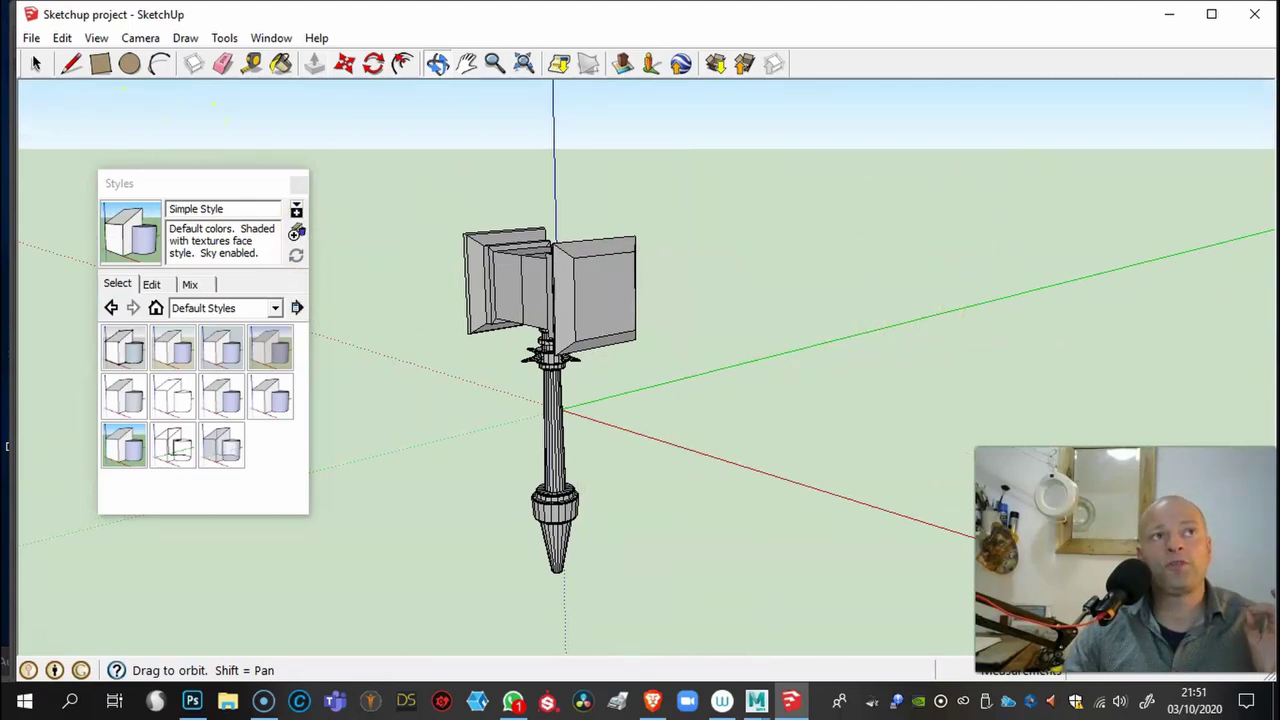
click(222, 40)
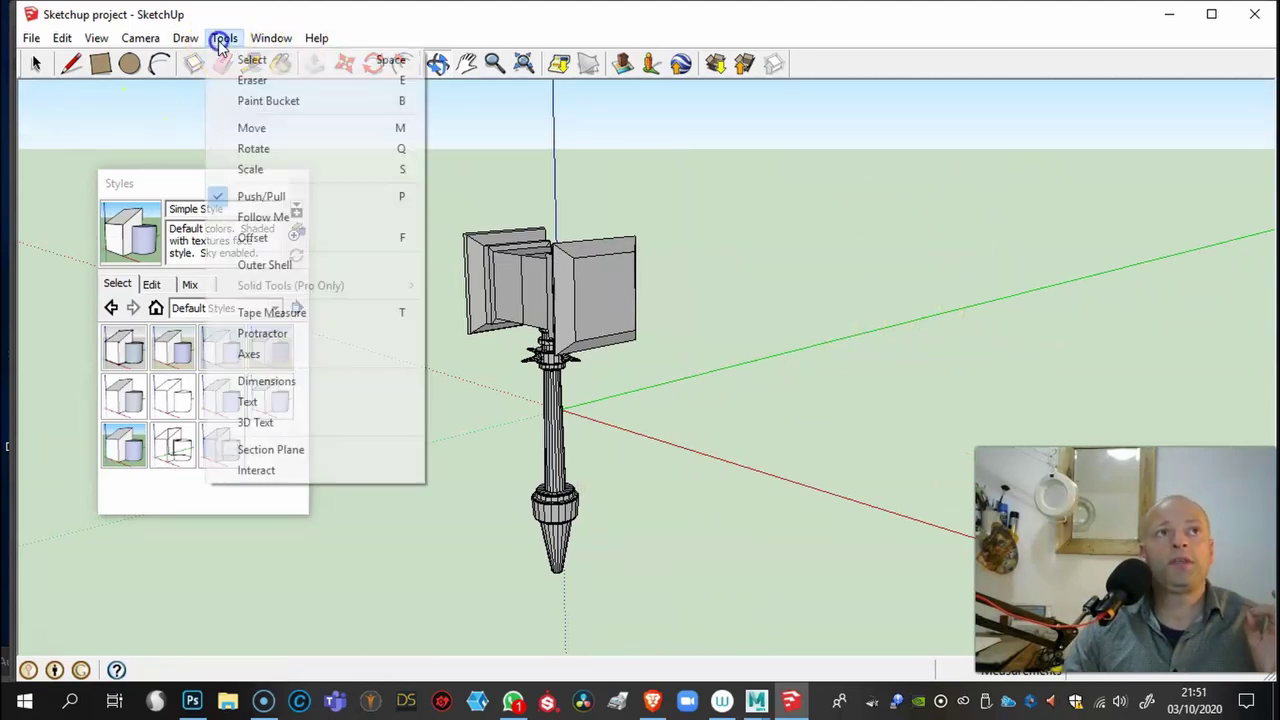
mouse_move(269, 47)
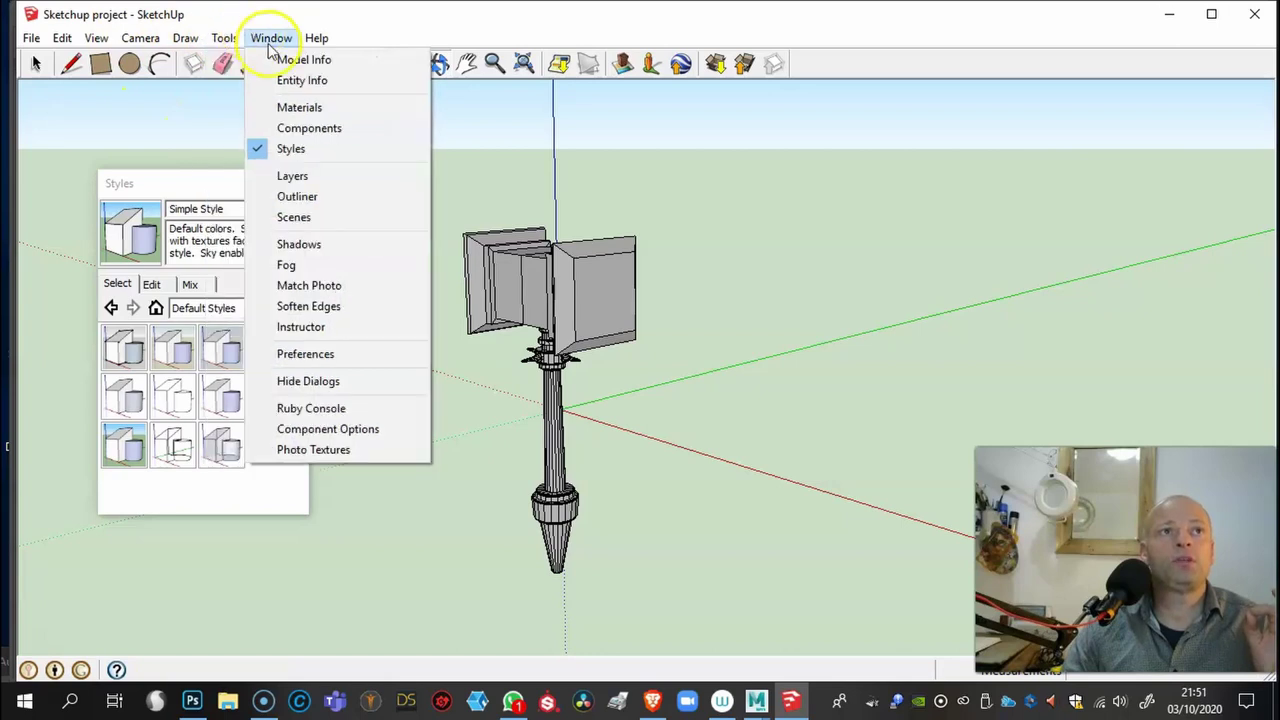
click(168, 188)
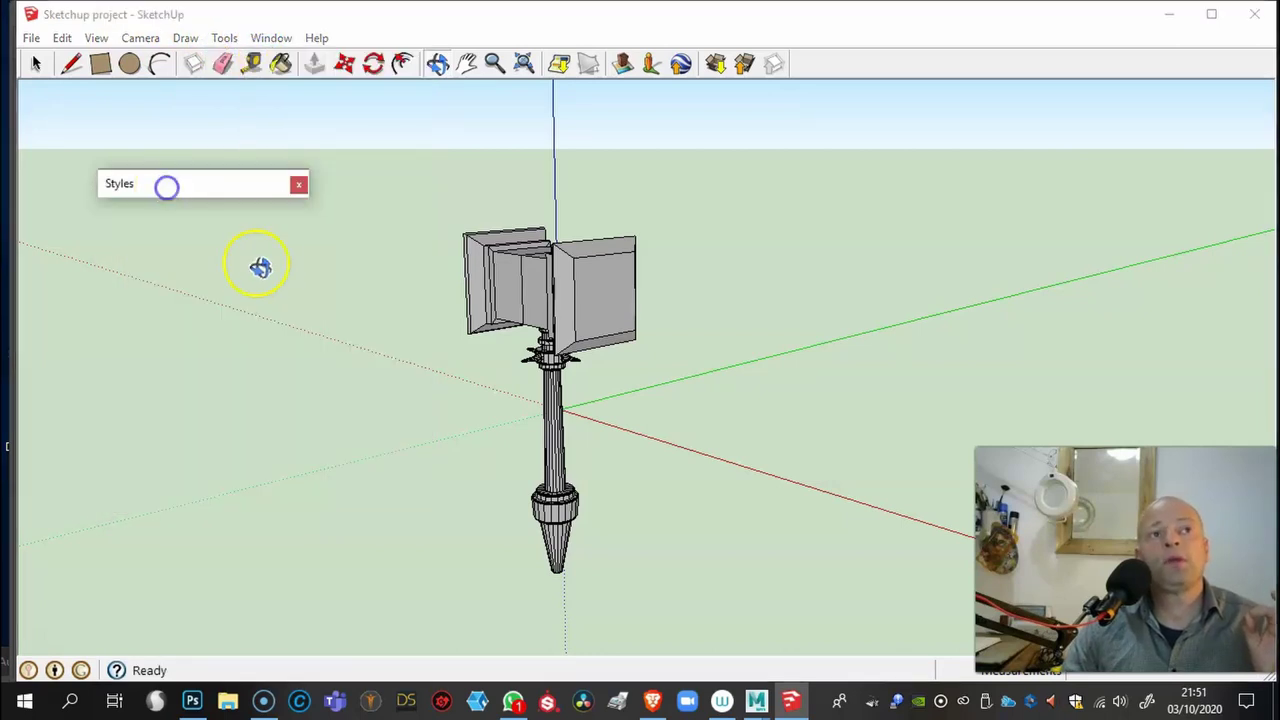
click(244, 185)
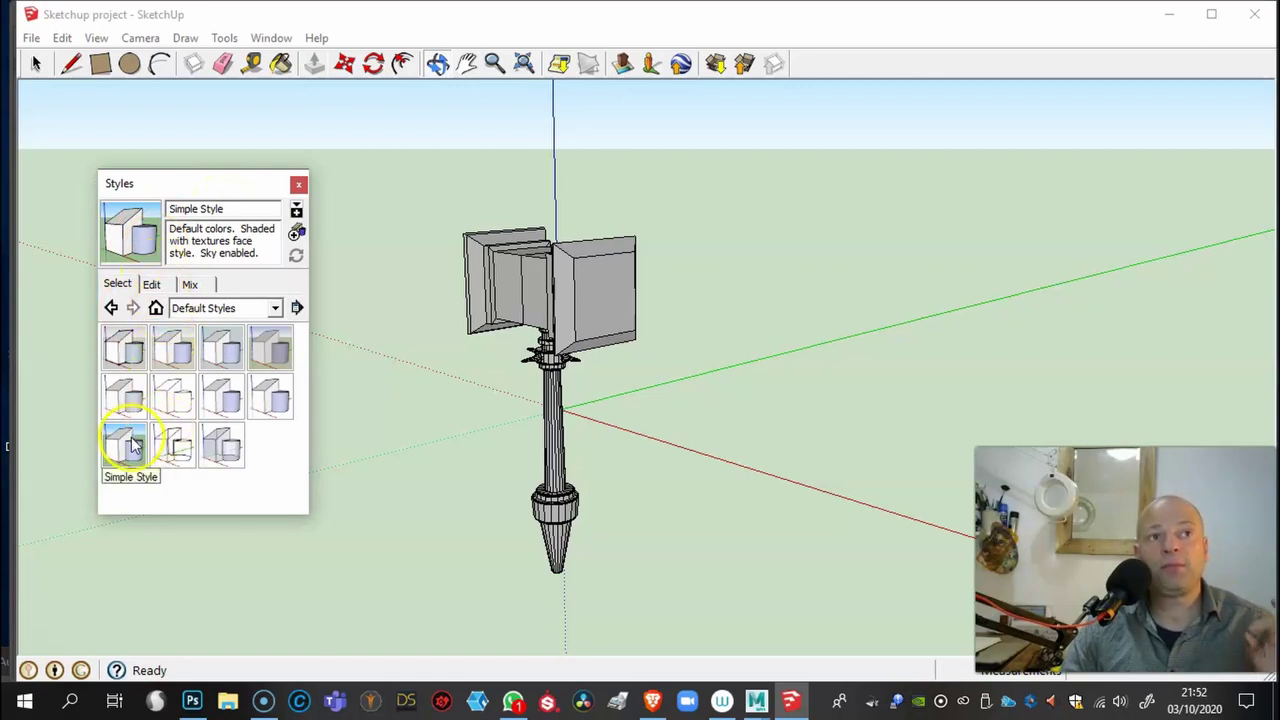
Step: Preview the hammer in the X-ray and Wireframe styles and apply the Architectural Design Style
click(221, 456)
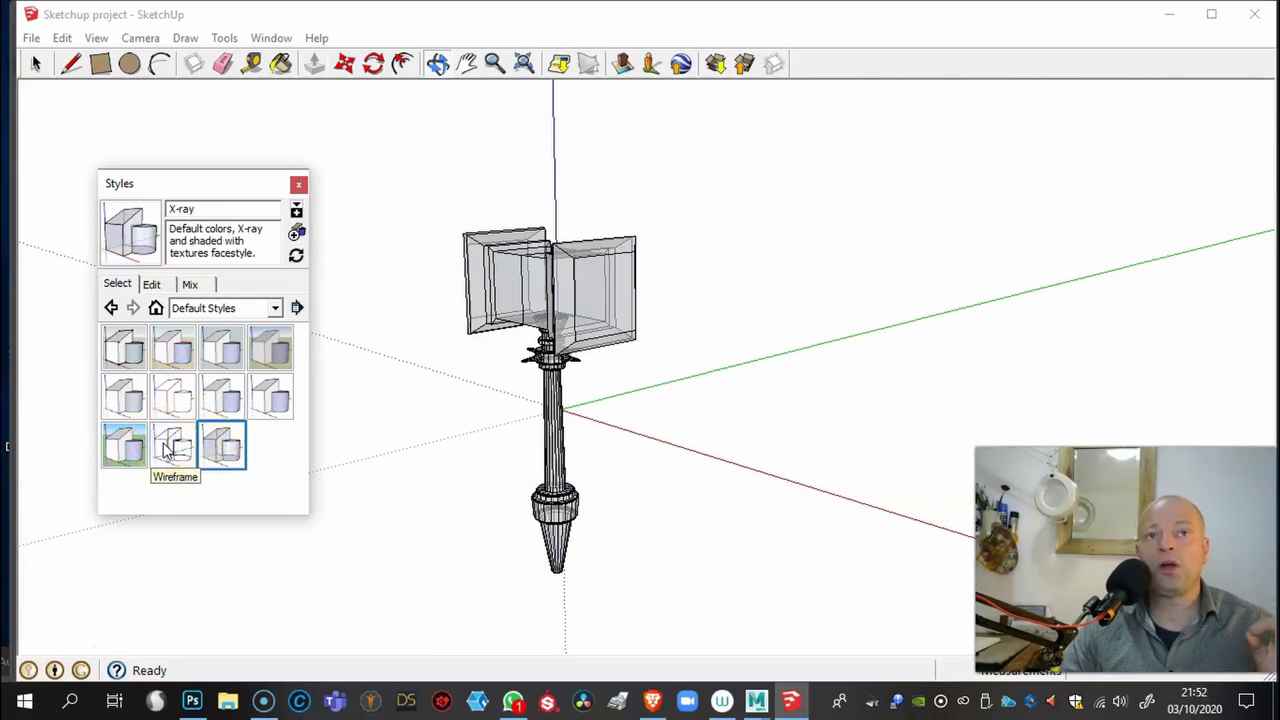
click(168, 452)
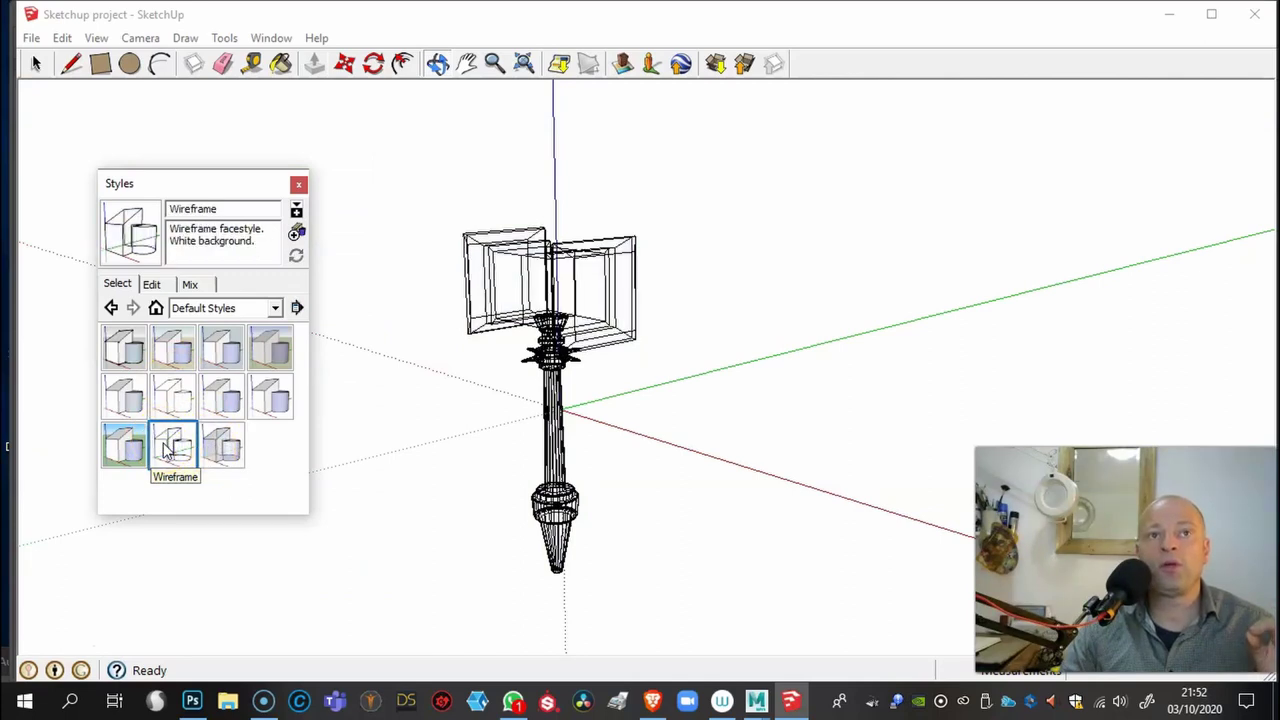
click(131, 347)
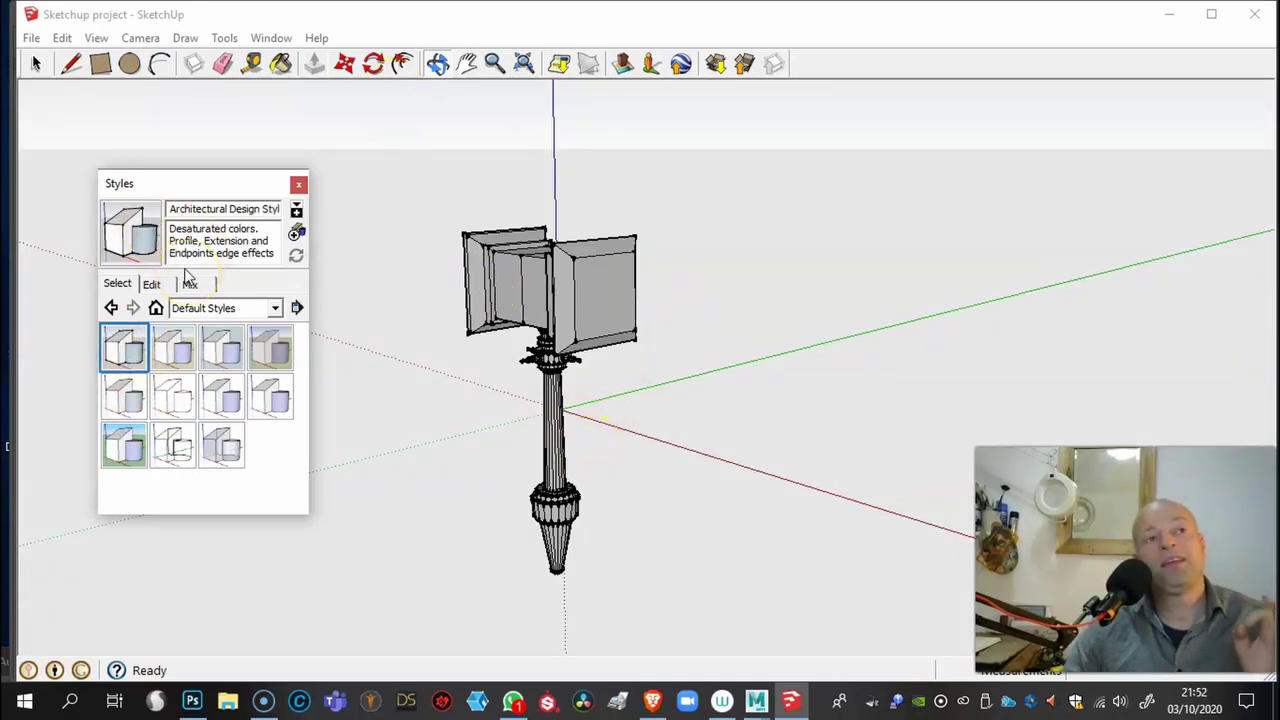
Step: Open the Sketchy Edges style collection and browse its styles, checking the hammer sketch sheet in Photoshop along the way
click(274, 309)
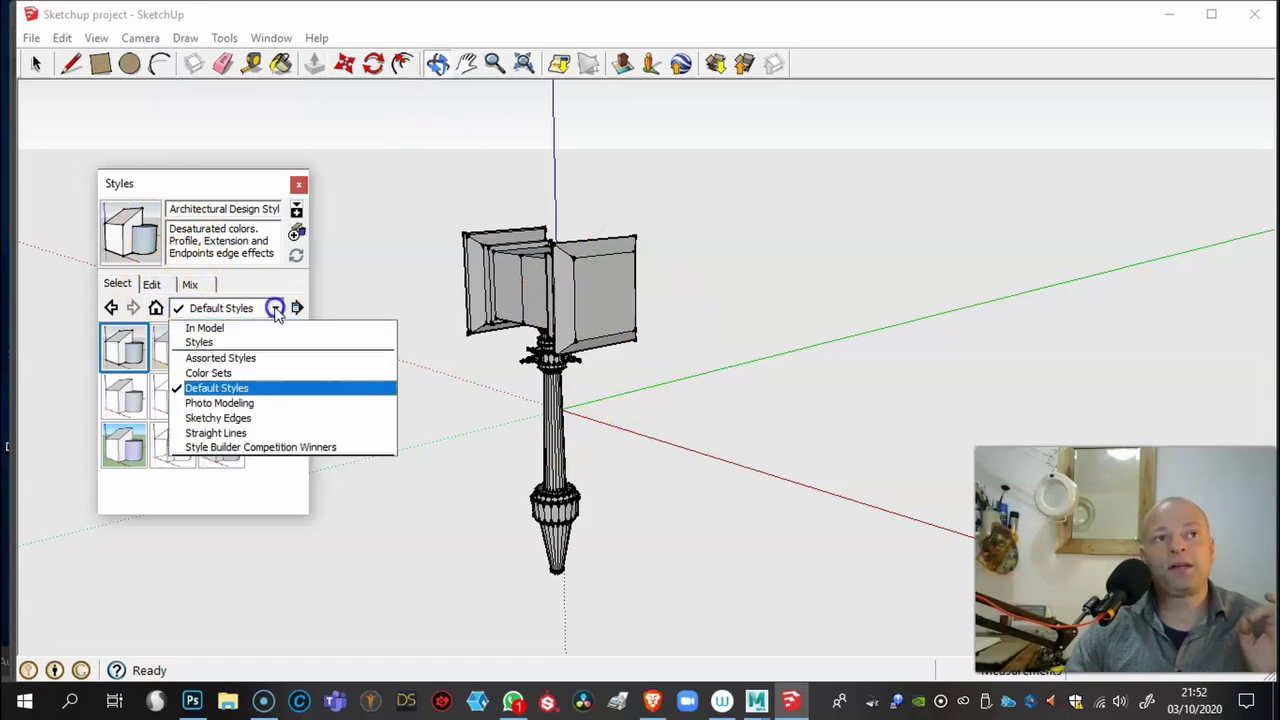
click(252, 417)
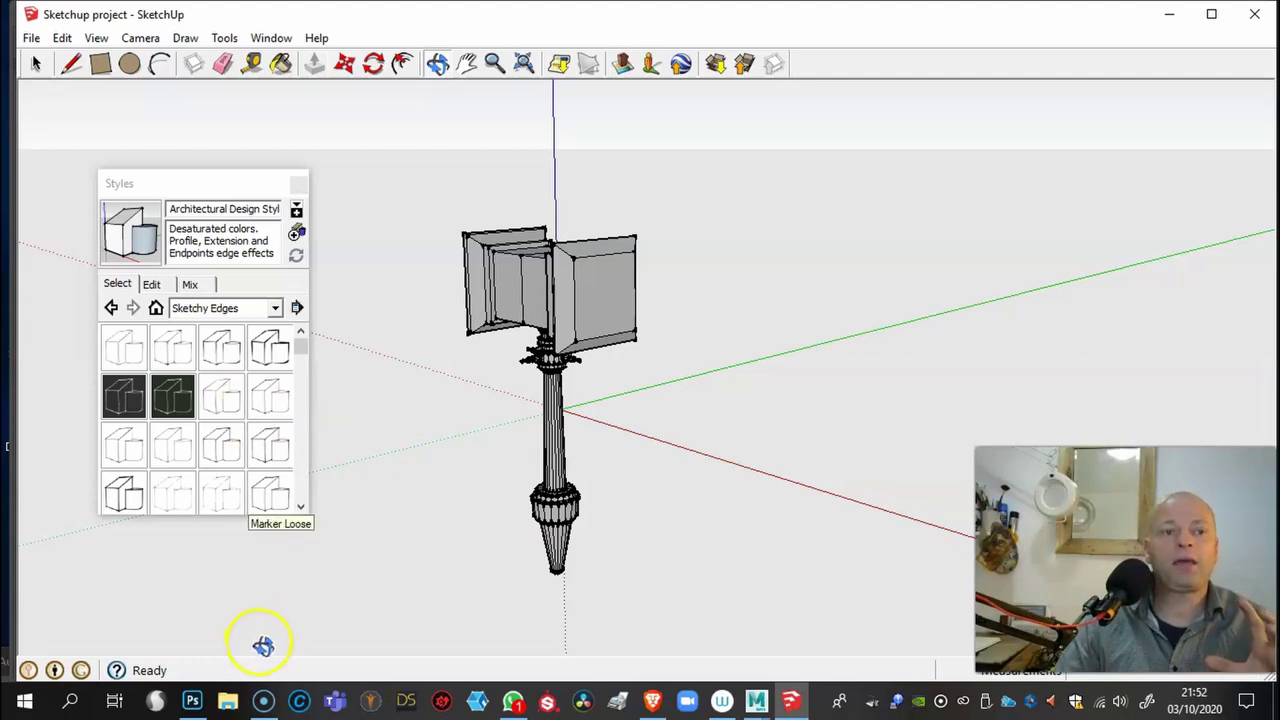
click(181, 705)
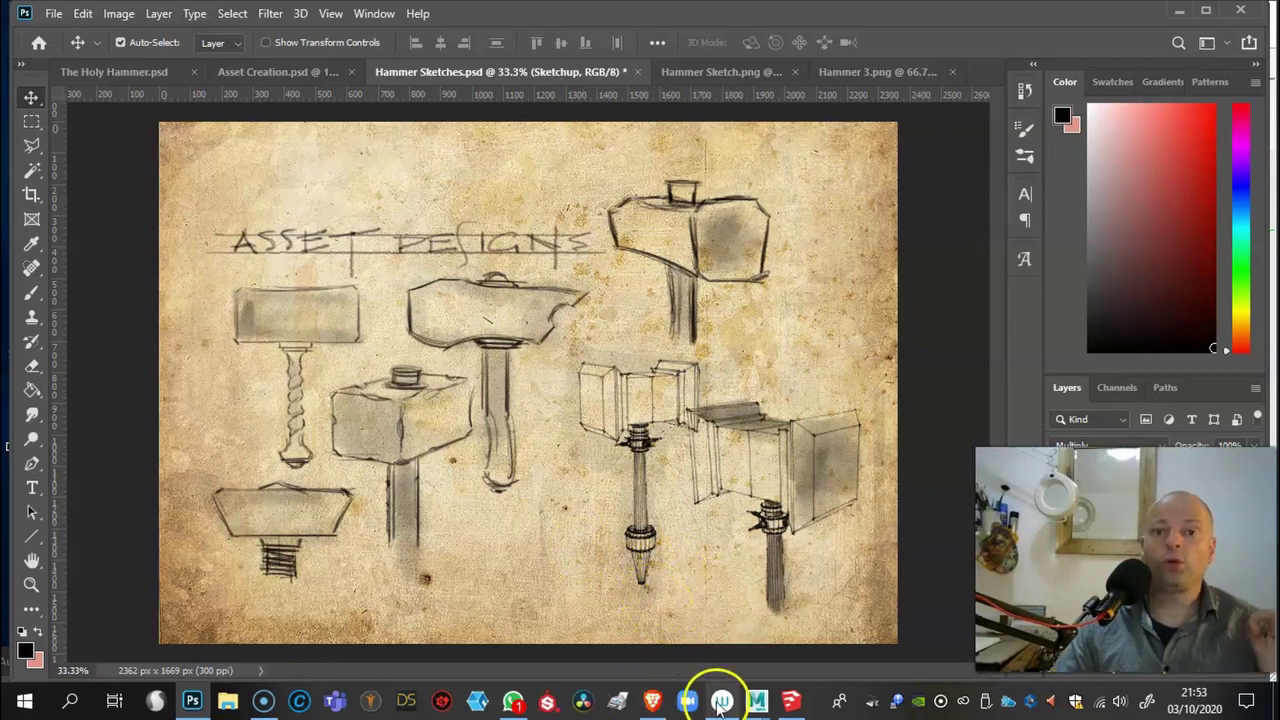
click(780, 697)
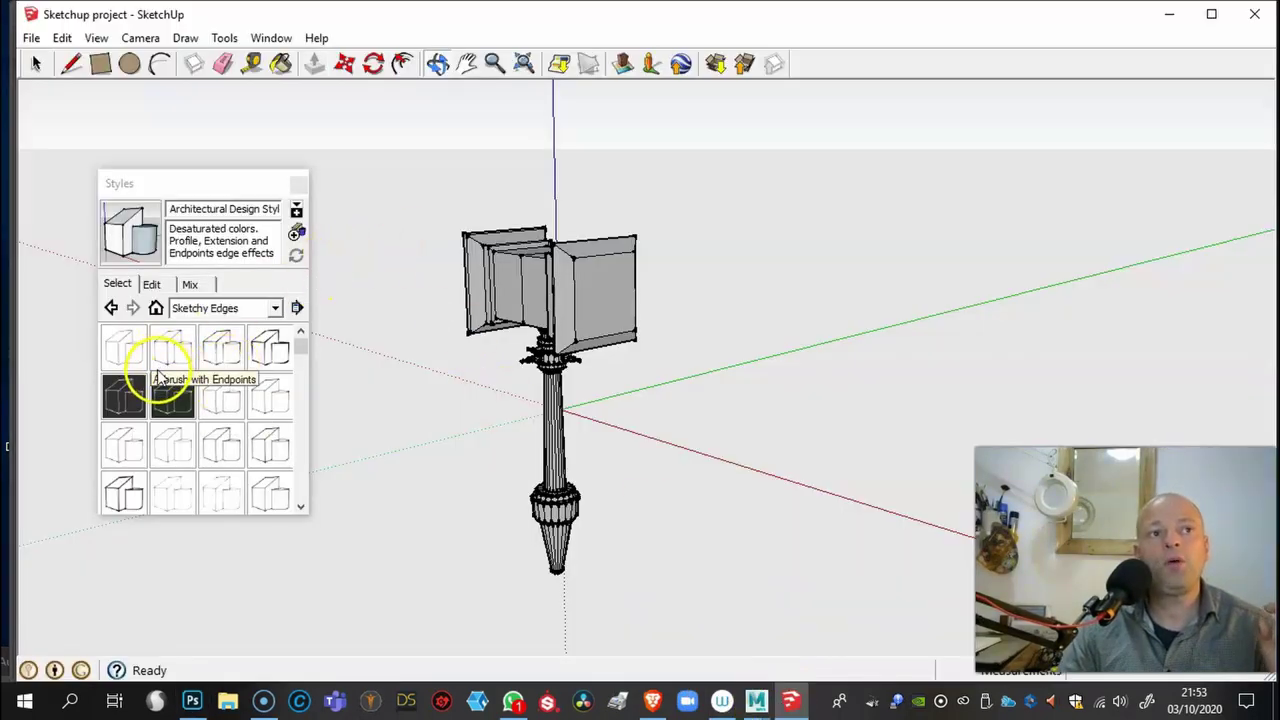
drag(307, 355, 309, 426)
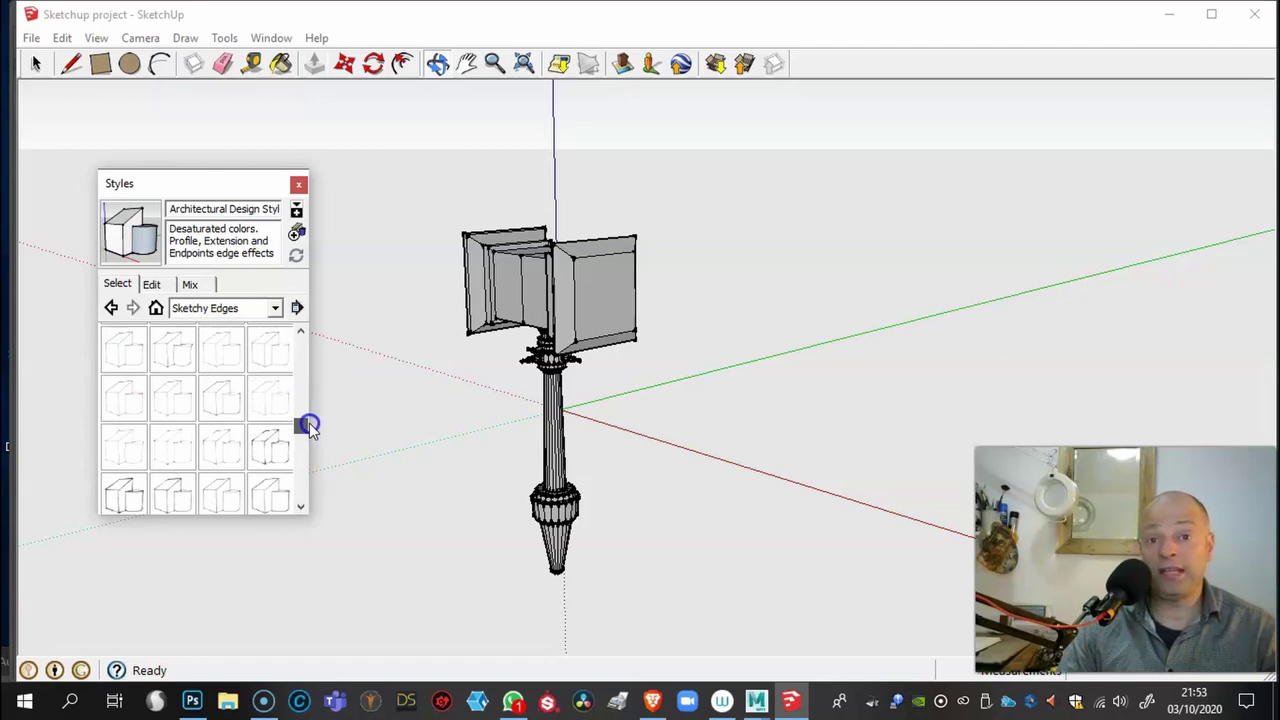
drag(309, 426, 322, 463)
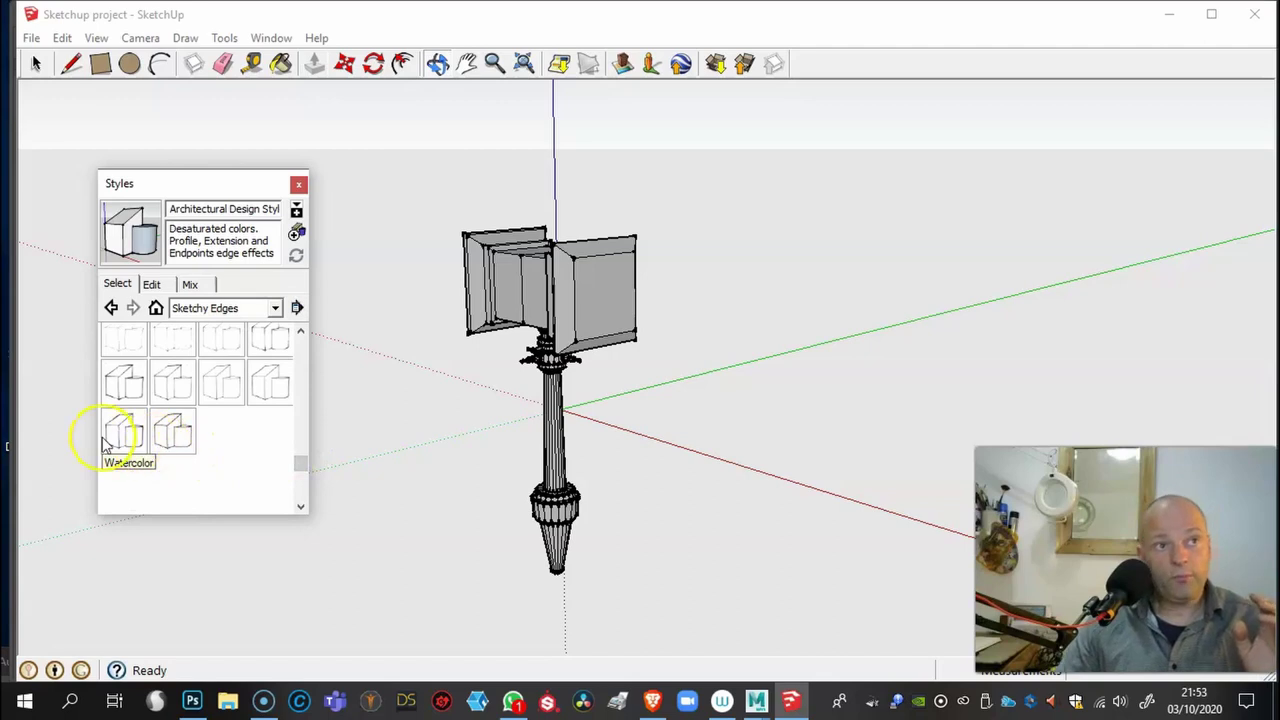
drag(304, 476, 298, 330)
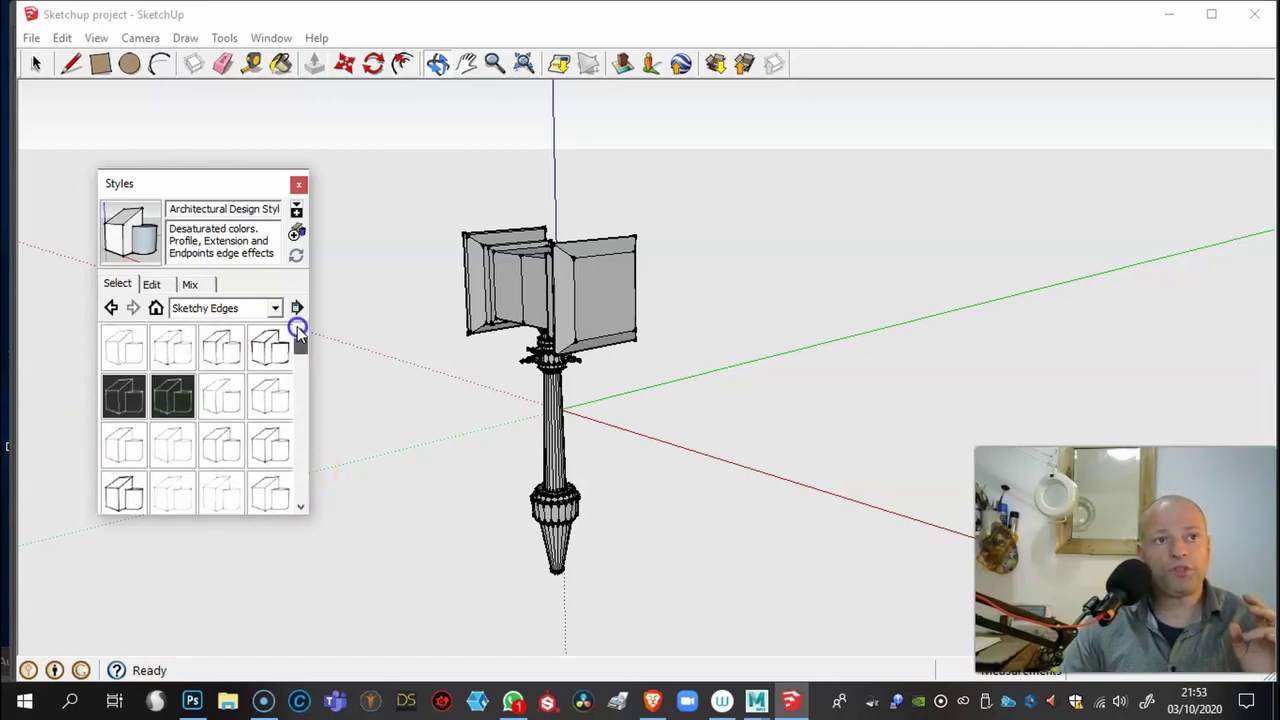
Step: Preview the hammer in the Brush Strokes, Brush Strokes Wide, dark-background and Charcoal Loose sketchy styles from several angles
click(225, 356)
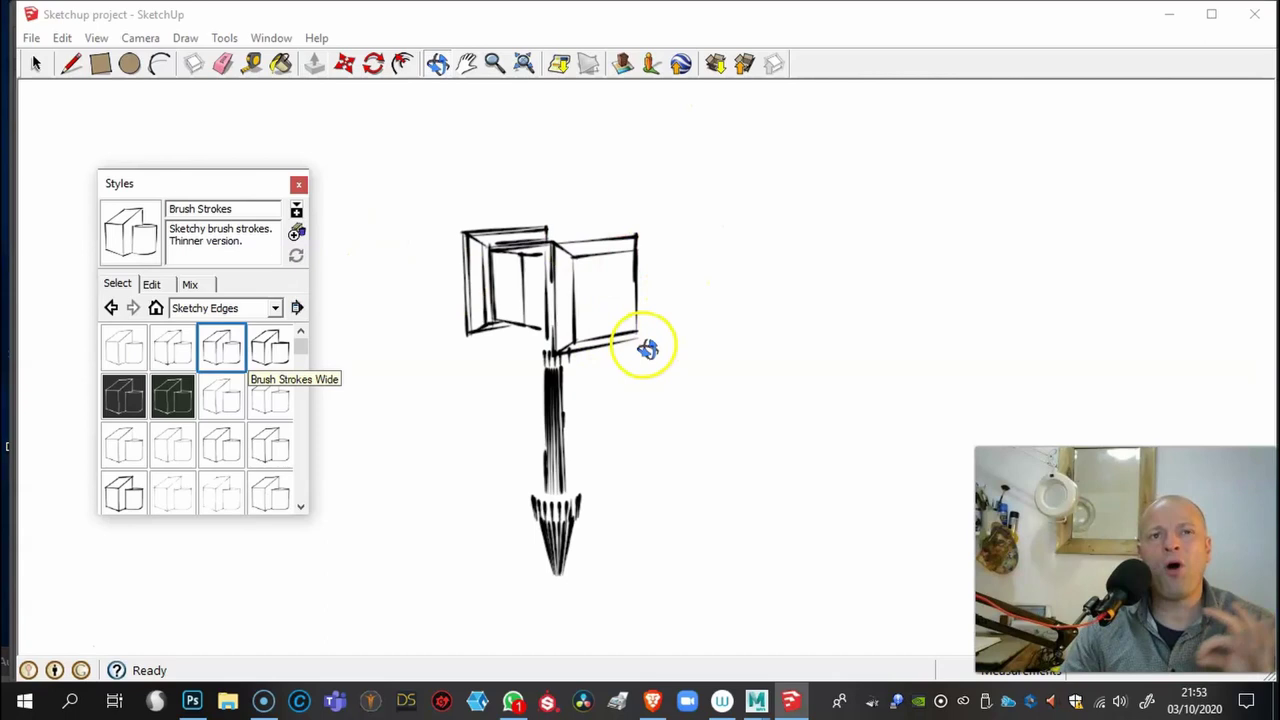
mouse_move(724, 319)
mouse_down()
mouse_move(714, 369)
mouse_move(446, 343)
mouse_move(206, 209)
mouse_move(332, 246)
mouse_move(808, 316)
mouse_move(931, 394)
mouse_move(903, 466)
mouse_move(721, 368)
mouse_move(669, 360)
mouse_move(754, 334)
mouse_move(292, 330)
mouse_move(212, 214)
mouse_move(337, 129)
mouse_move(823, 143)
mouse_move(886, 100)
mouse_move(743, 200)
mouse_up()
click(268, 355)
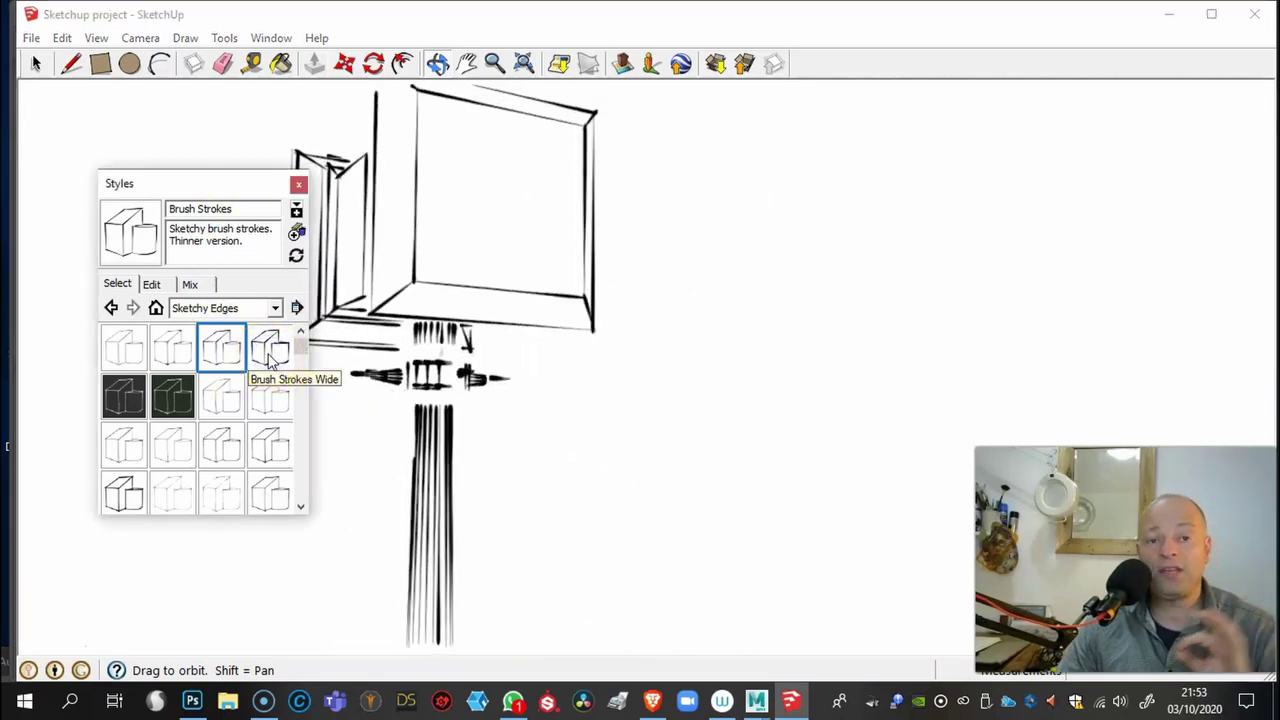
click(126, 400)
drag(755, 405, 640, 451)
click(232, 400)
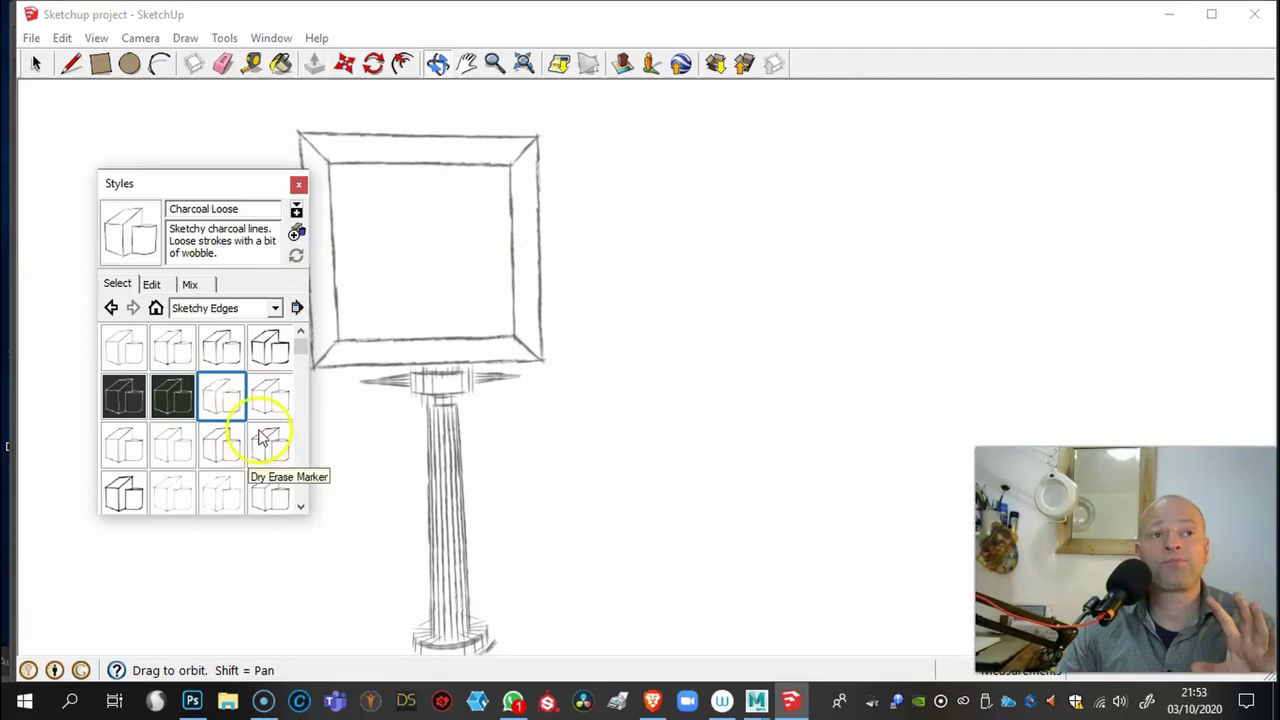
drag(514, 427, 830, 262)
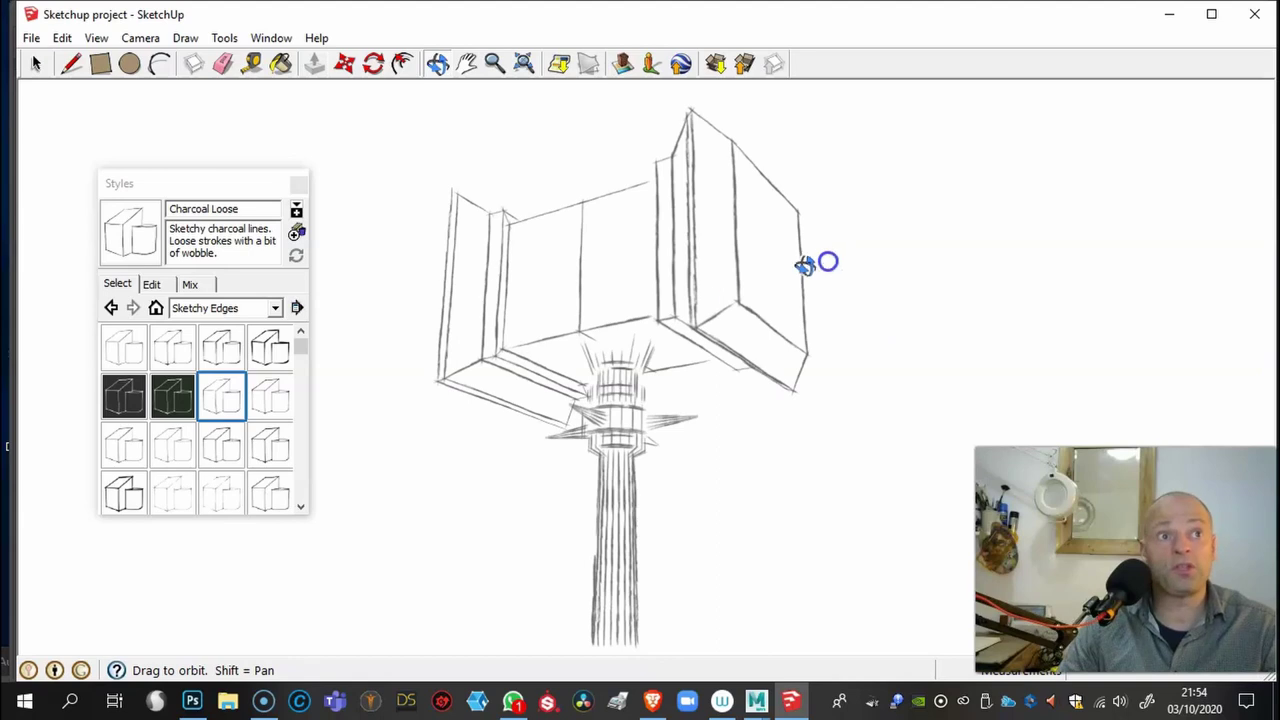
Step: Preview the hammer in the Conte and Marker Broken Line styles and apply the Fineliner style
click(125, 446)
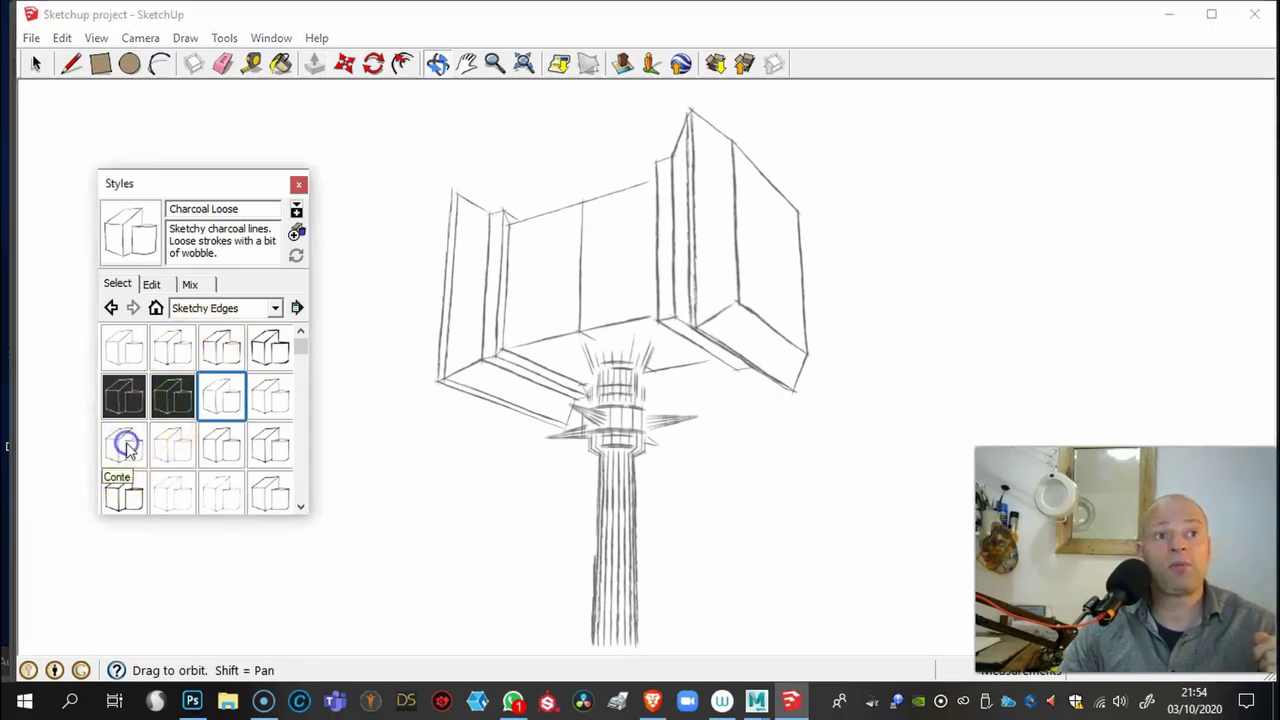
click(126, 443)
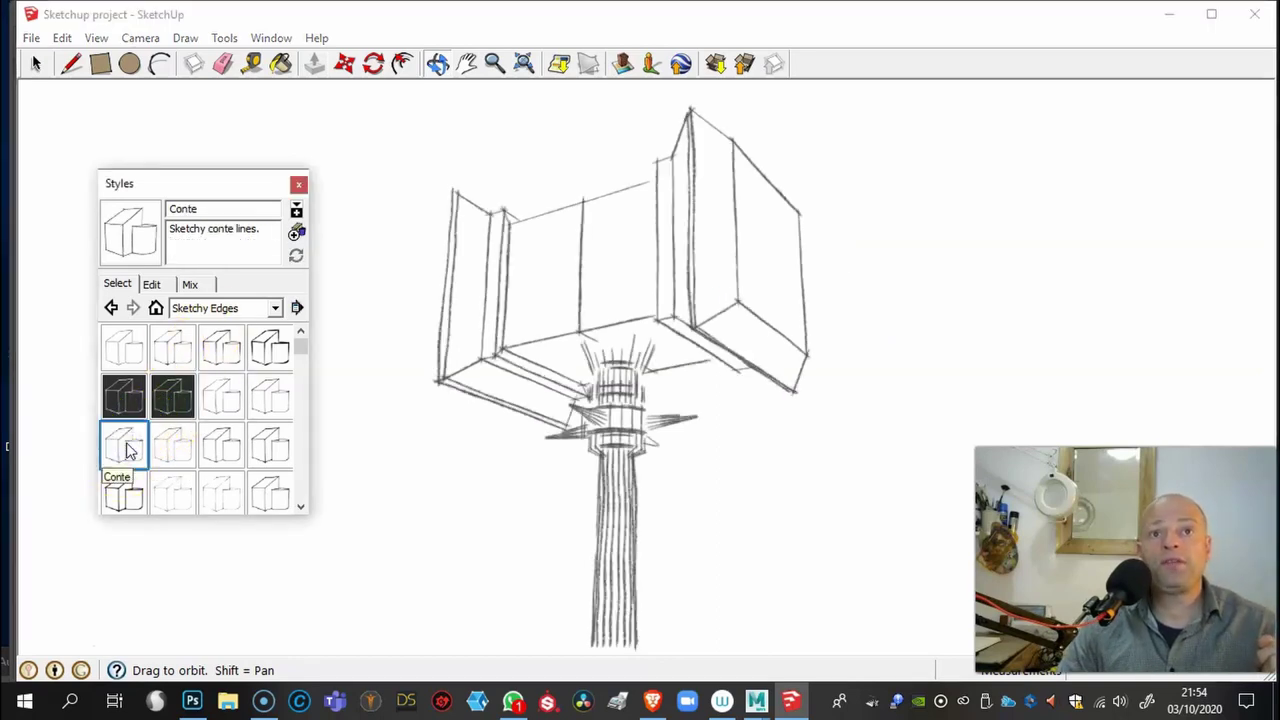
click(219, 493)
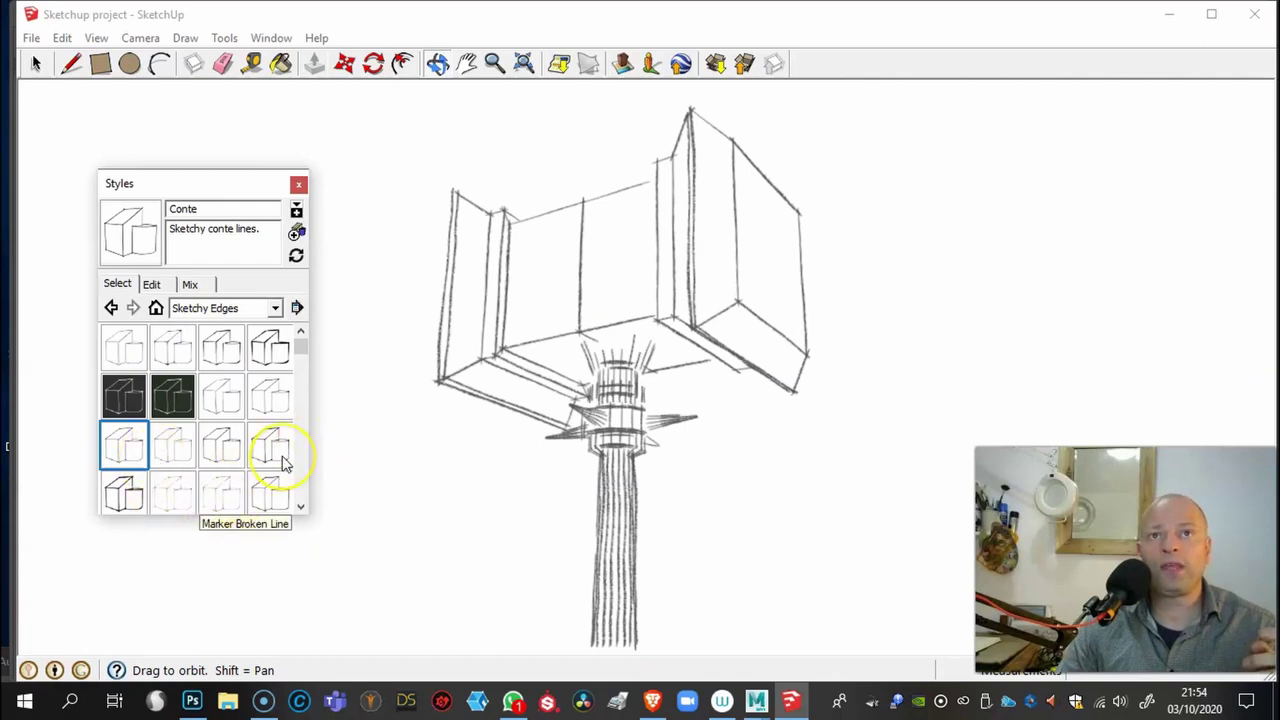
drag(467, 451, 283, 460)
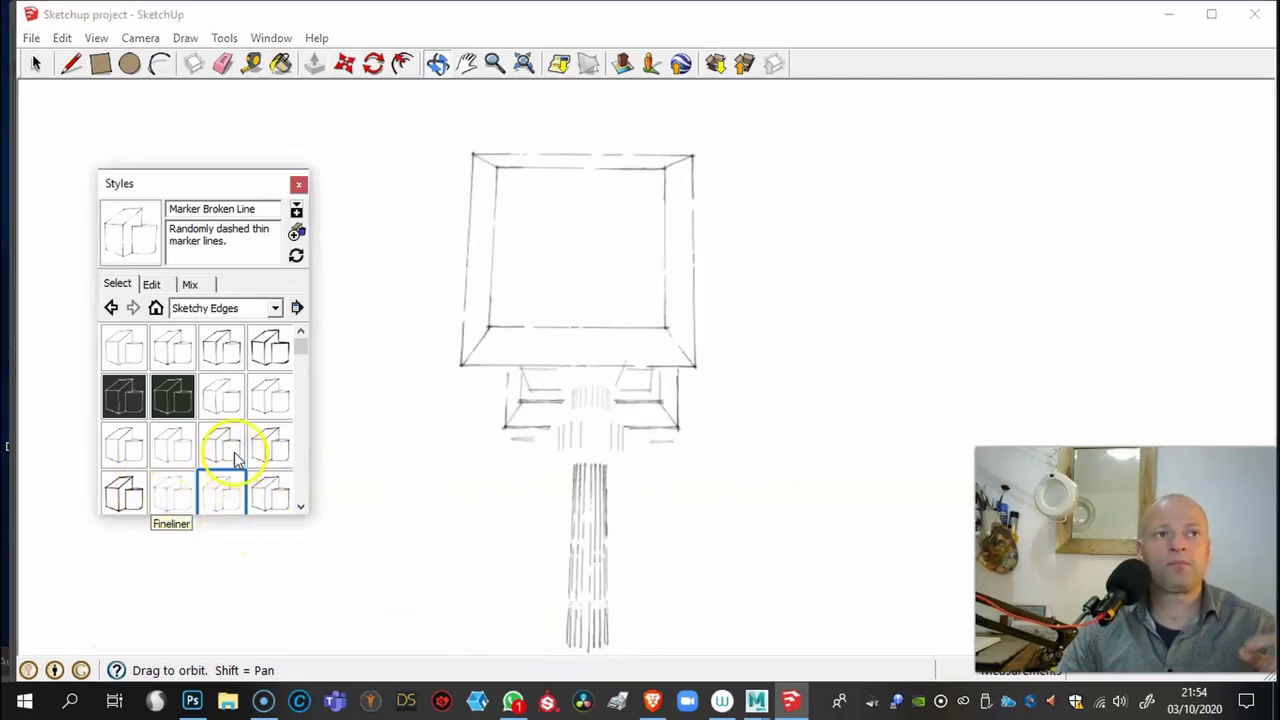
click(172, 492)
mouse_move(510, 424)
mouse_down()
mouse_move(317, 523)
mouse_move(580, 586)
mouse_move(954, 551)
mouse_move(750, 603)
mouse_move(743, 589)
mouse_move(789, 517)
mouse_move(769, 489)
mouse_move(798, 464)
mouse_up()
Step: Locate the 2D Graphic export option without exporting, and view the Fineliner hammer from another angle
click(35, 63)
click(32, 38)
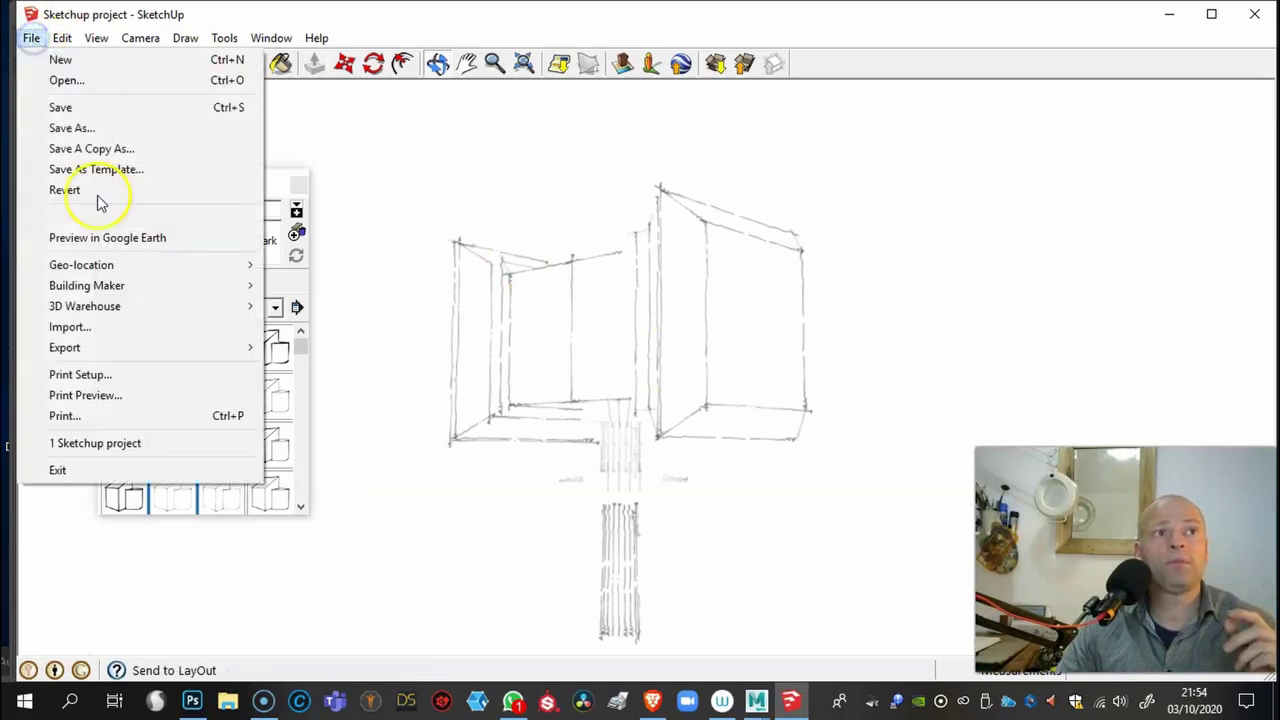
mouse_move(137, 346)
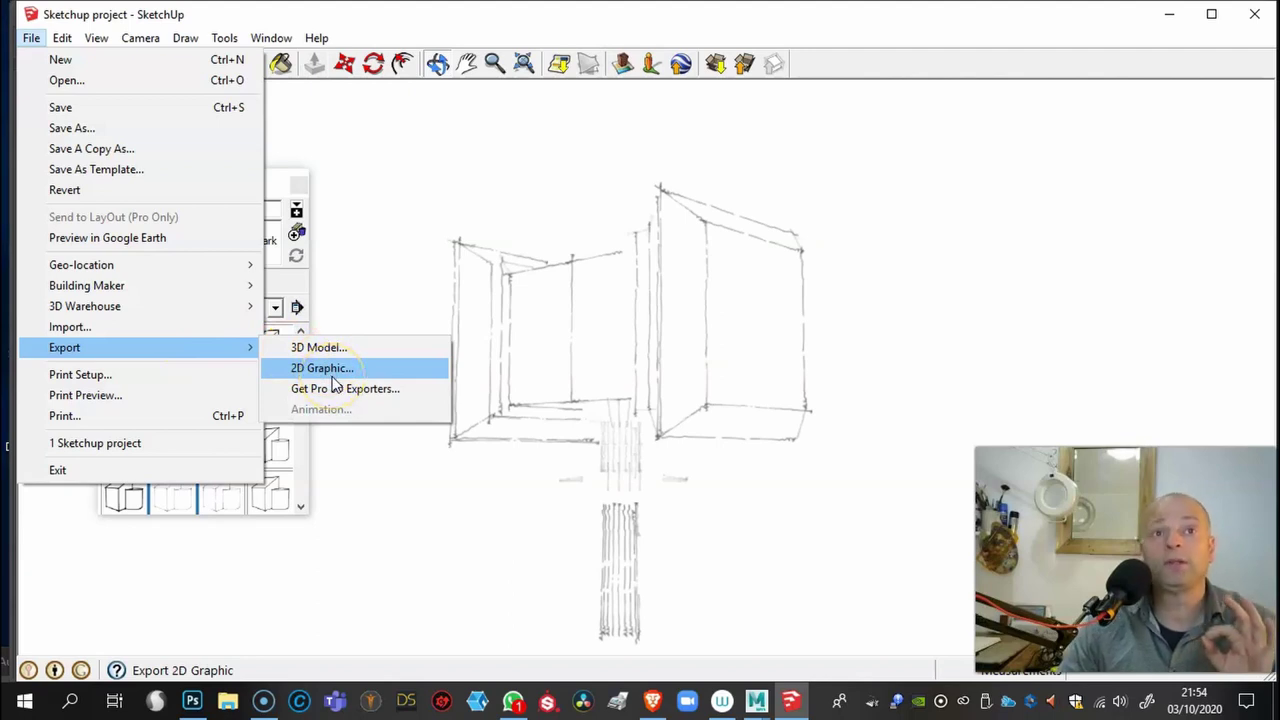
click(410, 140)
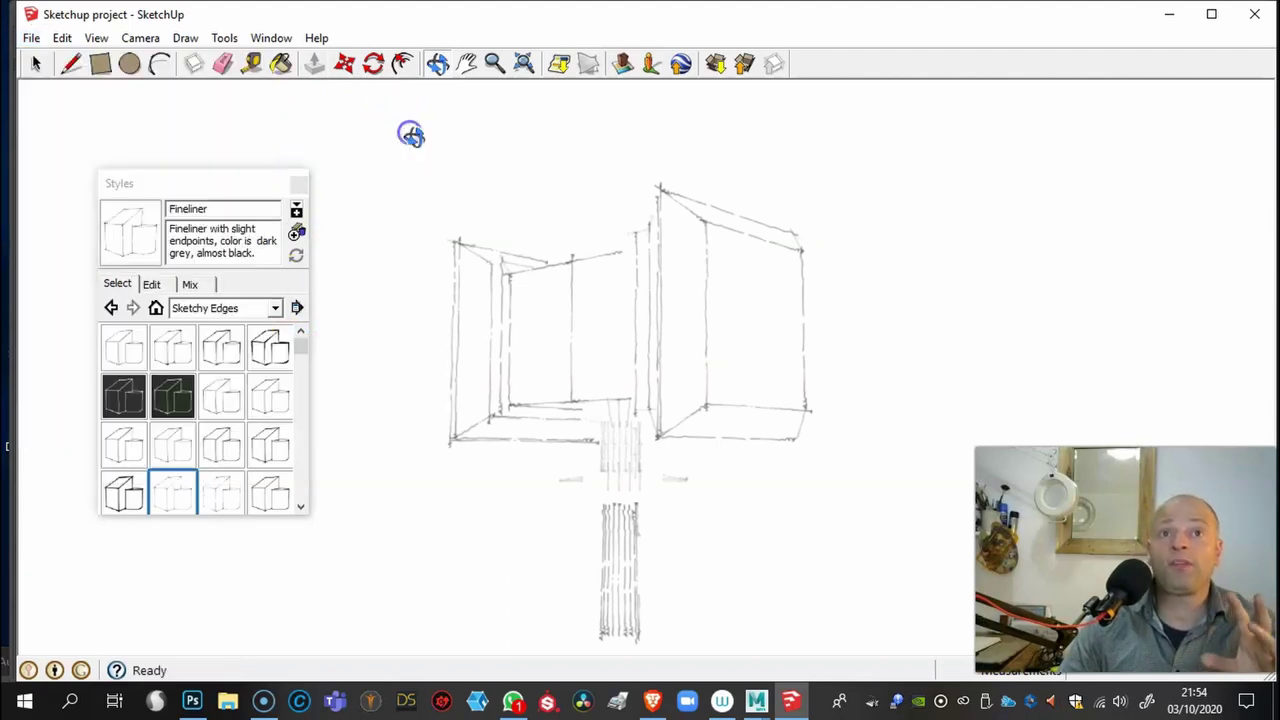
mouse_move(871, 206)
mouse_down()
mouse_move(446, 317)
mouse_move(805, 278)
mouse_up()
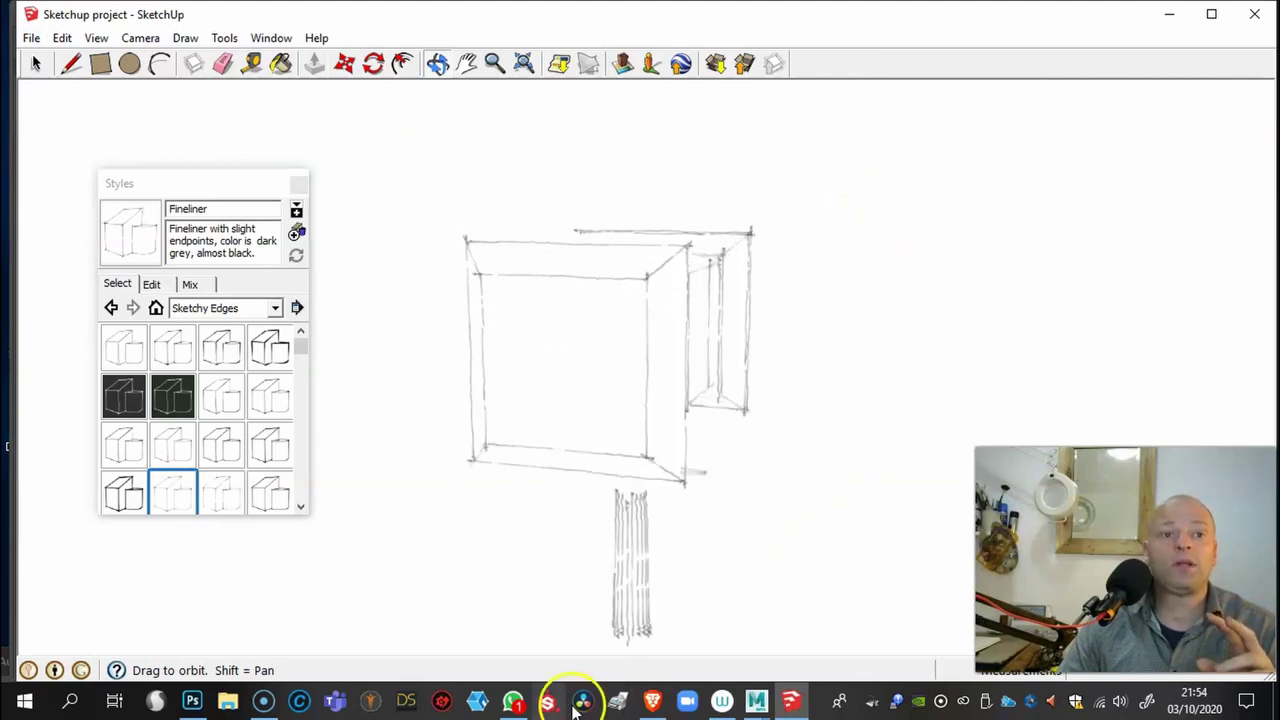
Step: Switch to Photoshop and review Hammer Sketch.png and Hammer 3.png, finishing on the Hammer Sketches.psd document
click(192, 701)
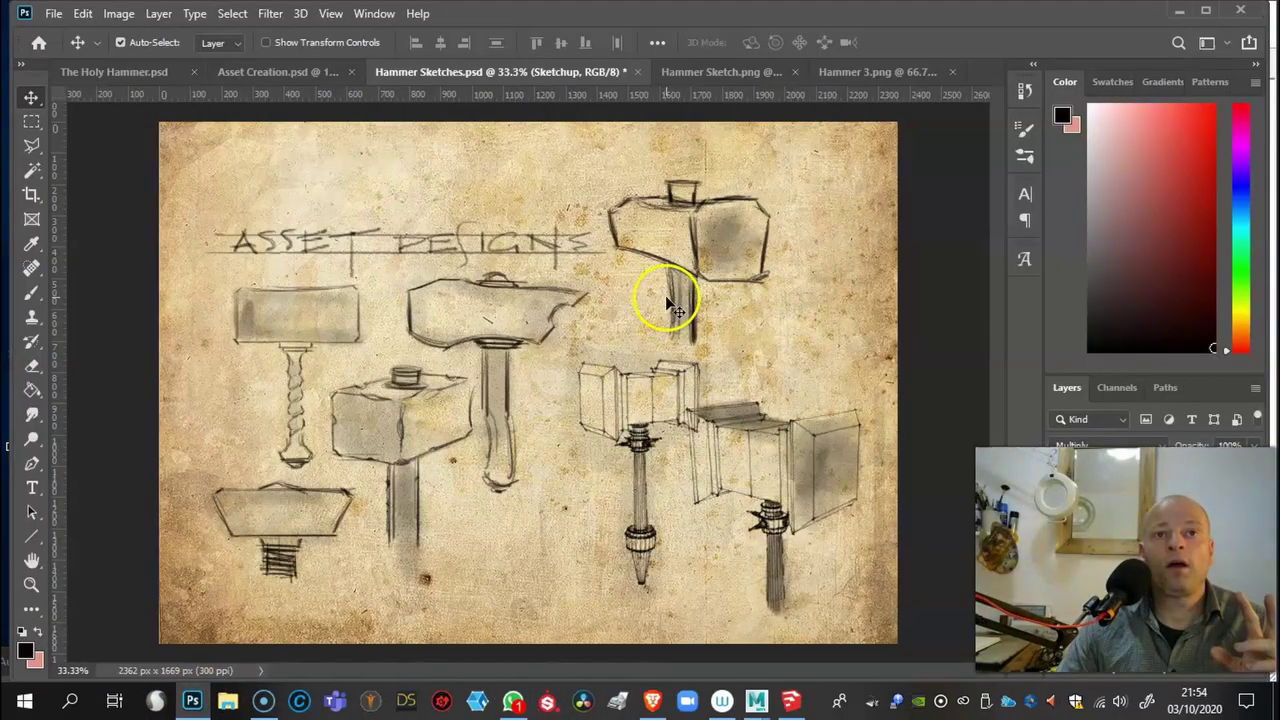
click(699, 72)
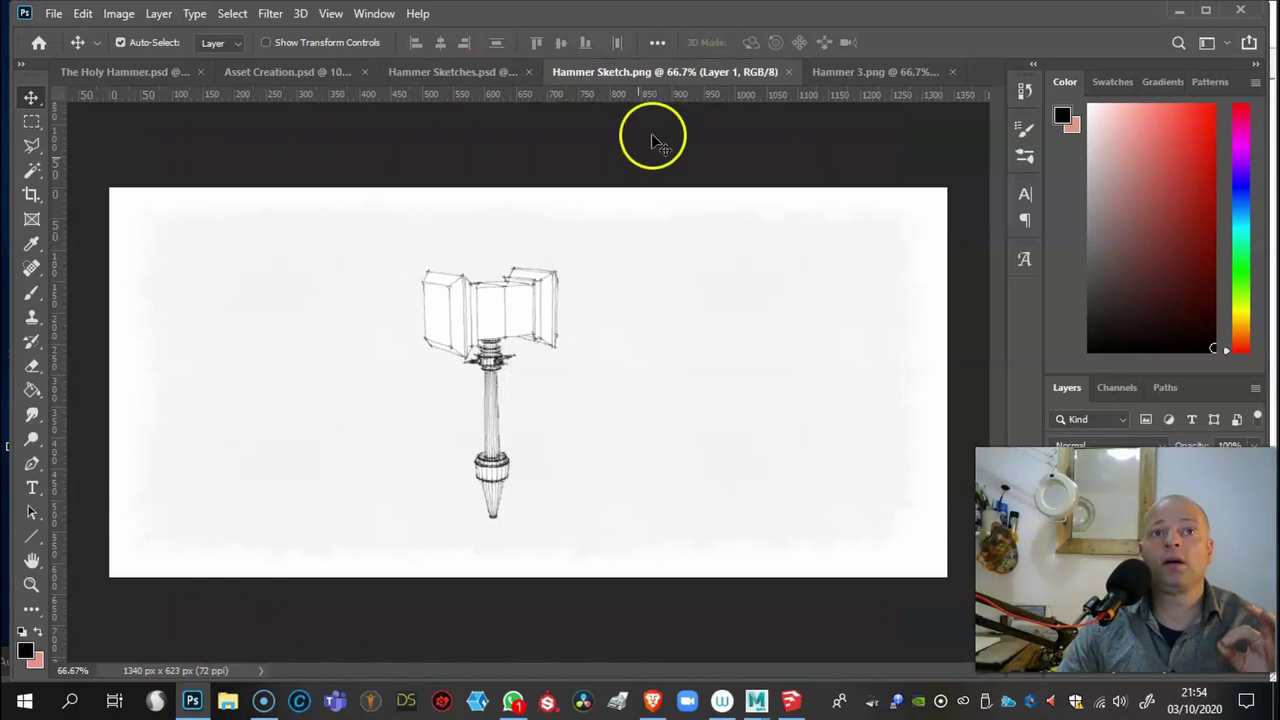
click(866, 73)
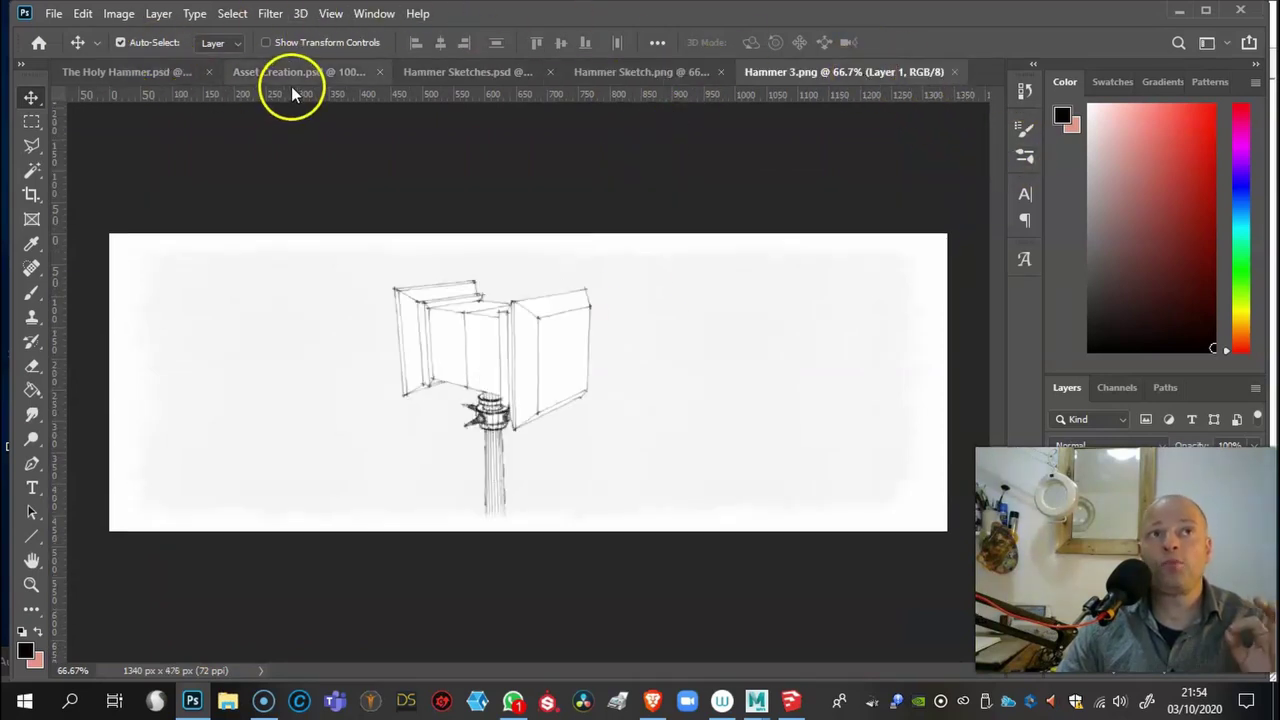
click(475, 76)
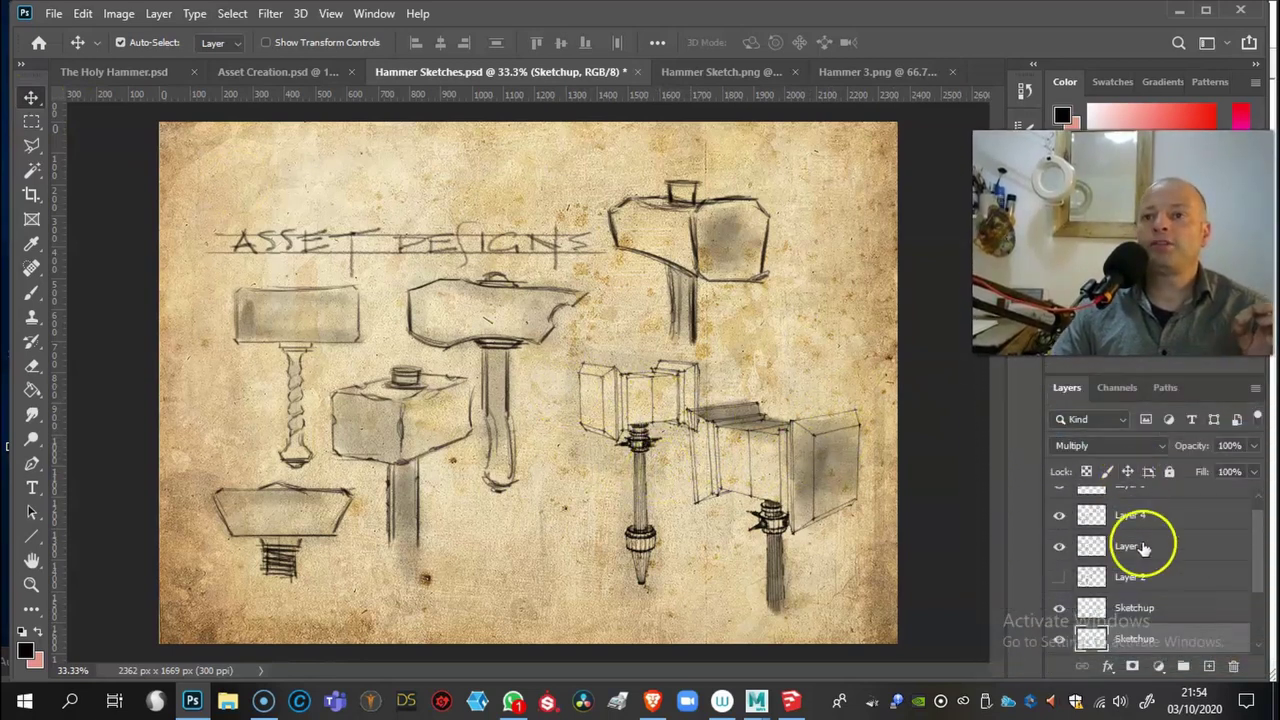
Step: Toggle the visibility of the lower Sketchup layer off and on to compare the sheet with and without it
scroll(1145, 555, down, 2)
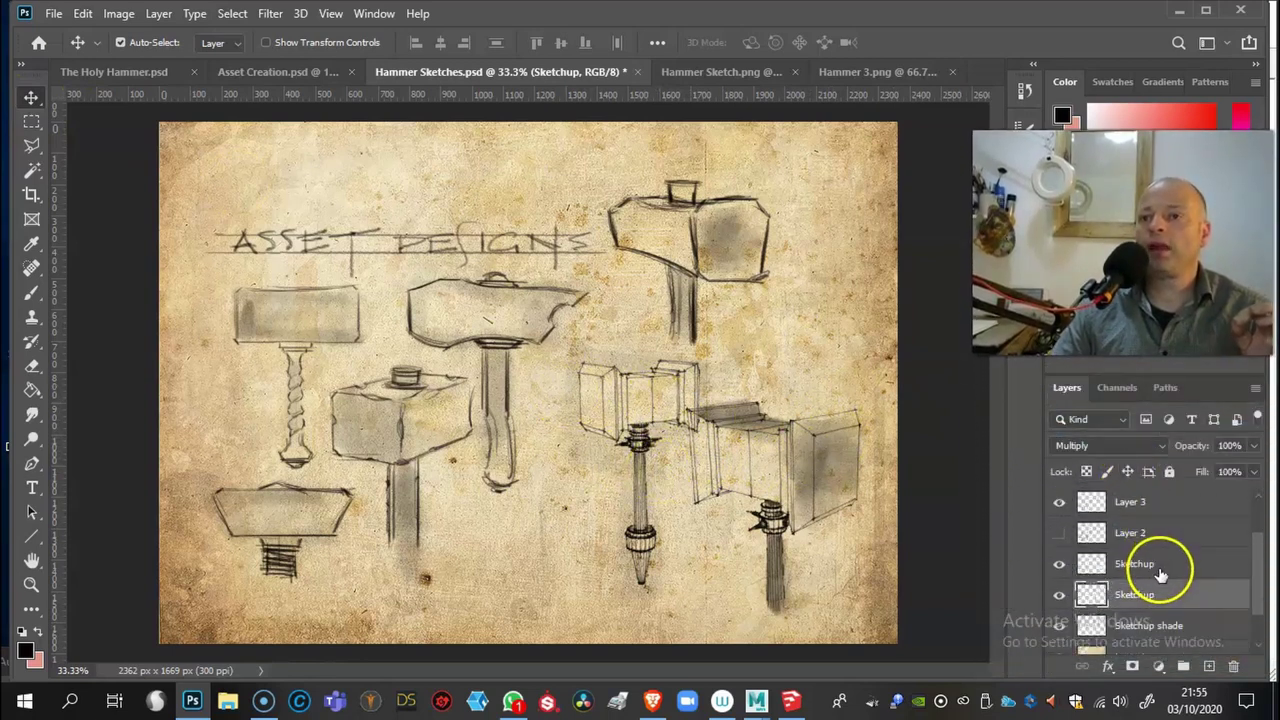
click(1059, 595)
click(1059, 595)
click(1059, 595)
click(1059, 595)
Step: Switch the lower Sketchup layer's blend mode to Normal and back to Multiply to compare its white background
click(1062, 429)
click(1079, 450)
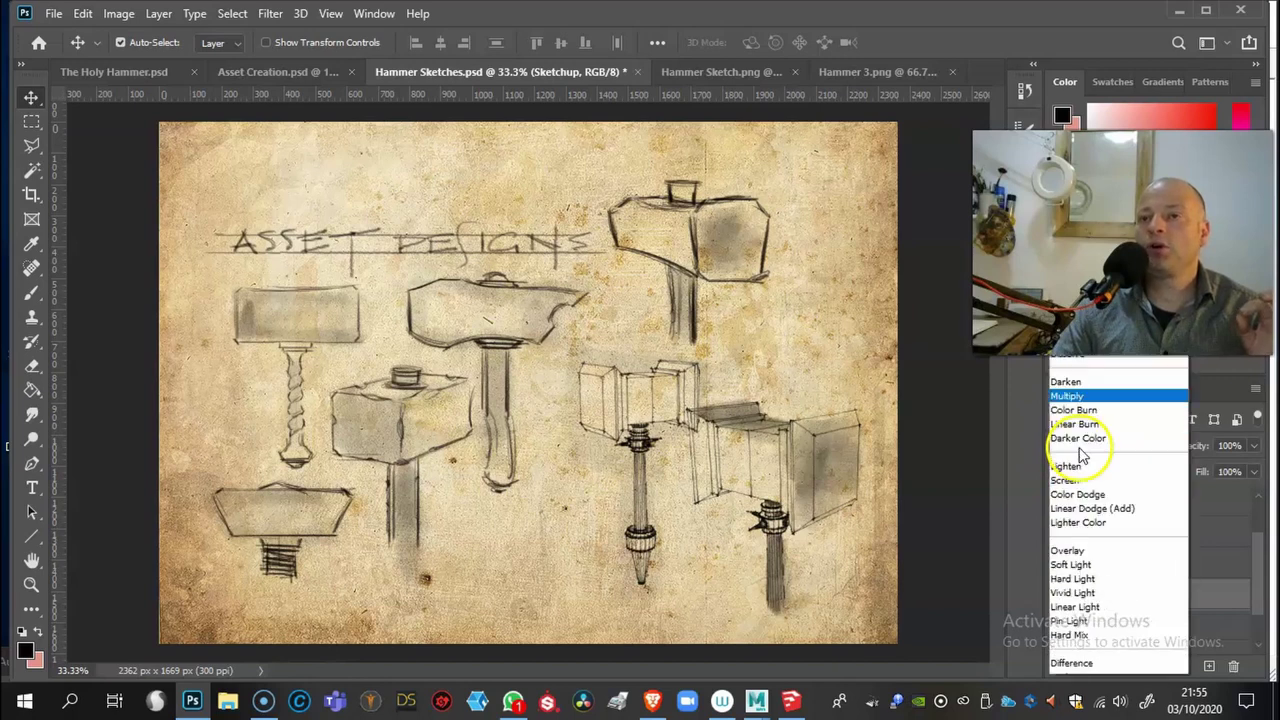
click(1079, 238)
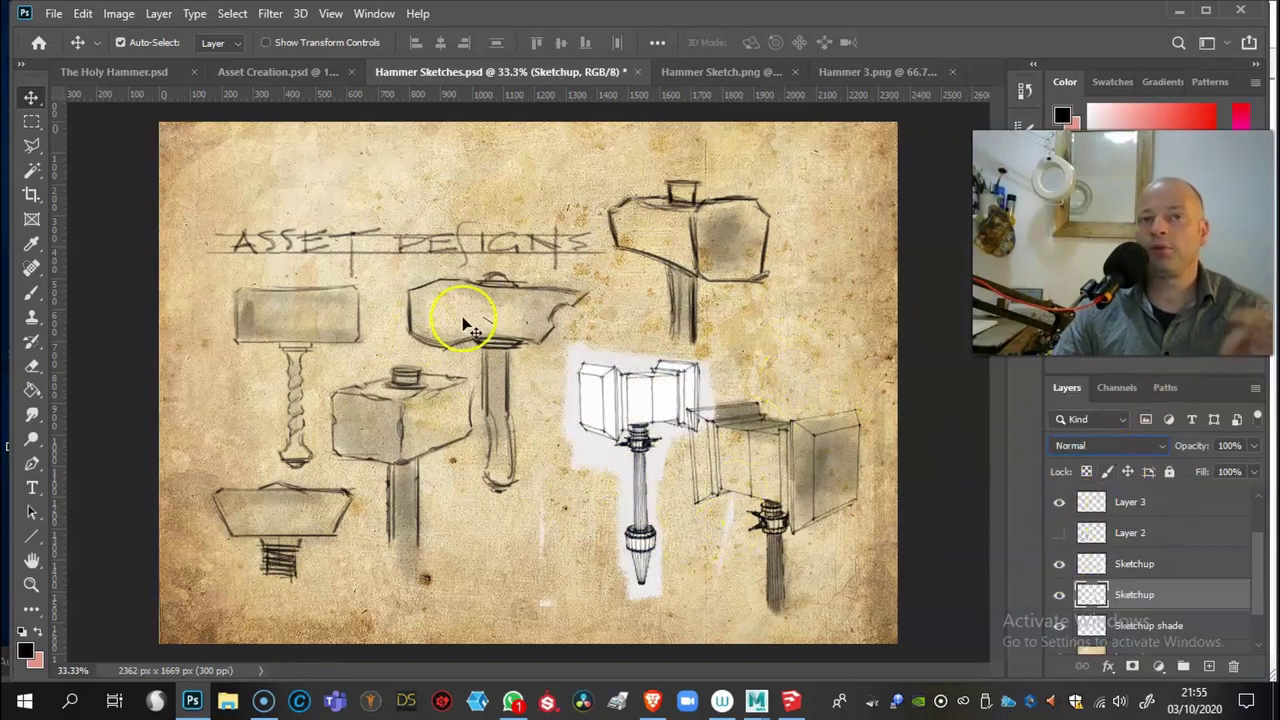
click(1150, 447)
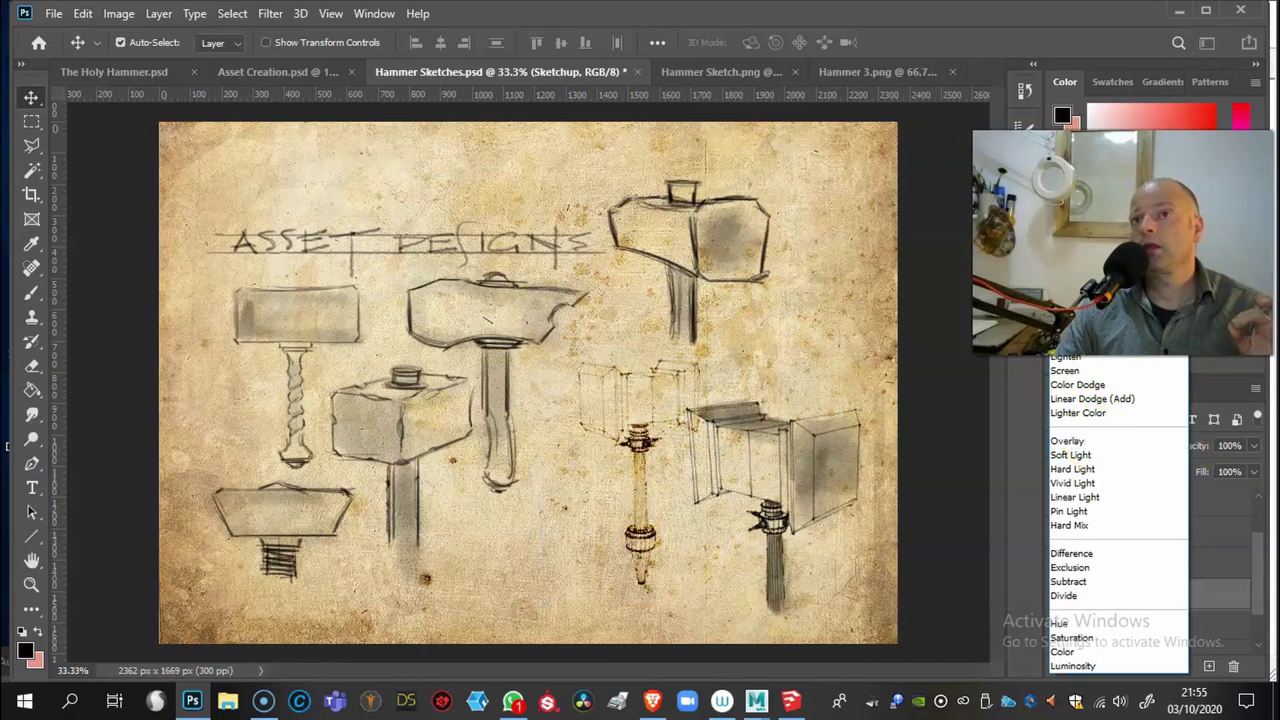
click(1075, 287)
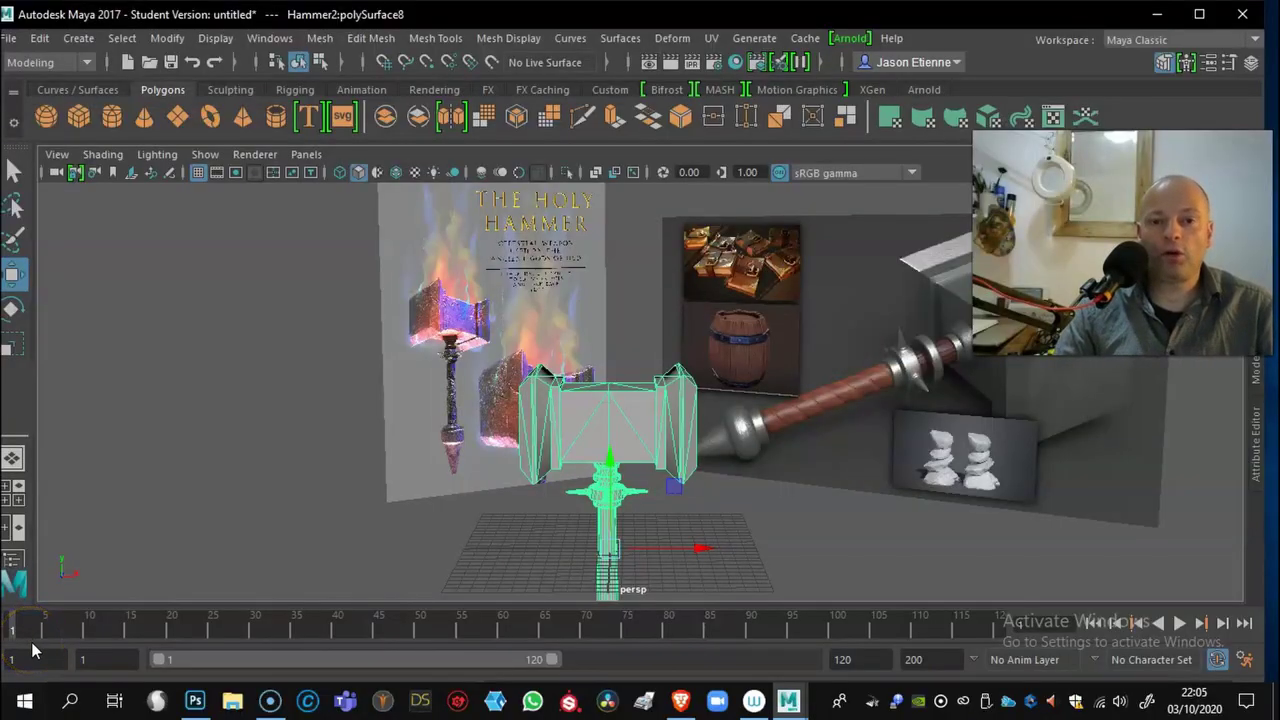
Step: In Maya, examine the imported hammer mesh and the surrounding reference images up close and from several angles
click(33, 645)
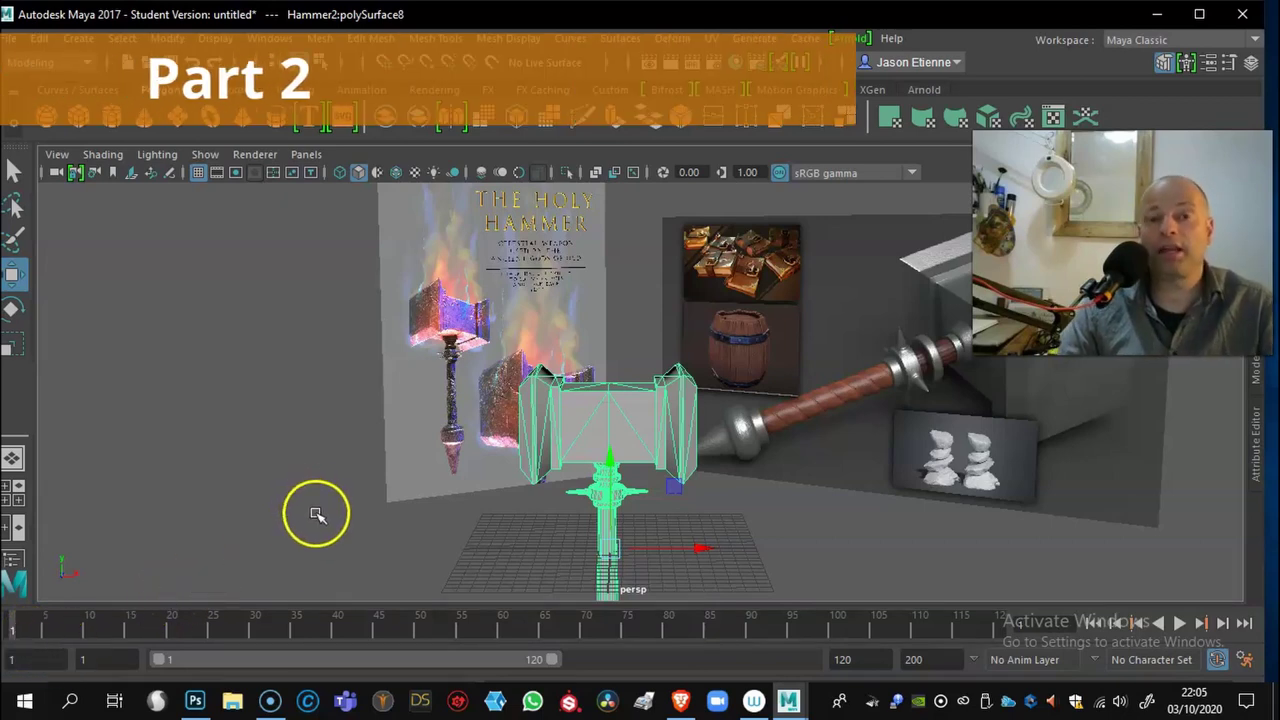
mouse_move(403, 491)
alt+mouse_down()
mouse_move(383, 489)
mouse_move(405, 500)
alt+mouse_up()
alt+right_drag(405, 500, 600, 486)
alt+drag(669, 486, 491, 471)
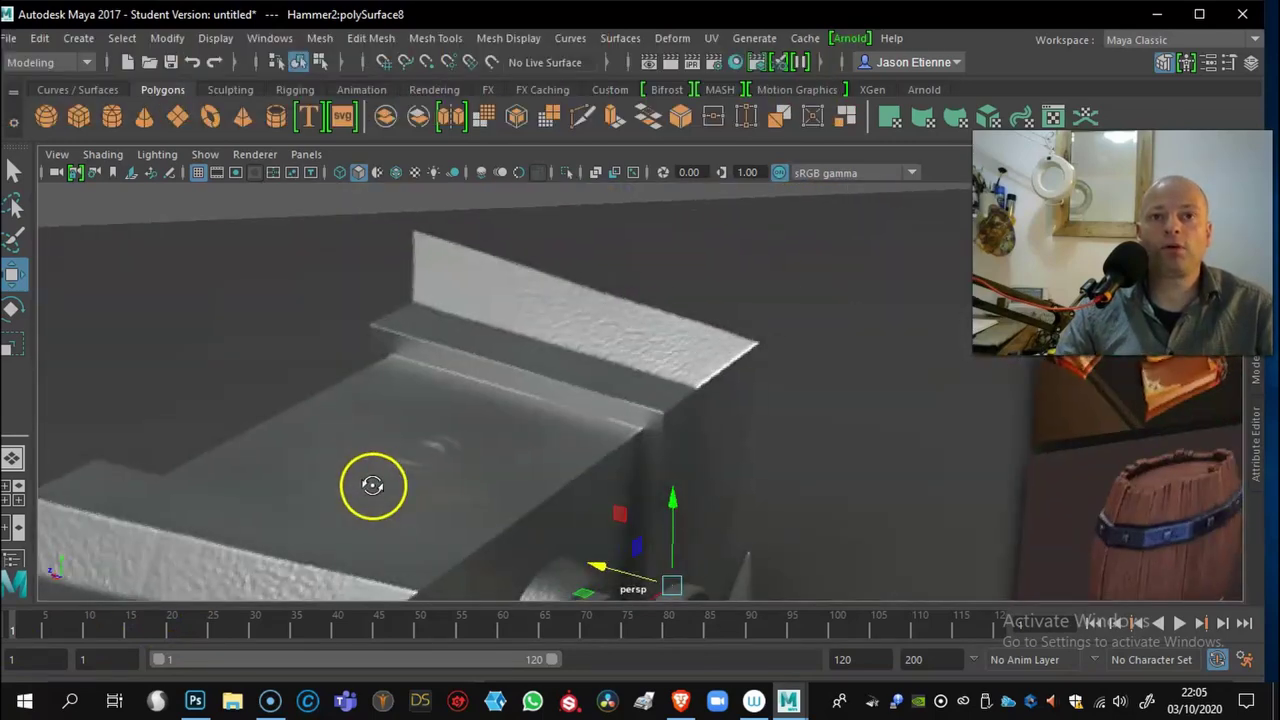
alt+drag(372, 485, 792, 386)
alt+drag(772, 417, 614, 474)
alt+right_drag(614, 474, 979, 502)
alt+drag(979, 502, 795, 460)
alt+middle_drag(652, 416, 826, 506)
alt+drag(670, 485, 740, 494)
alt+right_drag(765, 496, 614, 454)
alt+middle_drag(604, 380, 609, 434)
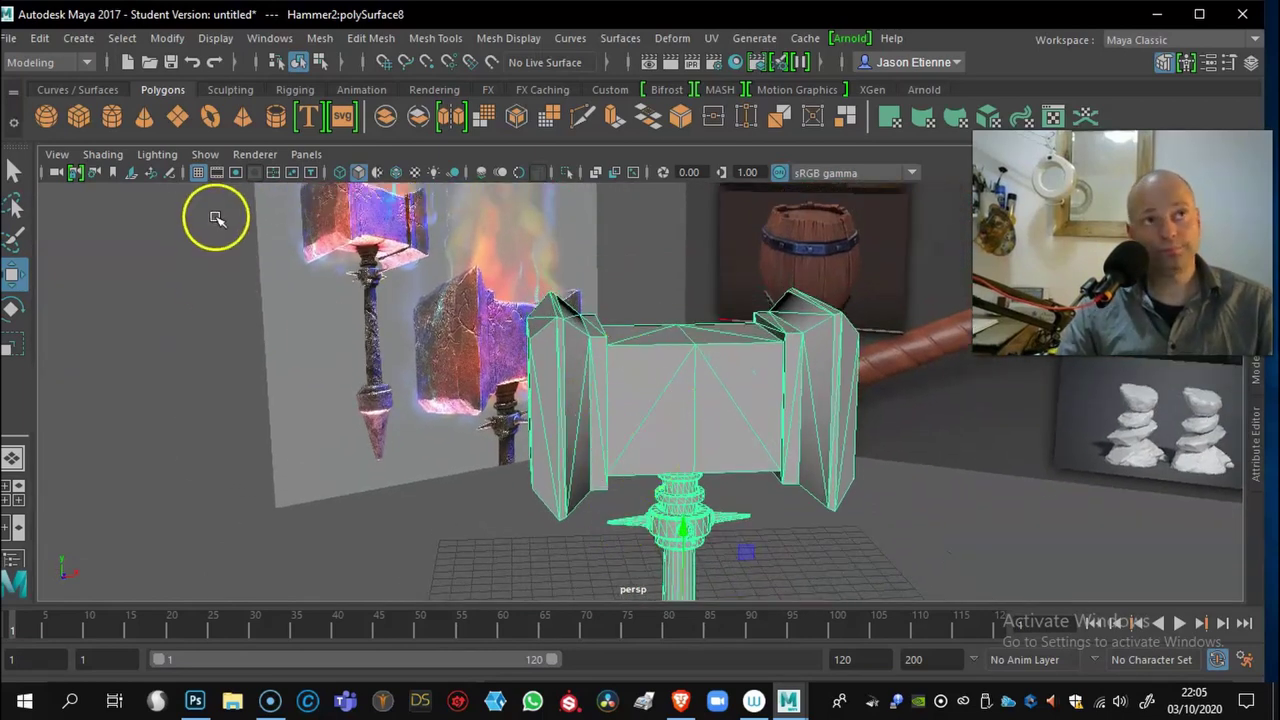
alt+drag(866, 463, 724, 432)
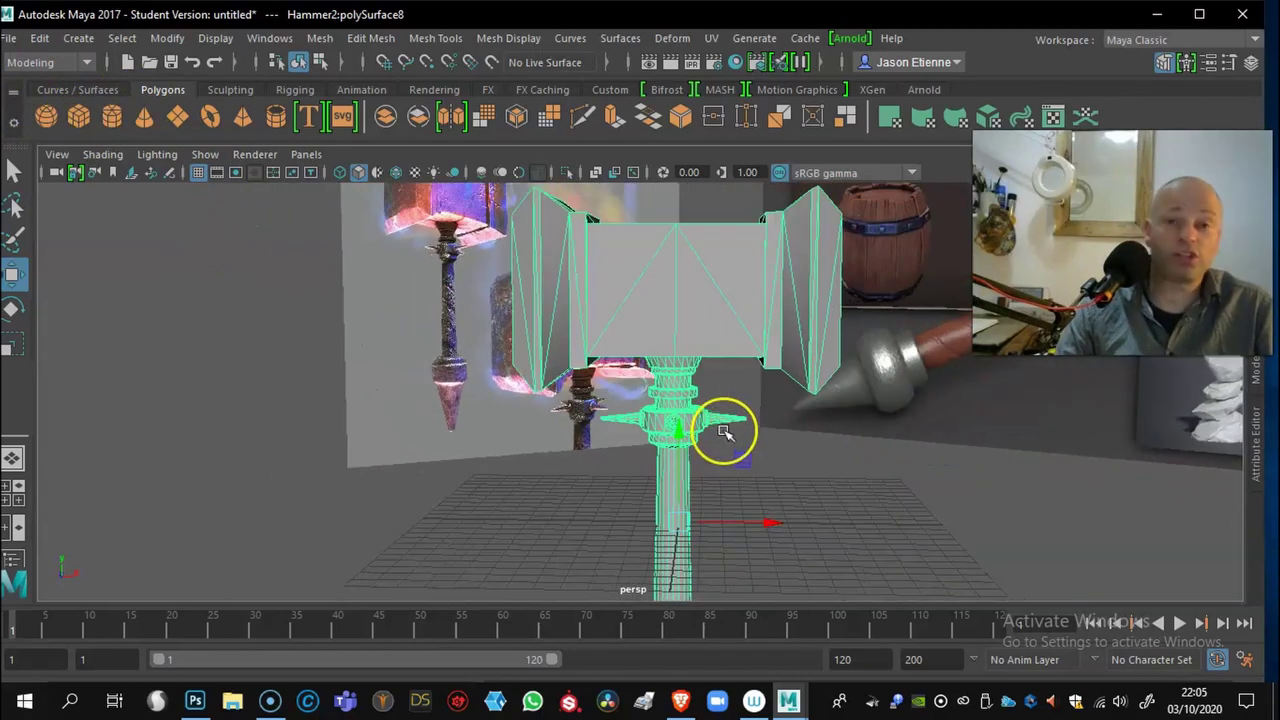
mouse_move(927, 427)
alt+mouse_down()
mouse_move(814, 449)
mouse_move(881, 441)
mouse_move(903, 420)
alt+mouse_up()
alt+right_drag(903, 420, 1128, 463)
alt+drag(780, 431, 823, 449)
alt+right_drag(823, 449, 534, 417)
alt+drag(535, 417, 580, 371)
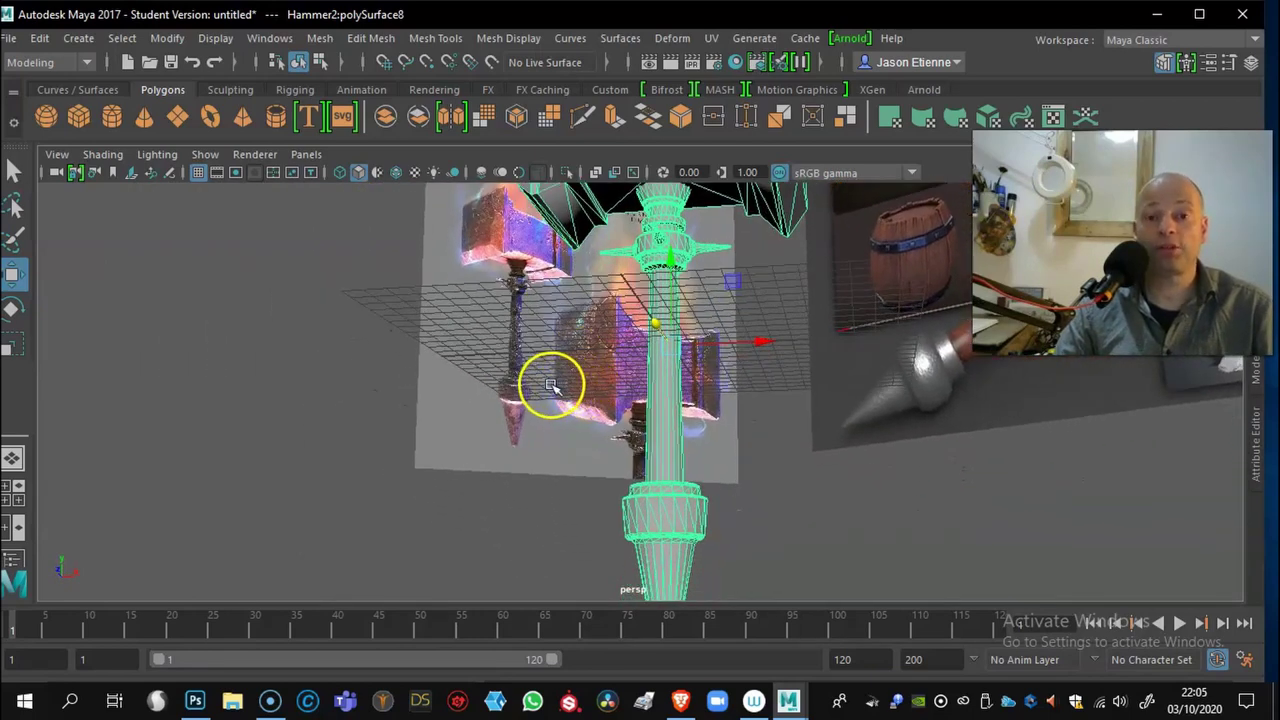
Step: Move the hammer mesh along the negative X axis until it stands beside the grid
alt+drag(557, 386, 506, 443)
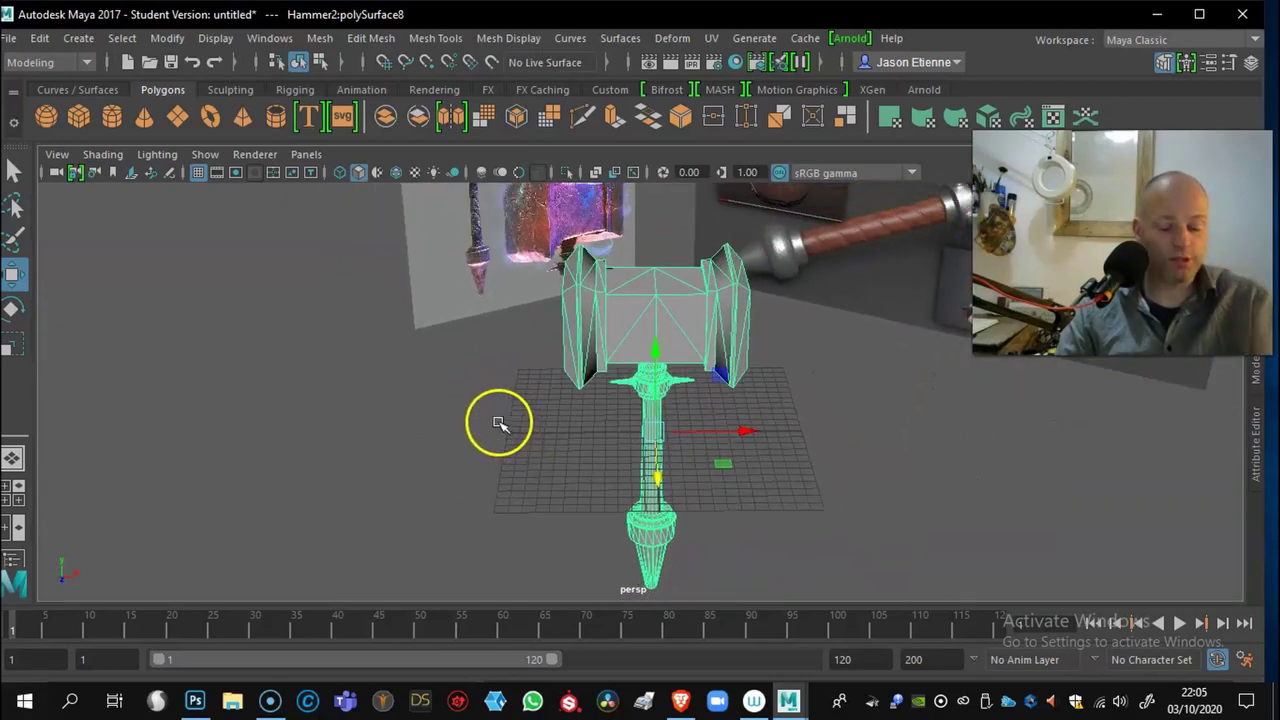
drag(763, 432, 371, 414)
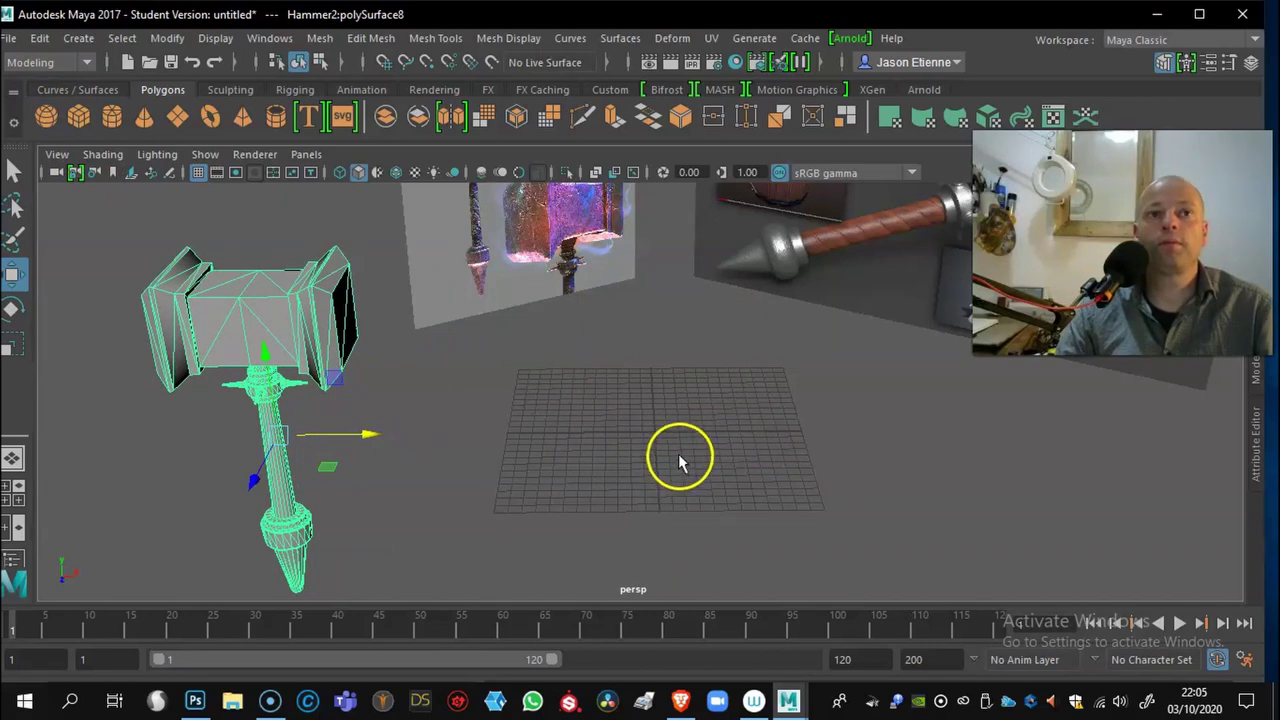
Step: Create a polygon cube on the grid and scale it up into a block stretched along the X axis
click(80, 118)
key(r)
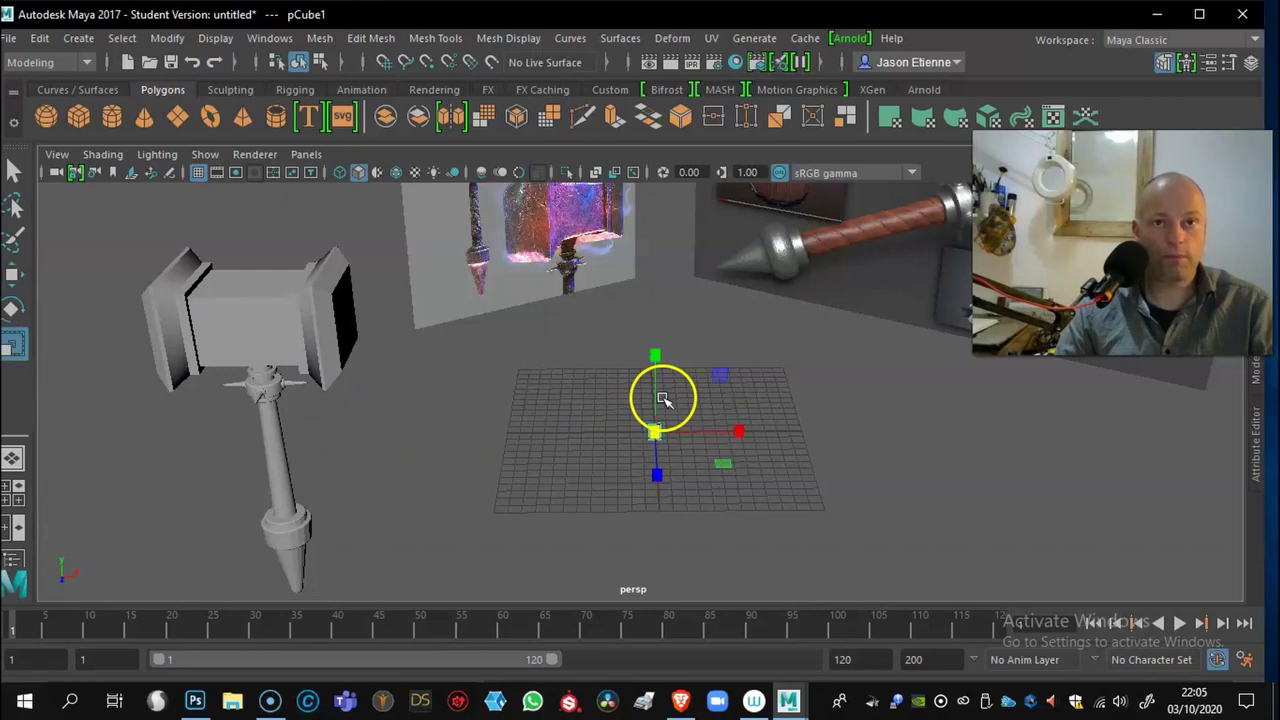
drag(654, 430, 846, 437)
alt+drag(737, 457, 722, 424)
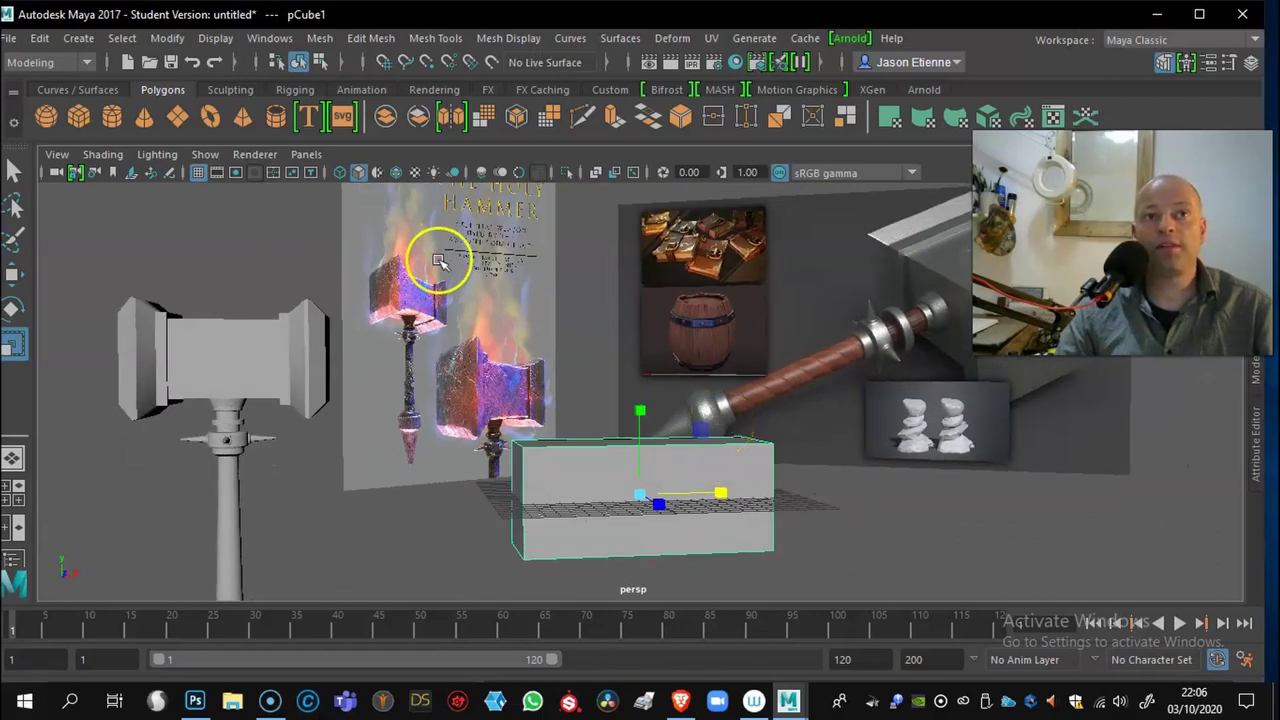
Step: Examine the reference hammer head's bevelled ends, collars and body from several angles
alt+drag(471, 280, 538, 273)
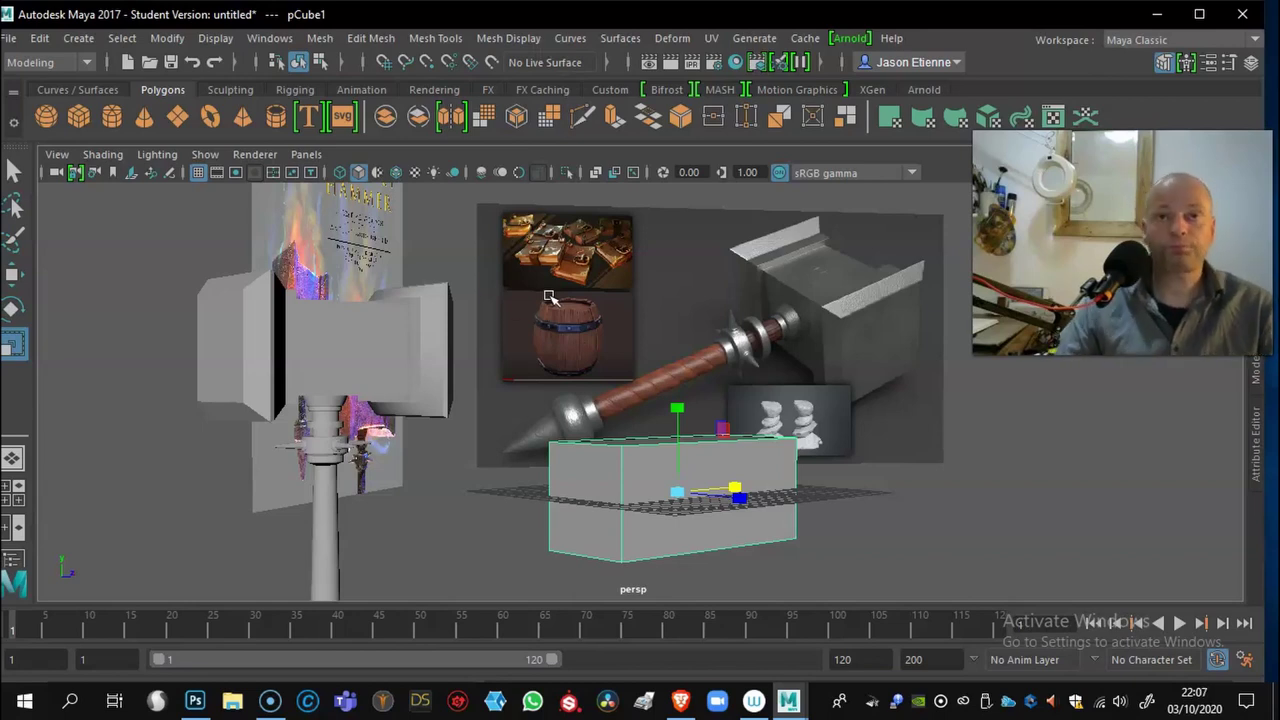
alt+drag(694, 391, 771, 537)
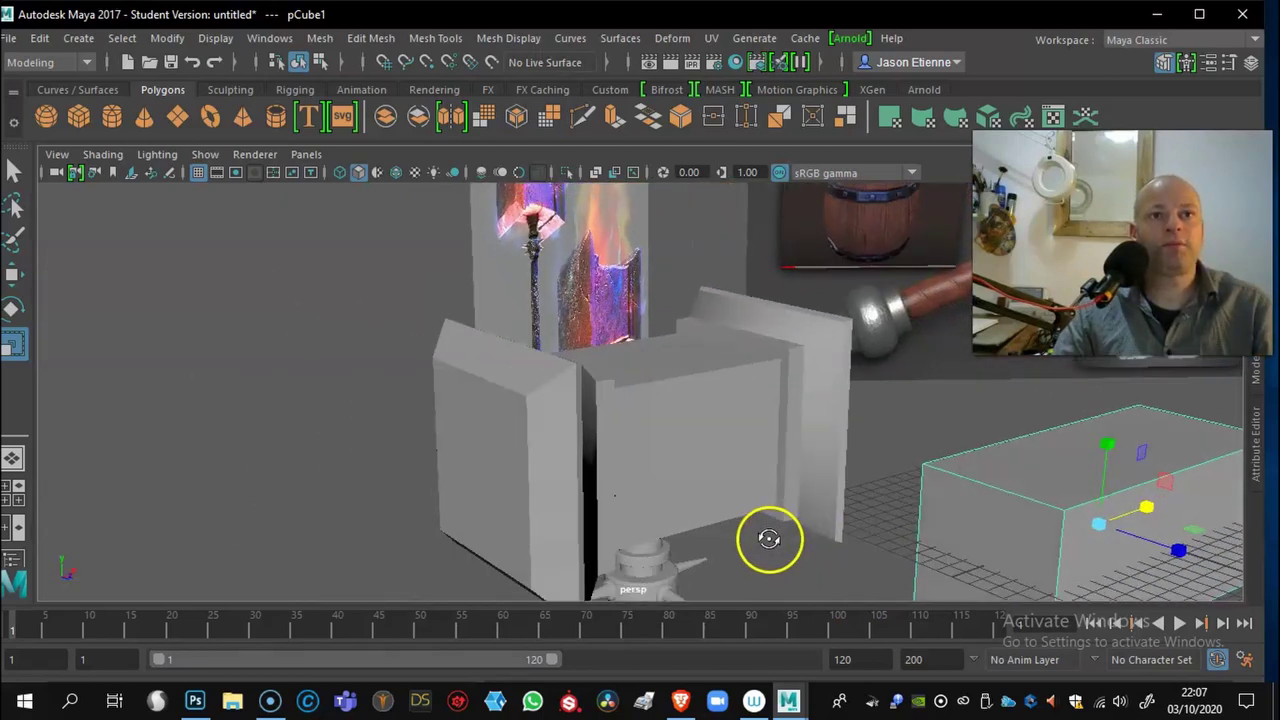
alt+drag(540, 457, 634, 397)
drag(940, 428, 910, 423)
alt+drag(677, 394, 857, 529)
alt+drag(671, 357, 523, 351)
alt+drag(354, 360, 490, 405)
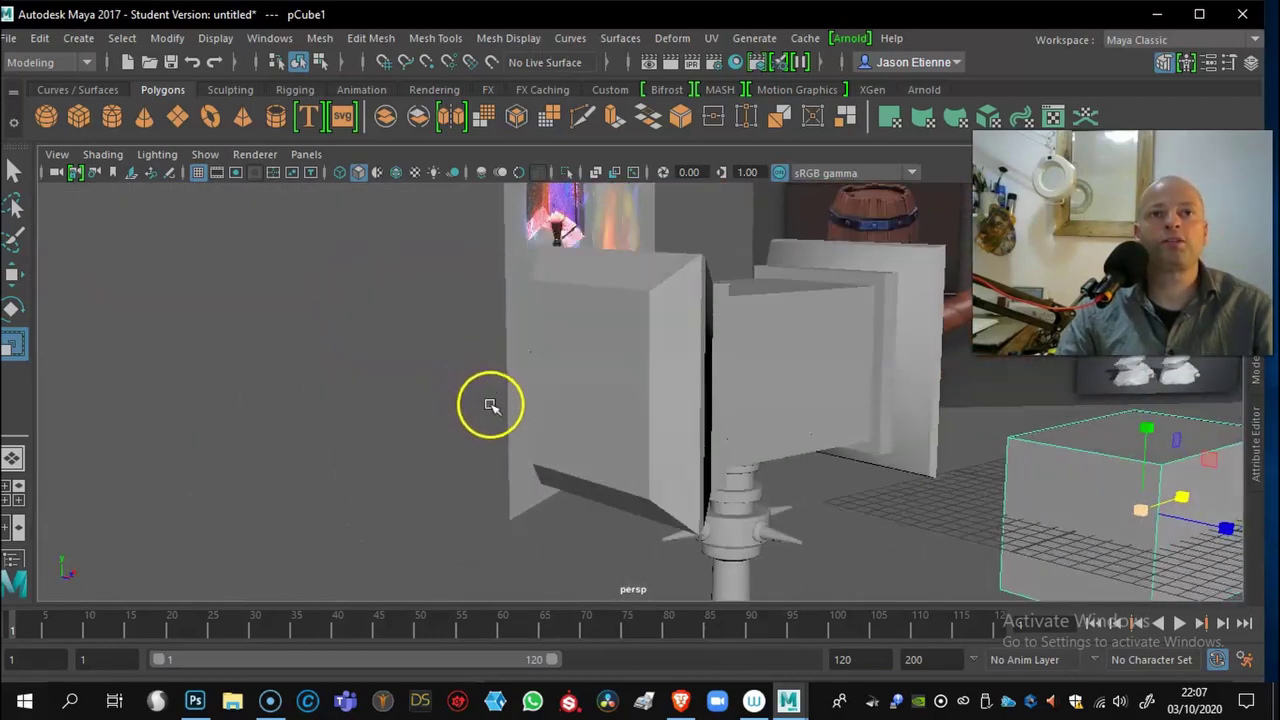
alt+drag(711, 403, 609, 374)
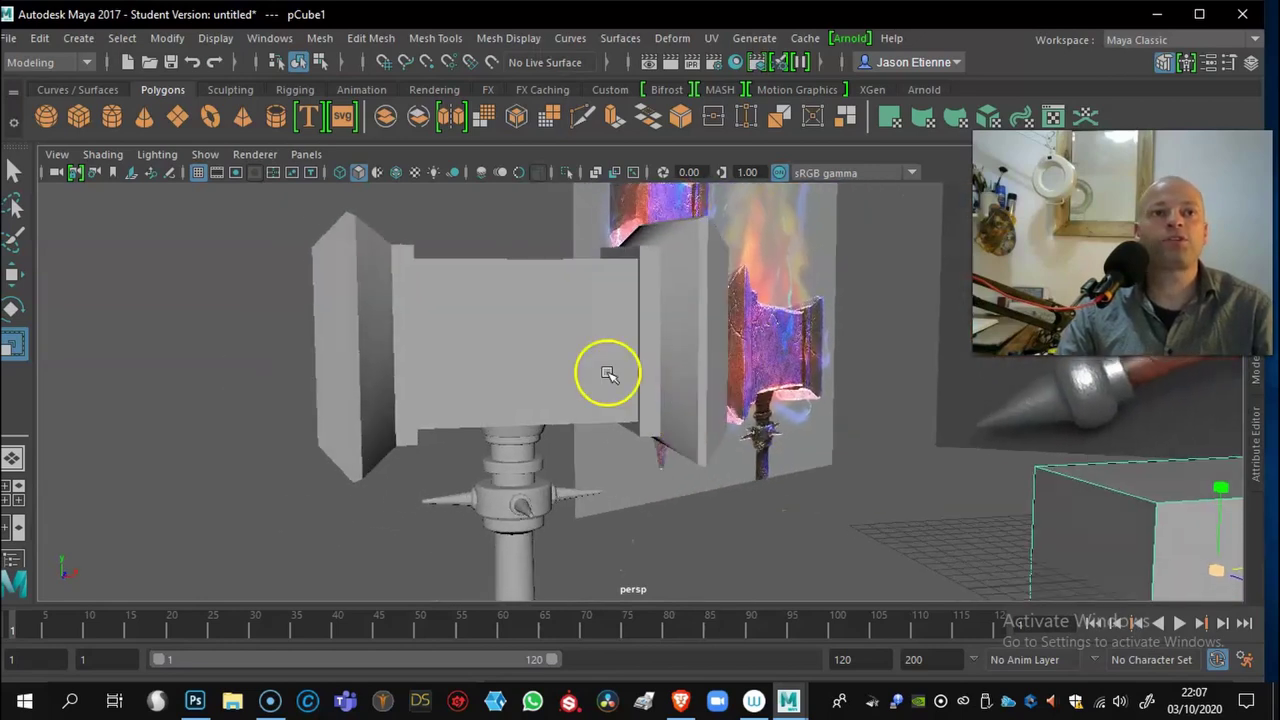
alt+drag(511, 291, 446, 311)
alt+drag(446, 423, 473, 373)
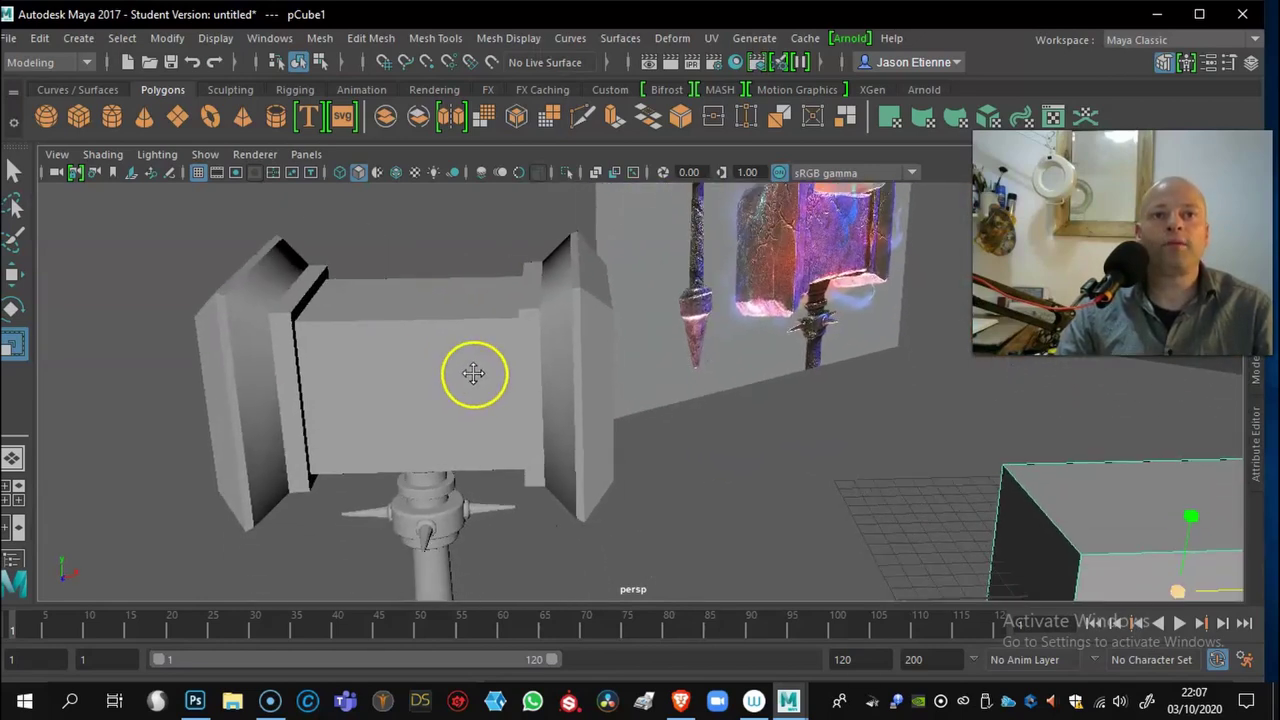
alt+drag(600, 423, 557, 371)
alt+drag(782, 460, 683, 471)
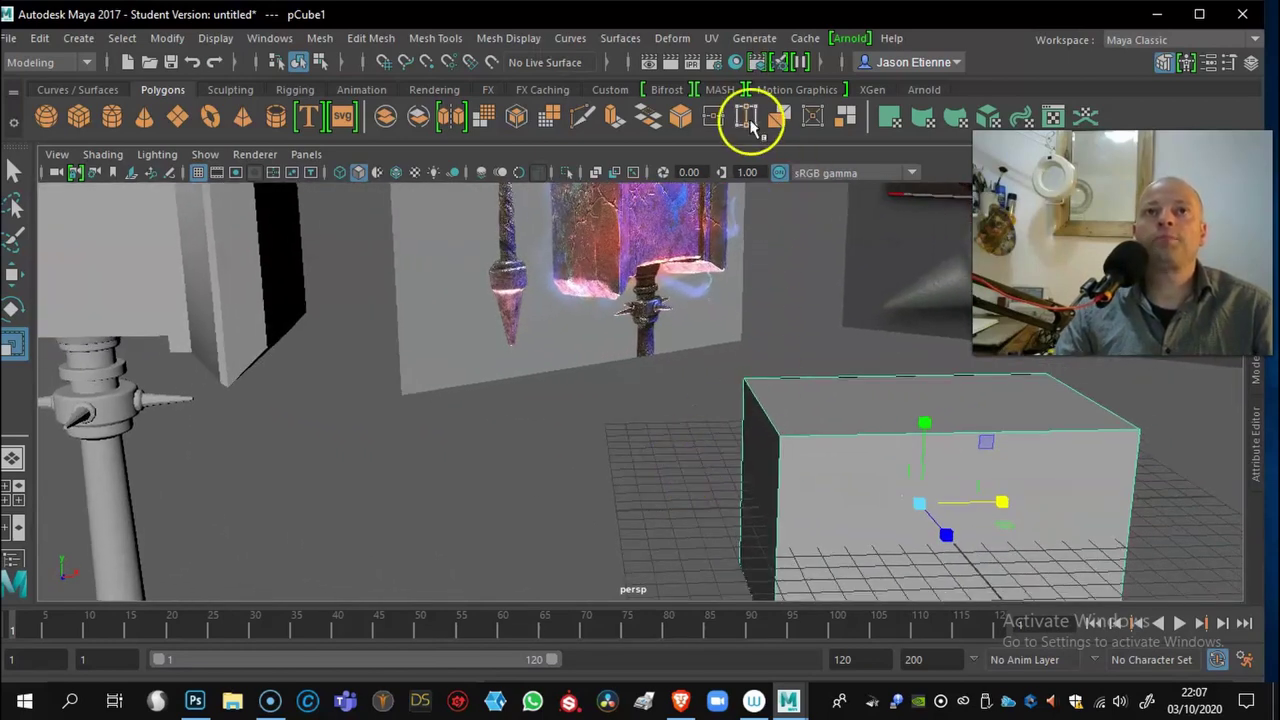
Step: Insert several edge loops around the block near the end facing the reference hammer with the Multi-Cut tool
click(580, 117)
alt+middle_drag(806, 451, 737, 387)
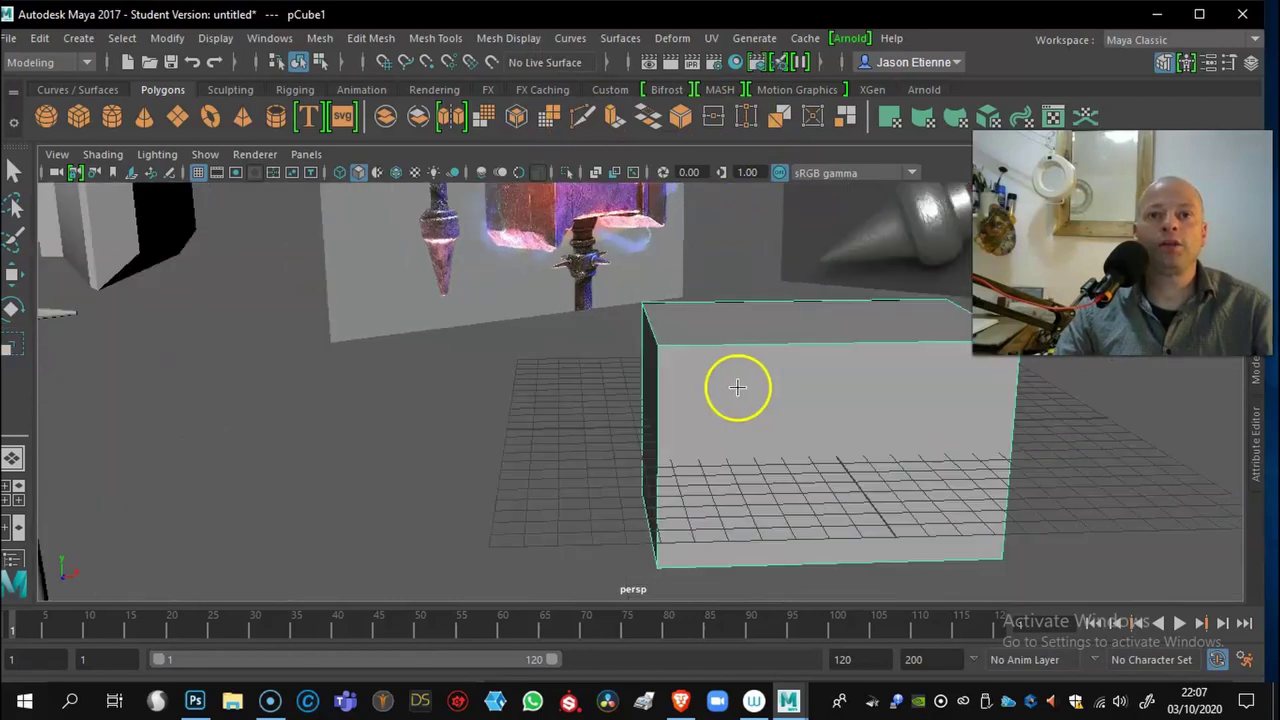
mouse_move(703, 415)
alt+mouse_down()
mouse_move(691, 409)
mouse_move(704, 413)
alt+mouse_up()
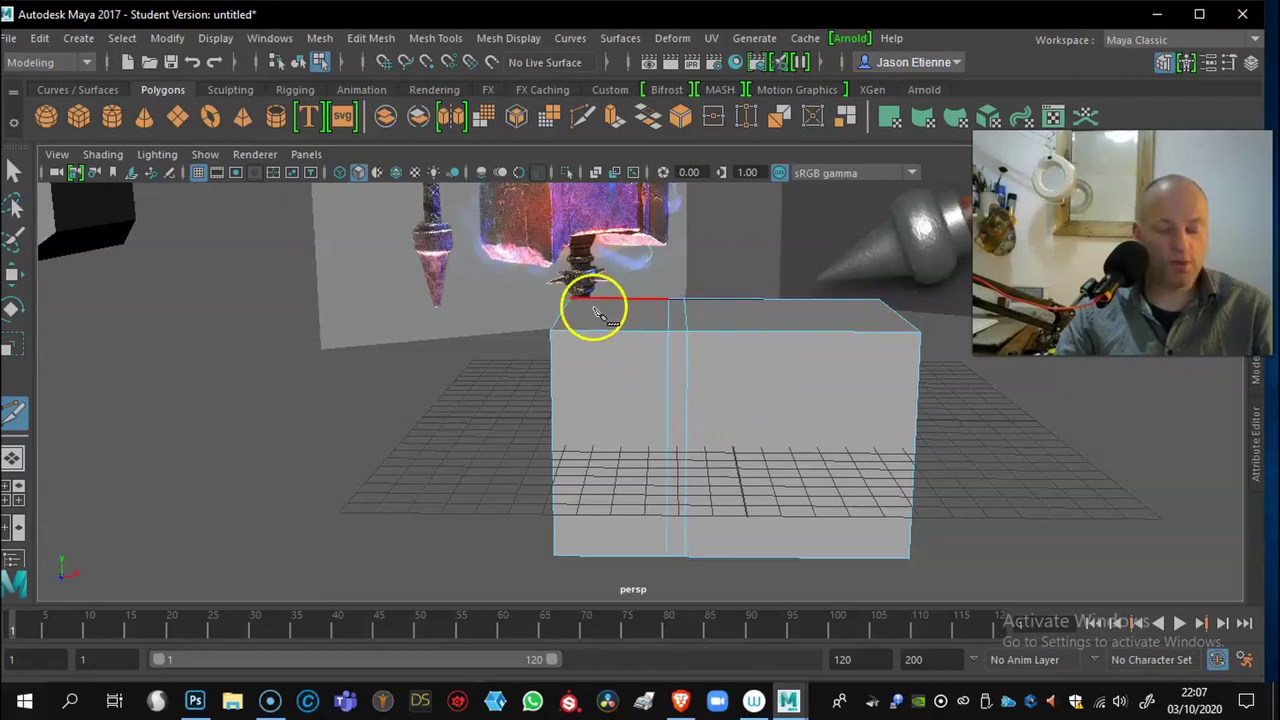
alt+drag(669, 334, 696, 355)
alt+right_drag(755, 409, 640, 374)
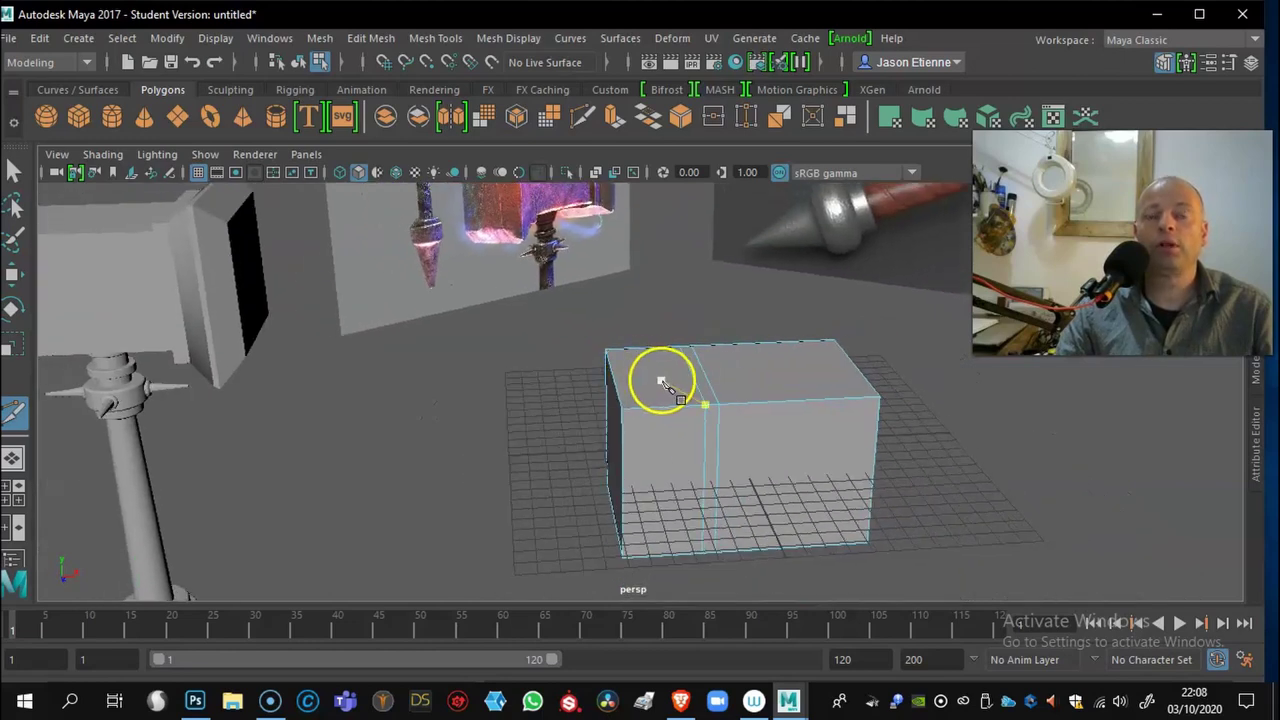
alt+drag(564, 381, 631, 437)
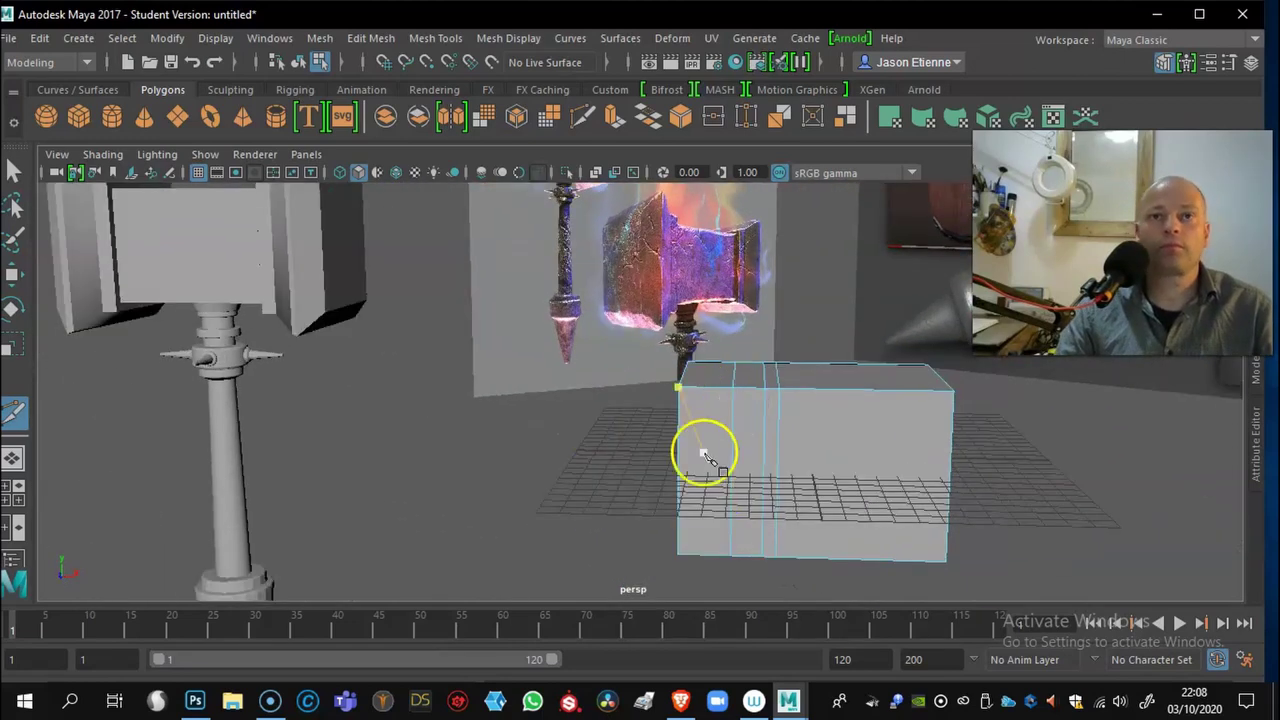
alt+drag(702, 452, 826, 509)
Step: Select the block's end face beside the new edge loops and scale it down to taper the end
key(q)
click(767, 462)
key(r)
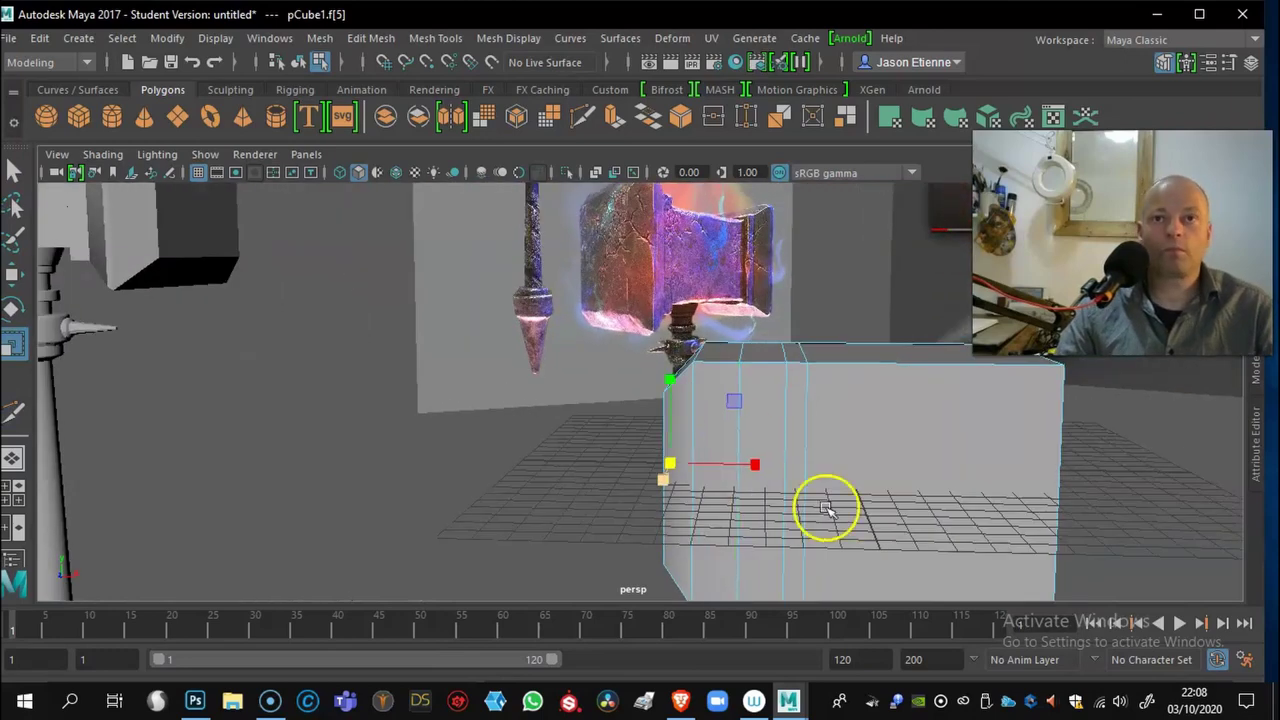
Step: Select the edge loops behind the tapered end face and scale them to form the flared striking end
key(w)
double_click(735, 480)
alt+right_drag(700, 460, 611, 431)
alt+drag(611, 431, 632, 476)
alt+right_drag(632, 476, 692, 470)
double_click(684, 458)
key(e)
key(r)
drag(686, 478, 610, 485)
alt+drag(700, 500, 749, 520)
alt+middle_drag(749, 520, 1136, 642)
alt+right_drag(1136, 641, 814, 500)
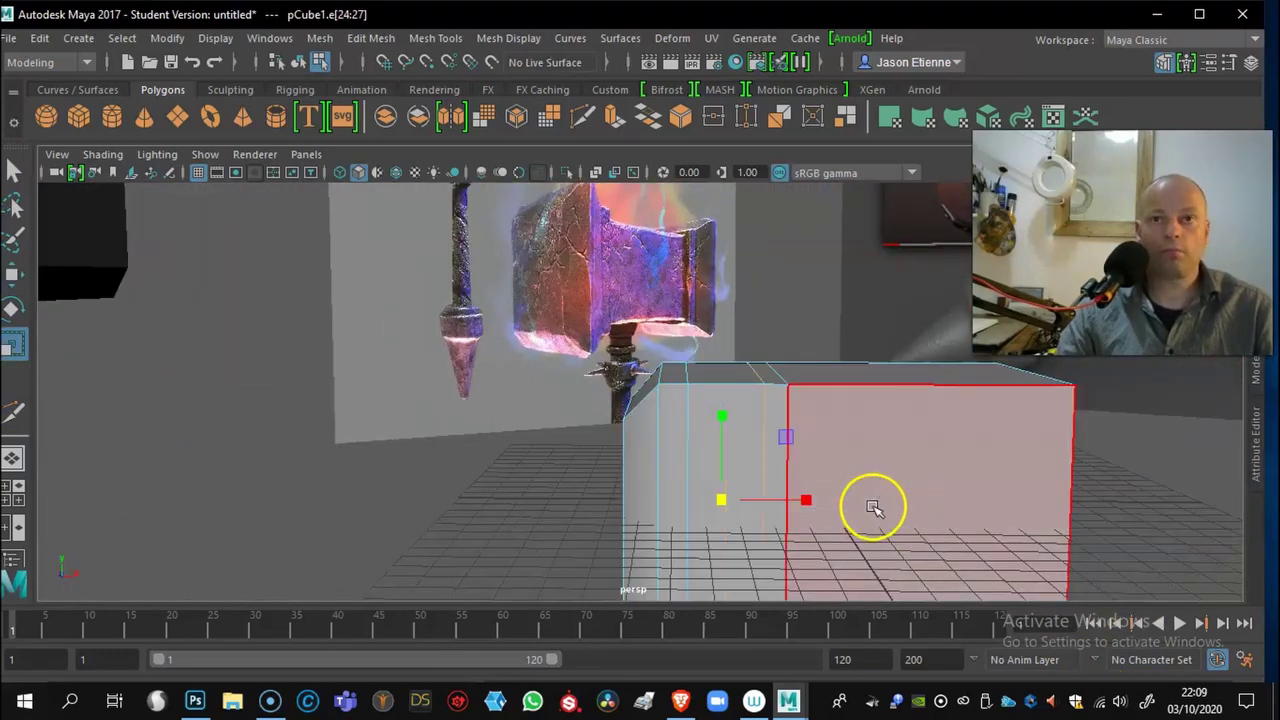
Step: Scale down the body's edge loop together with the block's far-end edges and move them along the X axis
double_click(746, 531)
mouse_move(810, 537)
alt+mouse_down()
mouse_move(771, 506)
mouse_move(809, 543)
alt+mouse_up()
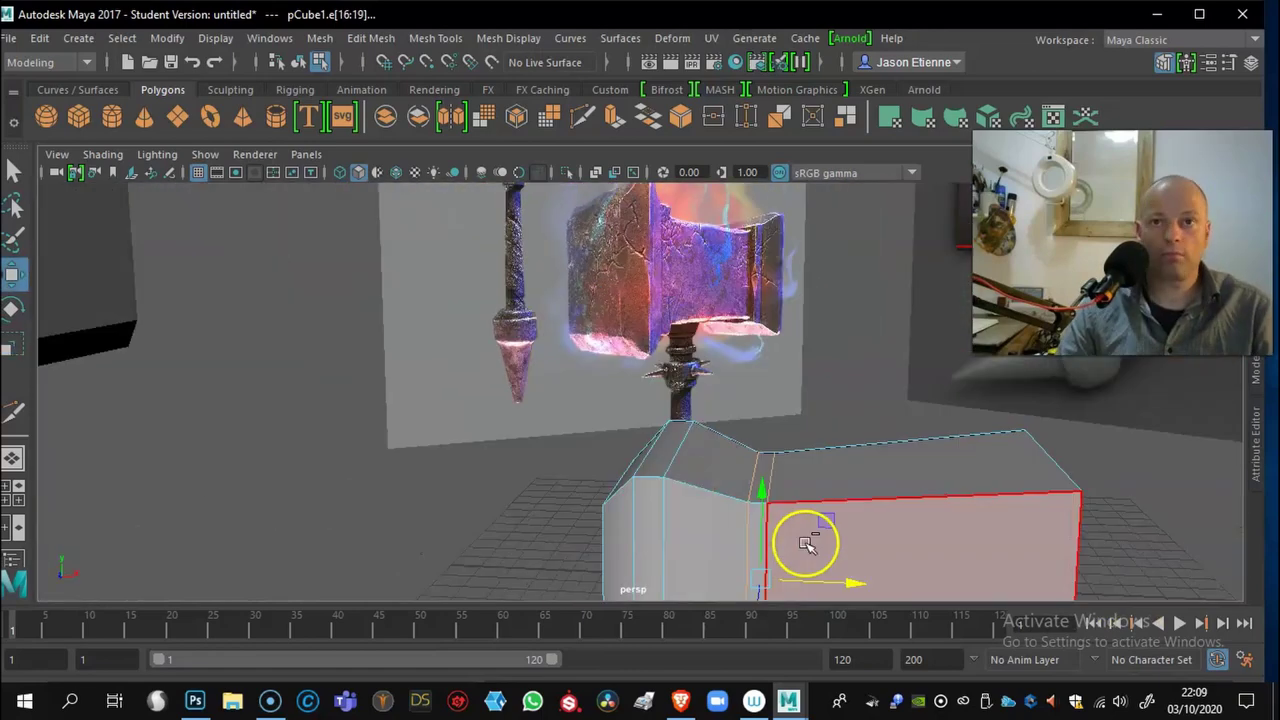
shift+click(1056, 467)
key(r)
drag(892, 583, 862, 580)
key(w)
drag(976, 585, 931, 504)
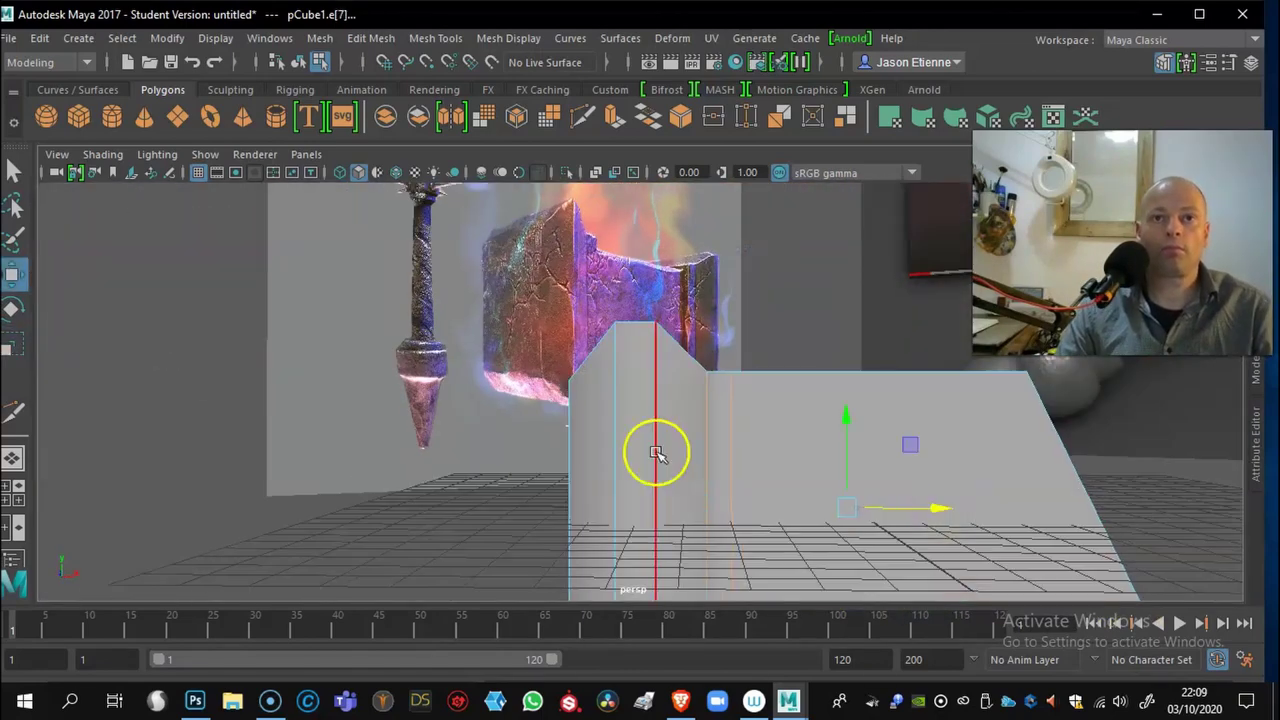
Step: Adjust the edge loops of the flared end and return the half hammer head to object mode
double_click(654, 454)
alt+drag(654, 454, 743, 489)
double_click(686, 497)
alt+drag(762, 540, 737, 463)
click(820, 550)
right_drag(738, 458, 789, 118)
alt+drag(780, 470, 731, 505)
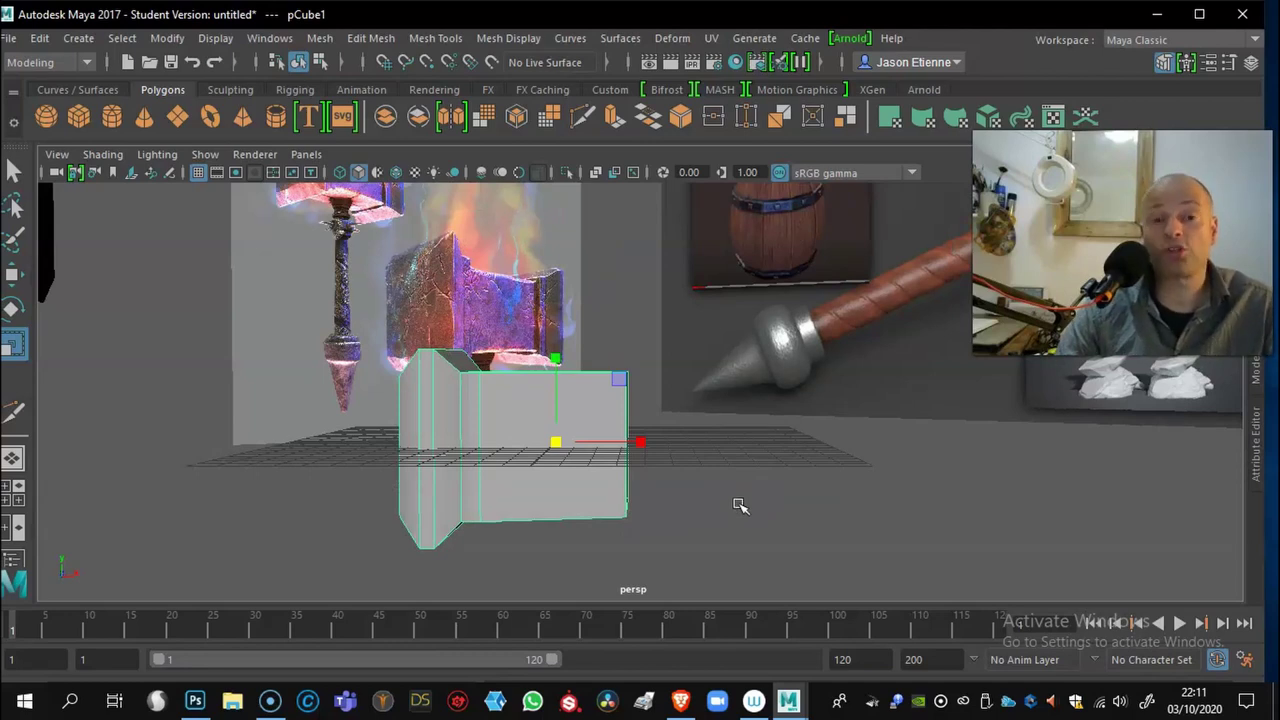
Step: Mirror the half hammer head across the X axis in the positive direction, merging the border, with an offset of 2.012
click(319, 38)
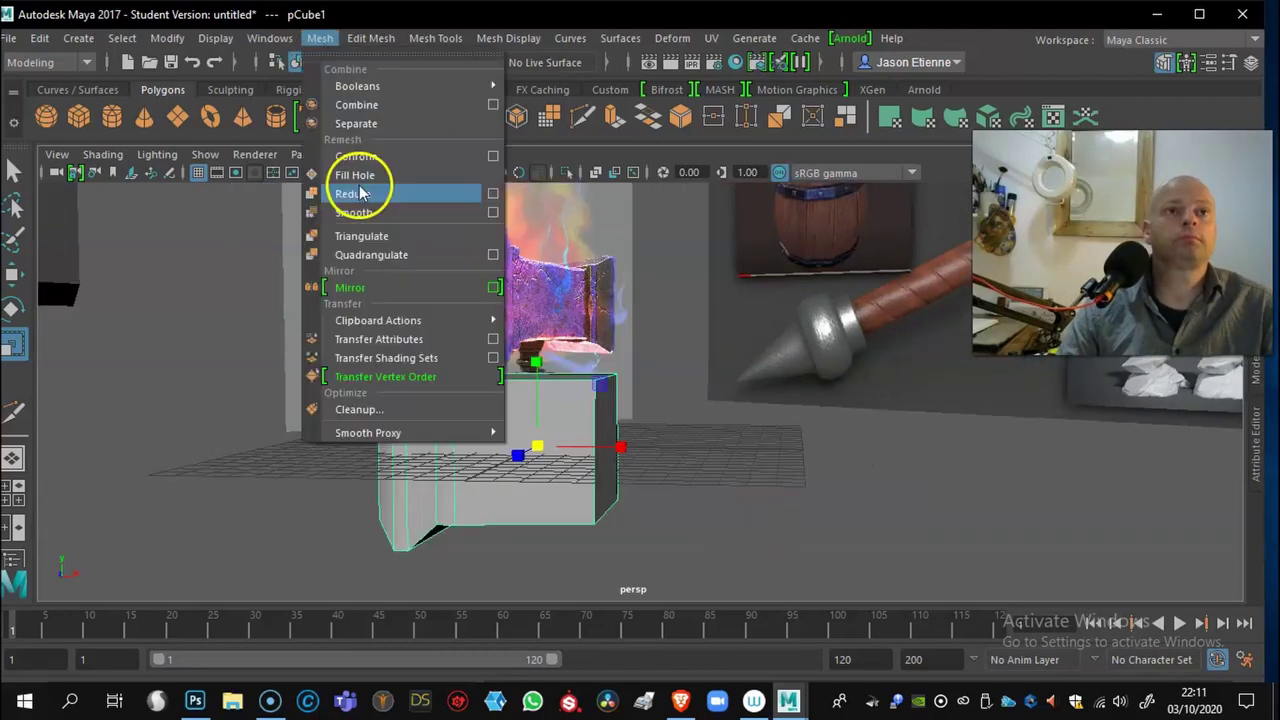
click(357, 287)
alt+drag(623, 486, 626, 452)
click(1197, 414)
scroll(626, 452, down, 3)
drag(740, 448, 832, 448)
alt+drag(680, 505, 749, 511)
scroll(784, 537, up, 3)
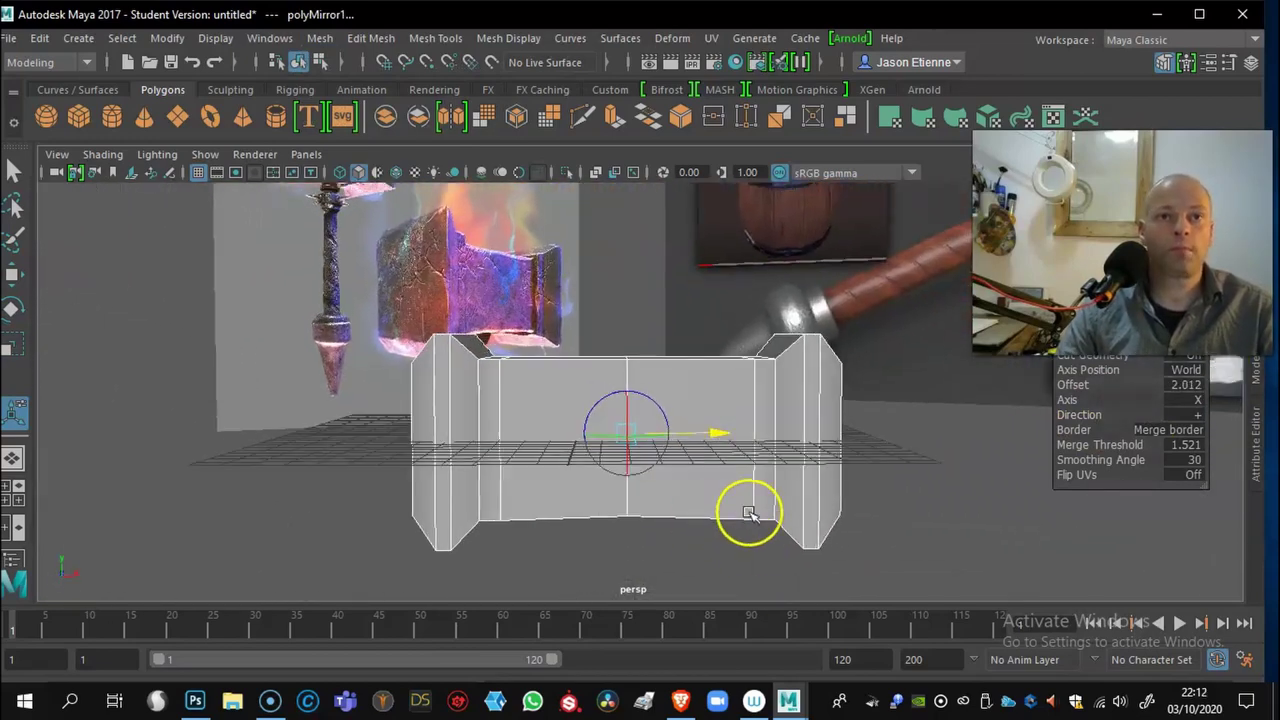
Step: Select the mirrored head's middle edge loop and scale the central section so the body sits inset between the collars
right_drag(749, 511, 740, 440)
key(q)
double_click(625, 395)
key(e)
key(r)
alt+drag(626, 431, 704, 562)
key(q)
drag(1090, 376, 1081, 380)
right_drag(617, 450, 619, 111)
alt+drag(611, 466, 722, 503)
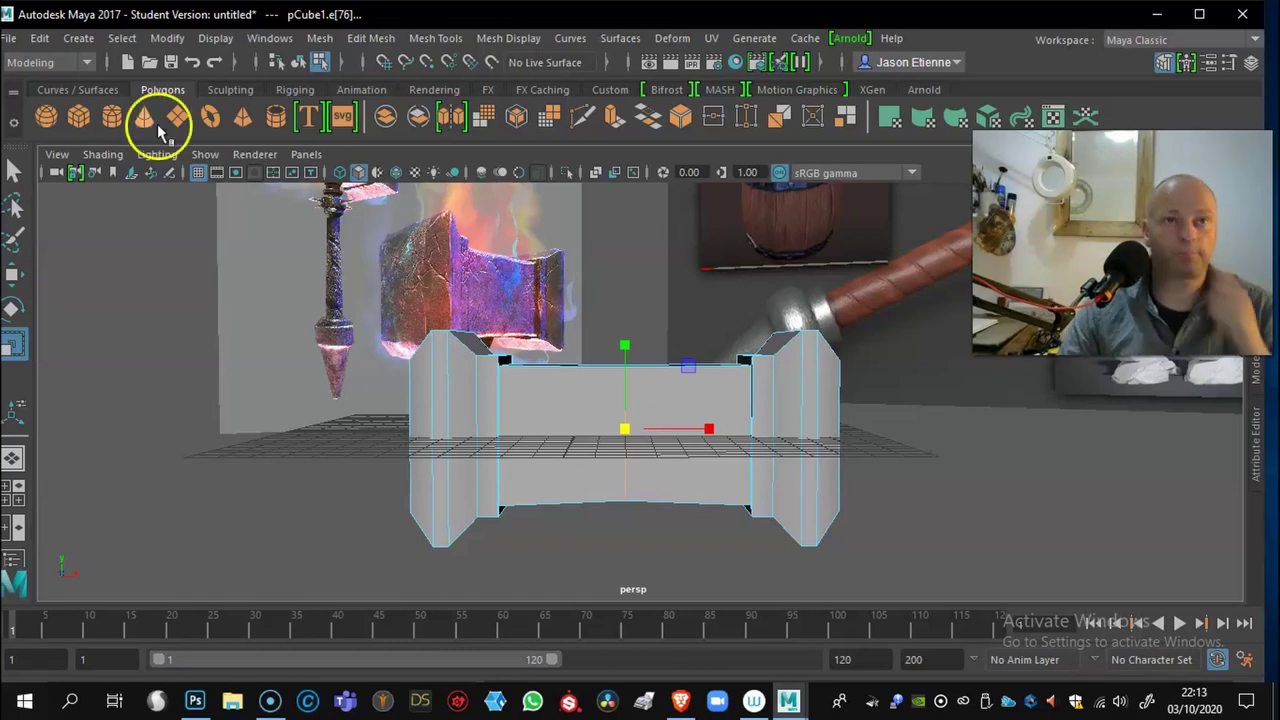
Step: Create a polygon cylinder for the handle, move it clear of the hammer head and scale it to a handle shape
scroll(654, 511, down, 3)
alt+middle_drag(654, 511, 830, 480)
click(111, 117)
key(w)
drag(880, 409, 617, 467)
key(r)
drag(544, 392, 504, 178)
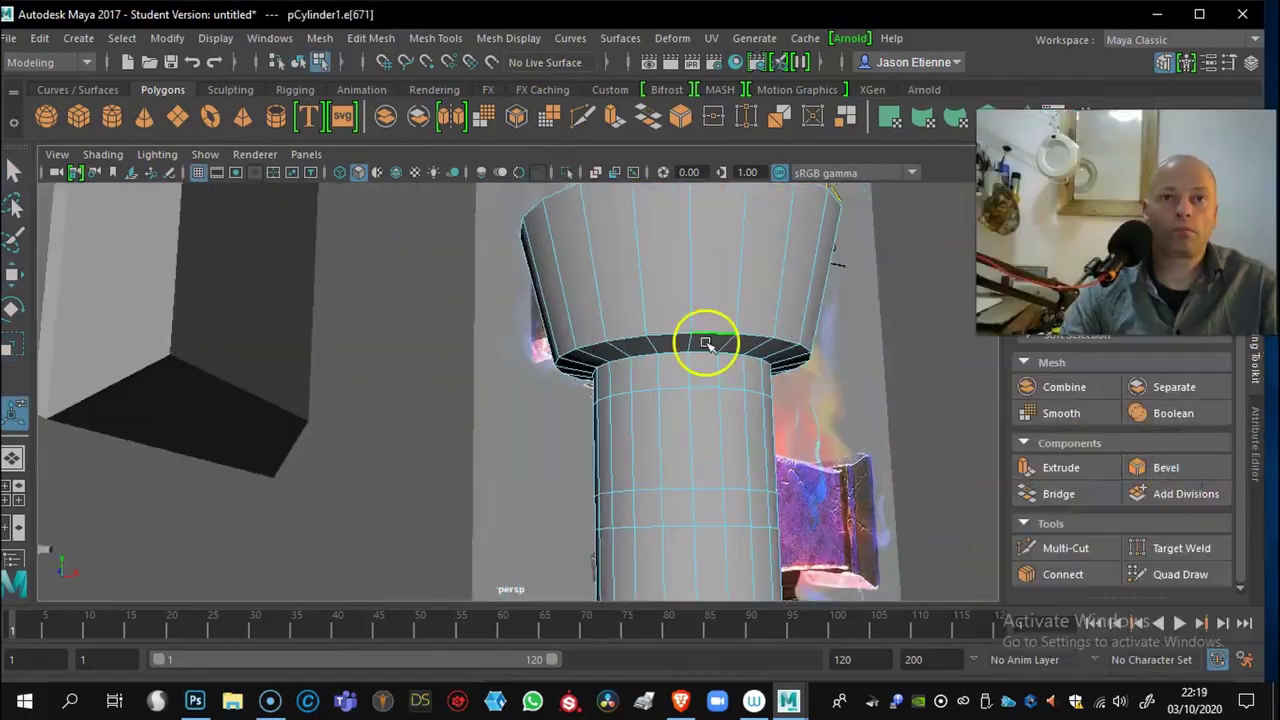
alt+drag(709, 343, 573, 383)
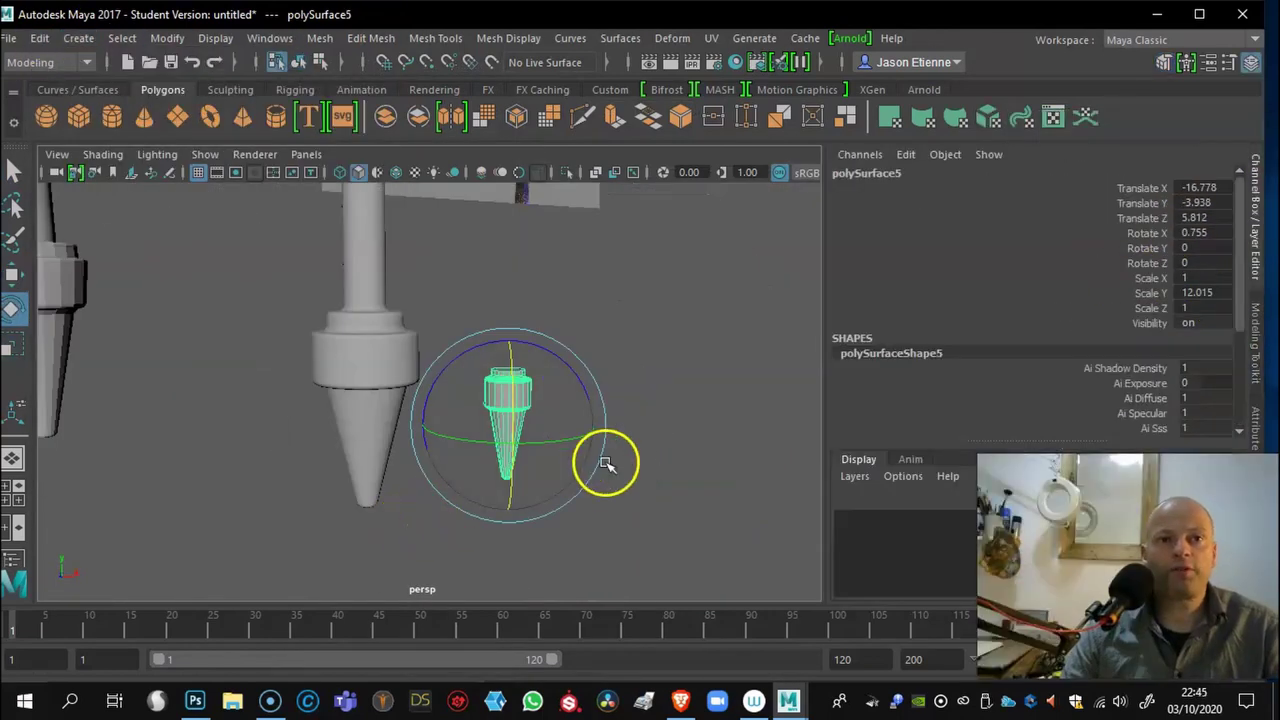
Step: Select the full handle and the small separate spike piece in turn to compare their shape and transform values
alt+drag(729, 466, 645, 490)
mouse_move(405, 378)
alt+mouse_down()
mouse_move(423, 391)
mouse_move(421, 380)
alt+mouse_up()
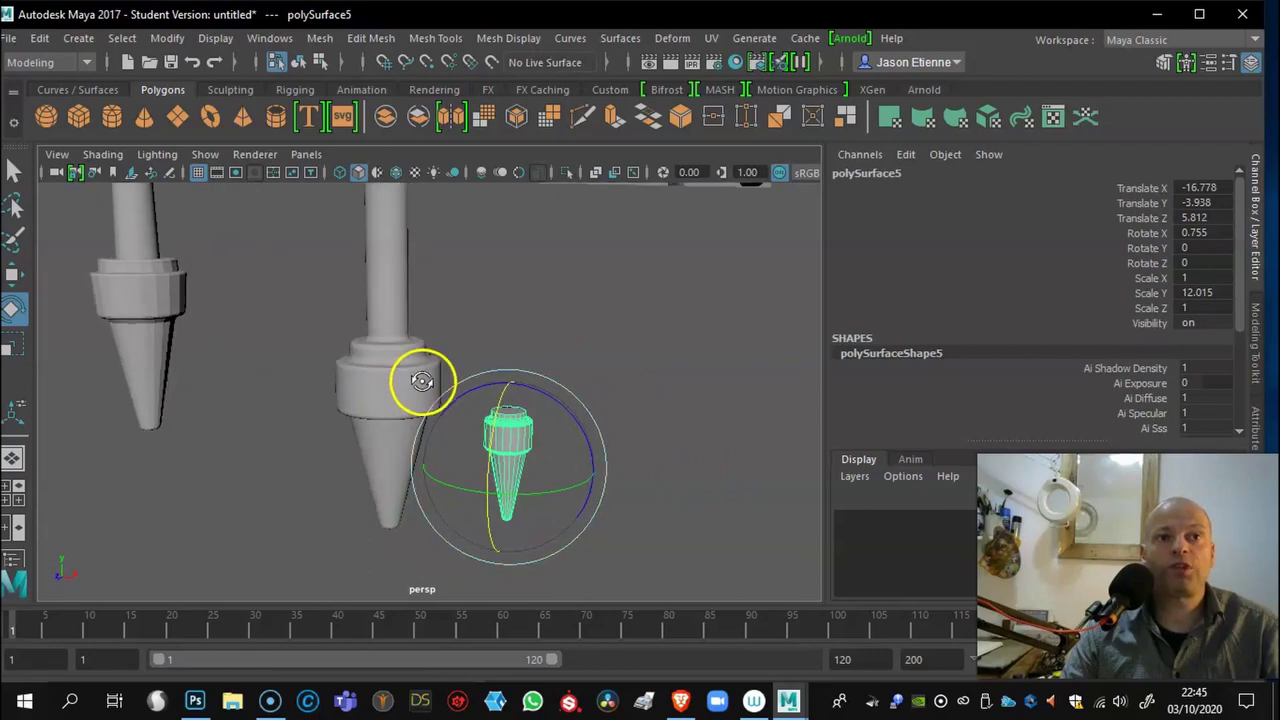
click(366, 381)
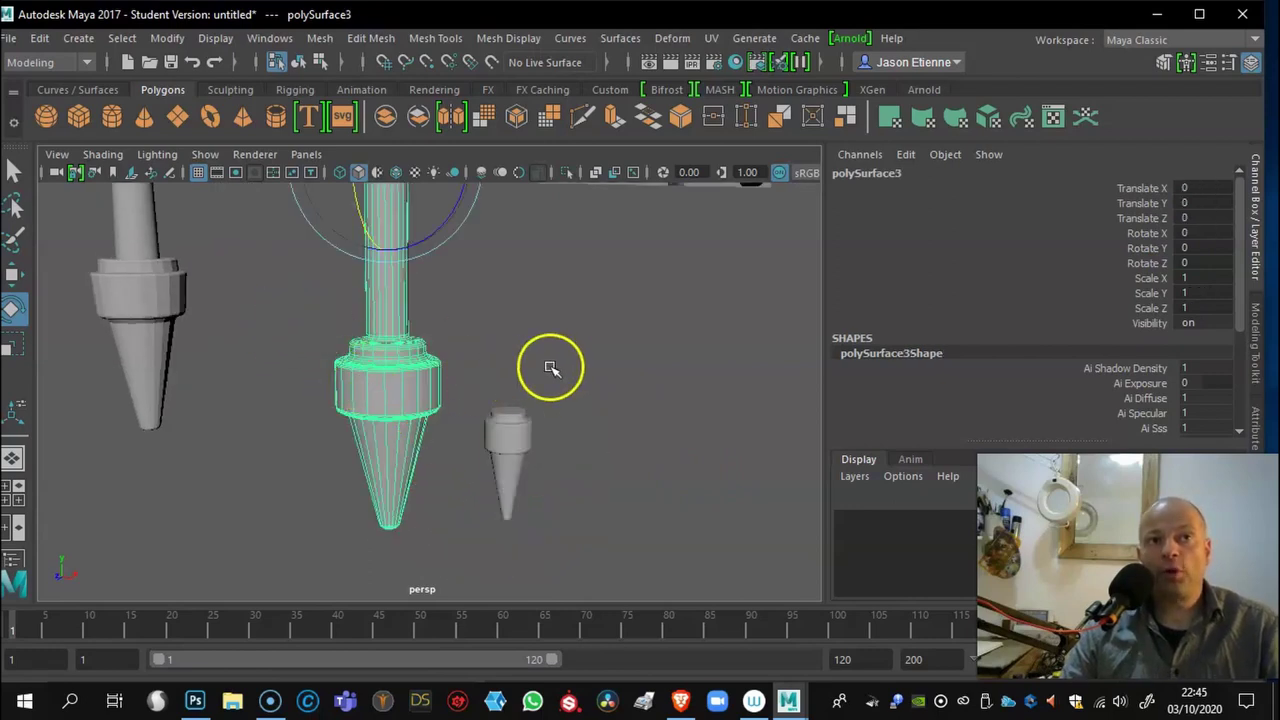
alt+drag(549, 366, 193, 328)
alt+middle_drag(365, 331, 369, 366)
alt+right_drag(378, 376, 530, 410)
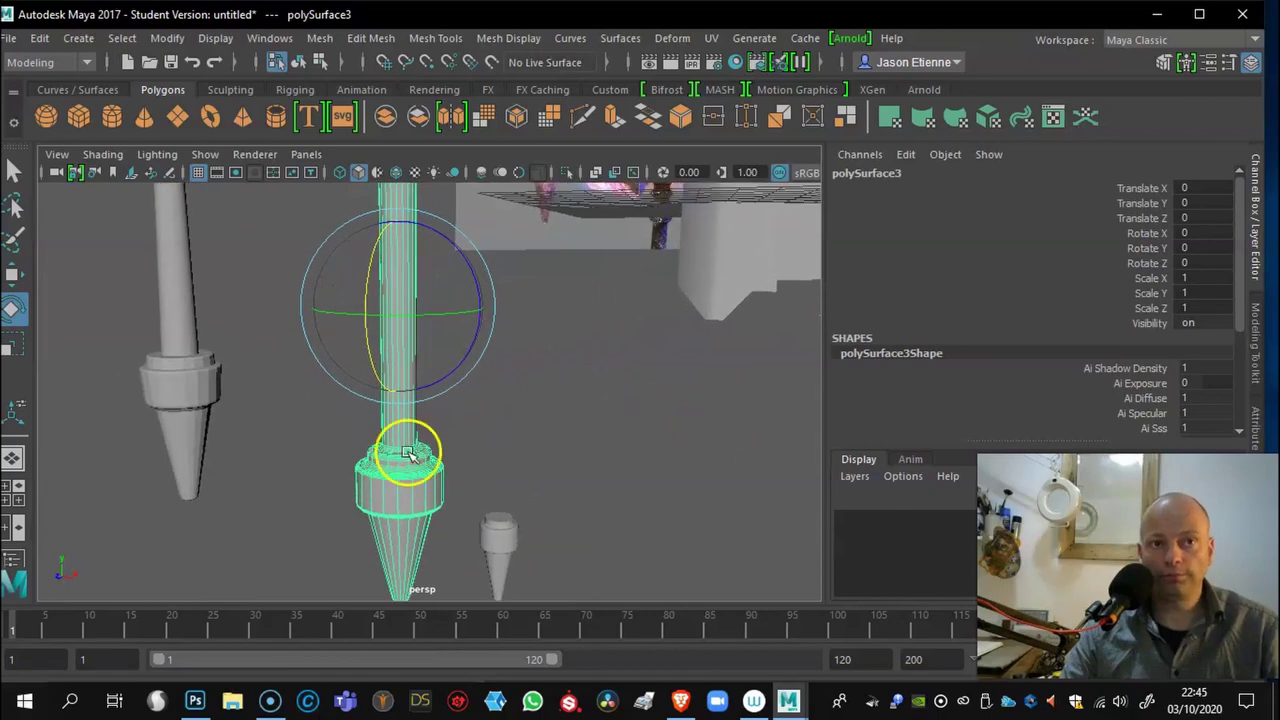
alt+middle_drag(407, 450, 360, 374)
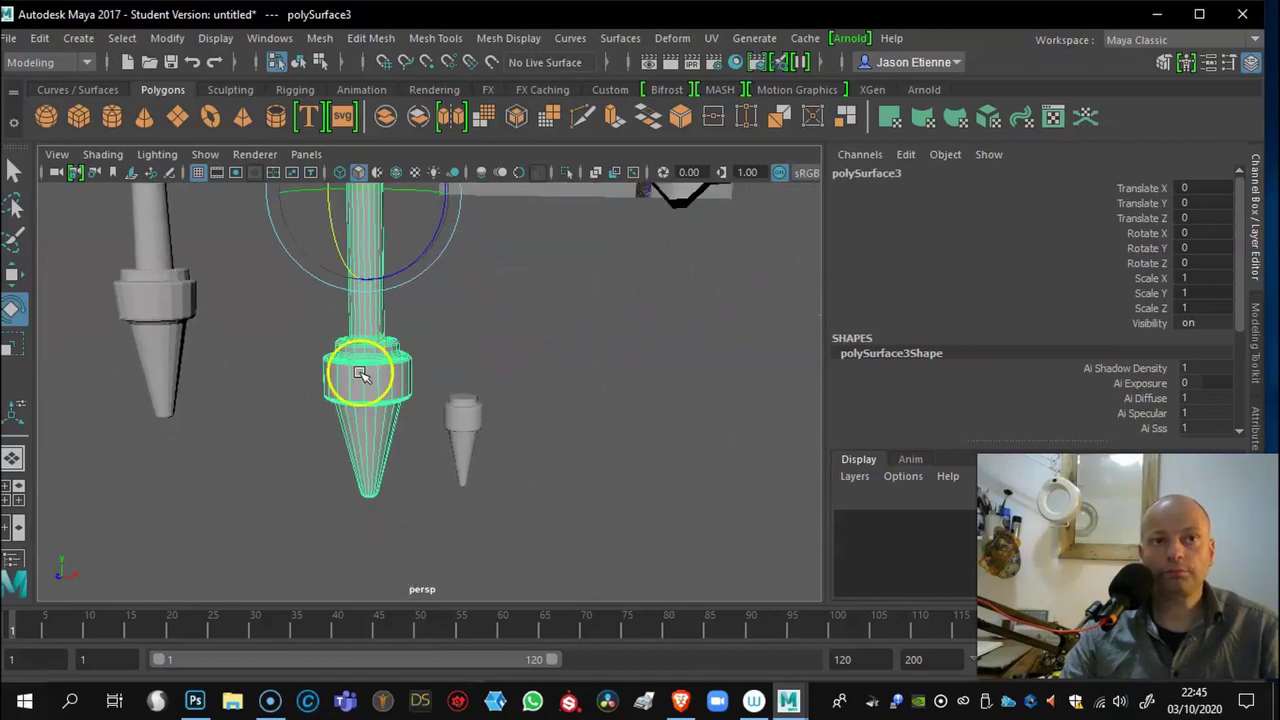
click(467, 421)
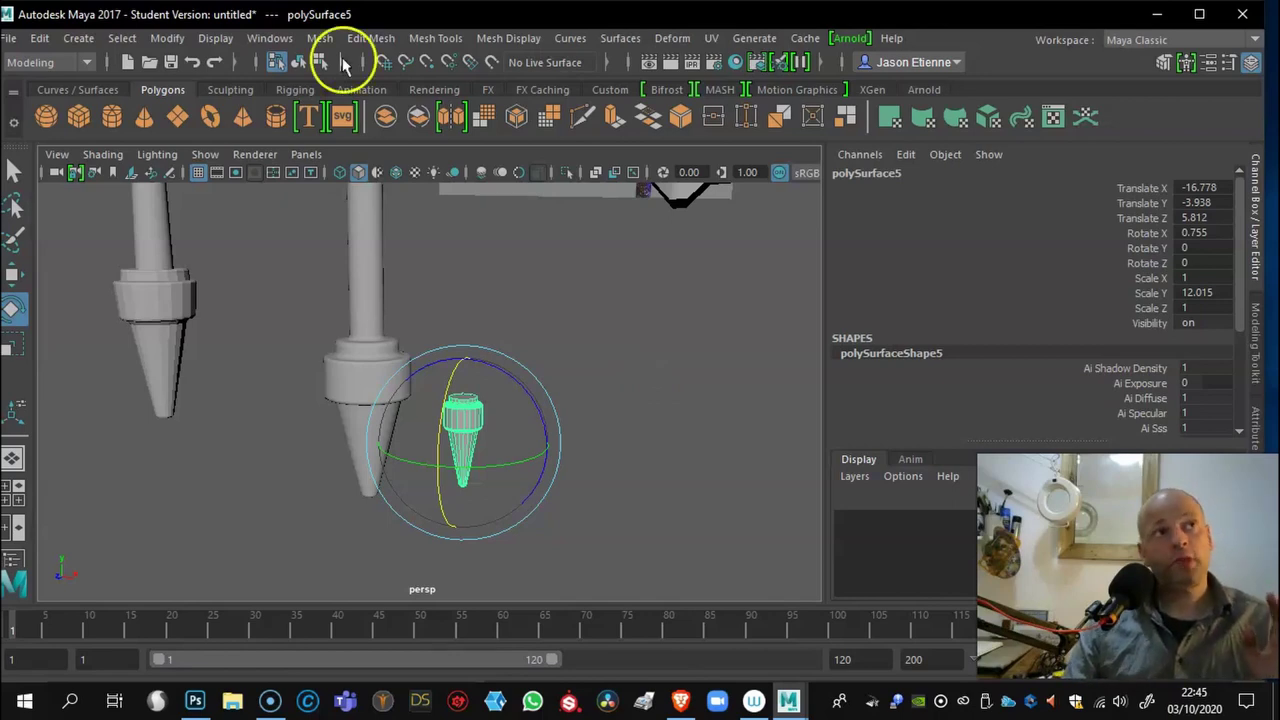
Step: Review the delete-history, freeze-transformations and pivot commands available for the small spike piece
click(40, 38)
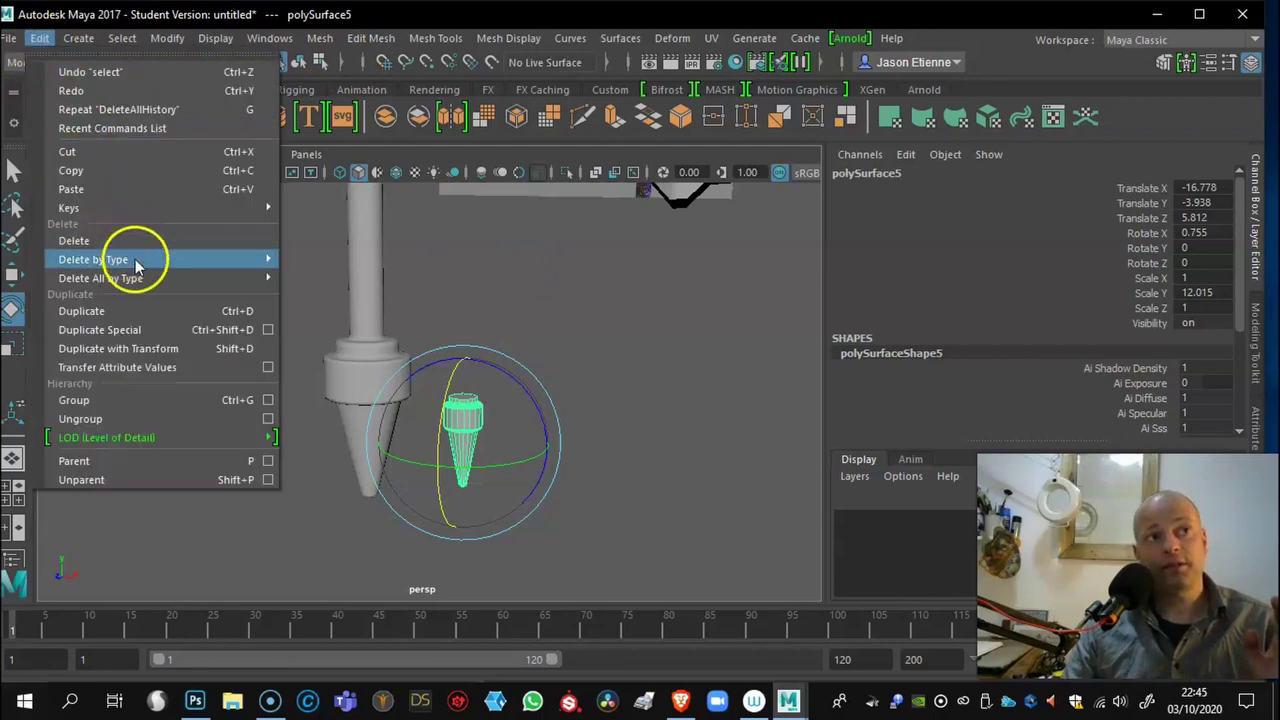
mouse_move(137, 264)
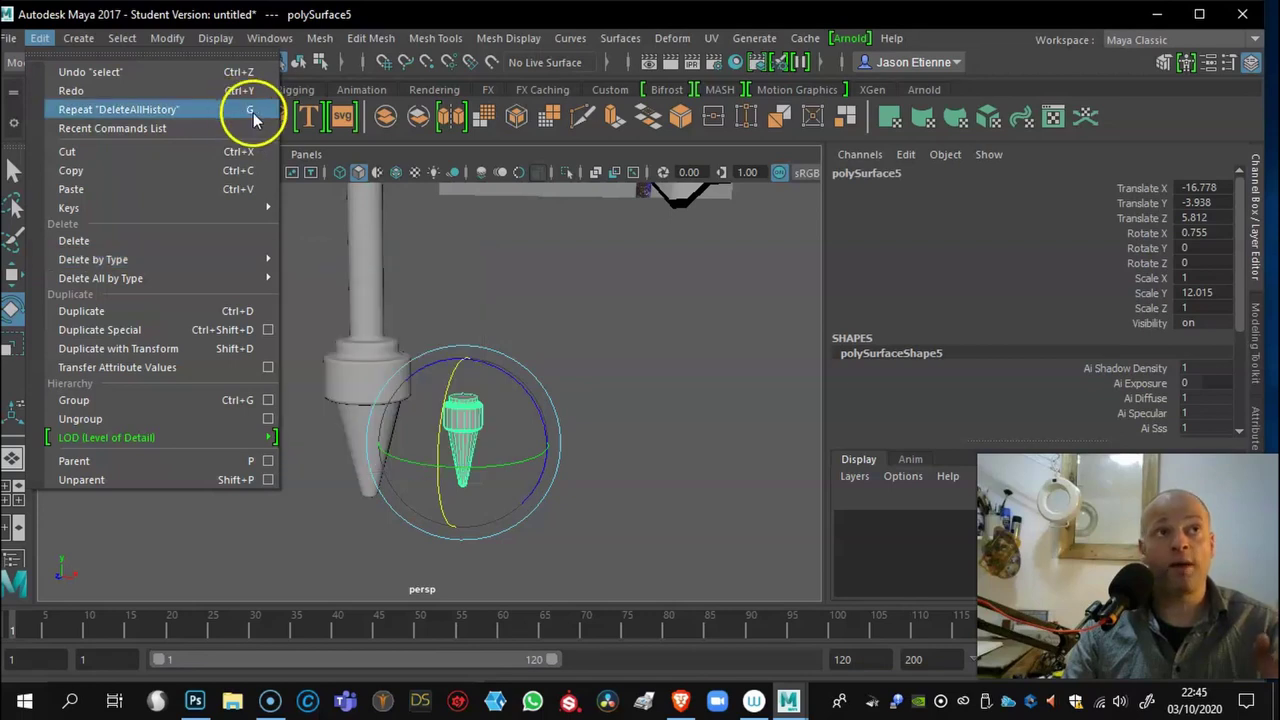
mouse_move(161, 42)
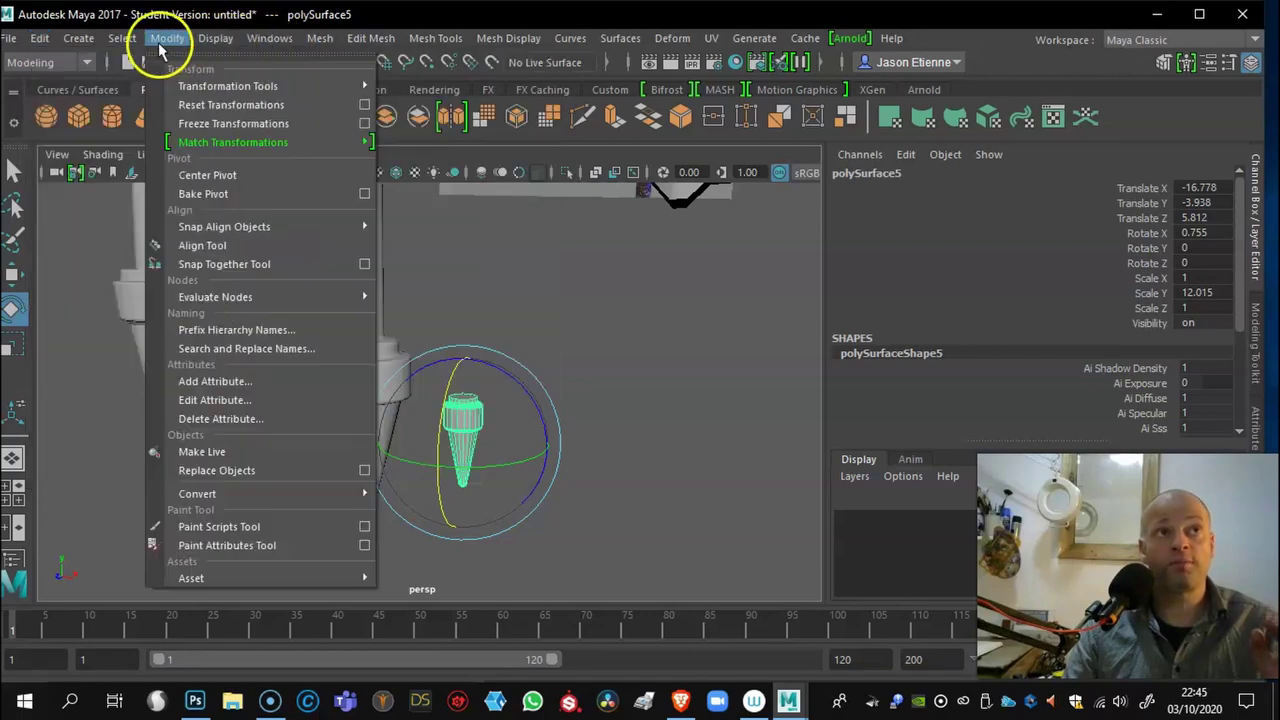
click(240, 190)
click(640, 242)
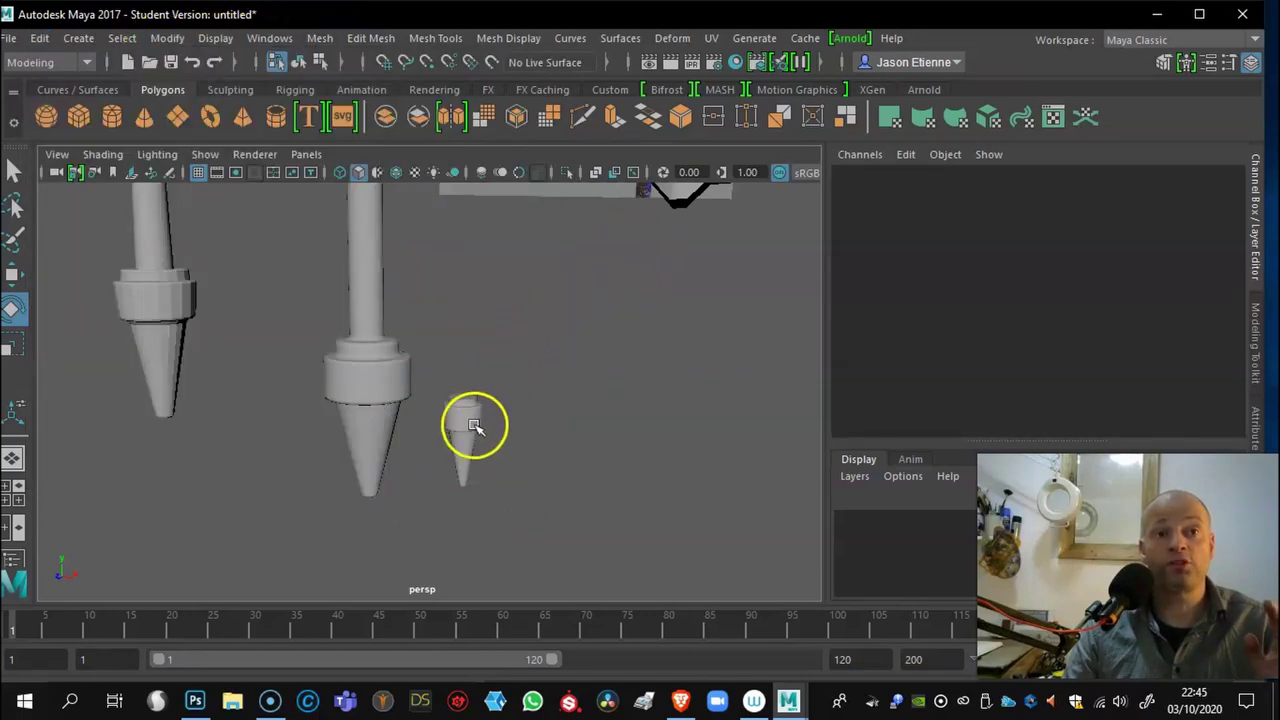
click(468, 425)
alt+drag(471, 423, 565, 548)
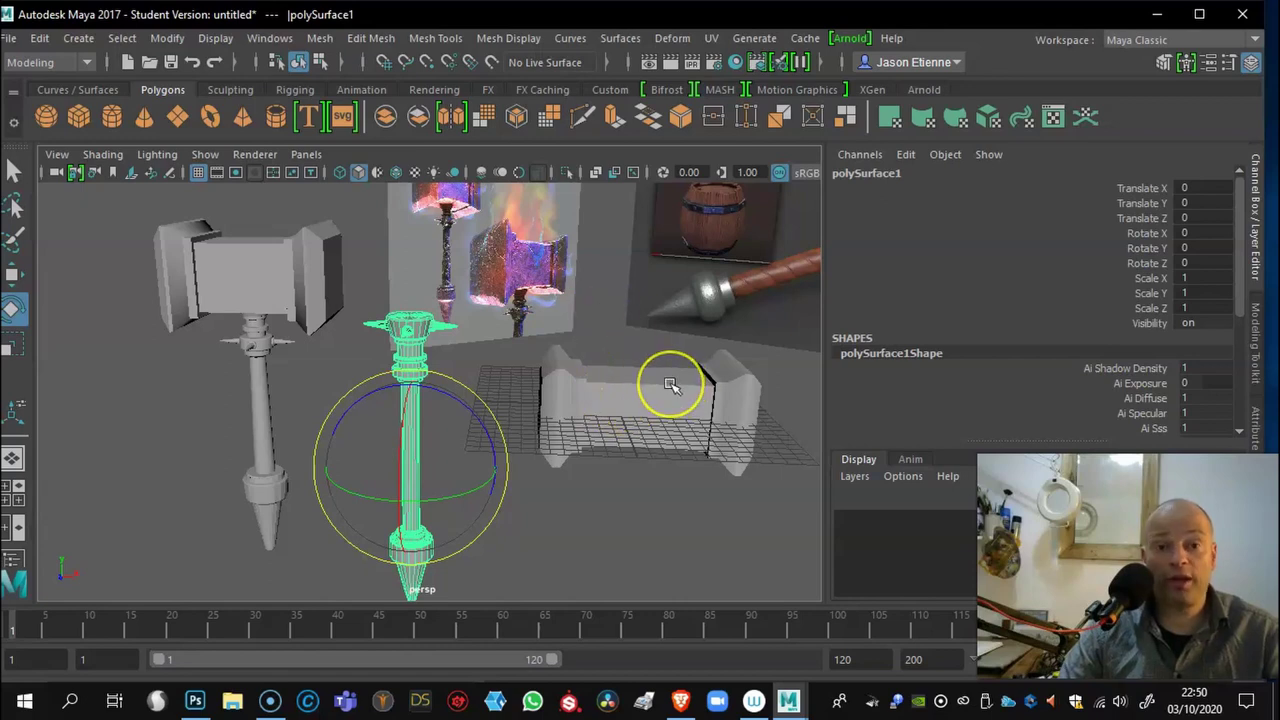
Step: Move the finished handle across the grid until it is positioned beneath the hammer head
key(w)
drag(495, 468, 715, 474)
alt+drag(715, 474, 500, 506)
drag(330, 585, 420, 540)
alt+drag(340, 330, 420, 330)
Step: Raise the hammer head to a Y translation of 12.889 so it sits above the handle
click(505, 480)
drag(431, 398, 432, 222)
alt+drag(432, 330, 463, 449)
drag(405, 215, 405, 175)
alt+drag(463, 449, 340, 374)
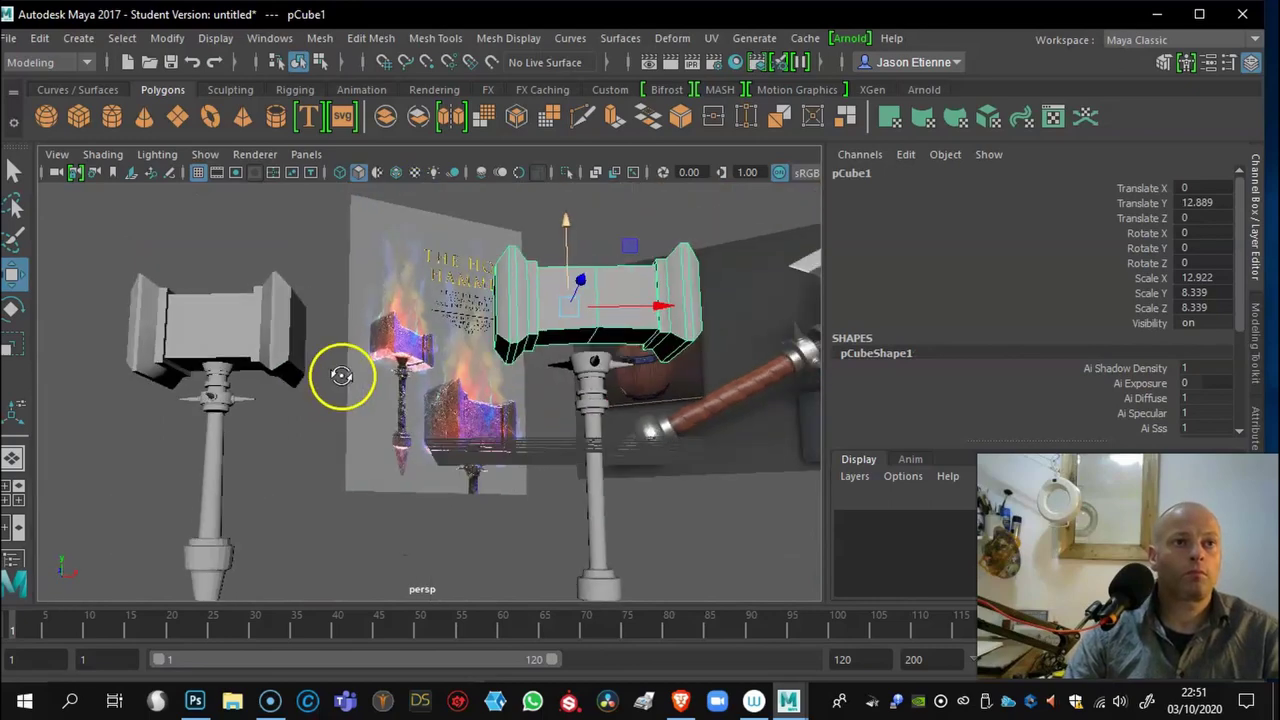
Step: Separate the combined handle mesh into its individual pieces
alt+right_drag(340, 374, 554, 443)
alt+middle_drag(554, 443, 515, 497)
click(636, 256)
click(367, 38)
mouse_move(320, 38)
click(358, 123)
Step: Select the separated collar spikes, centre their pivots and scale them
click(630, 258)
alt+drag(563, 262, 402, 372)
shift+click(418, 284)
click(167, 38)
click(216, 176)
key(r)
drag(410, 440, 557, 468)
Step: Move the individual spikes inward so they fit against the handle's collar
click(620, 390)
key(w)
drag(716, 387, 694, 389)
click(420, 384)
drag(495, 386, 518, 386)
alt+drag(680, 455, 477, 460)
click(592, 412)
drag(535, 410, 508, 410)
click(365, 407)
Step: Lower the hammer head onto the top of the handle, to a Y translation of 10.8
scroll(384, 348, down, 5)
alt+drag(384, 348, 262, 395)
drag(350, 350, 540, 575)
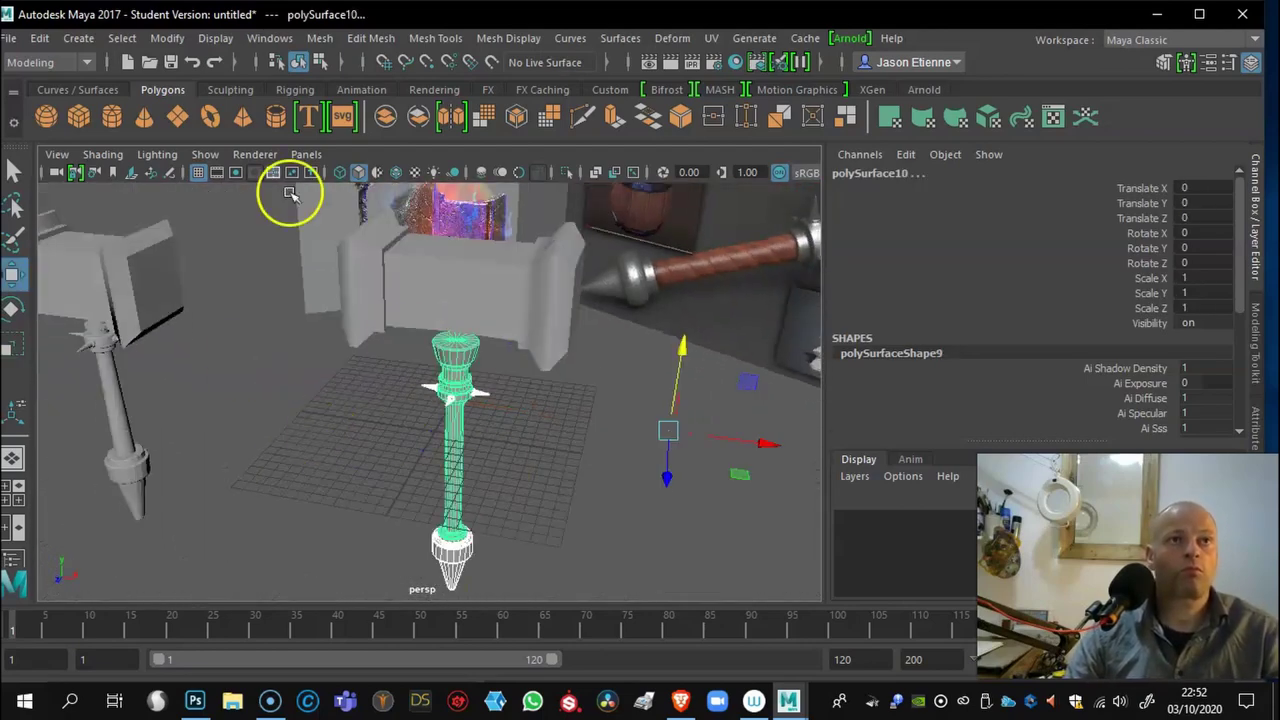
click(445, 250)
alt+drag(500, 400, 480, 310)
drag(429, 223, 429, 252)
alt+drag(440, 400, 484, 472)
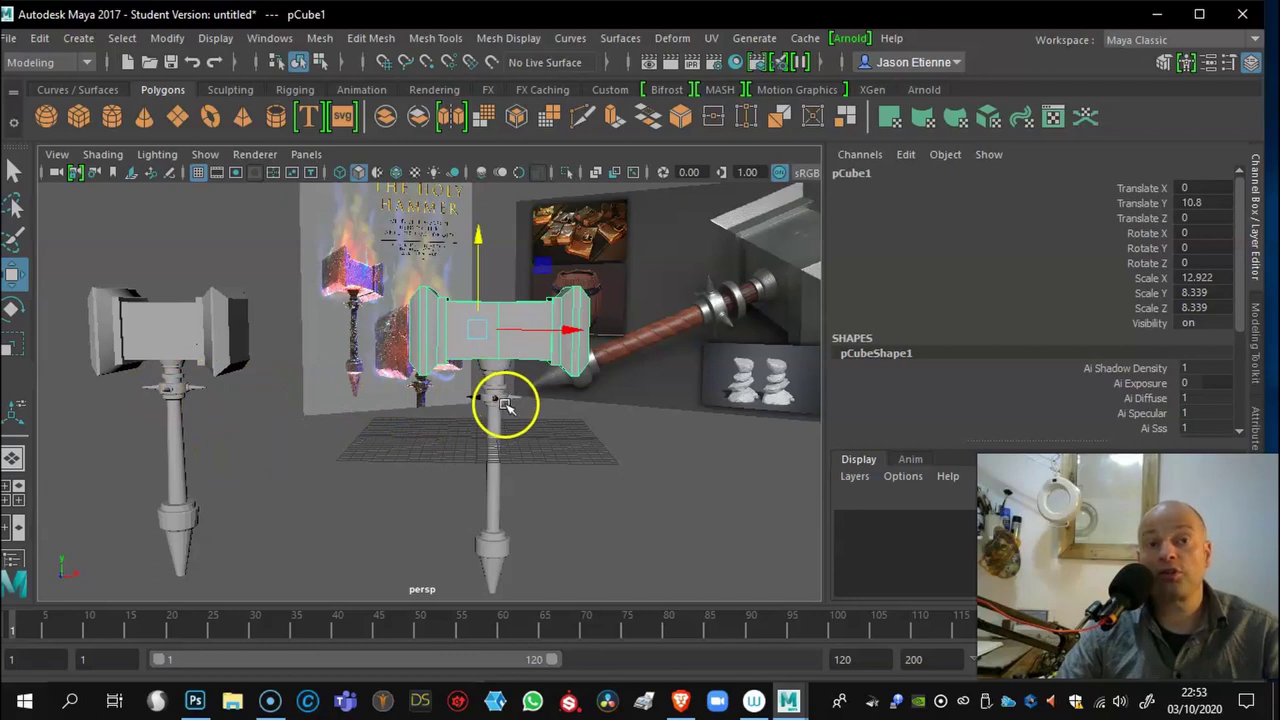
Step: Select the hammer head together with all handle pieces and combine them into a single mesh
alt+drag(565, 428, 505, 410)
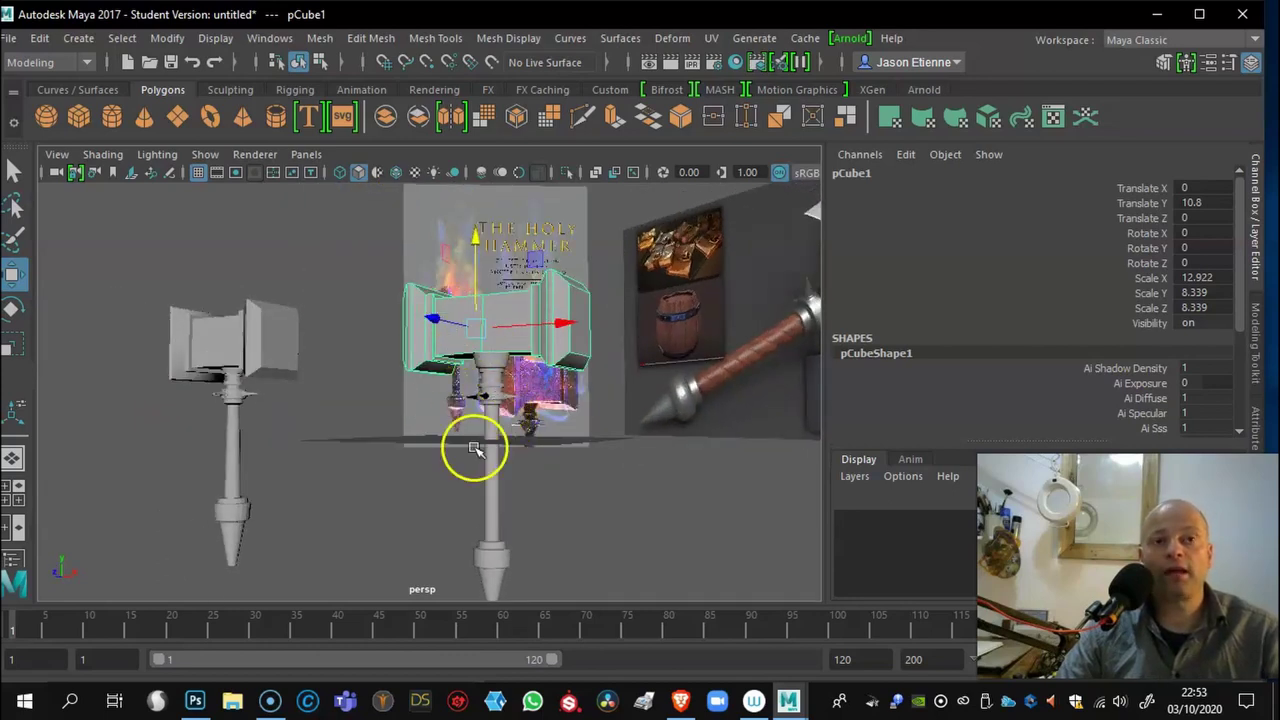
alt+drag(566, 423, 622, 463)
drag(377, 333, 591, 560)
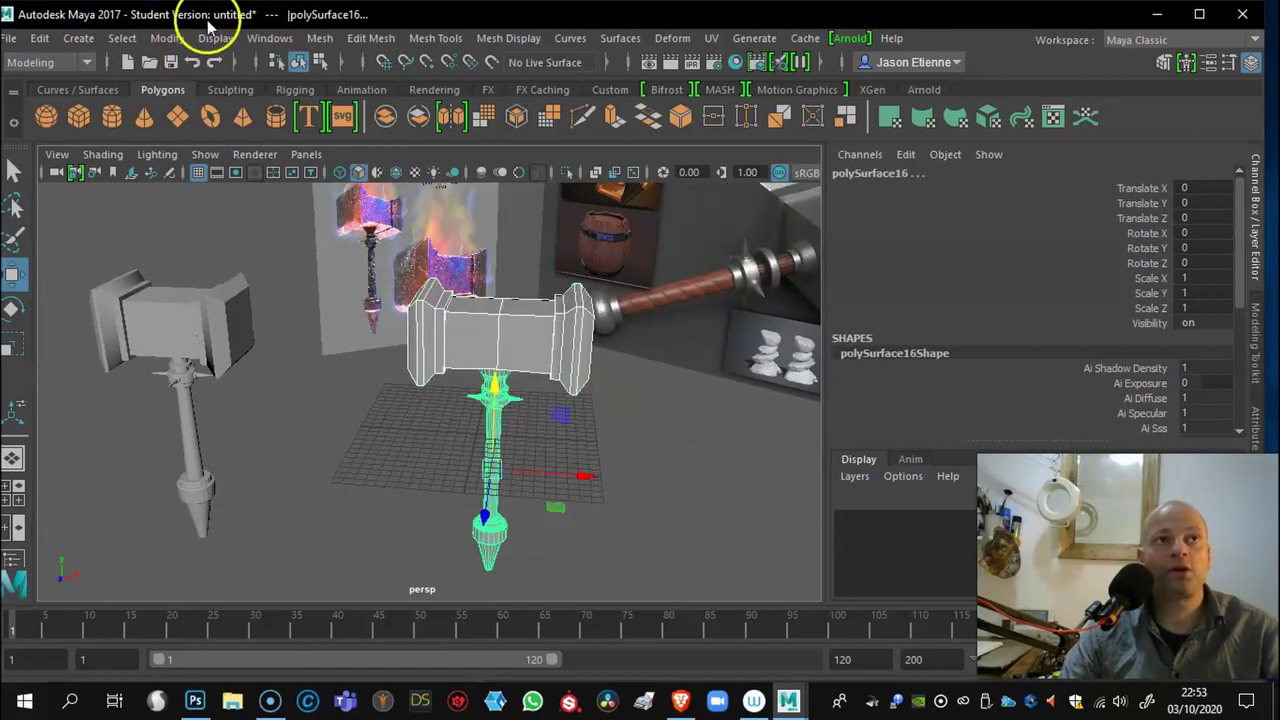
click(320, 38)
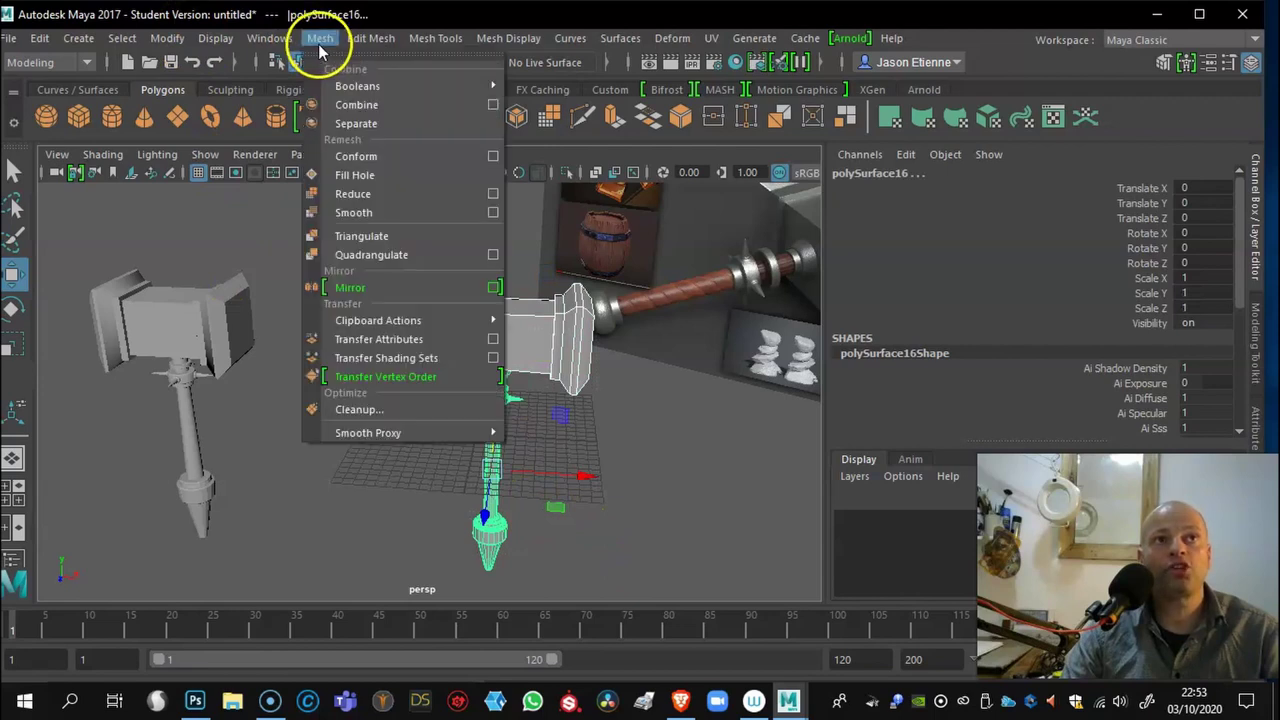
click(357, 104)
Step: Triangulate the combined hammer mesh
alt+drag(614, 439, 663, 429)
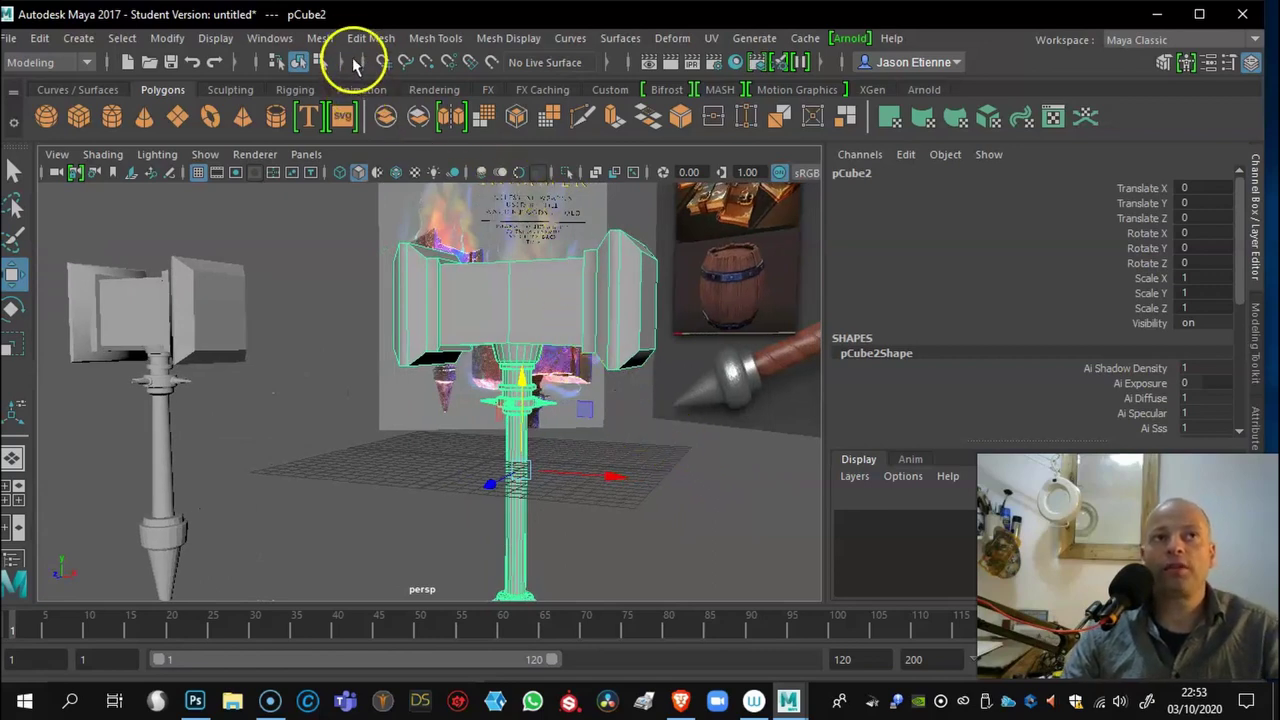
click(321, 39)
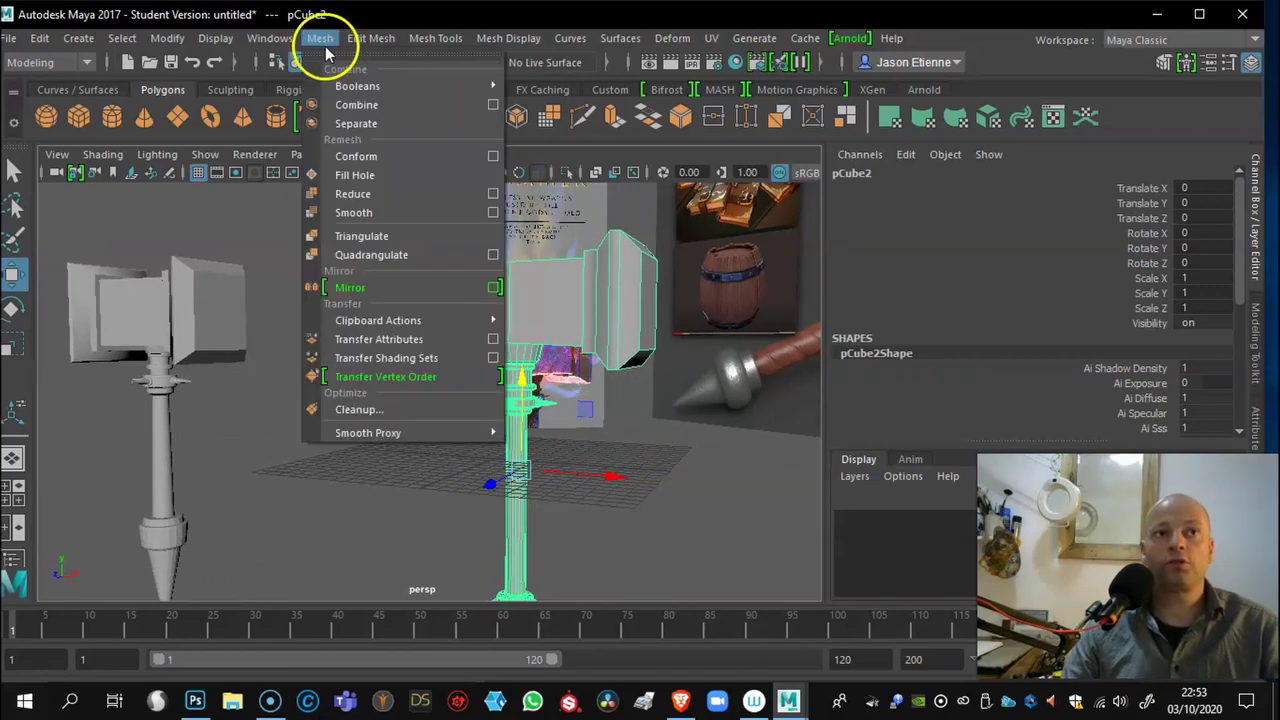
click(362, 236)
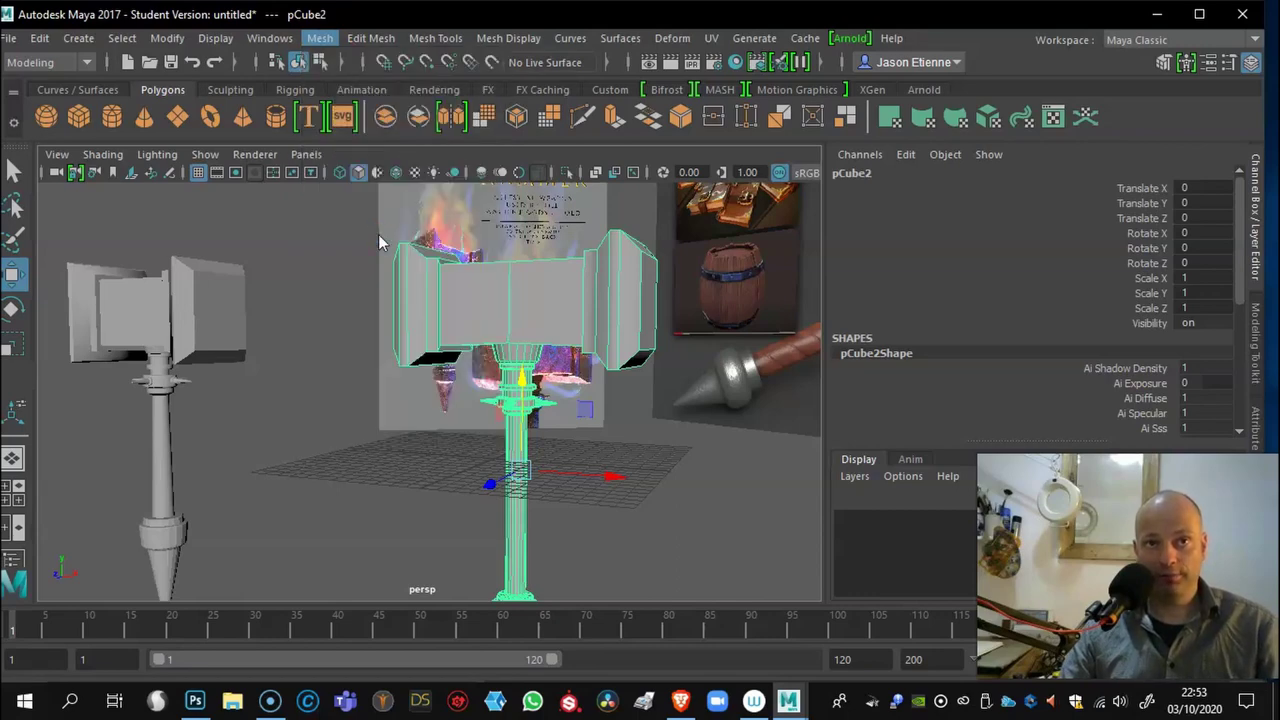
Step: Run Cleanup on the triangulated hammer, cleaning up matching polygons on the selected object with construction history kept
alt+drag(549, 404, 588, 307)
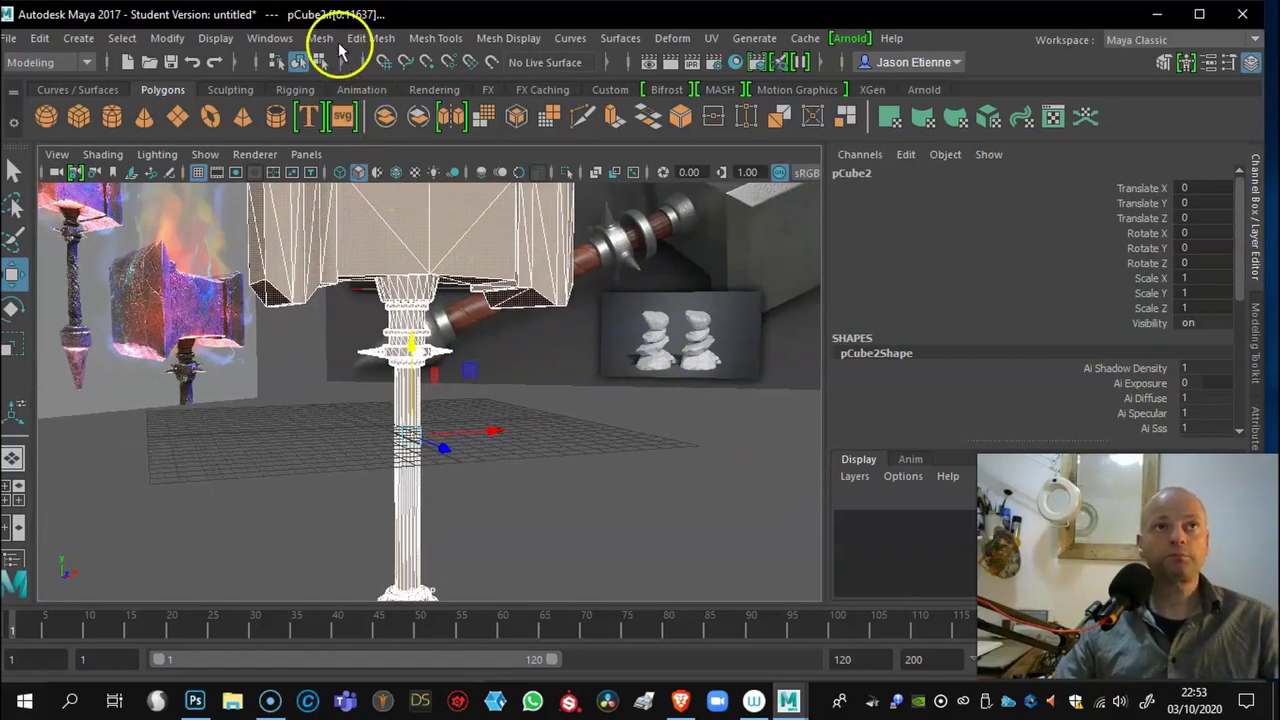
click(335, 45)
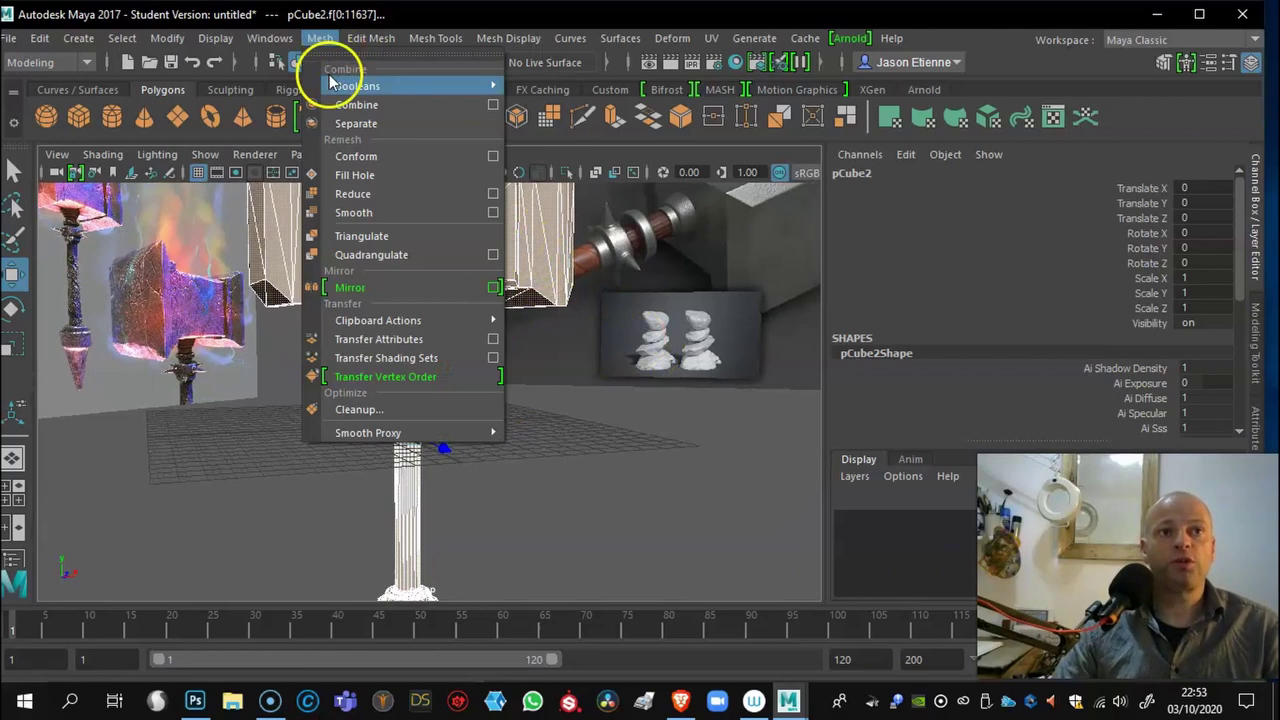
click(386, 404)
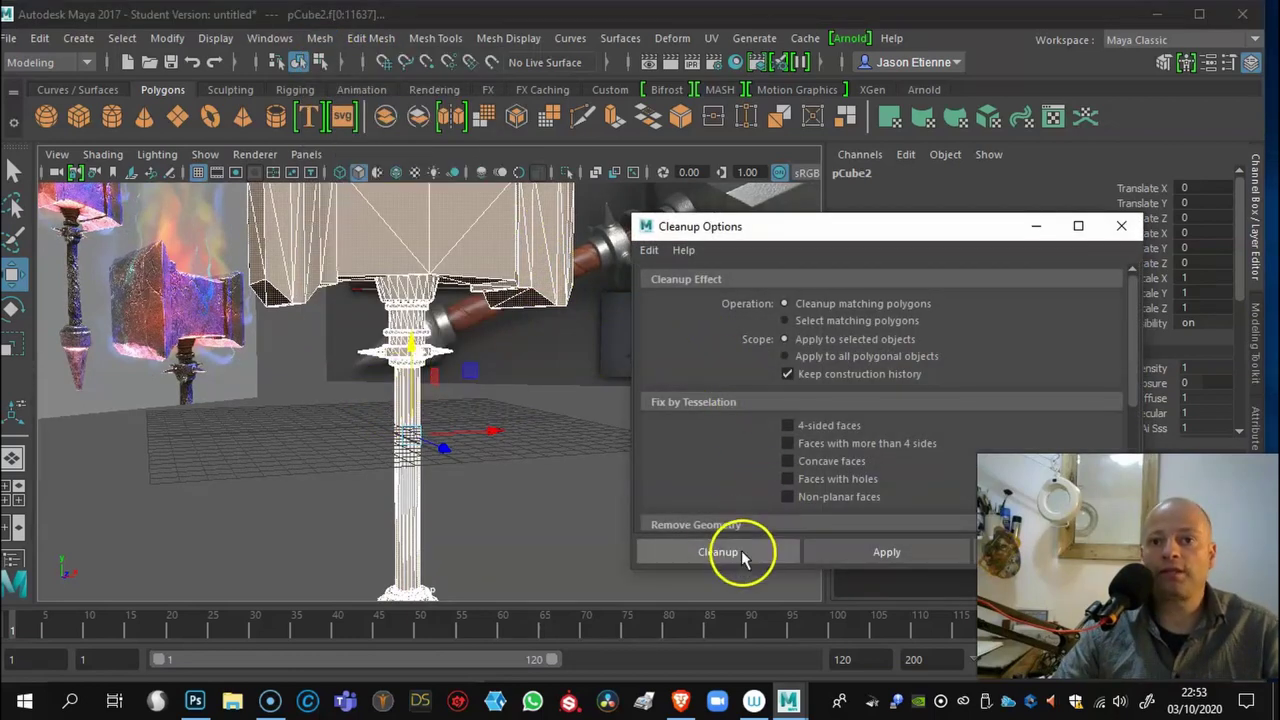
click(738, 552)
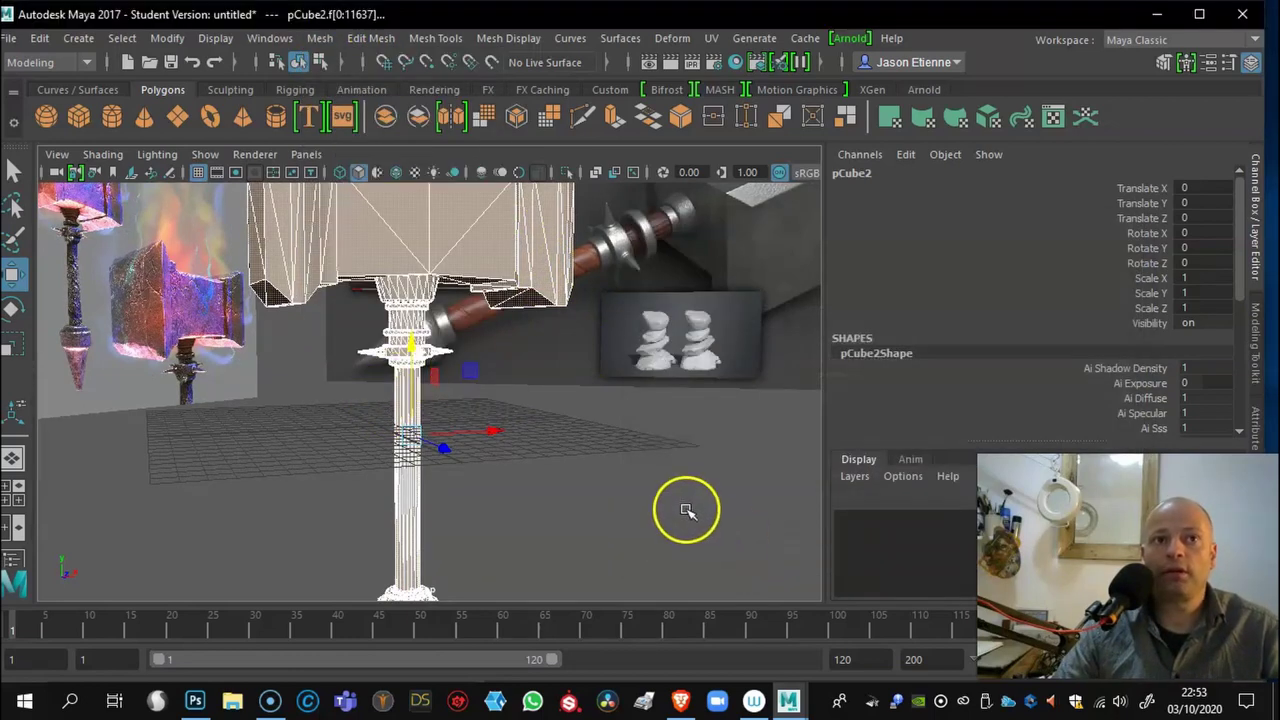
click(646, 487)
click(421, 256)
alt+drag(429, 277, 338, 374)
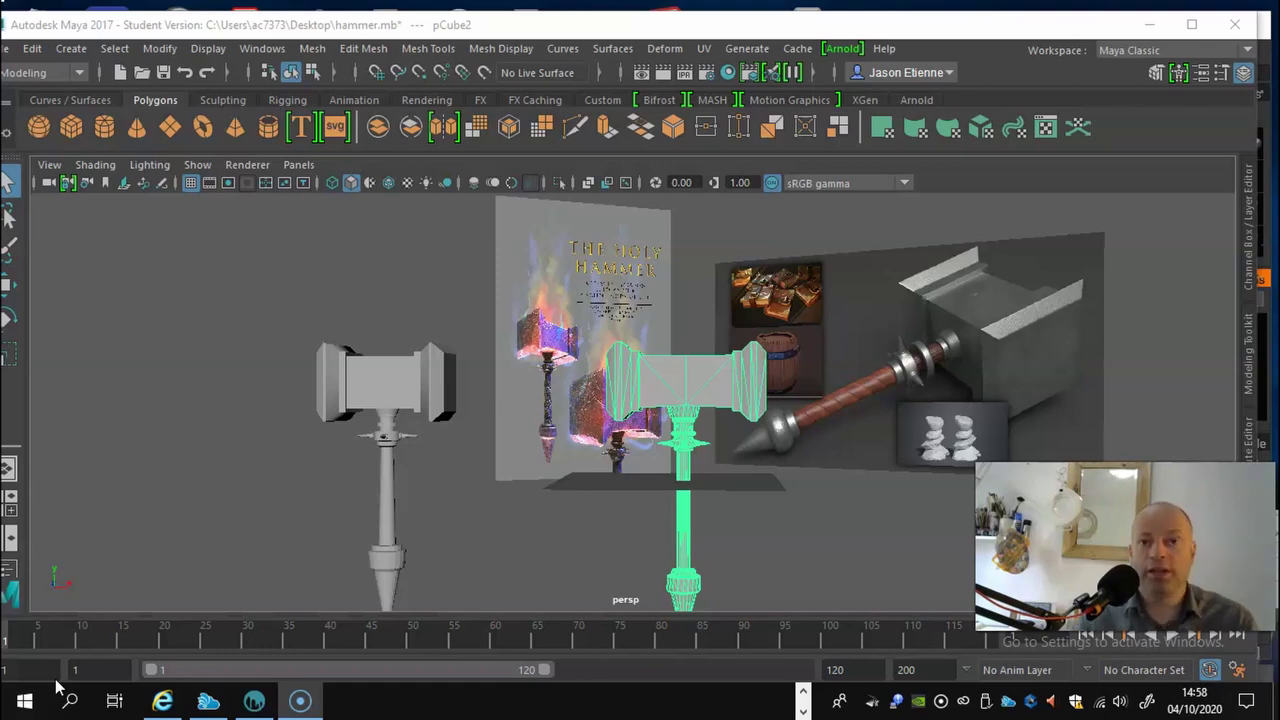
mouse_move(400, 434)
alt+mouse_down()
mouse_move(390, 475)
mouse_move(349, 406)
mouse_move(420, 417)
mouse_move(395, 415)
alt+mouse_up()
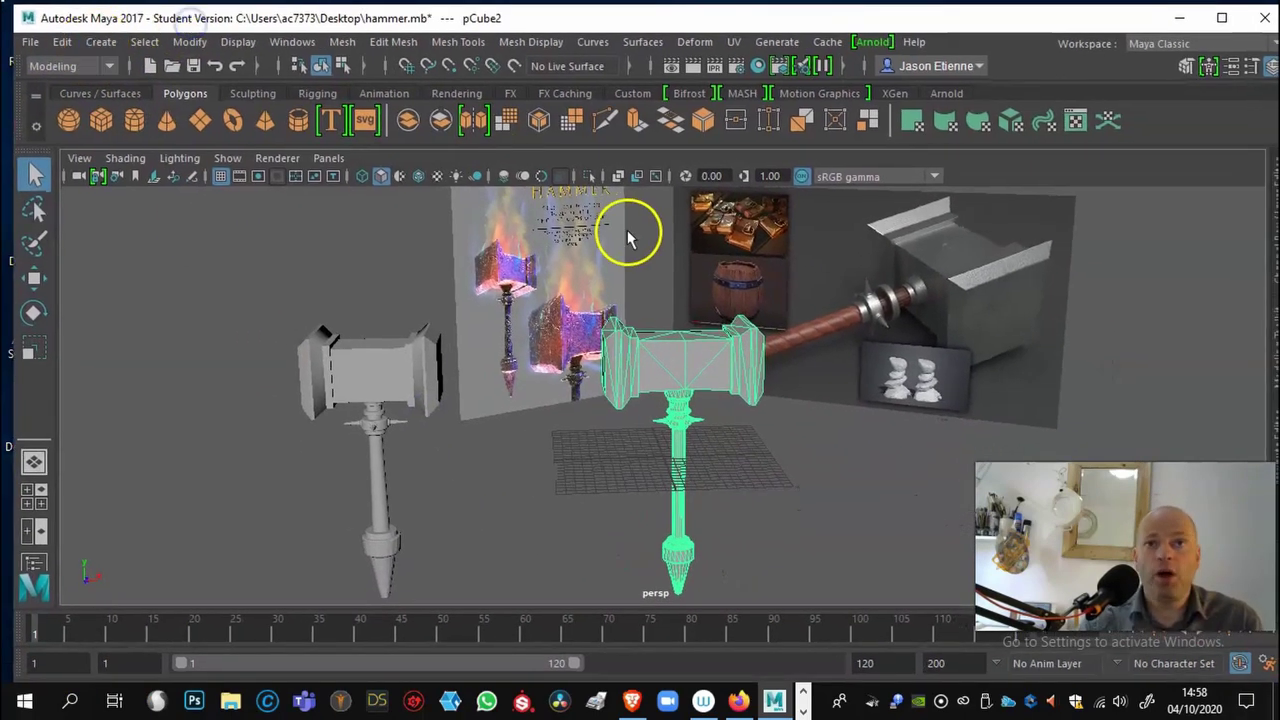
click(34, 44)
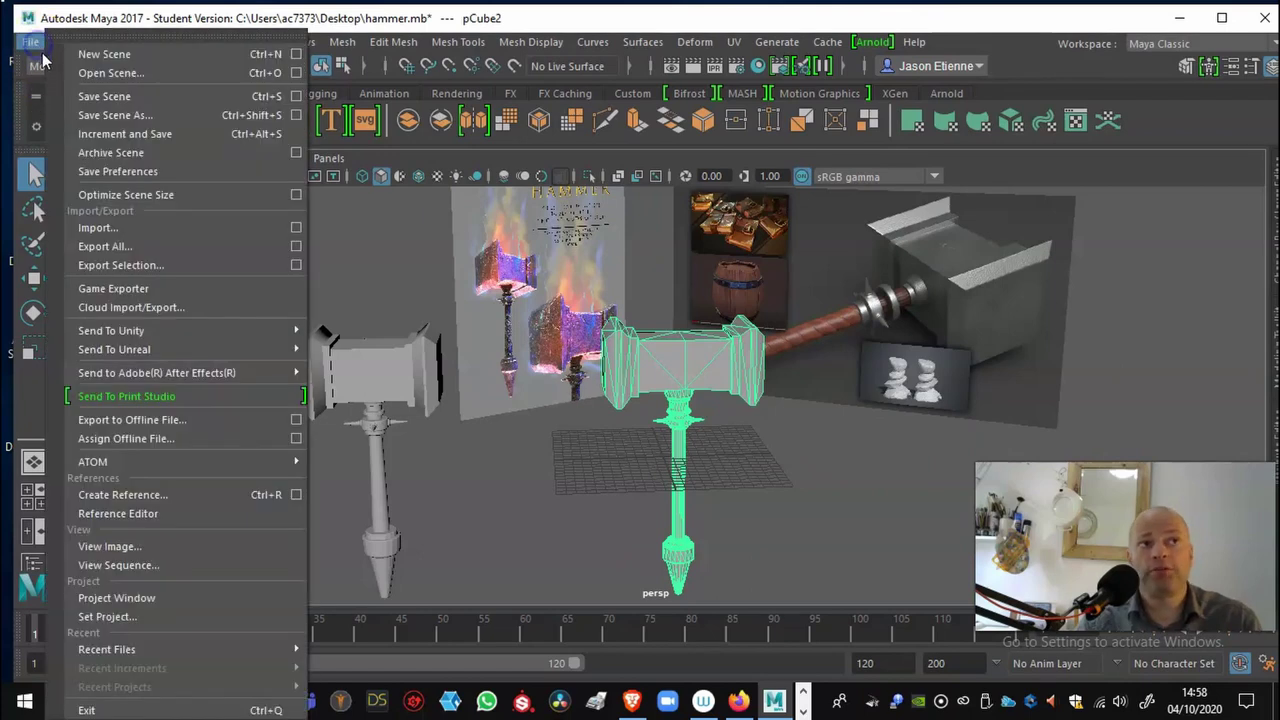
click(150, 266)
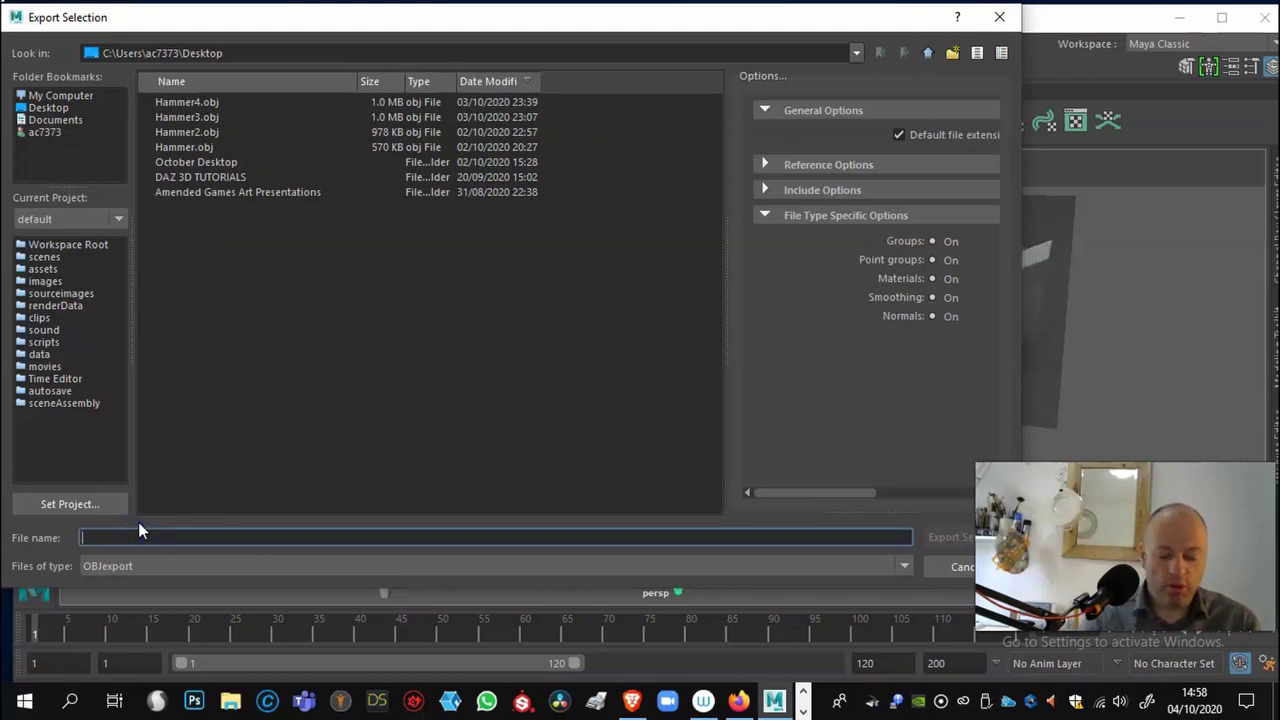
text(Hammer)
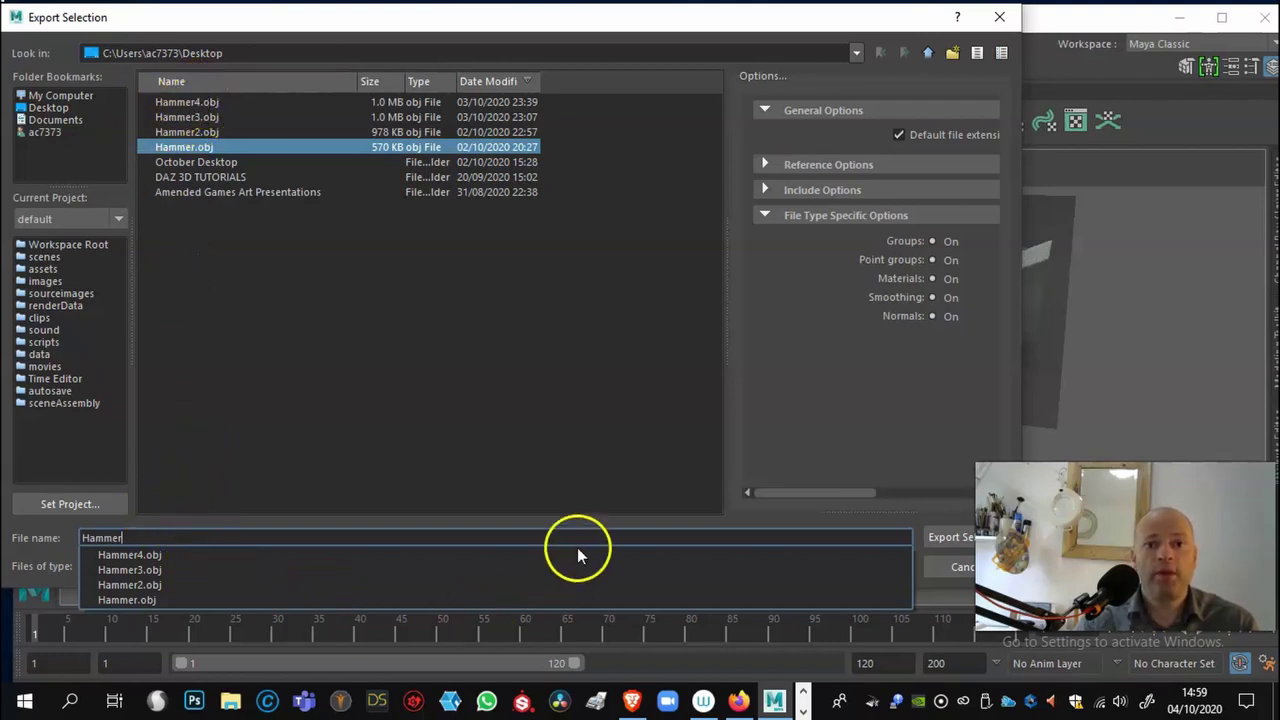
click(598, 518)
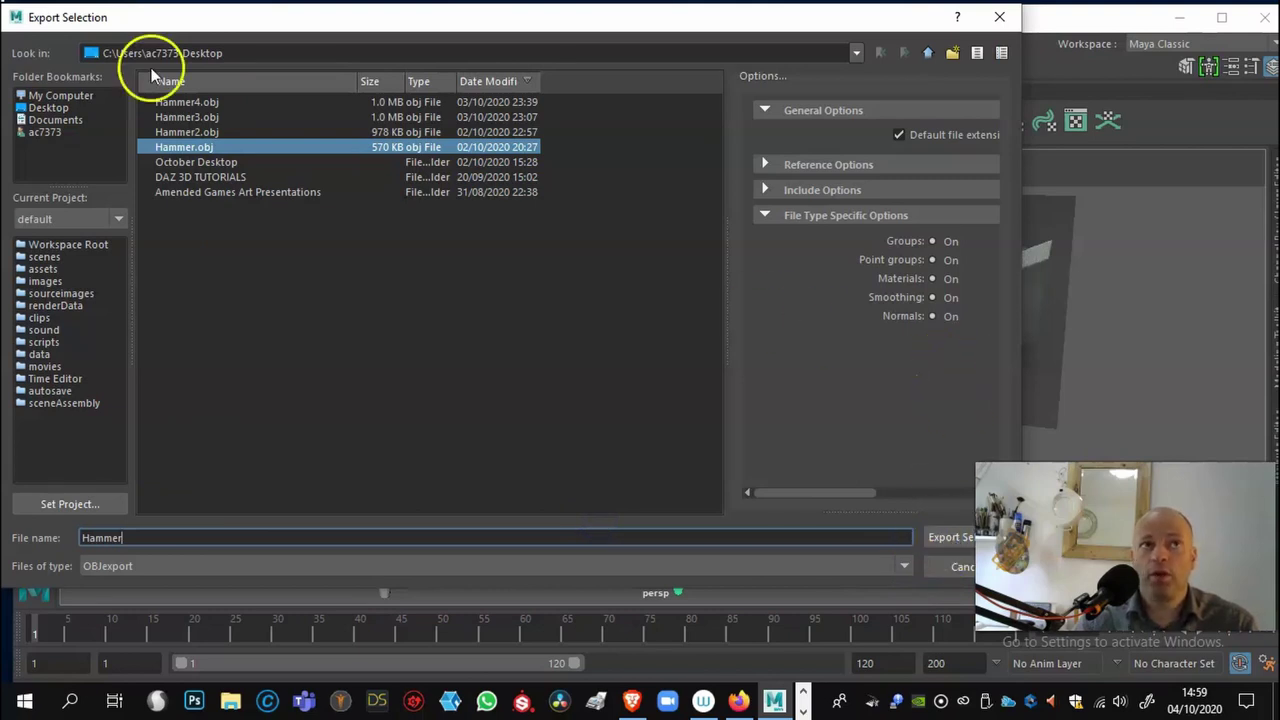
click(1003, 18)
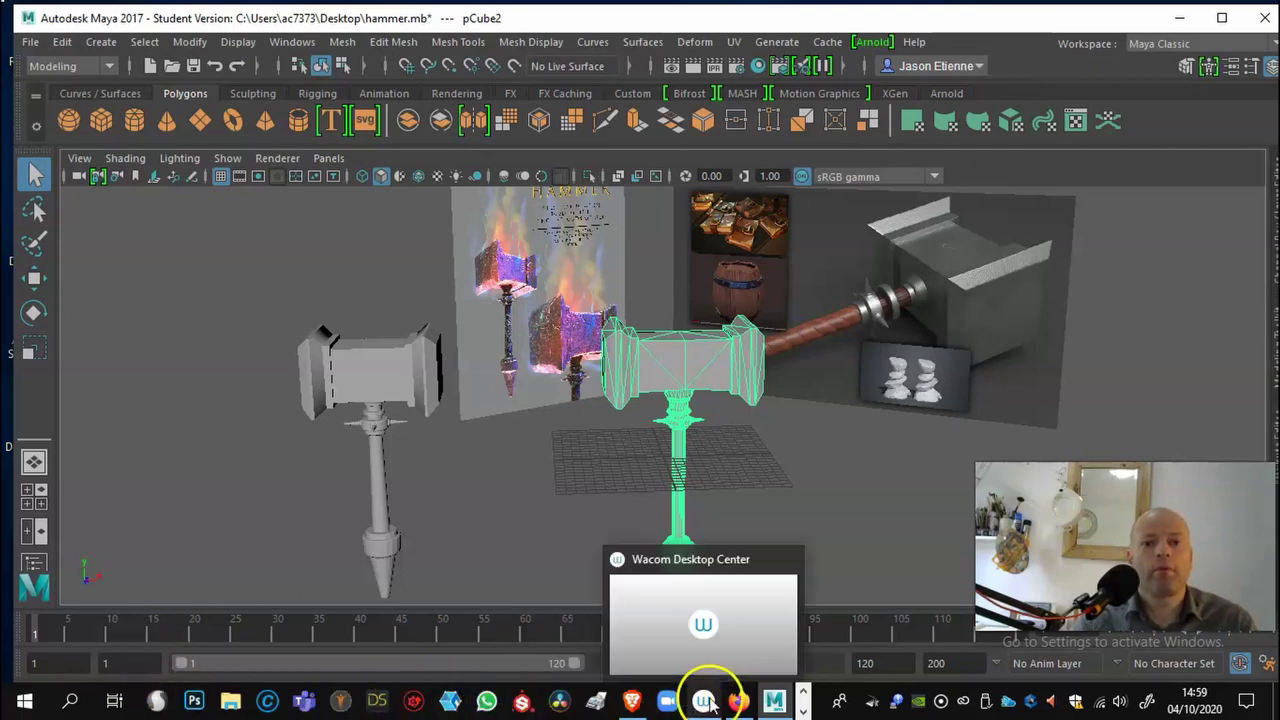
Step: Switch to 3D-Coat, dismiss the open start window and begin a new Voxel Sculpting scene
click(802, 712)
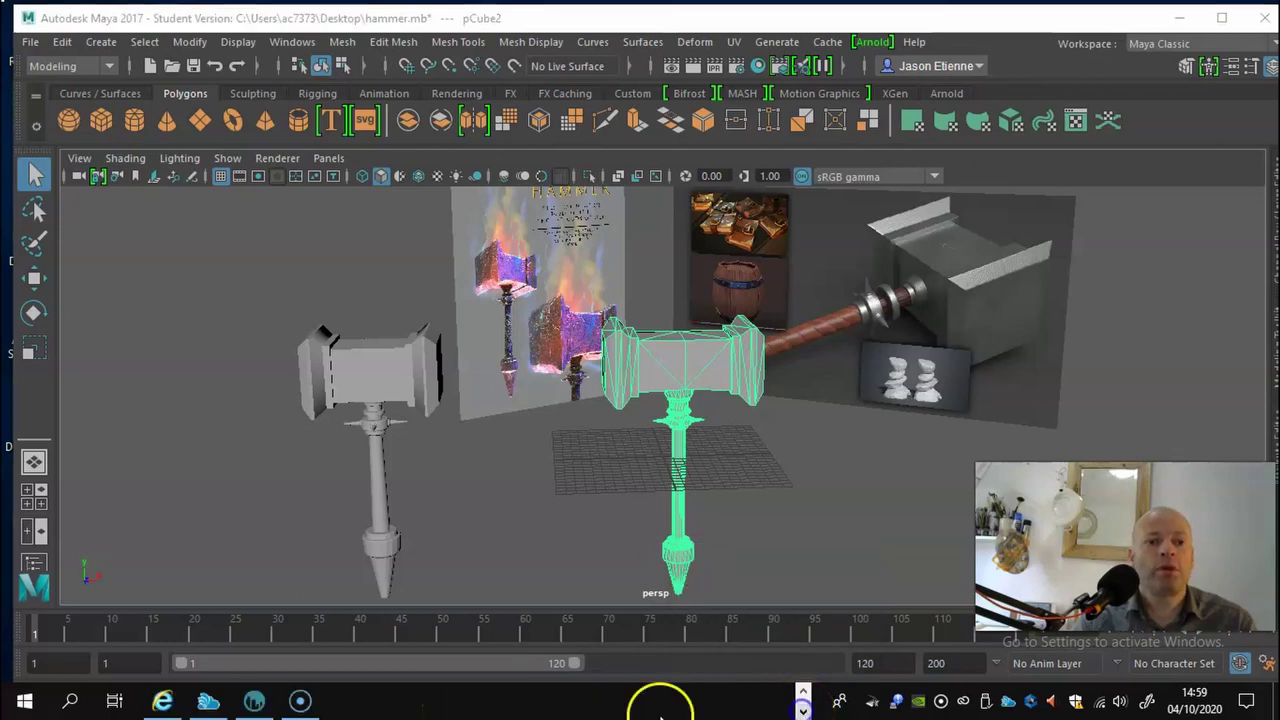
click(258, 702)
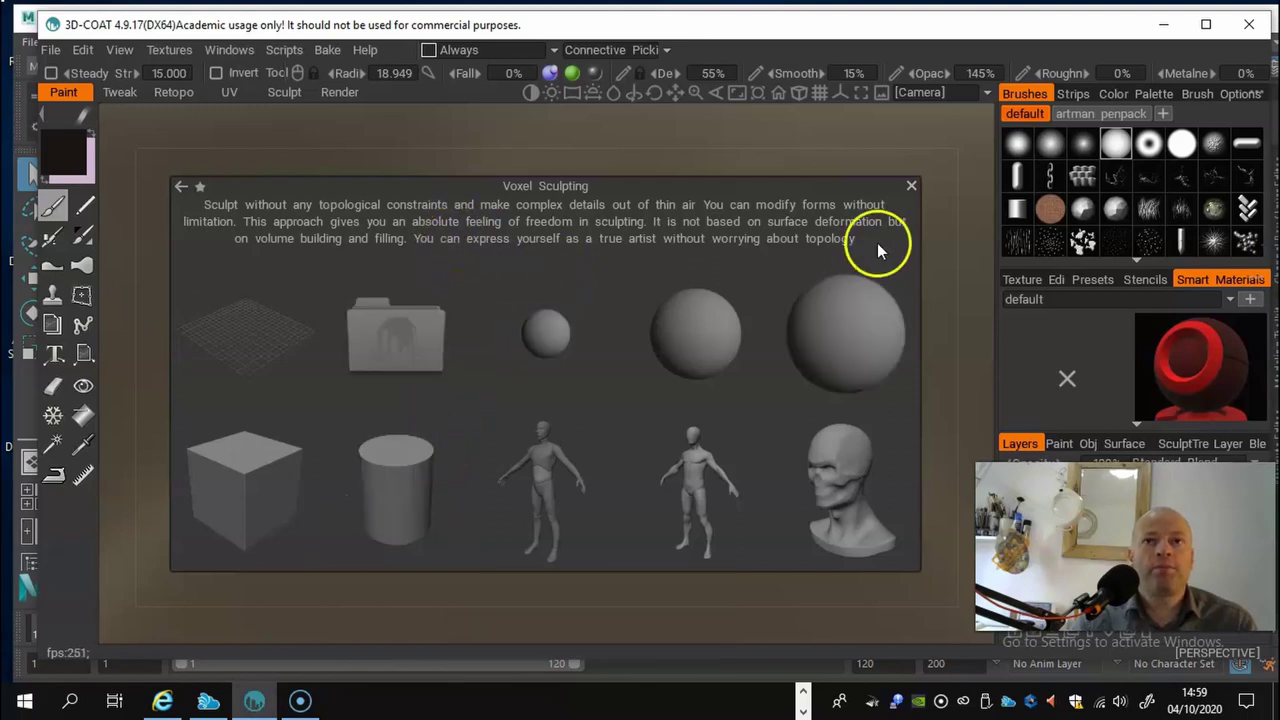
click(918, 192)
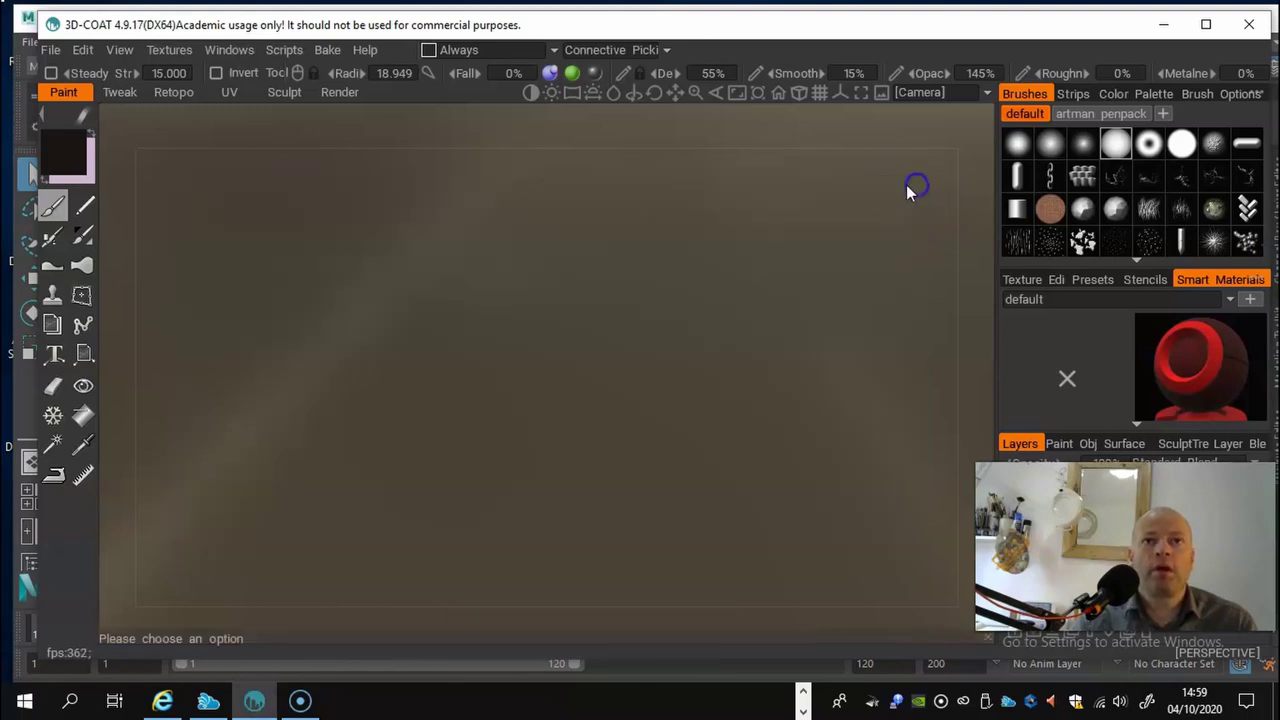
click(50, 55)
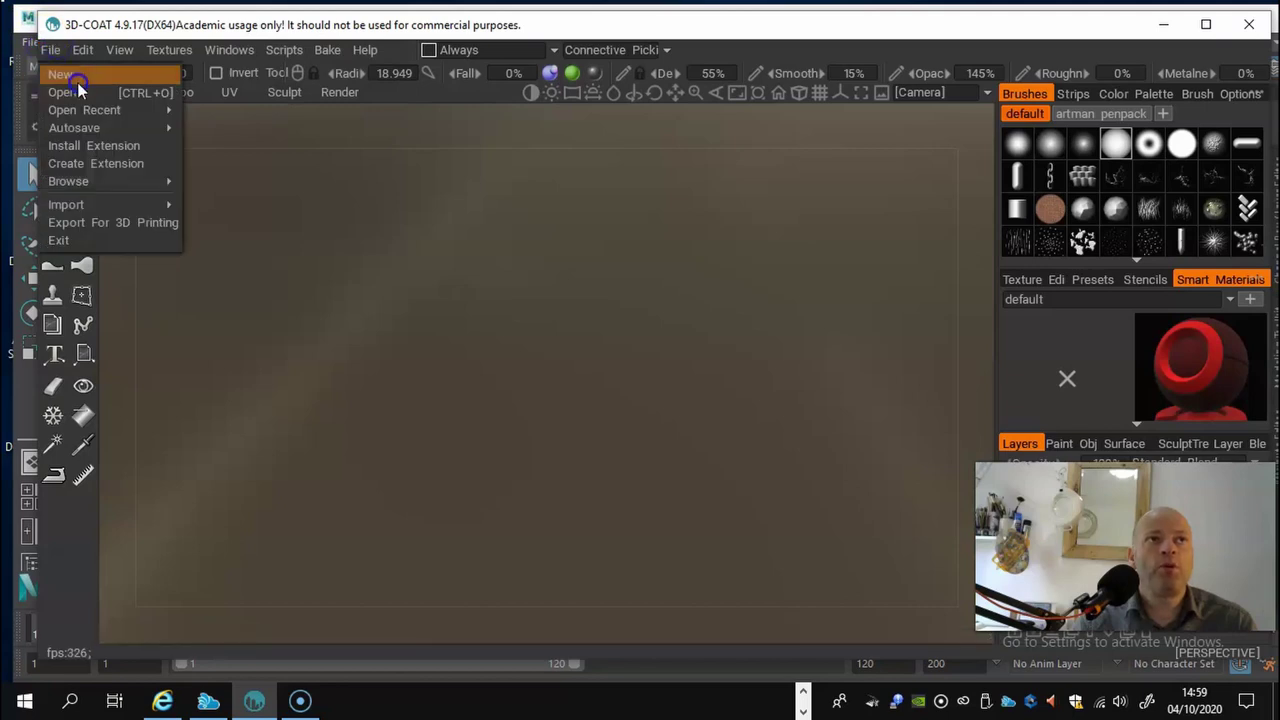
click(62, 75)
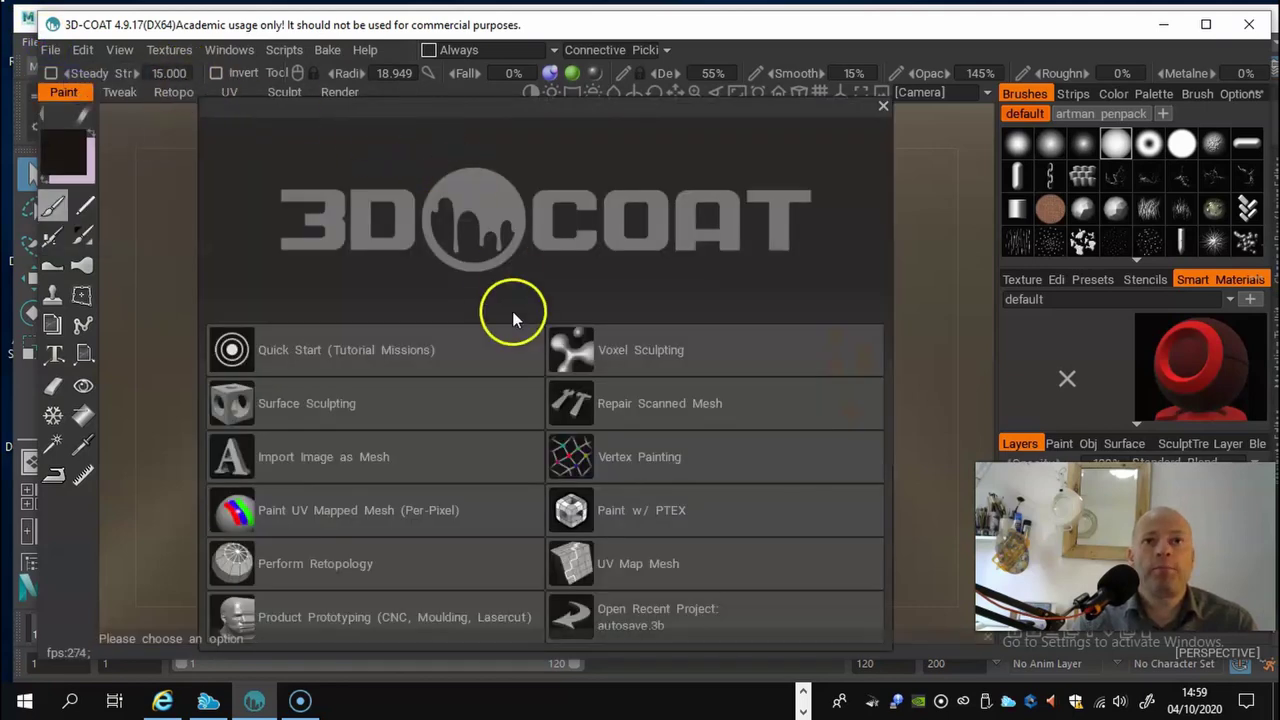
click(638, 349)
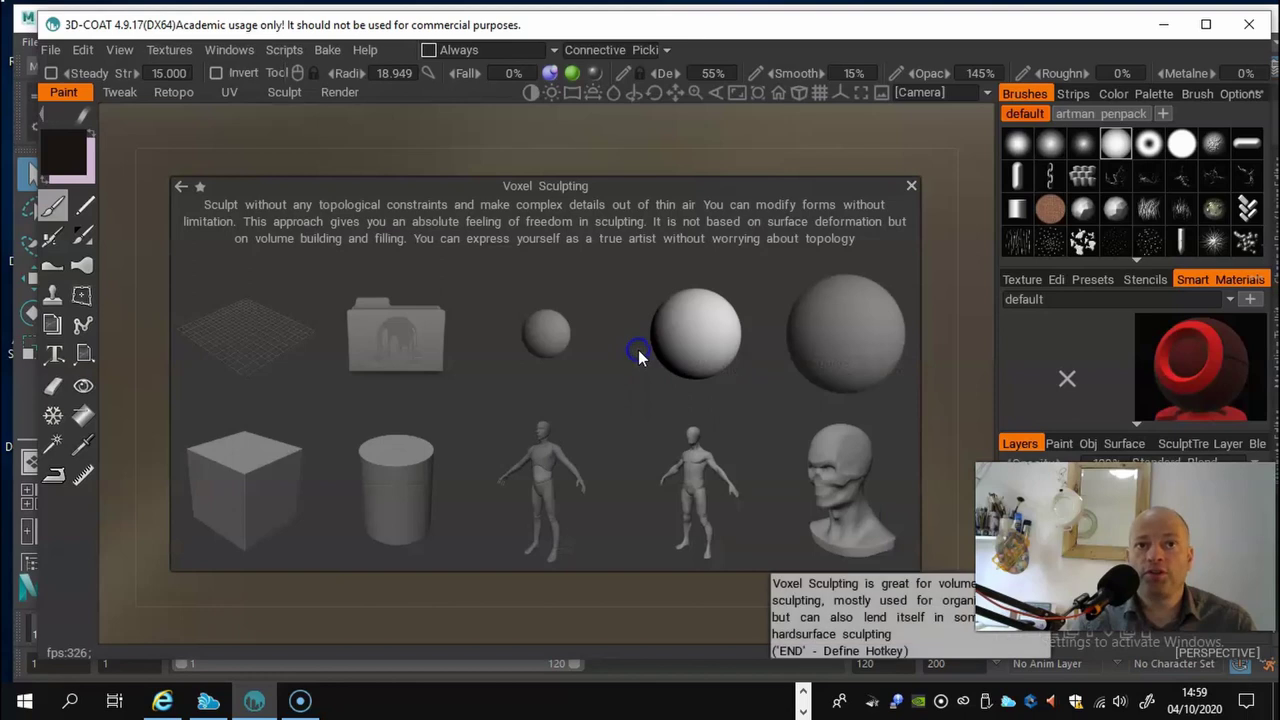
Step: Load the Hammer4 model from the Desktop folder as the mesh for voxel sculpting
click(428, 340)
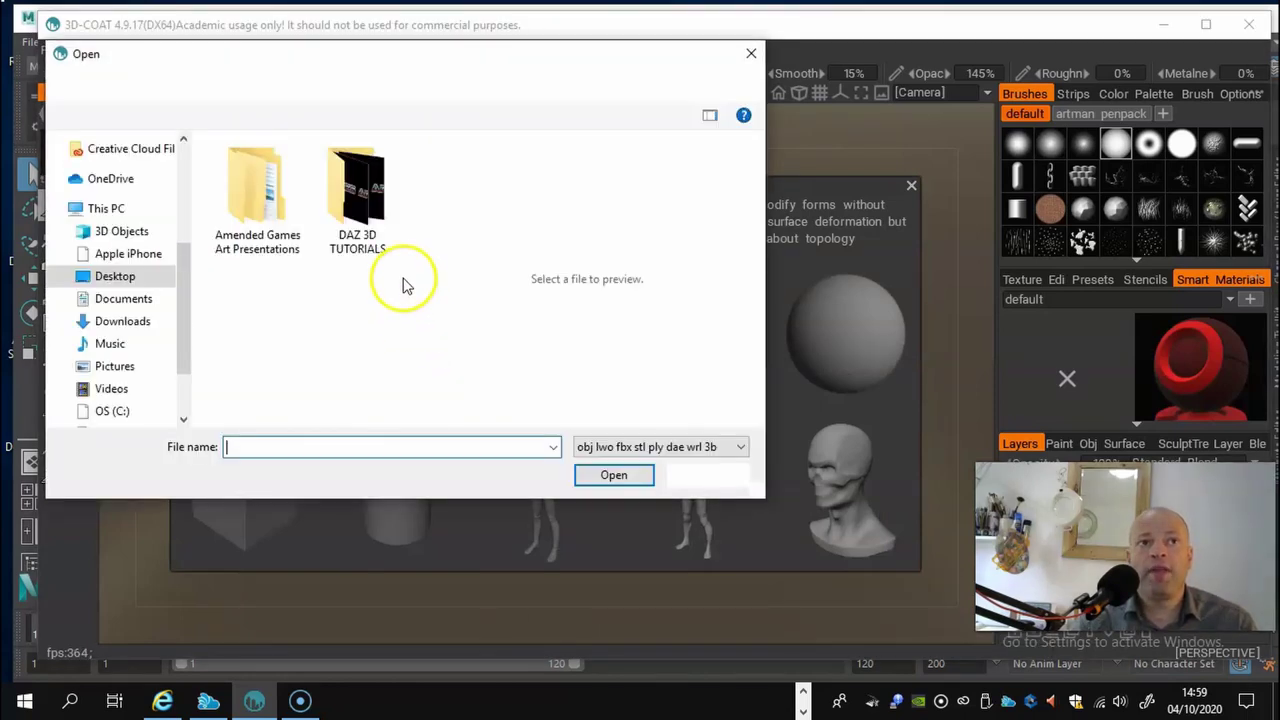
scroll(363, 283, down, 10)
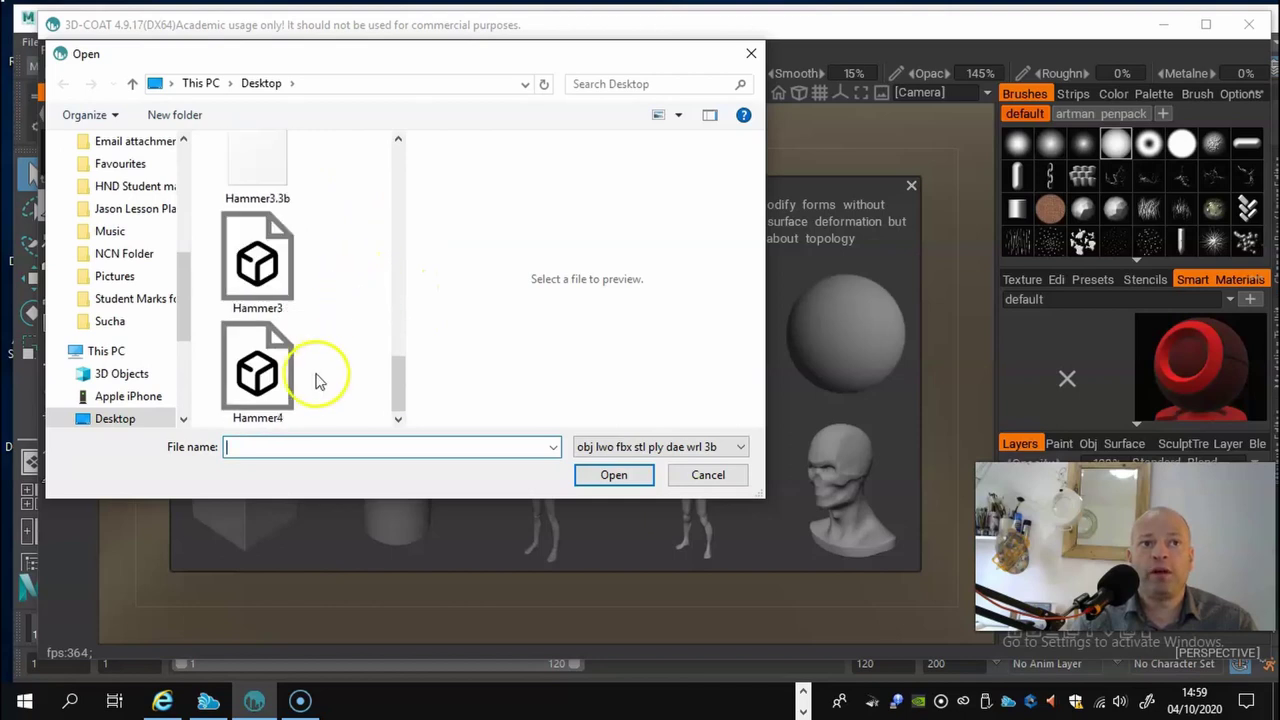
click(268, 378)
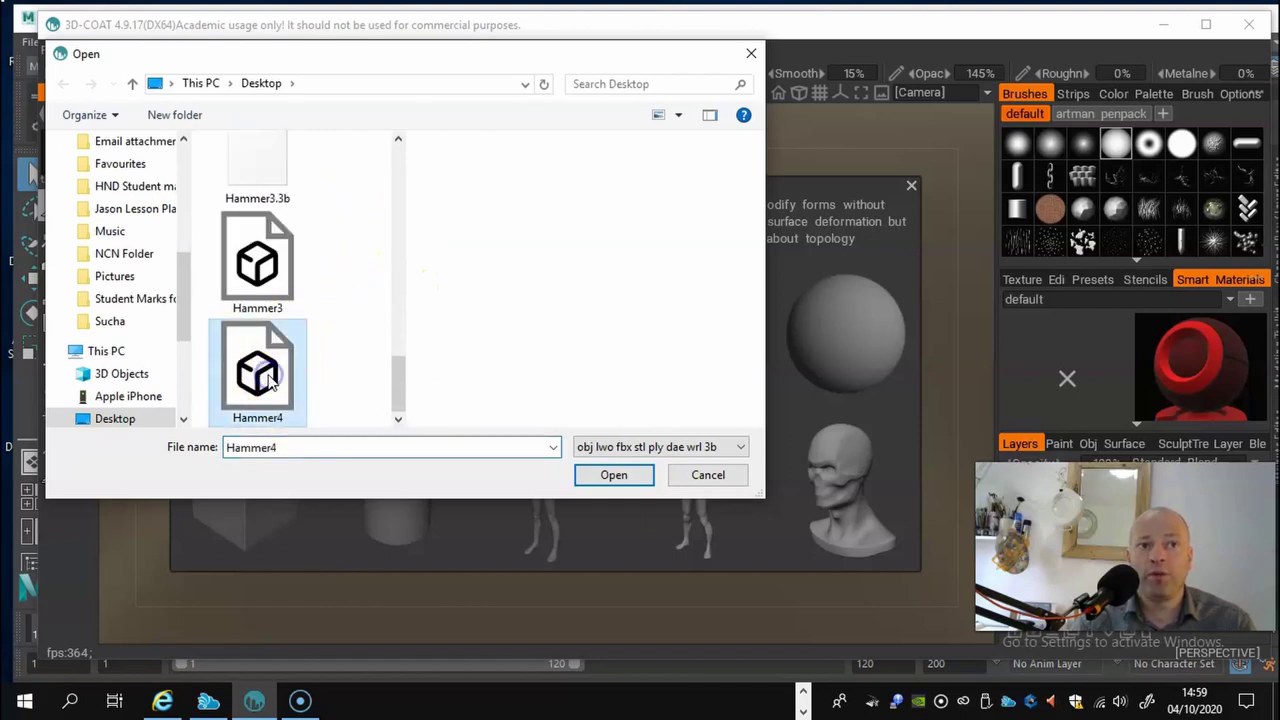
drag(609, 277, 745, 368)
click(614, 475)
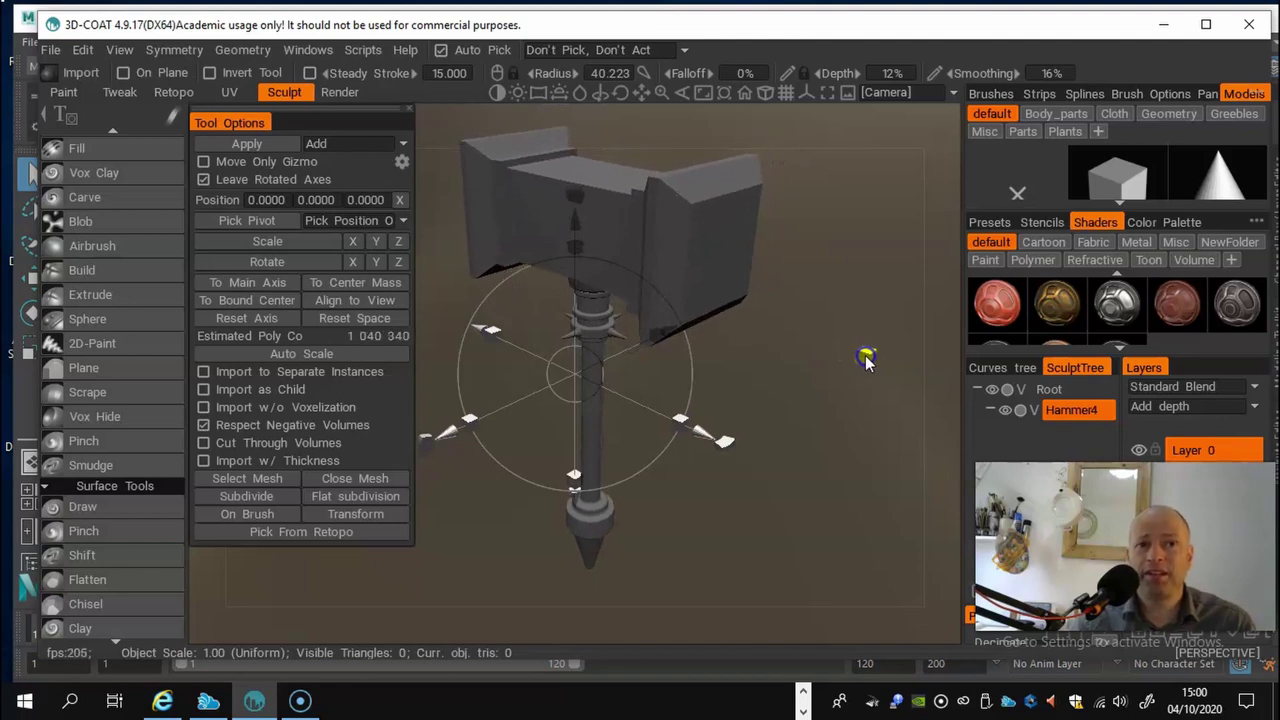
Step: Apply the hammer import, keeping its initial scale and position for export, and activate the Build tool
click(257, 146)
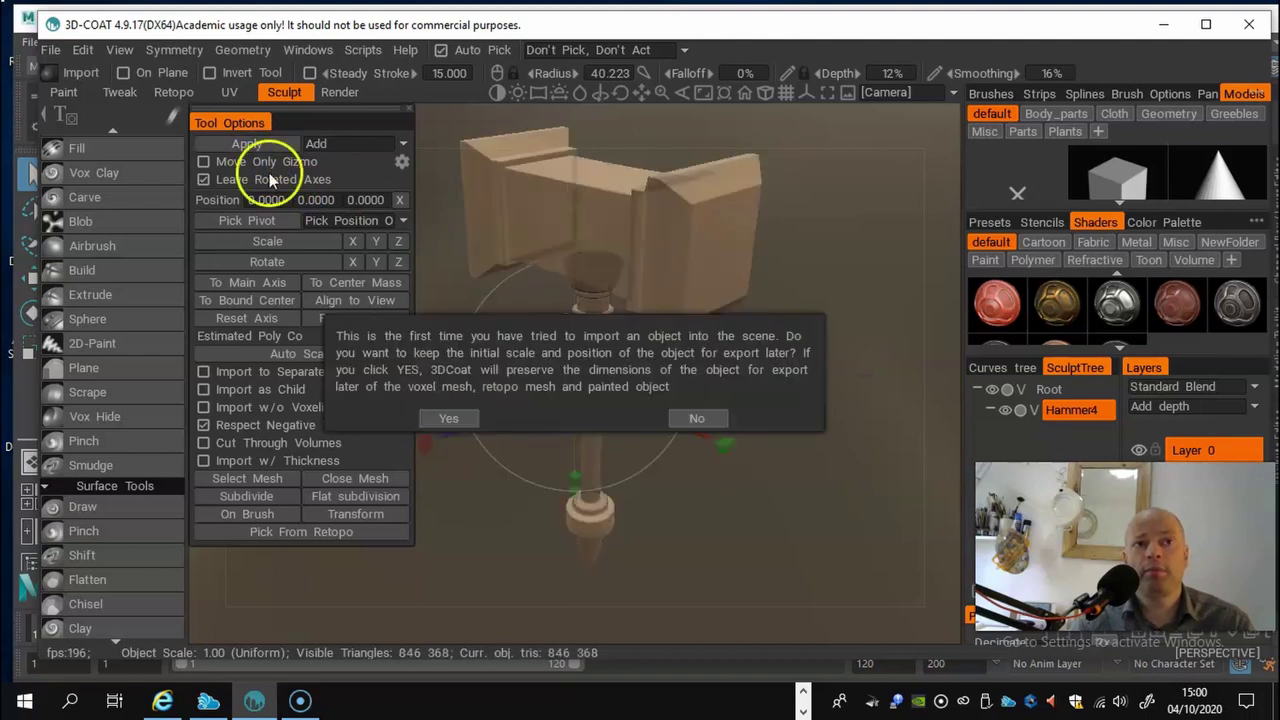
click(433, 425)
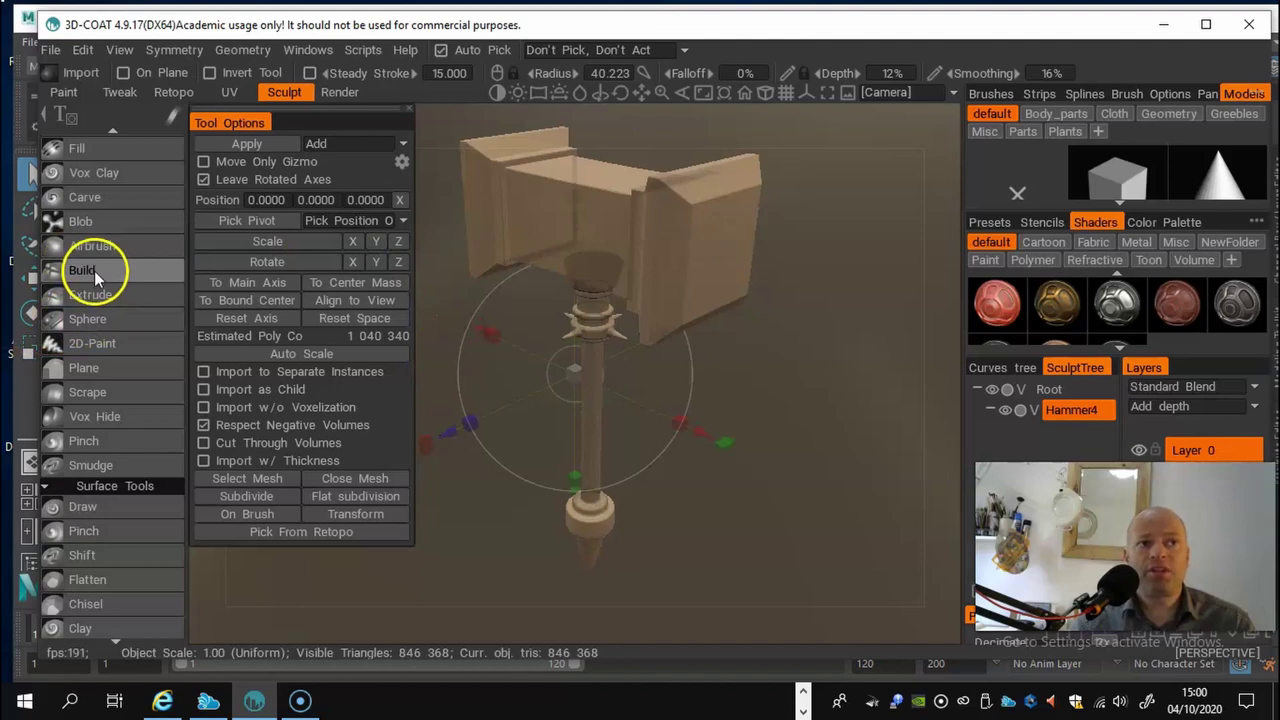
mouse_move(95, 271)
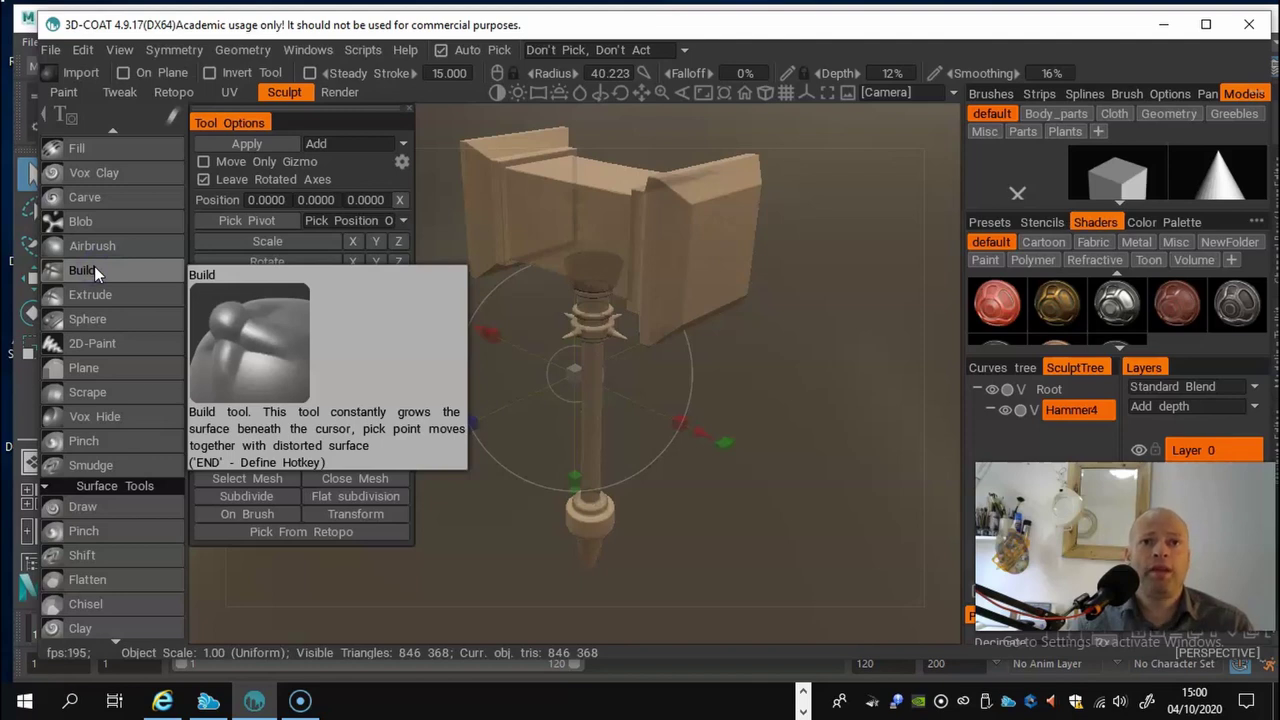
click(94, 266)
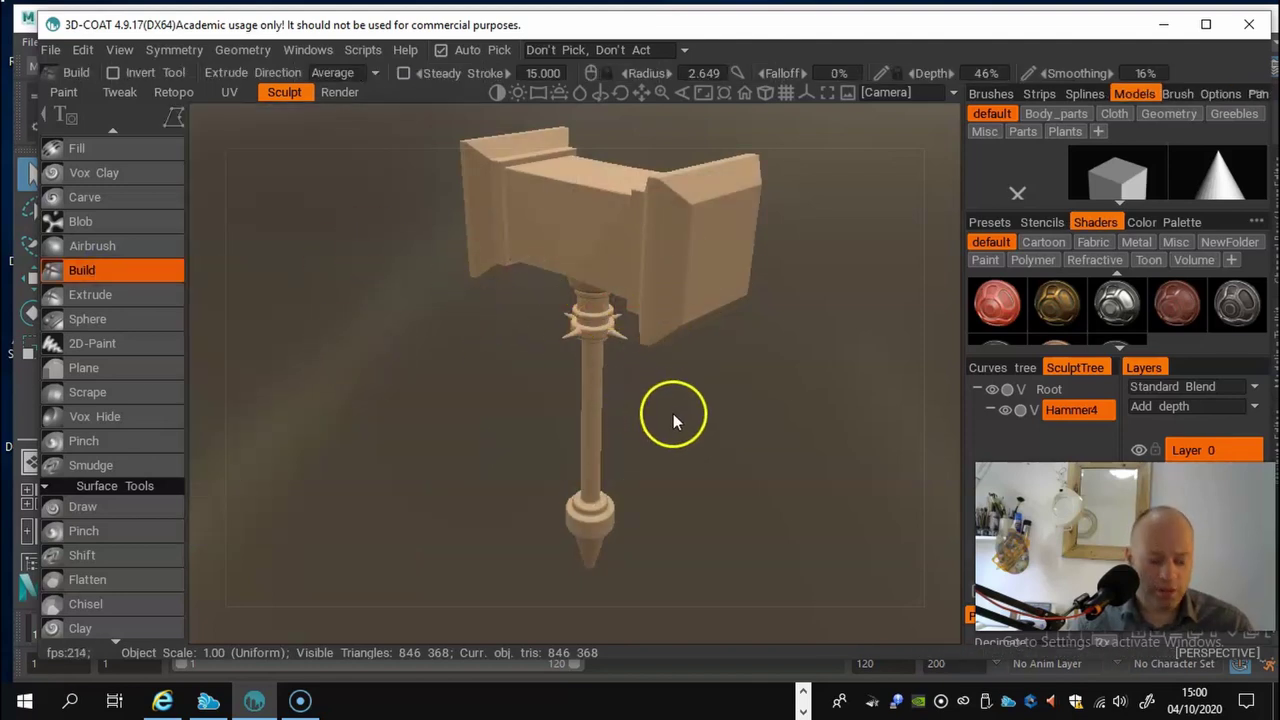
Step: Examine the imported hammer's handle, collar and spikes up close from several angles
drag(751, 377, 325, 346)
right_drag(394, 352, 521, 354)
drag(521, 354, 471, 304)
drag(690, 255, 597, 258)
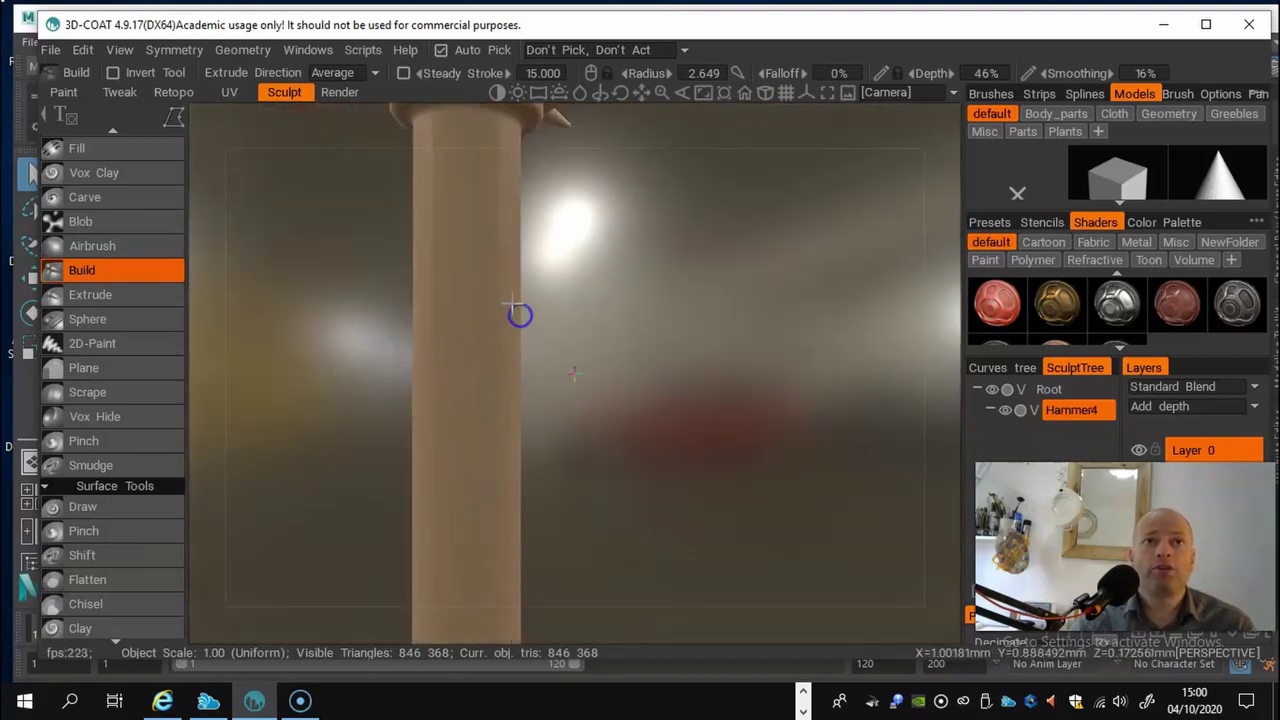
middle_drag(520, 314, 703, 568)
drag(703, 568, 537, 374)
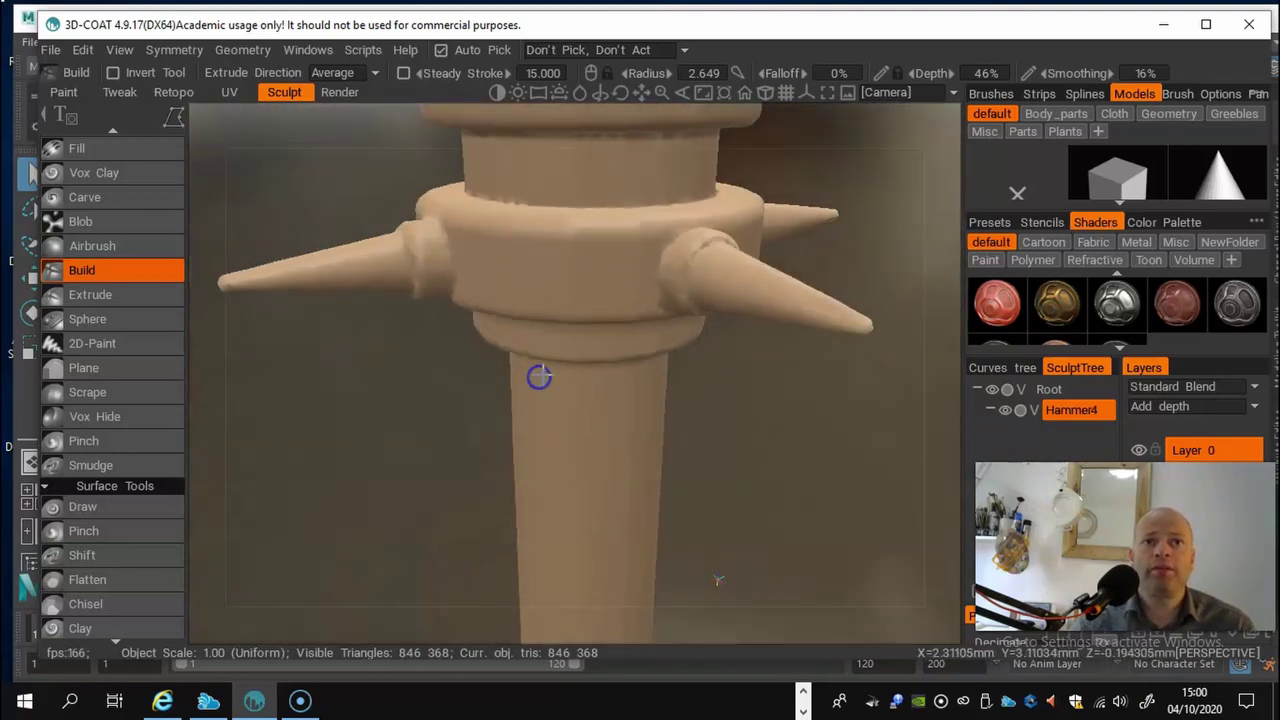
right_drag(537, 374, 489, 369)
middle_drag(590, 230, 663, 383)
drag(663, 383, 715, 395)
right_drag(716, 398, 360, 360)
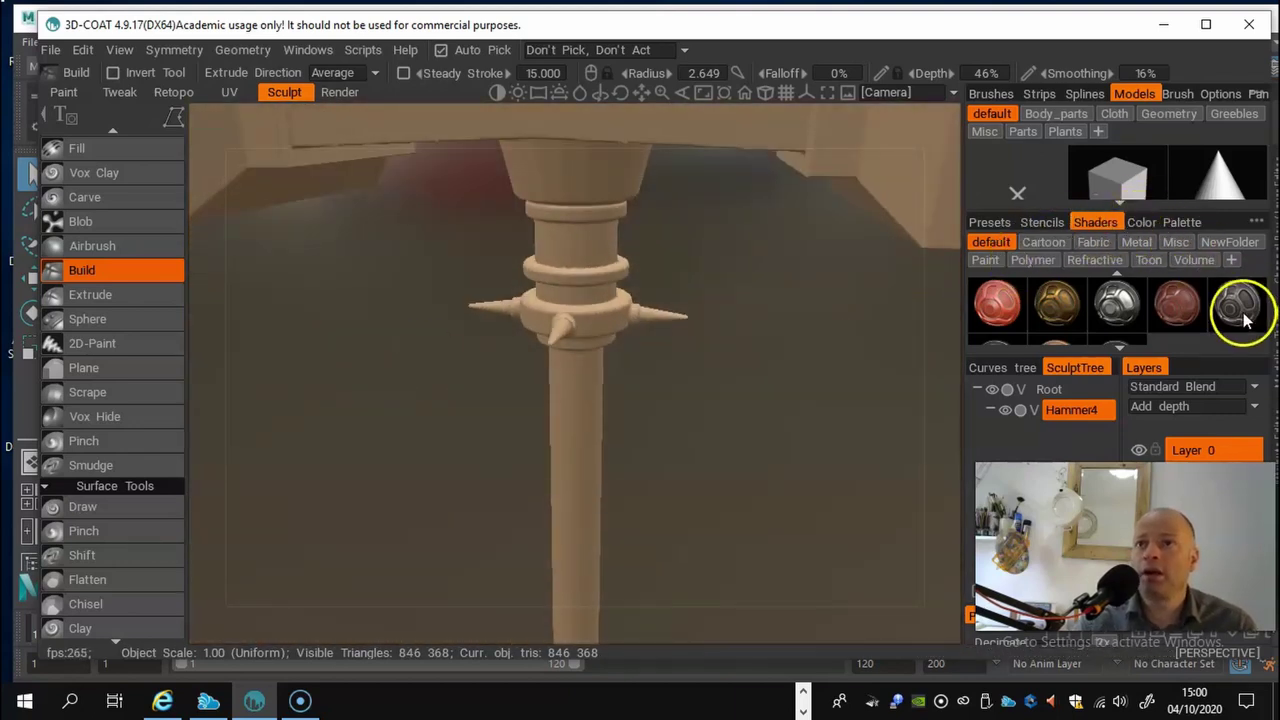
Step: Apply the RustedMetall shader to the Hammer4 sculpt and check it on the head and handle
mouse_move(1245, 303)
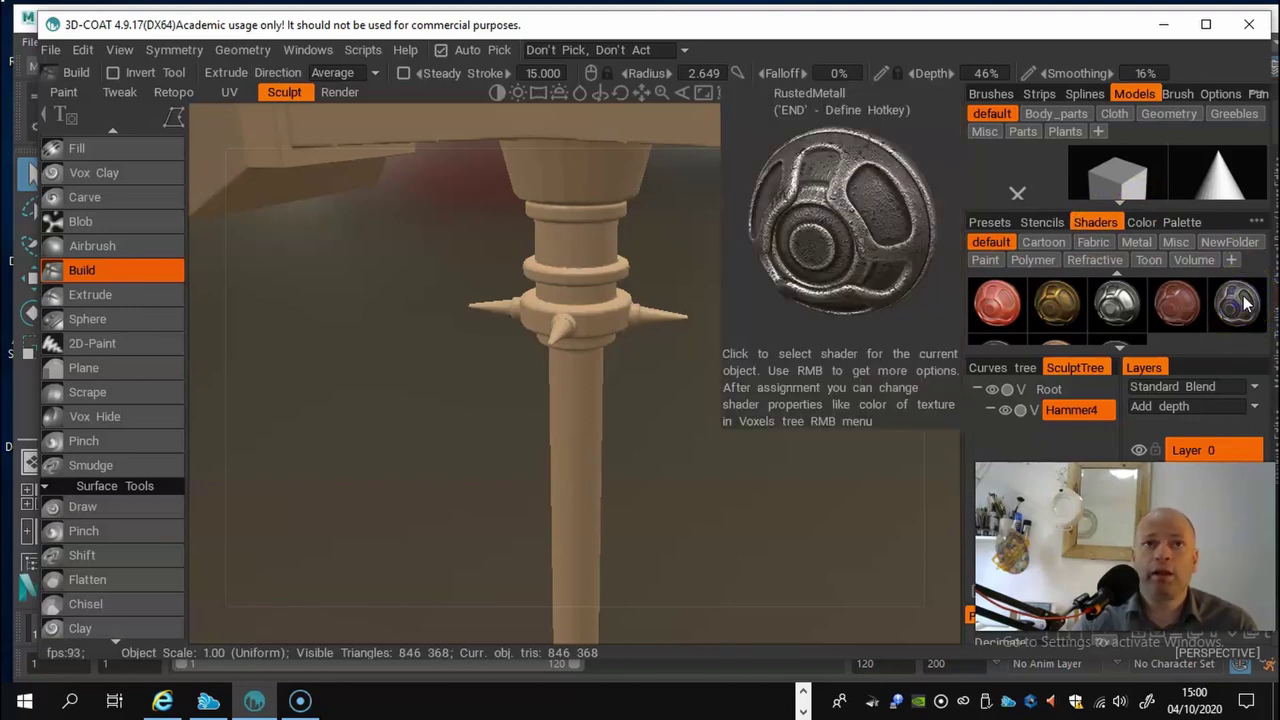
click(1245, 303)
scroll(620, 289, down, 5)
alt+drag(472, 304, 480, 271)
scroll(614, 334, up, 5)
mouse_move(628, 356)
alt+mouse_down()
mouse_move(614, 346)
mouse_move(605, 277)
mouse_move(589, 323)
alt+mouse_up()
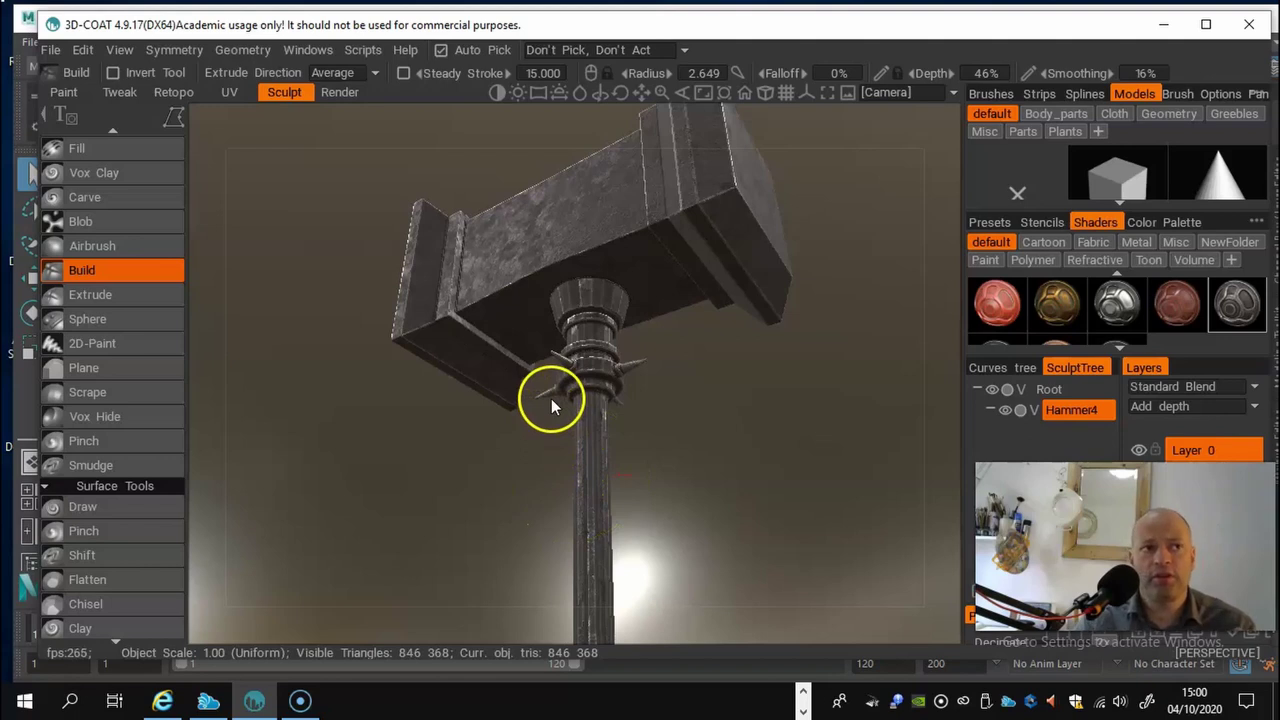
Step: Show the brush alphas and change the Build tool's stroke mode from lasso drawing to freehand brush strokes
click(993, 94)
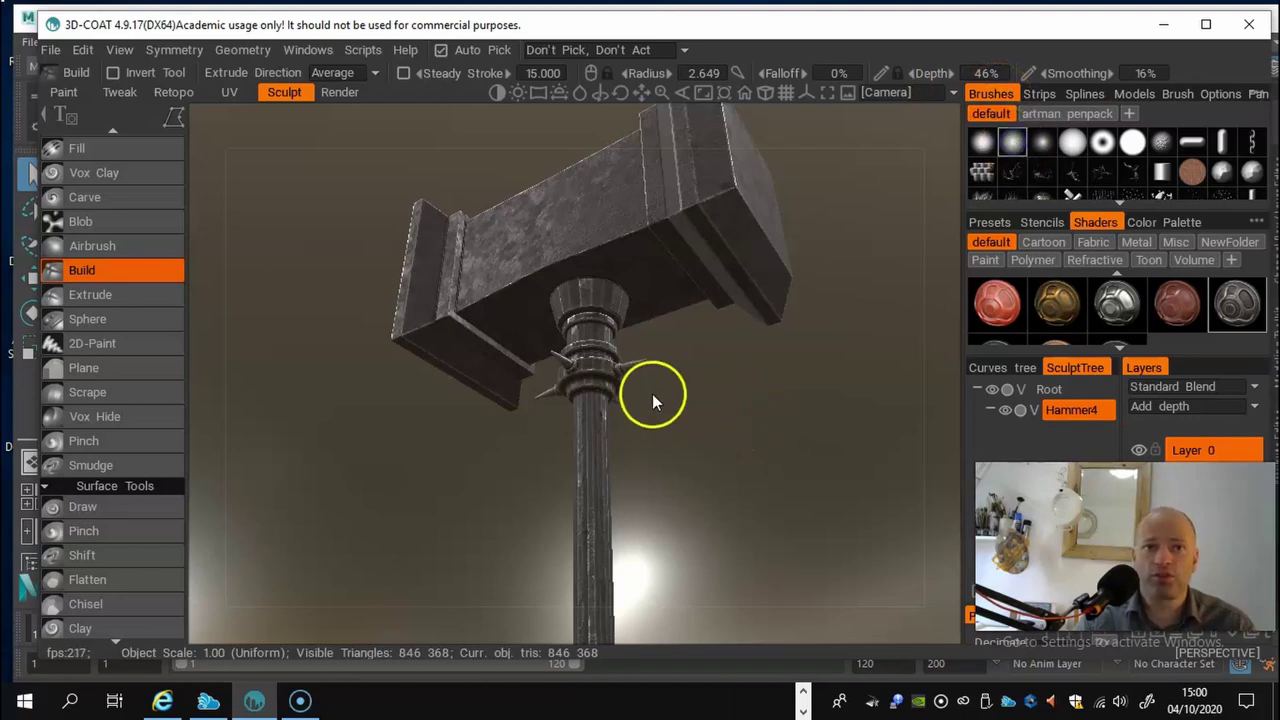
mouse_move(596, 429)
alt+middle_down()
mouse_move(585, 367)
mouse_move(603, 371)
mouse_move(617, 449)
mouse_move(589, 409)
alt+middle_up()
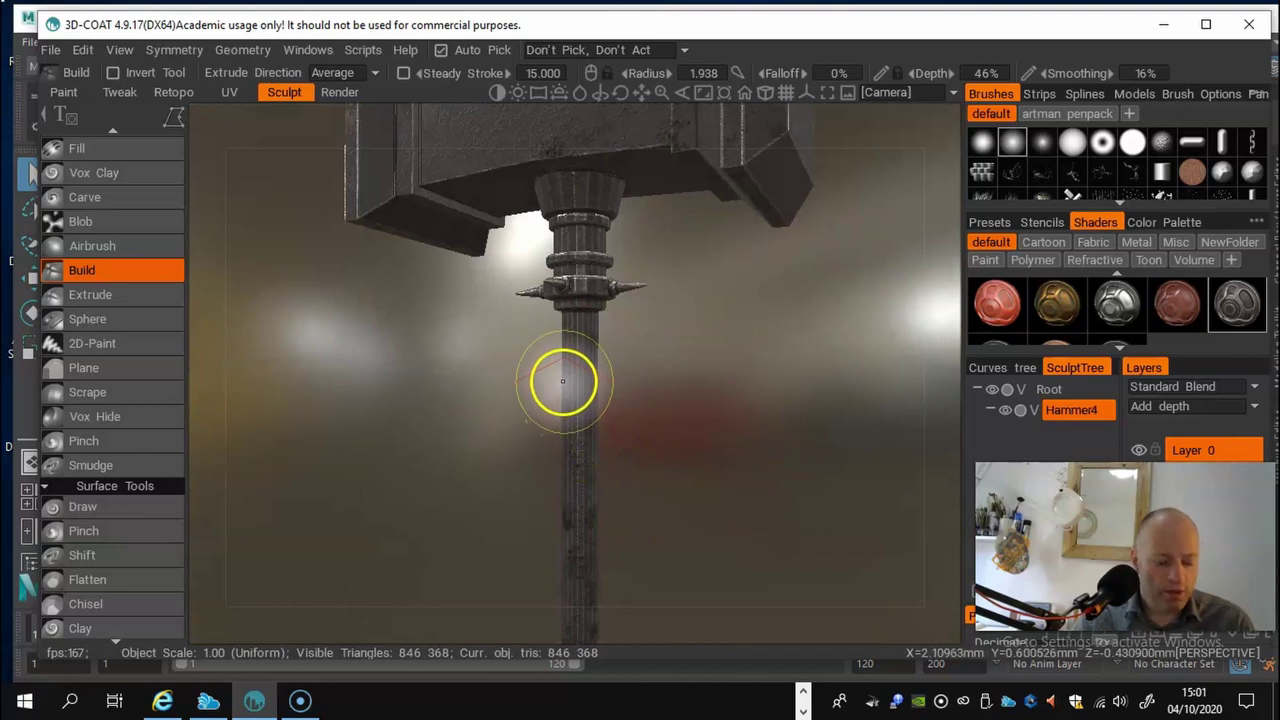
drag(569, 371, 583, 493)
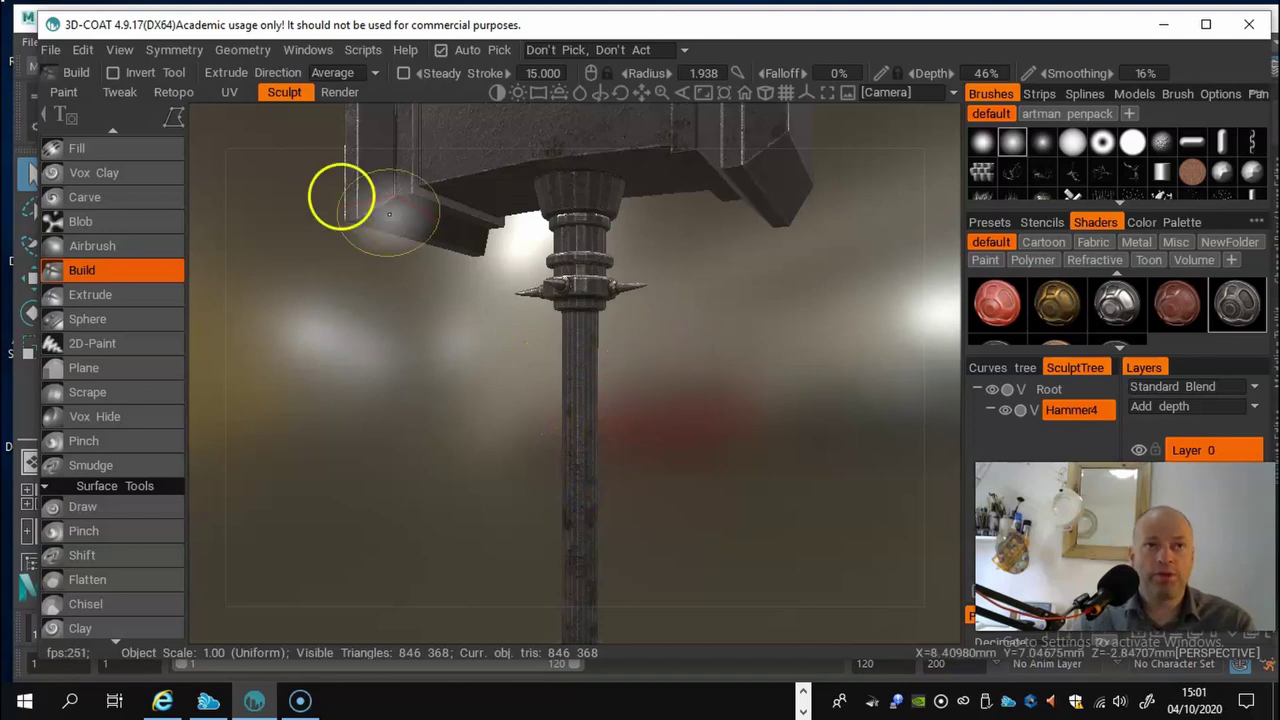
click(168, 113)
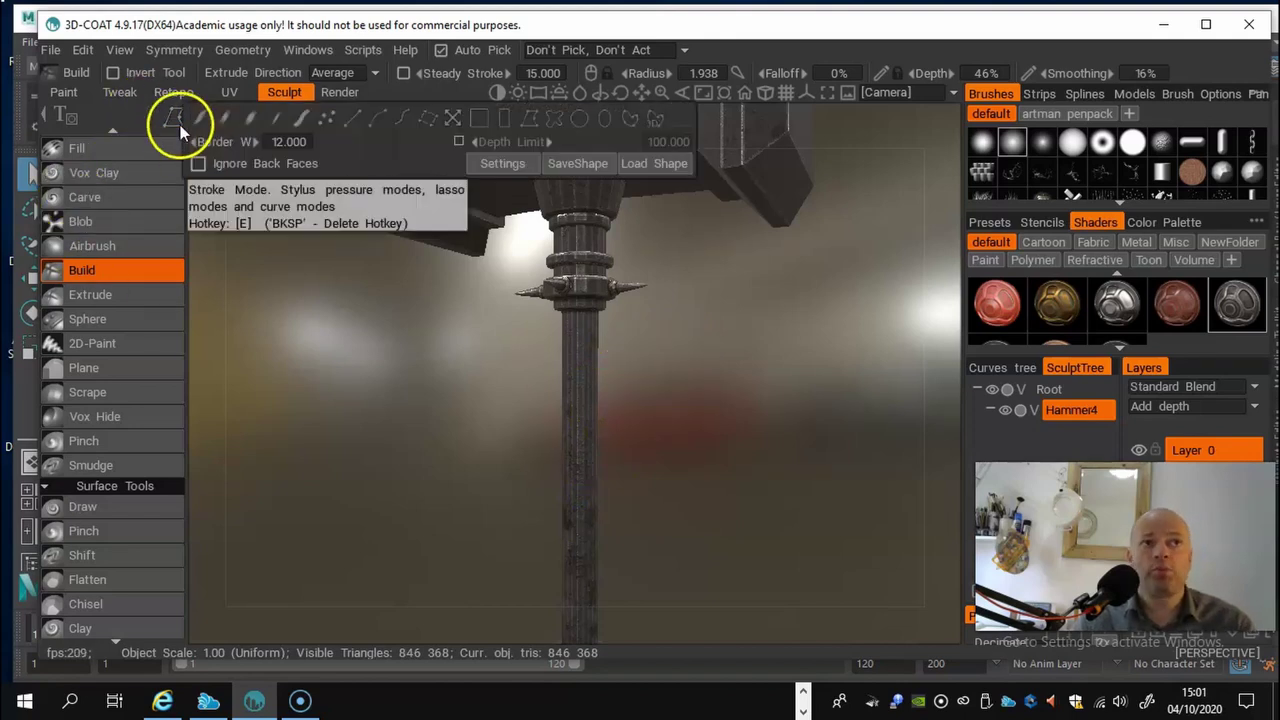
click(197, 117)
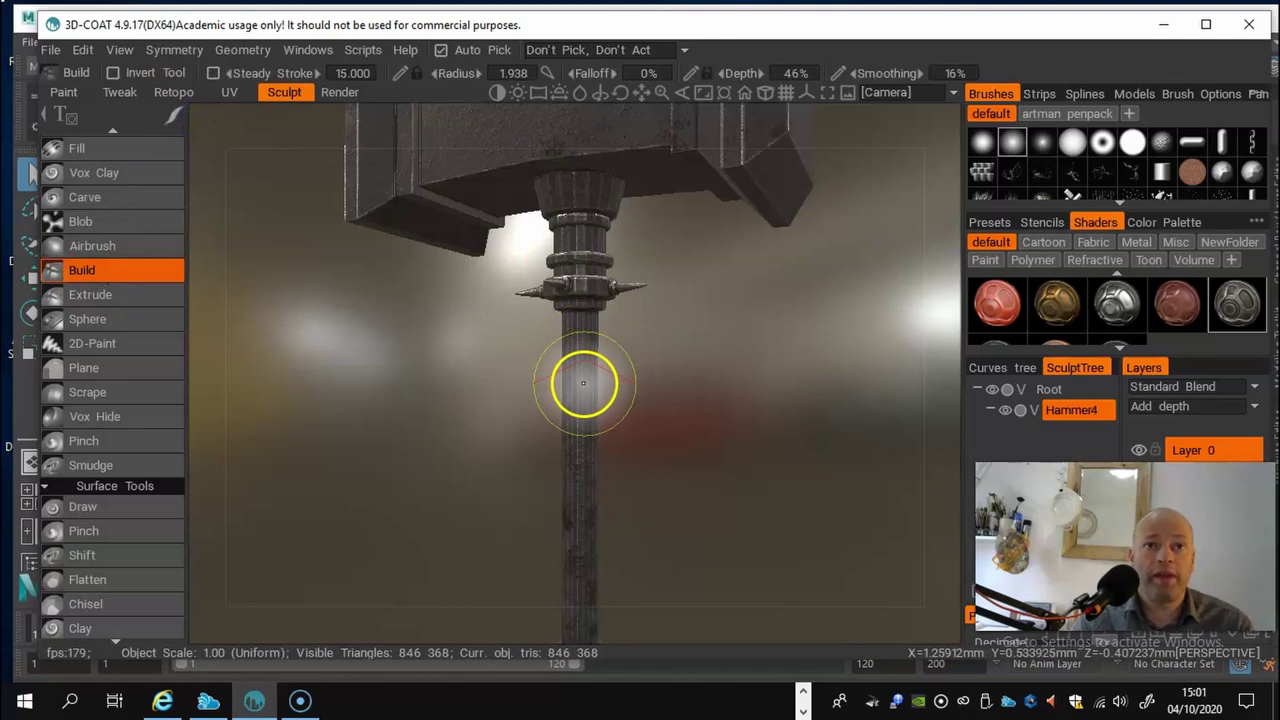
Step: Paint short Build strokes at 46% depth along the handle below the spiked collar, working from several sides
mouse_move(556, 478)
mouse_down()
mouse_move(569, 437)
mouse_move(570, 471)
mouse_up()
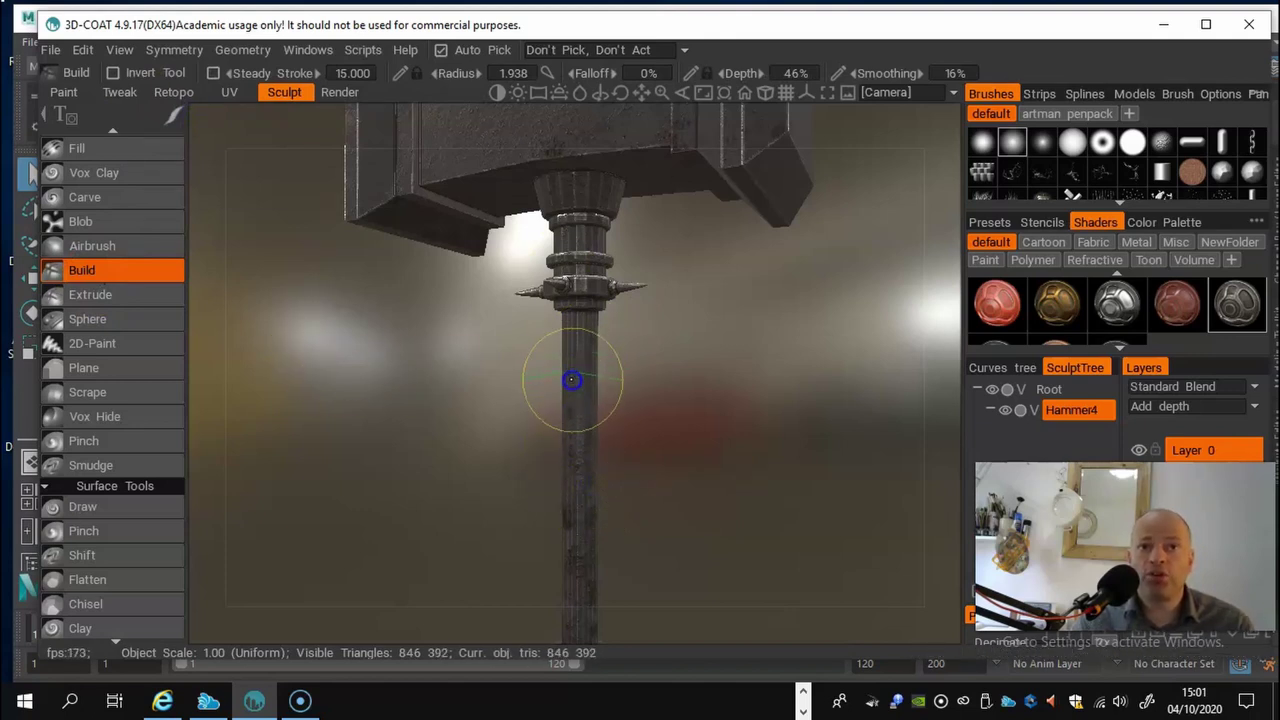
mouse_move(584, 540)
mouse_down()
mouse_move(570, 507)
mouse_move(574, 552)
mouse_move(554, 534)
mouse_move(574, 420)
mouse_move(559, 530)
mouse_up()
right_drag(608, 491, 414, 448)
drag(625, 419, 653, 336)
mouse_move(608, 391)
mouse_down()
mouse_move(678, 542)
mouse_move(655, 571)
mouse_move(665, 556)
mouse_up()
right_drag(683, 481, 469, 466)
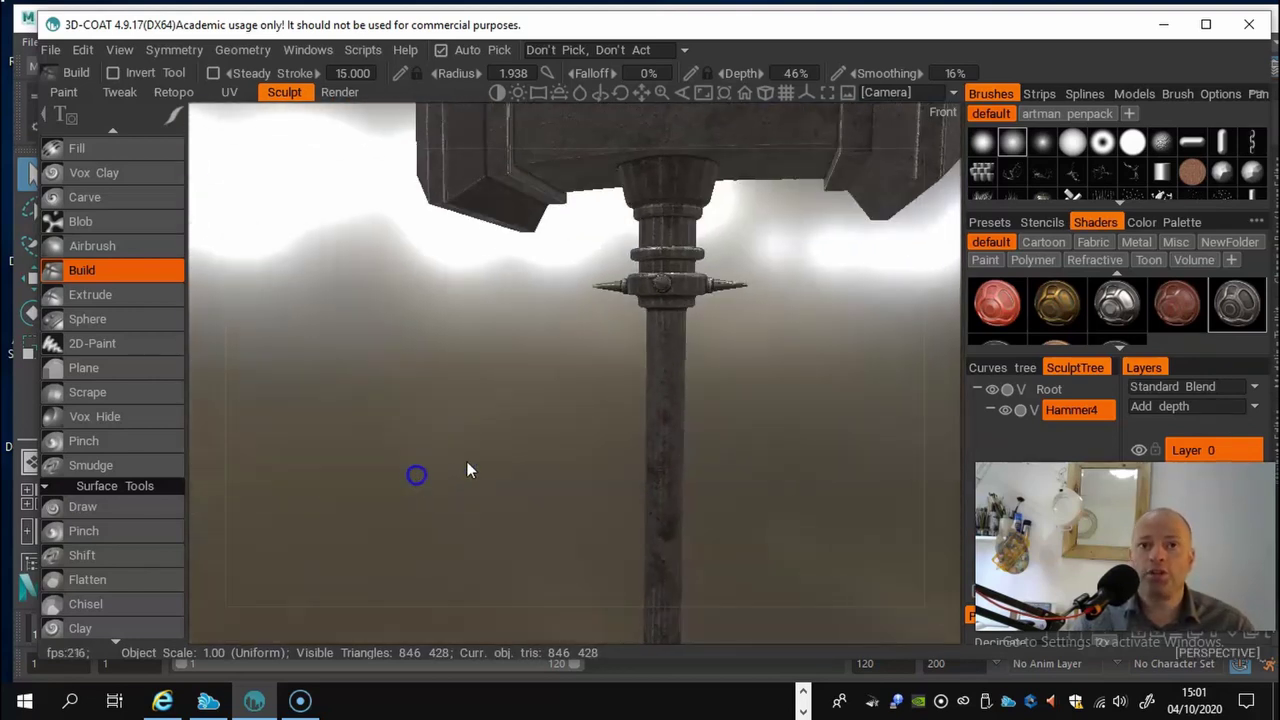
click(648, 470)
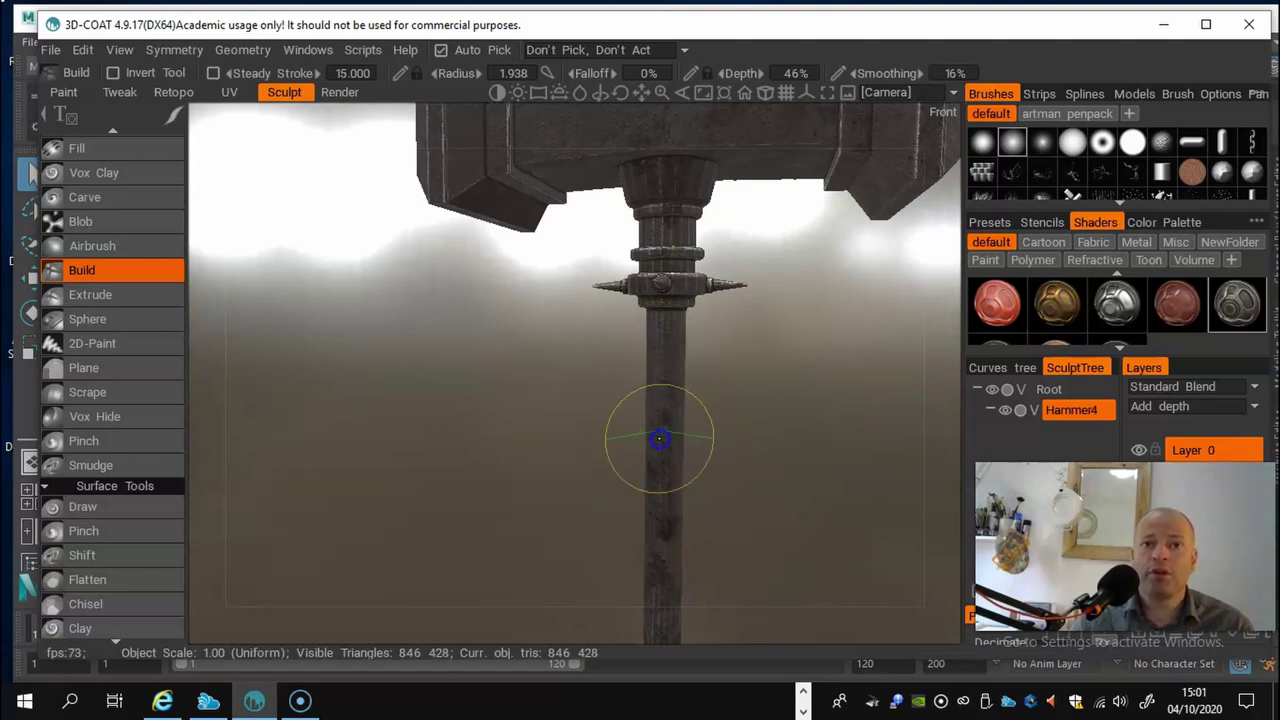
Step: Set the brush smoothing to 34% and smooth the upper handle and collar rings, undoing one stroke along the way
mouse_move(670, 364)
shift+mouse_down()
mouse_move(655, 525)
mouse_move(646, 309)
mouse_move(605, 390)
shift+mouse_up()
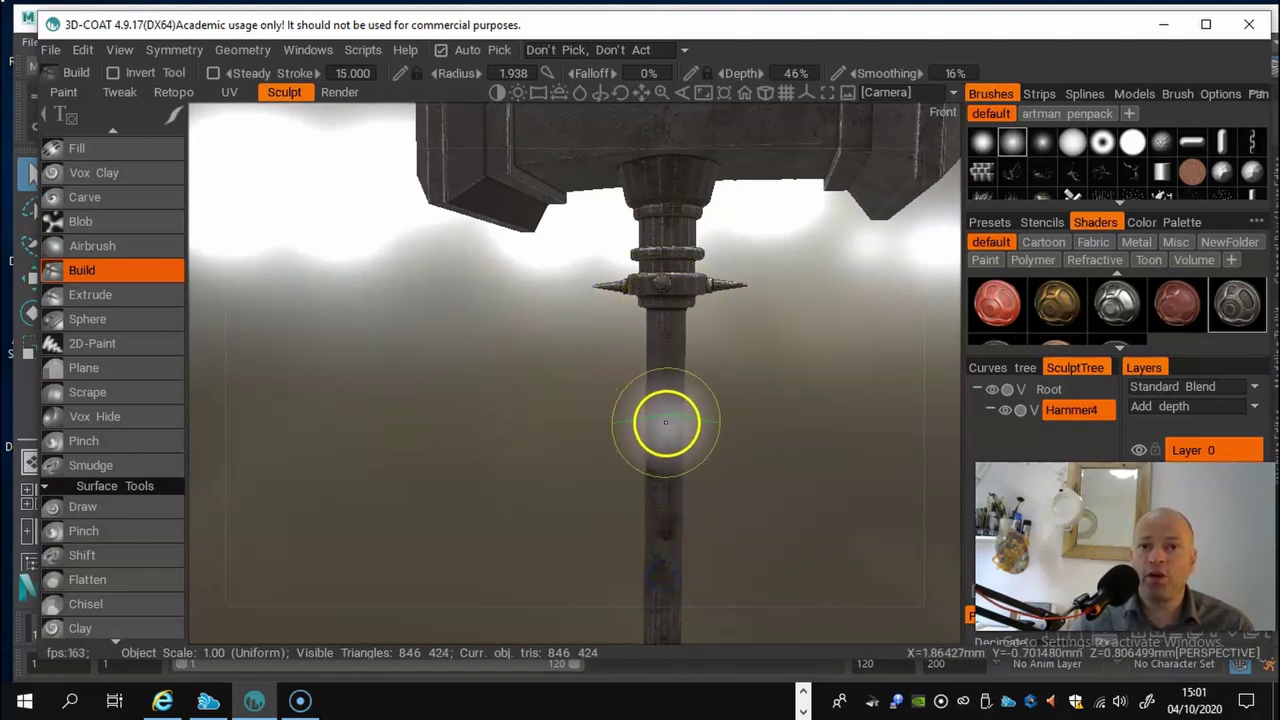
drag(660, 423, 666, 430)
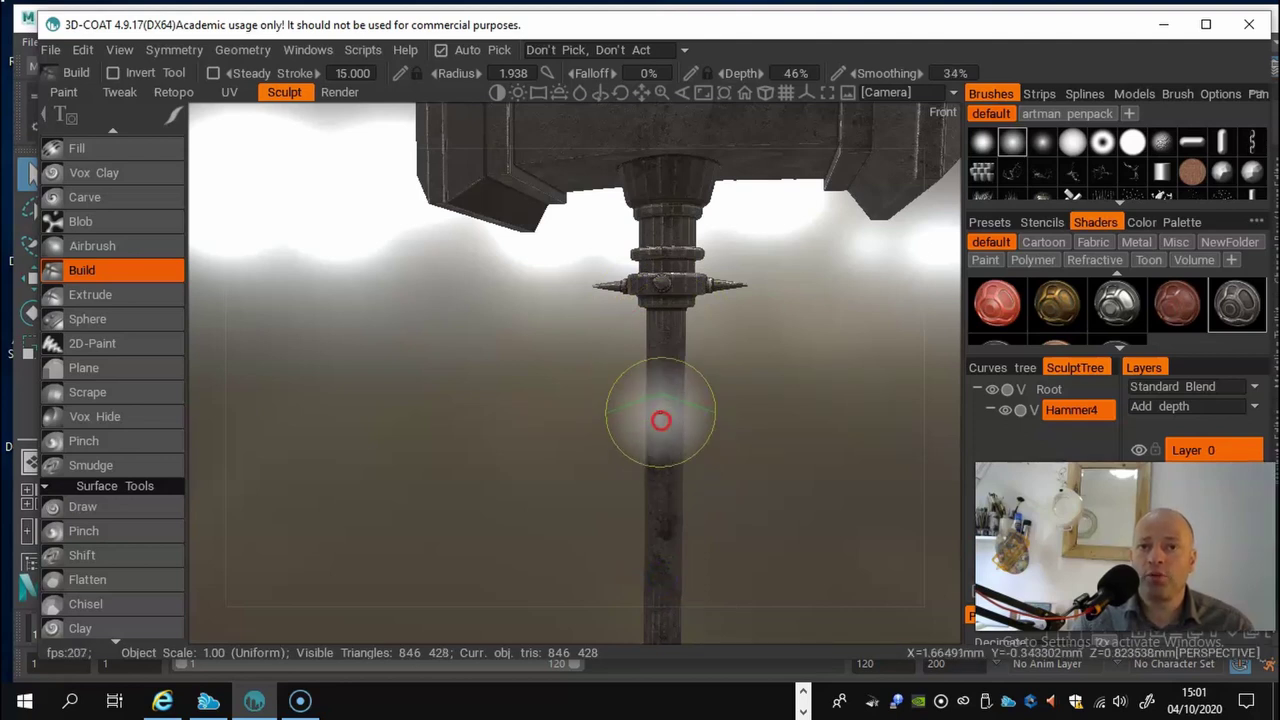
key(ctrl+z)
drag(685, 301, 674, 323)
drag(694, 269, 678, 252)
click(651, 214)
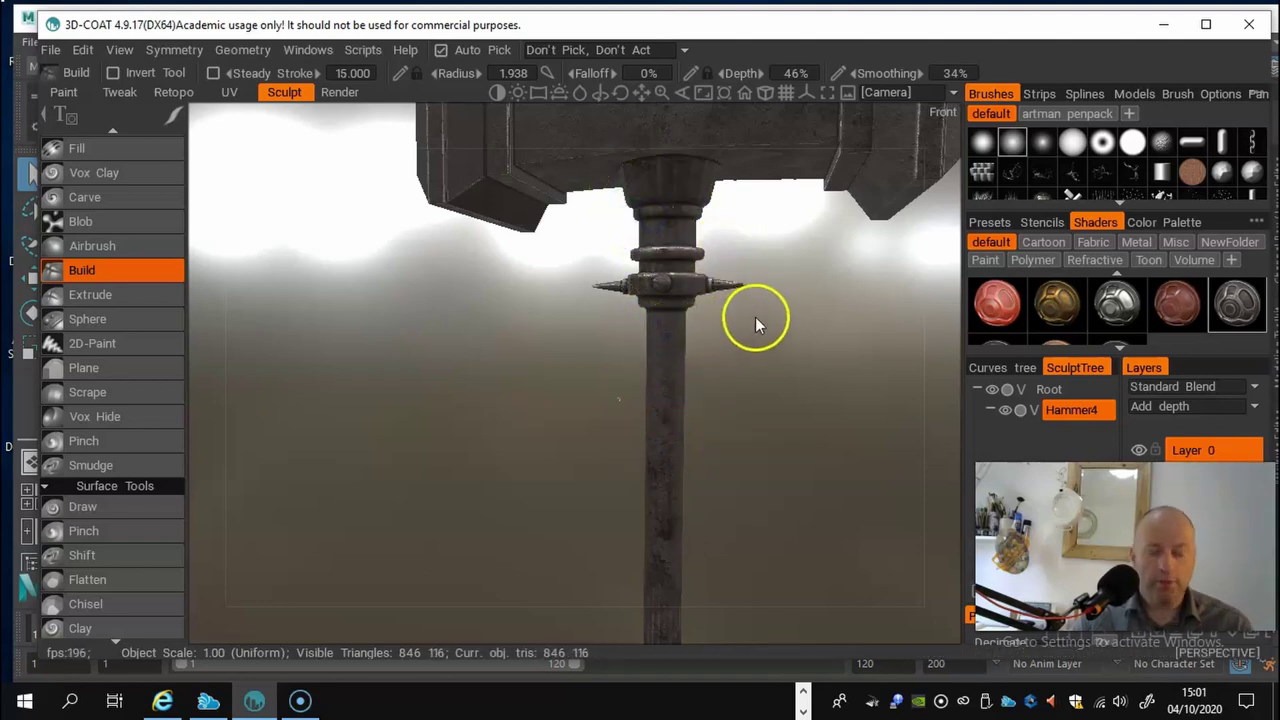
Step: Raise the smoothing to 59%, reduce the brush radius to 1.104 and smooth the hammer's handle and head
drag(756, 319, 622, 345)
middle_drag(622, 345, 604, 396)
drag(604, 396, 594, 263)
middle_drag(594, 263, 600, 546)
drag(600, 546, 773, 399)
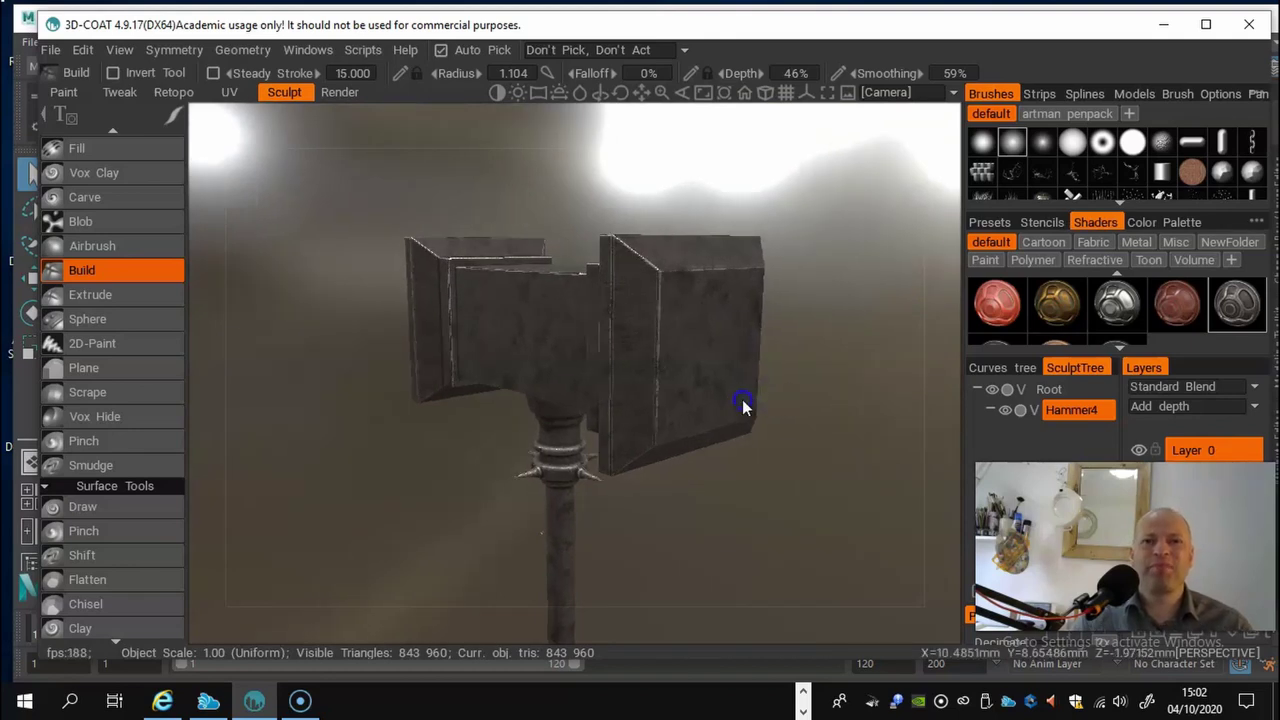
right_drag(743, 405, 709, 408)
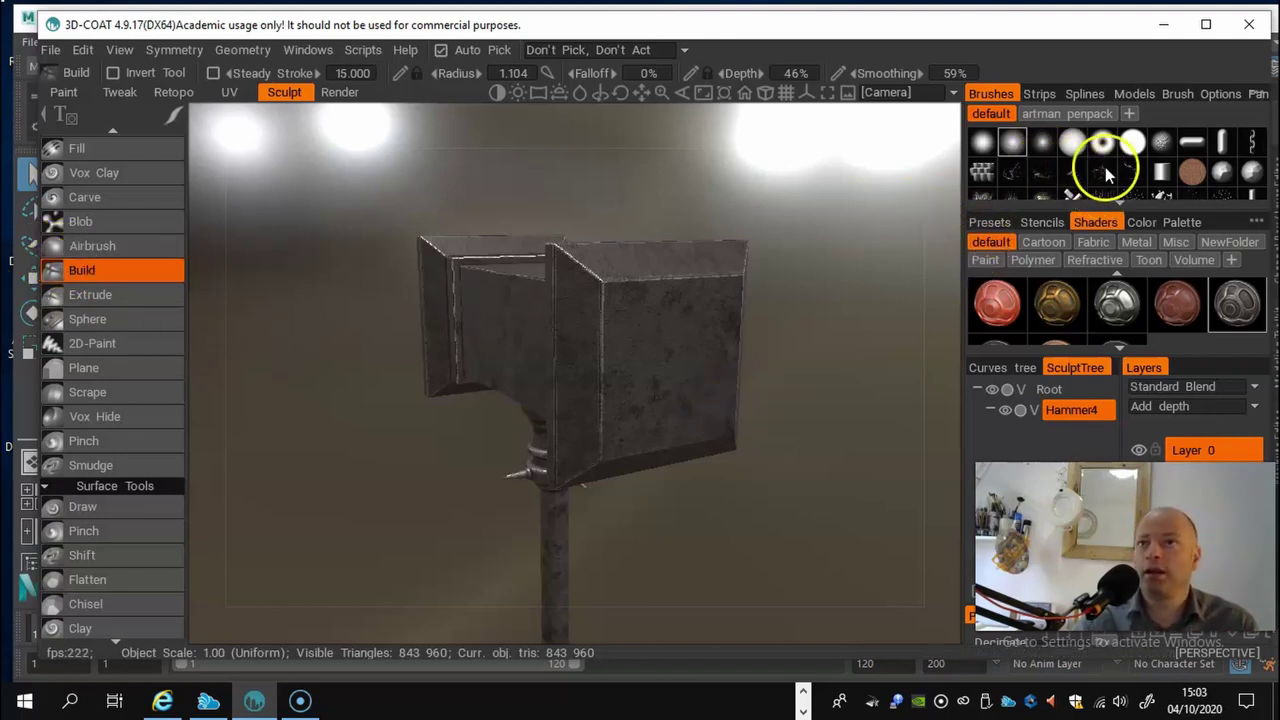
Step: Choose the crack1_brushes_by_hawksmont_007 brush and stamp cracks at 26% depth onto an upper corner of the head's striking block
mouse_move(1103, 170)
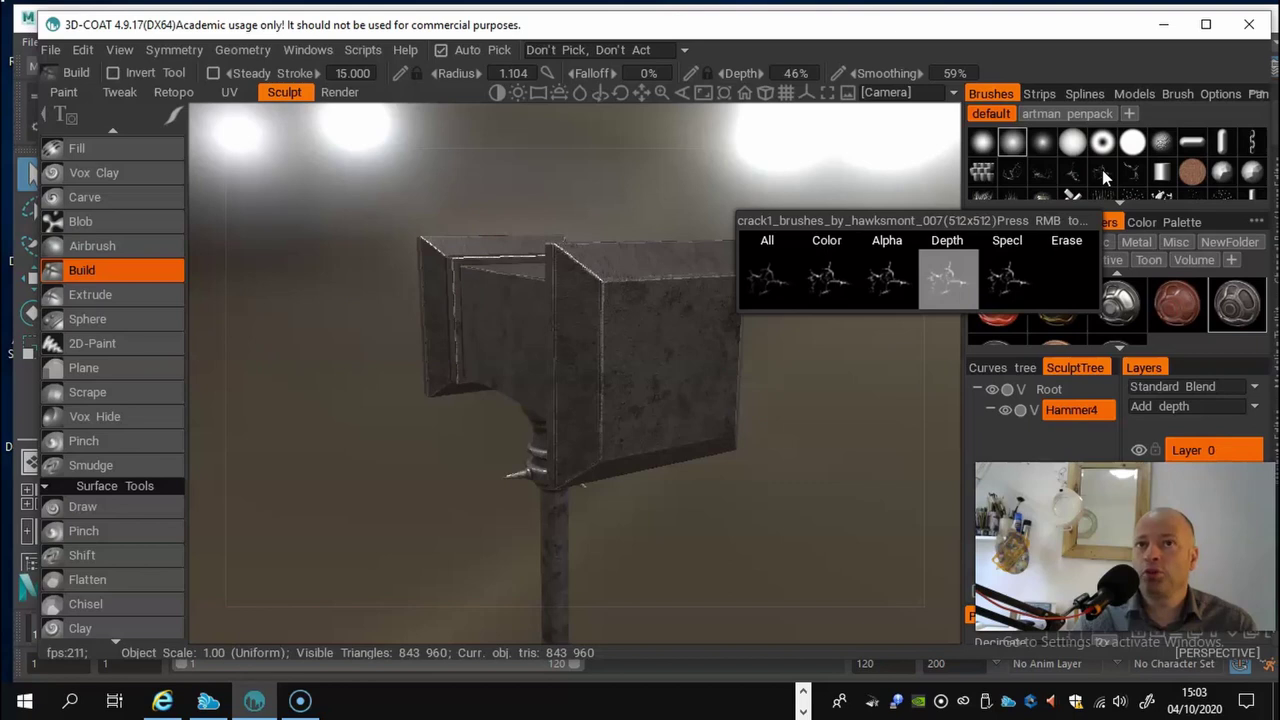
click(1102, 169)
alt+drag(700, 389, 540, 389)
alt+right_drag(540, 389, 570, 388)
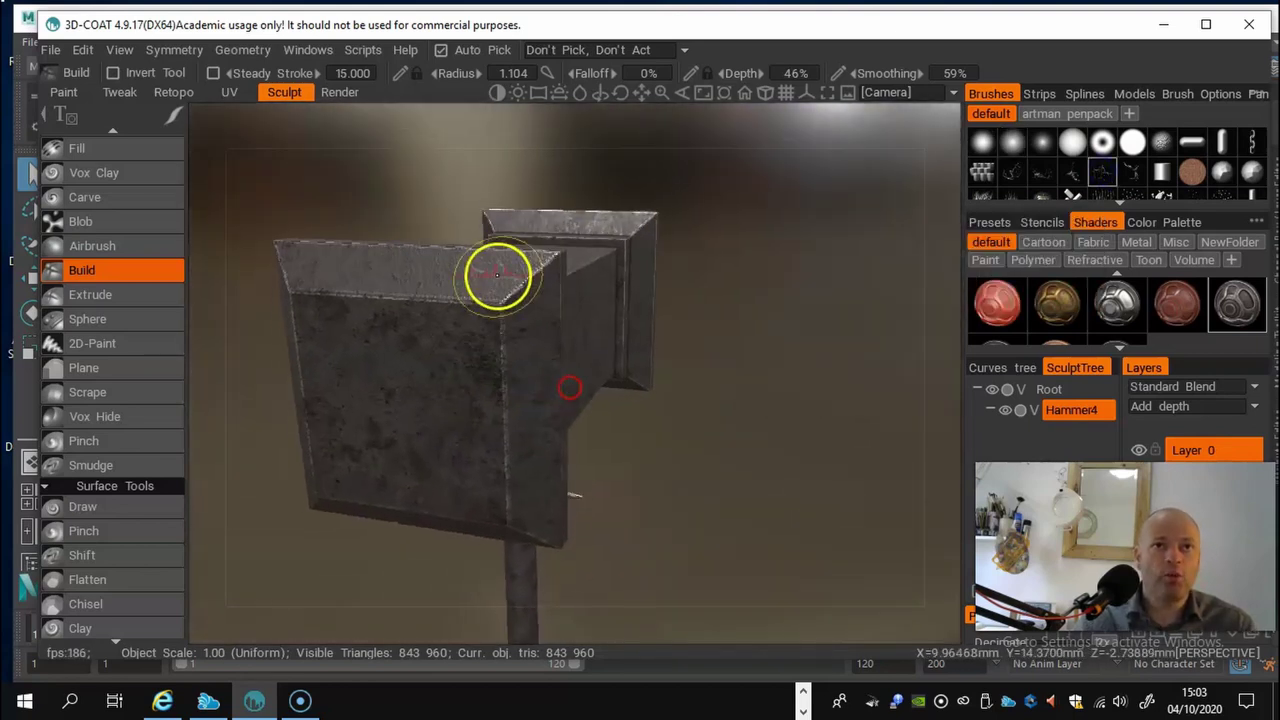
scroll(497, 296, up, 6)
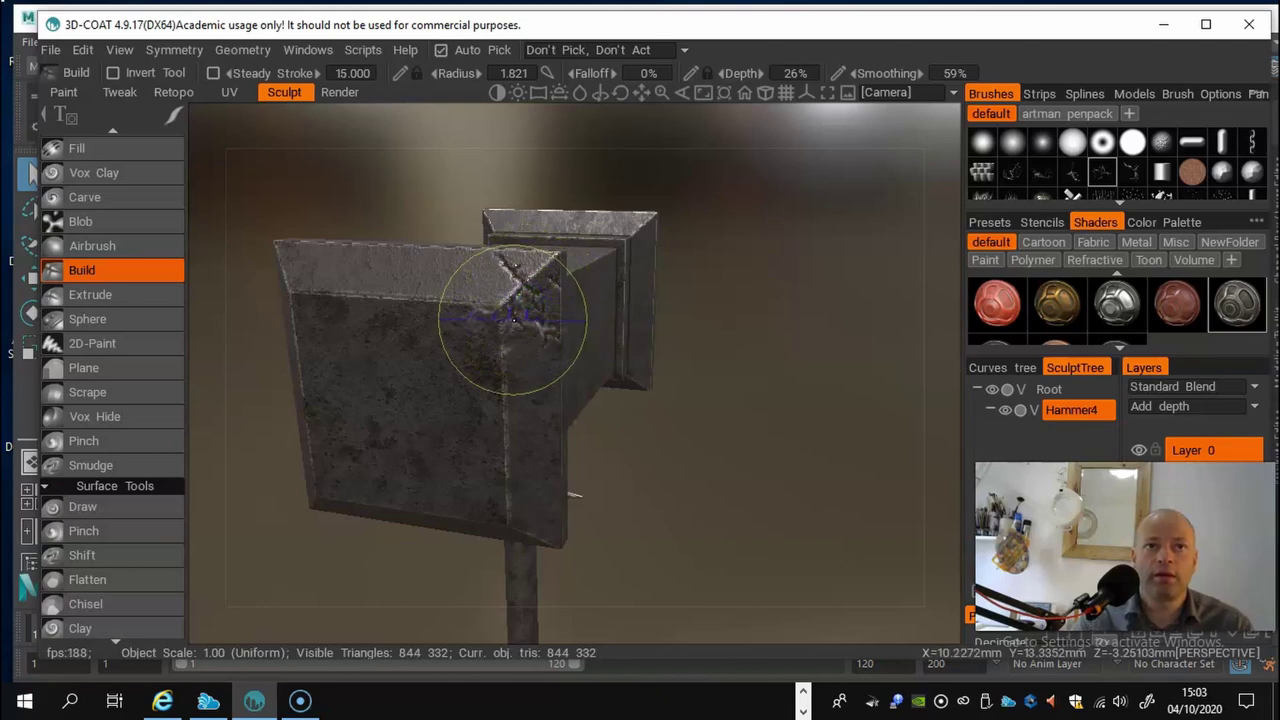
Step: Reduce the depth to 10% and stamp cracks on the striking block's remaining corners and the adjoining head edge
right_drag(489, 352, 554, 346)
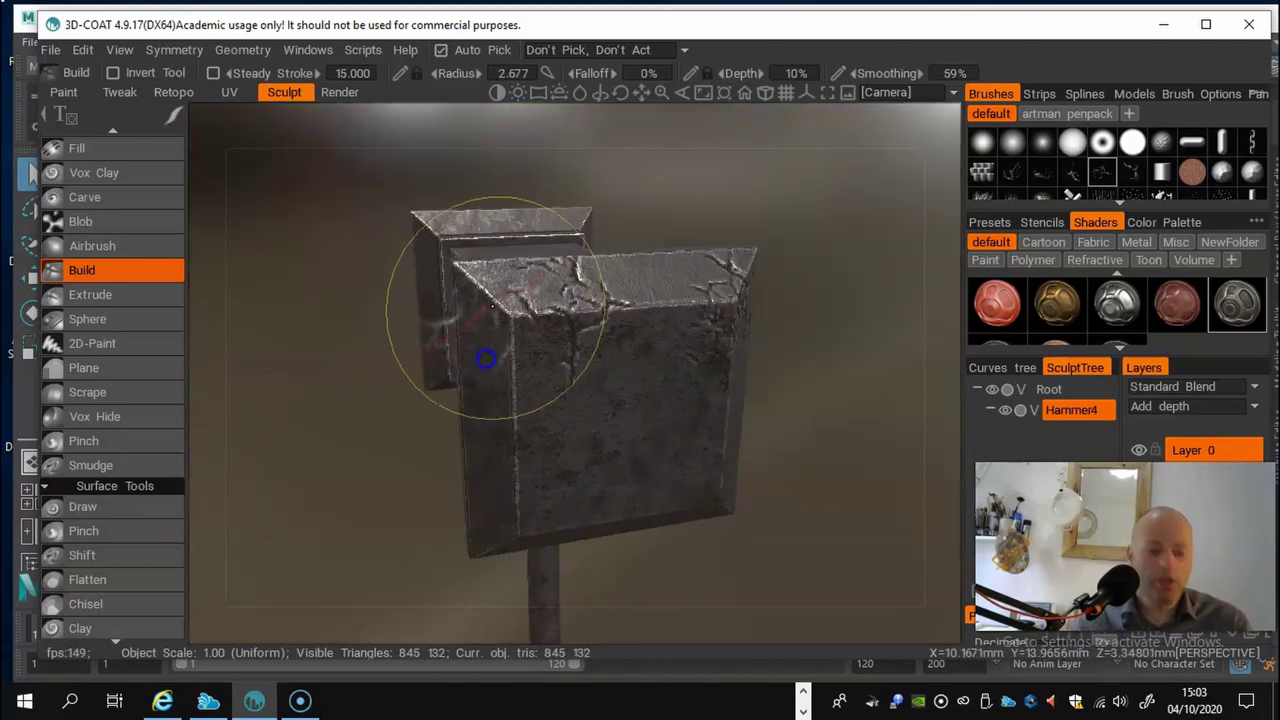
ctrl+click(510, 359)
click(563, 334)
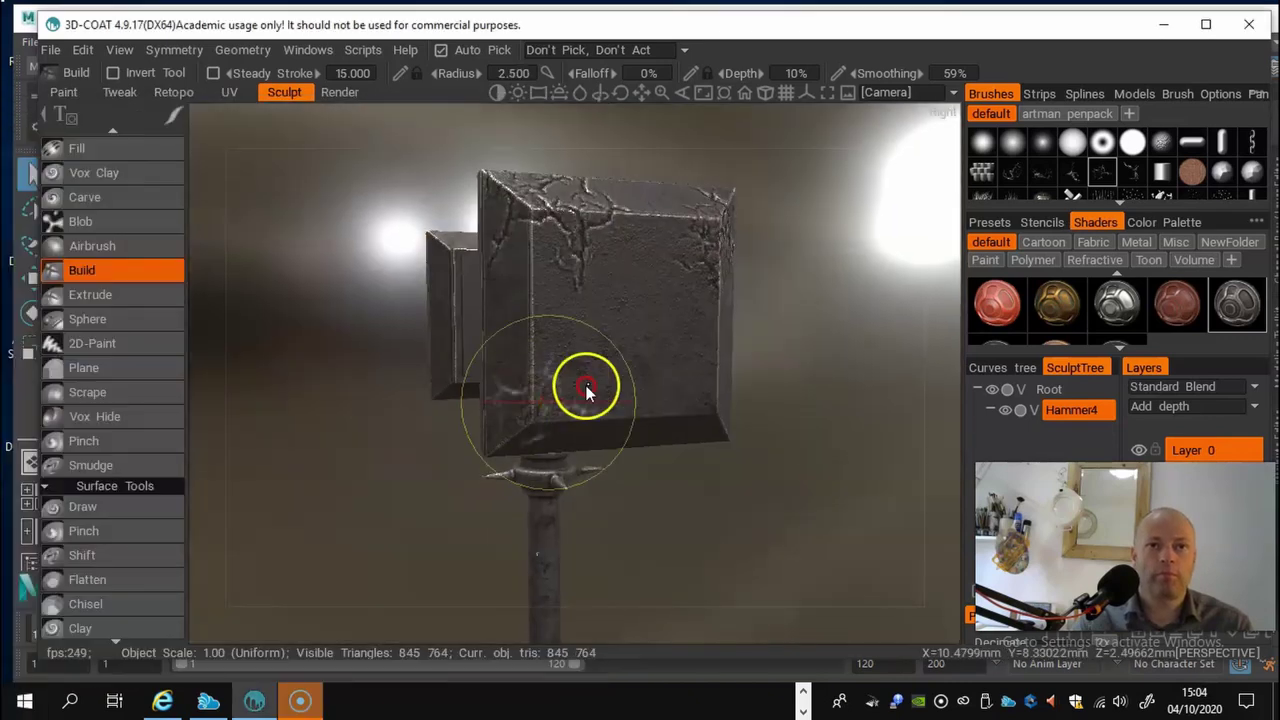
click(692, 371)
click(371, 368)
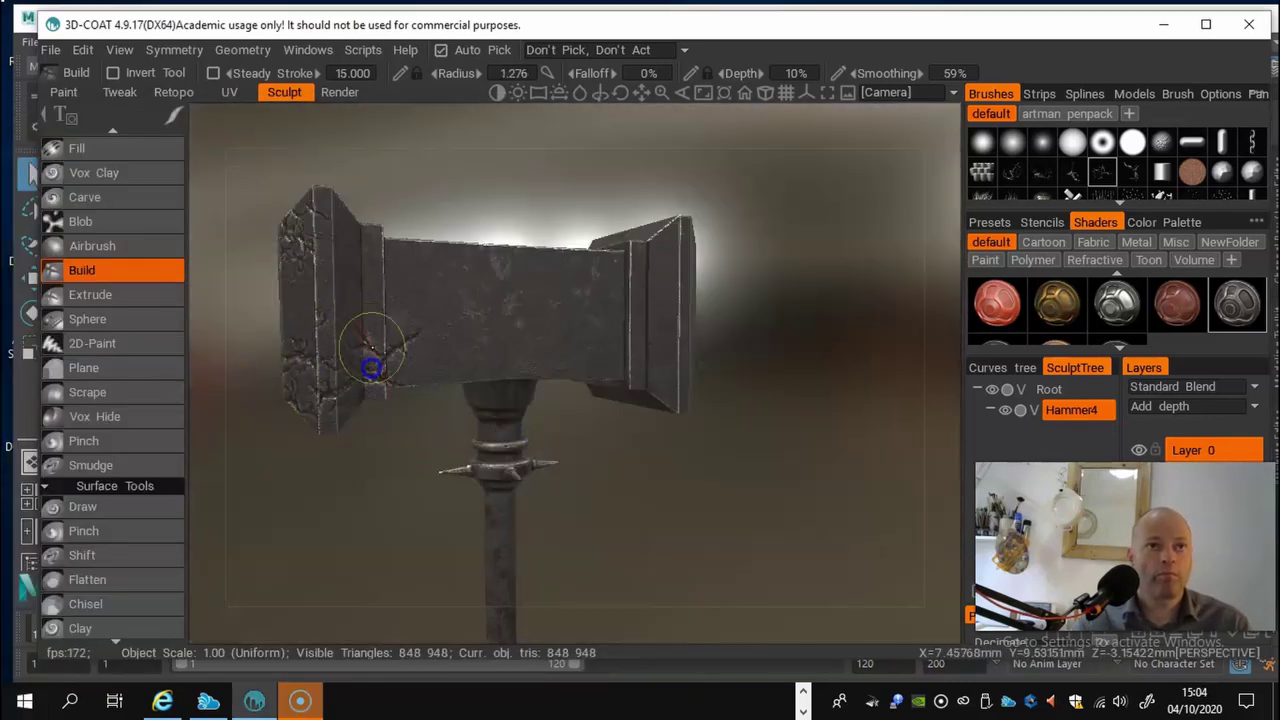
Step: Stamp more crack patterns around the head's sides where the central block meets both end blocks
click(640, 352)
alt+drag(640, 352, 497, 383)
right_drag(480, 383, 503, 383)
click(503, 383)
alt+drag(543, 414, 480, 440)
click(523, 323)
alt+drag(523, 323, 447, 267)
mouse_move(474, 337)
alt+mouse_down()
mouse_move(643, 351)
mouse_move(446, 346)
mouse_move(514, 337)
mouse_move(297, 516)
mouse_move(511, 401)
alt+mouse_up()
click(563, 297)
alt+drag(563, 297, 673, 398)
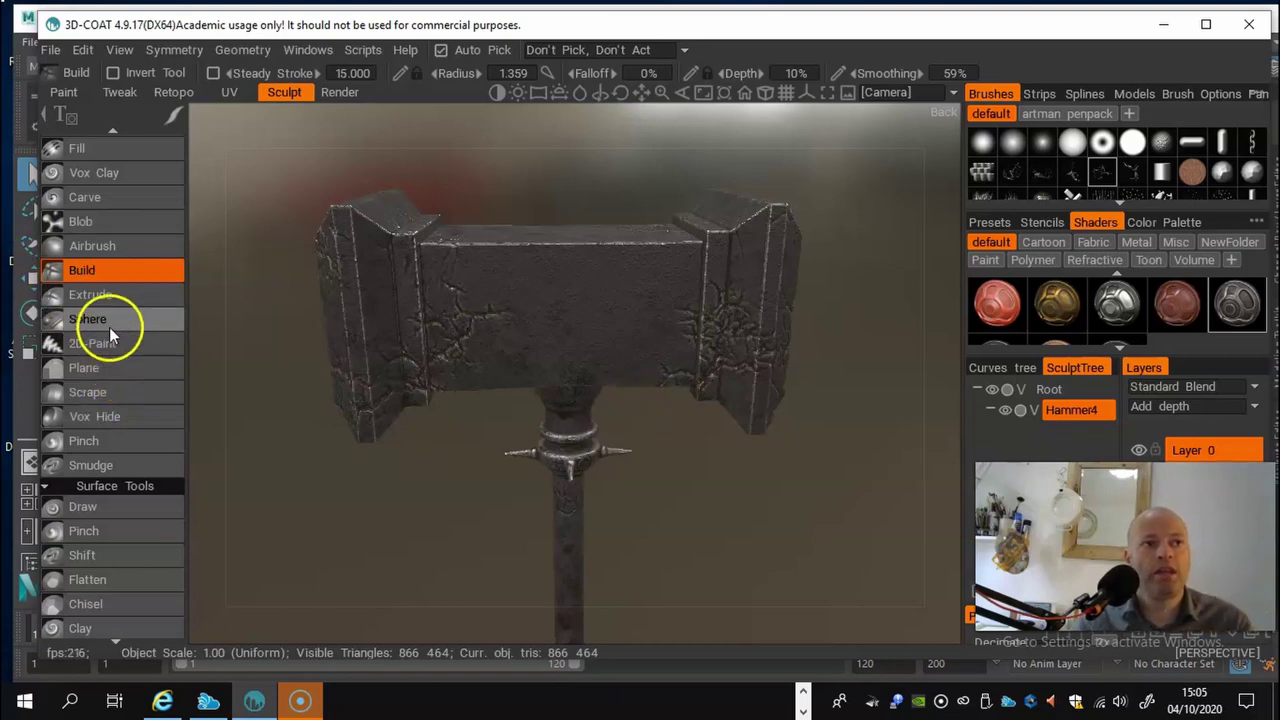
Step: Scrape a chipped flat into the head's long upper edge using the Scrape tool, radius 1.401 and depth 24%
click(114, 393)
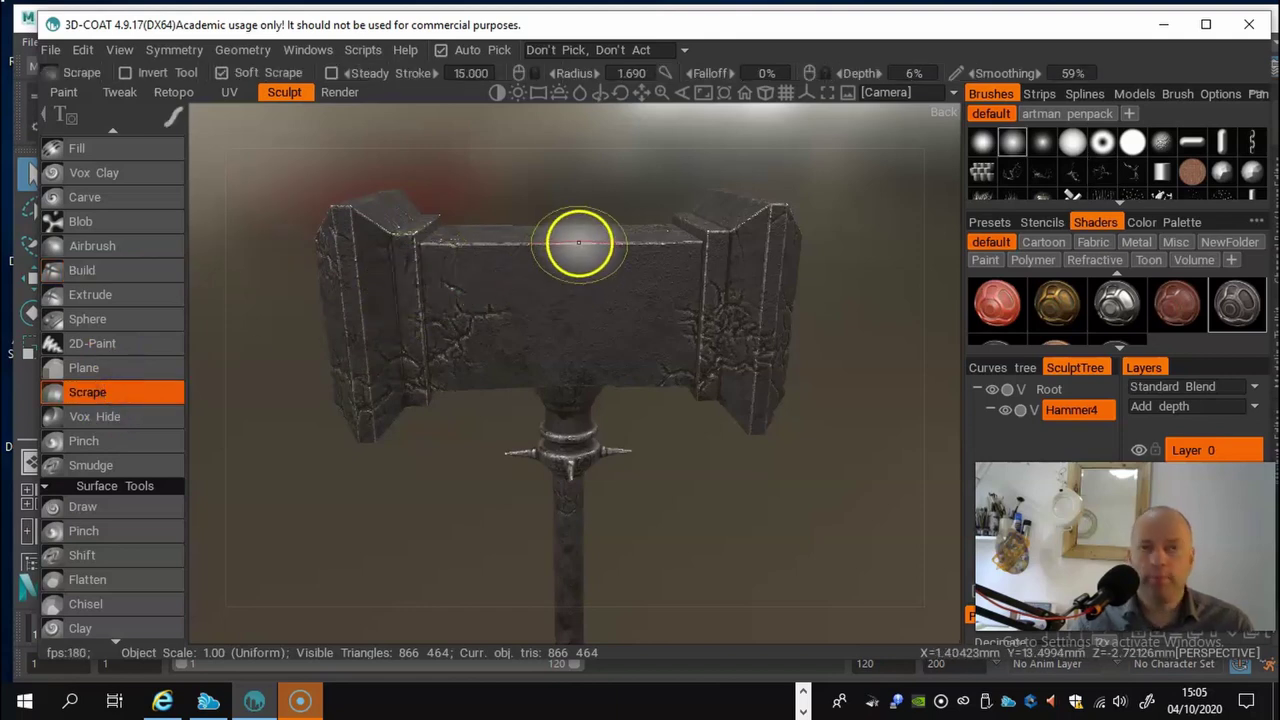
right_drag(563, 286, 643, 358)
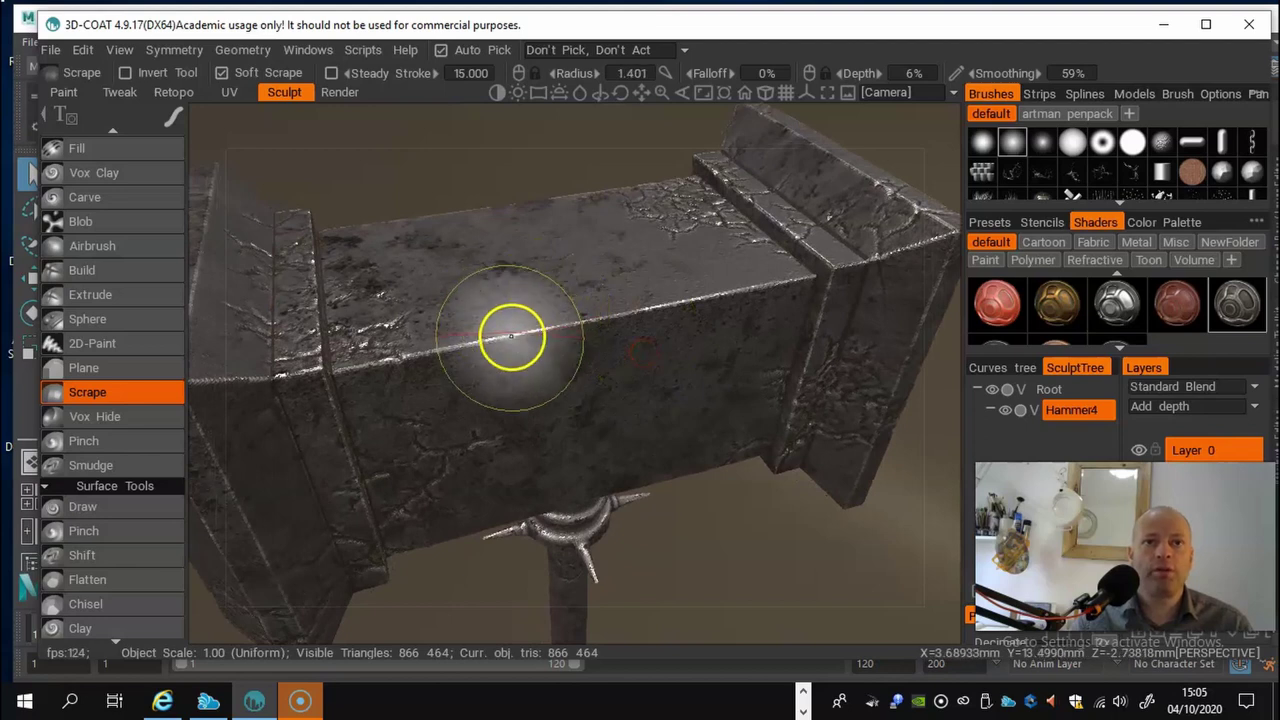
click(520, 338)
click(516, 341)
click(519, 322)
key(plus)
click(582, 324)
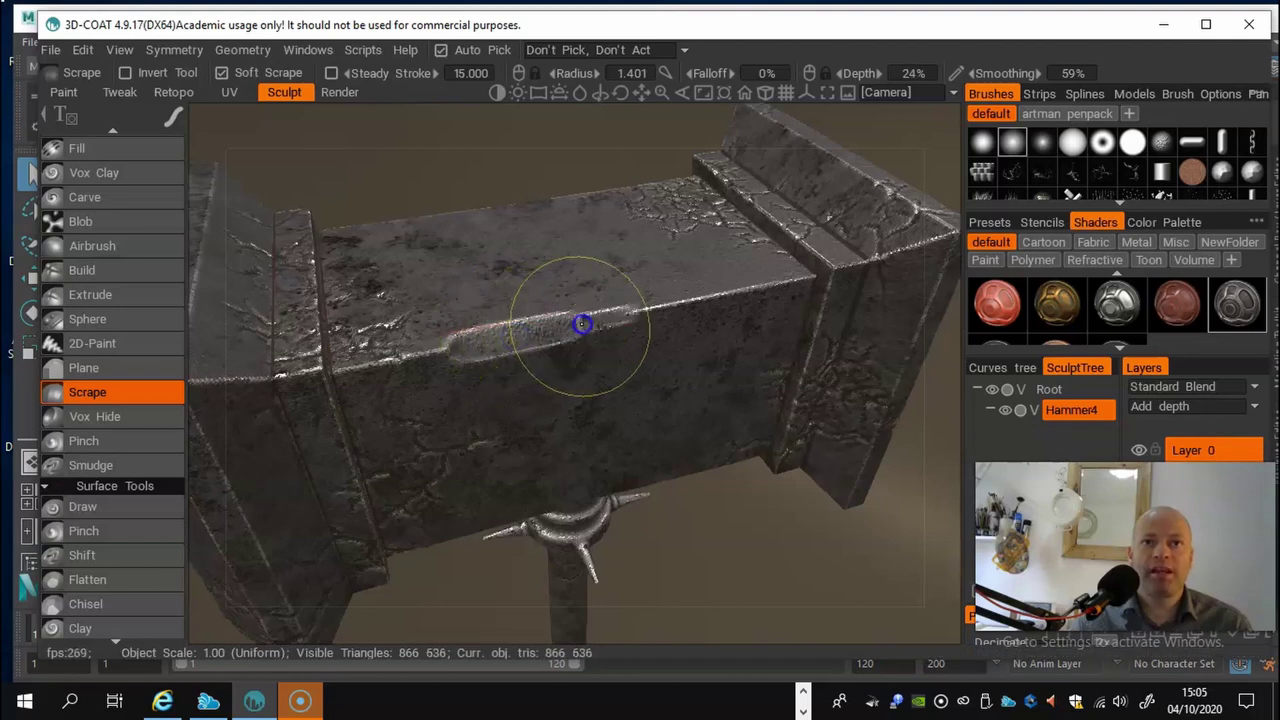
click(460, 357)
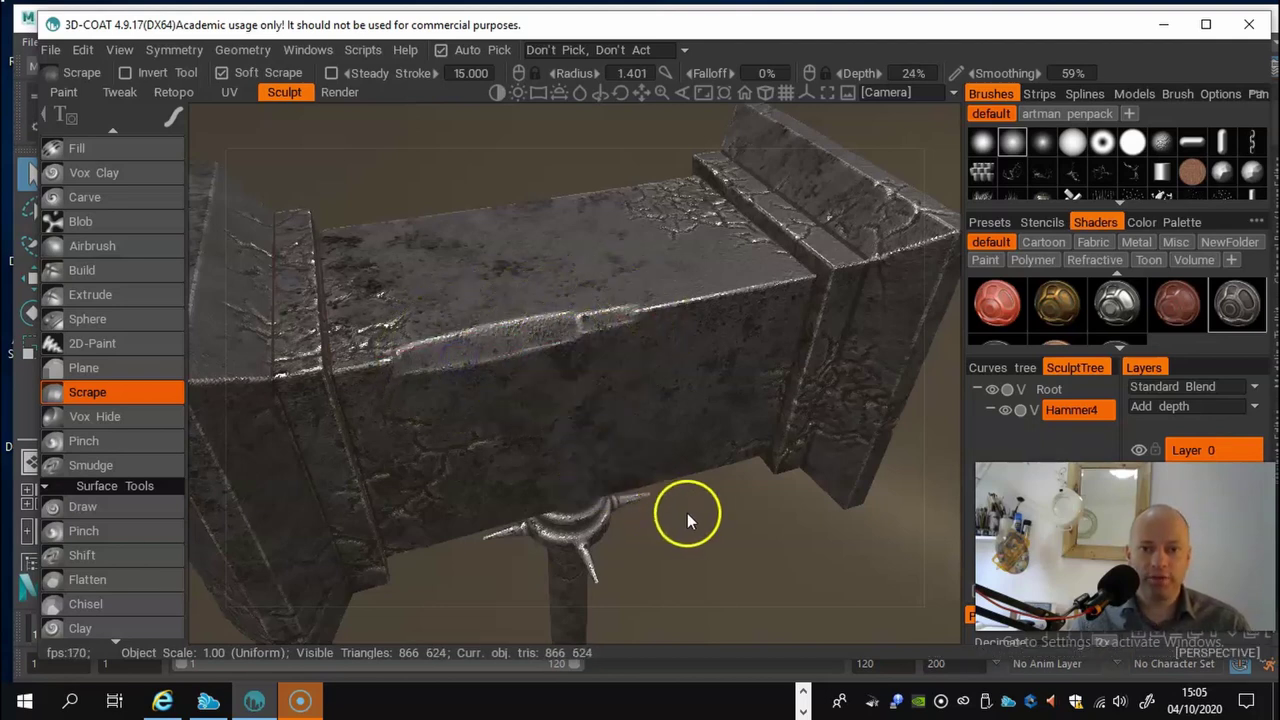
Step: Extend the scraped damage along the head's long upper edge and over the raised band towards the end block
mouse_move(706, 517)
mouse_down()
mouse_move(843, 440)
mouse_move(857, 451)
mouse_move(700, 514)
mouse_up()
mouse_move(500, 357)
mouse_down()
mouse_move(454, 334)
mouse_move(463, 349)
mouse_move(471, 337)
mouse_move(471, 357)
mouse_up()
mouse_move(846, 571)
mouse_down()
mouse_move(826, 446)
mouse_move(869, 421)
mouse_move(829, 471)
mouse_move(657, 522)
mouse_up()
click(686, 336)
drag(797, 367, 772, 346)
drag(700, 558, 578, 577)
mouse_move(716, 426)
mouse_down()
mouse_move(740, 397)
mouse_move(728, 408)
mouse_up()
Step: Bevel the end block's upper corner with Scrape, using brush radii of 0.850 and 1.237
key(bracketleft)
key(bracketleft)
key(bracketleft)
key(bracketleft)
key(bracketleft)
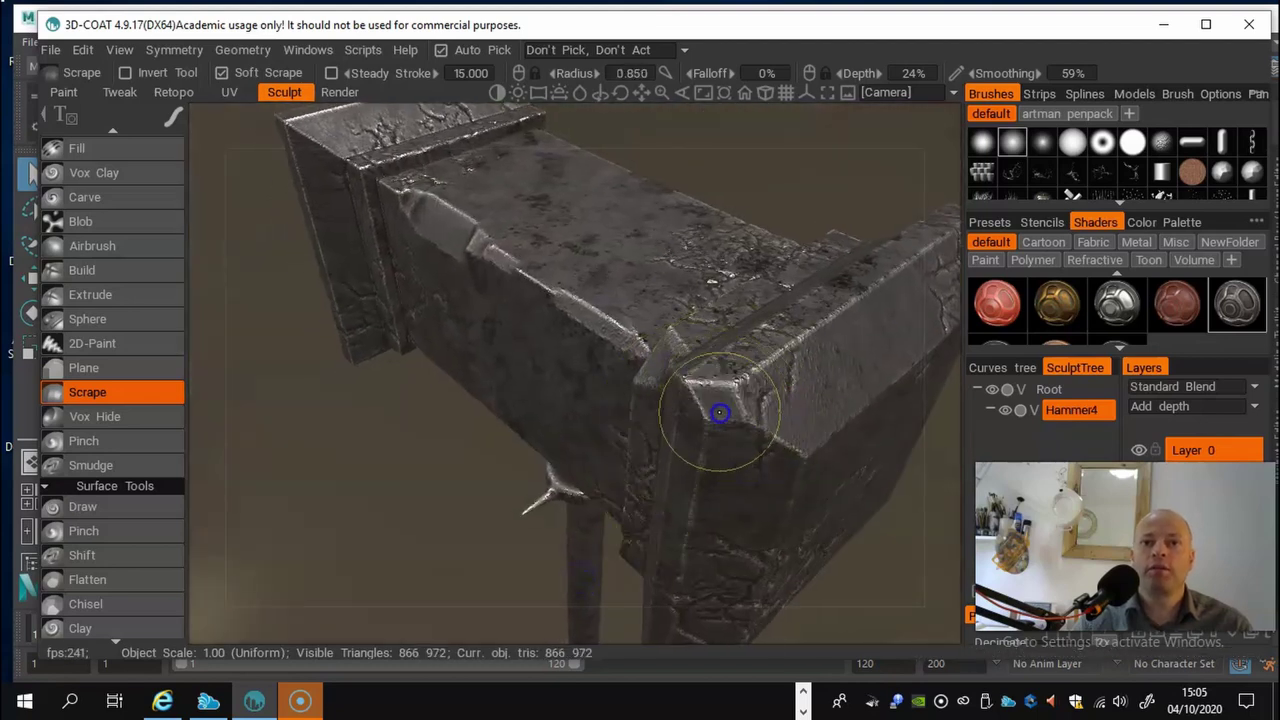
click(729, 398)
key(bracketright)
key(bracketright)
key(bracketright)
key(bracketright)
click(726, 411)
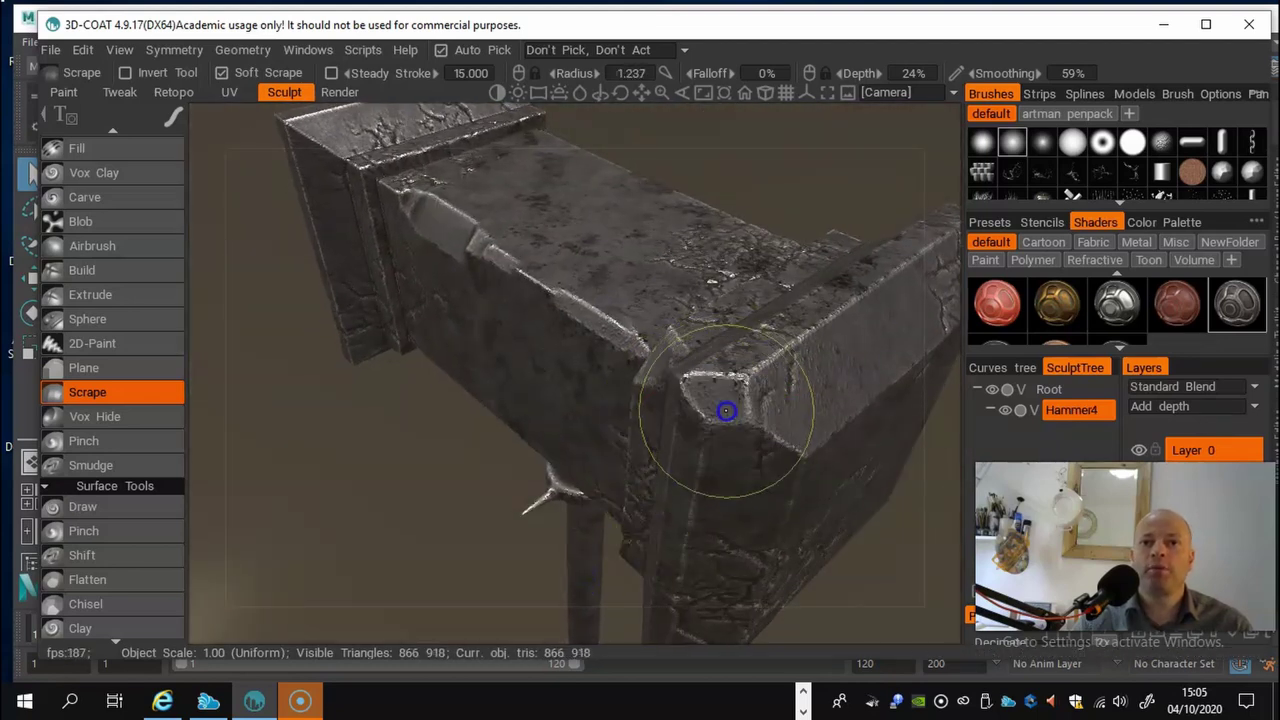
Step: Turn to the other side of the end block and scrape down its sharp upper corner
mouse_move(749, 443)
right_down()
mouse_move(763, 471)
mouse_move(746, 446)
mouse_move(854, 522)
right_up()
mouse_move(900, 561)
mouse_down()
mouse_move(749, 474)
mouse_move(635, 555)
mouse_move(606, 500)
mouse_up()
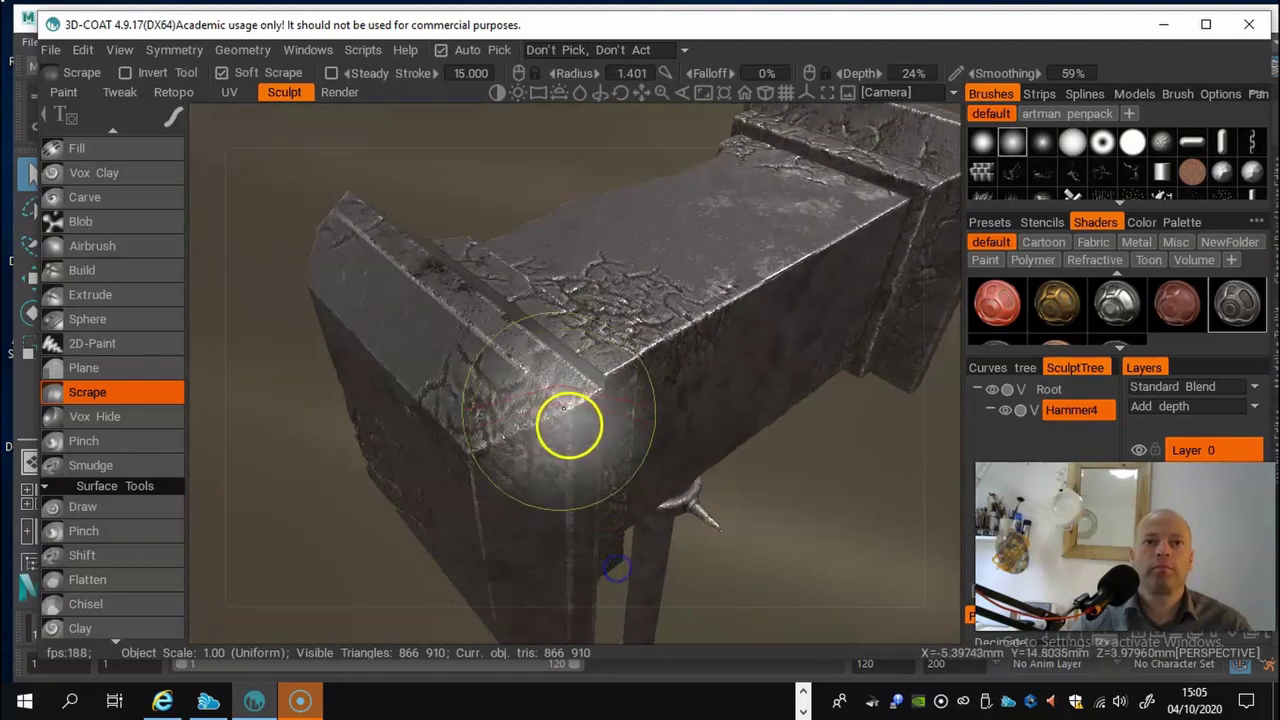
key(bracketleft)
key(bracketleft)
drag(566, 391, 564, 404)
drag(564, 400, 565, 396)
Step: Scrape notches into the head's opposite long upper edge with radius 1.206 and depth 95%
mouse_move(740, 480)
mouse_down()
mouse_move(763, 494)
mouse_move(874, 434)
mouse_move(822, 470)
mouse_move(923, 491)
mouse_up()
drag(631, 354, 623, 351)
mouse_move(346, 391)
mouse_down()
mouse_move(680, 349)
mouse_move(693, 332)
mouse_move(754, 511)
mouse_move(614, 491)
mouse_move(543, 326)
mouse_move(281, 341)
mouse_move(543, 497)
mouse_move(657, 360)
mouse_move(386, 266)
mouse_move(368, 300)
mouse_move(806, 349)
mouse_move(351, 374)
mouse_move(663, 457)
mouse_move(505, 314)
mouse_move(517, 423)
mouse_move(671, 457)
mouse_move(523, 420)
mouse_up()
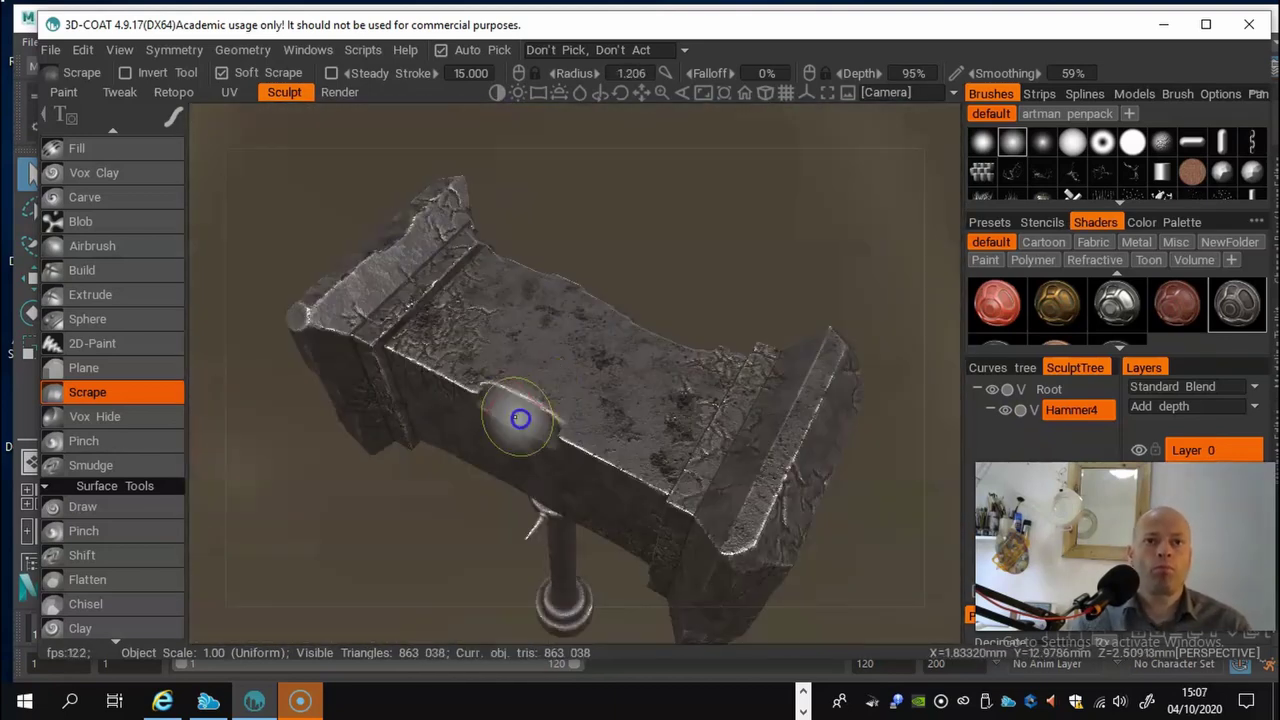
drag(345, 496, 582, 427)
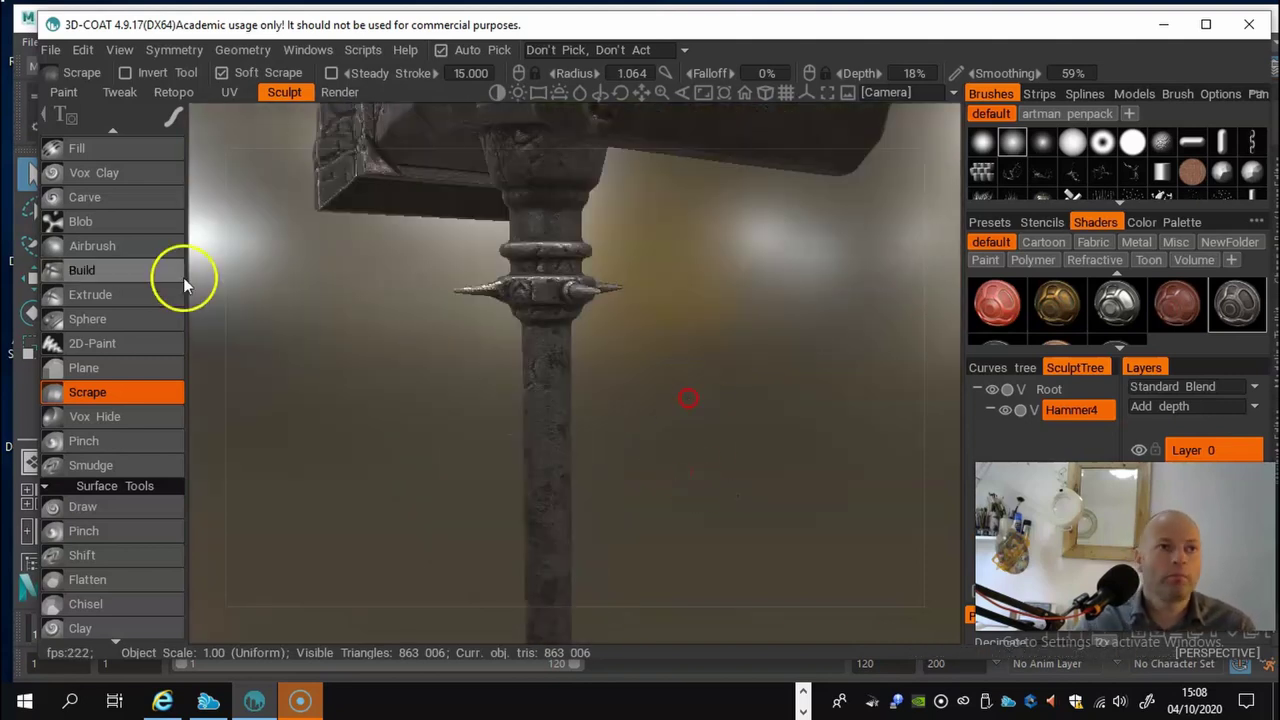
Step: Try the Clay surface tool on the worn patch of the handle below the spiked collar
scroll(105, 292, down, 5)
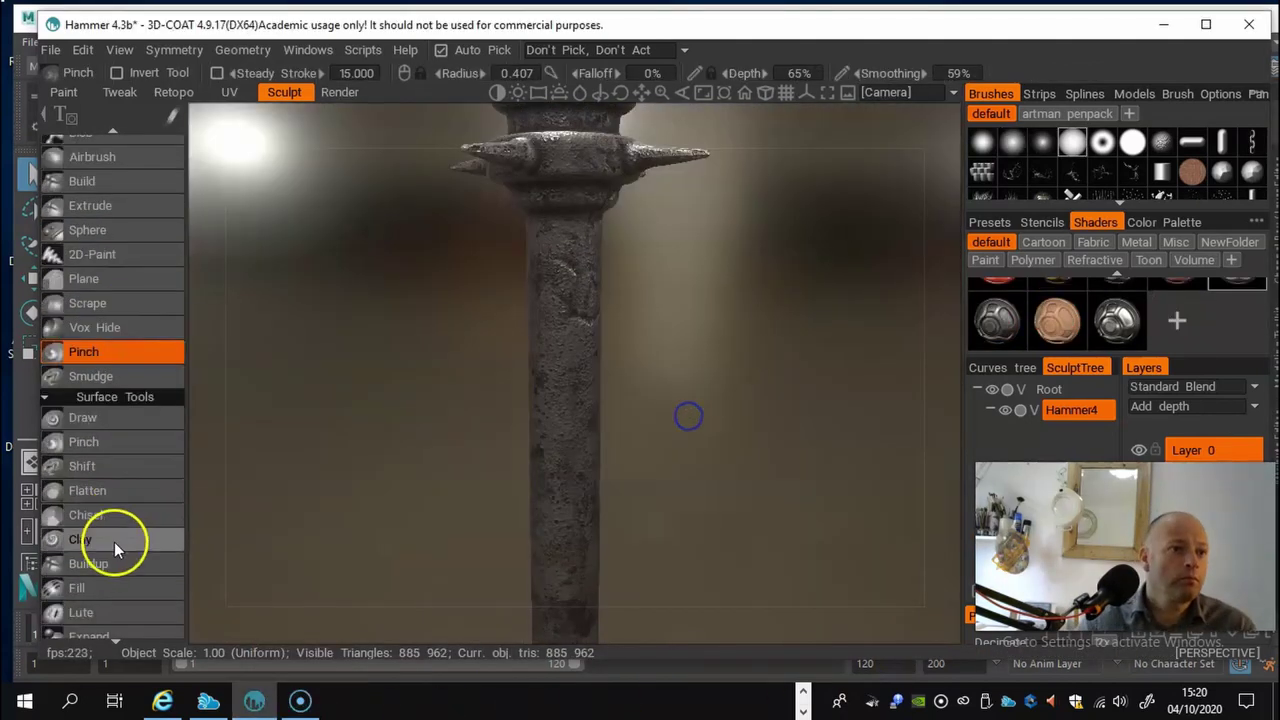
click(115, 549)
drag(558, 258, 591, 326)
drag(654, 366, 602, 395)
Step: Try the Rapid surface tool on the upper handle with radius 0.638 and depth 10%
scroll(107, 539, down, 3)
click(84, 494)
mouse_move(520, 334)
mouse_down()
mouse_move(517, 483)
mouse_move(502, 431)
mouse_move(531, 316)
mouse_up()
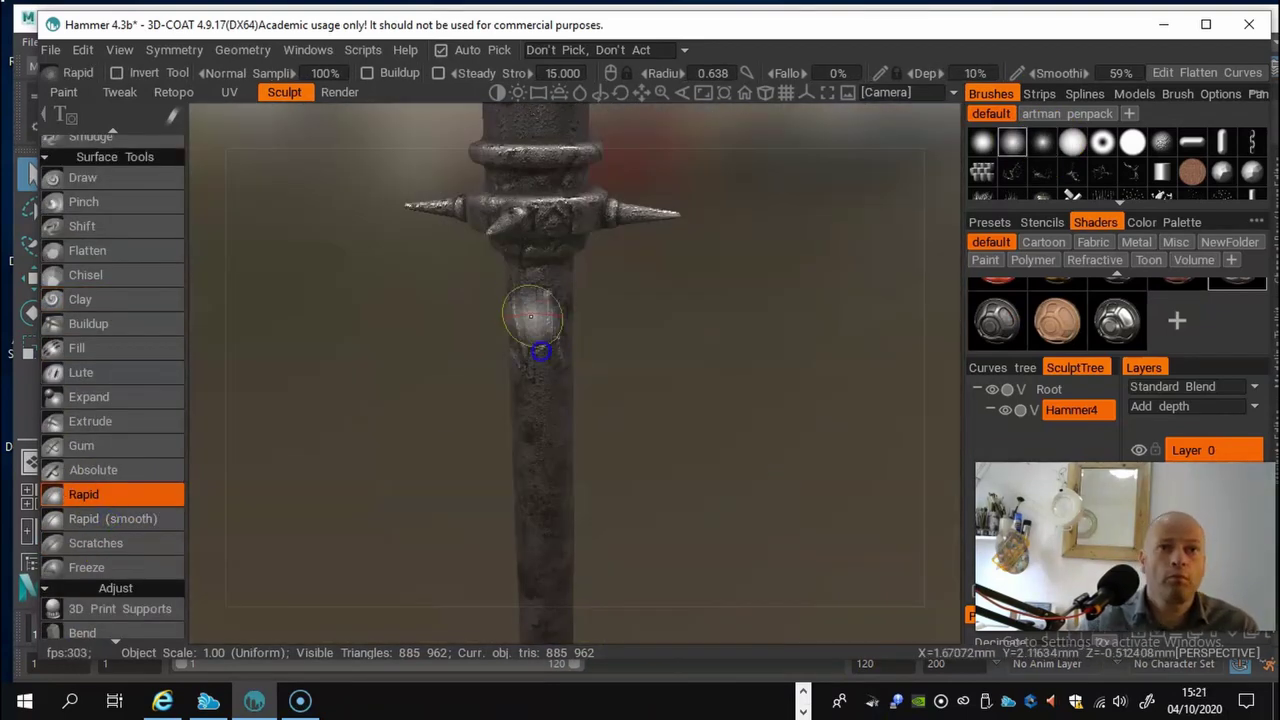
mouse_move(549, 383)
alt+right_down()
mouse_move(496, 226)
mouse_move(571, 446)
alt+right_up()
alt+drag(571, 446, 606, 463)
Step: Try the Gum surface tool on the back of the upper handle with radius 0.538 and depth 3%
click(82, 445)
alt+right_drag(557, 380, 522, 304)
mouse_move(522, 304)
mouse_down()
mouse_move(485, 232)
mouse_move(557, 414)
mouse_move(557, 452)
mouse_up()
scroll(540, 360, down, 3)
right_drag(542, 321, 547, 328)
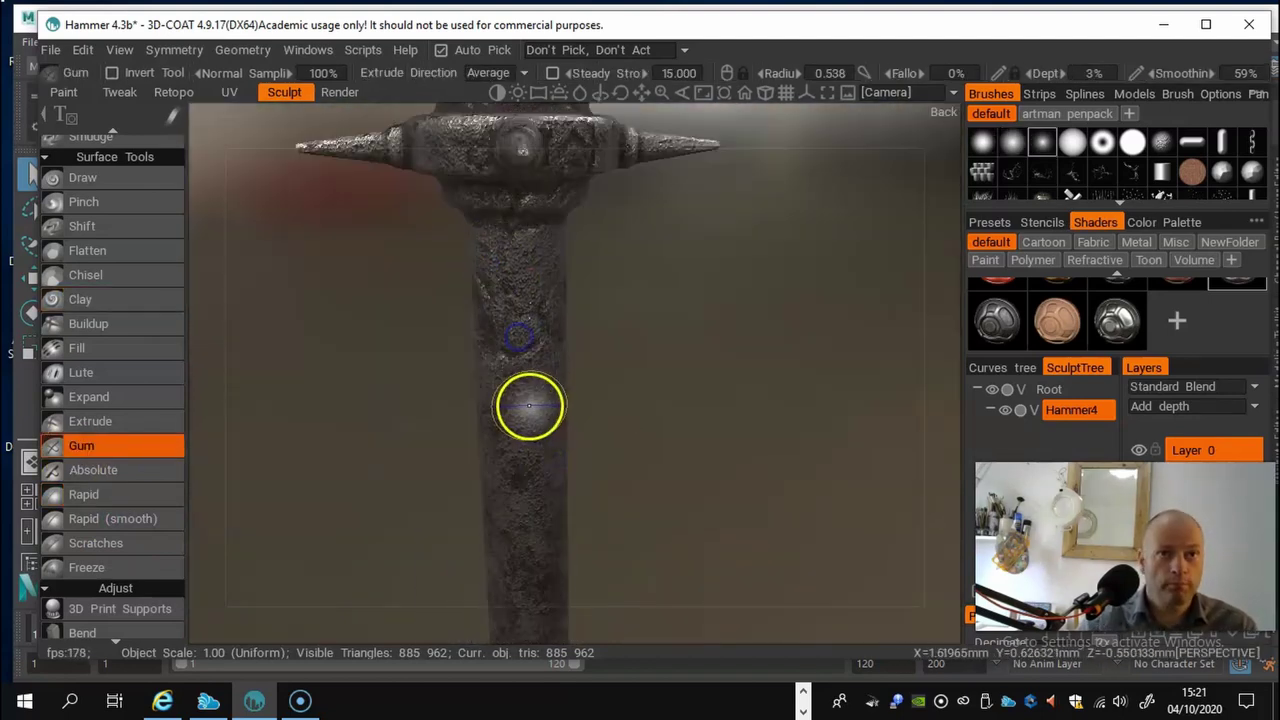
scroll(120, 451, down, 3)
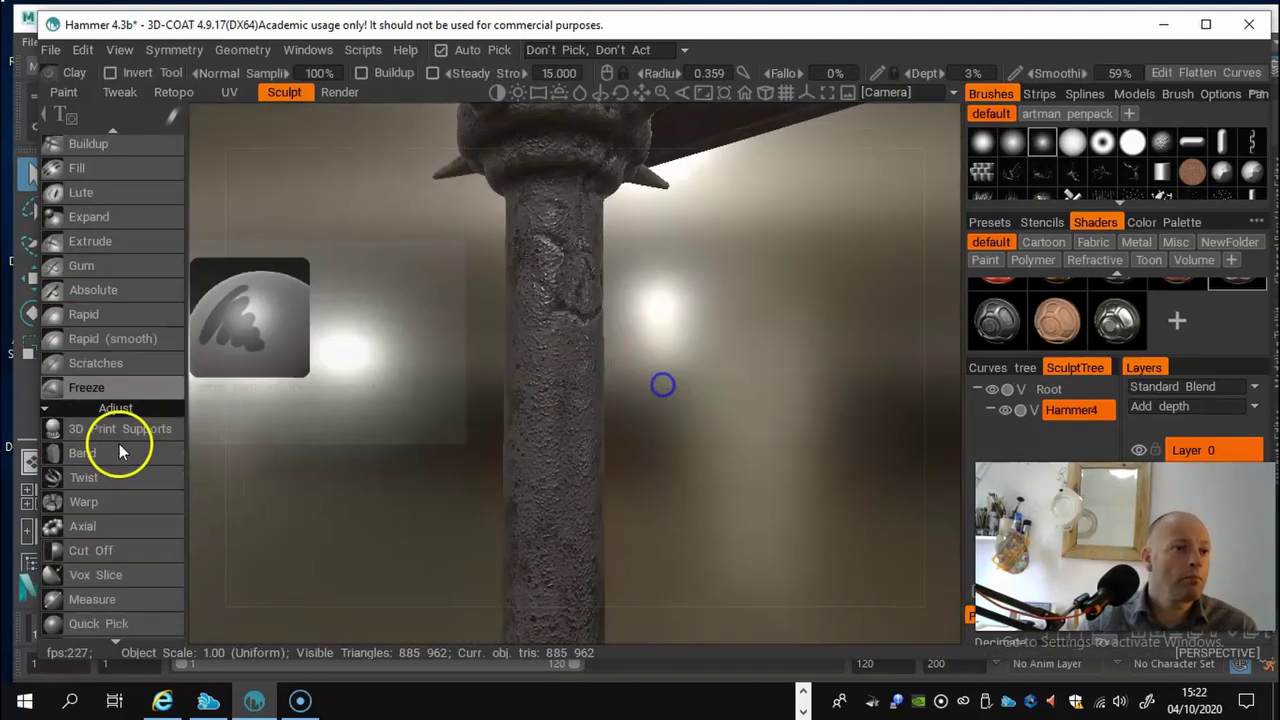
Step: Build up the handle surface below the spiked collar using the Build tool with radius 0.365 and depth 27%
scroll(121, 400, up, 8)
click(125, 240)
mouse_move(550, 274)
alt+mouse_down()
mouse_move(666, 429)
mouse_move(523, 380)
mouse_move(646, 490)
mouse_move(577, 503)
mouse_move(457, 426)
mouse_move(531, 454)
mouse_move(586, 514)
mouse_move(603, 514)
alt+mouse_up()
alt+right_drag(603, 514, 540, 369)
alt+right_drag(679, 459, 670, 340)
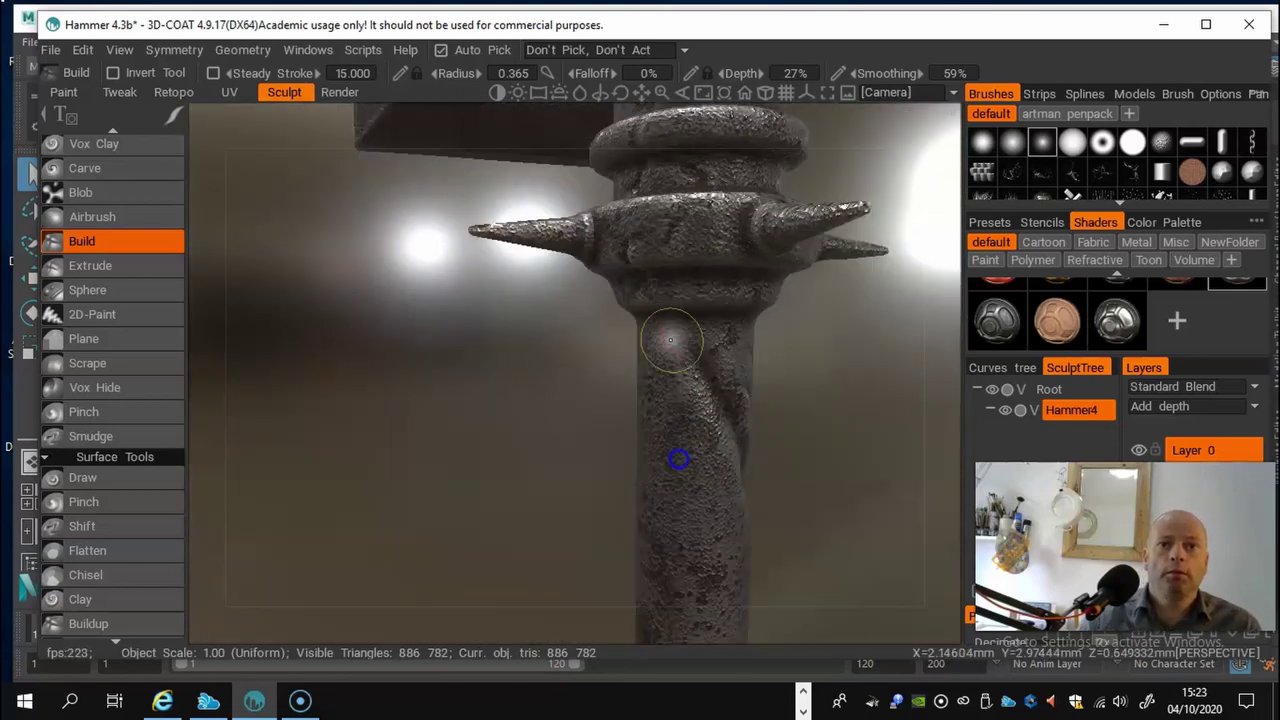
alt+drag(670, 340, 528, 452)
drag(602, 430, 471, 374)
Step: Examine the sculpted hammer from the front, sides and back
right_drag(471, 374, 614, 406)
drag(614, 406, 532, 425)
right_drag(532, 427, 640, 492)
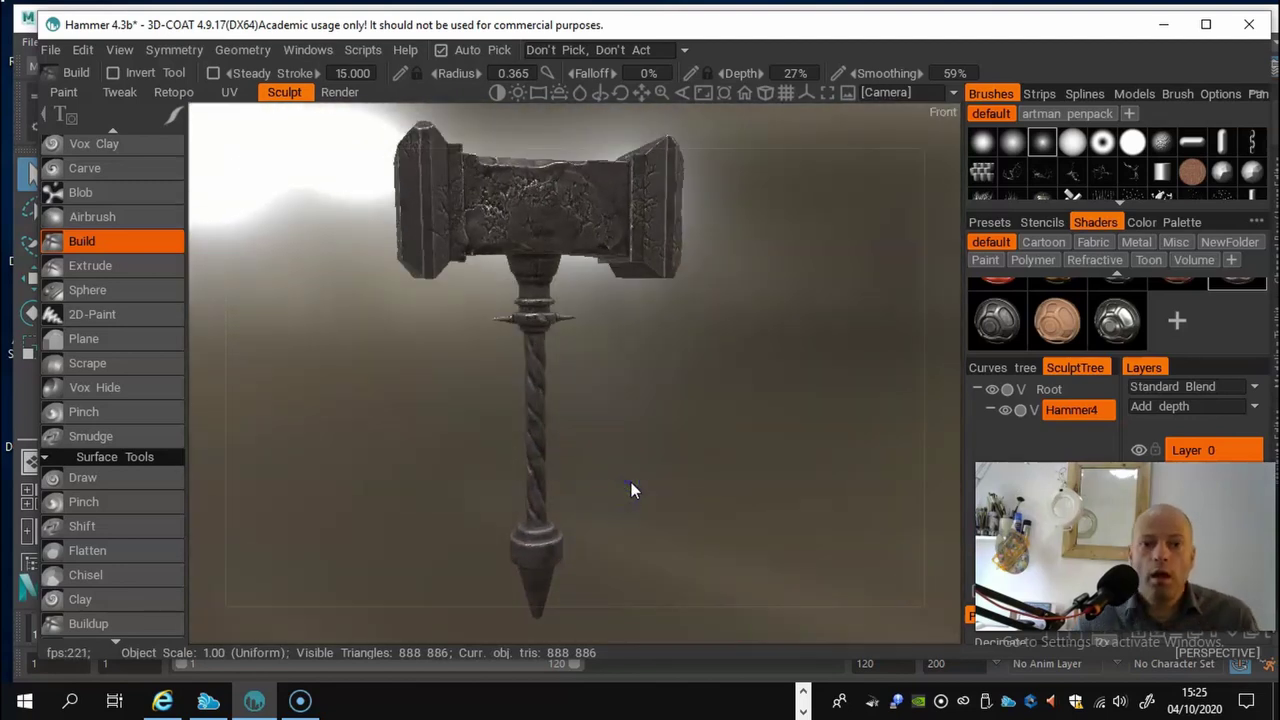
drag(631, 485, 386, 494)
right_drag(388, 497, 530, 497)
drag(530, 491, 592, 499)
mouse_move(592, 499)
right_down()
mouse_move(404, 457)
mouse_move(593, 488)
right_up()
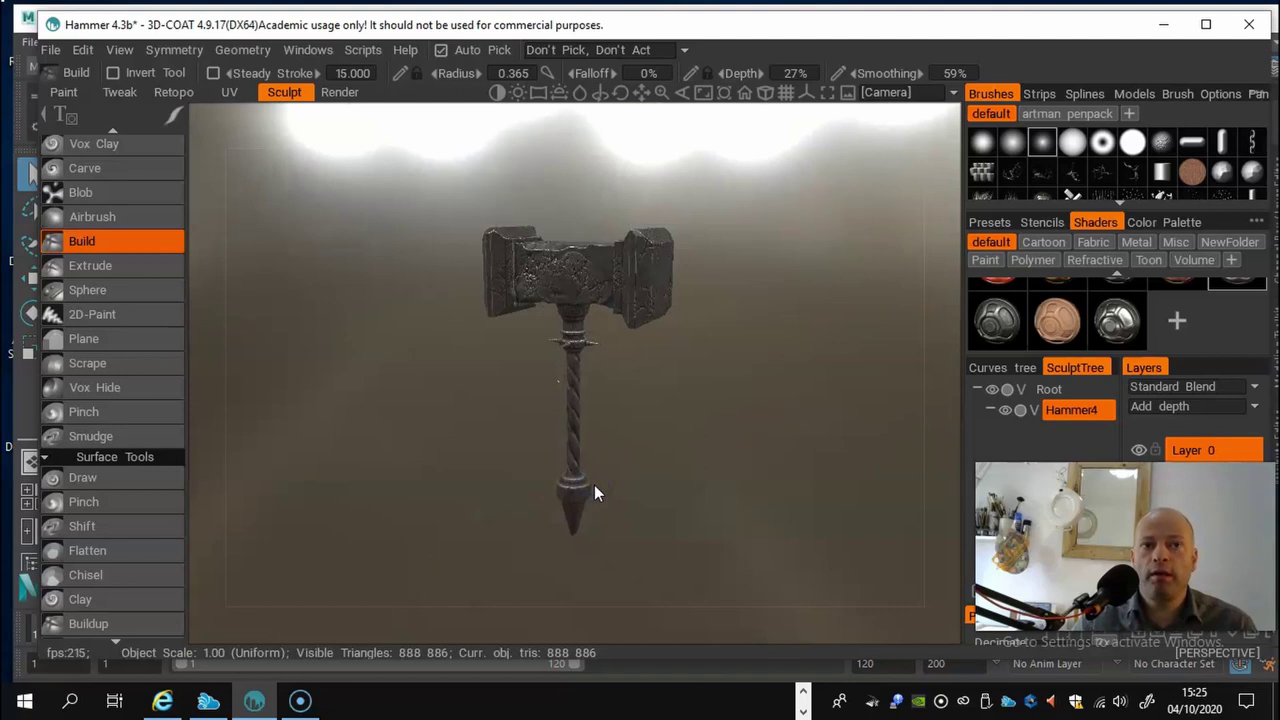
right_drag(594, 488, 645, 522)
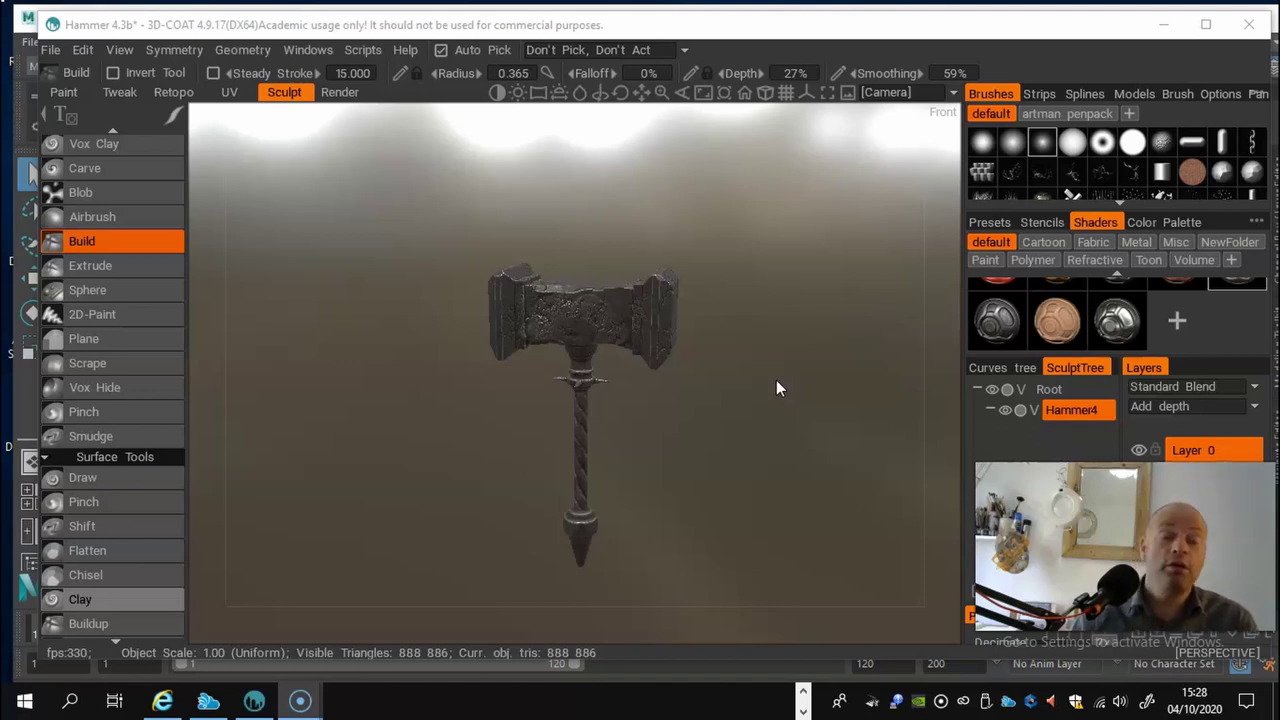
click(748, 403)
click(590, 343)
drag(696, 399, 843, 400)
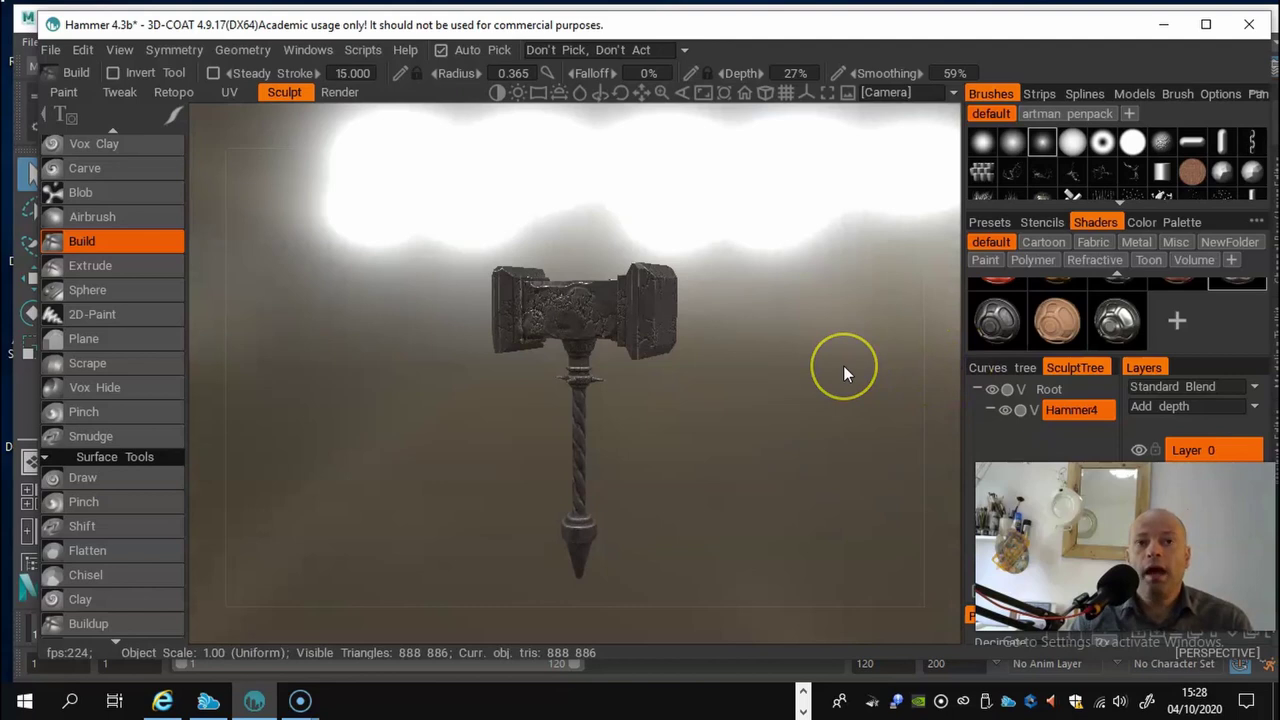
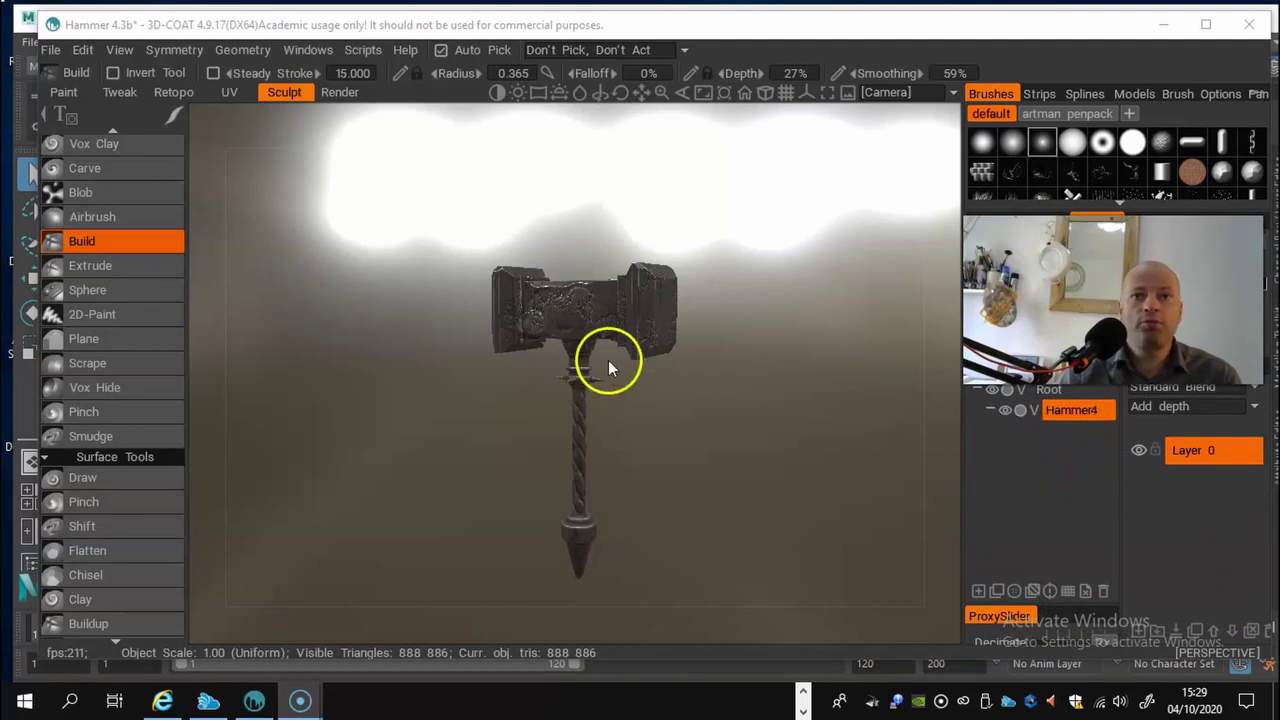
click(621, 405)
right_drag(652, 420, 840, 386)
drag(840, 386, 343, 437)
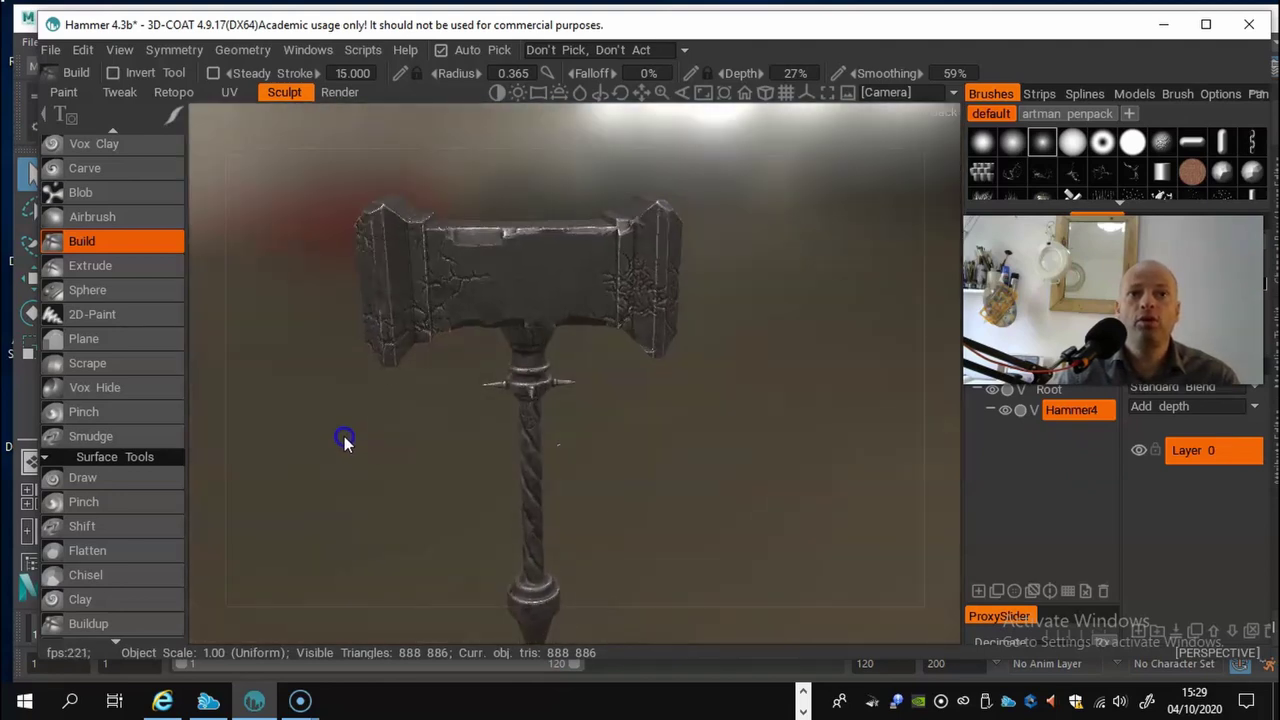
Step: Open the standard AUTOPO parameters for the Hammer4 volume
mouse_move(1077, 420)
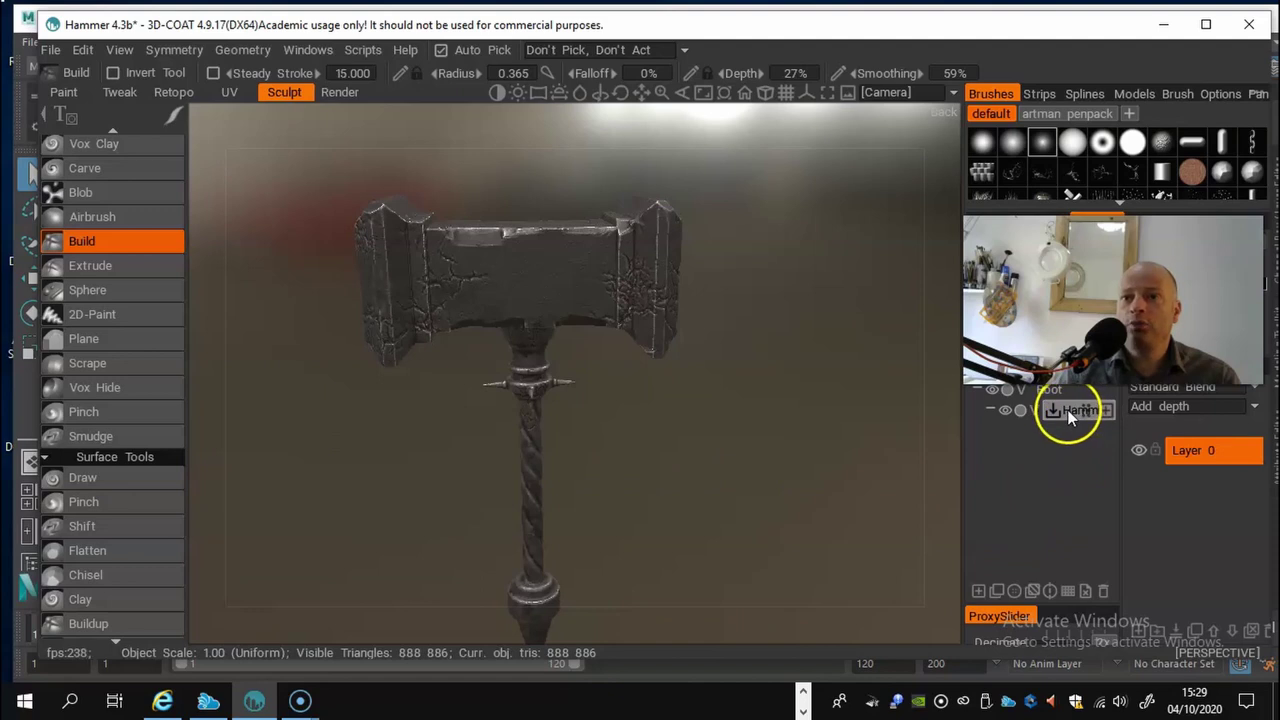
right_click(1068, 410)
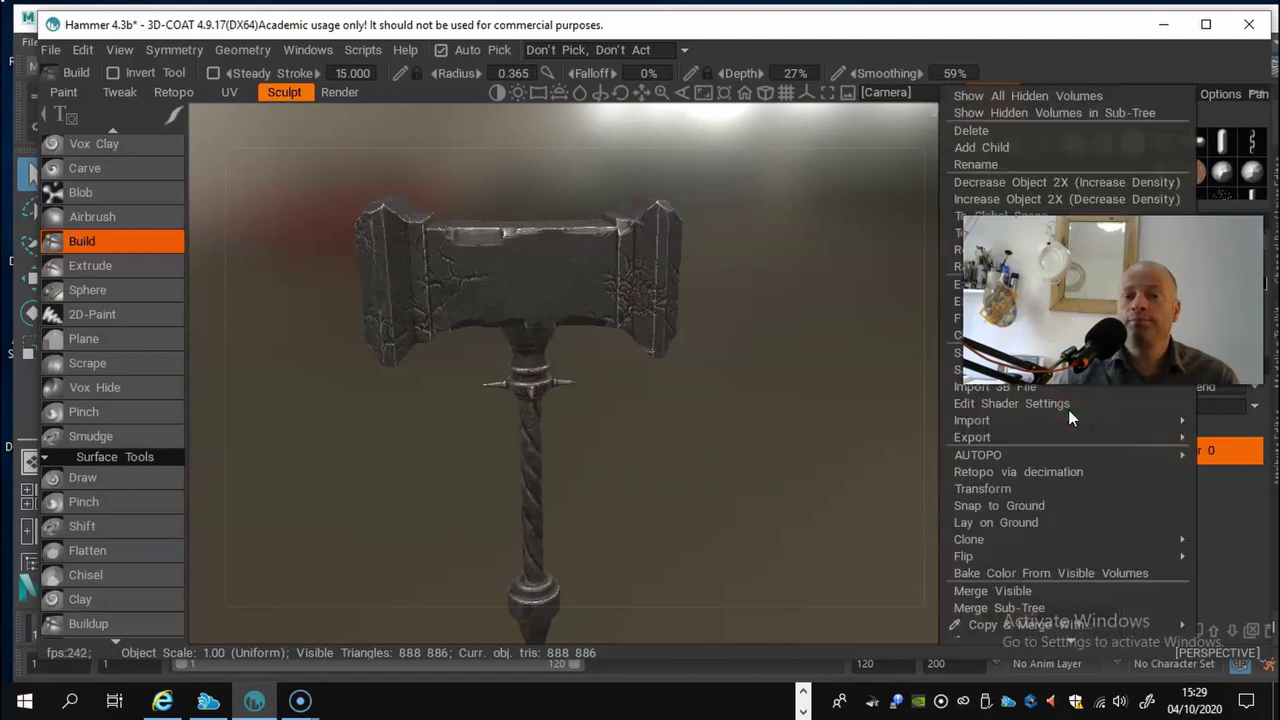
mouse_move(1066, 421)
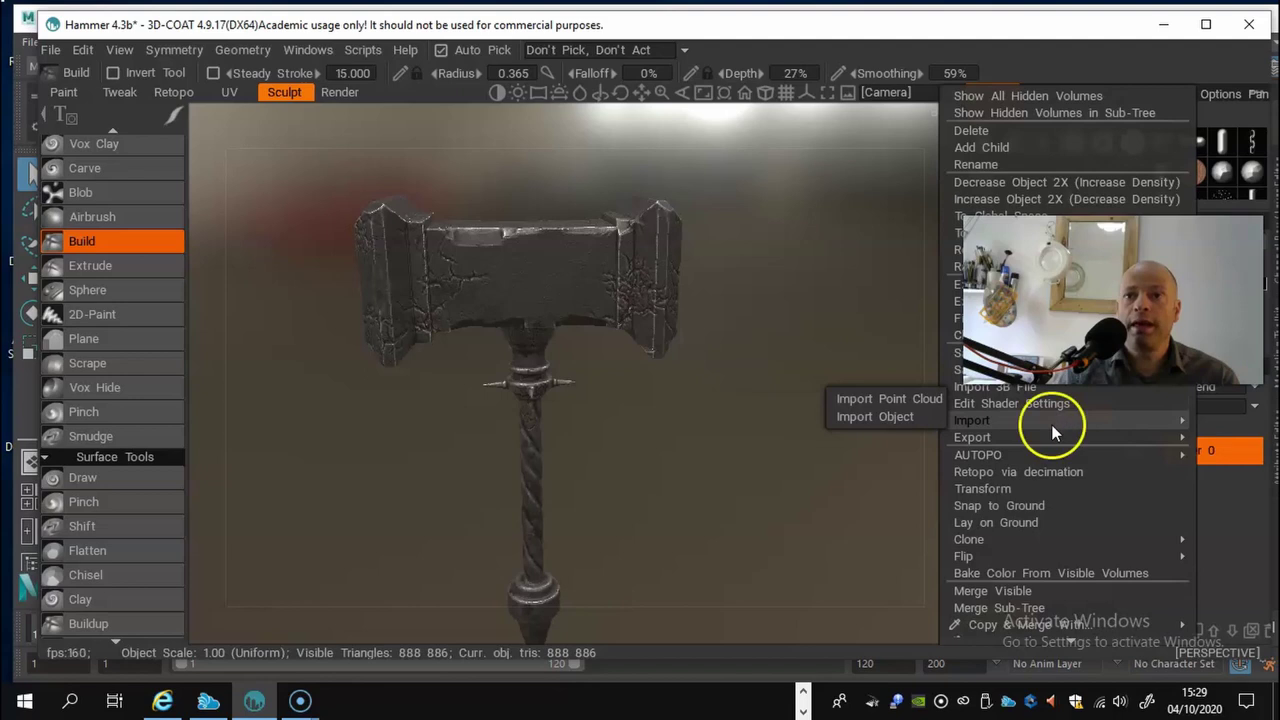
mouse_move(1037, 462)
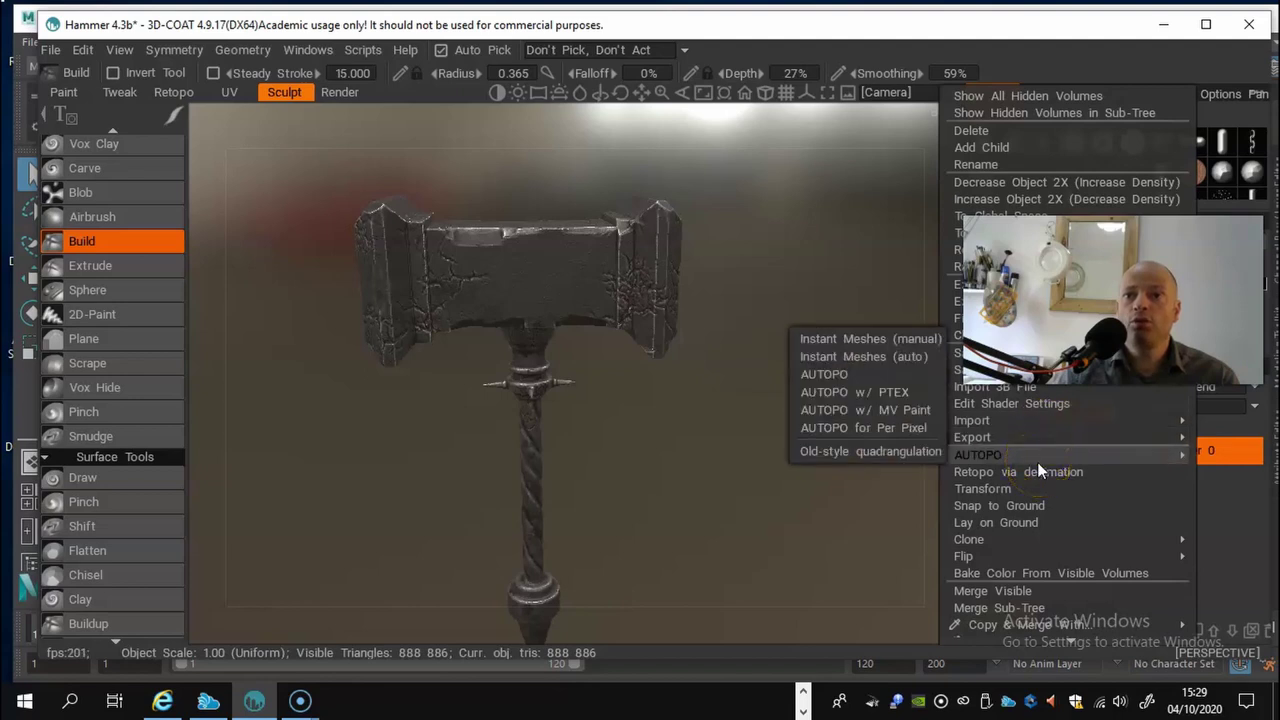
click(886, 374)
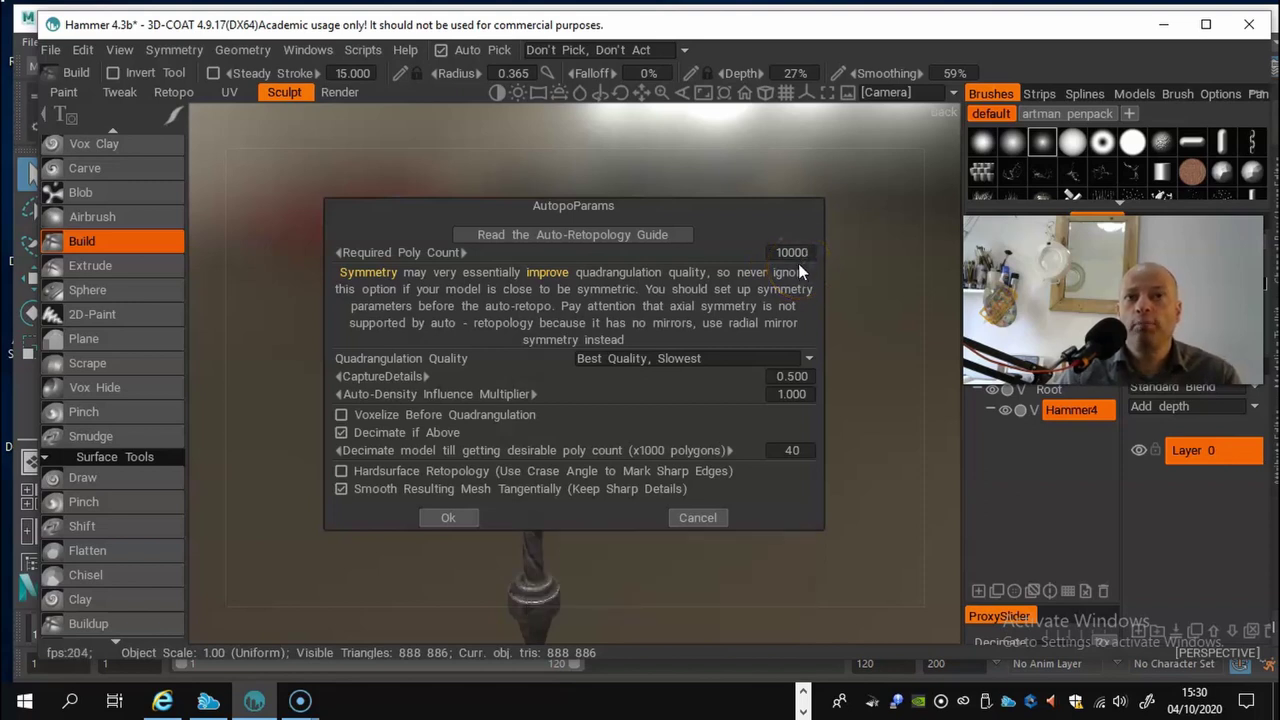
Step: Set the required poly count to 4000 and start the auto-retopology at Best Quality, Slowest
click(757, 252)
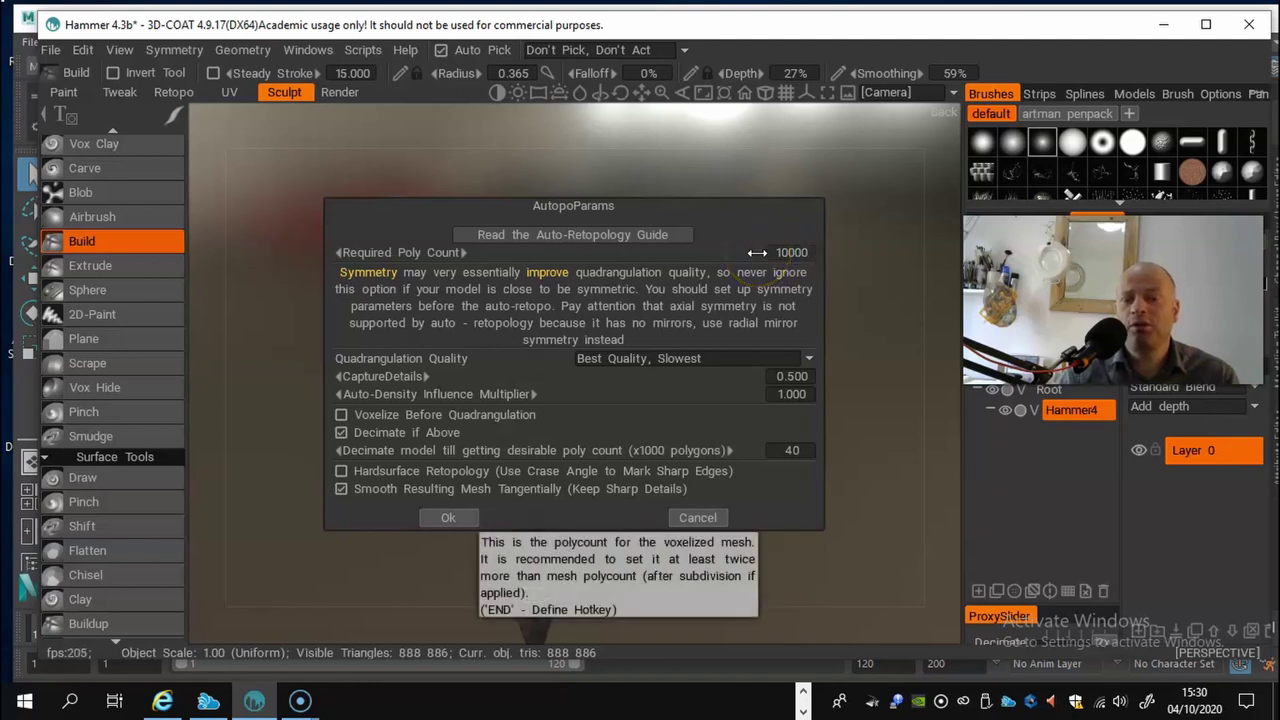
drag(757, 252, 637, 253)
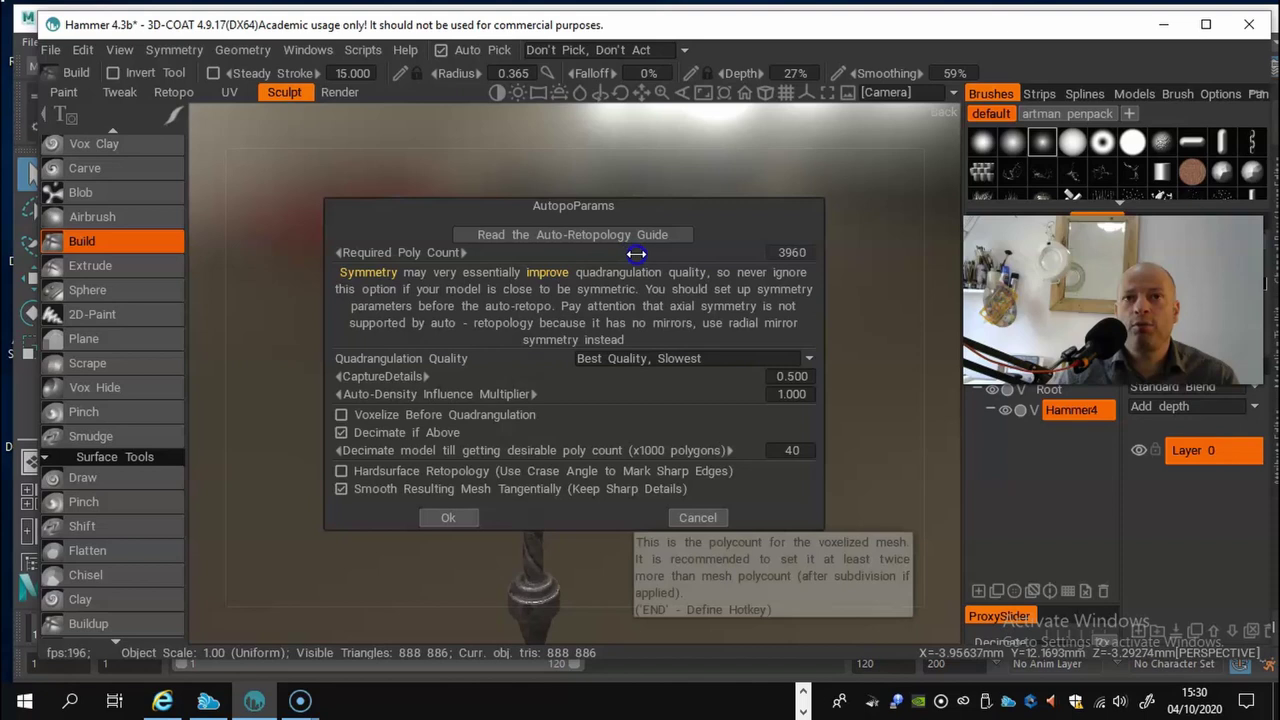
click(781, 258)
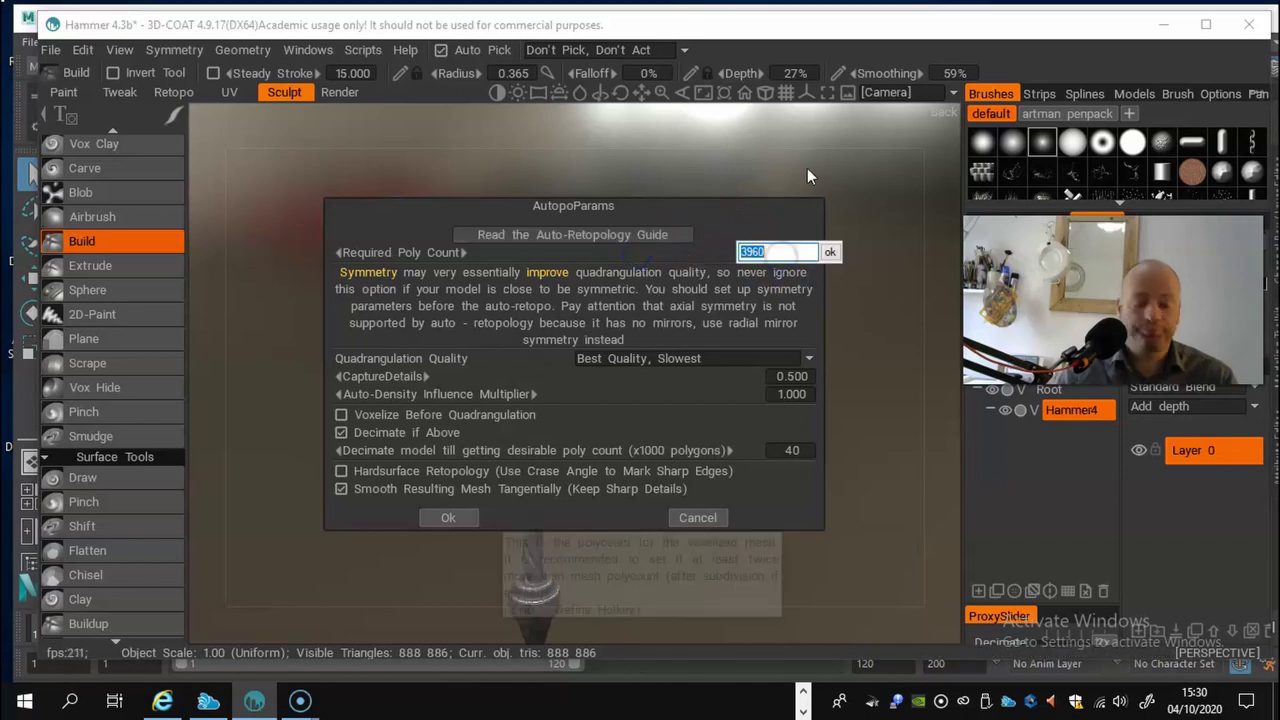
text(4000)
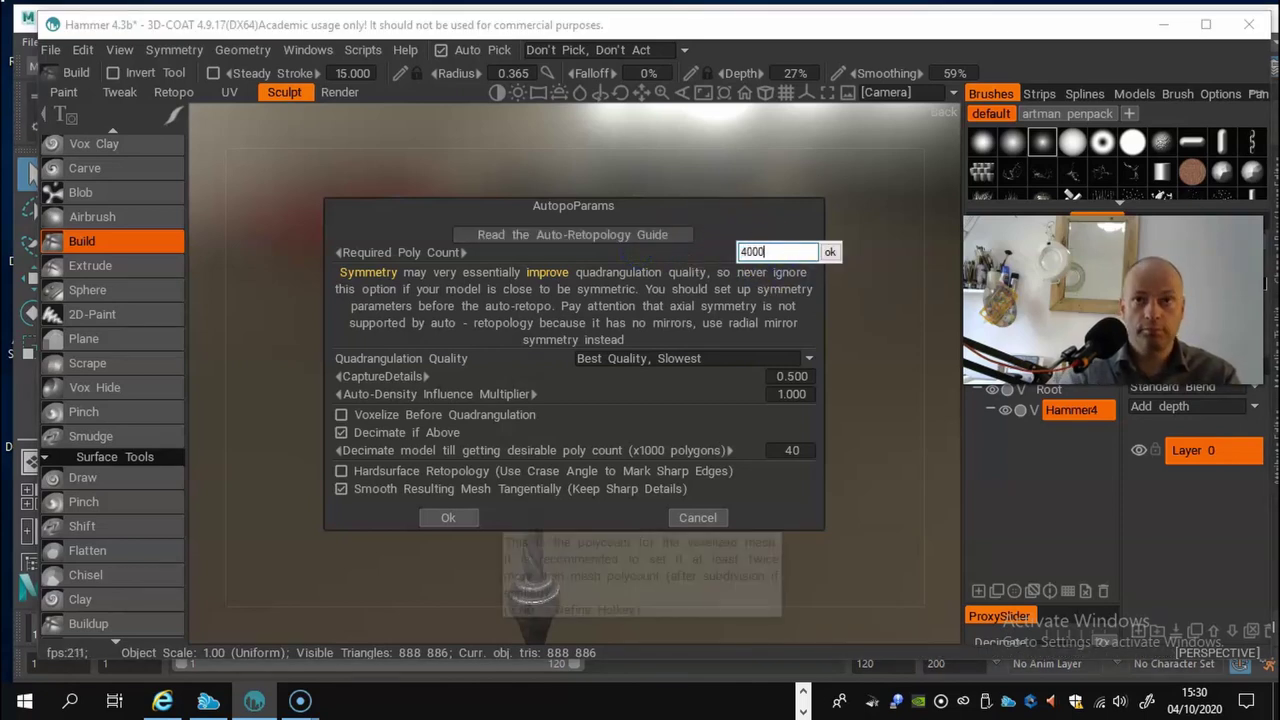
click(830, 252)
mouse_move(620, 212)
mouse_down()
mouse_move(703, 194)
mouse_move(800, 110)
mouse_move(832, 112)
mouse_move(740, 110)
mouse_move(749, 176)
mouse_up()
click(570, 484)
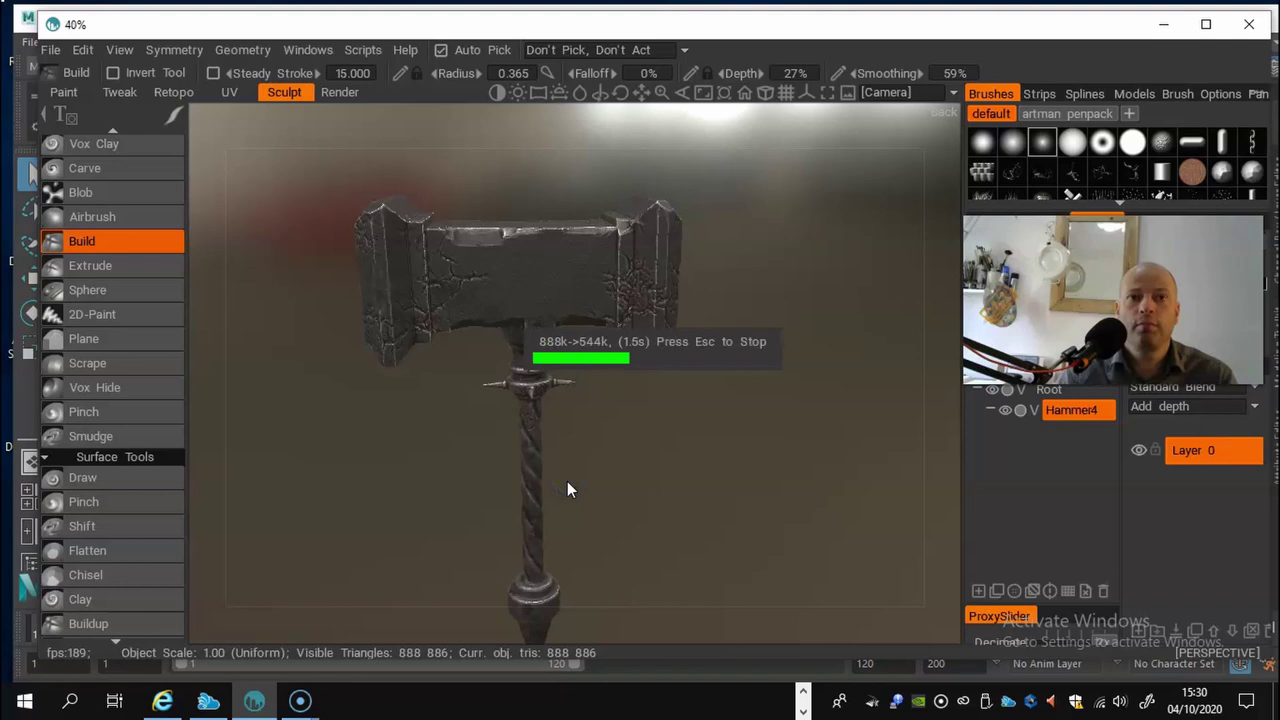
click(570, 482)
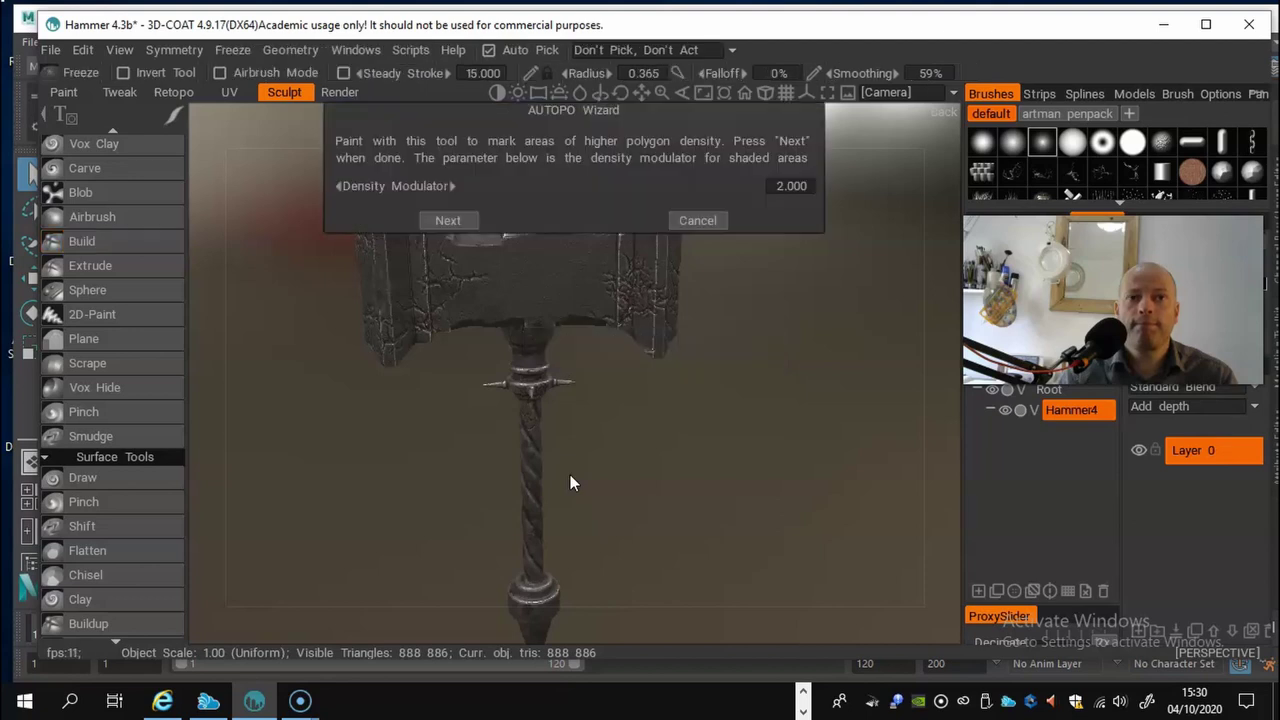
Step: Paint a higher polygon density area over the spiked collar with a brush radius of 2.234
drag(570, 474, 620, 460)
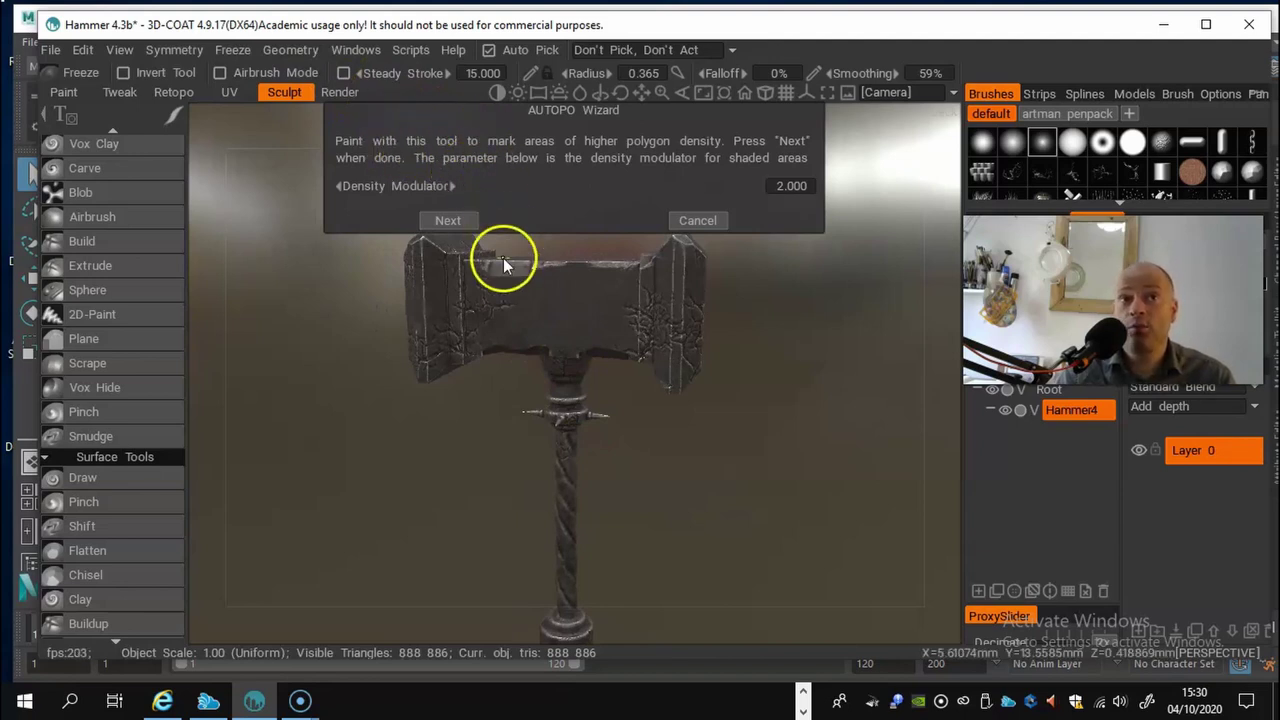
right_drag(547, 376, 584, 389)
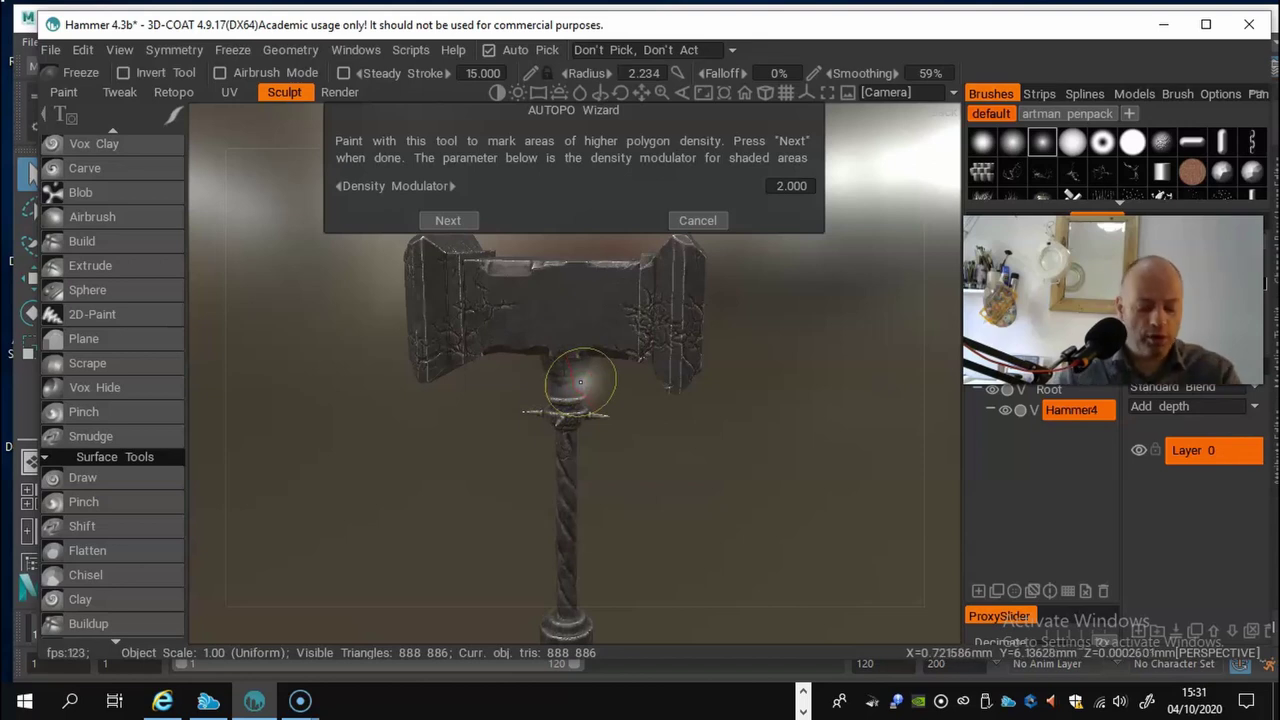
mouse_move(543, 381)
middle_down()
mouse_move(674, 403)
mouse_move(560, 409)
middle_up()
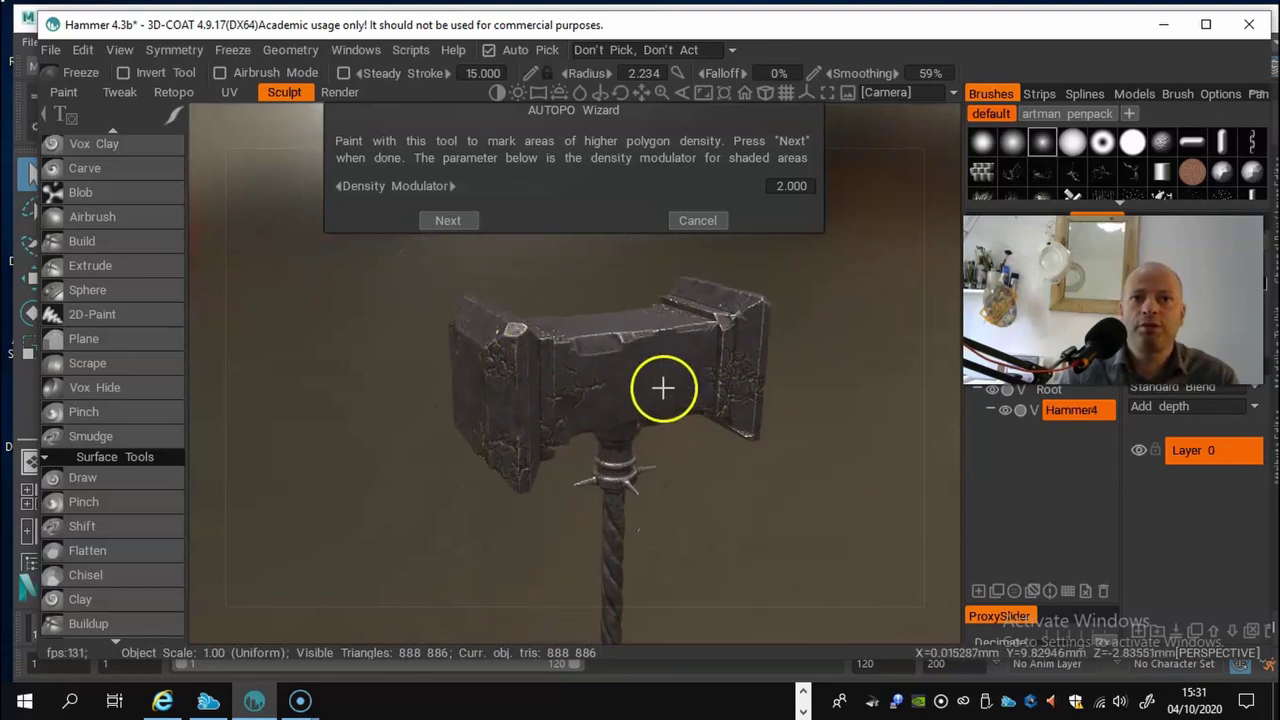
middle_drag(771, 397, 808, 443)
click(1257, 580)
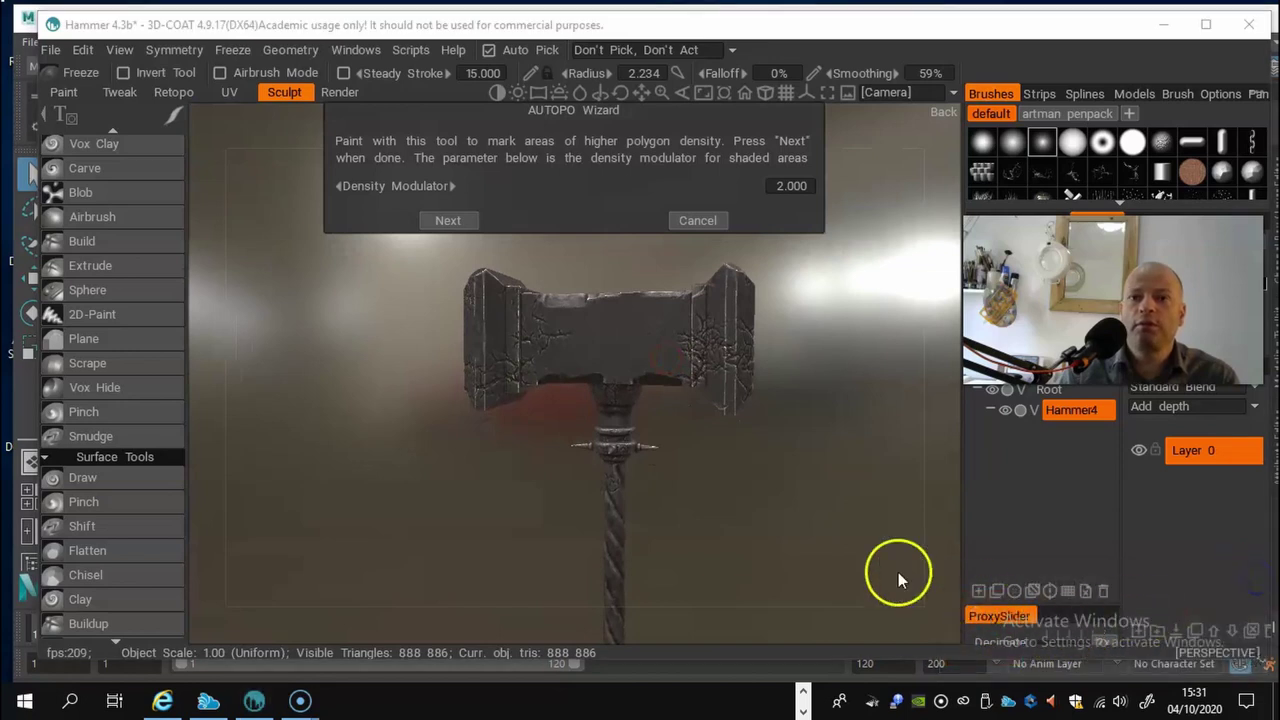
right_drag(686, 486, 755, 503)
mouse_move(778, 488)
middle_down()
mouse_move(714, 514)
mouse_move(766, 497)
mouse_move(755, 498)
middle_up()
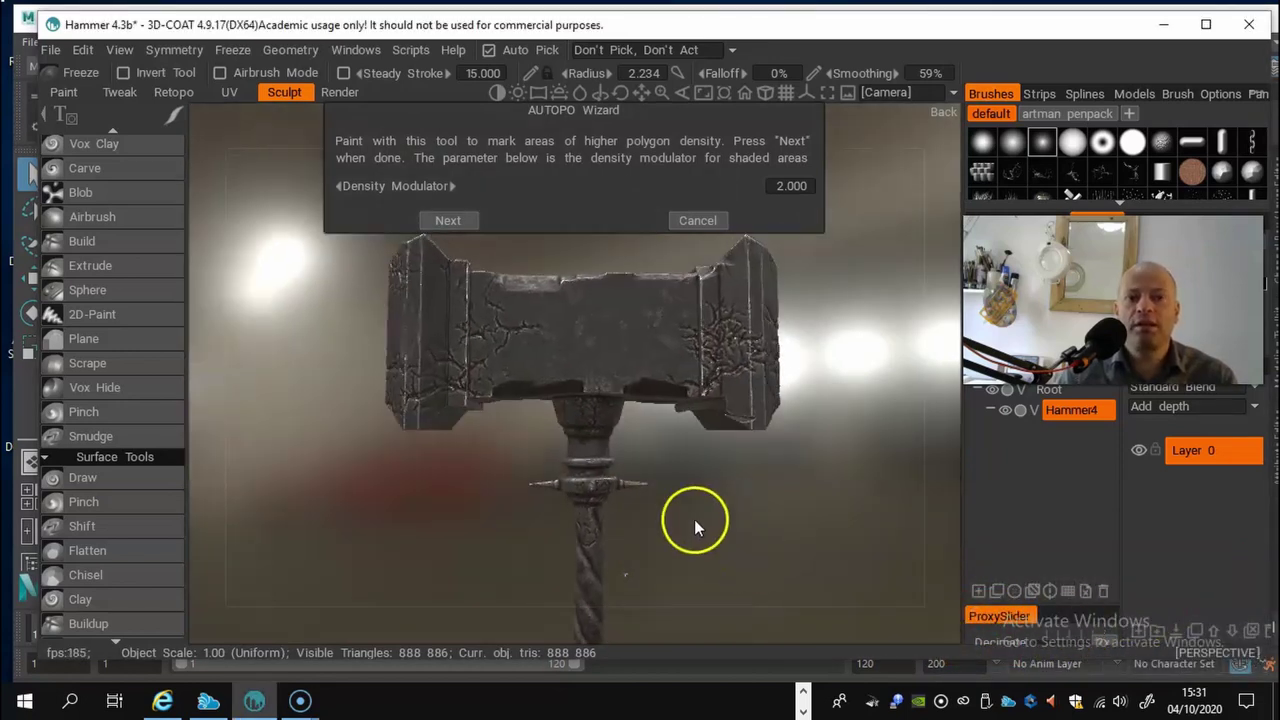
scroll(694, 519, up, 10)
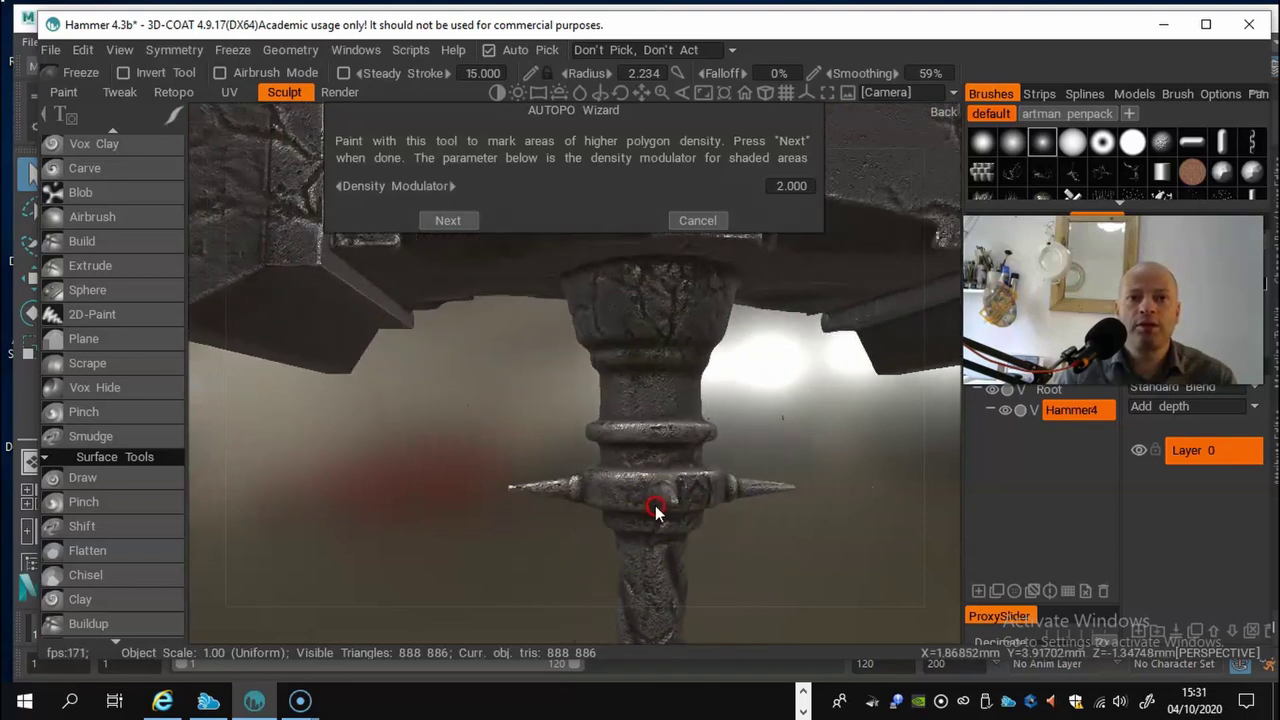
mouse_move(655, 508)
alt+mouse_down()
mouse_move(623, 500)
mouse_move(646, 508)
alt+mouse_up()
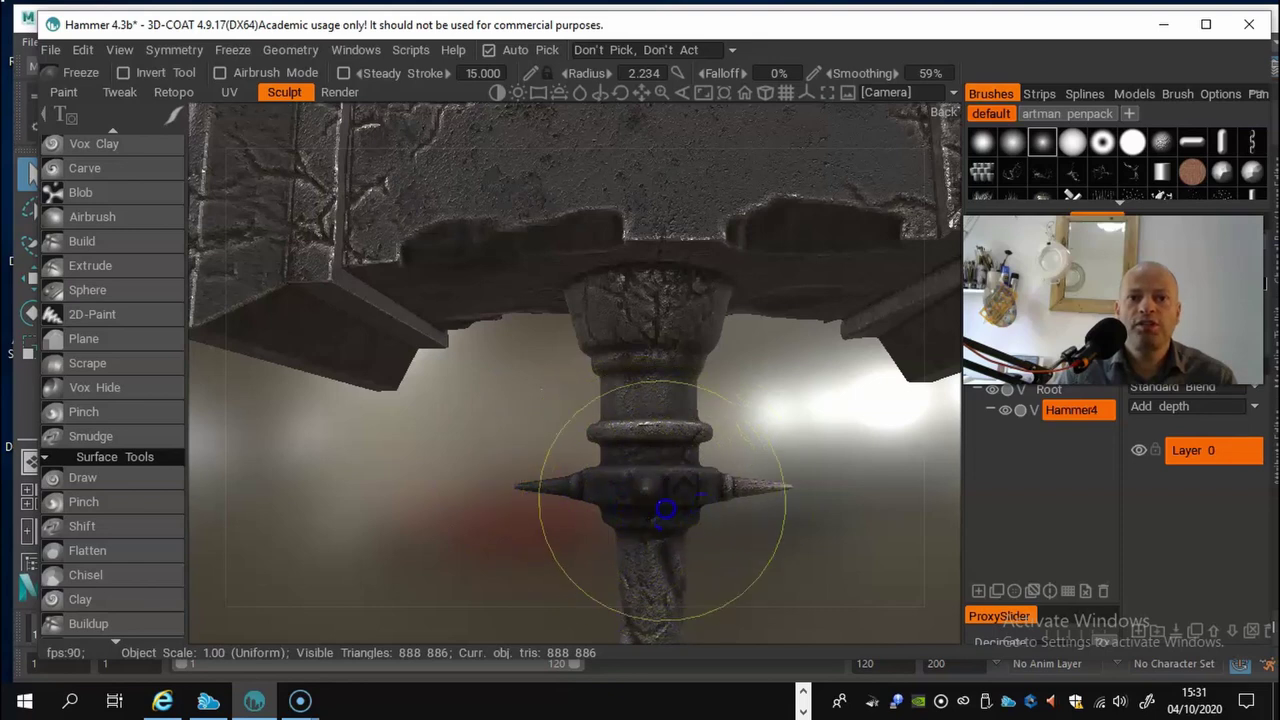
mouse_move(683, 497)
mouse_down()
mouse_move(719, 489)
mouse_move(703, 515)
mouse_move(563, 486)
mouse_move(647, 501)
mouse_move(520, 497)
mouse_move(717, 494)
mouse_move(655, 556)
mouse_move(663, 471)
mouse_up()
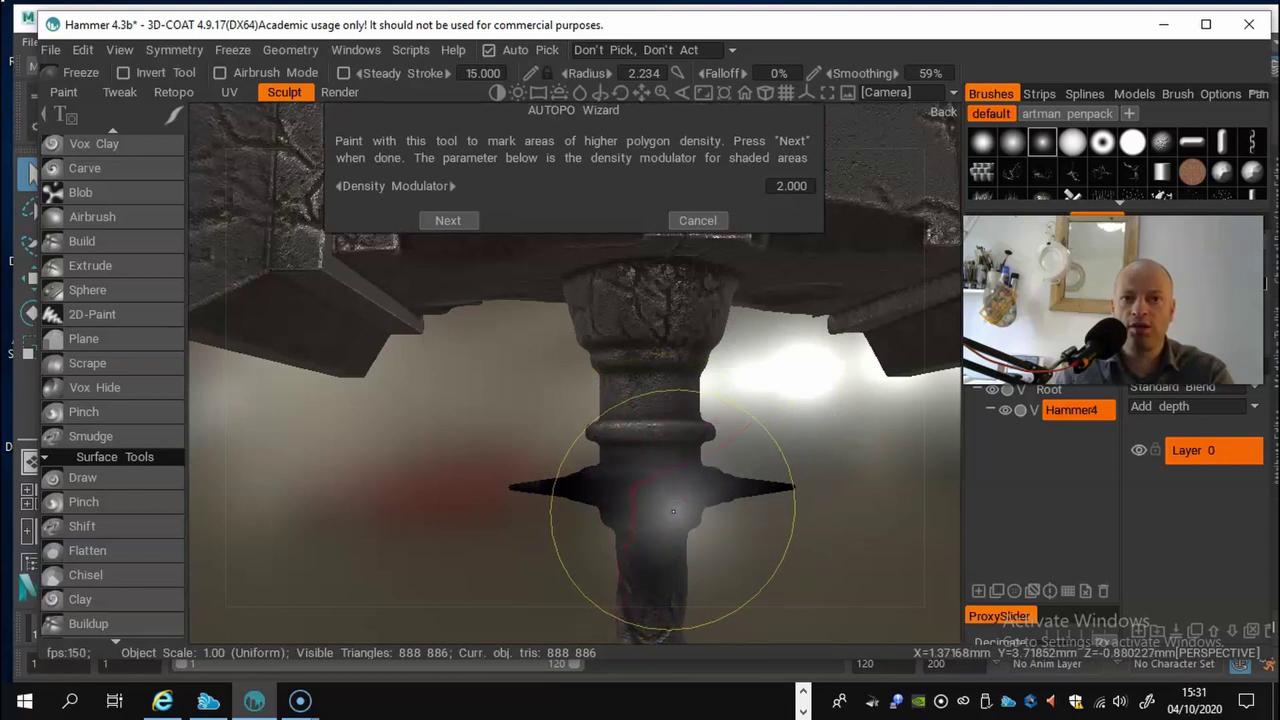
click(668, 516)
mouse_move(649, 420)
mouse_down()
mouse_move(594, 437)
mouse_move(636, 442)
mouse_up()
drag(714, 480, 583, 500)
drag(743, 503, 467, 502)
Step: Extend the density marking around the sides of the collar and up the neck beneath the hammer head
mouse_move(854, 517)
middle_down()
mouse_move(408, 455)
mouse_move(551, 491)
mouse_move(561, 464)
middle_up()
mouse_move(563, 438)
mouse_down()
mouse_move(609, 474)
mouse_move(591, 494)
mouse_move(606, 466)
mouse_move(622, 485)
mouse_move(591, 500)
mouse_up()
mouse_move(591, 500)
middle_down()
mouse_move(634, 543)
mouse_move(677, 523)
mouse_move(702, 580)
mouse_move(651, 534)
mouse_move(641, 560)
middle_up()
mouse_move(631, 492)
mouse_down()
mouse_move(623, 434)
mouse_move(574, 430)
mouse_move(610, 445)
mouse_up()
mouse_move(610, 445)
middle_down()
mouse_move(529, 471)
mouse_move(317, 429)
mouse_move(331, 449)
middle_up()
mouse_move(507, 414)
mouse_down()
mouse_move(540, 429)
mouse_move(525, 479)
mouse_up()
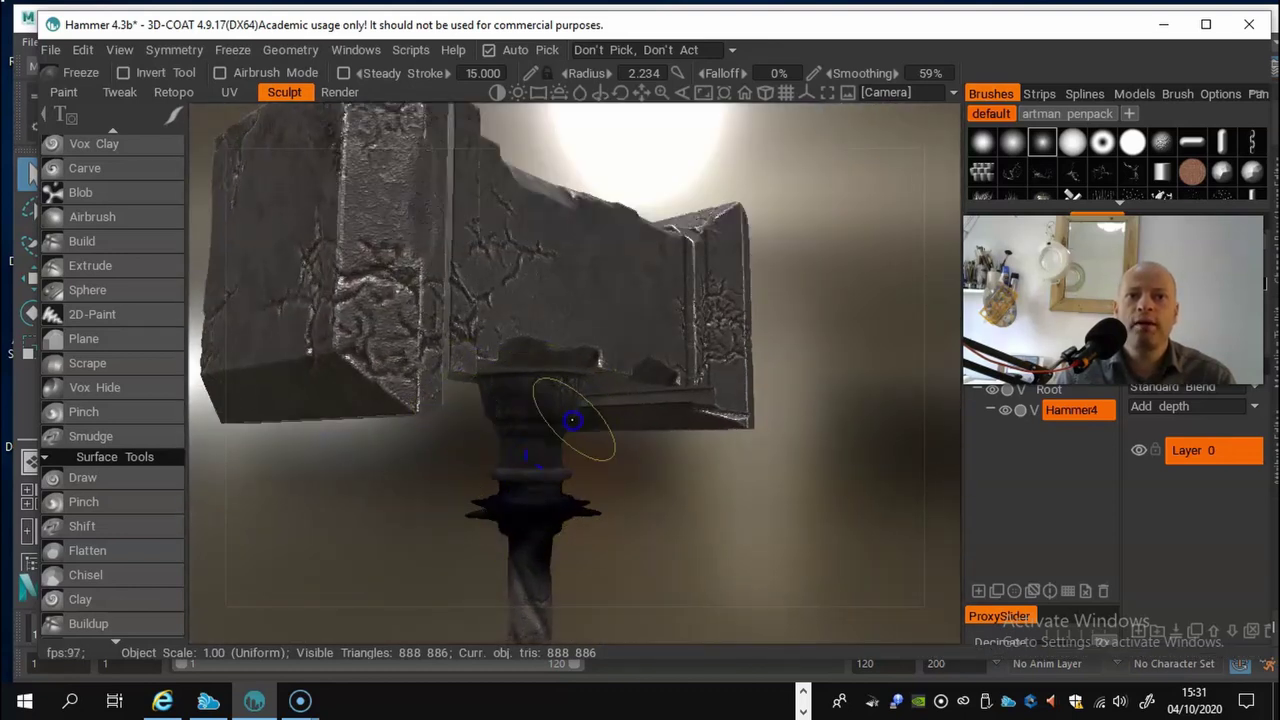
Step: Mark the upper part of the twisted handle just below the collar for higher polygon density
middle_drag(571, 420, 443, 500)
mouse_move(546, 457)
middle_down()
mouse_move(531, 391)
mouse_move(519, 469)
mouse_move(643, 346)
middle_up()
mouse_move(634, 417)
middle_down()
mouse_move(634, 283)
mouse_move(666, 383)
mouse_move(673, 328)
middle_up()
right_drag(659, 402, 617, 391)
drag(617, 391, 629, 426)
middle_drag(646, 367, 627, 411)
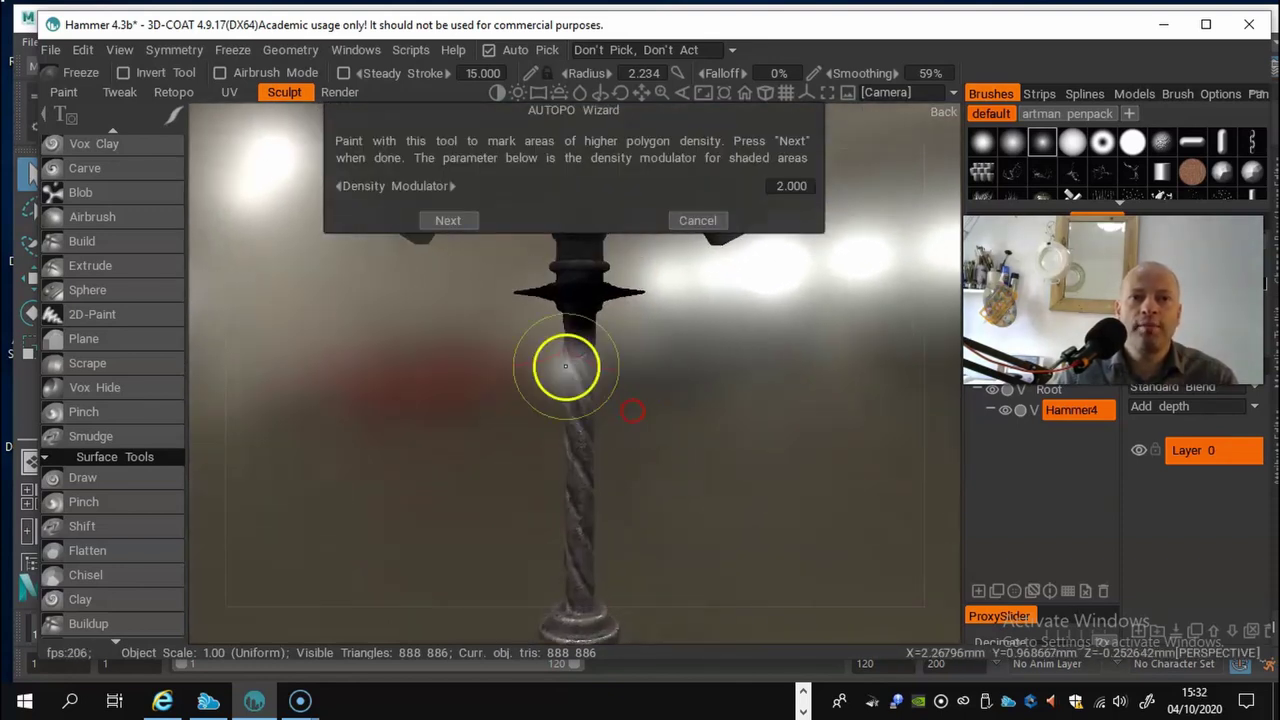
mouse_move(573, 377)
mouse_down()
mouse_move(565, 448)
mouse_move(578, 425)
mouse_up()
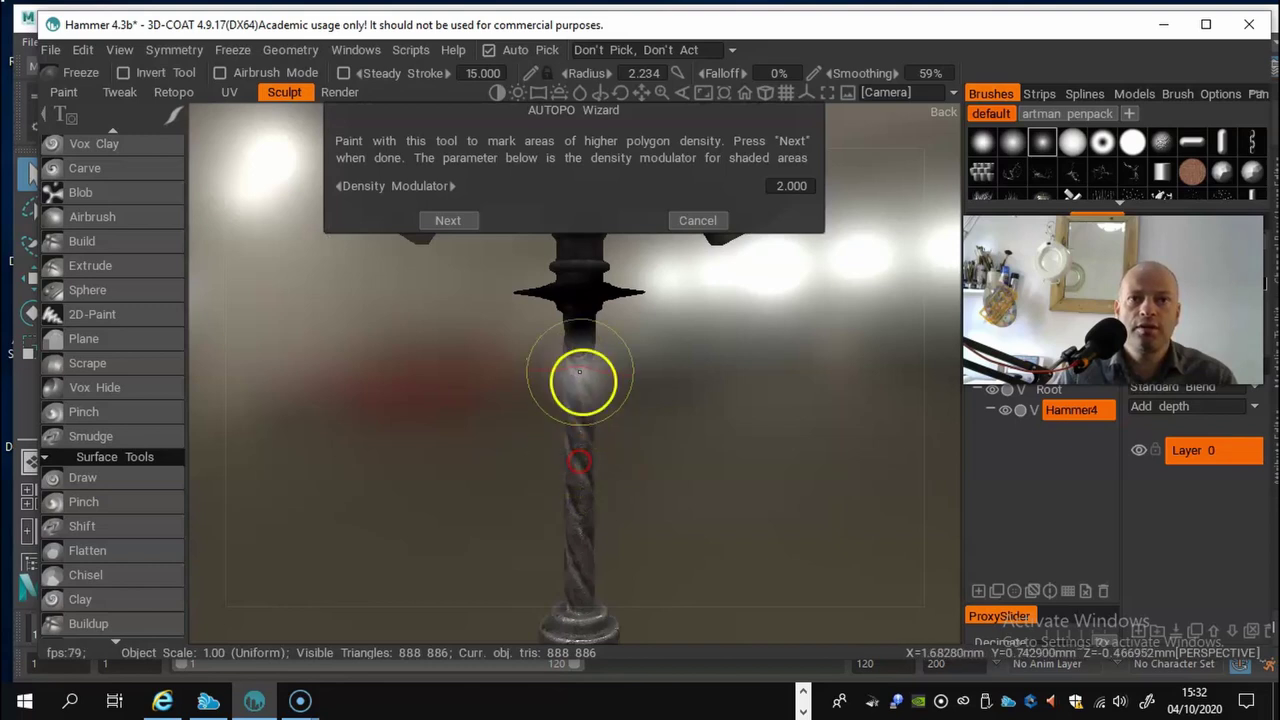
drag(580, 379, 566, 450)
Step: Paint the density marking down the rest of the twisted handle to the pommel, covering its other sides
mouse_move(573, 350)
mouse_down()
mouse_move(572, 404)
mouse_move(560, 378)
mouse_move(571, 337)
mouse_move(573, 476)
mouse_move(689, 452)
mouse_move(343, 432)
mouse_move(395, 412)
mouse_up()
drag(632, 348, 632, 454)
drag(631, 403, 626, 568)
drag(742, 516, 527, 557)
drag(709, 349, 651, 490)
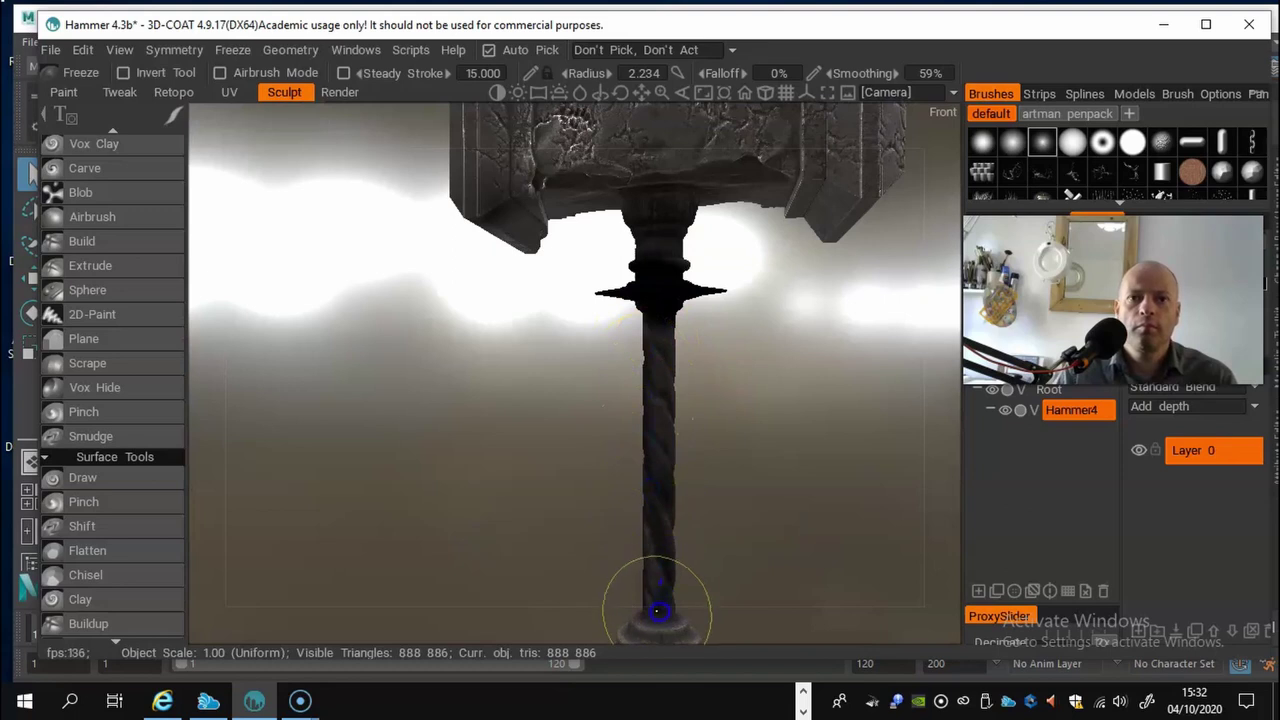
drag(659, 611, 651, 609)
middle_drag(654, 609, 657, 479)
drag(659, 494, 666, 496)
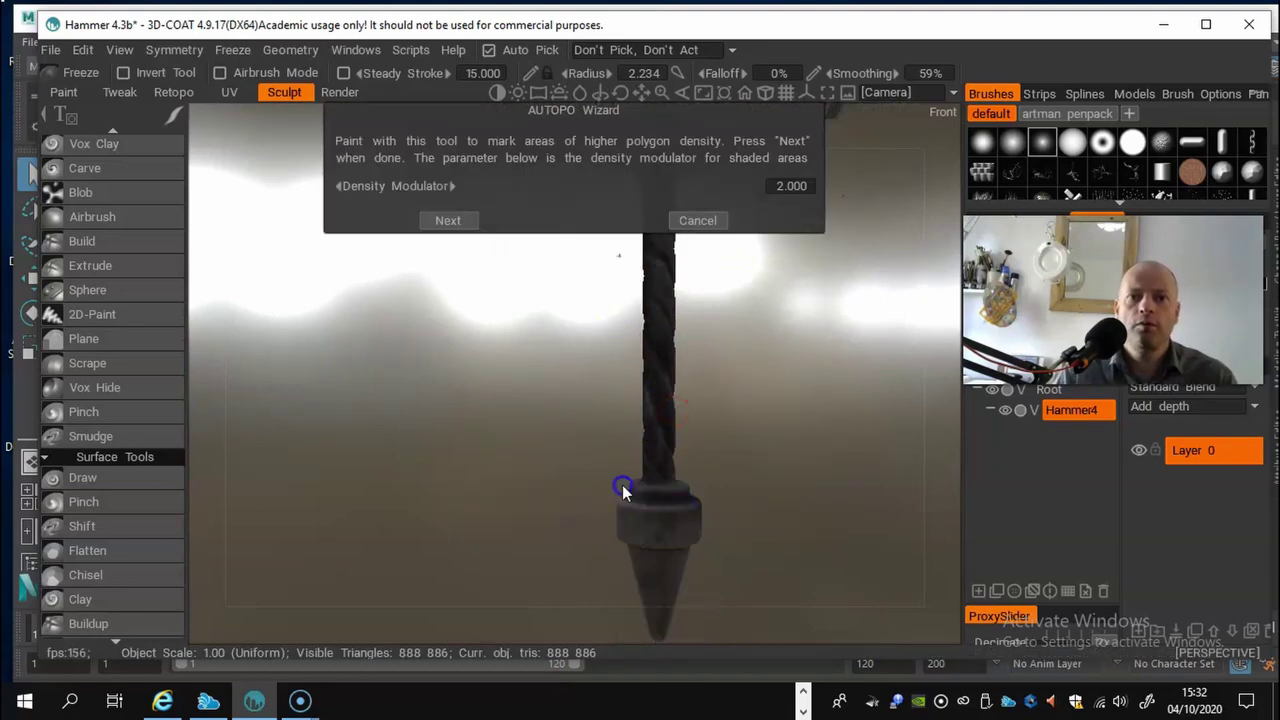
Step: Mark the pommel and its pointed tip for higher polygon density
drag(785, 473, 620, 502)
middle_drag(668, 491, 680, 531)
mouse_move(690, 536)
mouse_down()
mouse_move(617, 545)
mouse_move(655, 530)
mouse_up()
middle_drag(729, 406, 651, 632)
middle_drag(672, 512, 620, 515)
drag(620, 469, 846, 455)
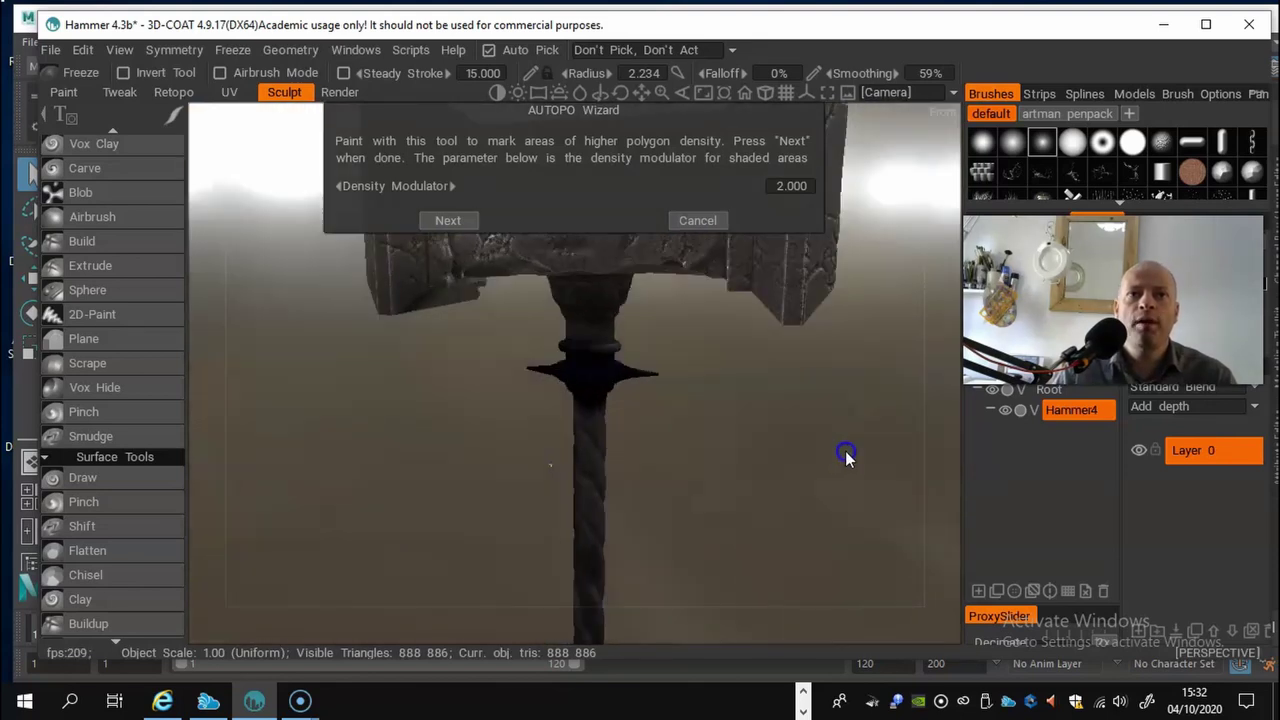
Step: Set the density modulator to 5 and generate the quad retopology mesh of the hammer
middle_drag(715, 448, 689, 554)
drag(689, 554, 637, 494)
middle_drag(637, 494, 640, 566)
drag(640, 566, 647, 540)
right_drag(647, 543, 523, 514)
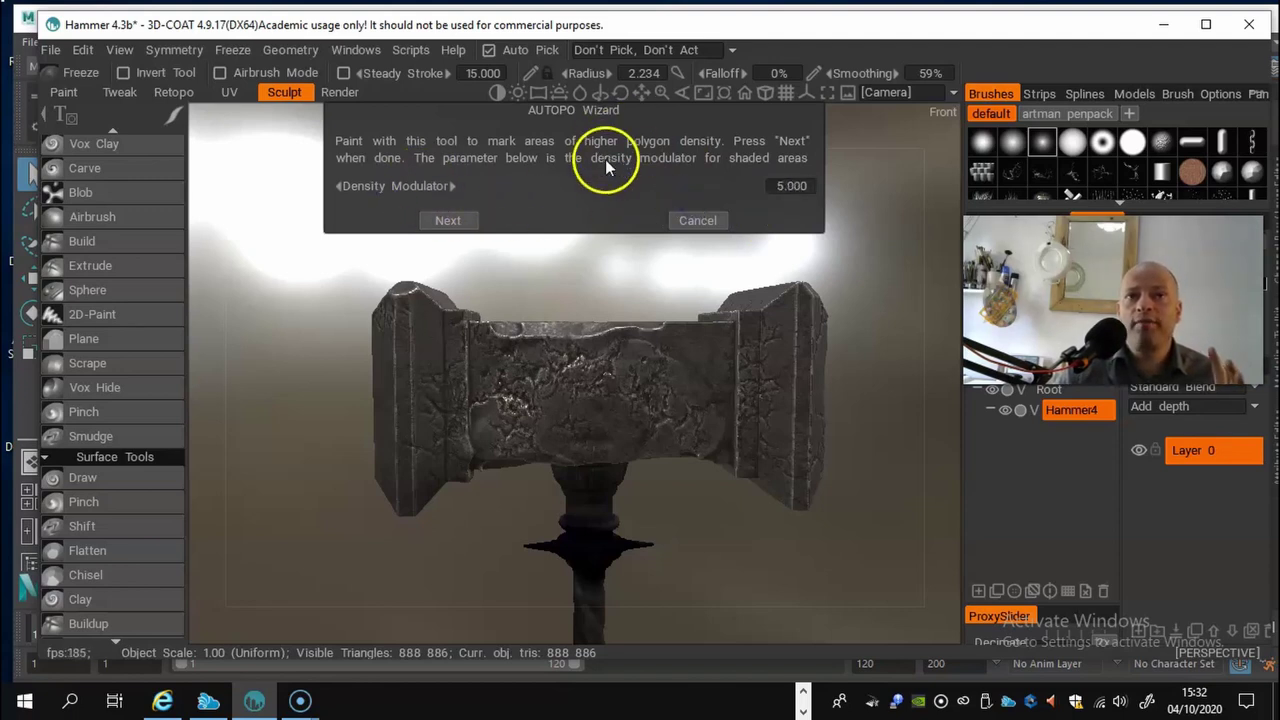
click(449, 224)
click(440, 290)
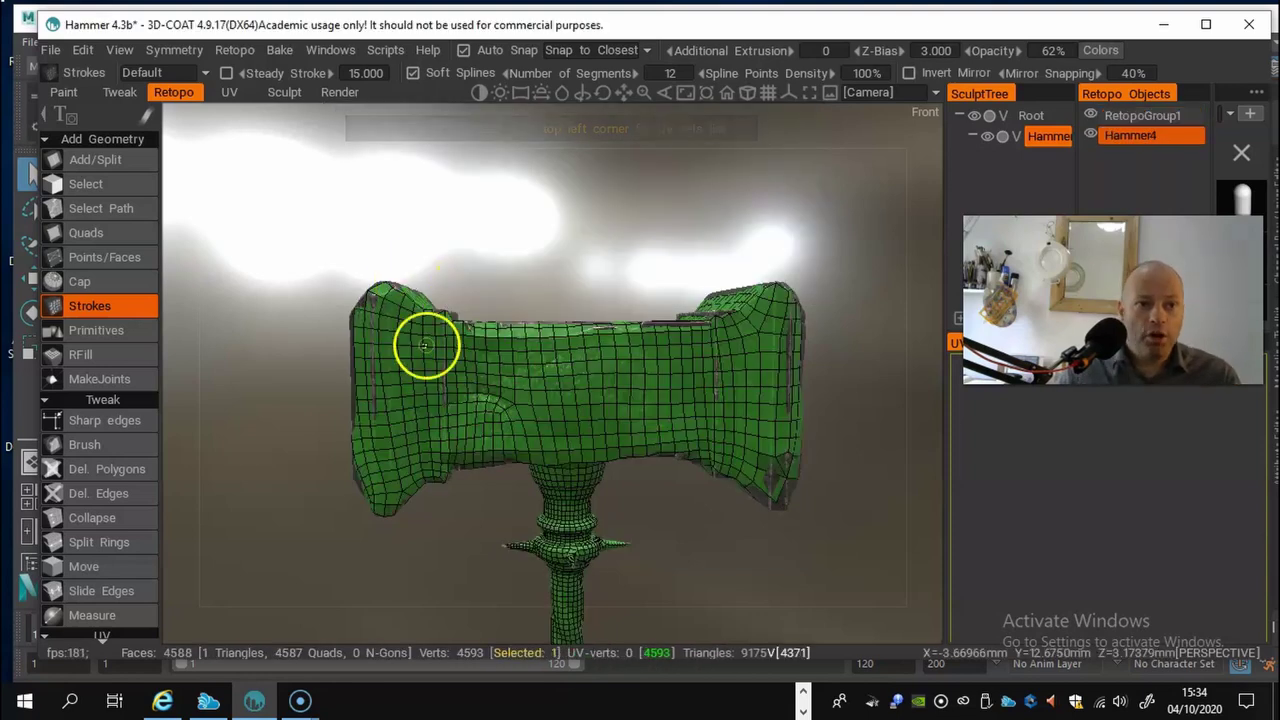
right_drag(494, 343, 620, 403)
click(512, 308)
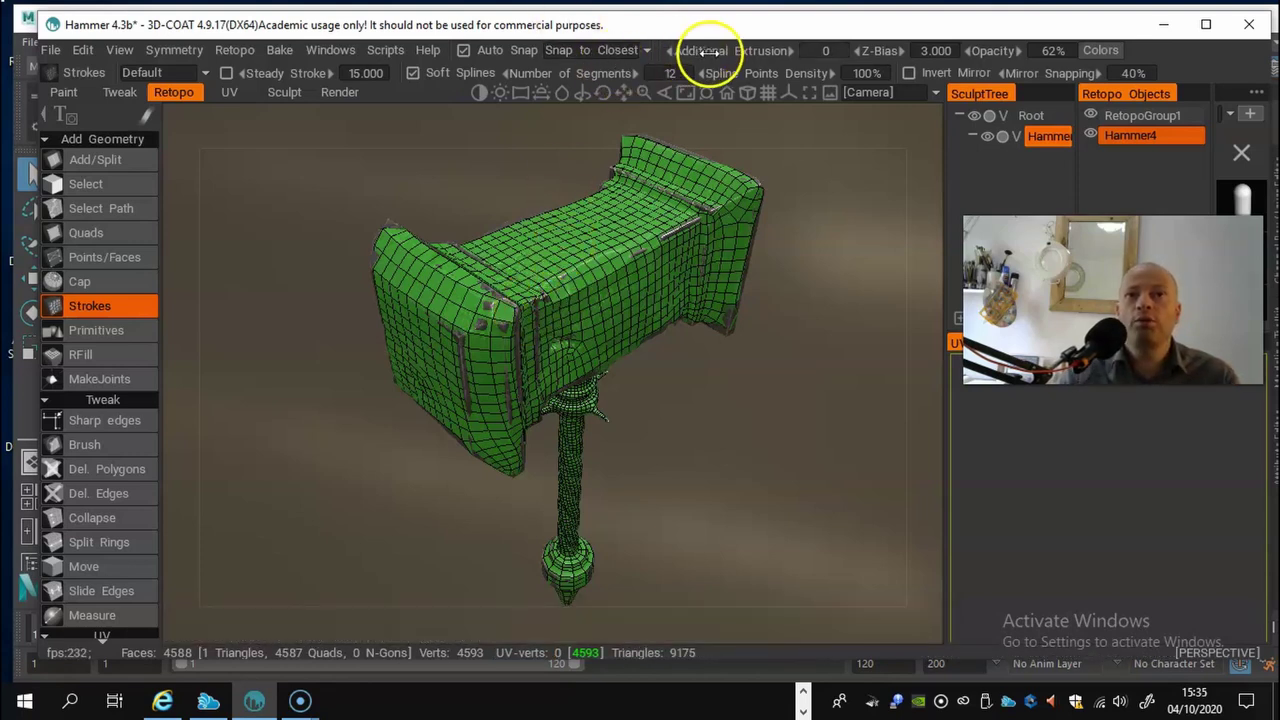
Step: Set the Additional Extrusion of the hammer's retopo mesh display to 8.650
drag(710, 52, 813, 57)
alt+drag(777, 247, 523, 172)
alt+right_drag(440, 329, 637, 280)
alt+drag(637, 280, 668, 271)
middle_drag(668, 268, 527, 300)
middle_drag(492, 443, 471, 371)
middle_drag(532, 398, 630, 410)
right_drag(630, 410, 511, 424)
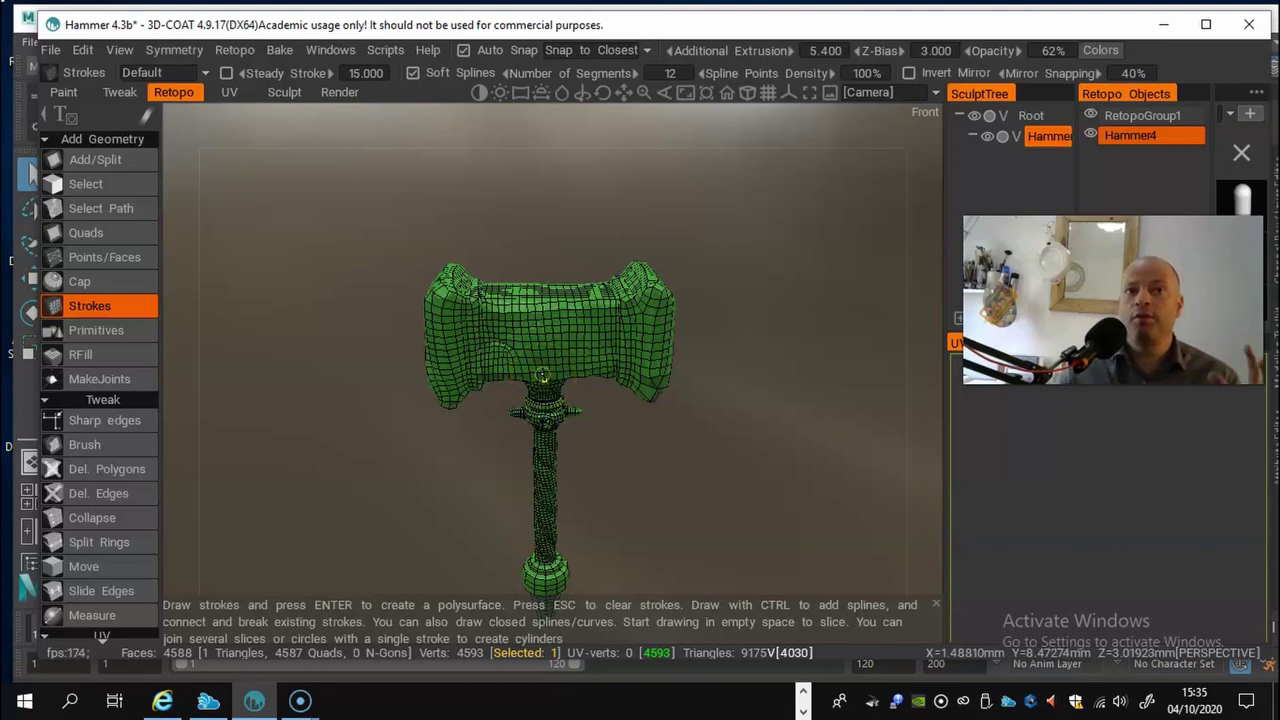
alt+drag(420, 361, 487, 311)
drag(719, 50, 778, 50)
alt+drag(694, 378, 610, 381)
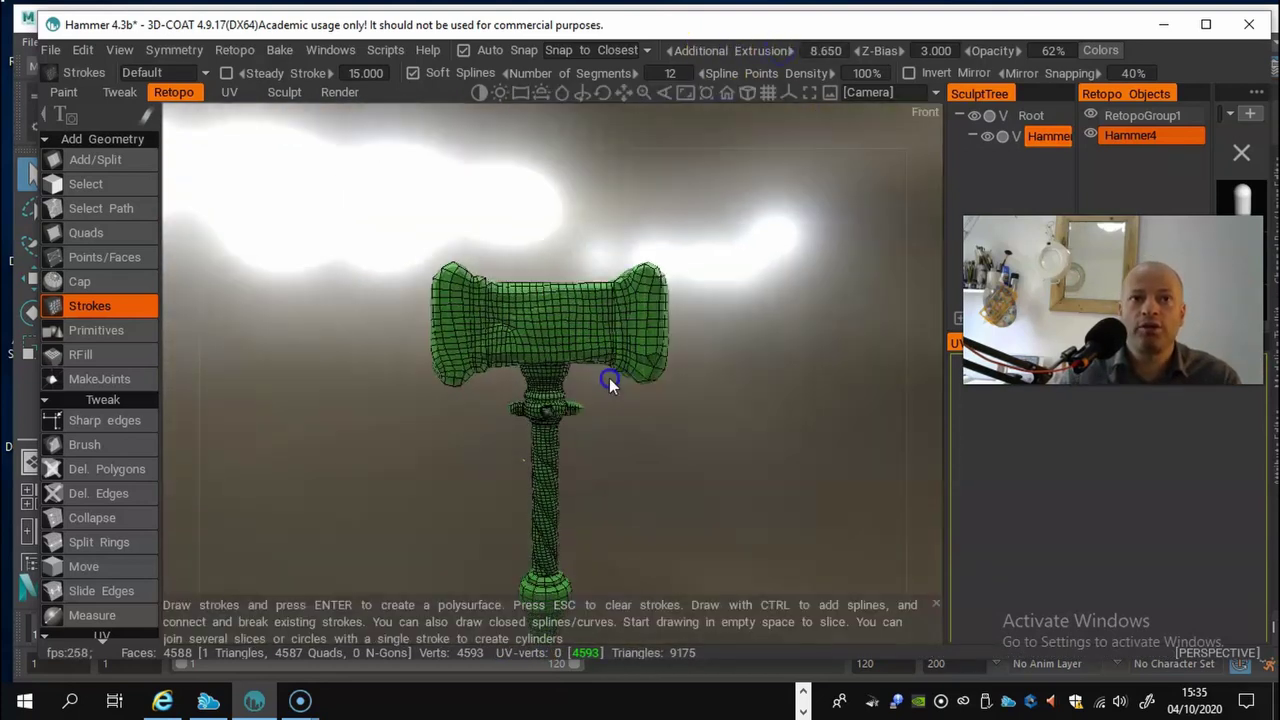
Step: Examine the retopo mesh around the spiked collar, the handle and the back of the hammer head
scroll(537, 420, up, 5)
middle_drag(604, 397, 674, 403)
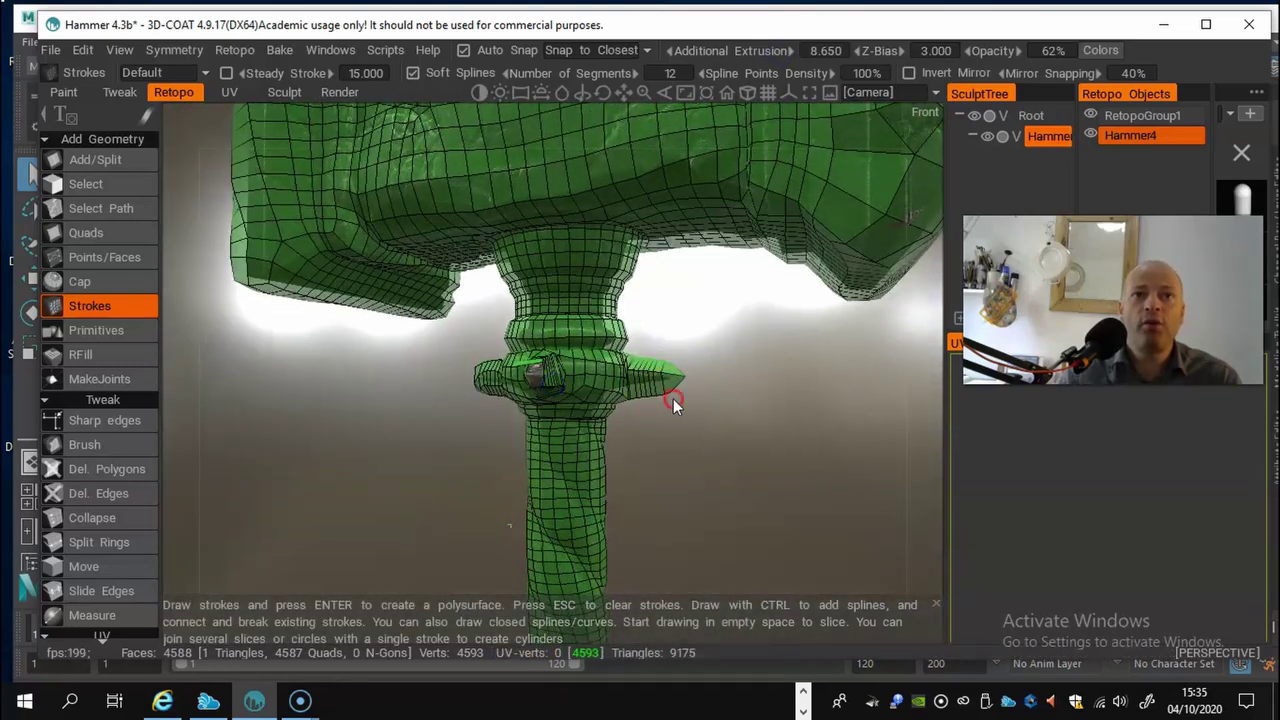
alt+right_drag(673, 403, 546, 380)
alt+drag(546, 380, 215, 383)
middle_drag(215, 385, 514, 483)
scroll(472, 380, down, 3)
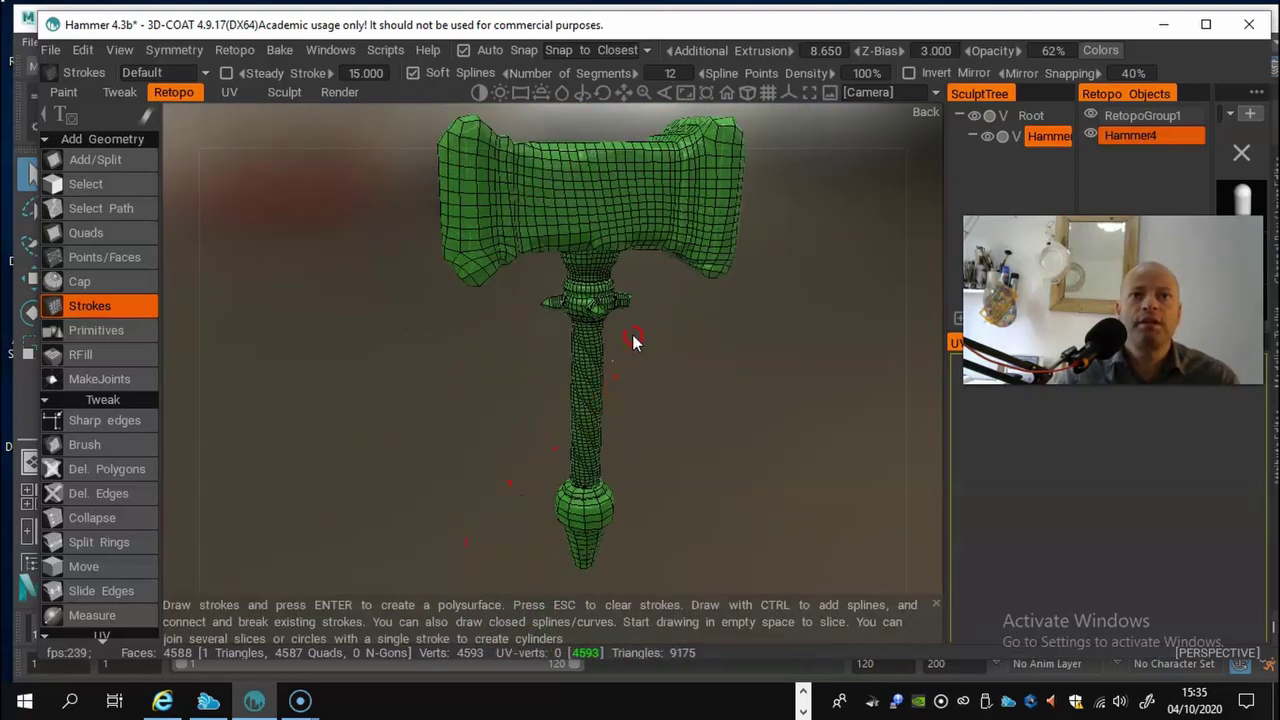
middle_drag(621, 565, 580, 462)
click(302, 298)
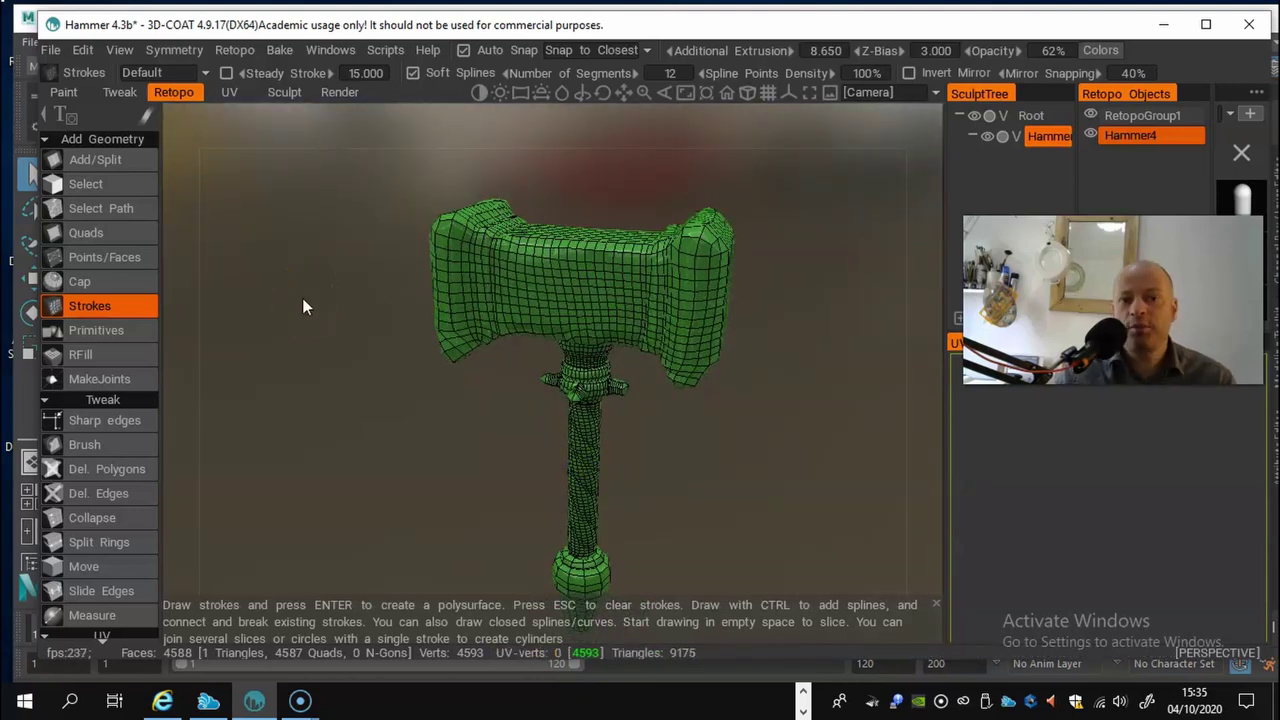
Step: Mark an edge loop around one striking end of the hammer head as a UV seam with the Edge Loops tool
click(101, 330)
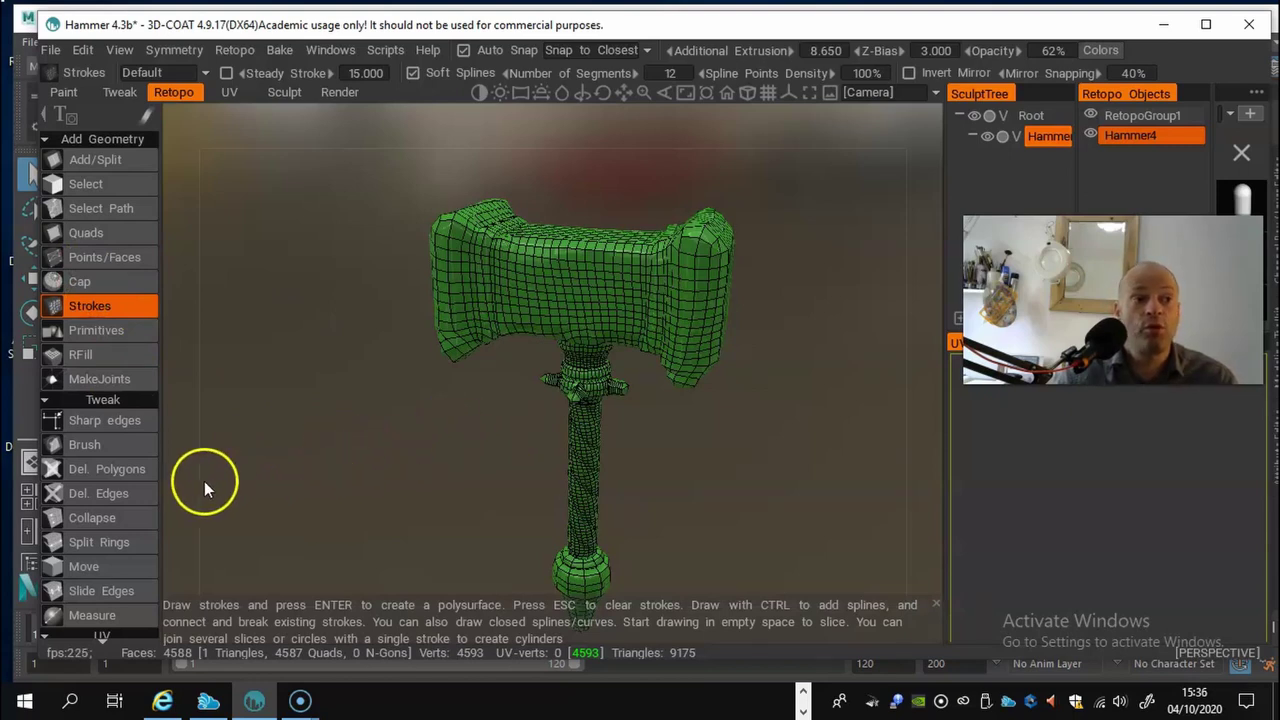
scroll(143, 476, down, 3)
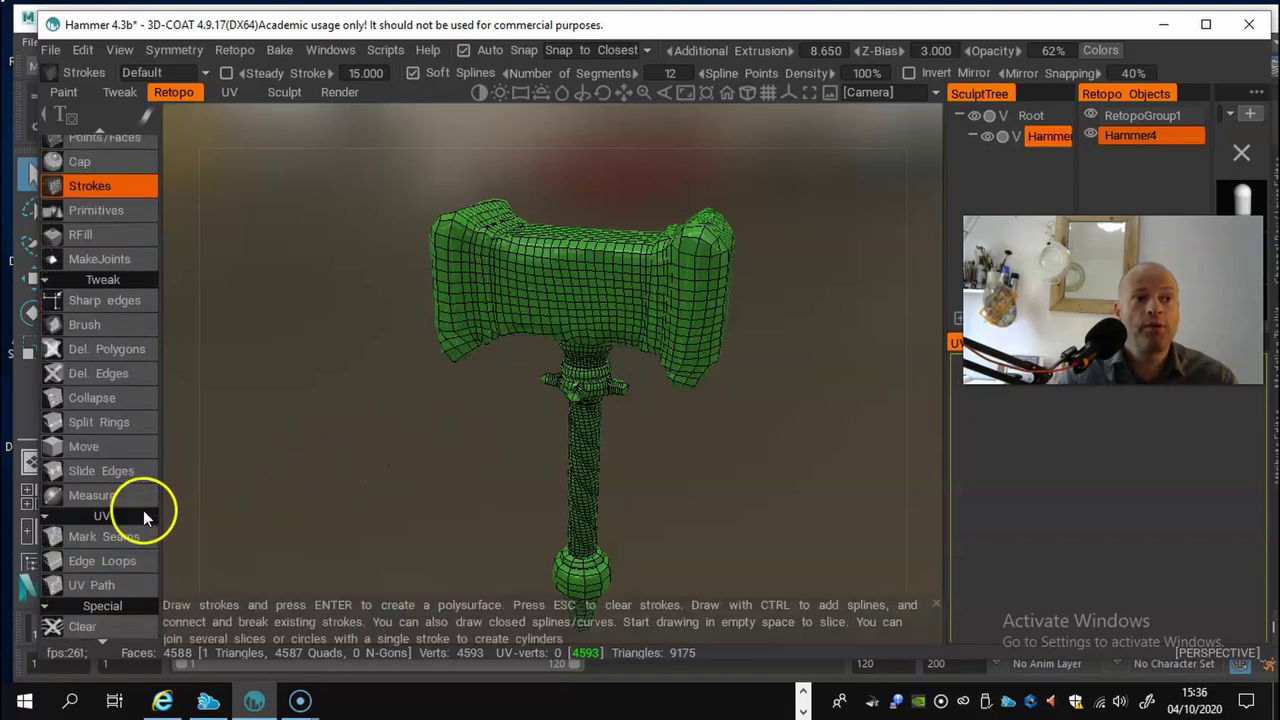
click(124, 561)
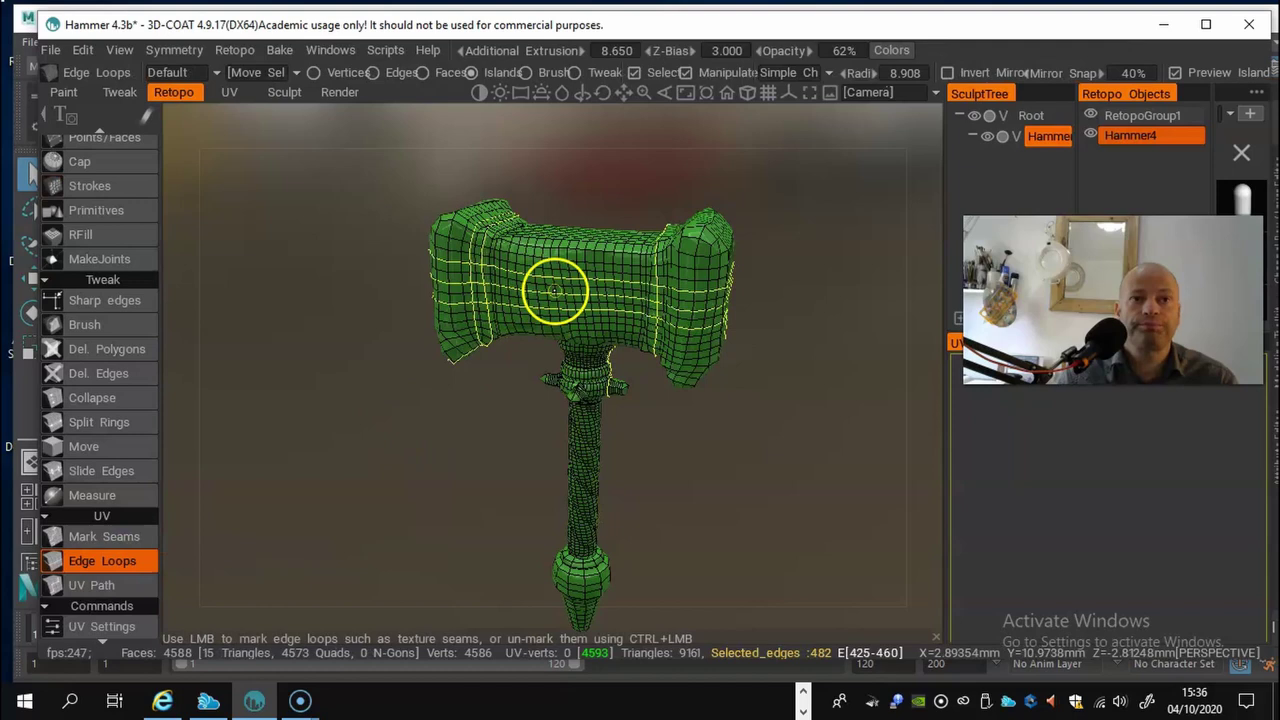
alt+drag(483, 286, 596, 319)
alt+right_drag(547, 315, 575, 331)
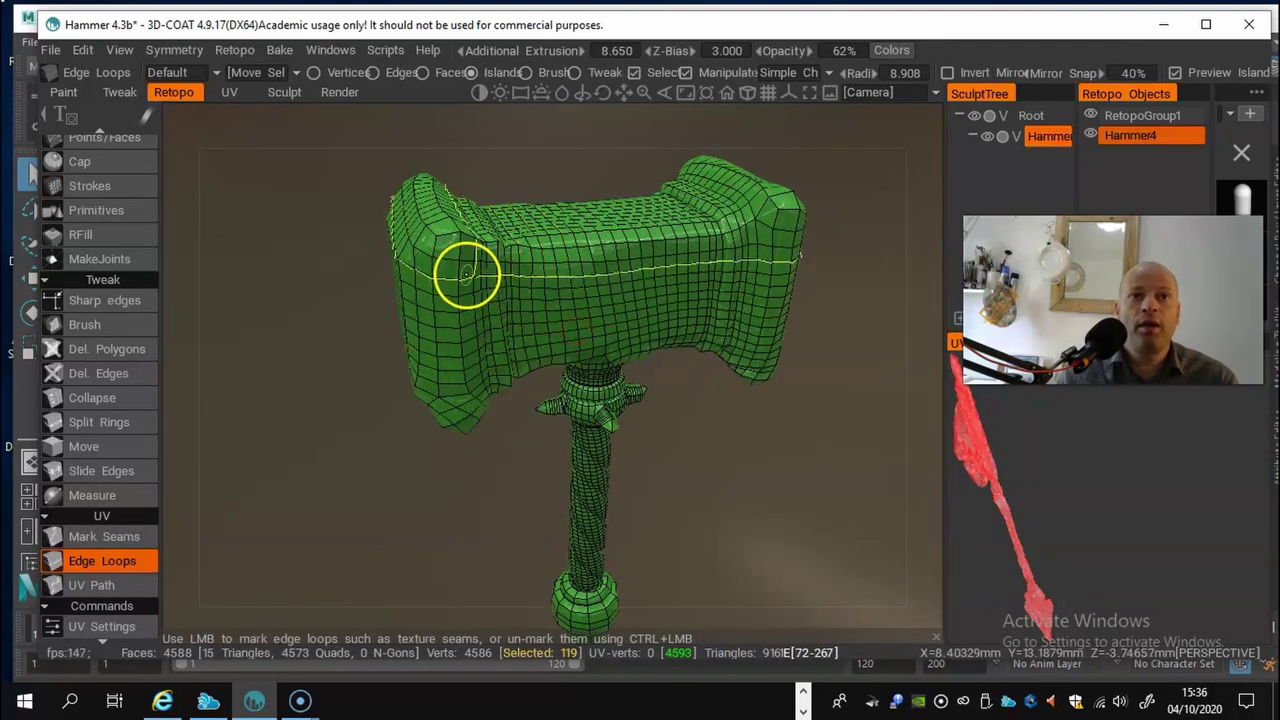
ctrl+click(495, 255)
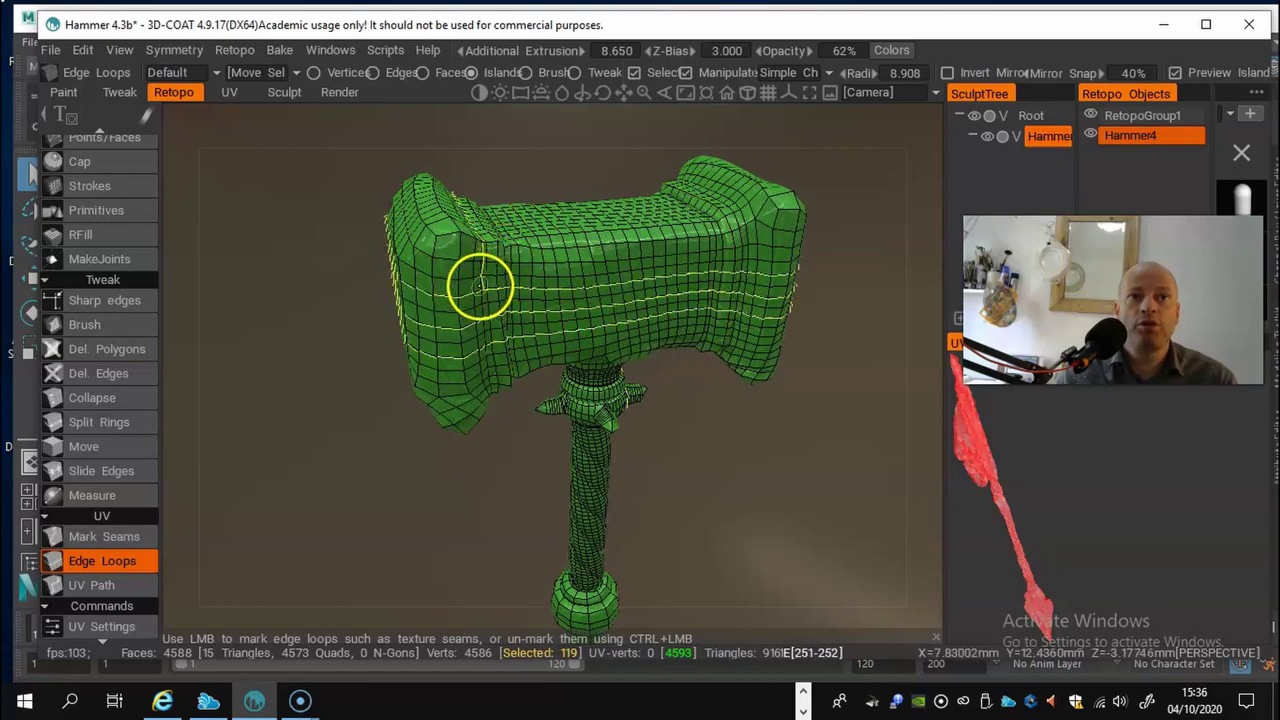
alt+drag(480, 286, 411, 291)
alt+right_drag(411, 291, 448, 277)
alt+middle_drag(448, 277, 545, 380)
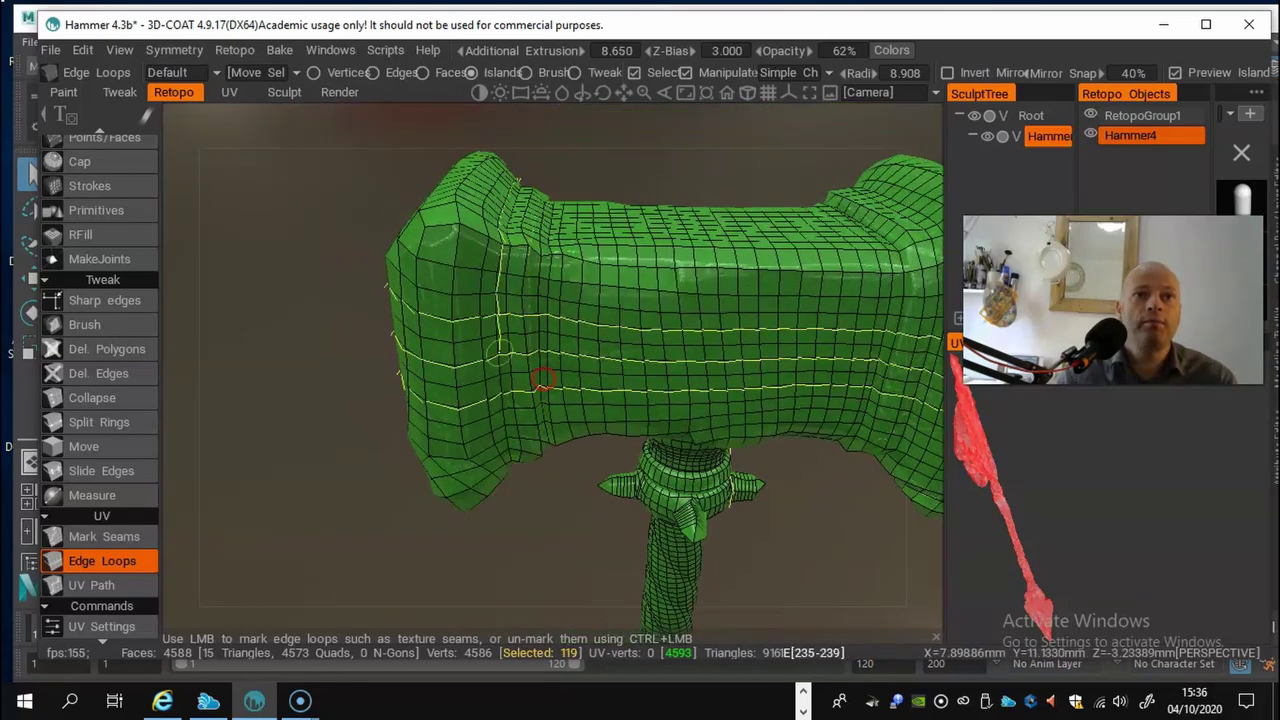
click(450, 307)
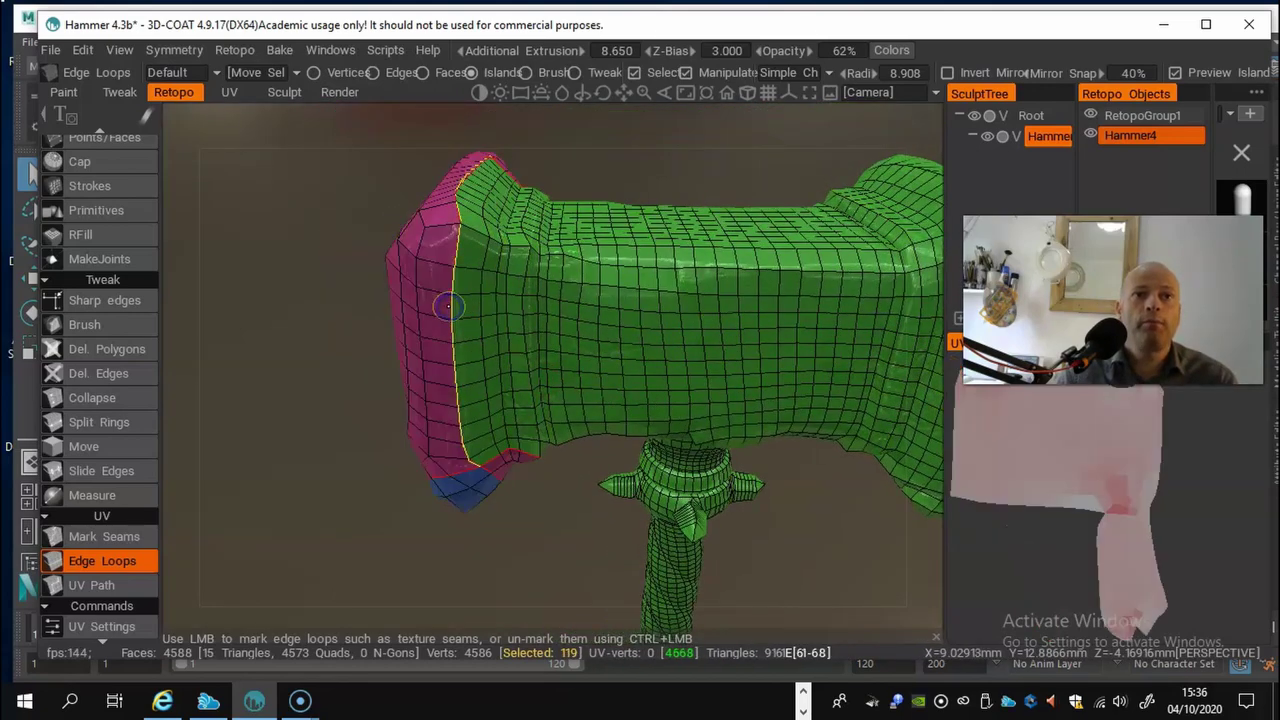
Step: Unmark the seam edge loop on the underside of that striking end, next to its lower corner
alt+drag(429, 323, 573, 318)
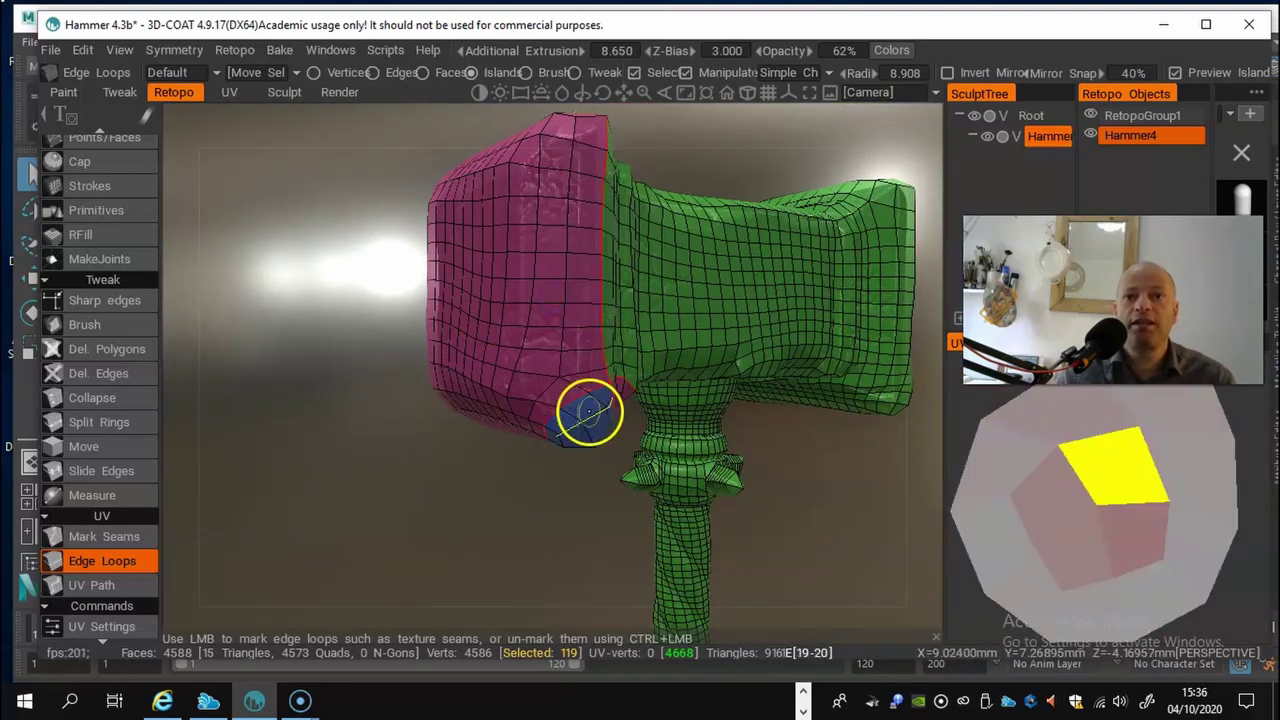
alt+drag(600, 390, 522, 370)
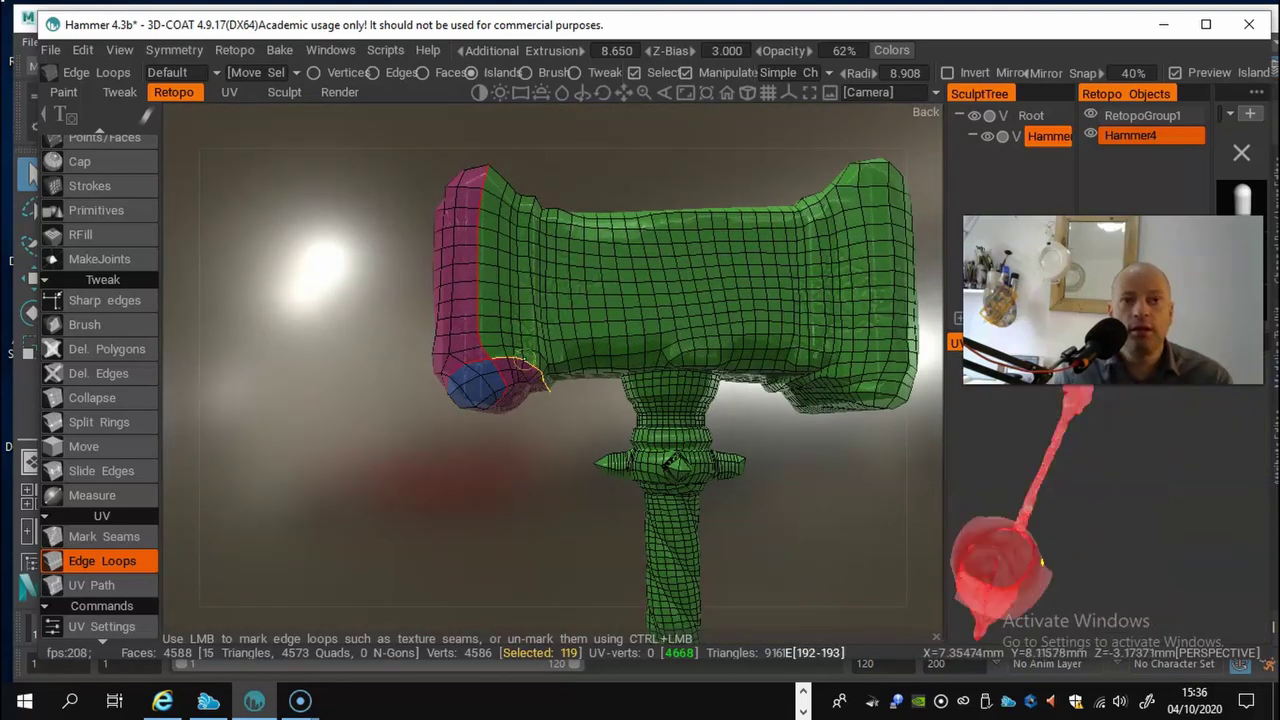
ctrl+click(515, 360)
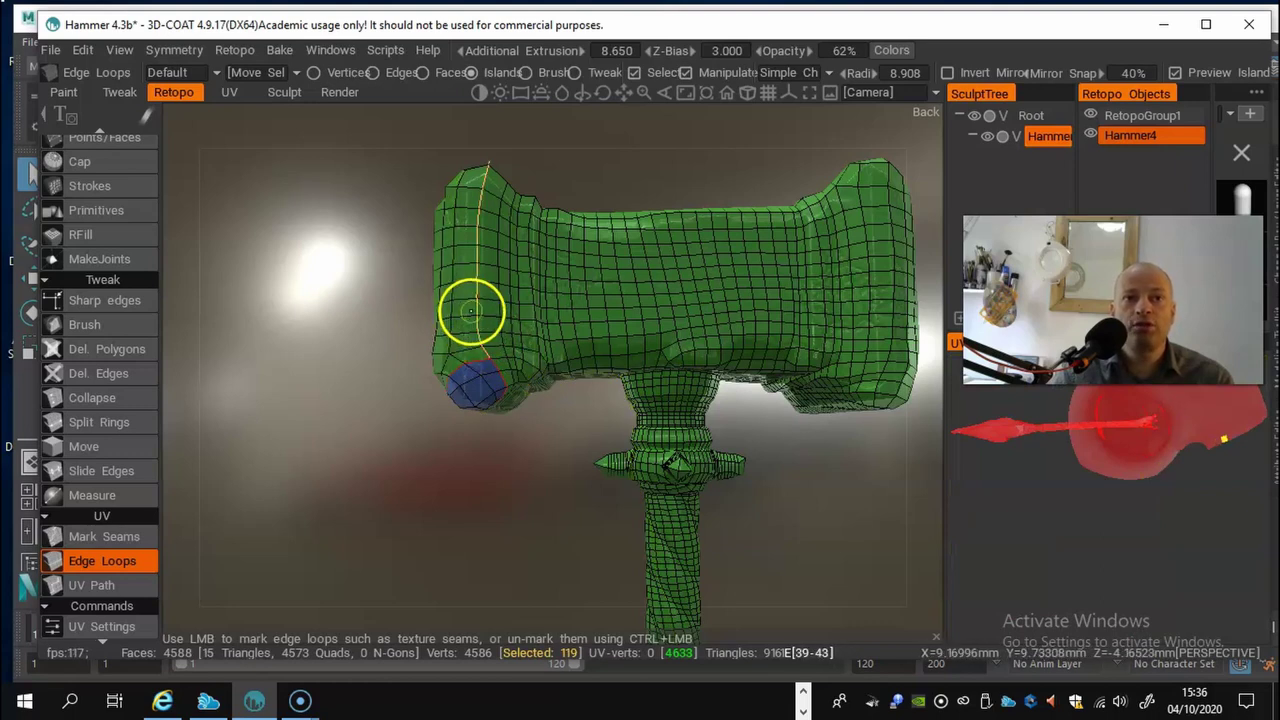
Step: Undo the last three seam edits on the hammer head
alt+drag(489, 378, 610, 390)
right_drag(610, 390, 440, 455)
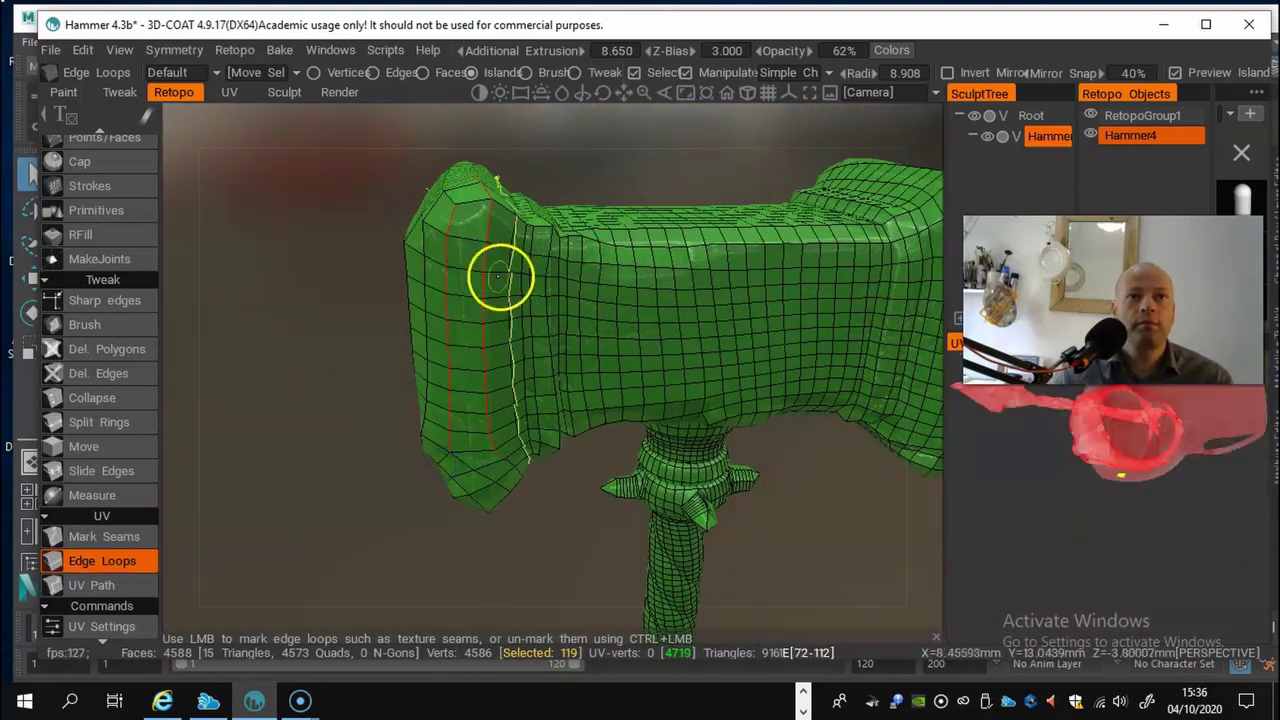
key(ctrl+z)
key(ctrl+z)
key(ctrl+z)
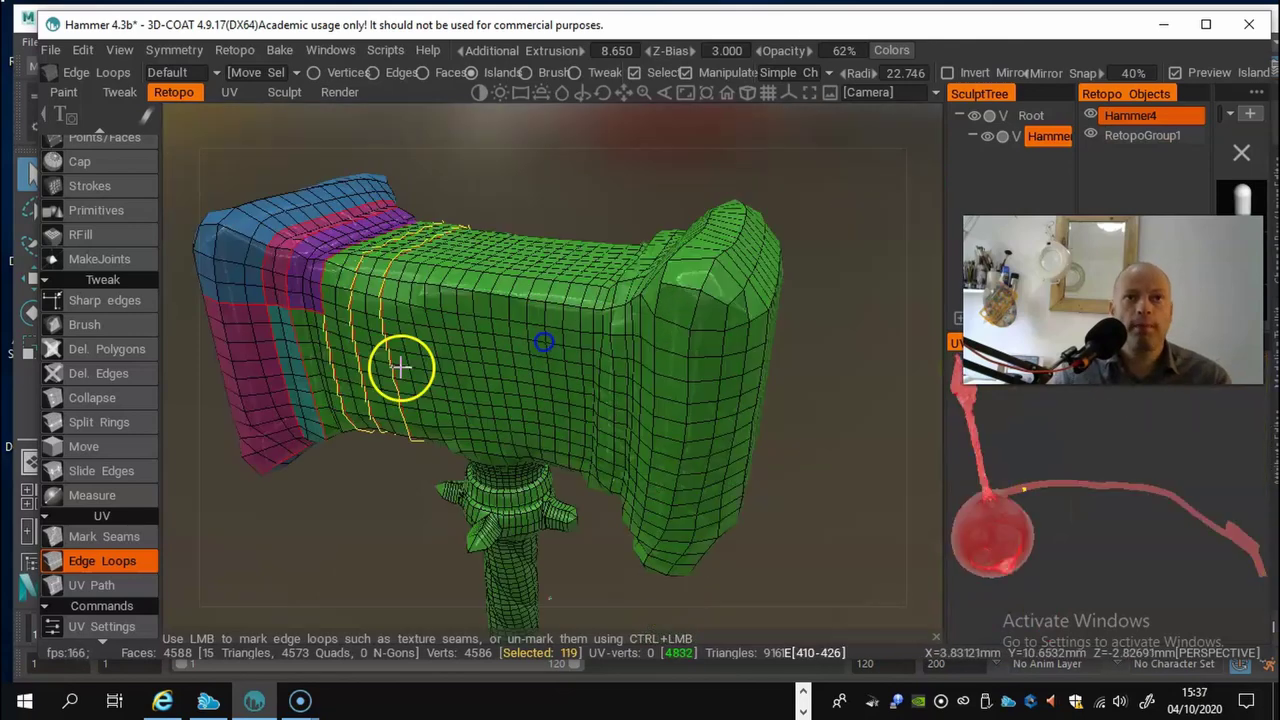
Step: Mark further edge loops across the middle and opposite end of the hammer head as UV seams
right_drag(400, 367, 346, 289)
right_drag(535, 377, 443, 366)
drag(443, 366, 557, 386)
mouse_move(557, 390)
right_down()
mouse_move(457, 449)
mouse_move(482, 438)
right_up()
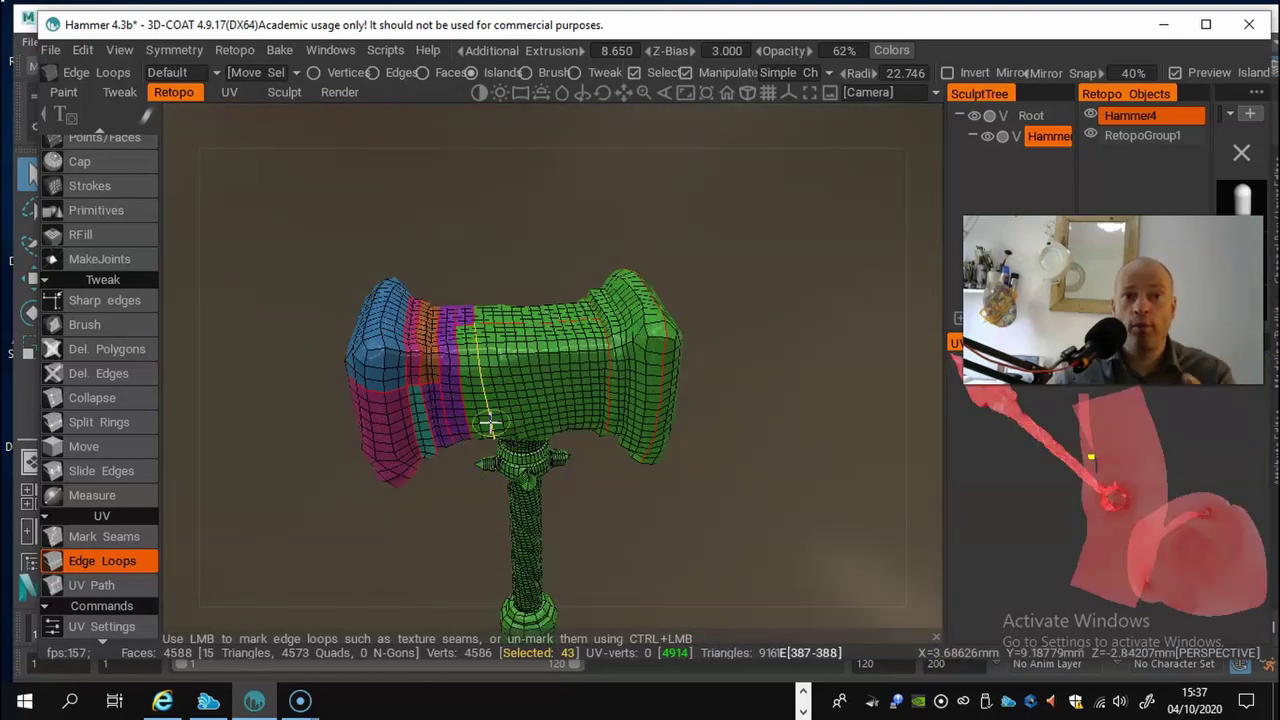
Step: Unwrap the hammer's retopo mesh with AutoMap and check its UV islands on the head and handle
scroll(110, 430, down, 3)
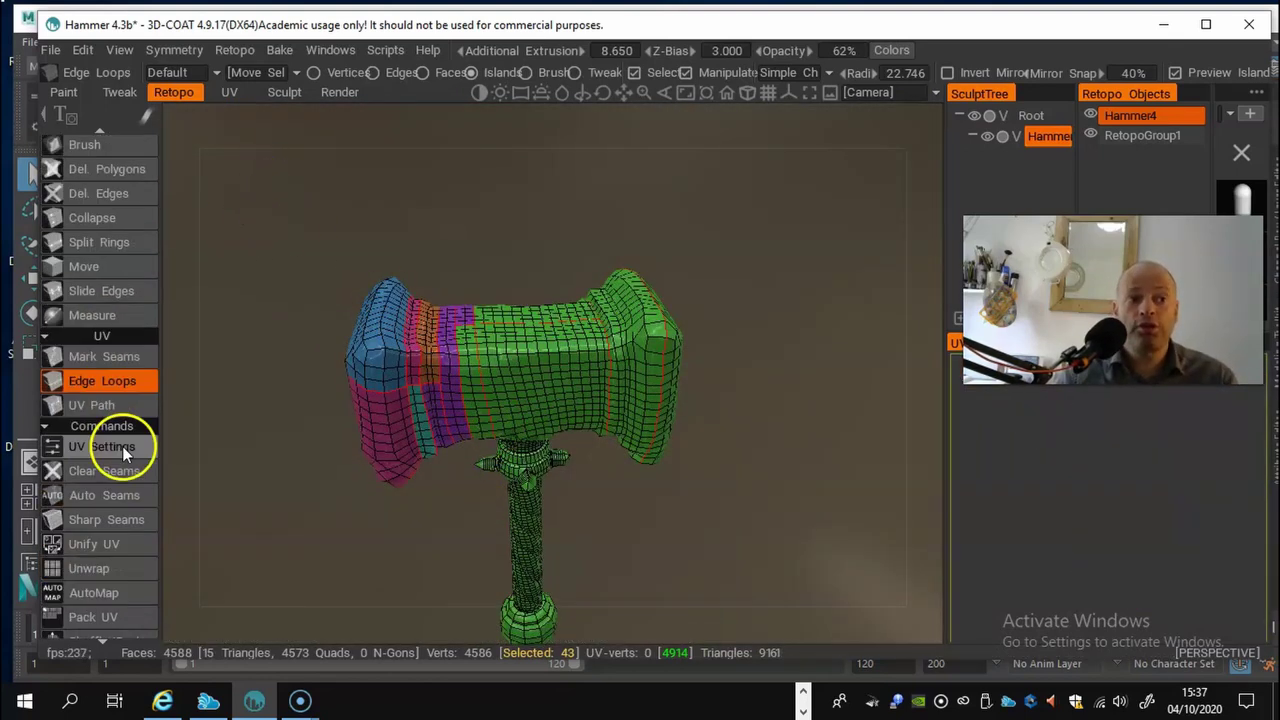
scroll(128, 483, down, 4)
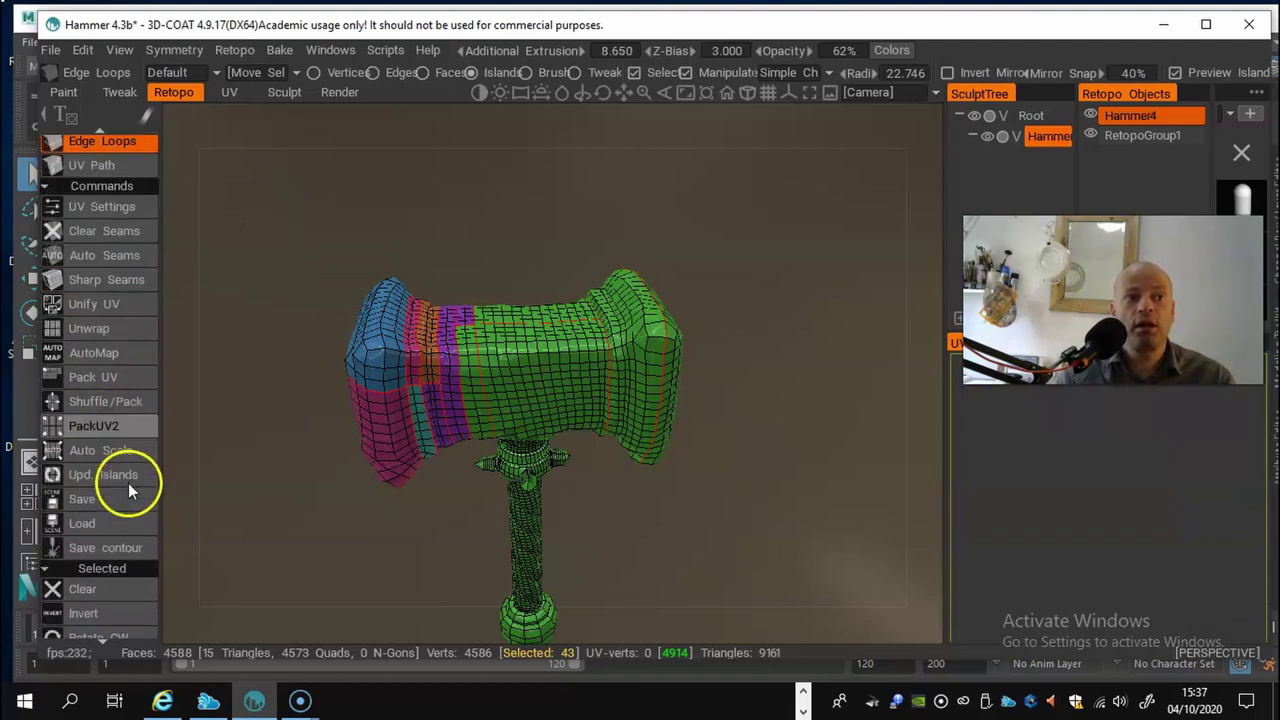
mouse_move(119, 358)
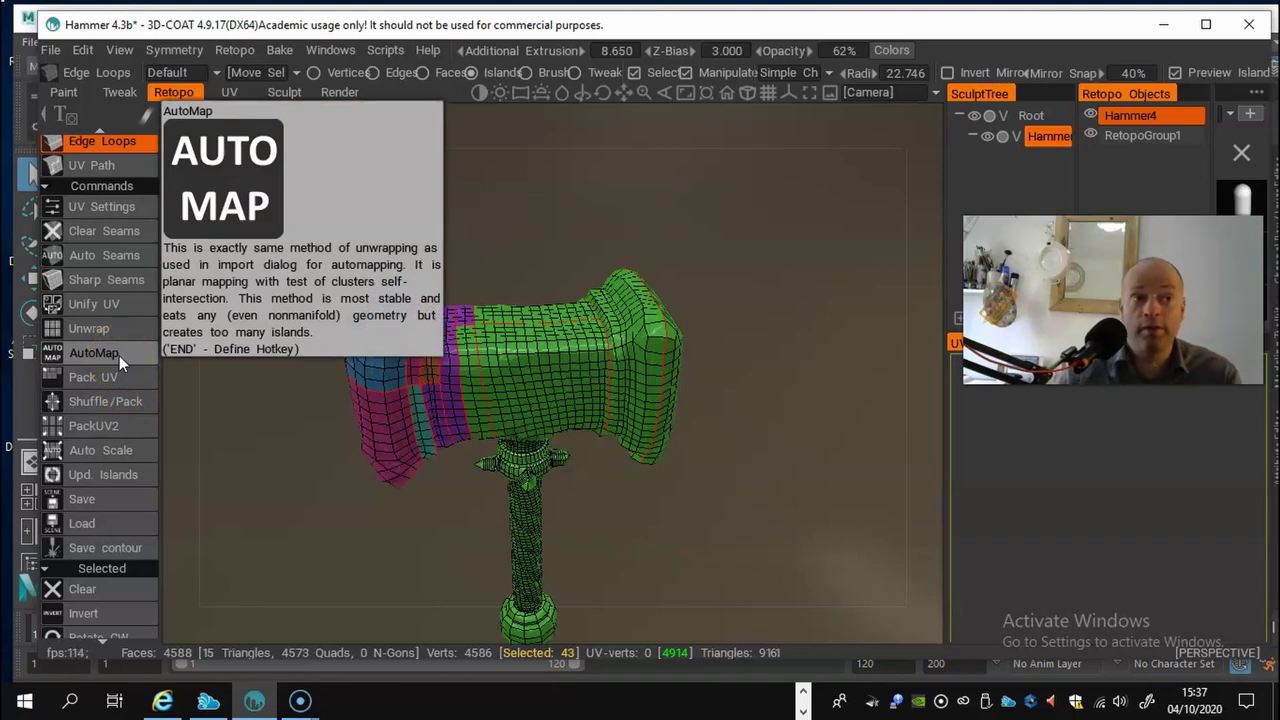
click(119, 356)
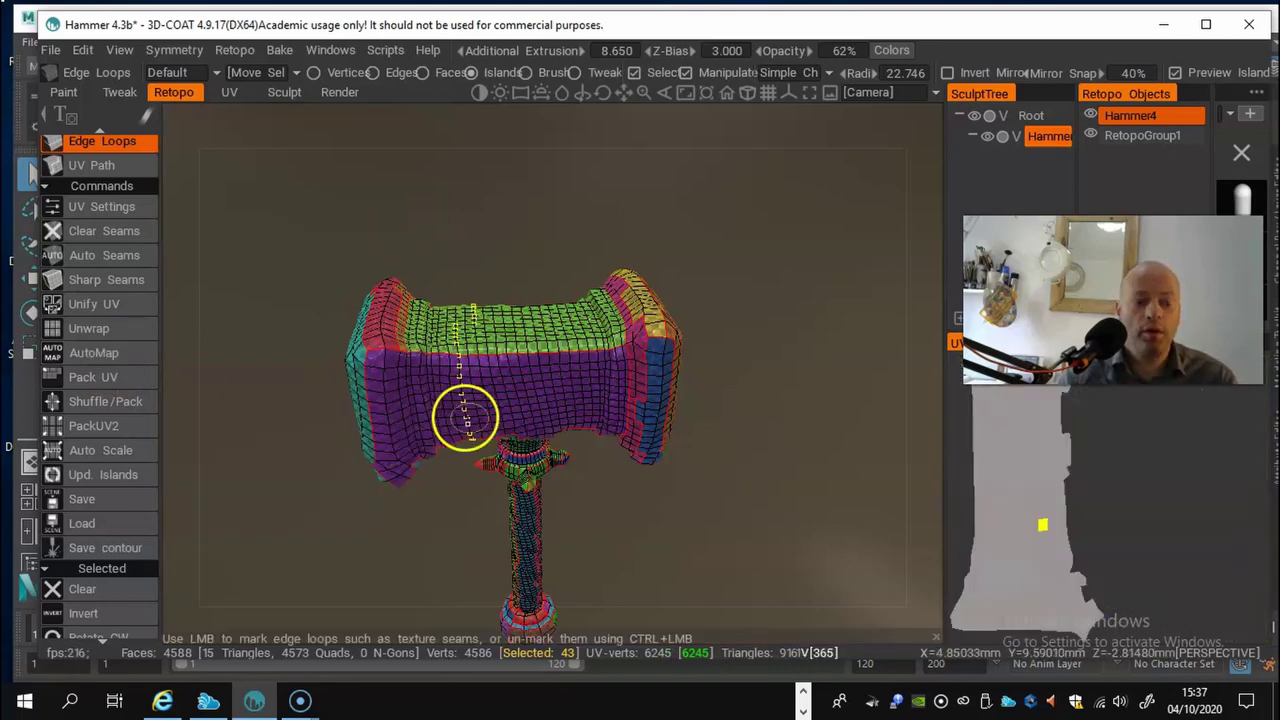
alt+drag(597, 414, 257, 423)
scroll(331, 437, up, 5)
drag(331, 437, 663, 386)
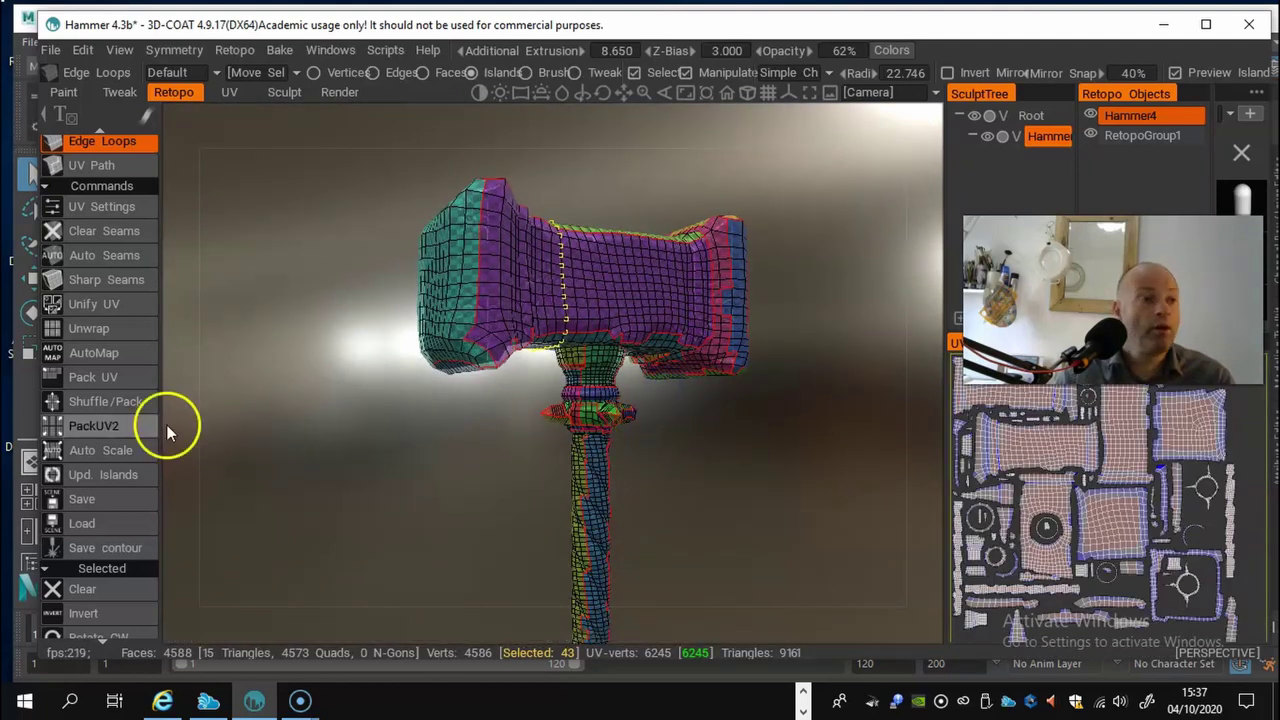
click(156, 474)
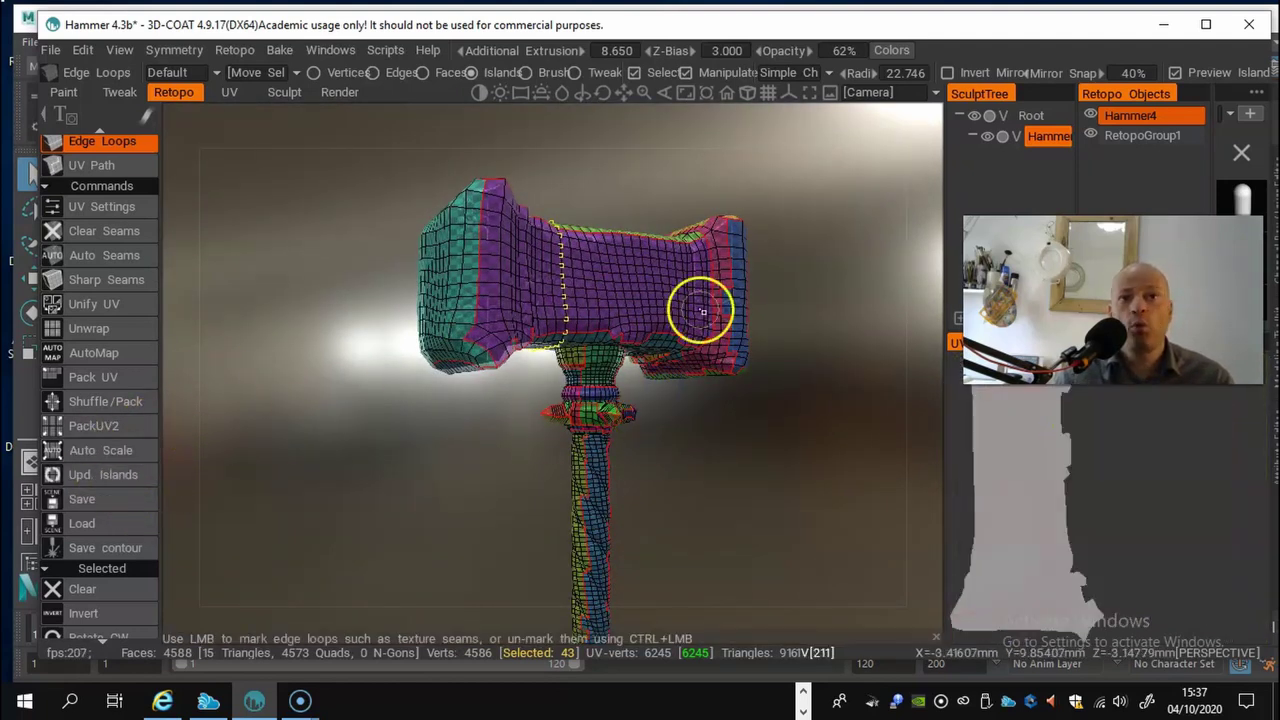
Step: Start a per-pixel normal map bake with Snap to Closest Along Normal and inner and outer scan depths of 10.000
click(277, 50)
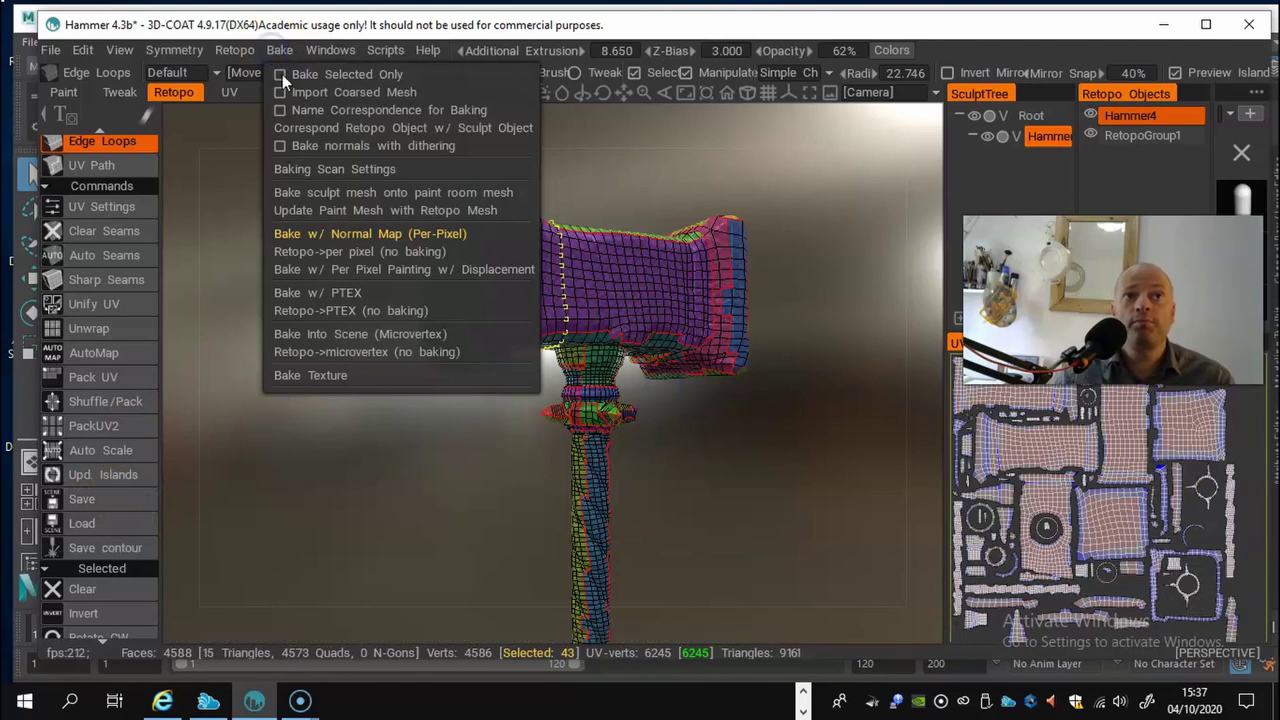
click(360, 233)
click(850, 253)
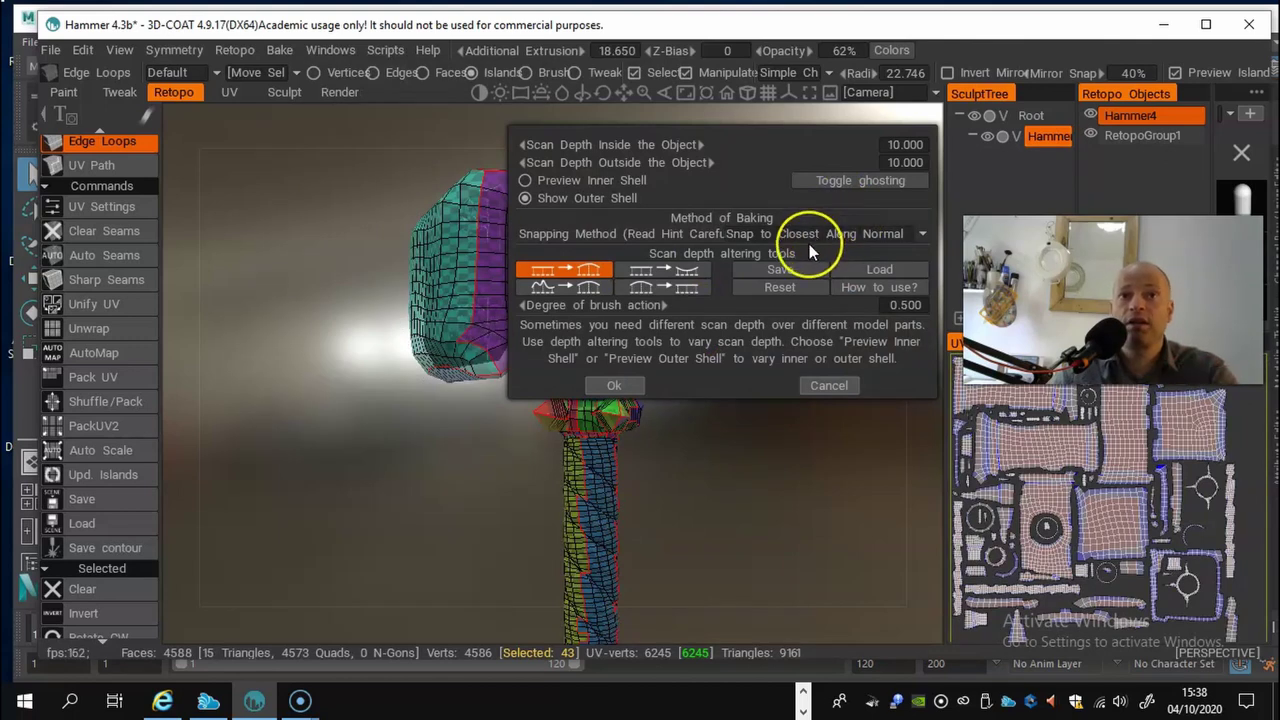
click(636, 387)
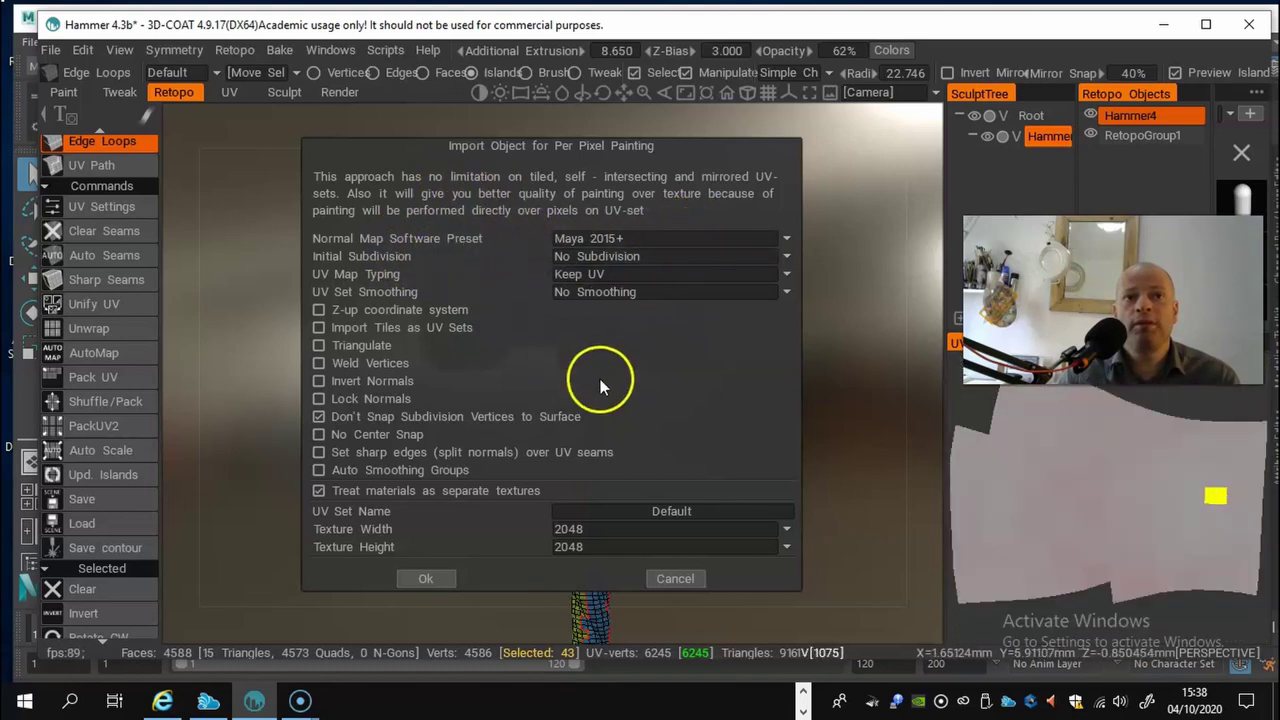
Step: Bake with the Maya 2015+ normal map preset, no subdivision, kept UVs and 2048 x 2048 textures
click(738, 239)
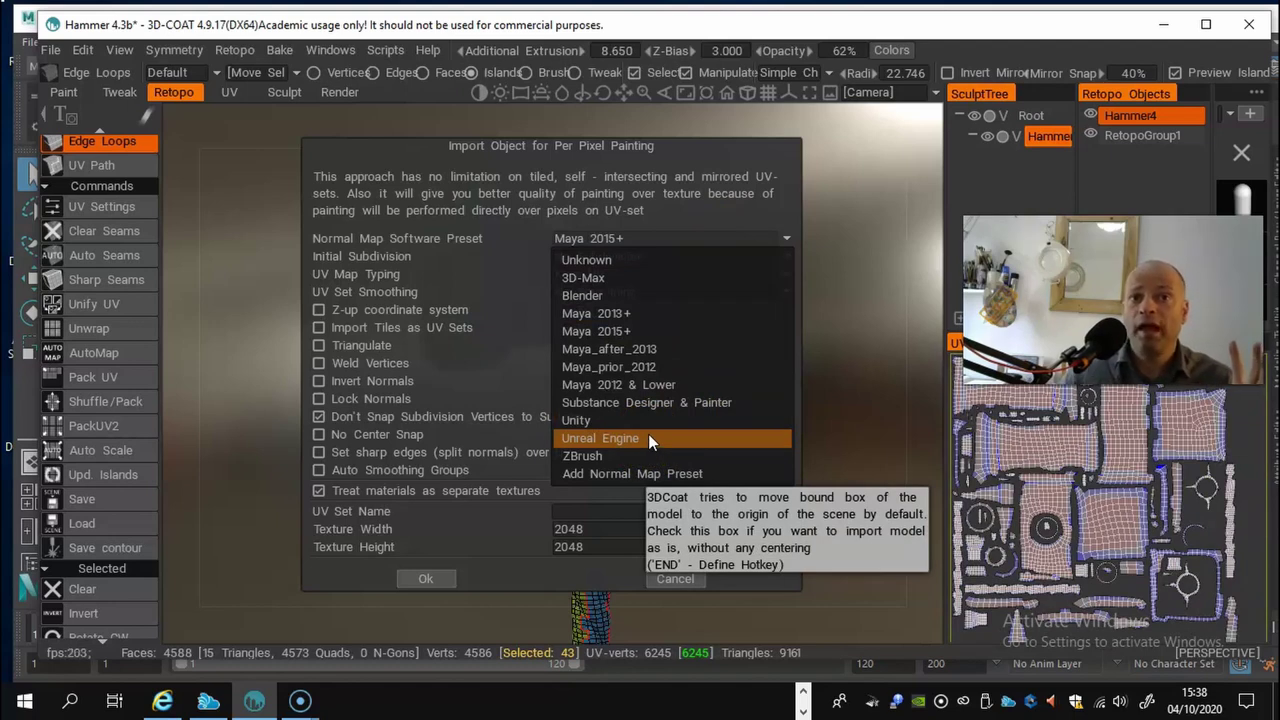
click(666, 233)
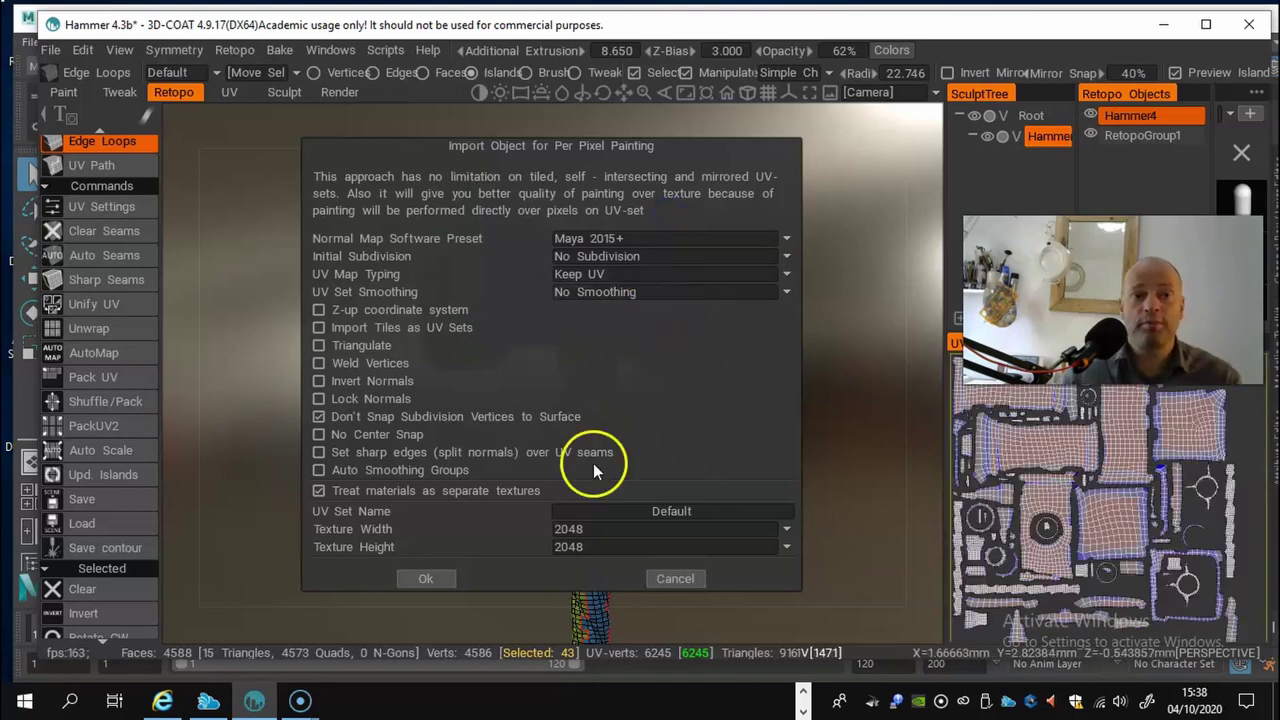
click(424, 580)
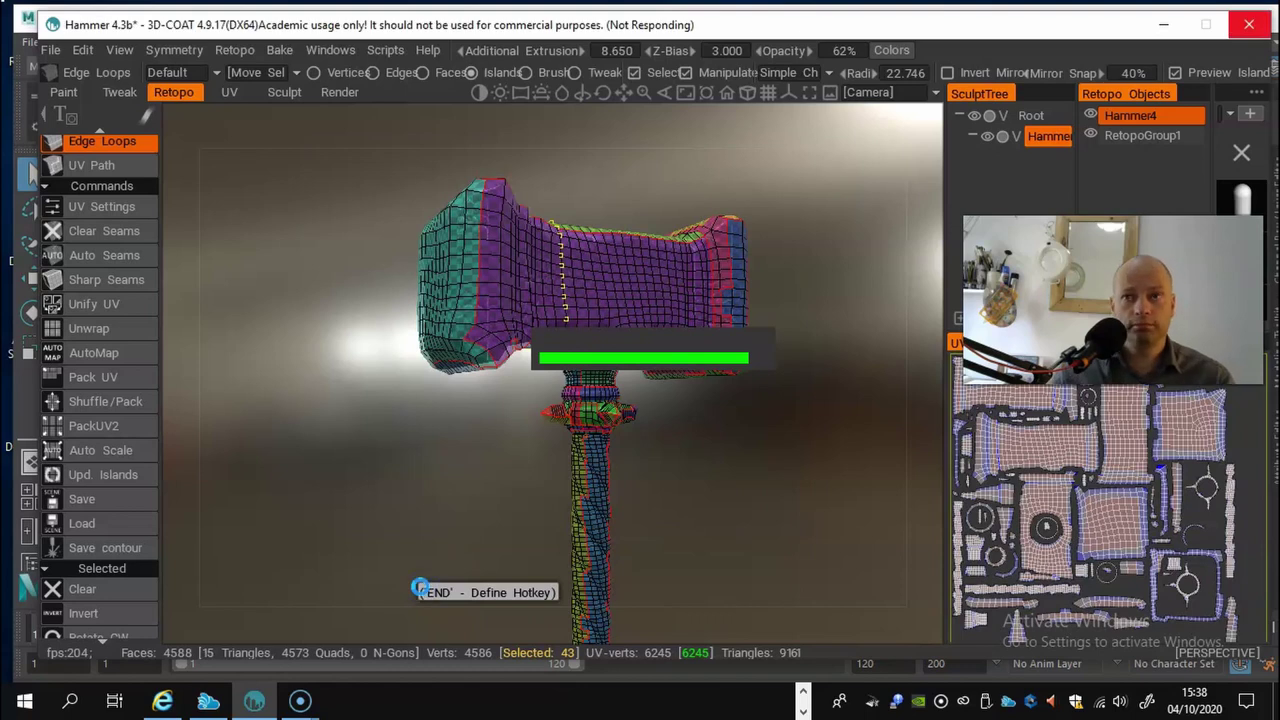
drag(709, 462, 573, 519)
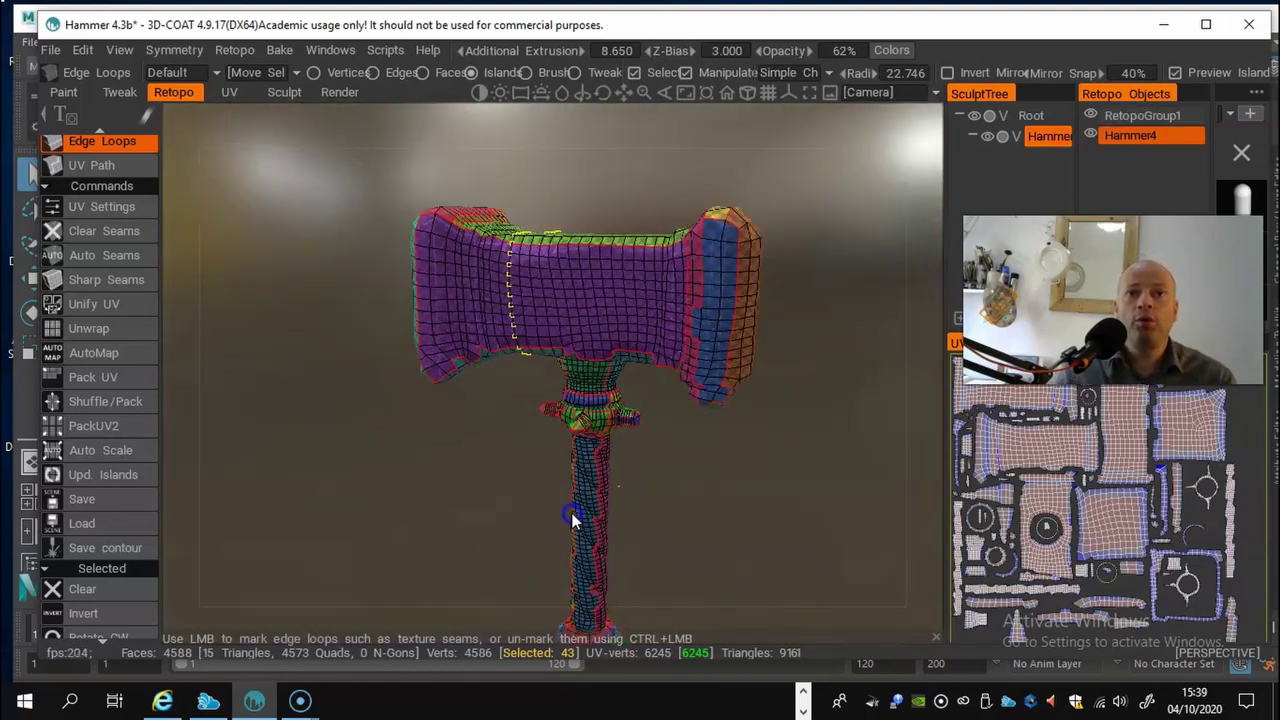
Step: Switch to the Sculpt room and examine the sculpted hammer in flat and shaded display from several angles
click(284, 91)
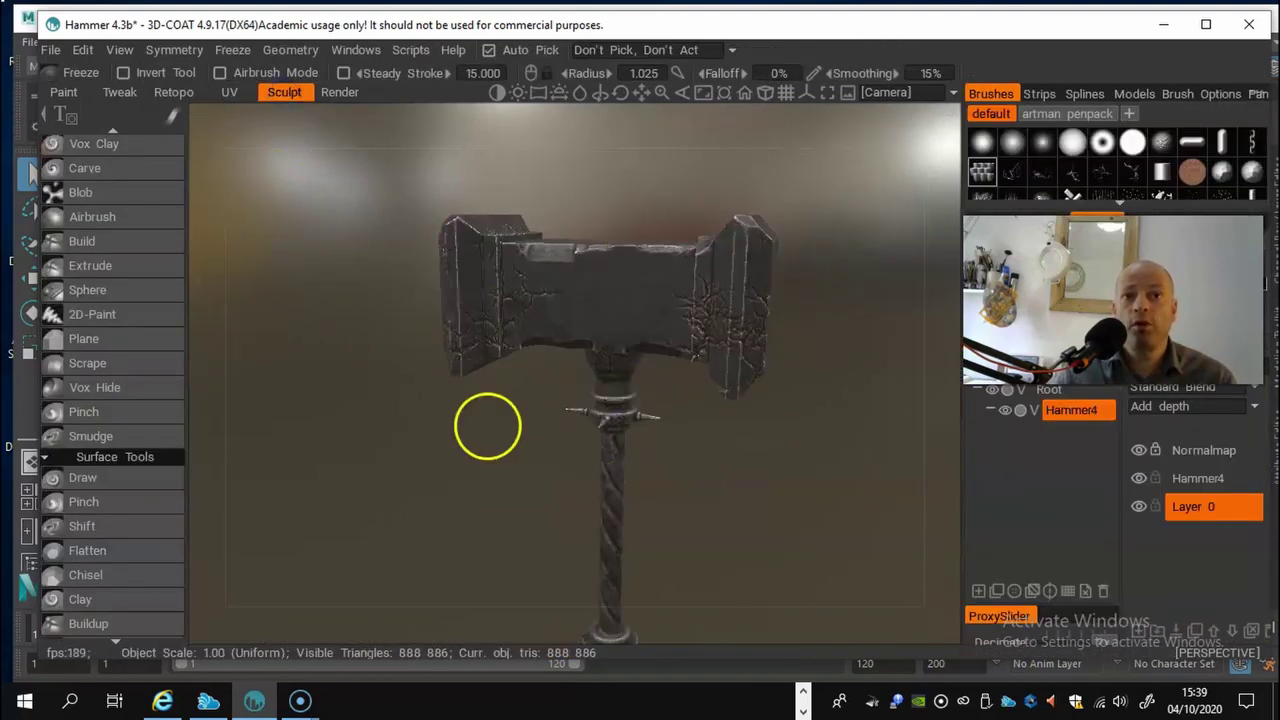
key(2)
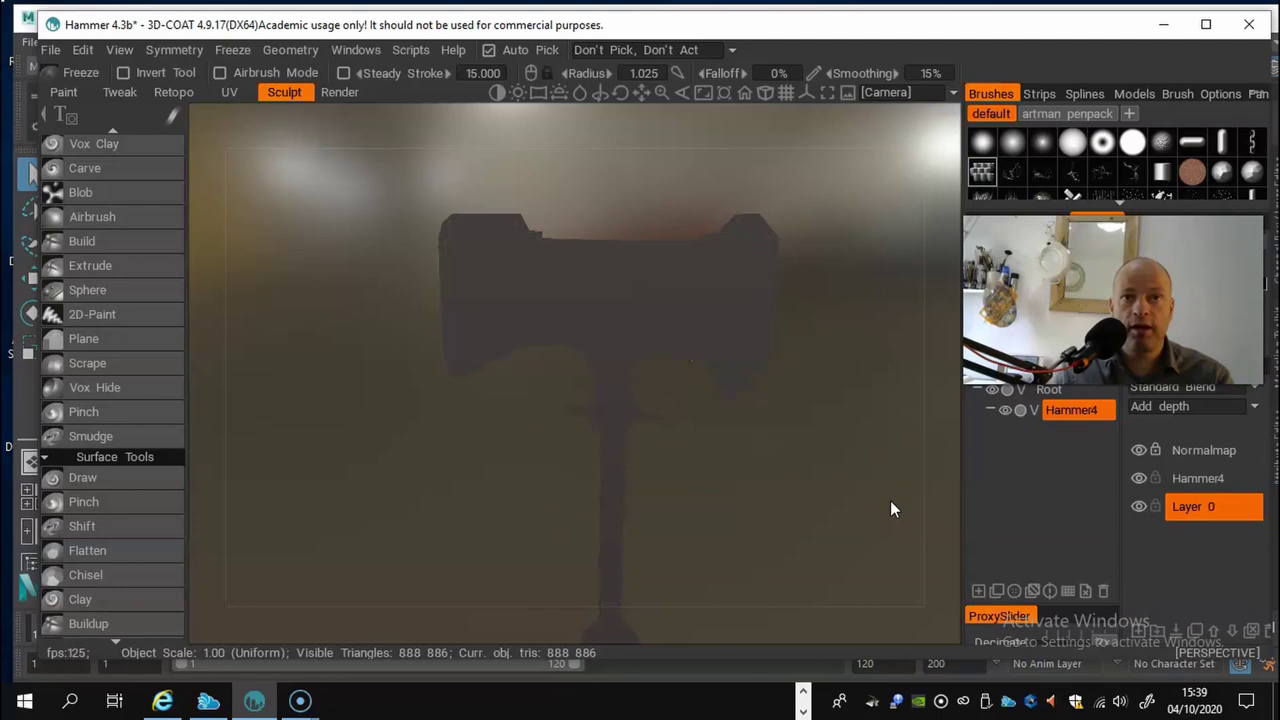
click(695, 408)
scroll(696, 408, up, 5)
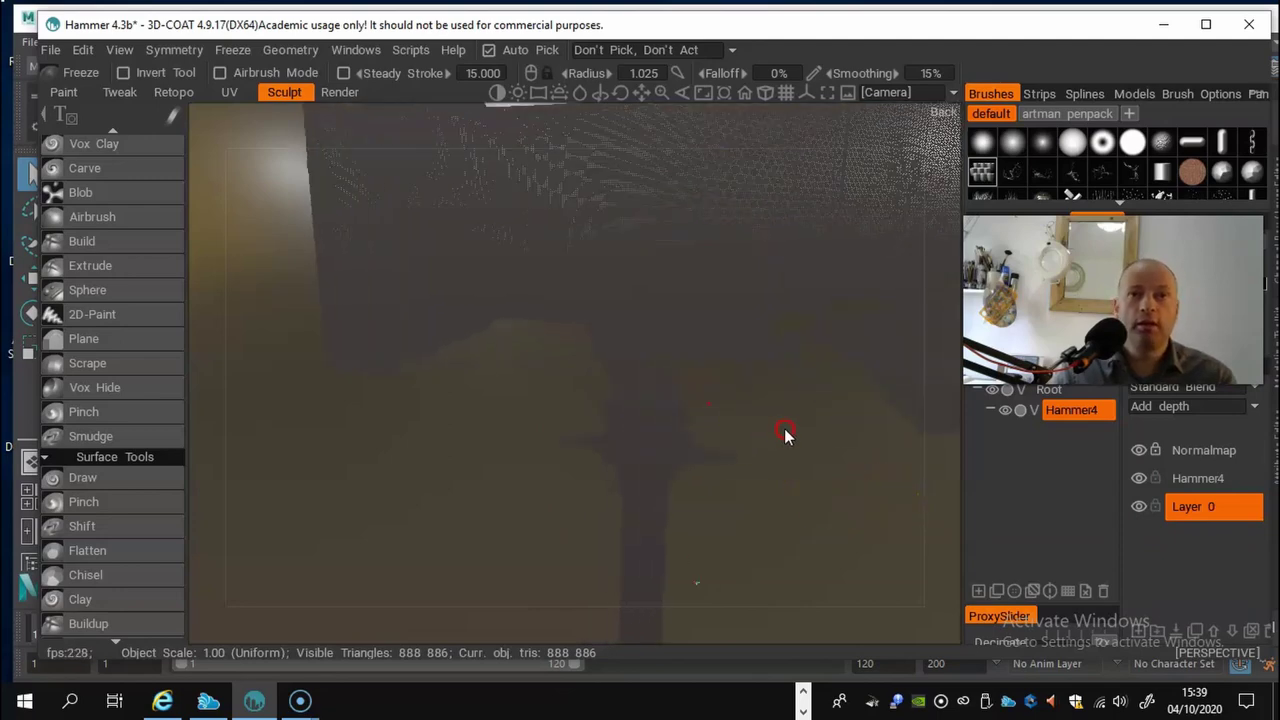
middle_drag(786, 394, 763, 451)
scroll(707, 368, up, 4)
drag(707, 372, 560, 323)
drag(653, 413, 591, 430)
key(w)
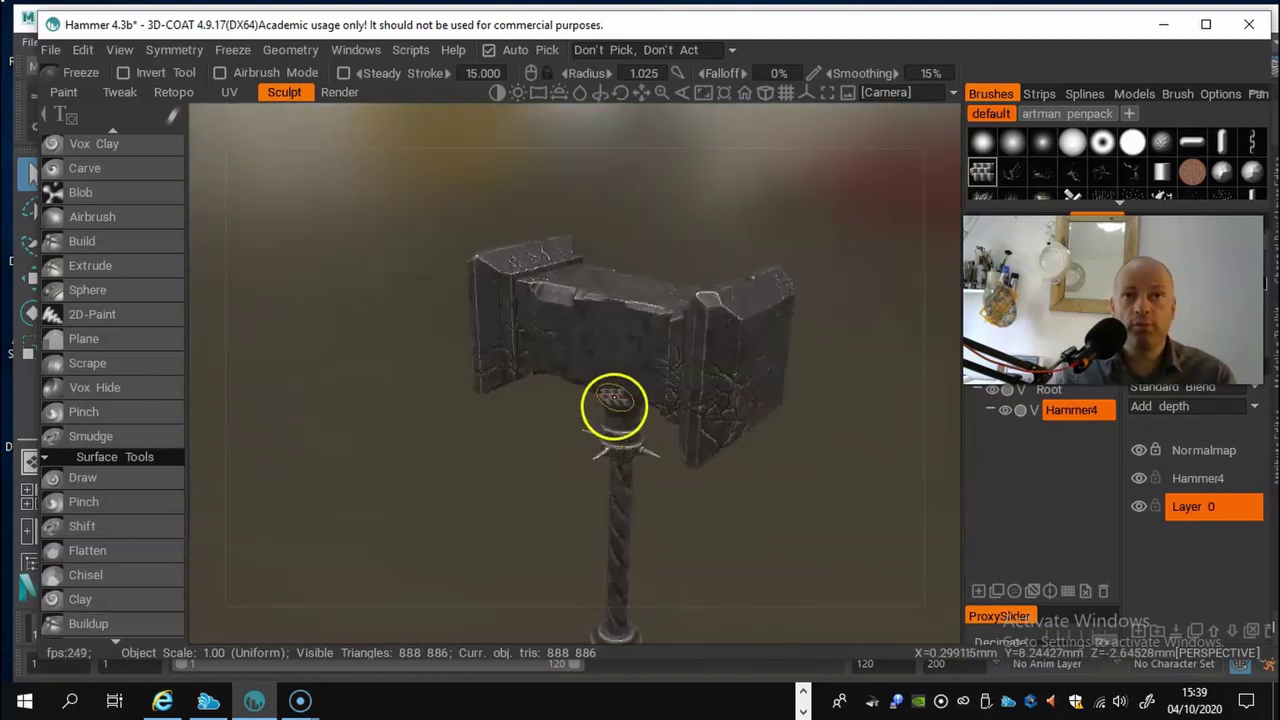
Step: Hide the Hammer4 sculpt volume and switch to the Paint room to show only the baked low-poly hammer
click(1005, 410)
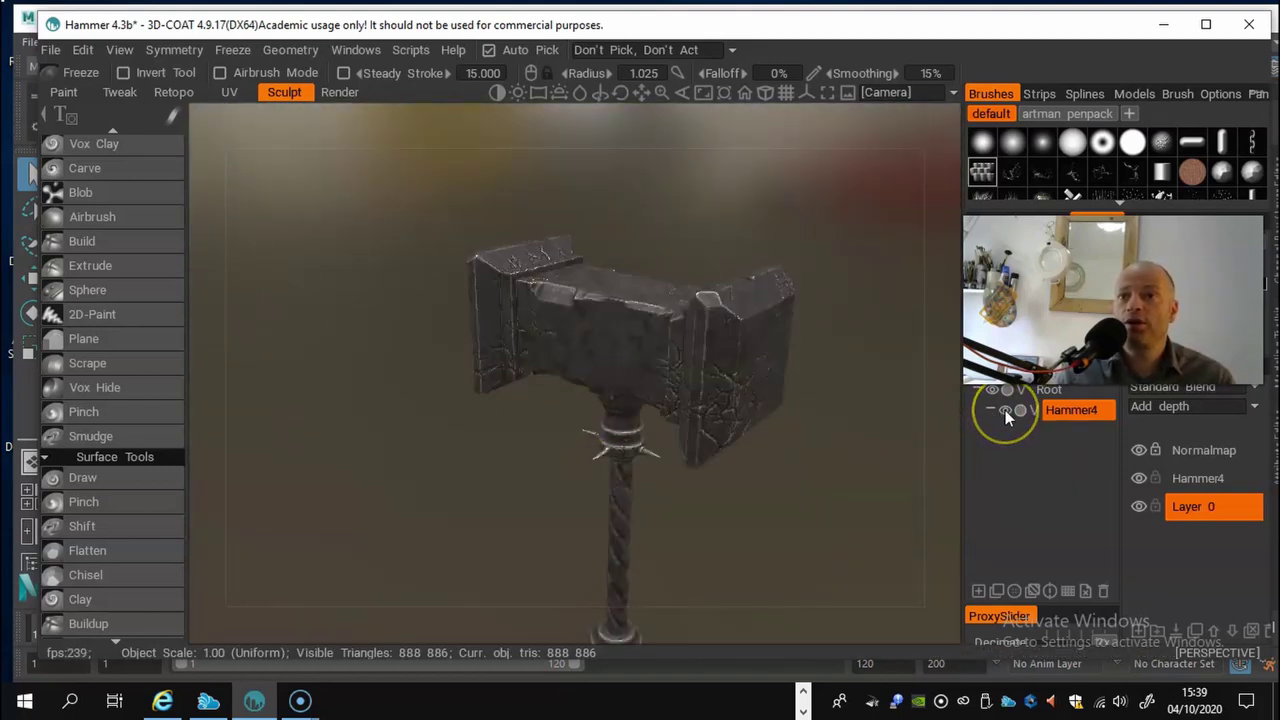
click(1006, 410)
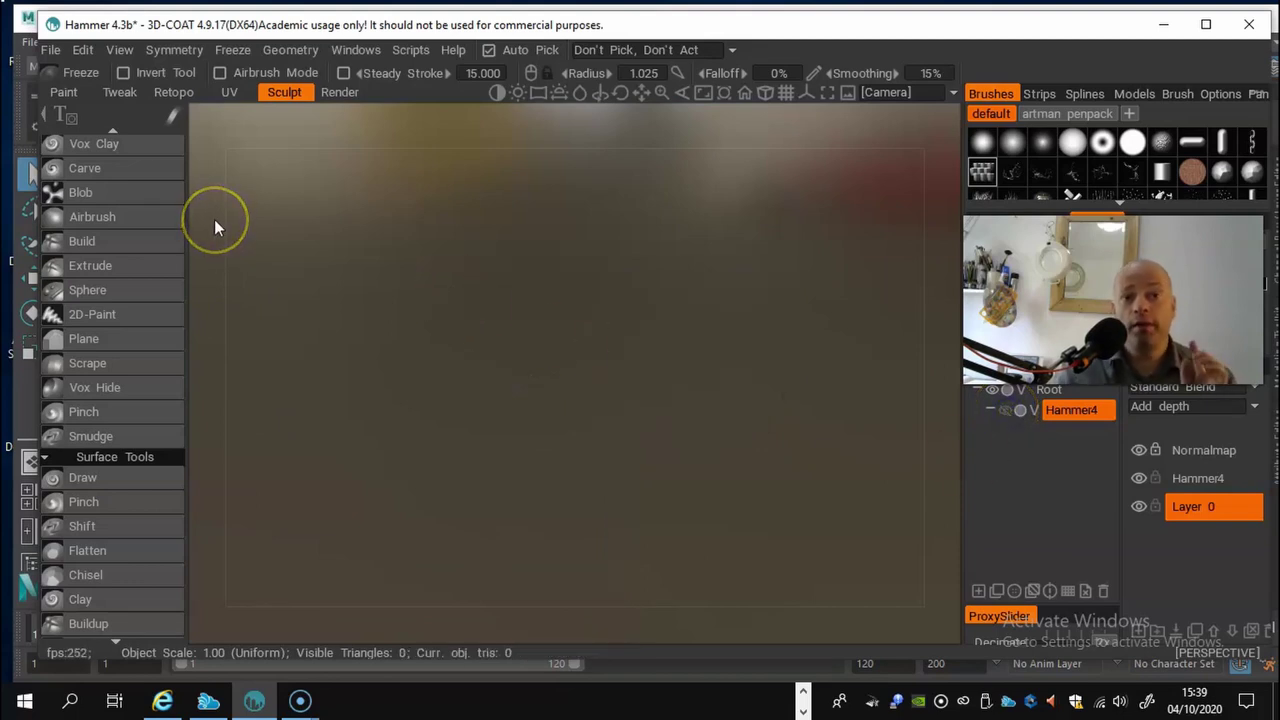
click(58, 113)
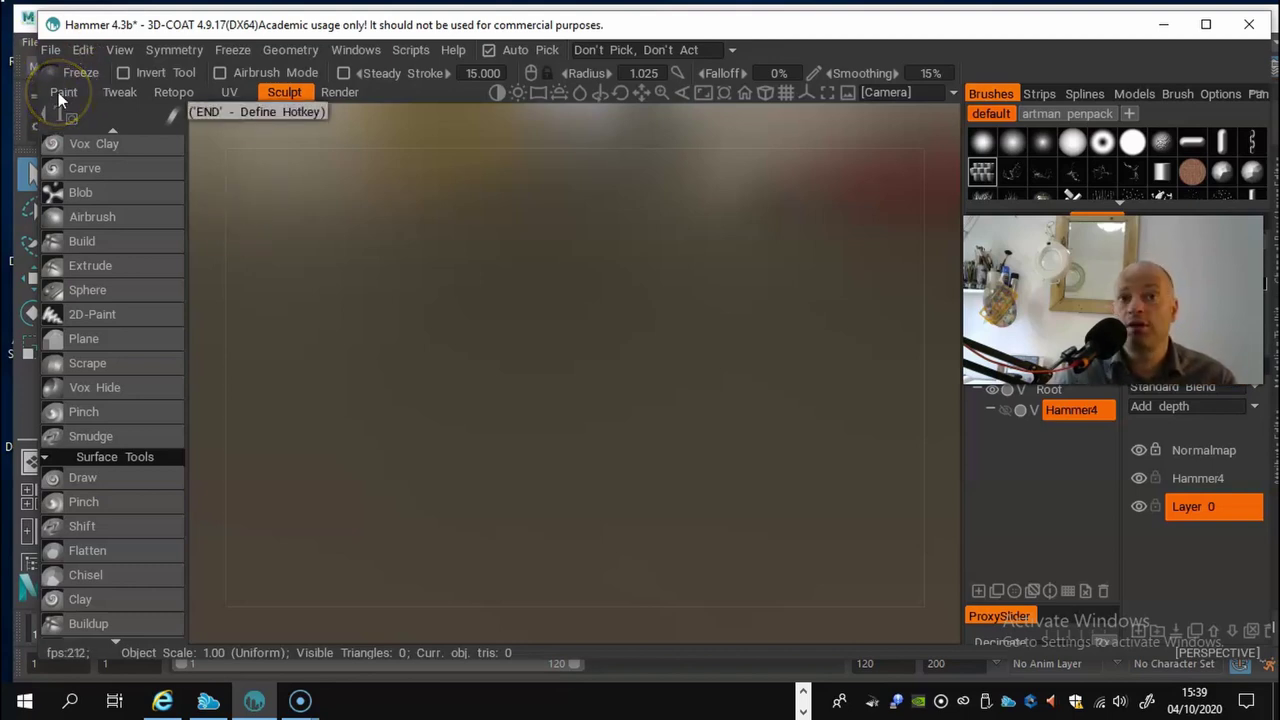
click(58, 92)
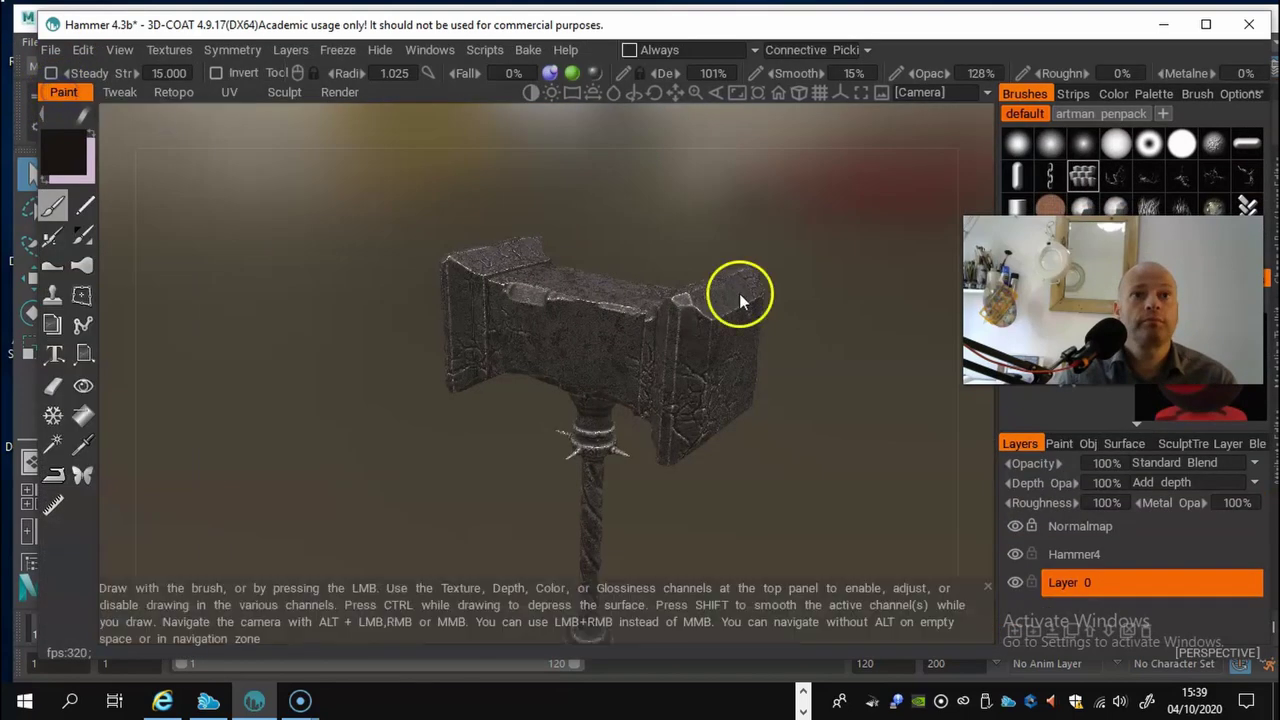
Step: Examine the baked hammer's head and handle from several angles, with and without the wireframe overlay
drag(794, 480, 742, 415)
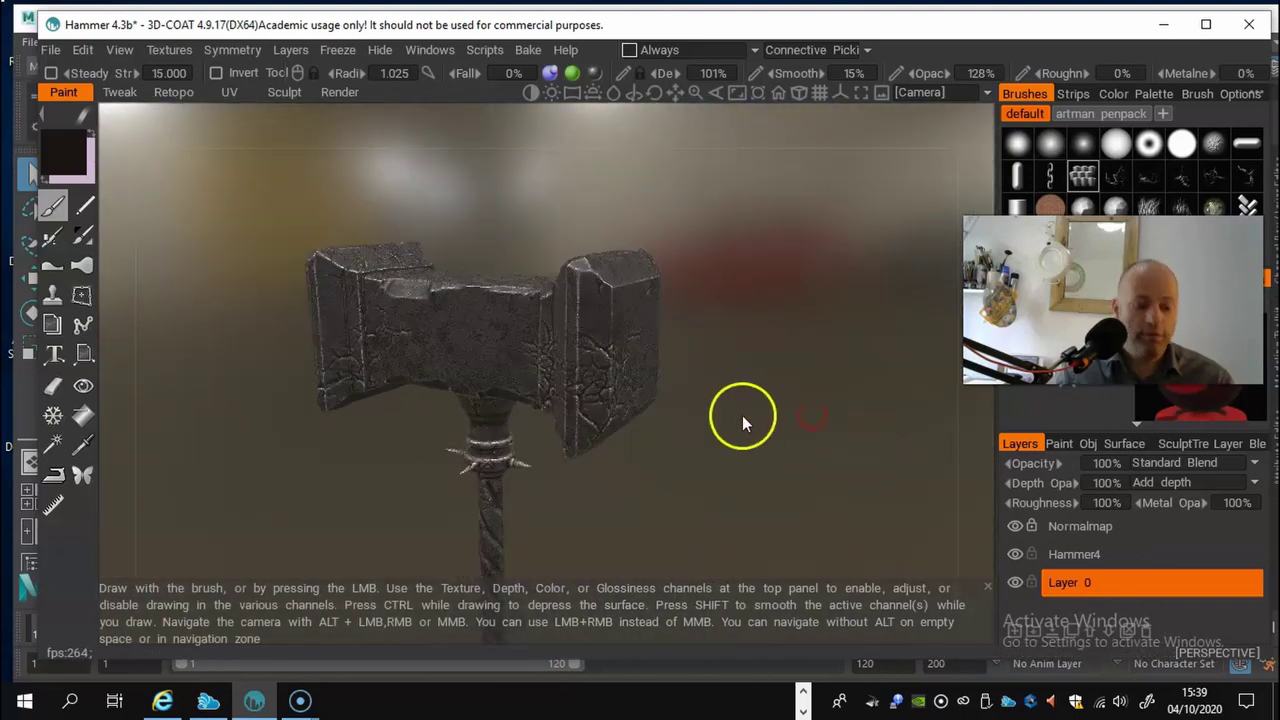
key(w)
alt+right_drag(600, 420, 654, 394)
alt+drag(654, 394, 560, 394)
mouse_move(560, 394)
alt+right_down()
mouse_move(571, 391)
mouse_move(554, 380)
alt+right_up()
alt+drag(640, 391, 611, 414)
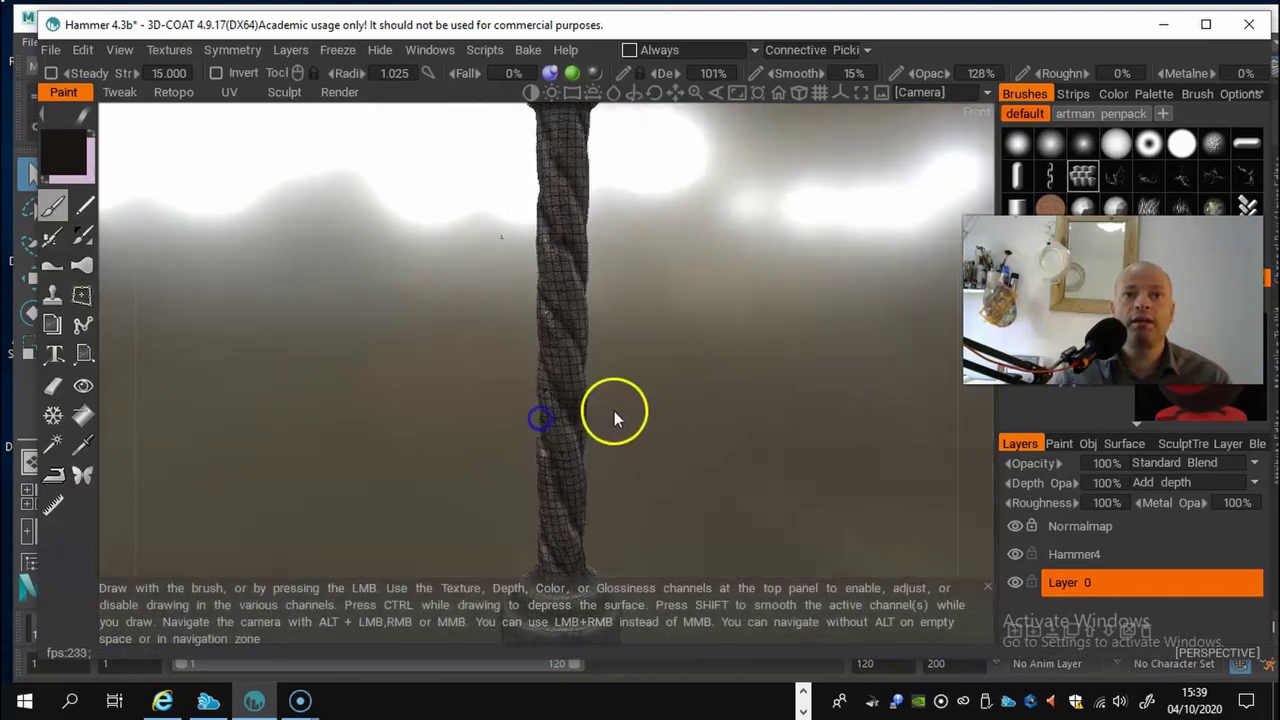
alt+middle_drag(539, 380, 560, 586)
alt+right_drag(560, 586, 560, 502)
alt+drag(560, 502, 673, 495)
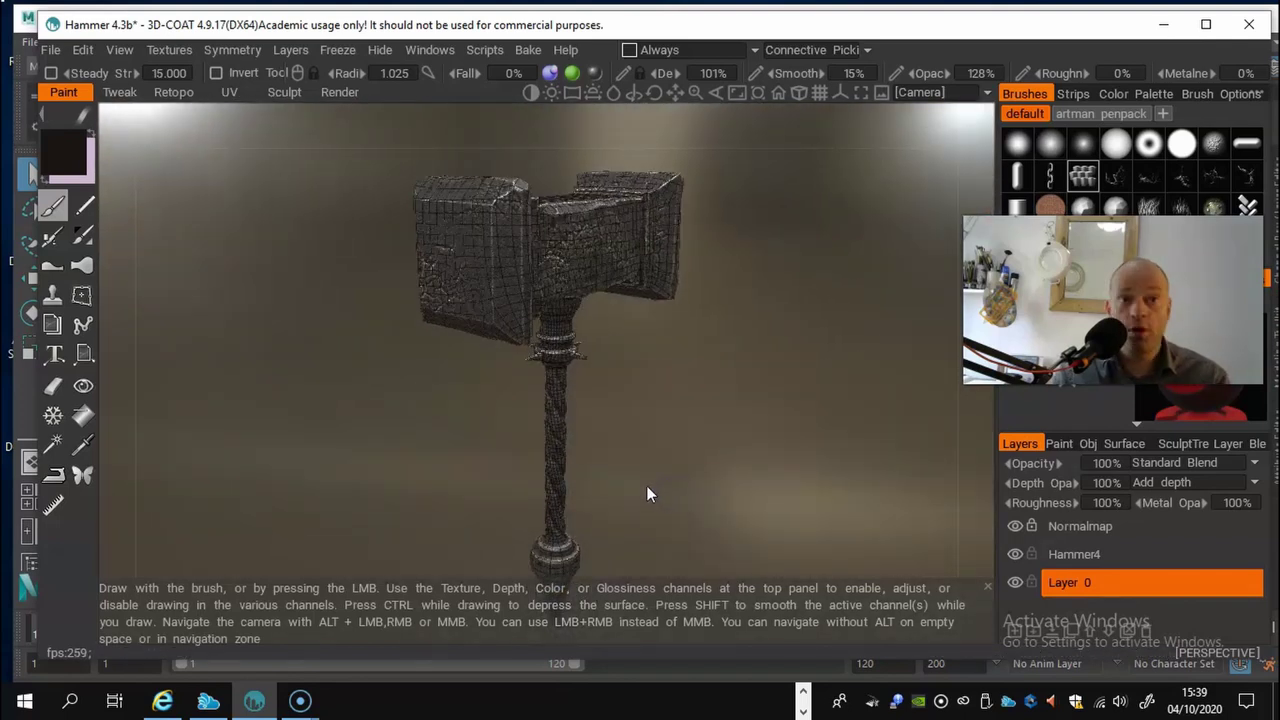
key(w)
alt+drag(640, 494, 966, 500)
alt+drag(440, 395, 465, 310)
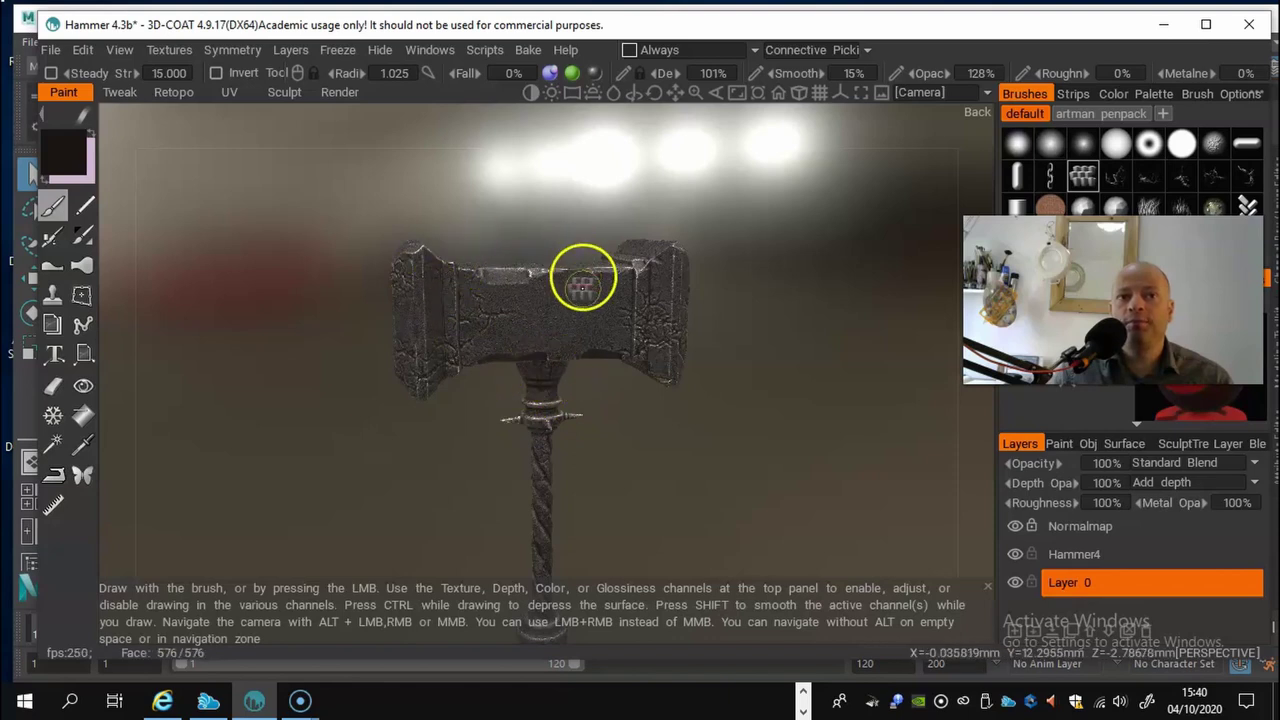
mouse_move(500, 335)
right_down()
mouse_move(603, 400)
mouse_move(651, 400)
mouse_move(635, 388)
mouse_move(777, 457)
mouse_move(640, 382)
right_up()
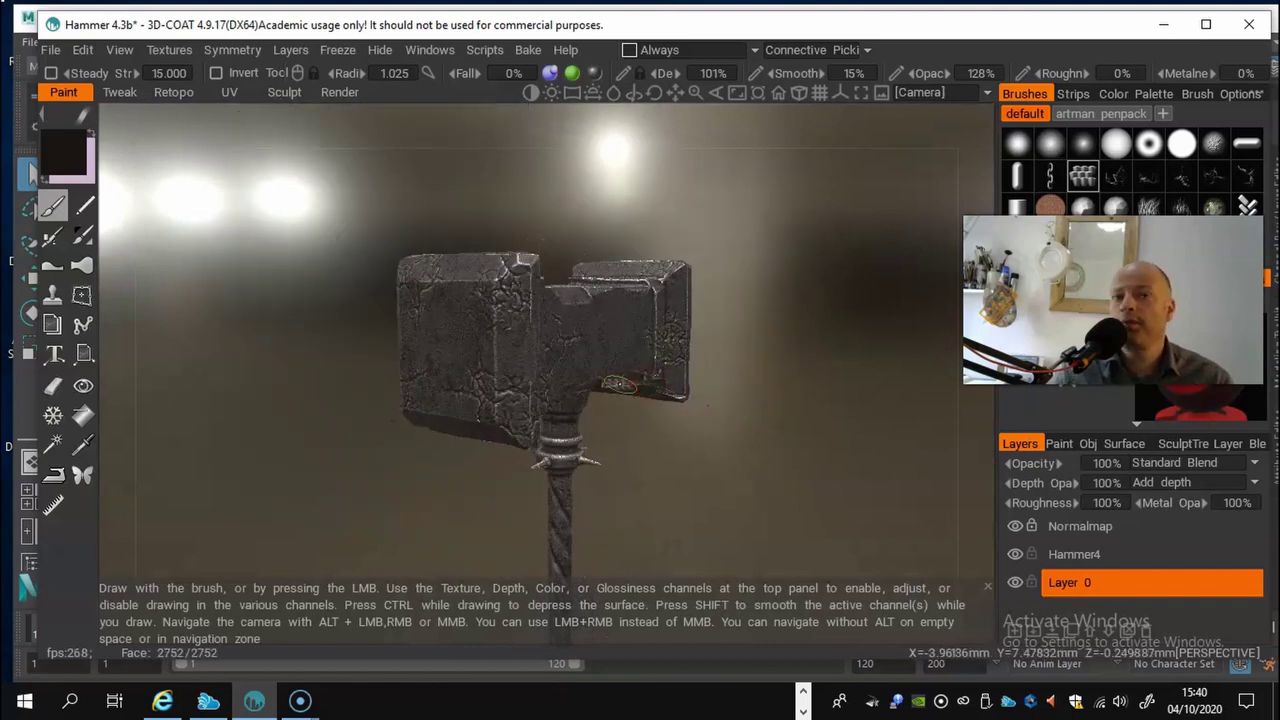
alt+middle_drag(560, 446, 502, 386)
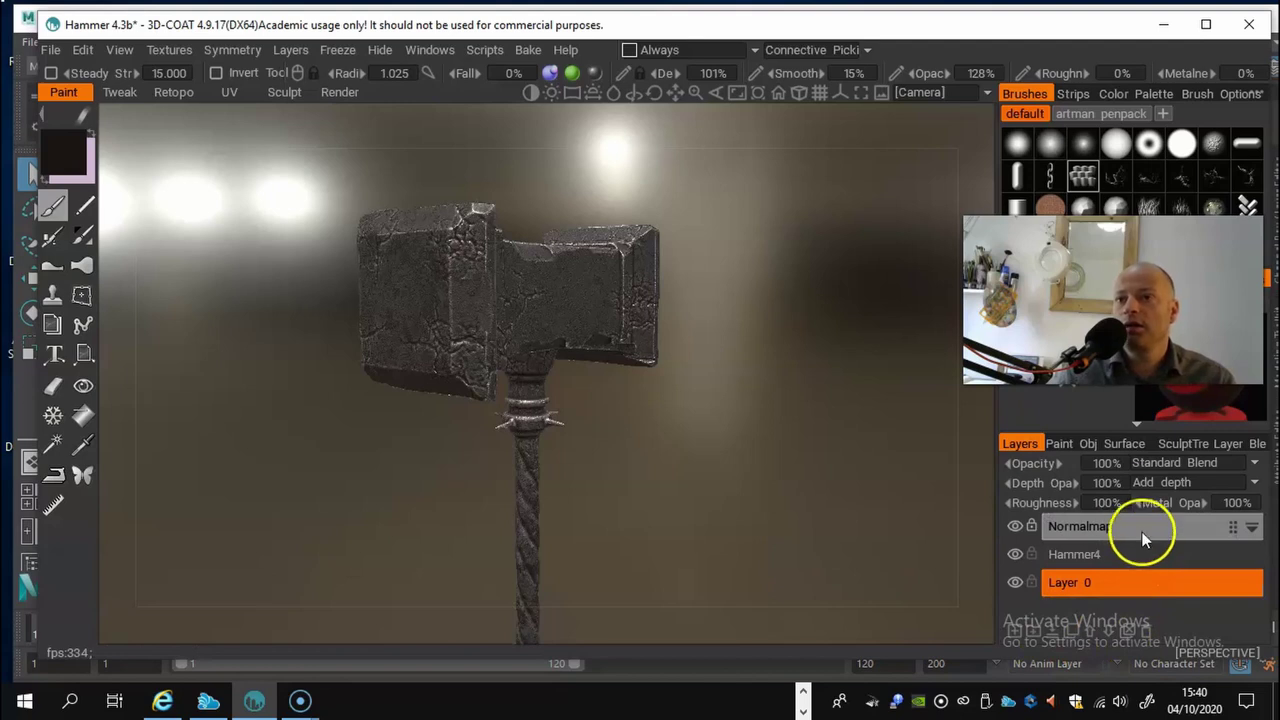
Step: Add a new paint layer and move it directly above the Hammer4 layer
drag(961, 35, 944, 25)
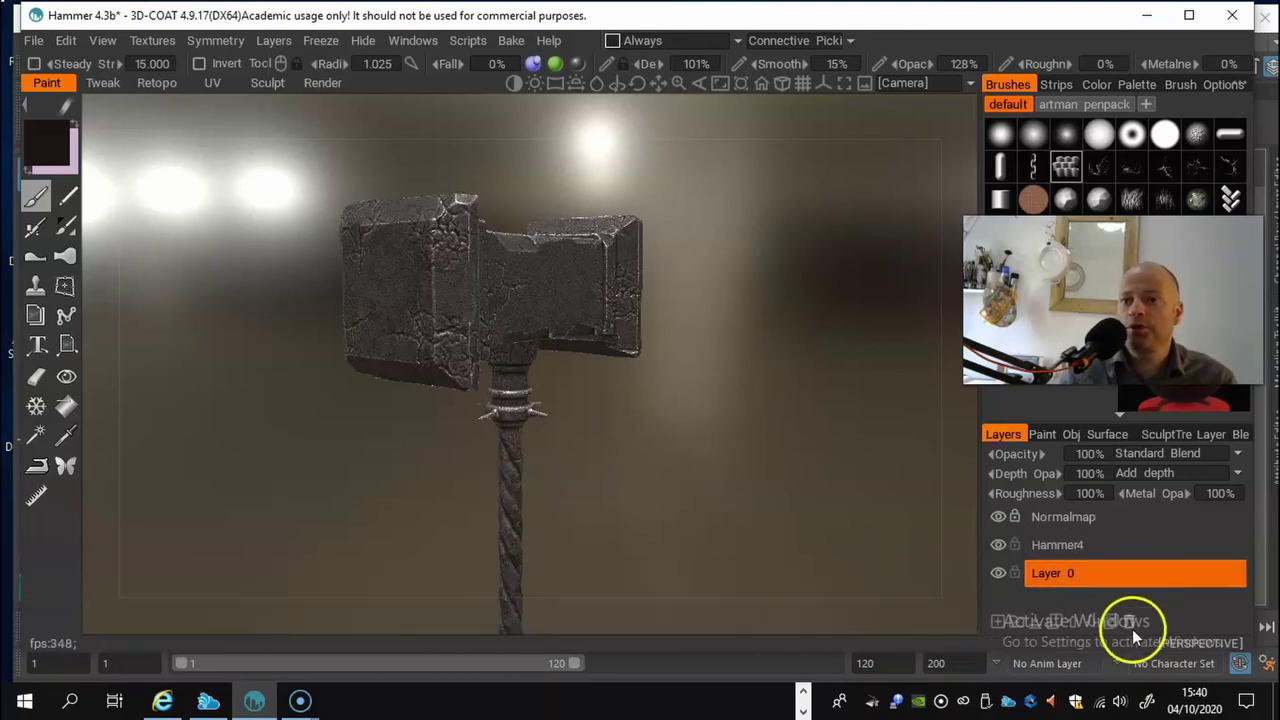
click(997, 622)
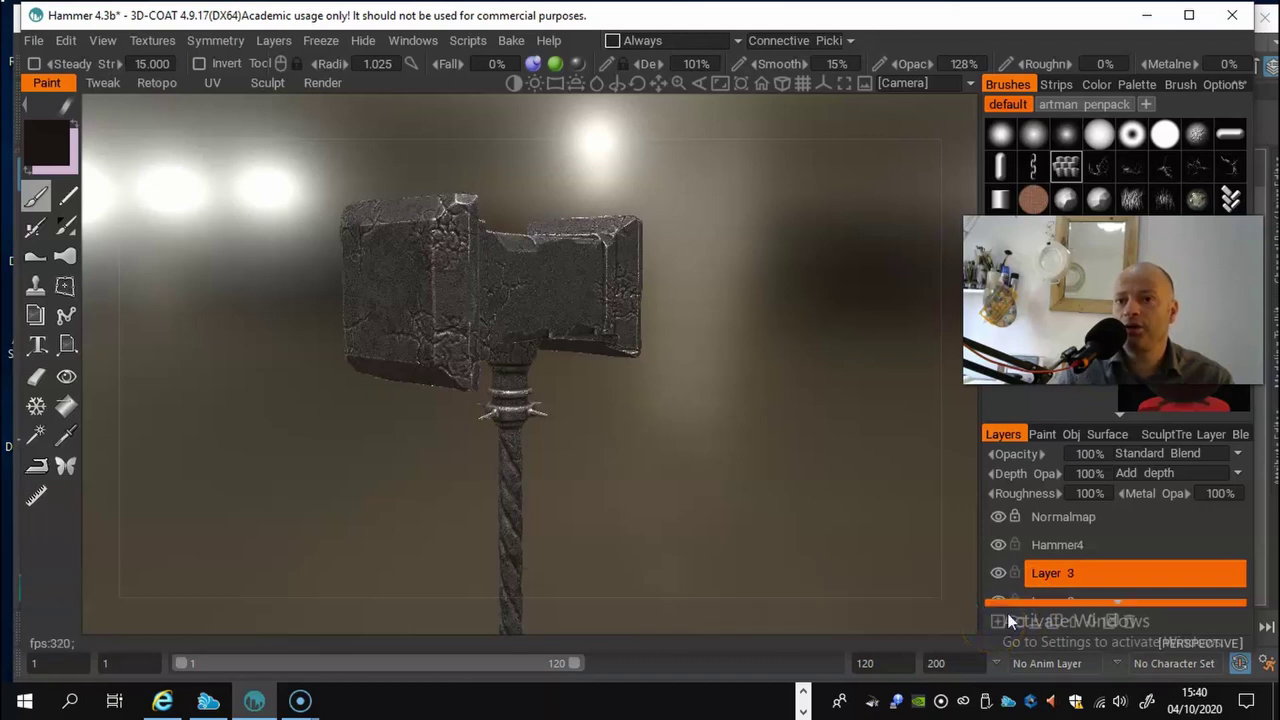
click(1074, 573)
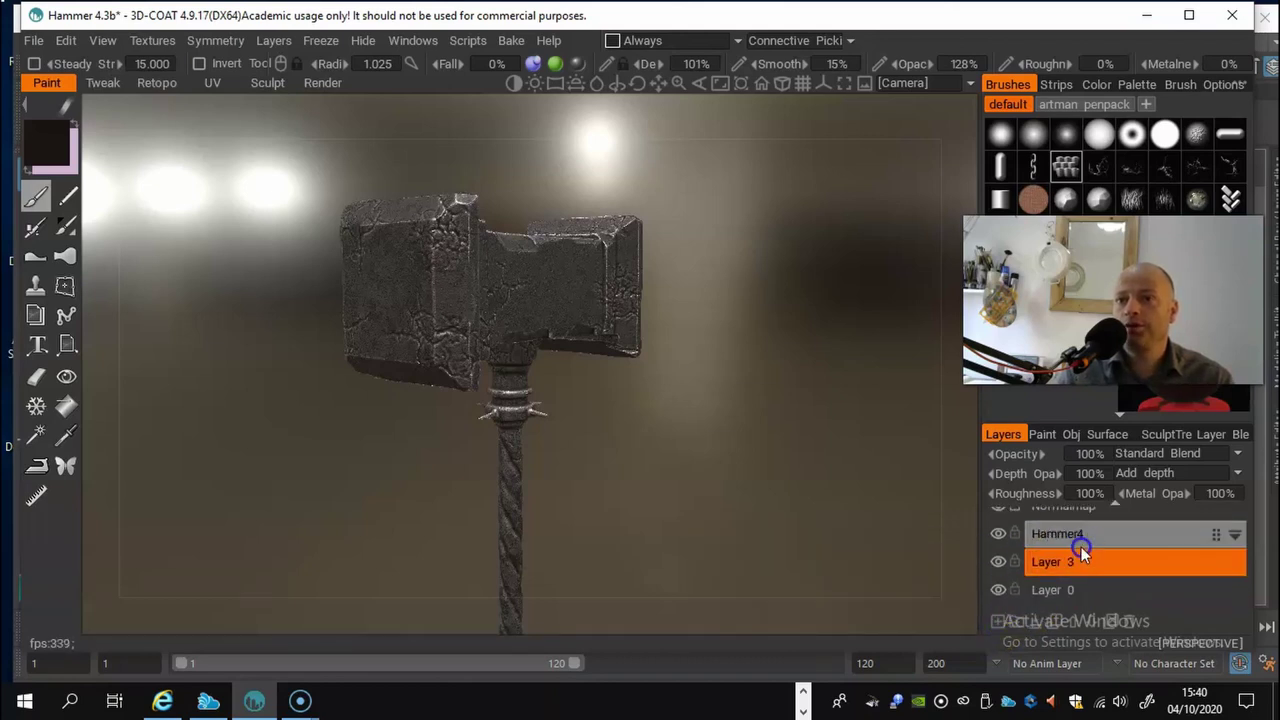
drag(1198, 556, 1212, 533)
scroll(1205, 560, up, 1)
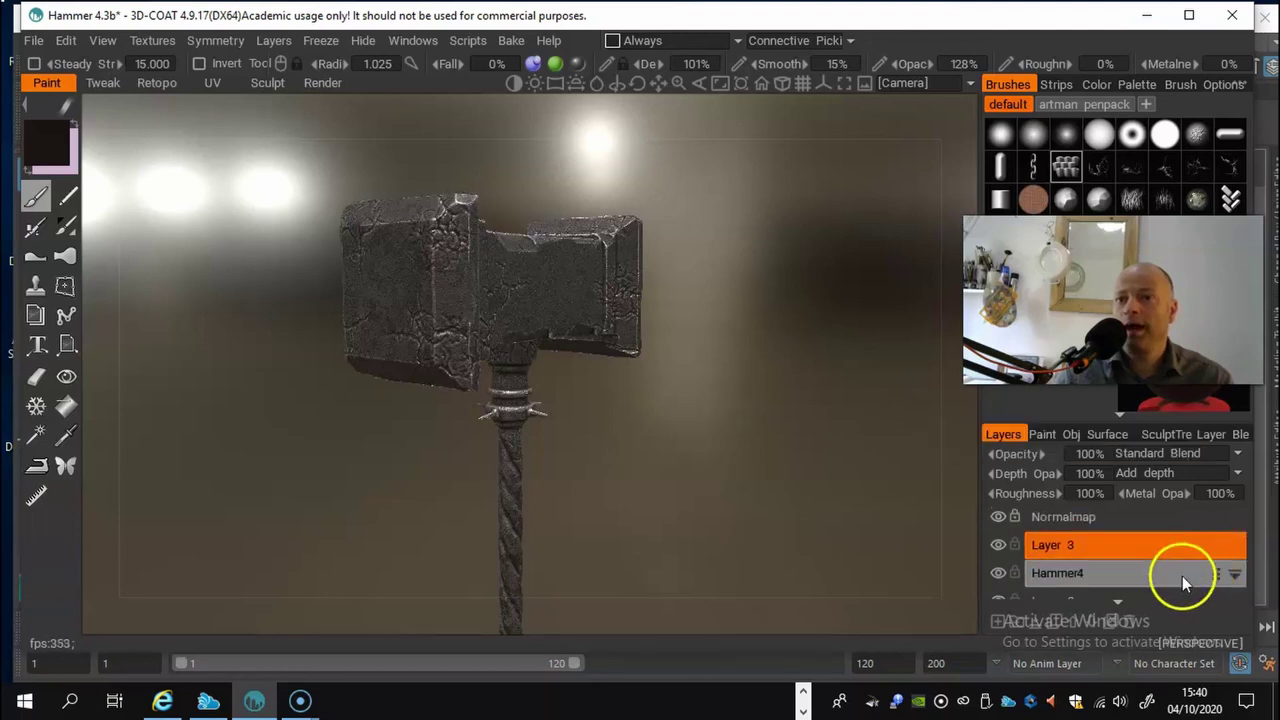
Step: Toggle the Hammer4 layer's visibility to compare the hammer with and without its baked paint
click(998, 573)
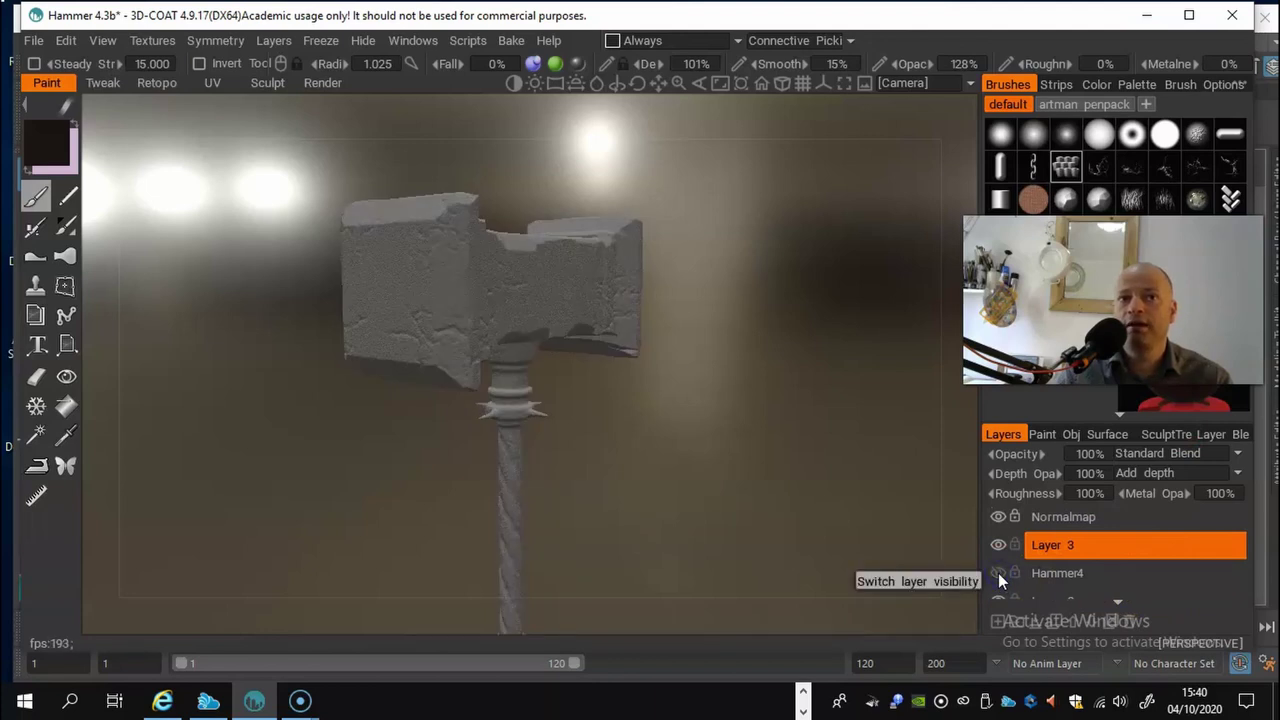
click(998, 573)
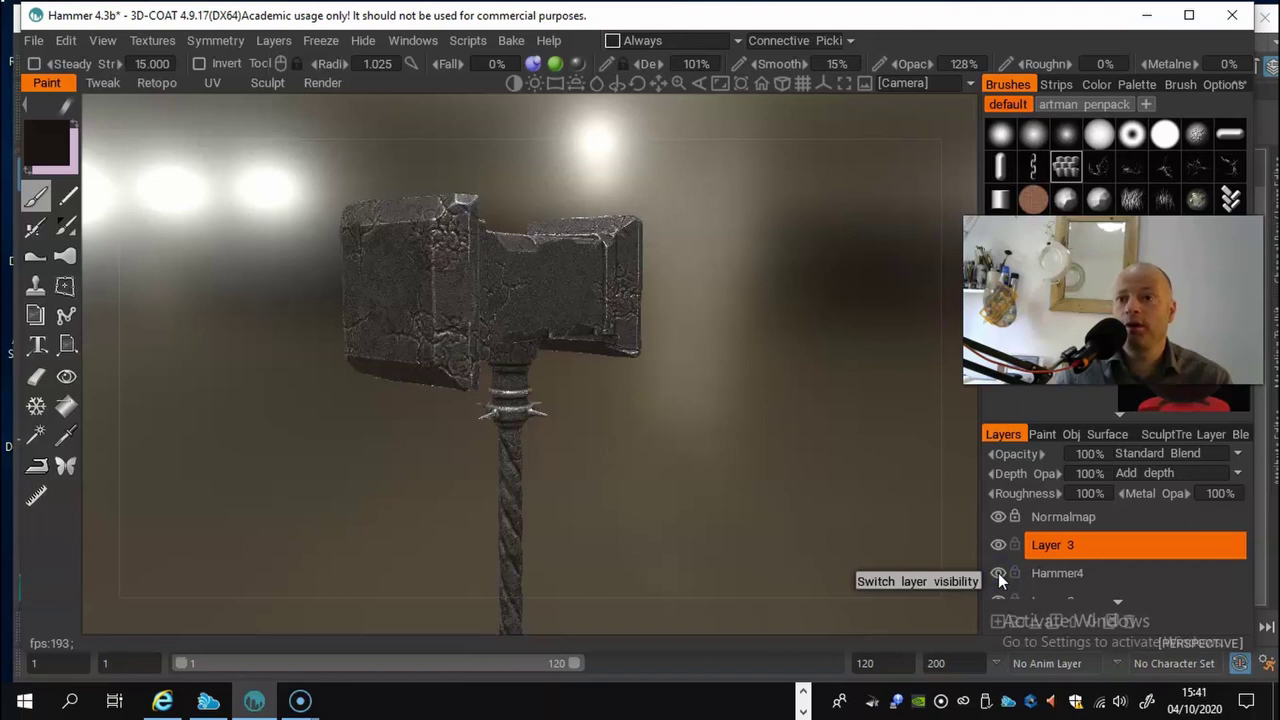
click(998, 573)
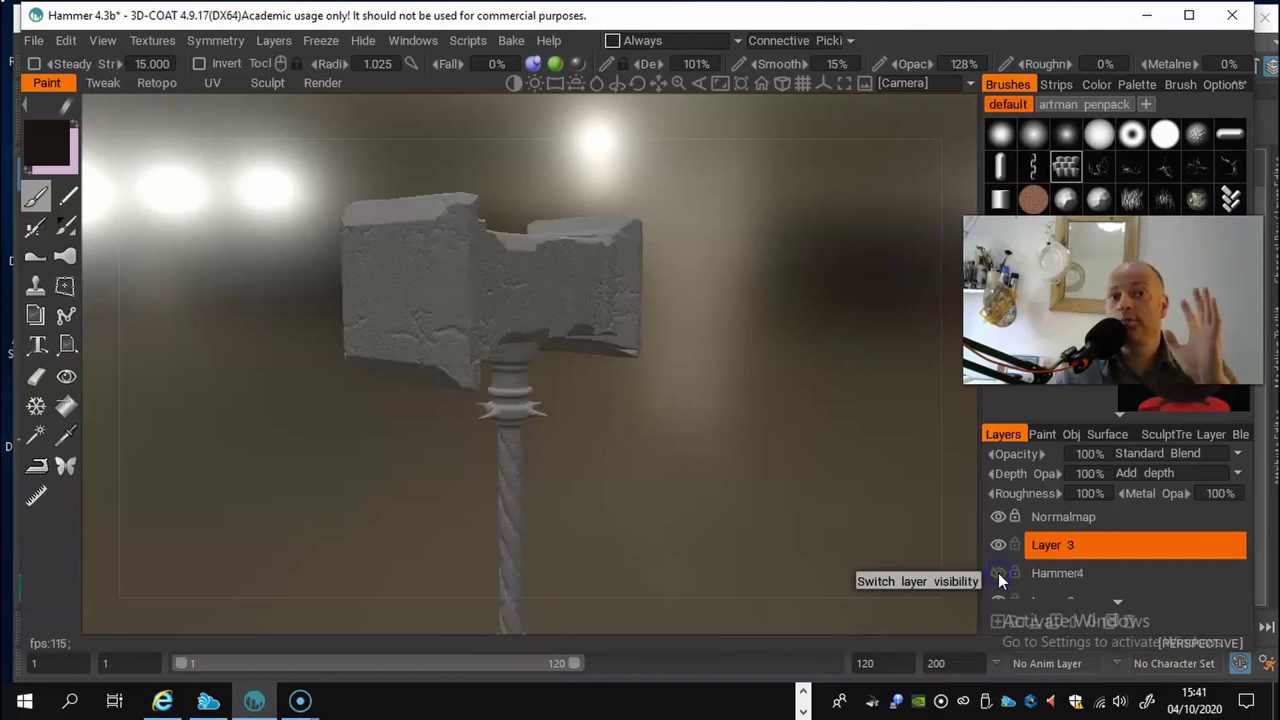
click(998, 573)
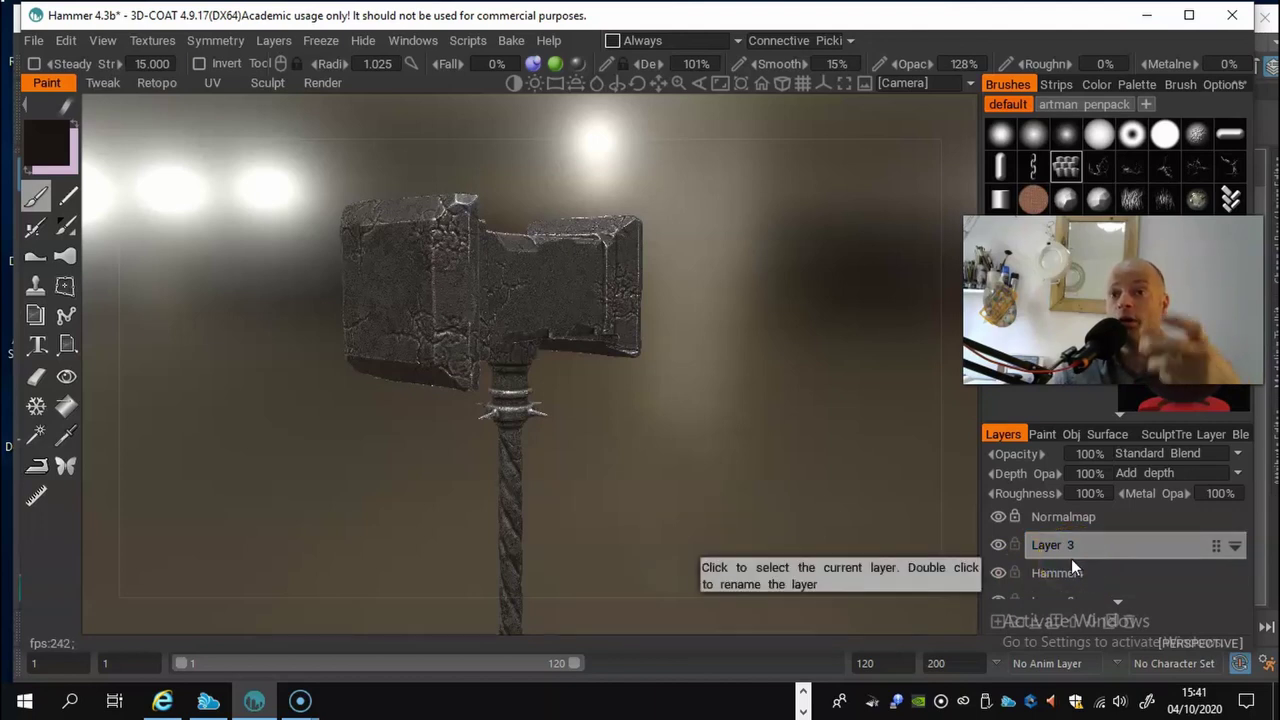
Step: Rename the new paint layer as Handle
double_click(1064, 545)
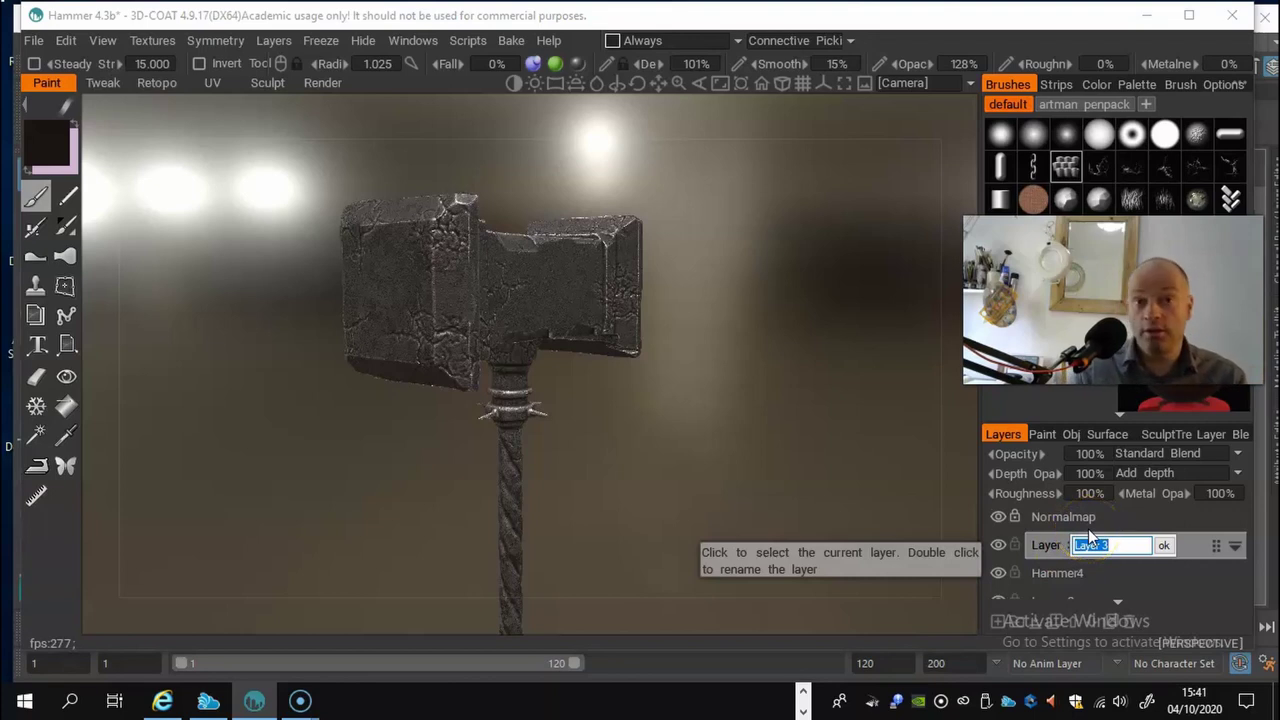
text(Handle)
key(Return)
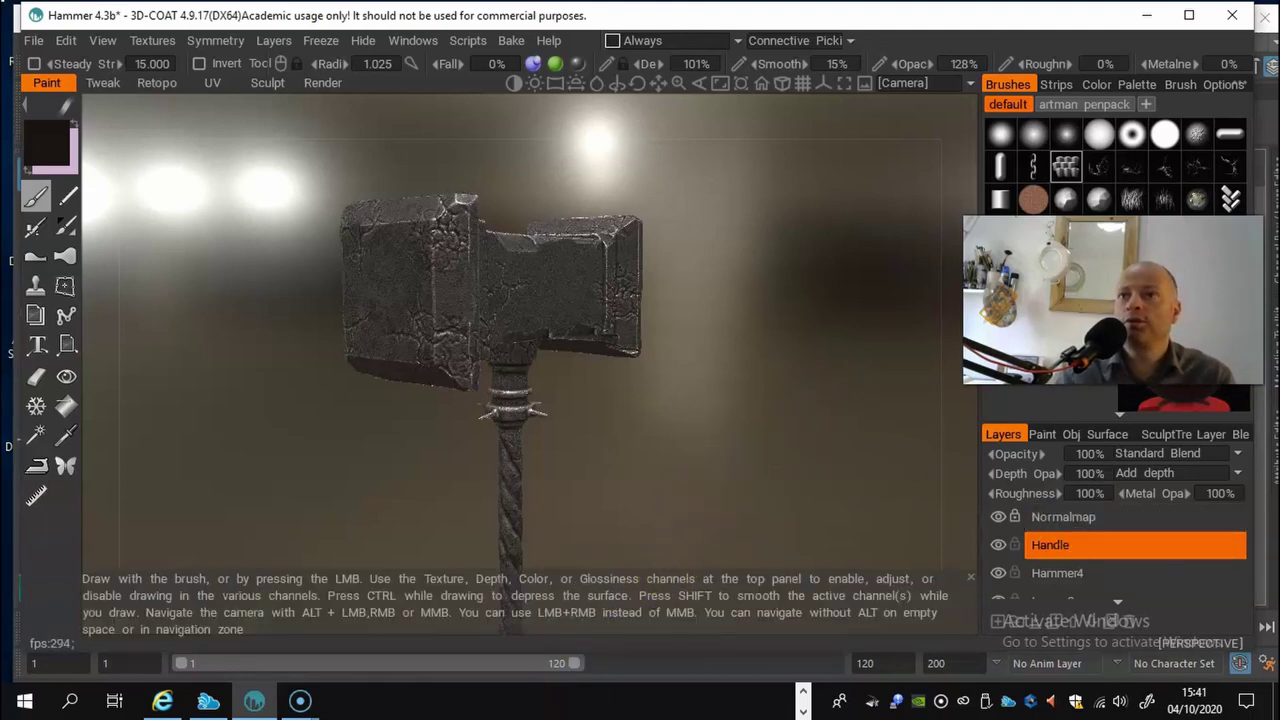
Step: Open the Leather smart materials folder and select the dark reddish-brown leather material
key(alt+Tab)
drag(1140, 250, 1146, 523)
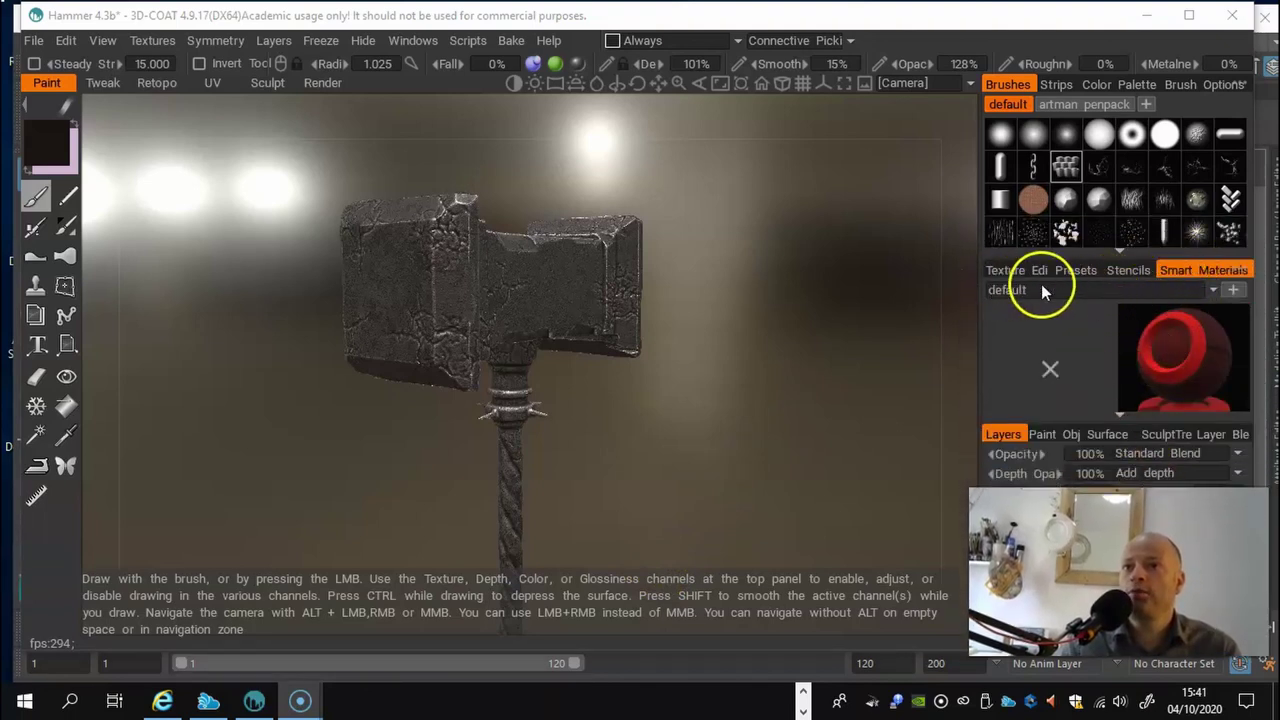
click(1092, 290)
click(1030, 328)
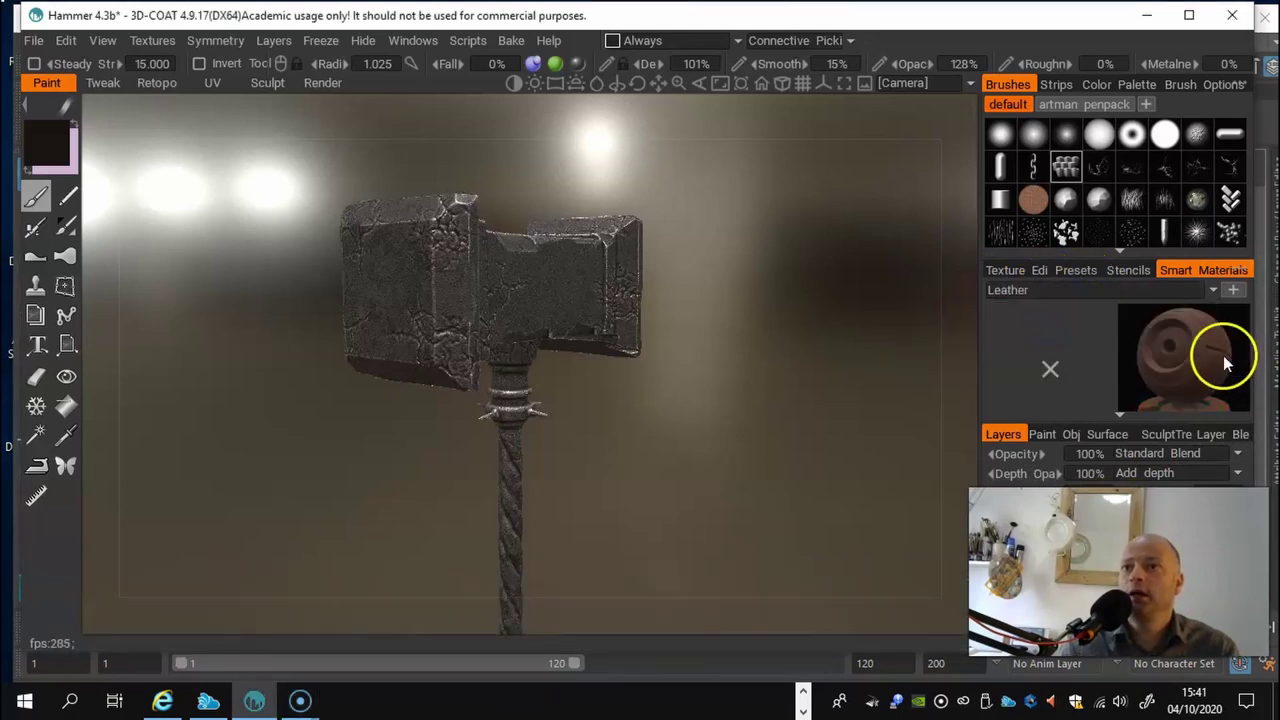
mouse_move(1222, 356)
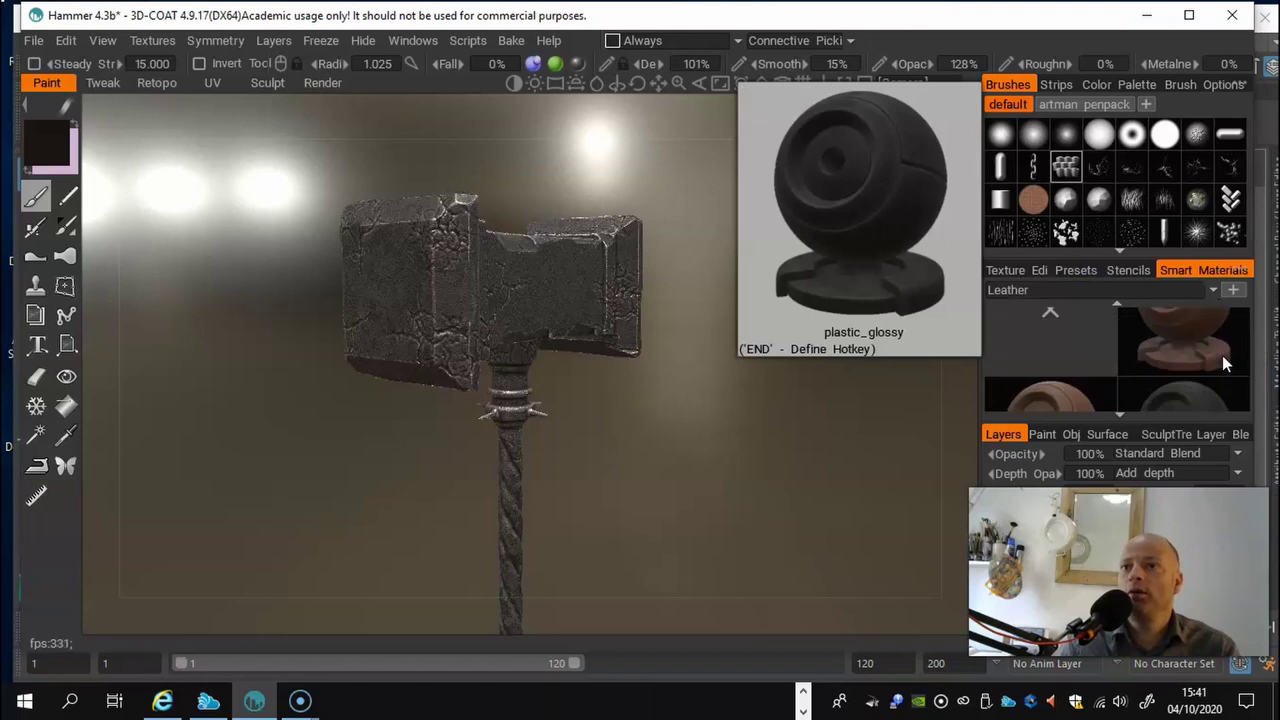
click(1207, 345)
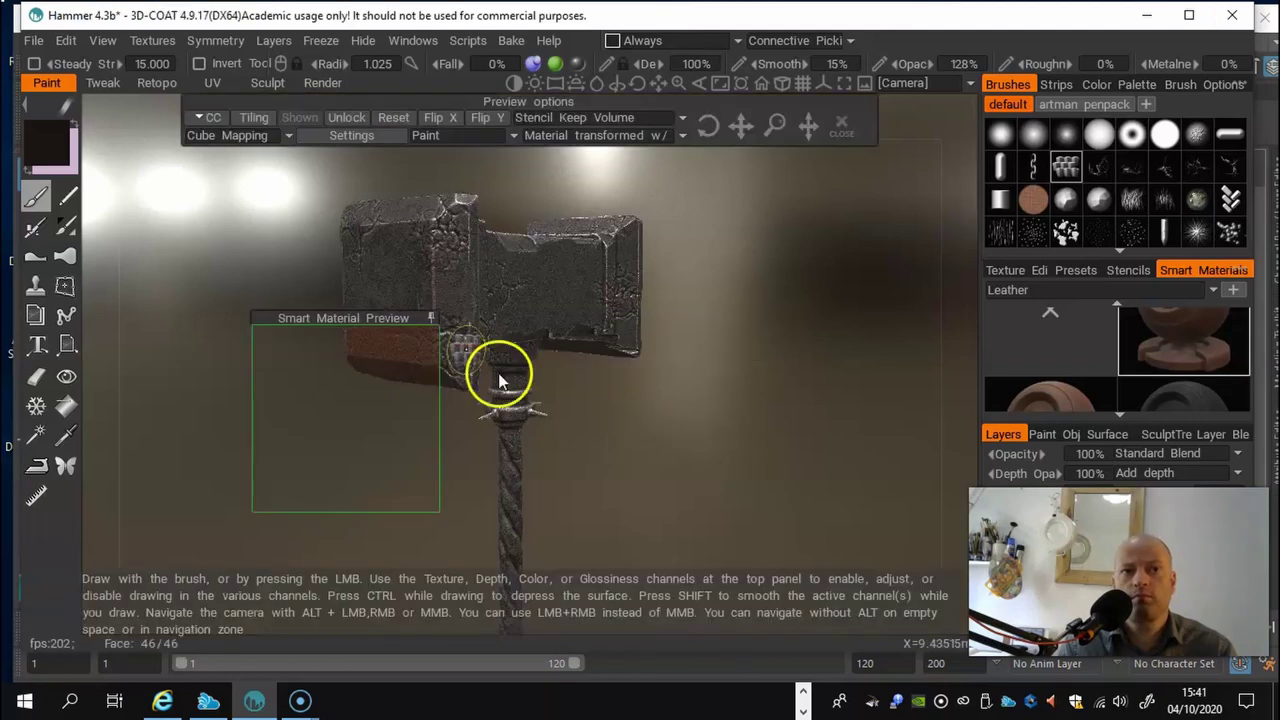
Step: Zoom in on the handle just below the spiked collar and place the smart material preview over it
drag(376, 316, 473, 443)
middle_drag(595, 467, 570, 369)
drag(468, 447, 457, 354)
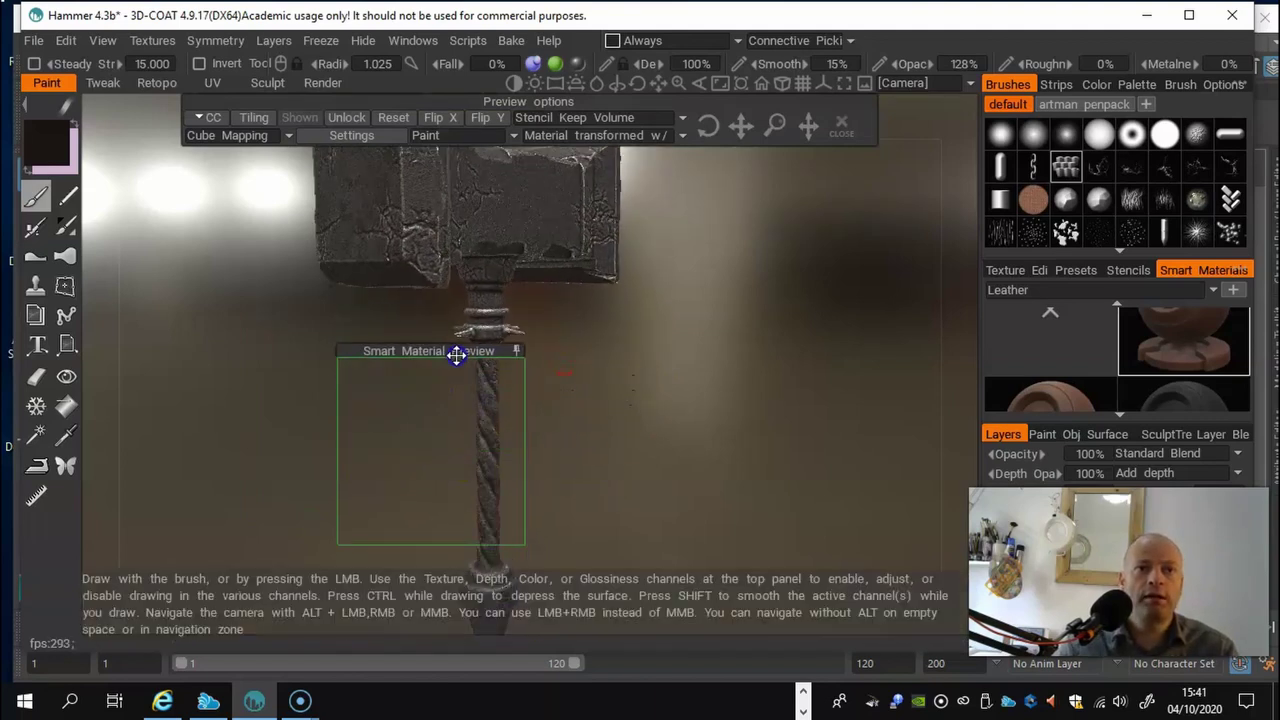
right_drag(634, 414, 843, 428)
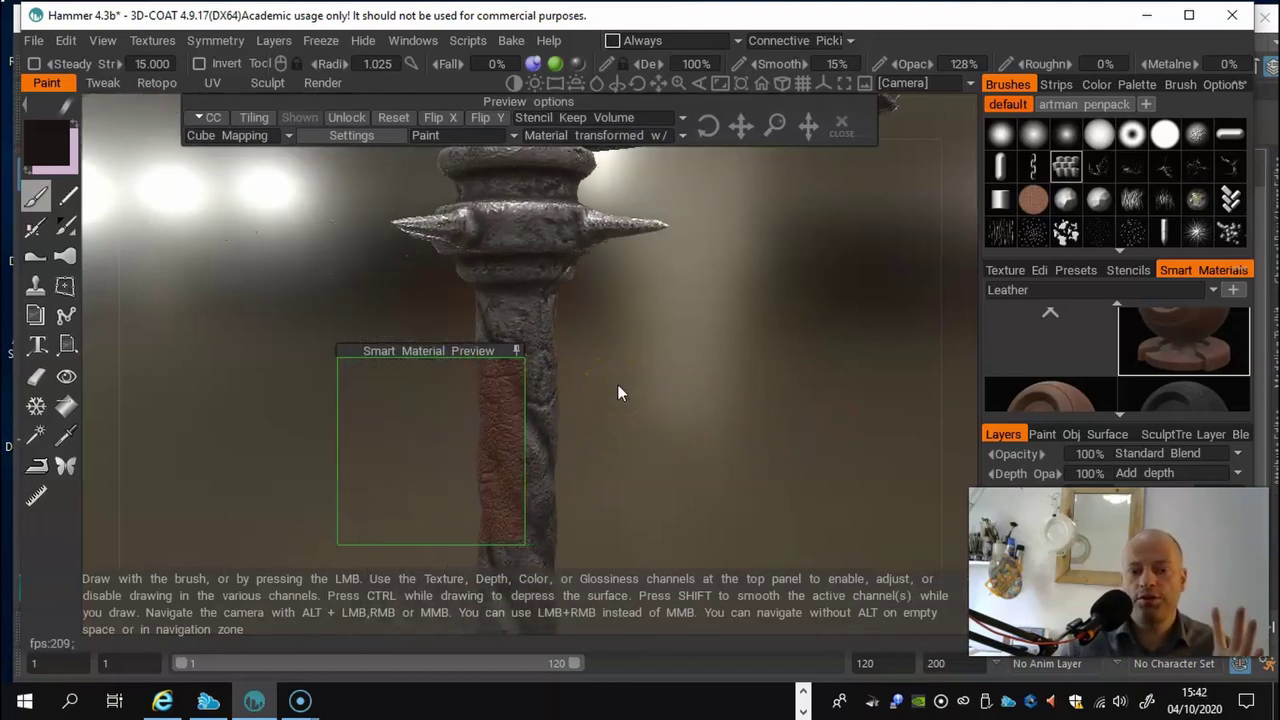
click(402, 349)
drag(408, 347, 446, 343)
click(446, 343)
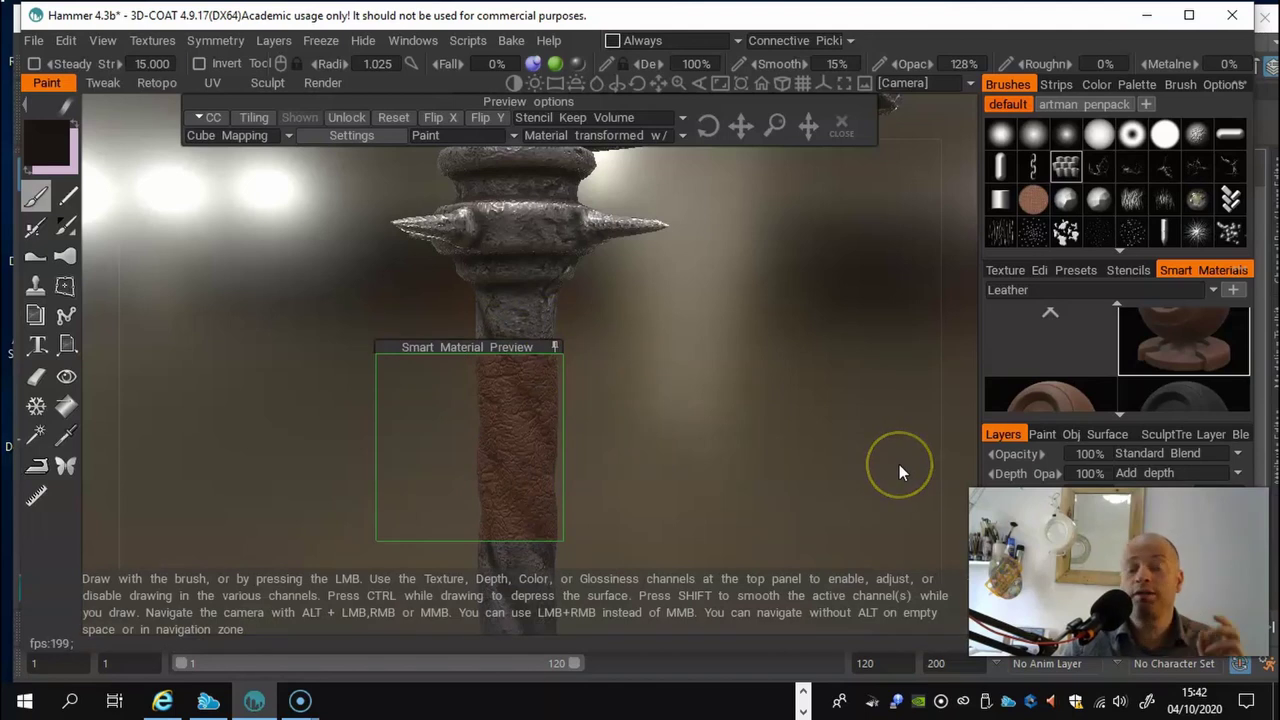
click(933, 466)
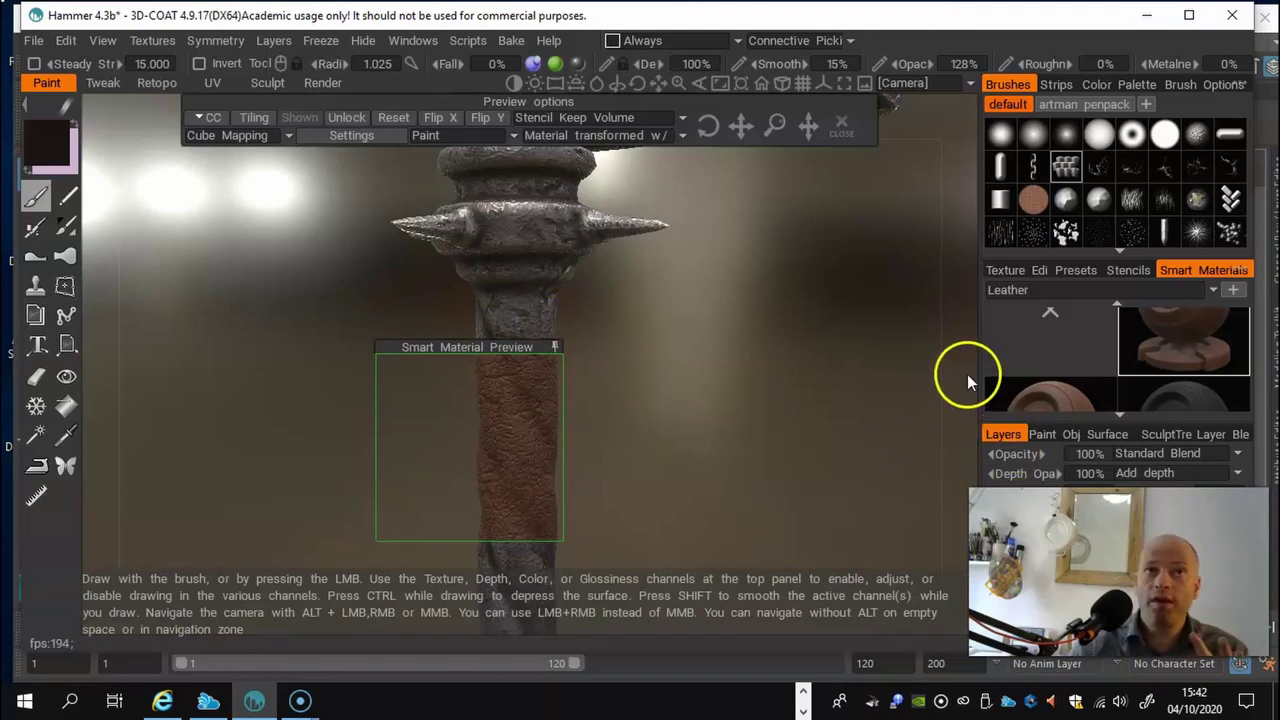
Step: Enlarge and shift the dark leather's pattern in the preview on the handle
click(775, 123)
mouse_move(774, 122)
mouse_down()
mouse_move(801, 126)
mouse_move(774, 123)
mouse_up()
click(695, 130)
drag(695, 130, 740, 124)
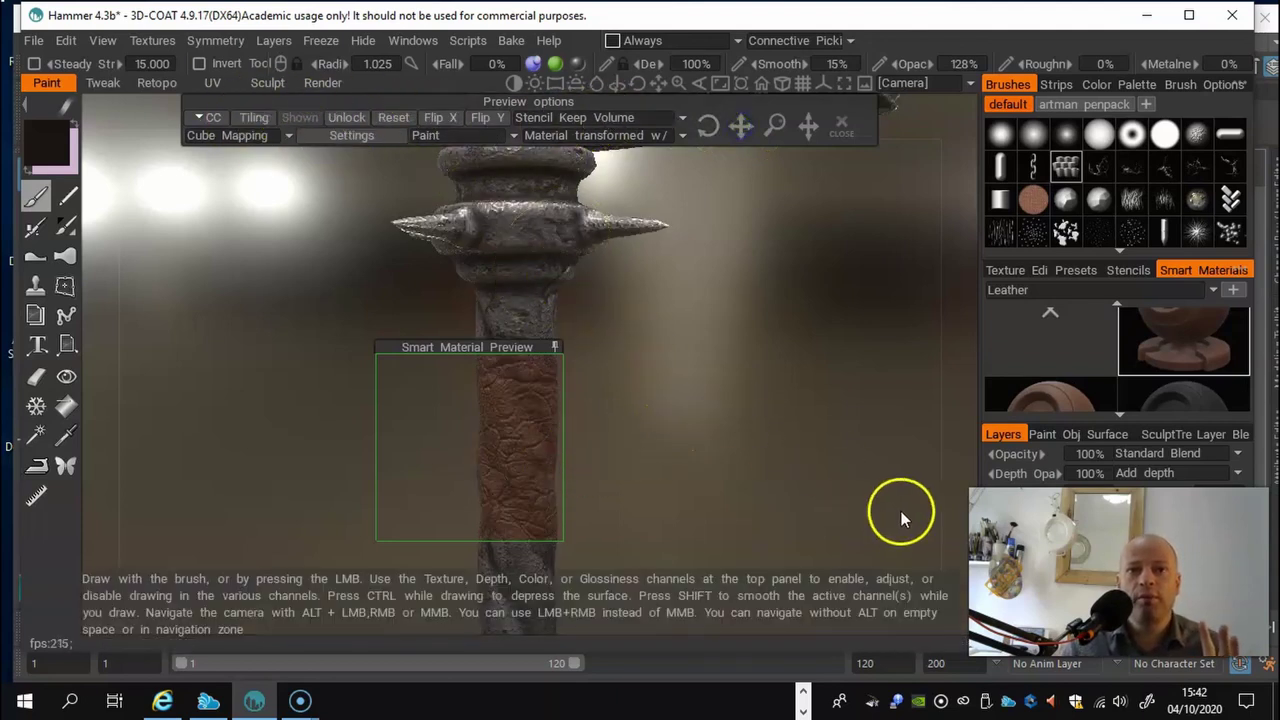
Step: Select the lighter brown leather material instead and calculate the ambient occlusion layer it requires
click(1068, 405)
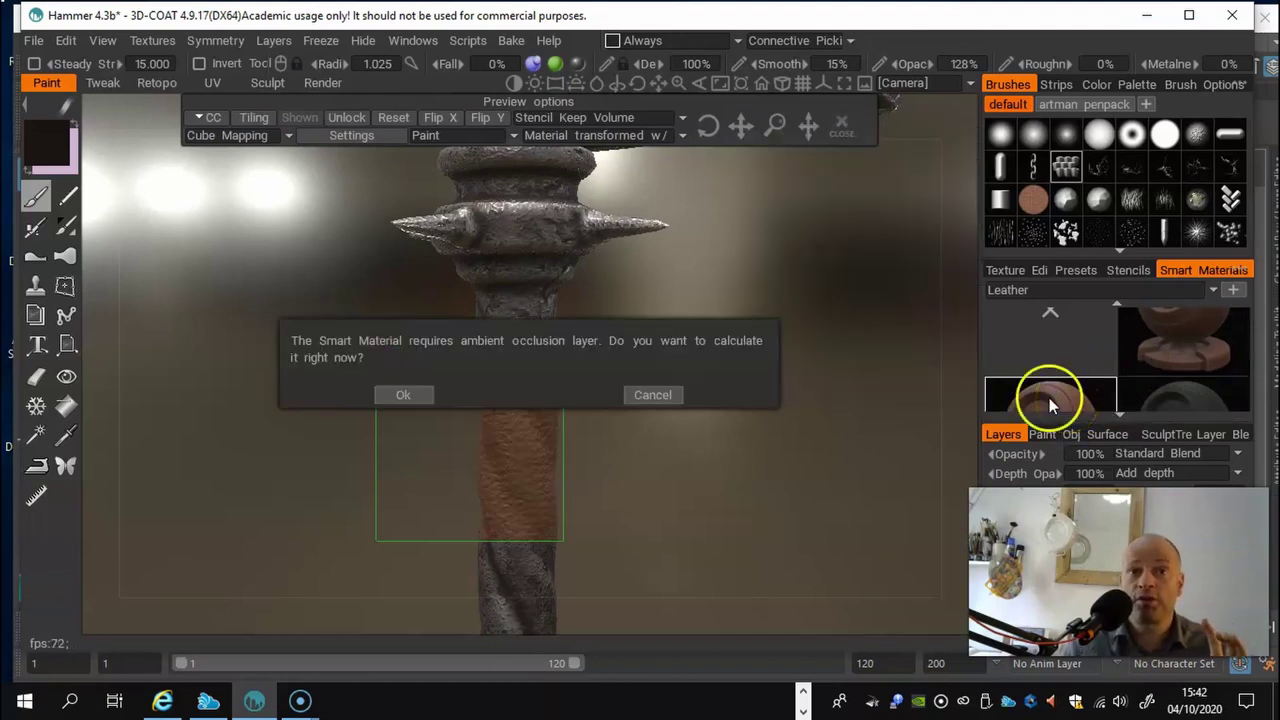
click(404, 394)
click(397, 458)
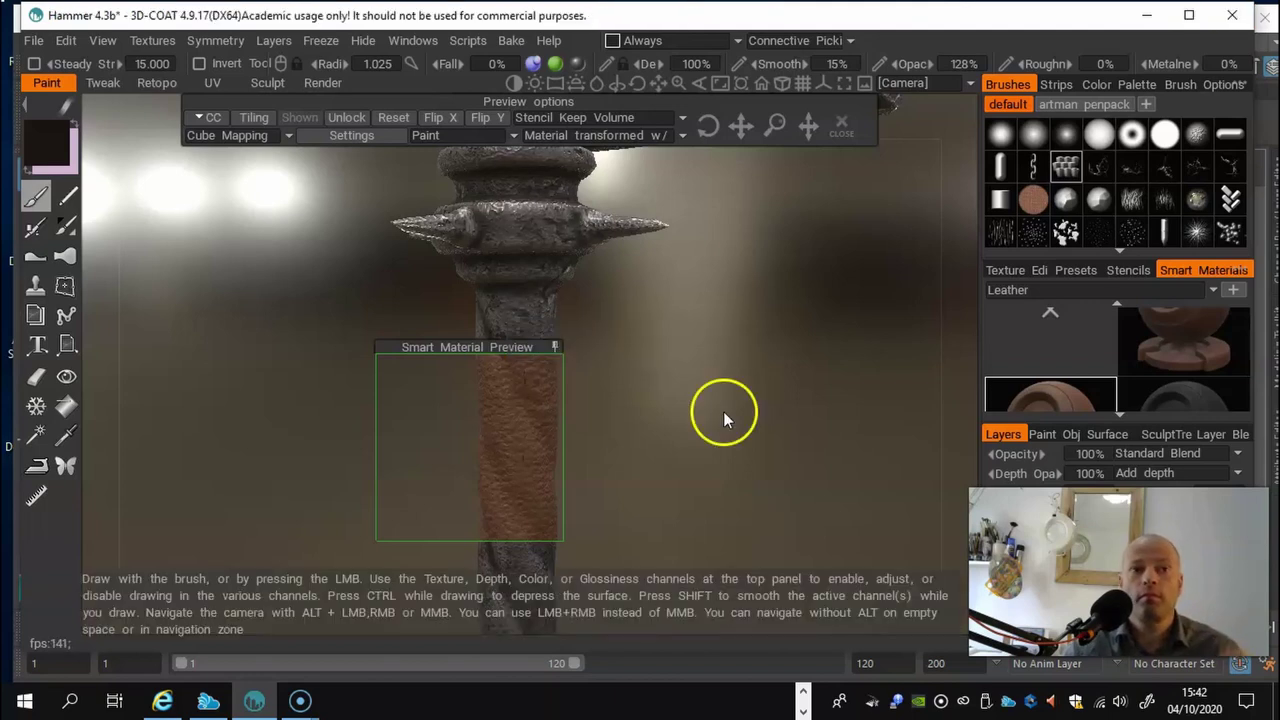
Step: Centre the preview on the handle and adjust the lighter leather's pattern scale
drag(499, 347, 512, 332)
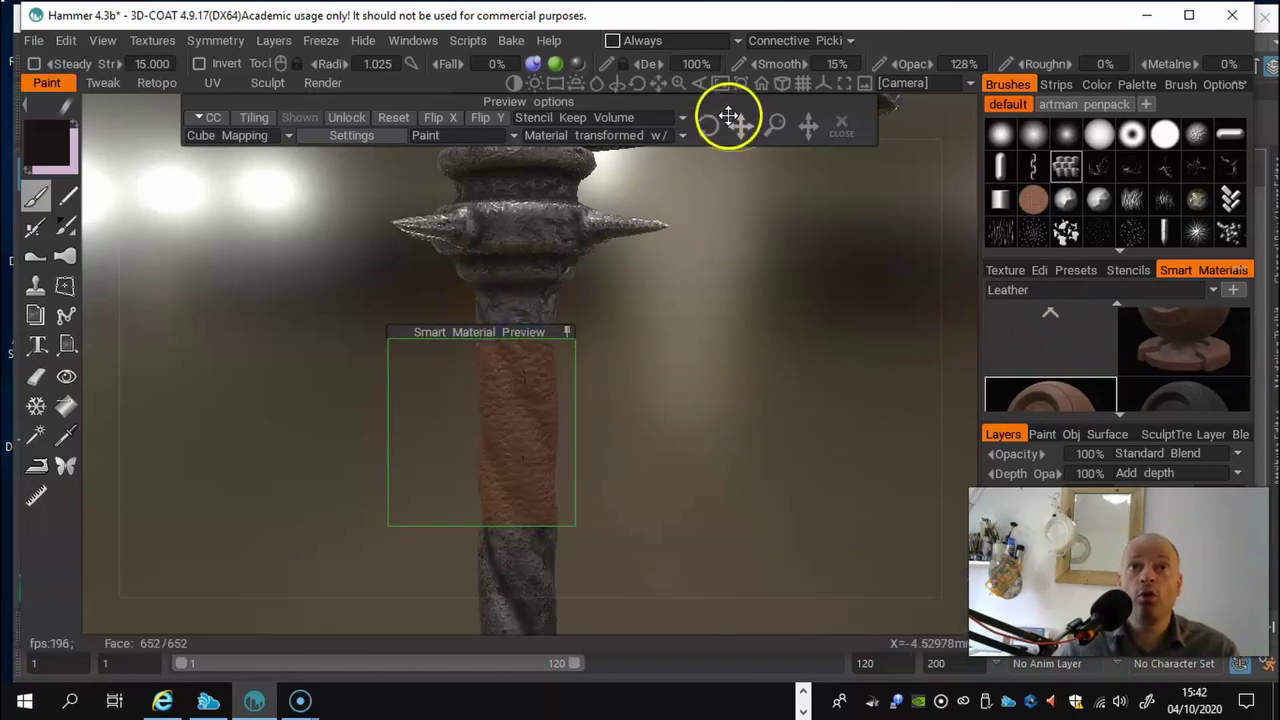
drag(776, 124, 778, 124)
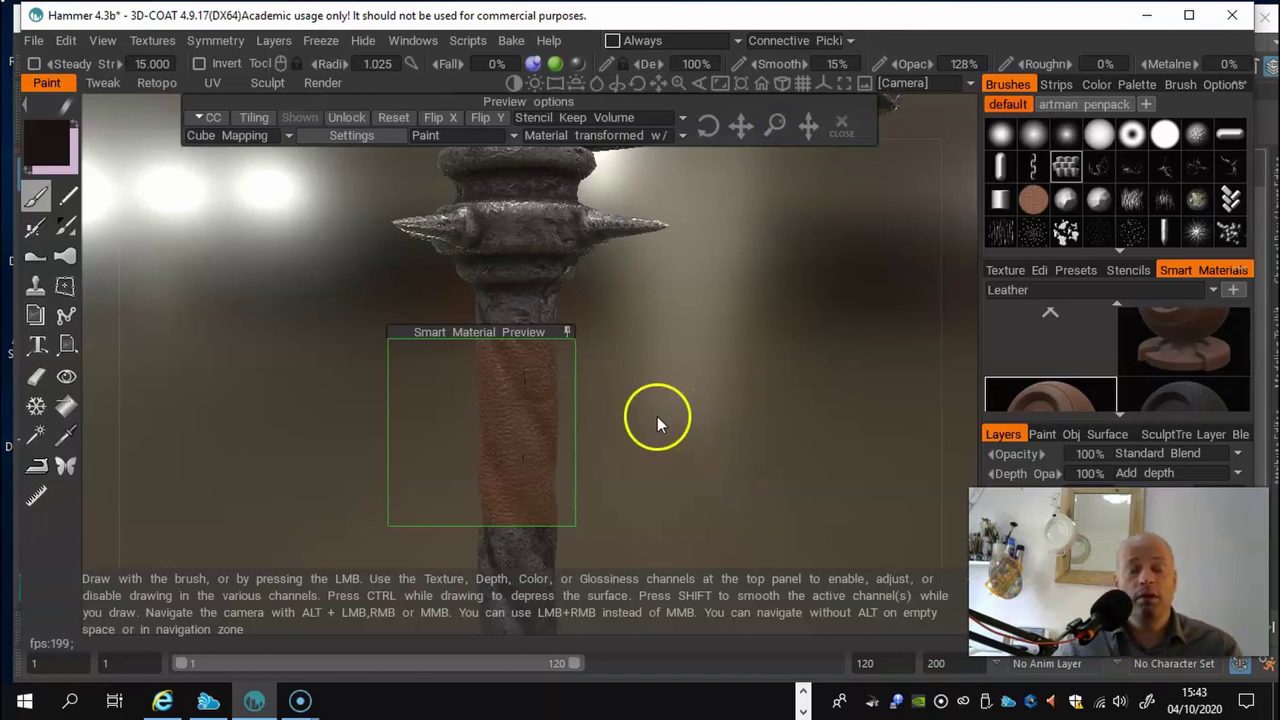
drag(771, 120, 771, 126)
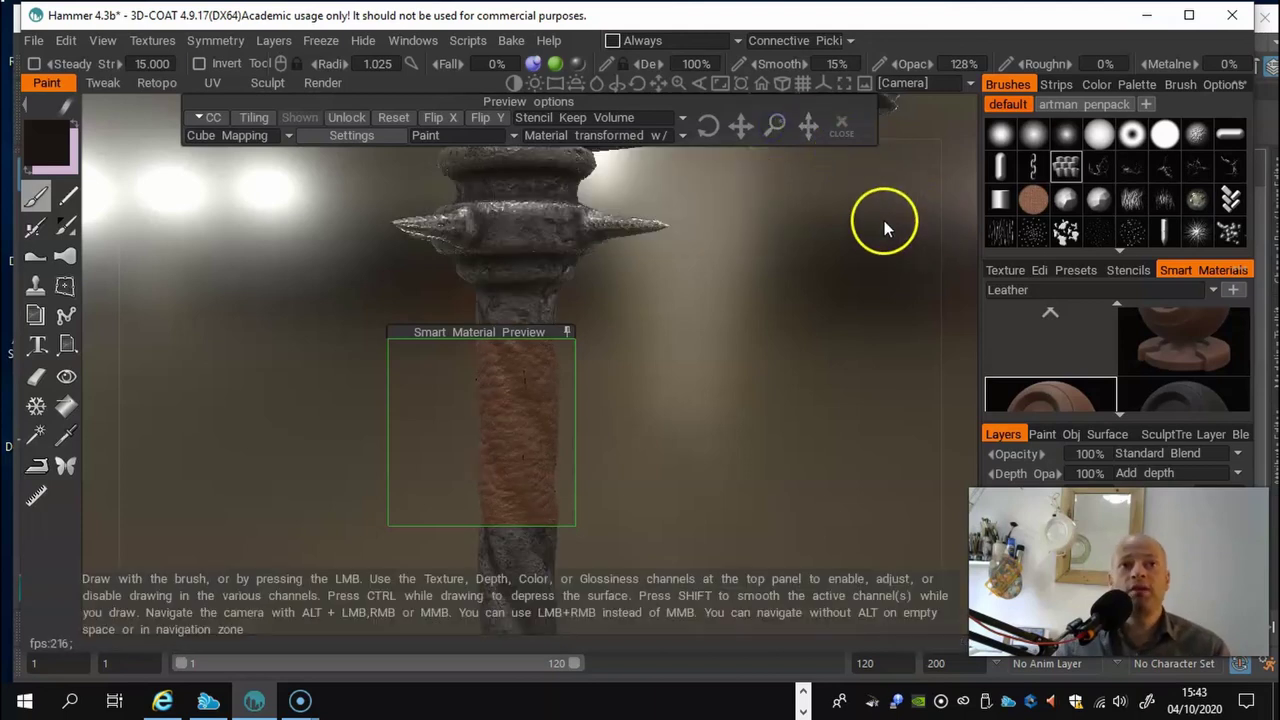
right_drag(766, 354, 613, 309)
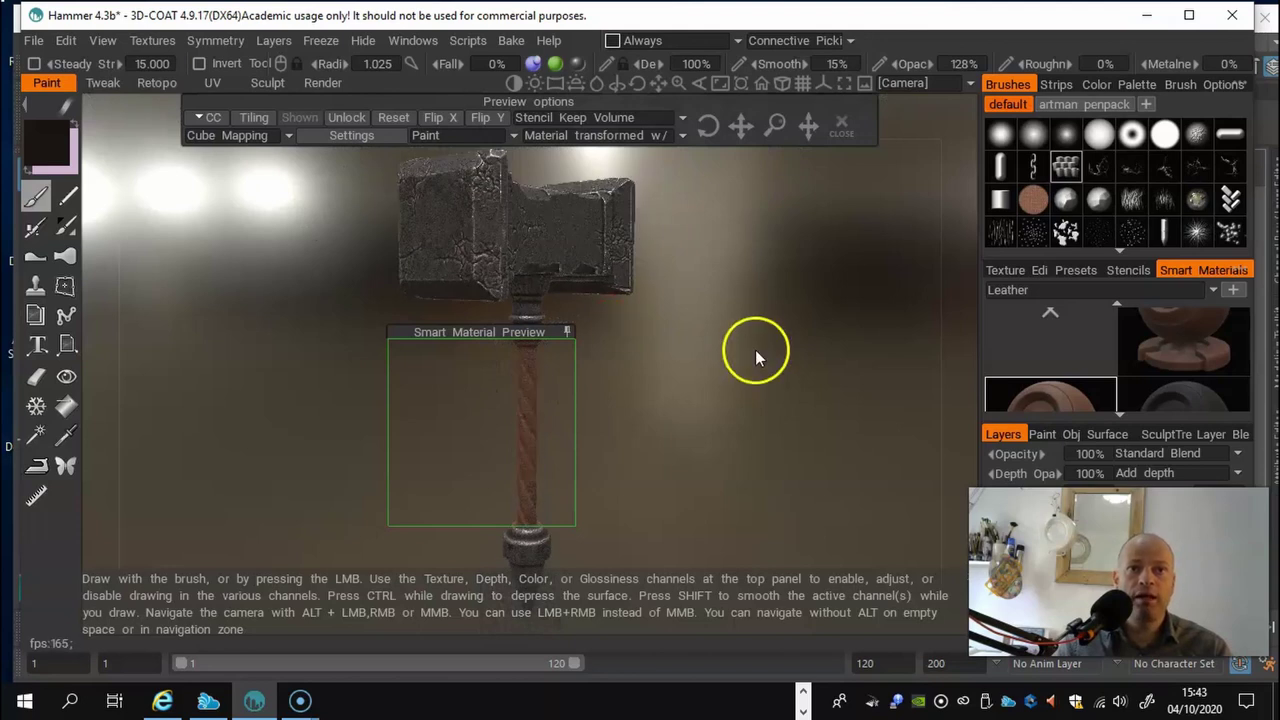
Step: Move the smart material preview off the handle and paint brown leather below the spiked collar with the scratchy brush
drag(757, 358, 674, 366)
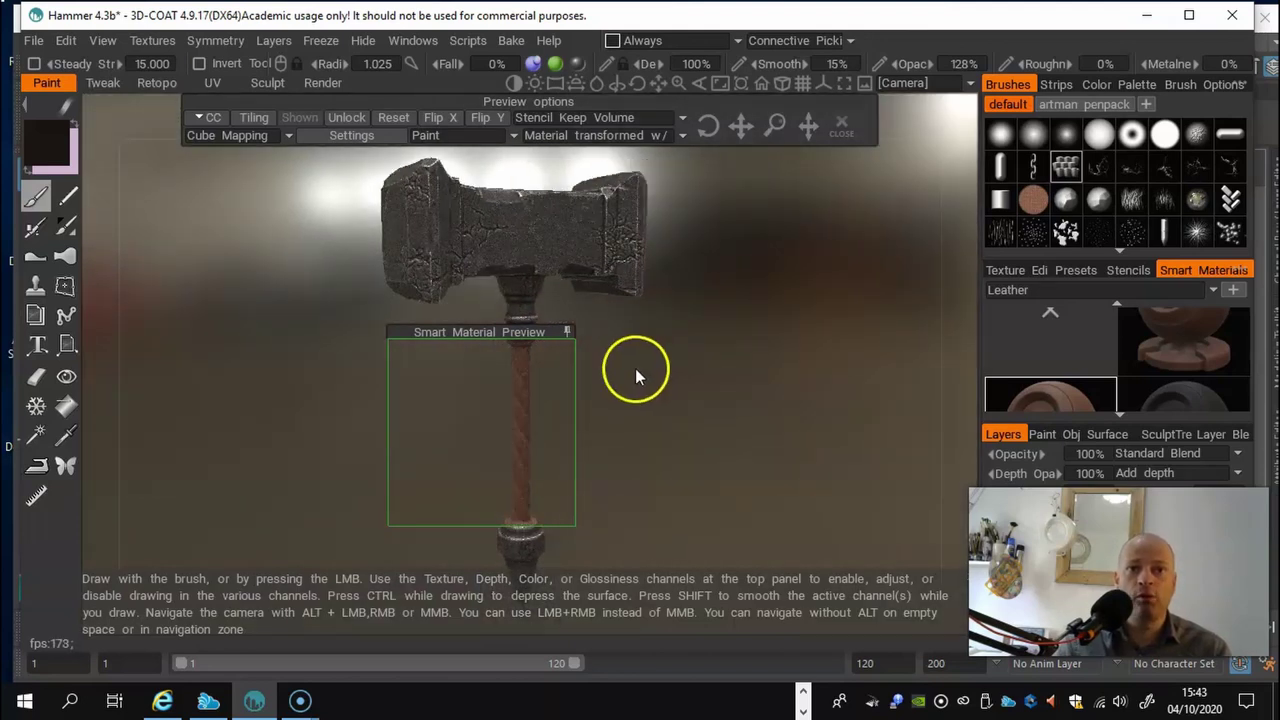
right_drag(635, 369, 729, 386)
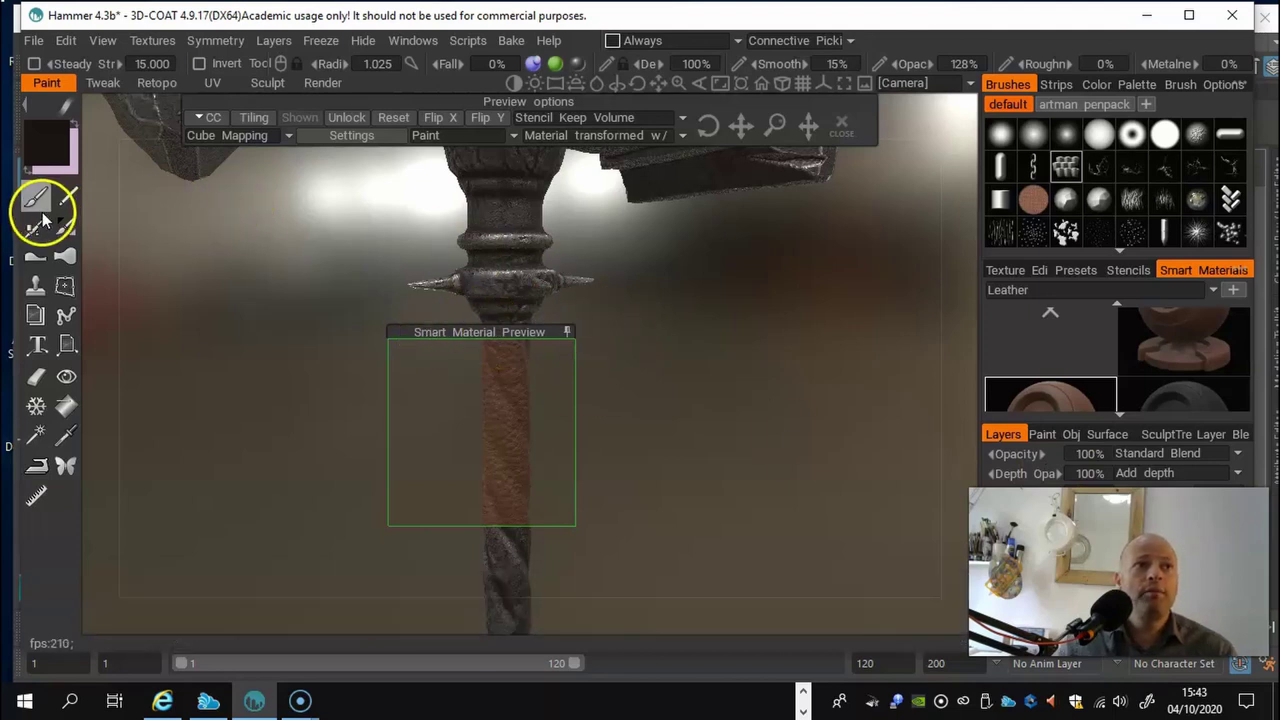
drag(444, 331, 241, 275)
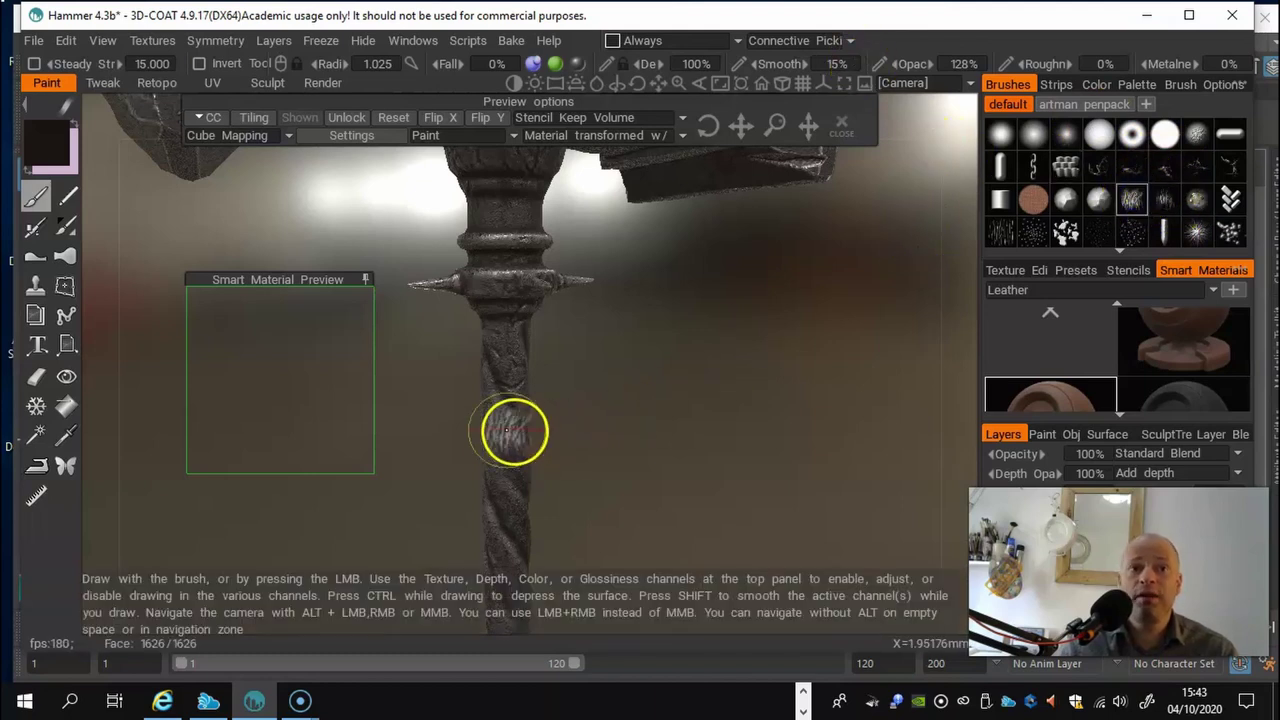
drag(491, 406, 512, 460)
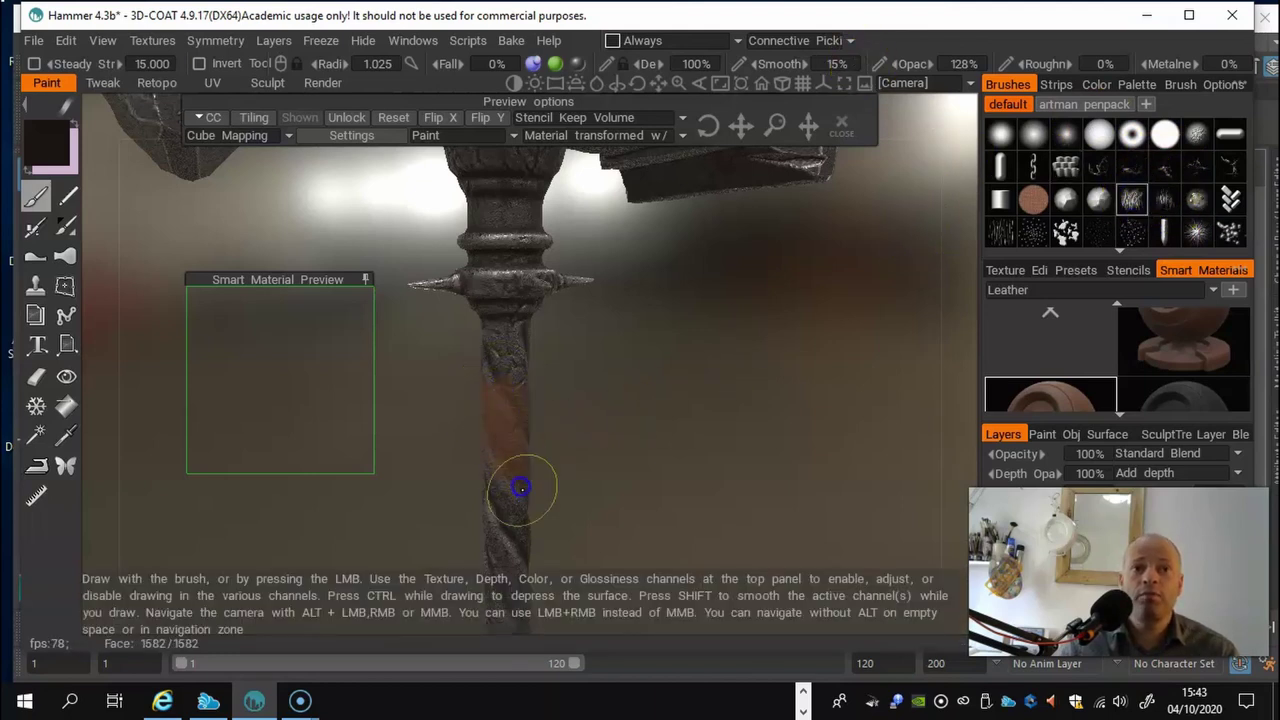
mouse_move(499, 352)
mouse_down()
mouse_move(509, 500)
mouse_move(497, 534)
mouse_move(520, 466)
mouse_move(554, 457)
mouse_move(440, 446)
mouse_up()
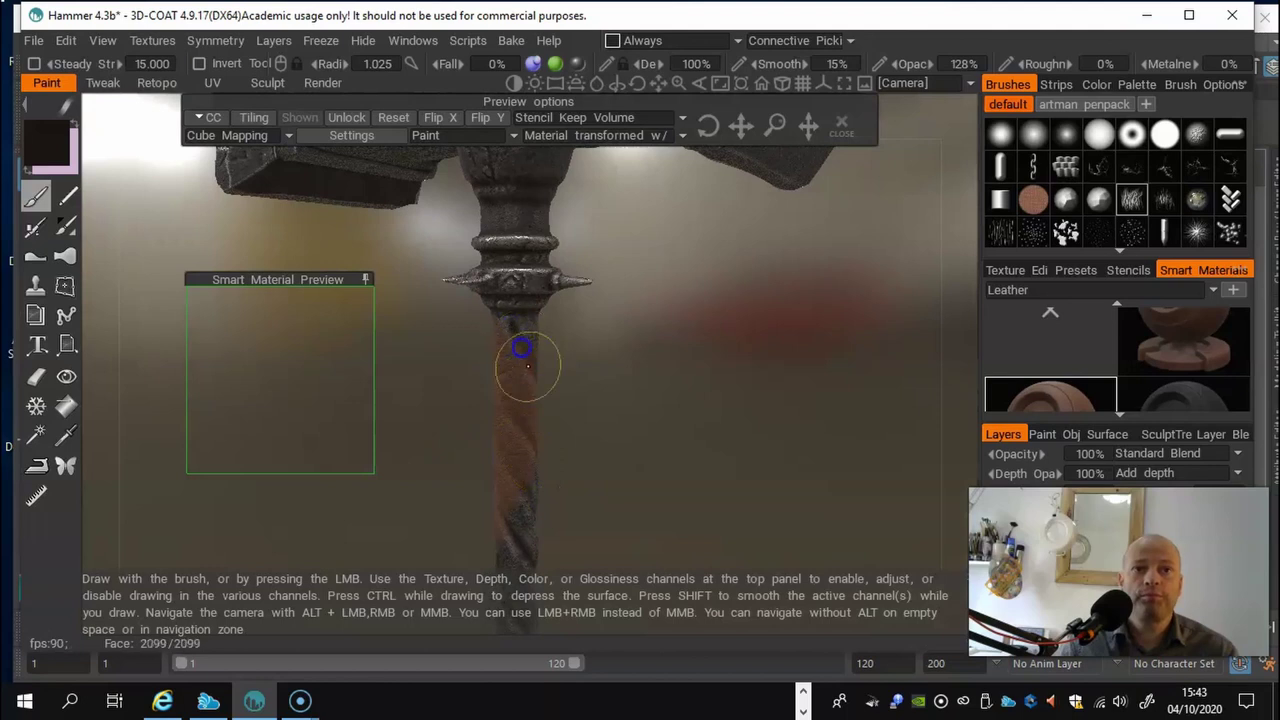
Step: Continue painting the brown leather around the twisted grip, from the spiked collar towards the lower collar
right_drag(543, 492, 602, 494)
mouse_move(591, 494)
mouse_down()
mouse_move(448, 476)
mouse_move(451, 466)
mouse_up()
mouse_move(609, 397)
mouse_down()
mouse_move(586, 289)
mouse_move(632, 402)
mouse_move(626, 503)
mouse_up()
right_drag(755, 482, 652, 470)
drag(652, 470, 480, 470)
drag(568, 438, 566, 412)
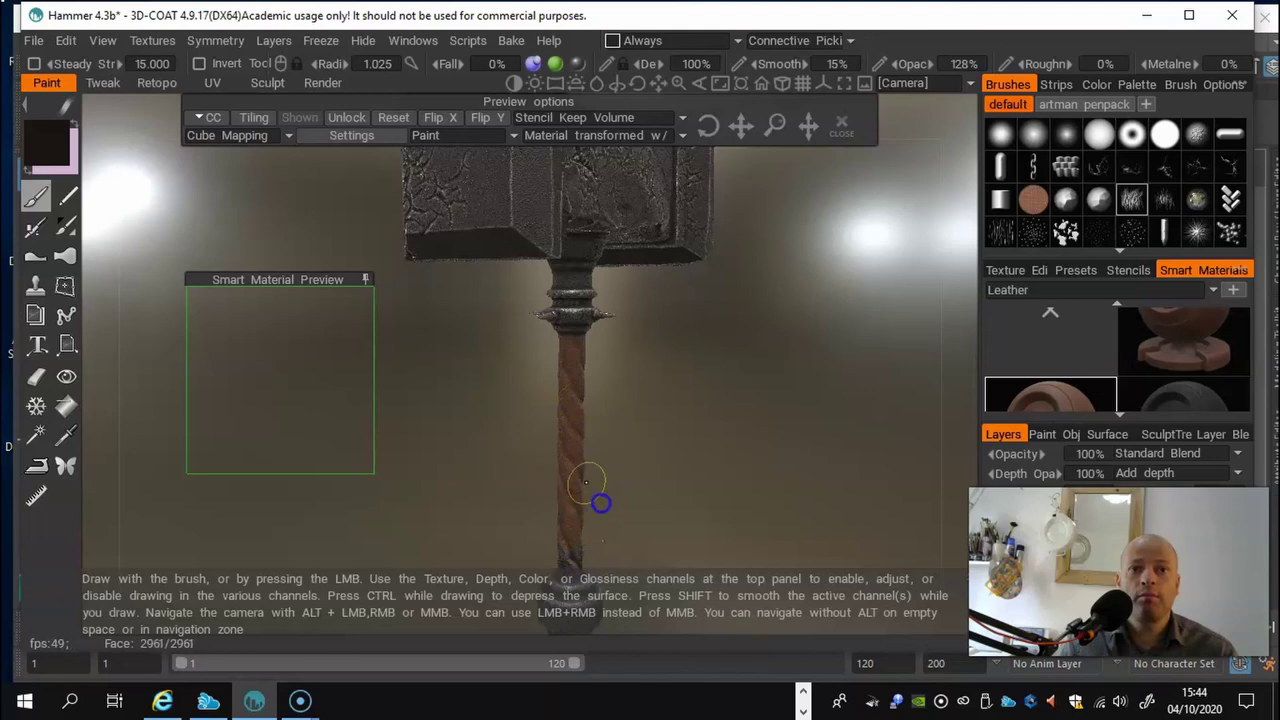
mouse_move(616, 475)
mouse_down()
mouse_move(434, 512)
mouse_move(580, 460)
mouse_move(563, 371)
mouse_up()
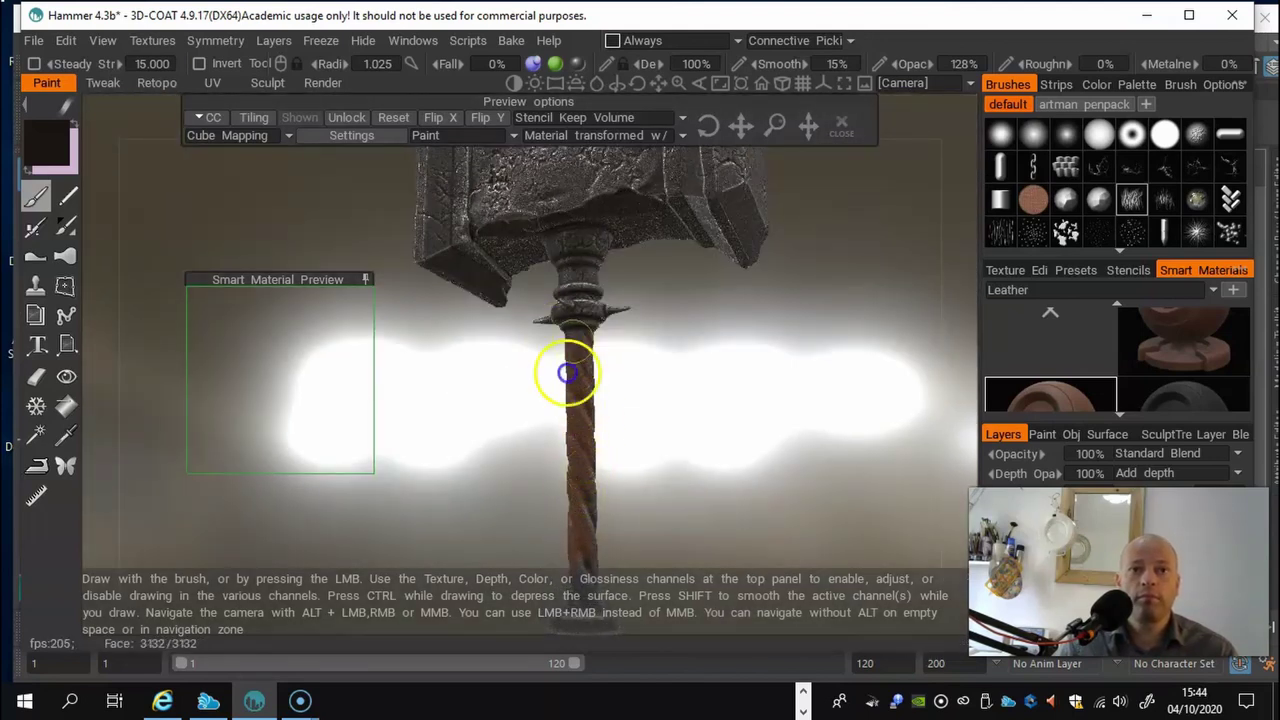
Step: Fill the remaining unpainted areas of the grip with brown leather down to the lower collar and save the project
alt+drag(603, 507, 680, 434)
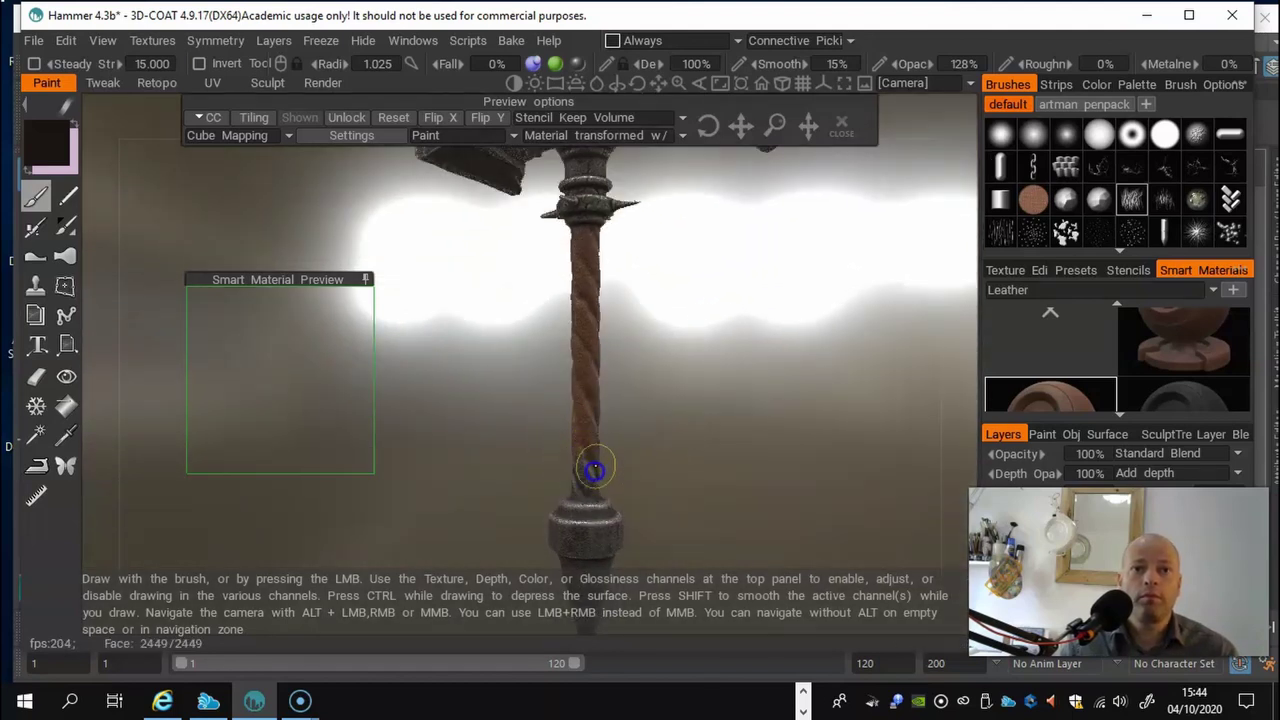
alt+drag(490, 428, 623, 406)
alt+drag(518, 450, 502, 436)
alt+drag(516, 379, 463, 435)
mouse_move(540, 467)
alt+right_down()
mouse_move(583, 360)
mouse_move(643, 377)
alt+right_up()
drag(526, 200, 529, 276)
alt+right_drag(529, 276, 537, 395)
alt+drag(536, 390, 280, 334)
key(ctrl+s)
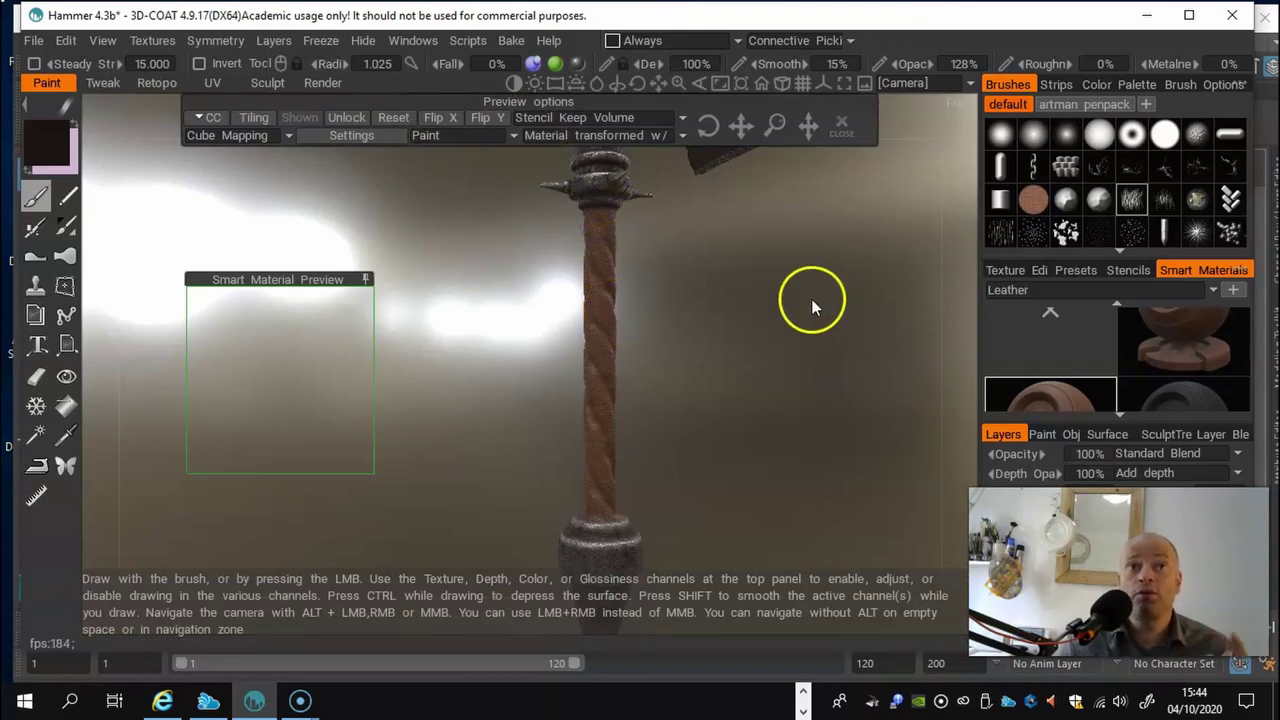
Step: Move the preview options out of the way and set the brush depth to 200%
mouse_move(540, 62)
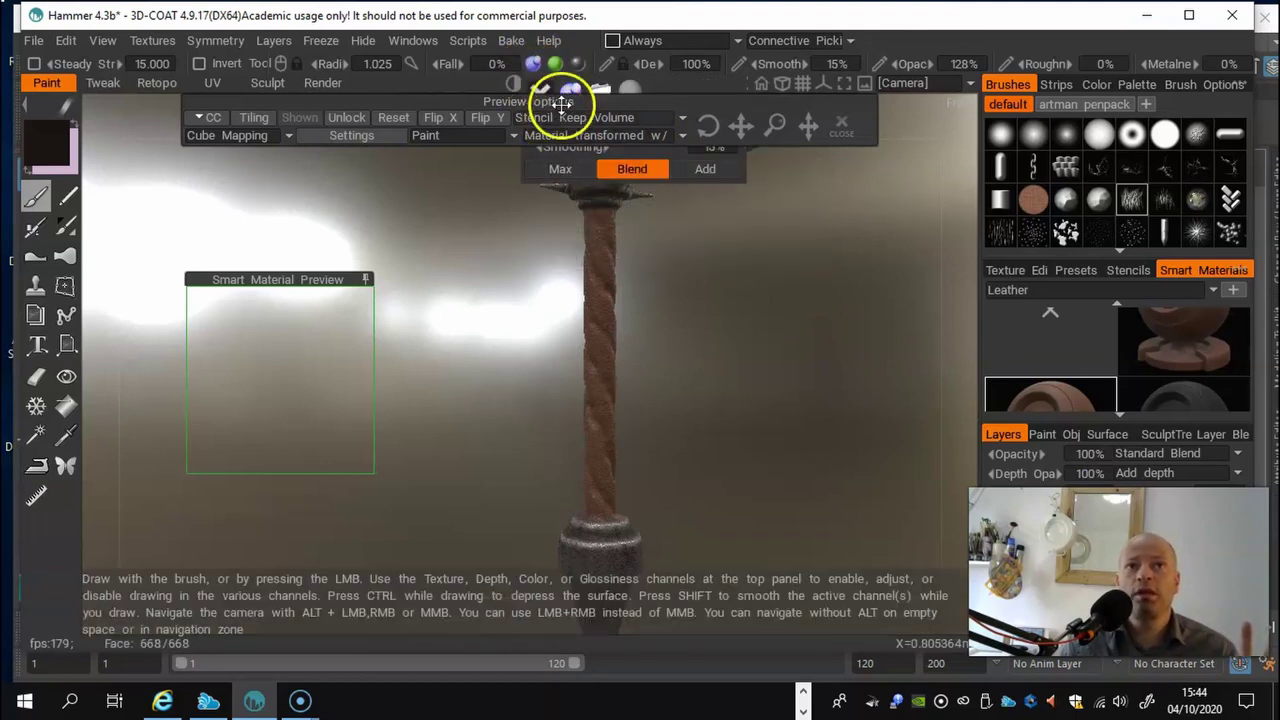
drag(566, 102, 451, 223)
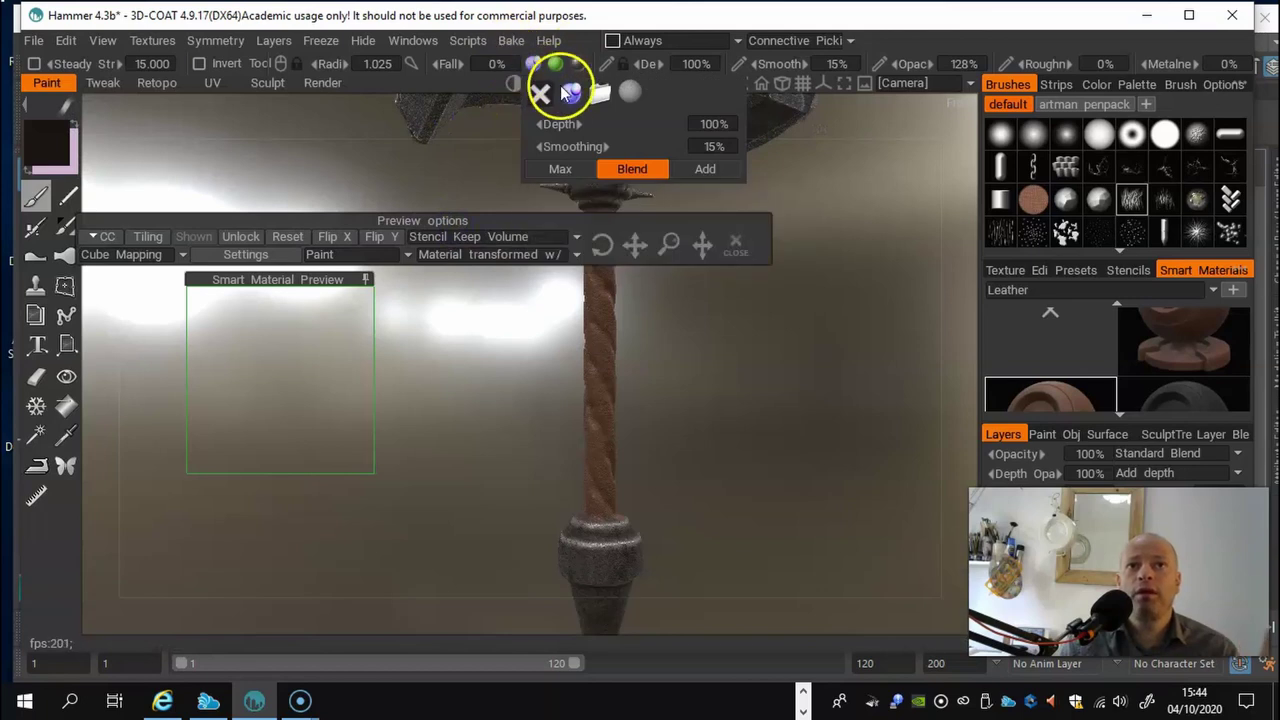
click(714, 123)
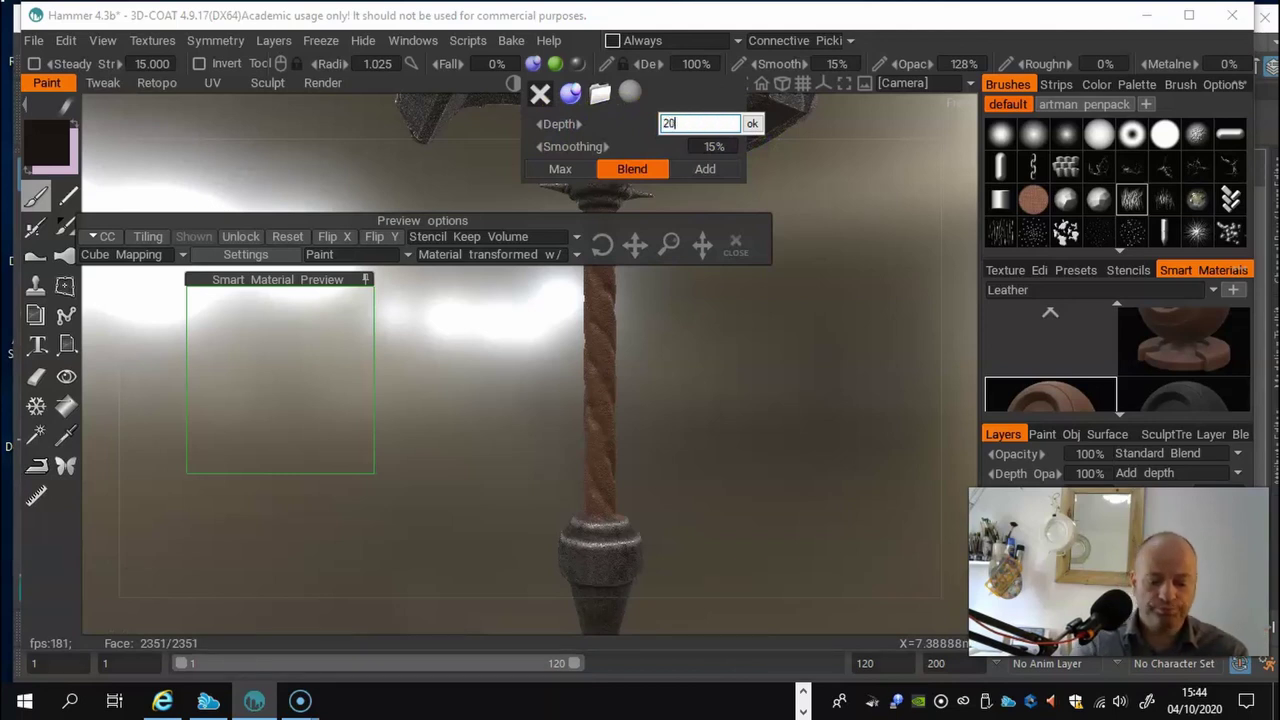
text(200)
key(Return)
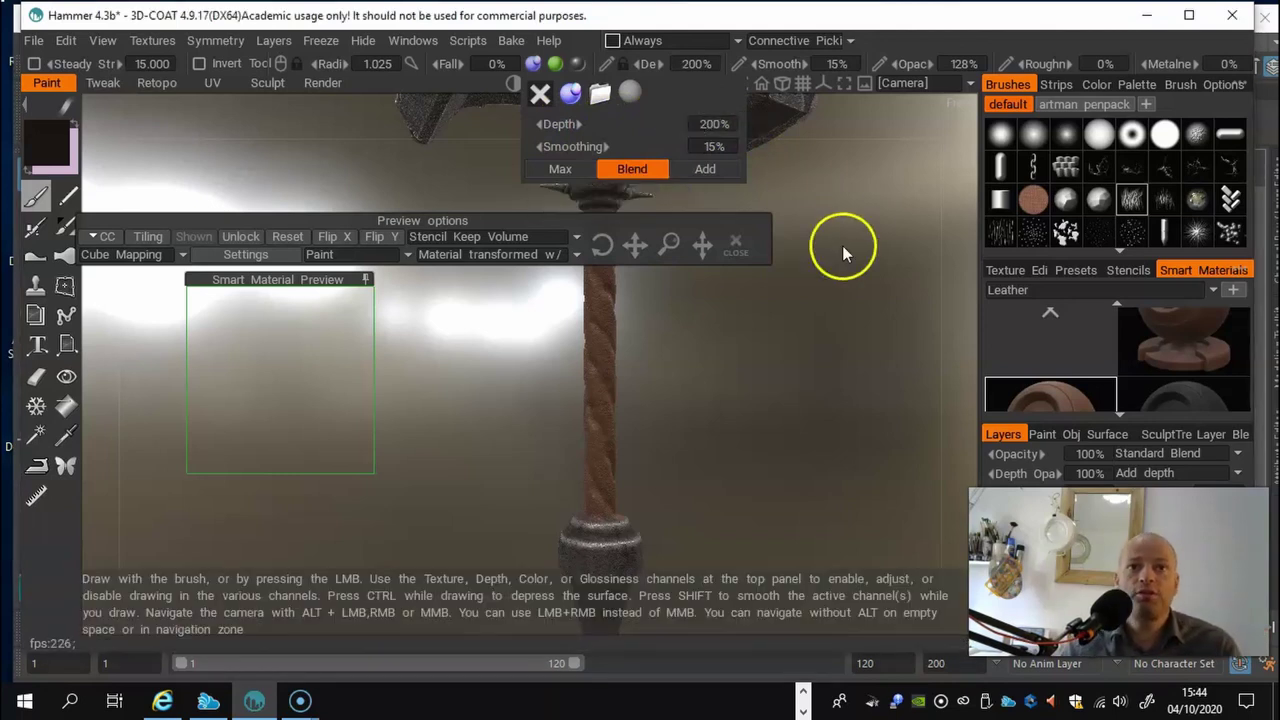
Step: Fade the leather layer's opacity to 0% and back to 100% to compare the grip with and without its colour
right_drag(668, 356, 497, 371)
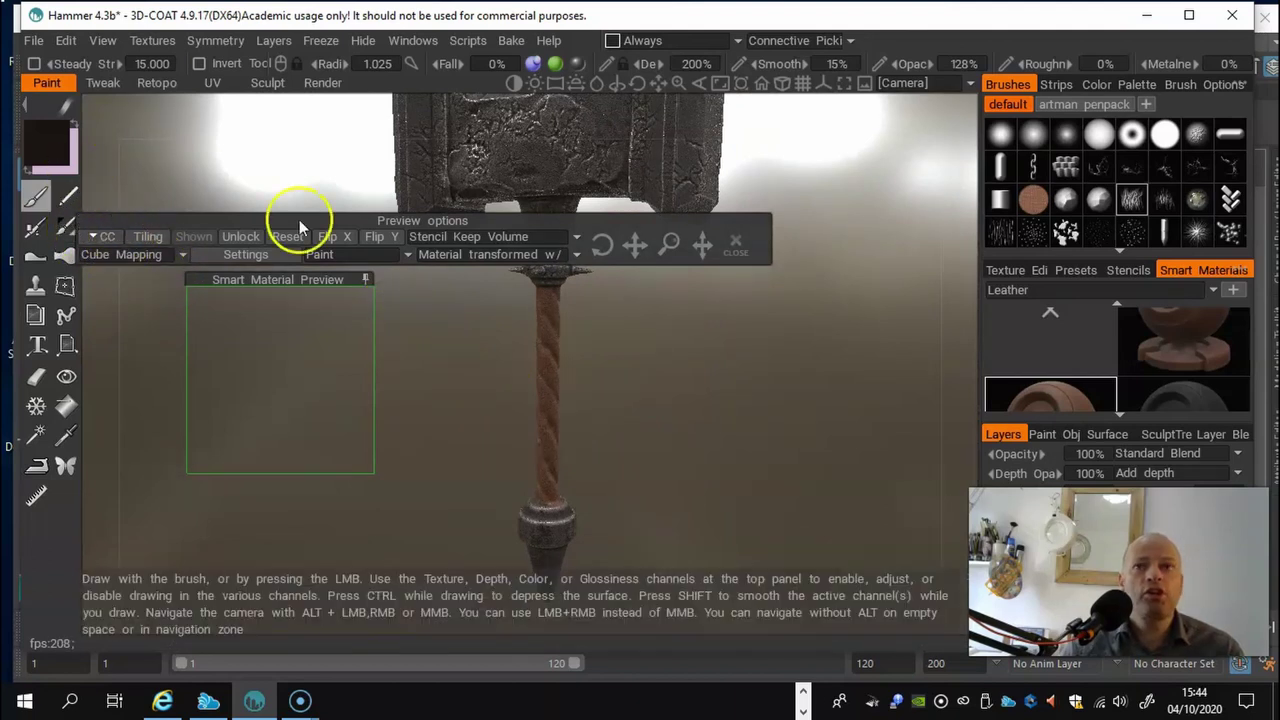
scroll(1067, 344, down, 1)
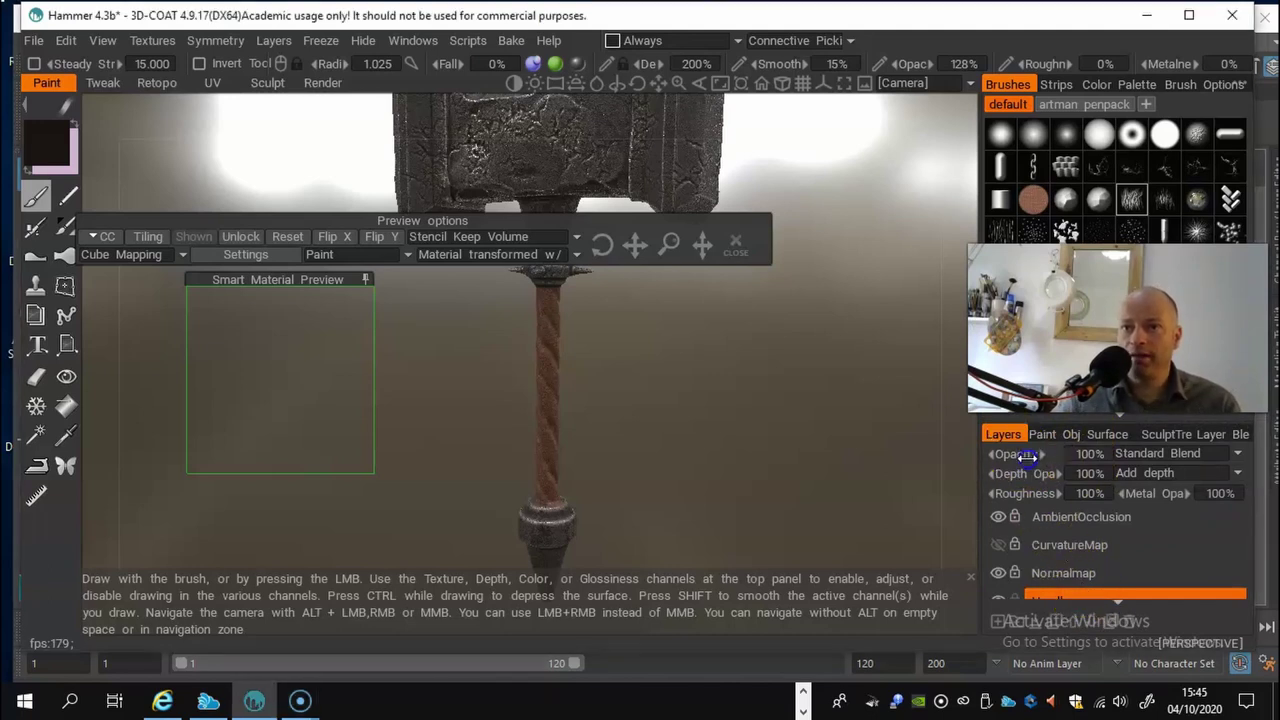
drag(1027, 455, 584, 413)
right_drag(657, 417, 760, 424)
middle_drag(760, 424, 661, 435)
mouse_move(662, 434)
mouse_down()
mouse_move(655, 391)
mouse_move(677, 426)
mouse_up()
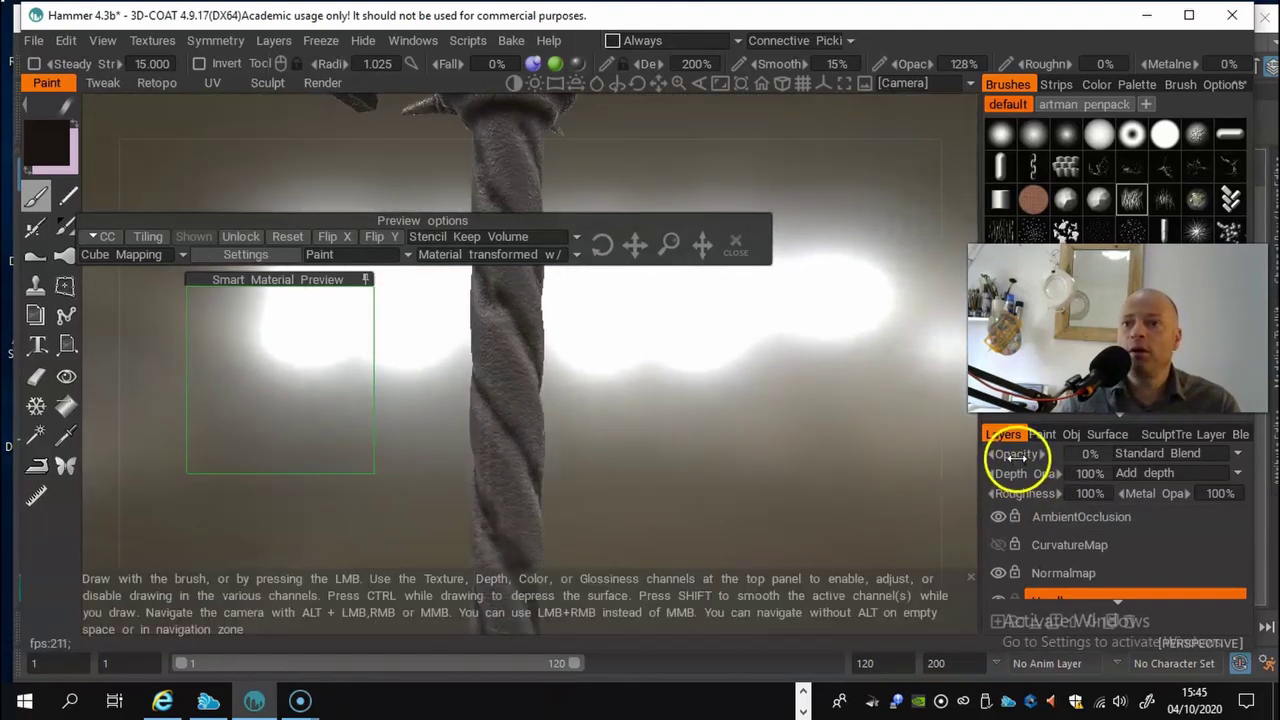
drag(1104, 462, 1127, 462)
drag(1256, 456, 1273, 440)
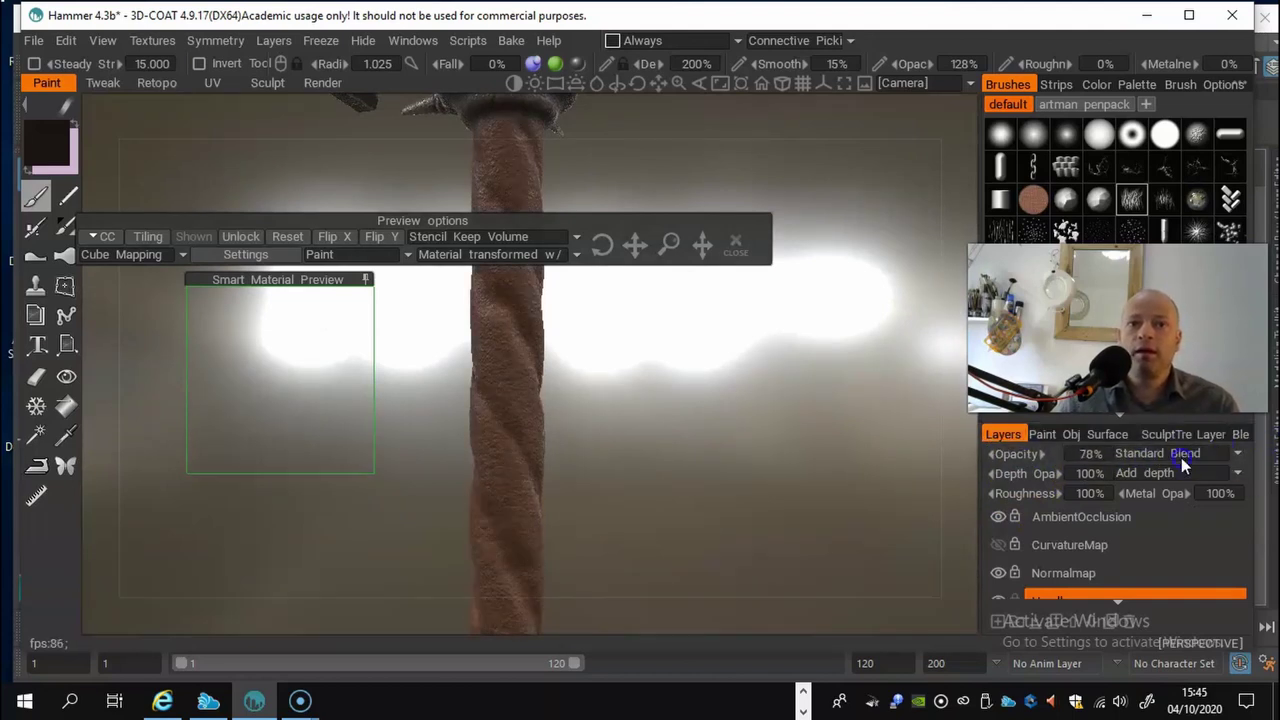
drag(1057, 454, 1017, 452)
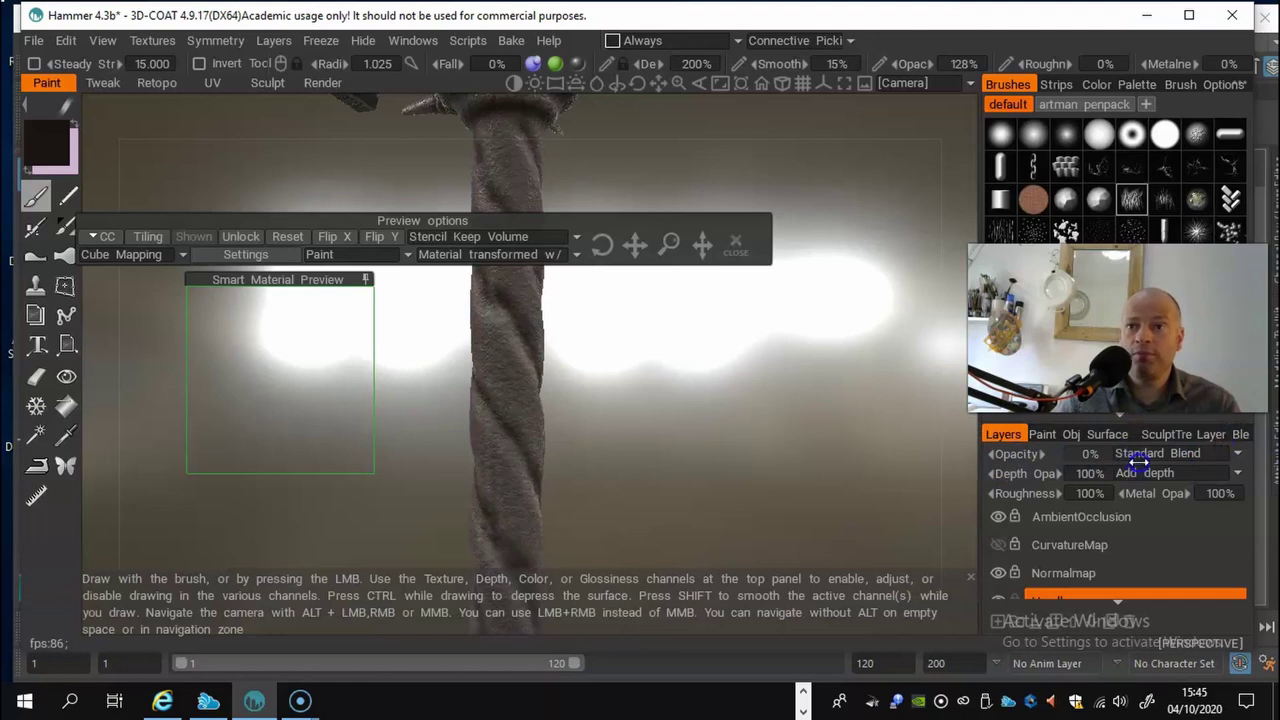
drag(1139, 462, 1140, 465)
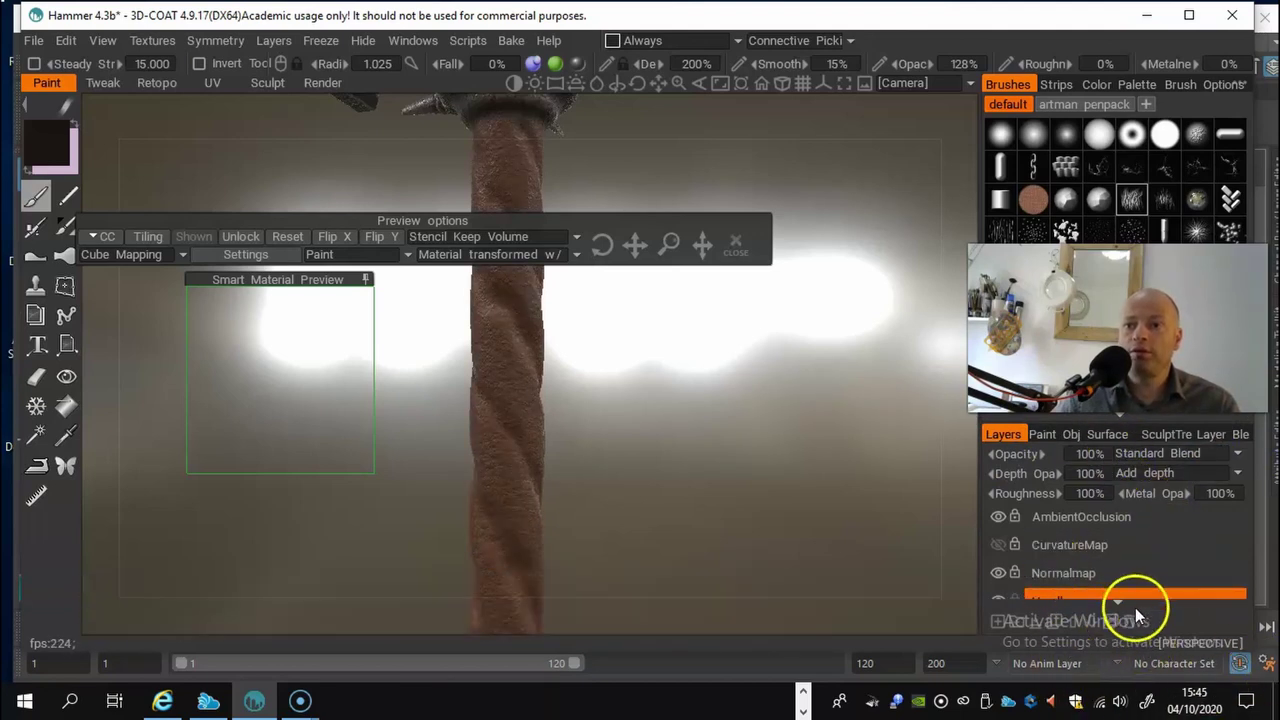
Step: Add a new paint layer for darker detail on the leather grip
click(998, 619)
scroll(1233, 551, down, 3)
scroll(1218, 557, up, 2)
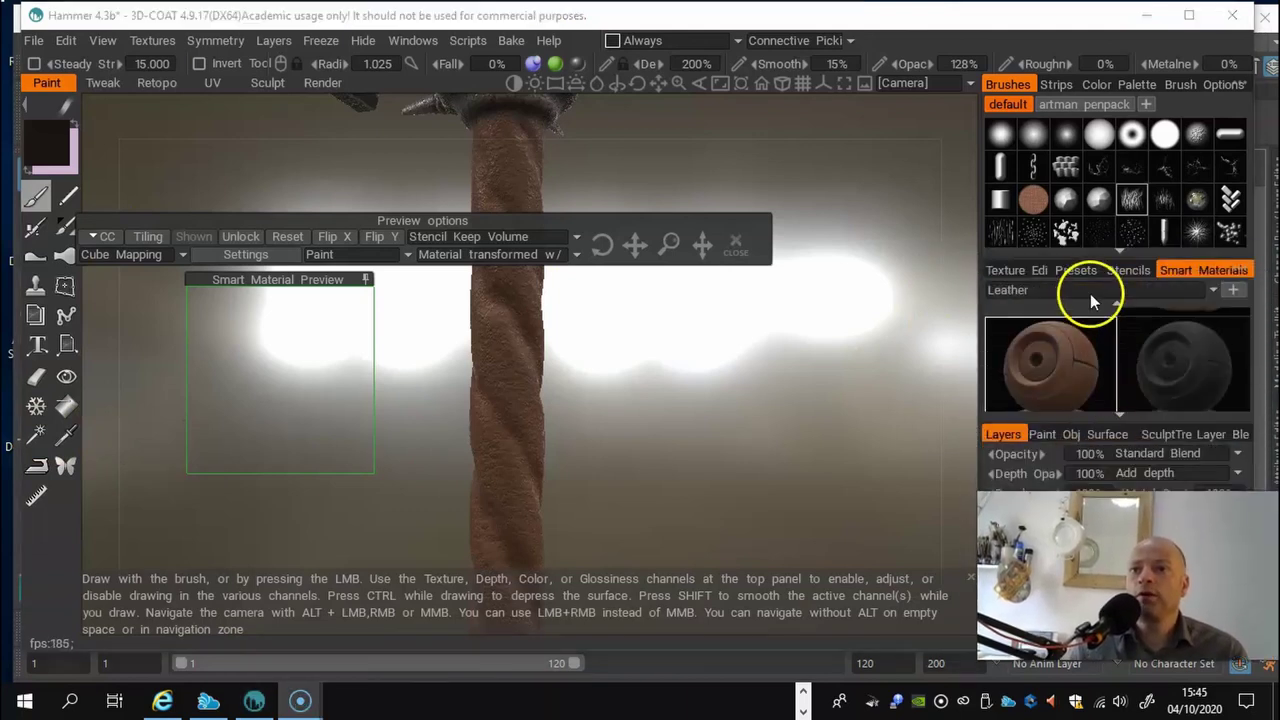
Step: Switch the smart materials to the default set and select the plain dark grey material
click(1090, 293)
click(1014, 313)
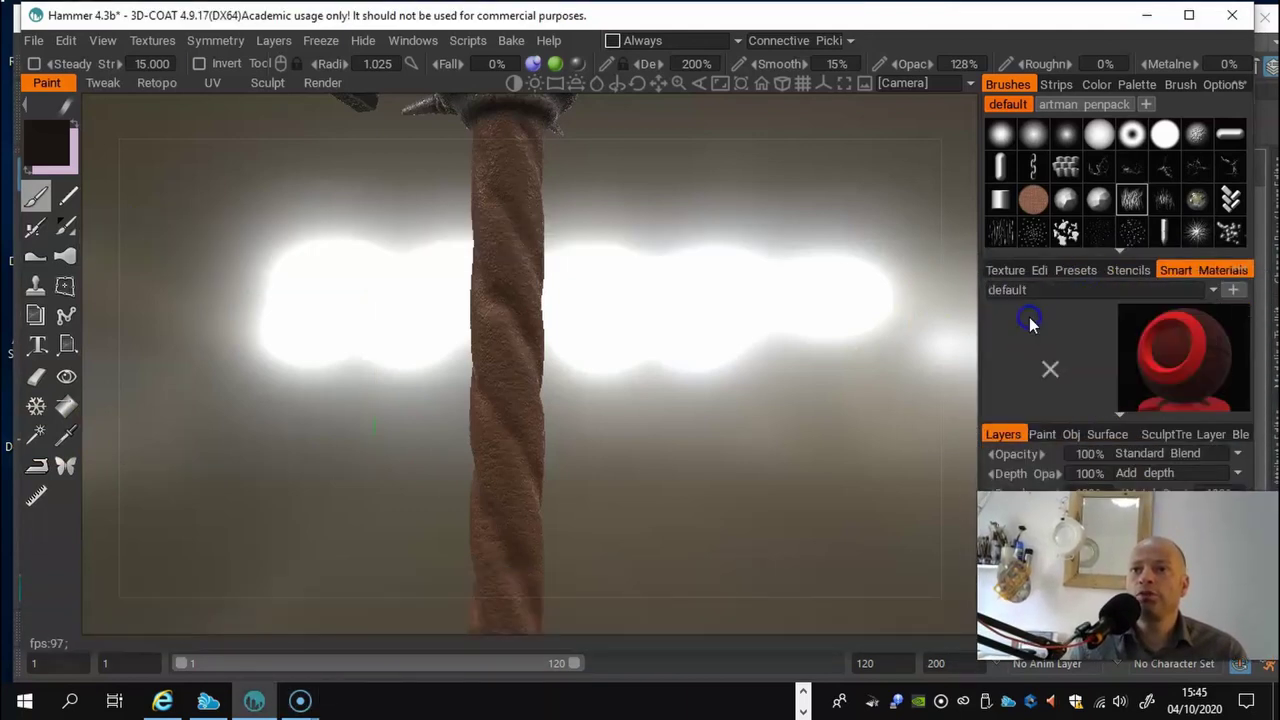
scroll(1178, 346, down, 2)
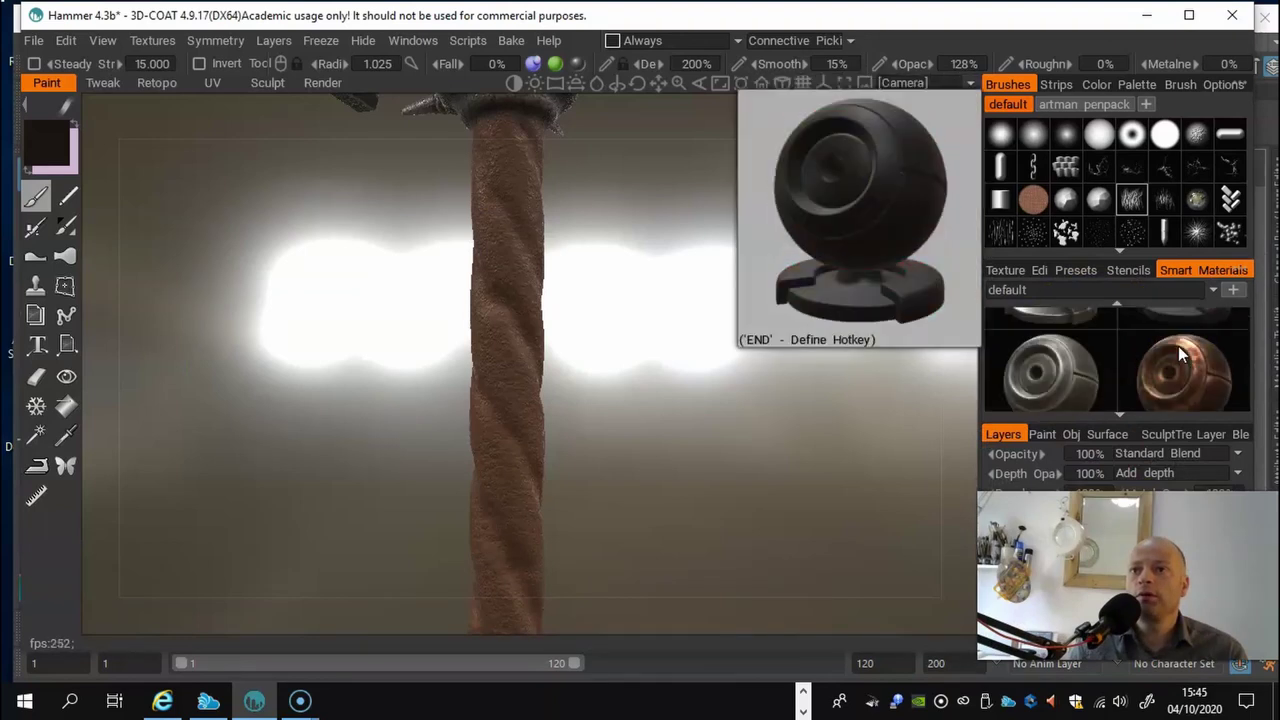
scroll(1178, 348, down, 2)
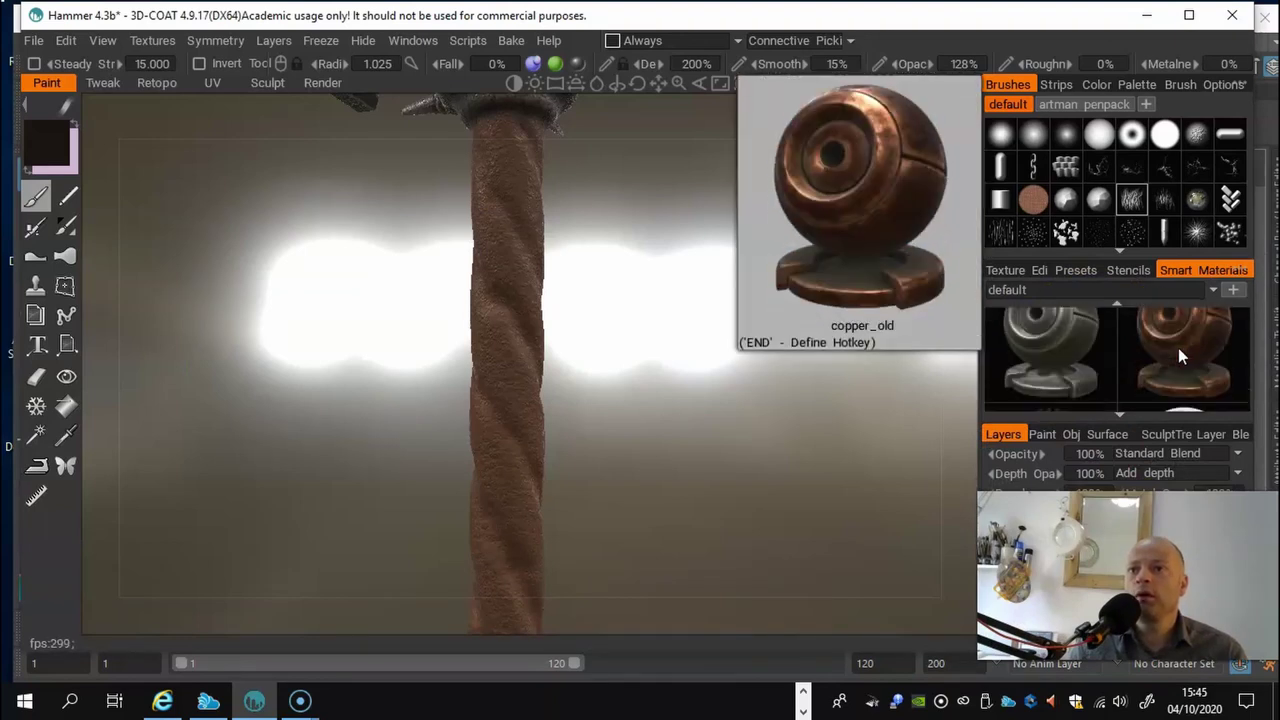
scroll(1178, 355, down, 3)
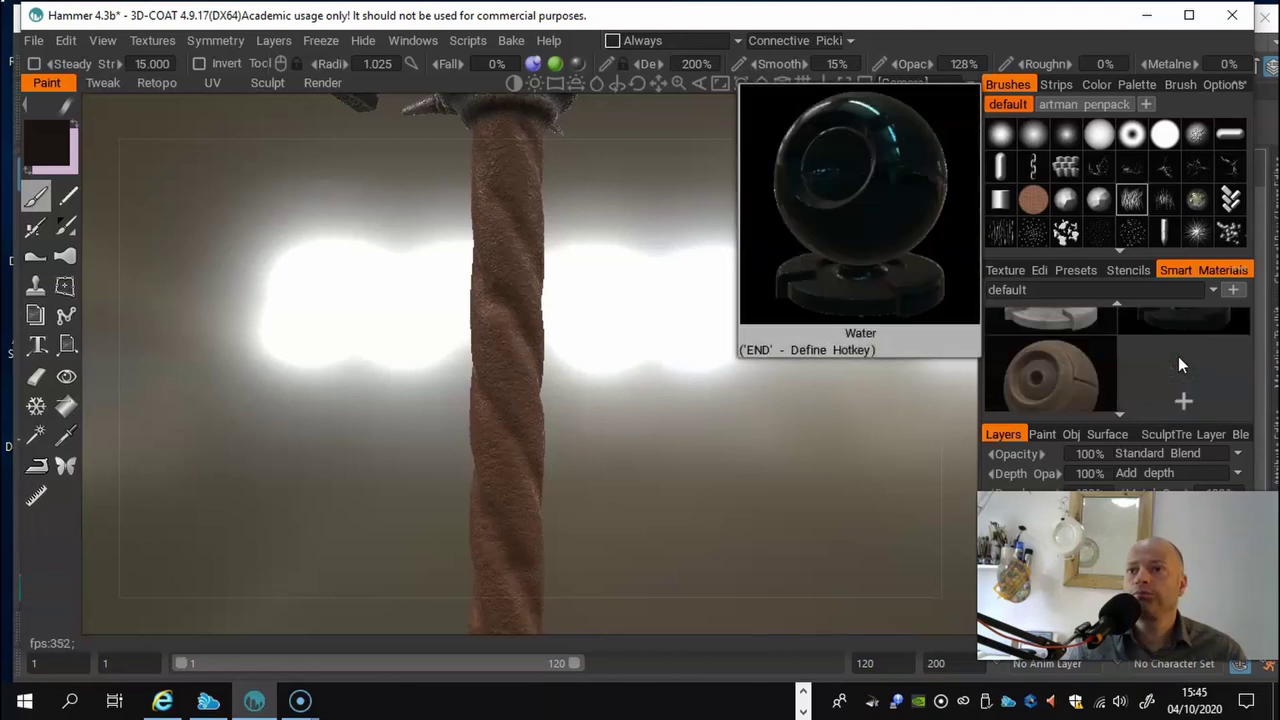
scroll(1178, 356, up, 5)
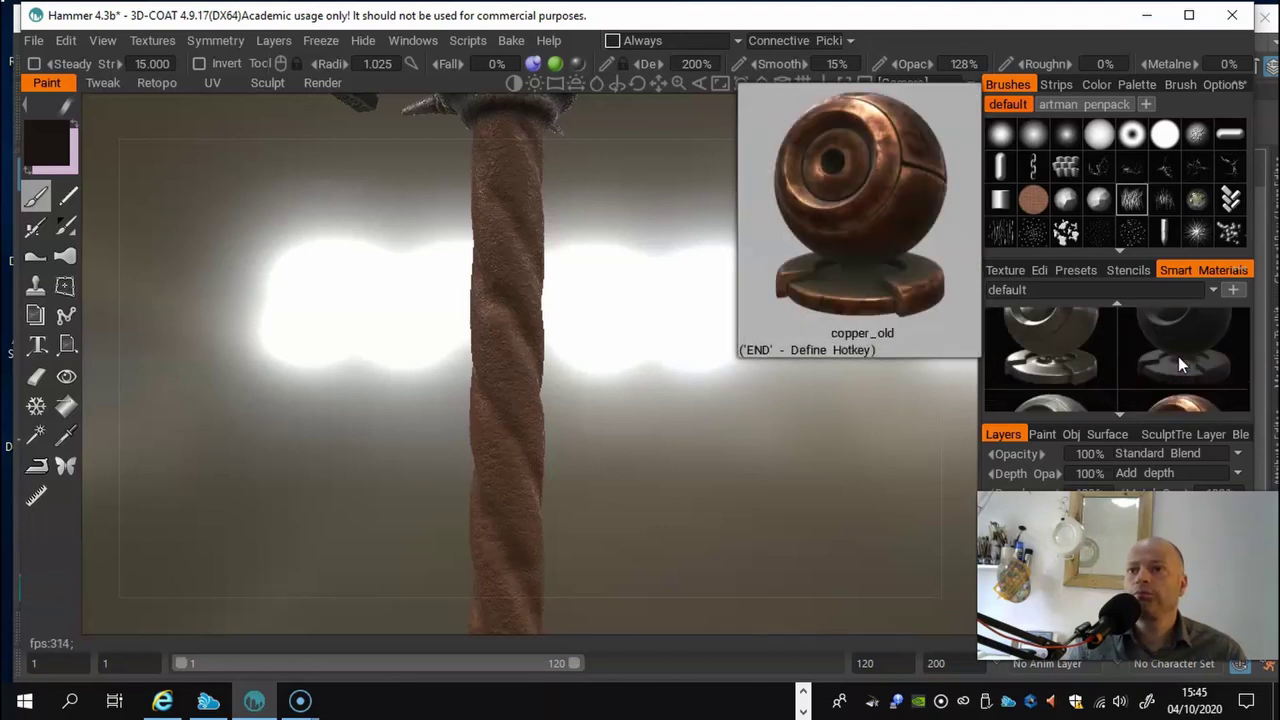
scroll(1178, 356, down, 1)
click(1198, 364)
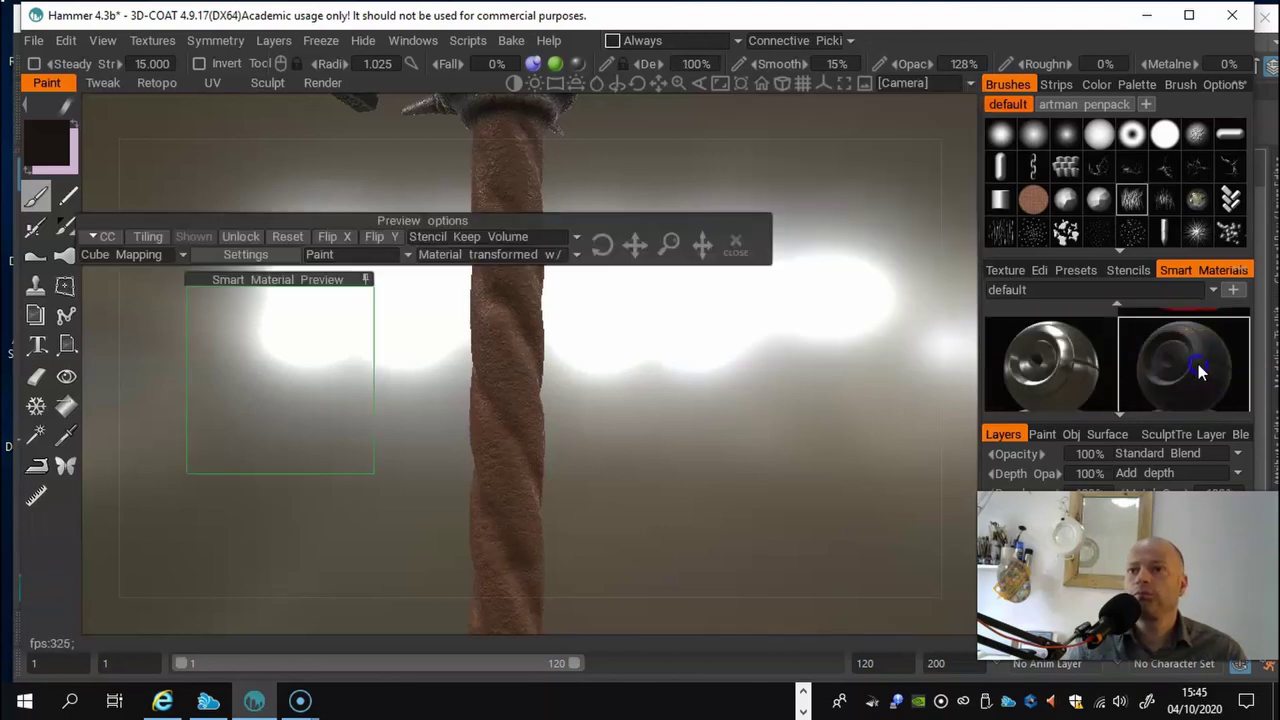
Step: Turn the hammer to the front, check the dark material on the grip's edge and move the preview aside
drag(258, 345, 321, 350)
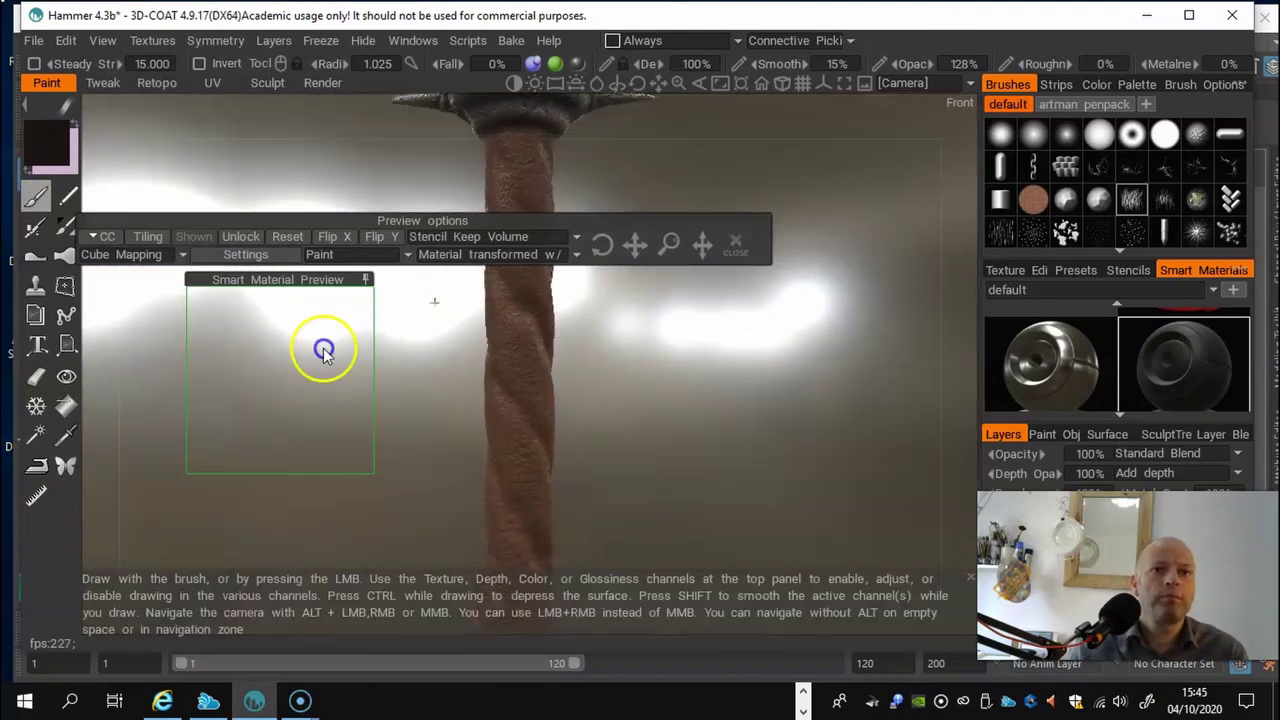
drag(286, 273, 429, 289)
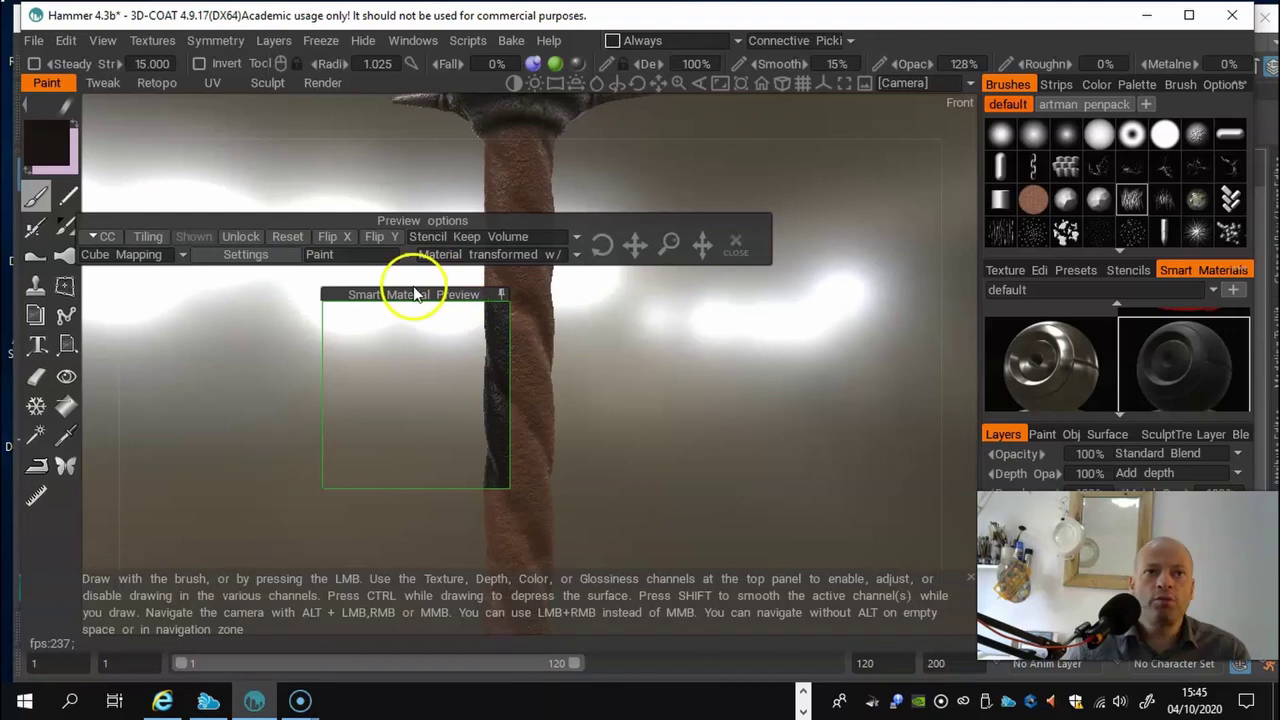
drag(414, 291, 321, 292)
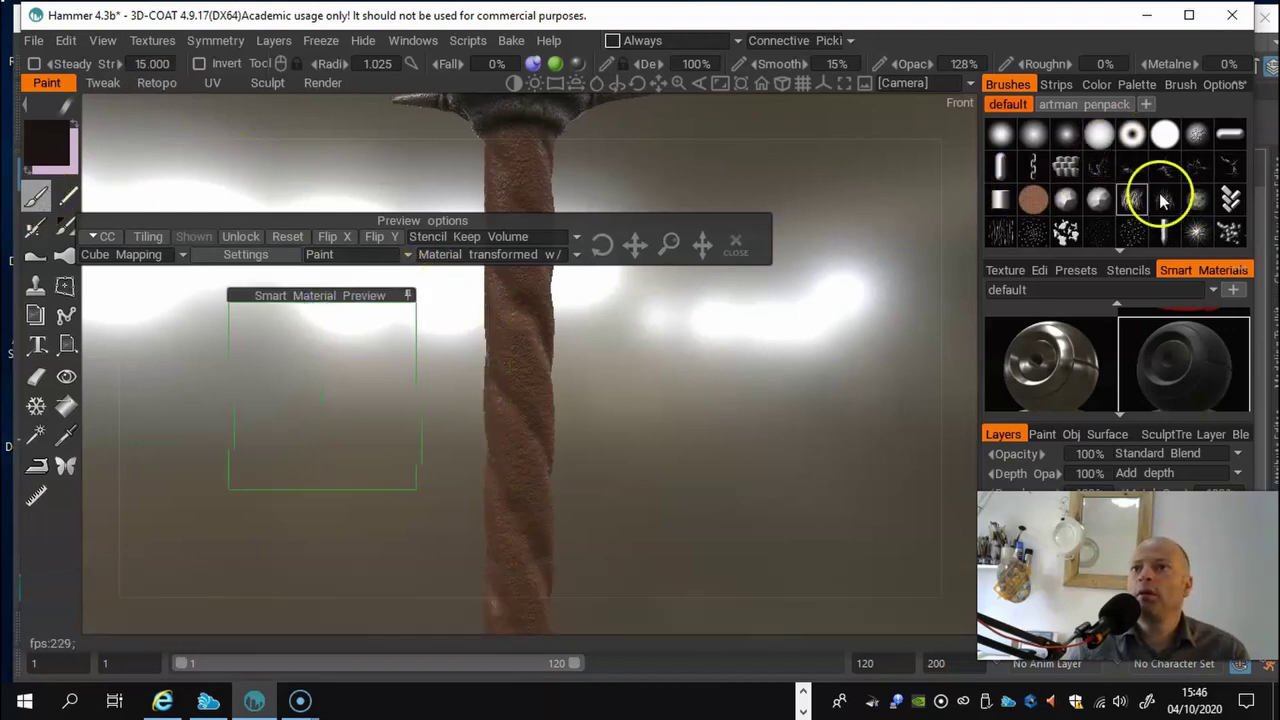
Step: Choose the streaky brush, lower the layer opacity to 49%, reduce the radius to 0.515 and dab dark material into the grip's groove
scroll(1145, 200, down, 2)
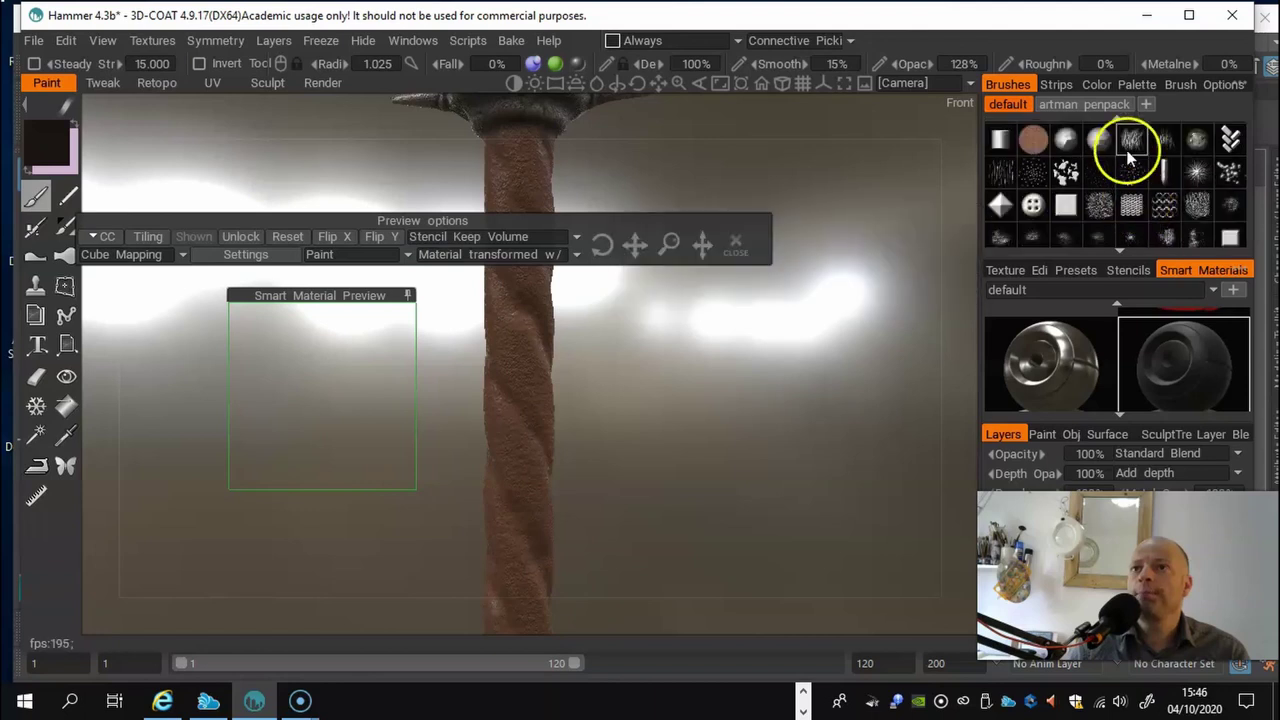
click(1163, 145)
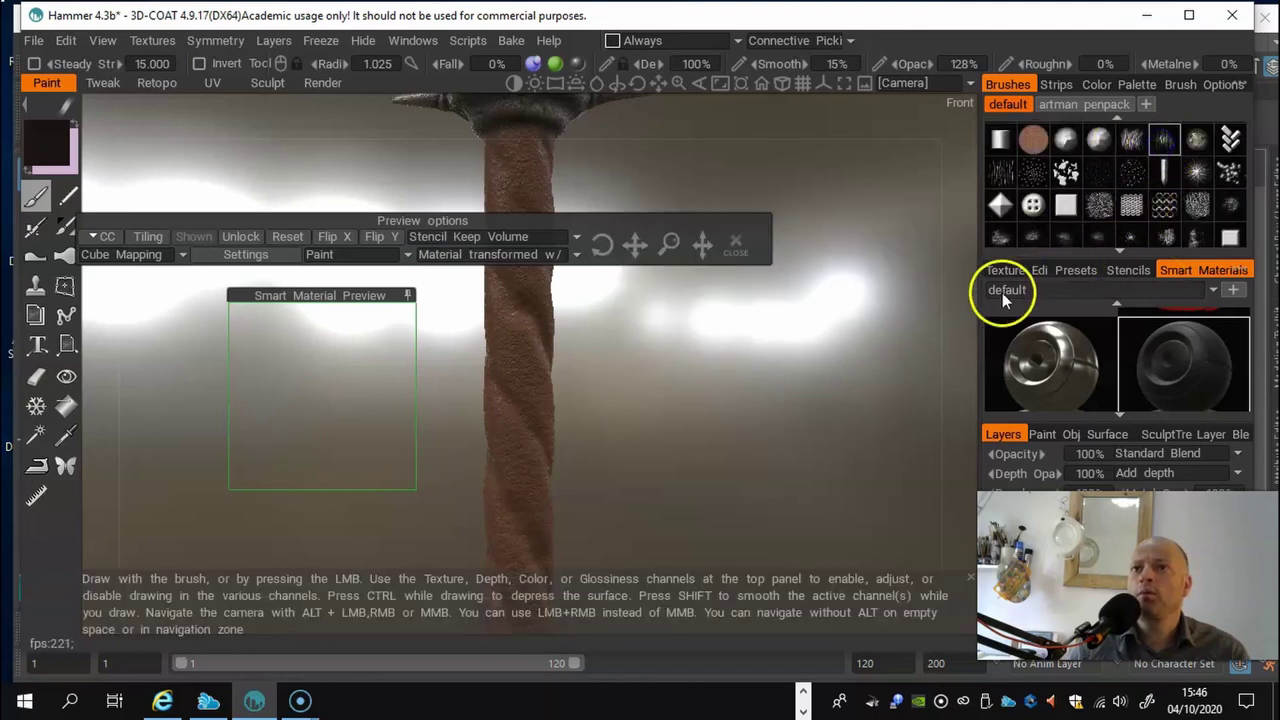
mouse_move(800, 330)
mouse_down()
mouse_move(646, 314)
mouse_move(689, 326)
mouse_move(793, 315)
mouse_up()
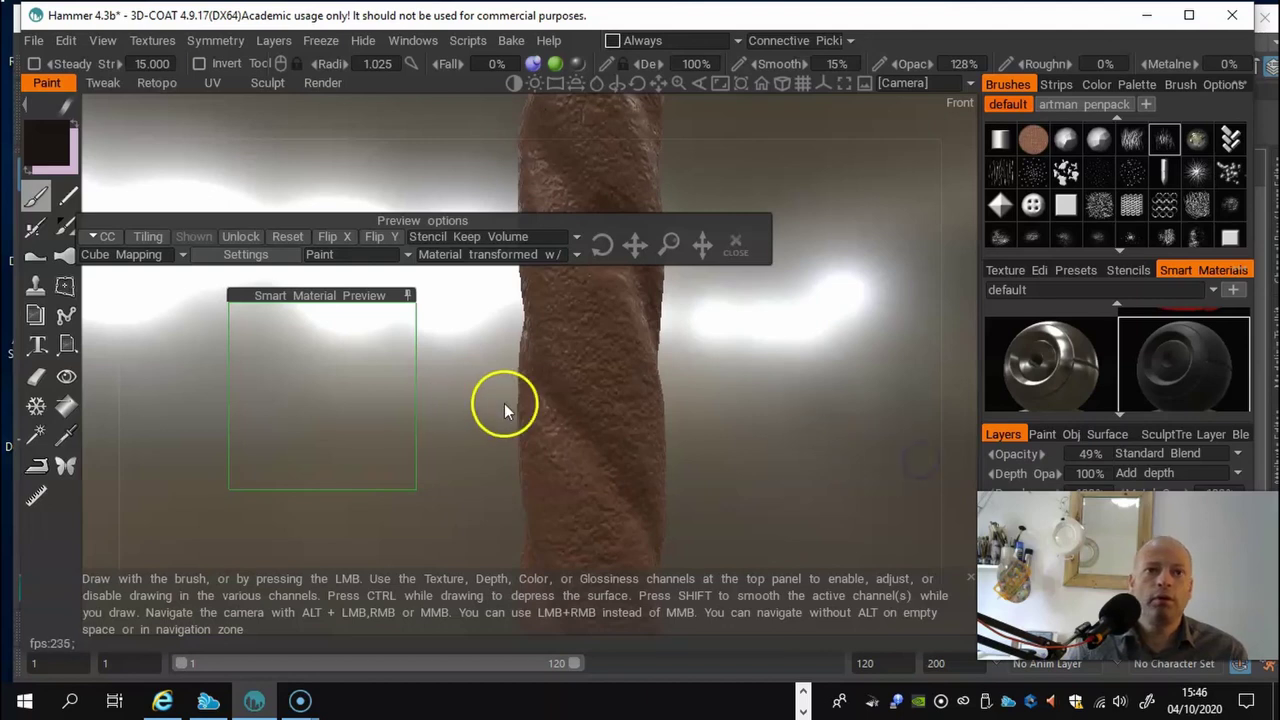
scroll(566, 414, down, 4)
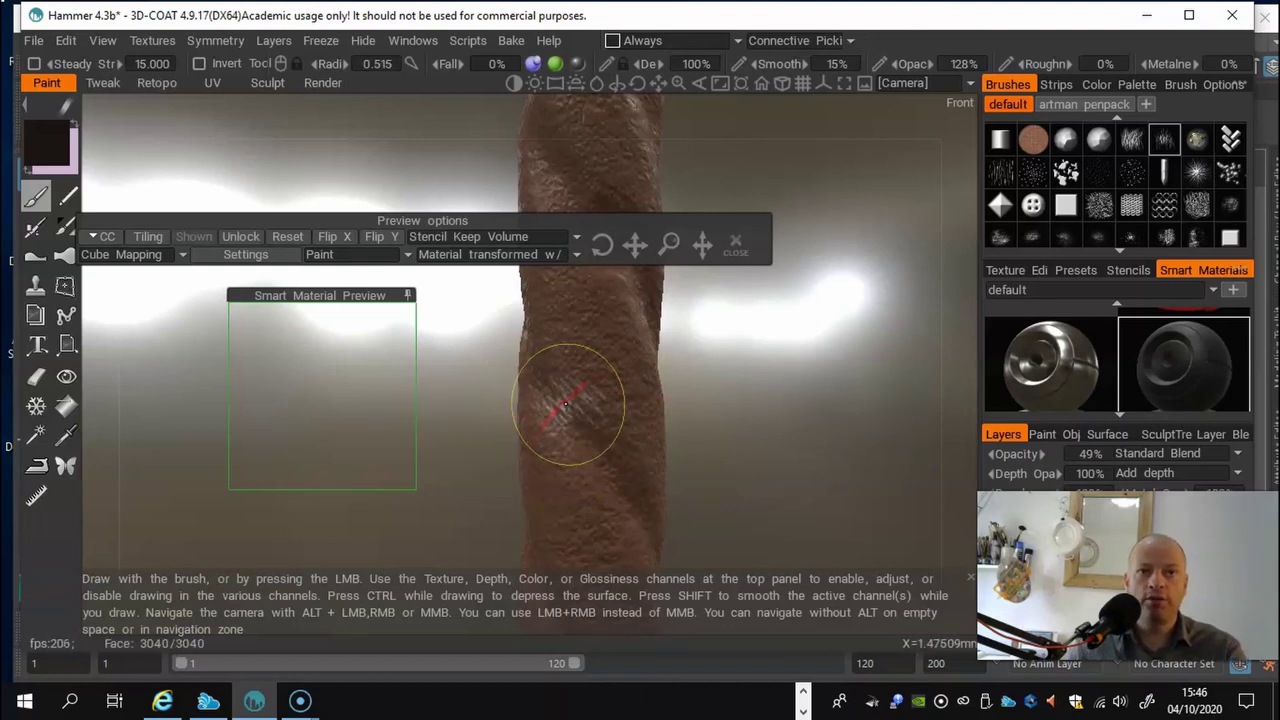
mouse_move(563, 412)
mouse_down()
mouse_move(563, 400)
mouse_move(571, 434)
mouse_up()
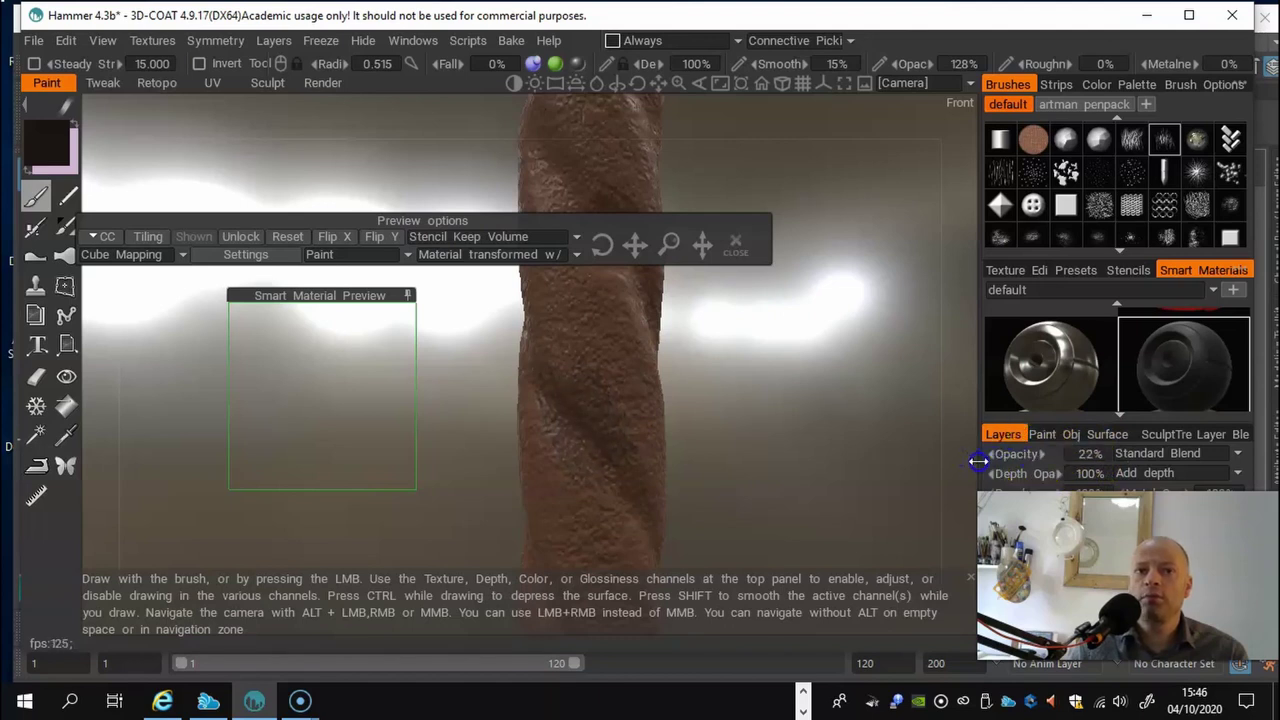
Step: Reduce the brush radius to 0.294 and paint dark material along the grip's spiral groove with the layer opacity at 23%
scroll(586, 420, down, 4)
click(589, 455)
drag(558, 398, 637, 525)
drag(611, 463, 655, 530)
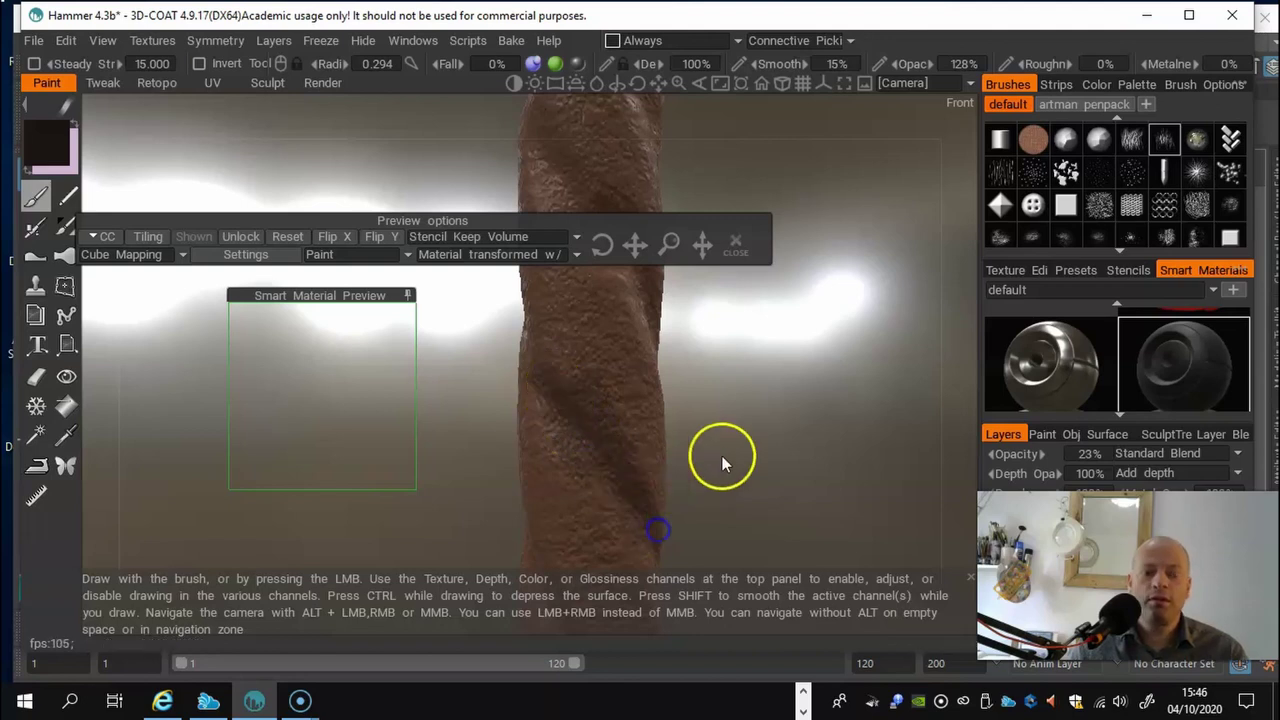
Step: Continue painting dark material along the spiral groove around the sides and lower end of the grip
drag(722, 456, 765, 456)
right_drag(765, 456, 700, 454)
drag(700, 454, 606, 480)
drag(532, 427, 571, 491)
right_drag(531, 403, 543, 411)
mouse_move(578, 469)
mouse_down()
mouse_move(597, 455)
mouse_move(500, 449)
mouse_move(694, 457)
mouse_move(666, 506)
mouse_move(818, 480)
mouse_move(669, 509)
mouse_move(697, 443)
mouse_move(720, 502)
mouse_move(624, 398)
mouse_move(780, 443)
mouse_move(598, 327)
mouse_move(631, 480)
mouse_move(631, 406)
mouse_move(509, 371)
mouse_move(617, 440)
mouse_move(560, 503)
mouse_move(811, 457)
mouse_move(678, 497)
mouse_up()
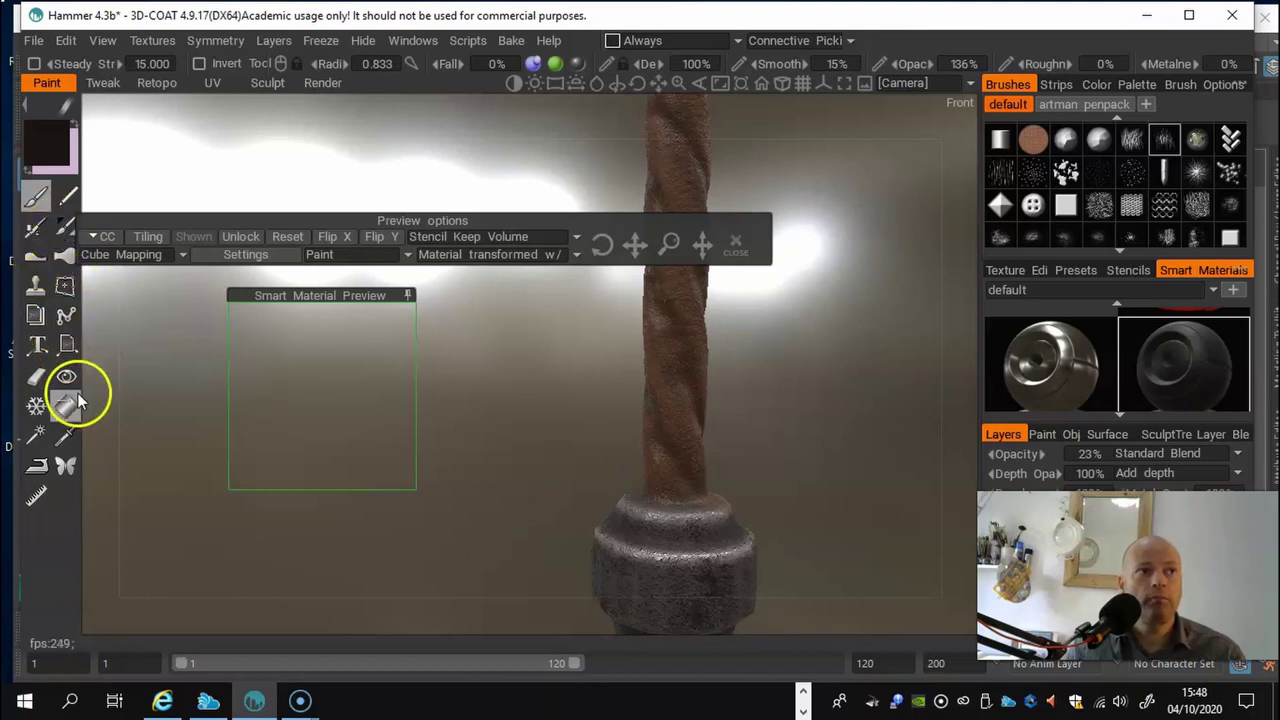
Step: Sample the brown from the lower grip and raise the paint colour's lightness to 68%
click(677, 416)
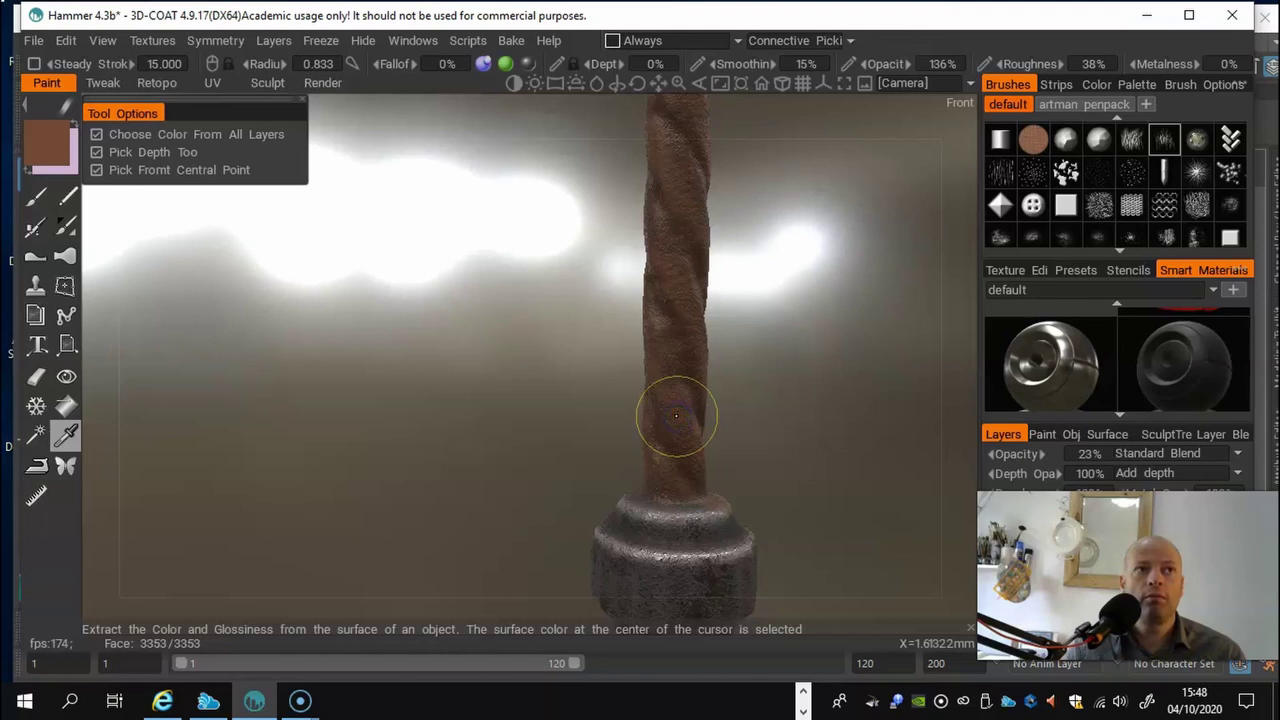
click(55, 150)
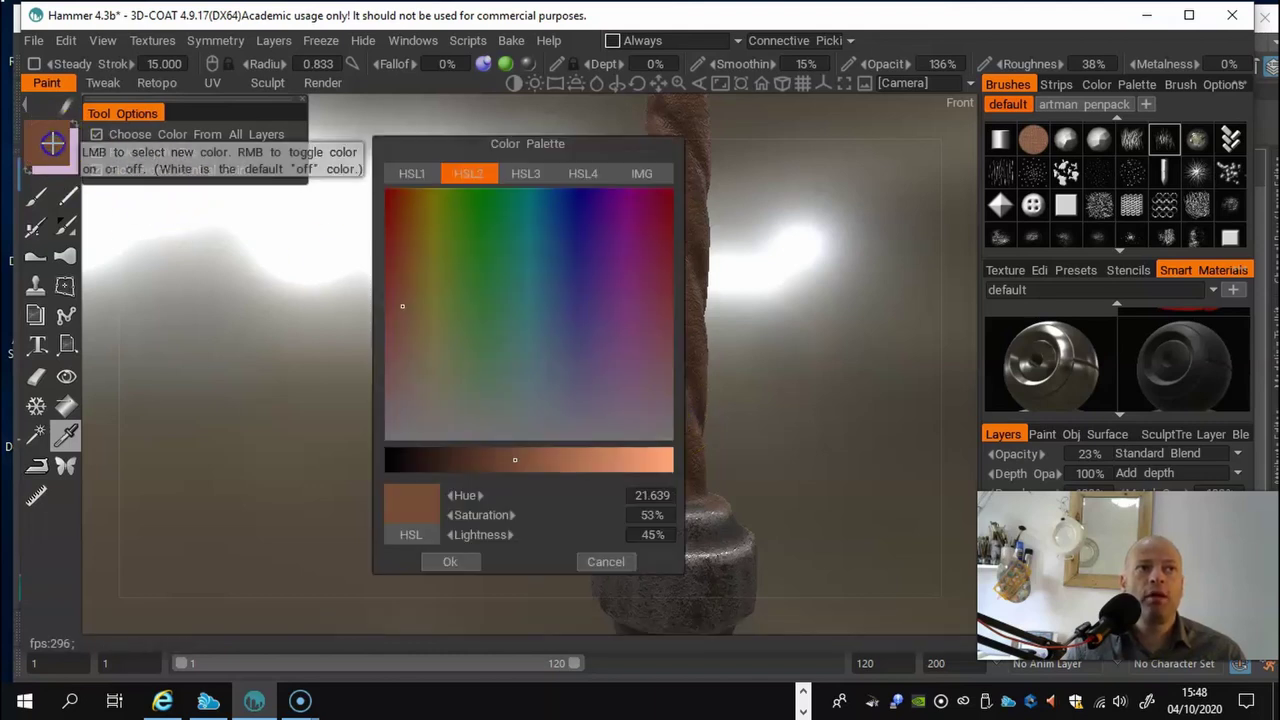
drag(523, 460, 585, 480)
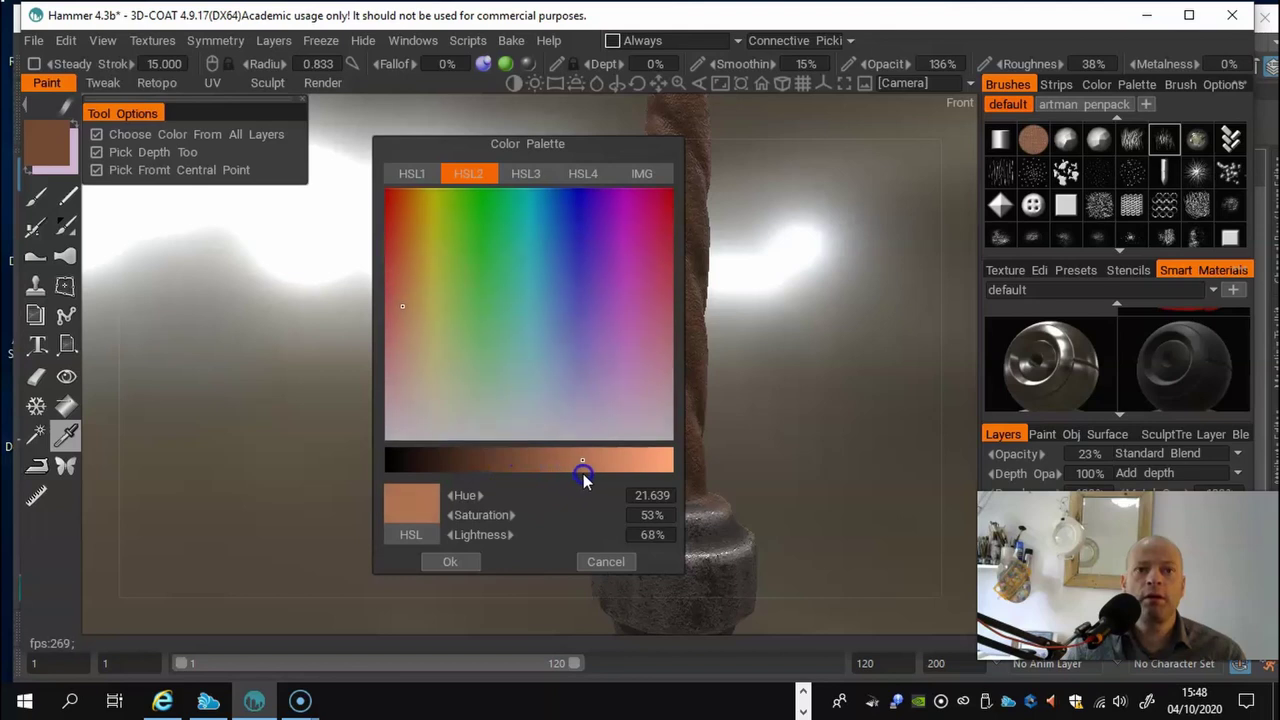
click(450, 562)
Step: Choose the streaky brush and resample the grip's brown as the paint colour
click(1098, 172)
click(663, 317)
click(54, 149)
click(446, 560)
scroll(637, 223, down, 3)
click(1168, 135)
click(627, 364)
drag(680, 366, 775, 367)
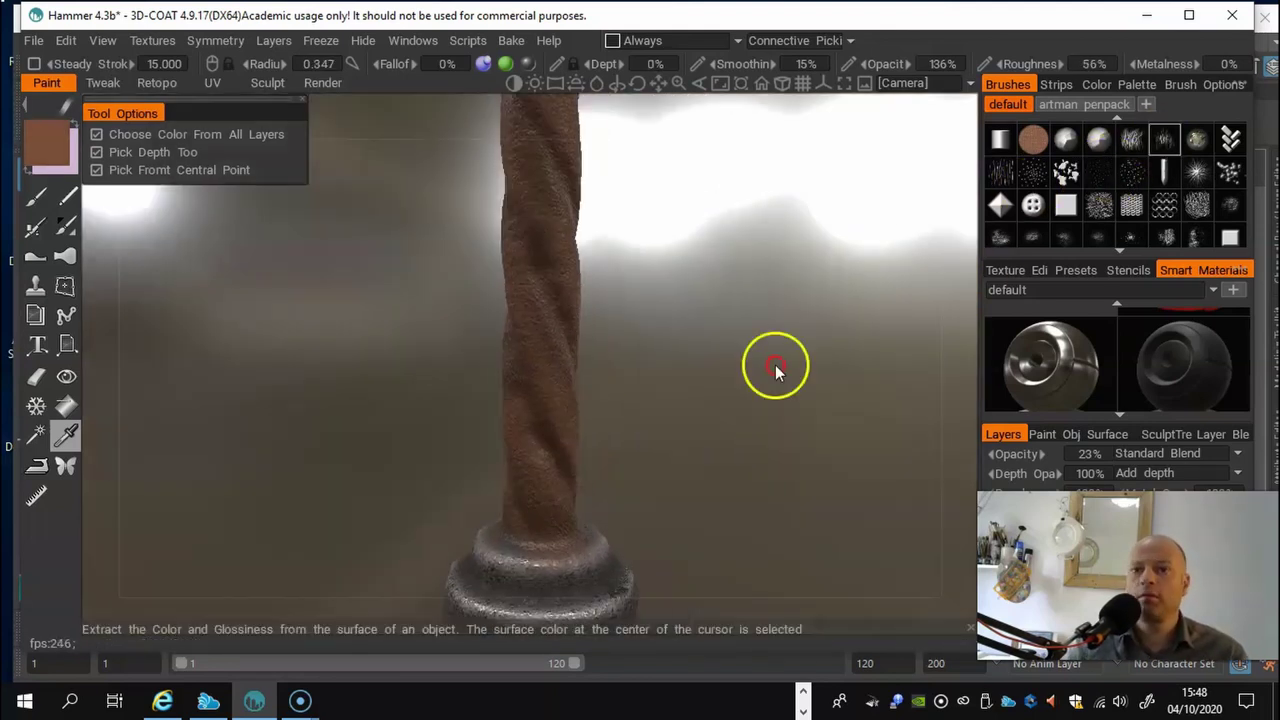
Step: On a new layer, turn off the brush's depth channel and set the brown paint colour's lightness to 67%
drag(1127, 560, 1127, 422)
click(997, 620)
click(36, 197)
click(532, 63)
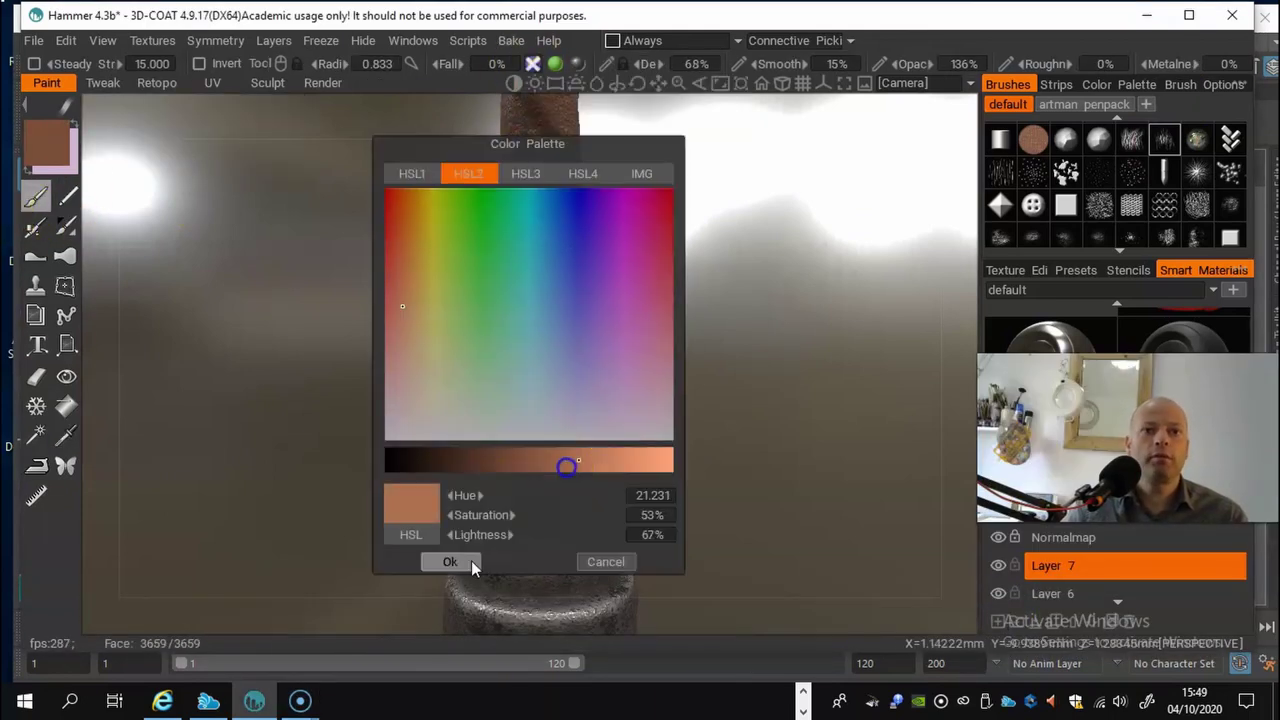
click(458, 561)
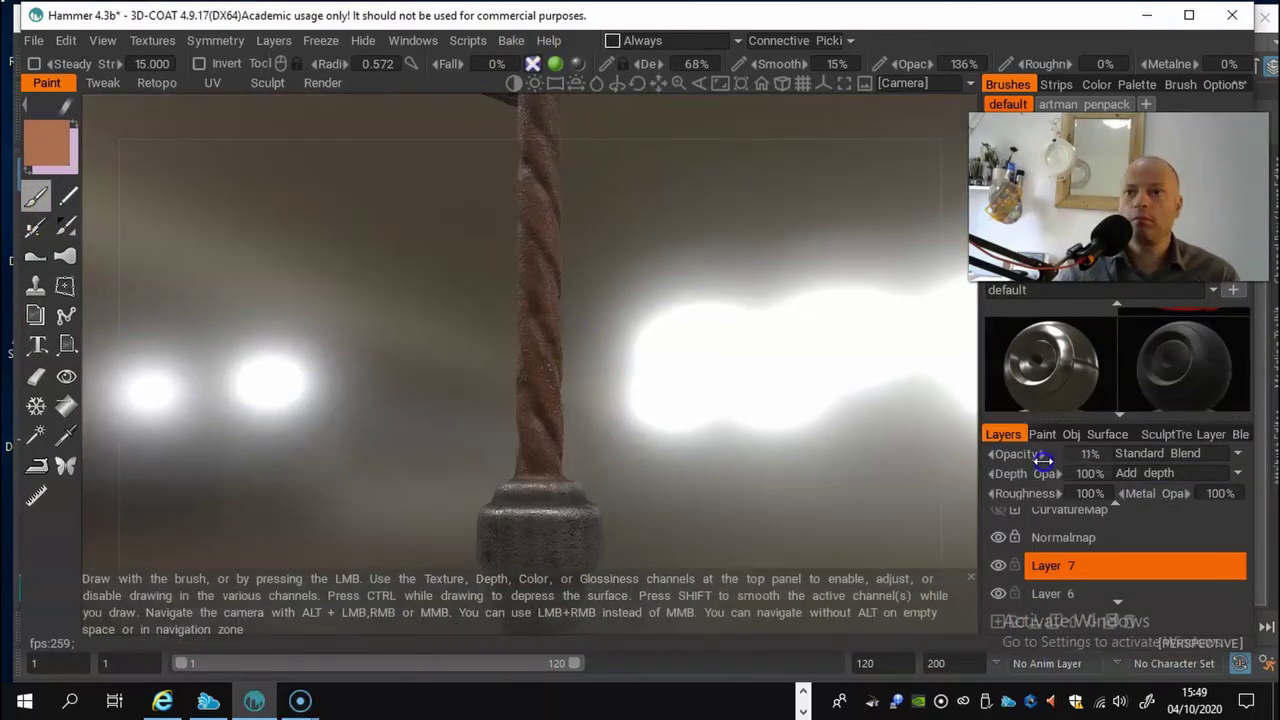
Step: Lower the brush's glossiness intensity to 28% and turn off its glossiness channel
click(557, 62)
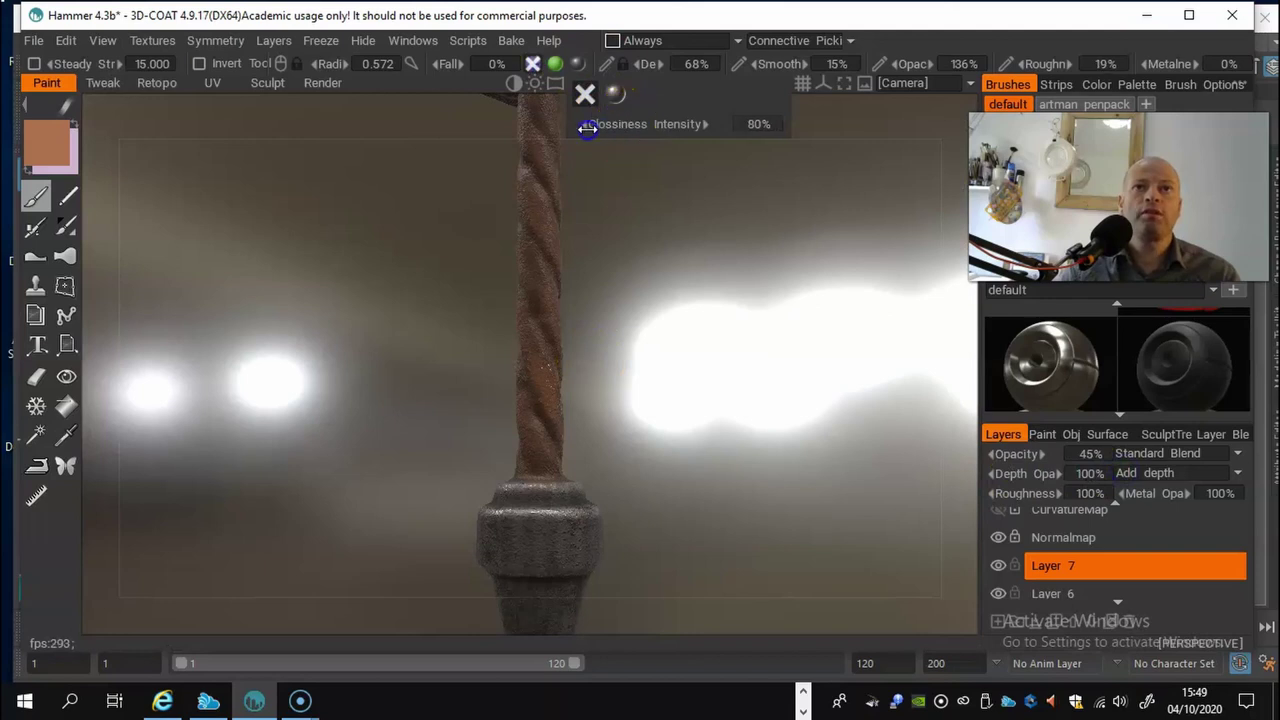
drag(587, 127, 563, 135)
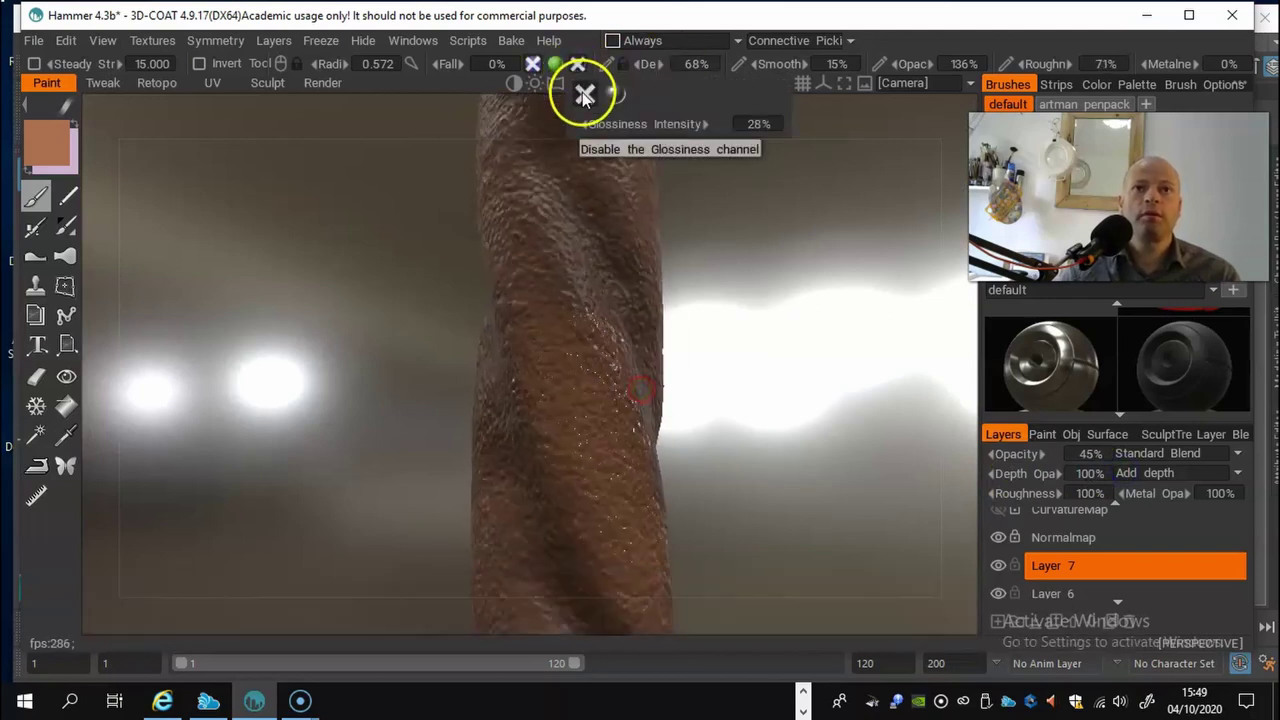
click(585, 93)
alt+right_drag(672, 382, 751, 437)
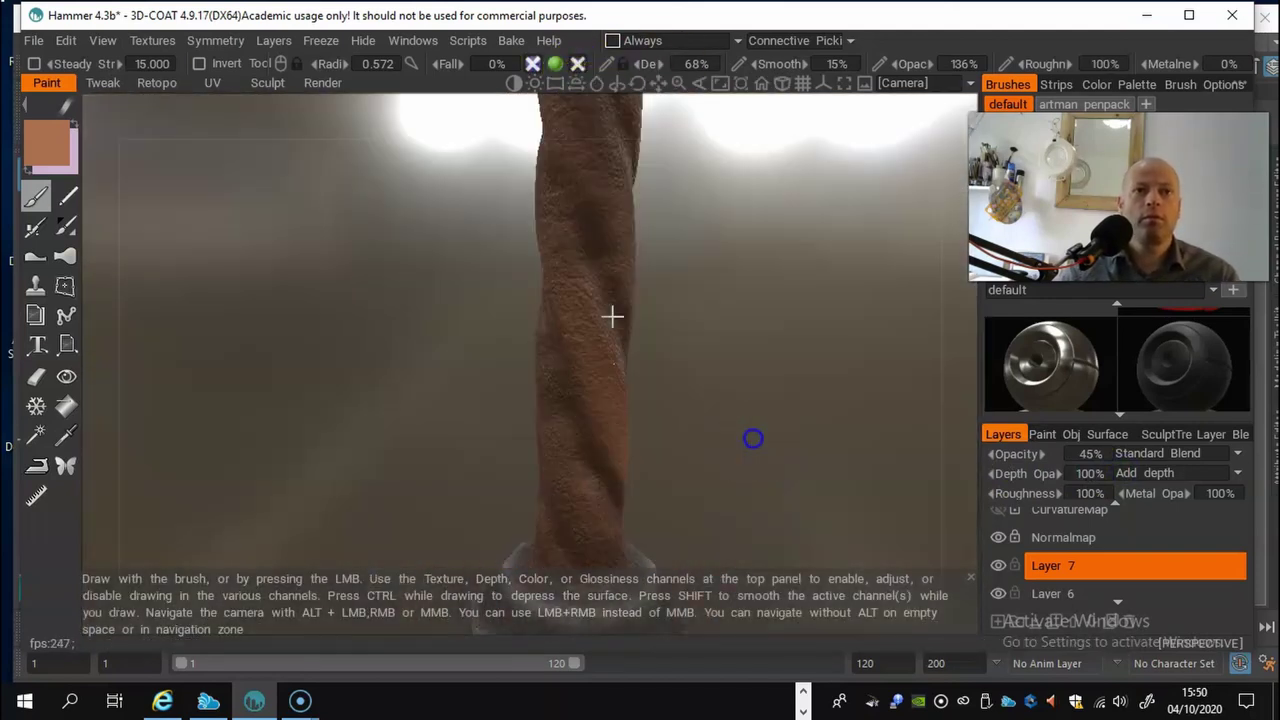
Step: Lighten the brown paint colour for highlights on the grip's raised spiral and set the layer opacity to 30%
drag(751, 437, 526, 357)
click(57, 143)
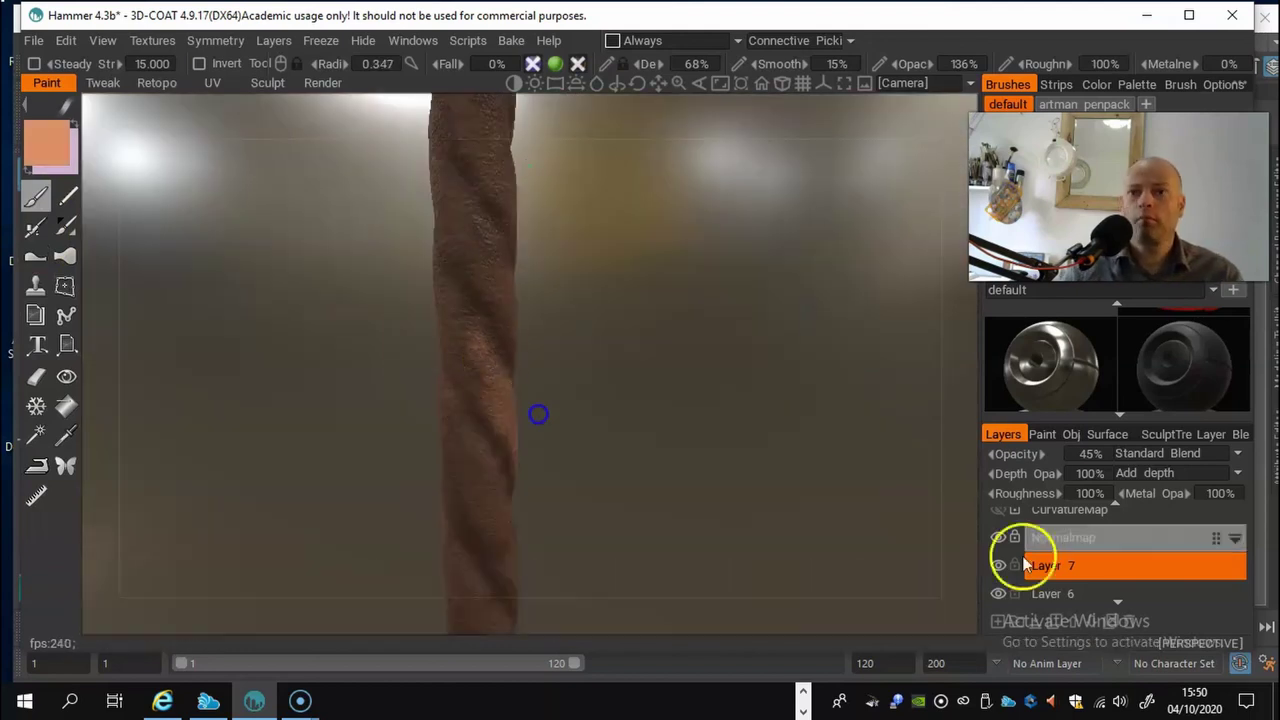
drag(1040, 455, 1005, 455)
mouse_move(530, 405)
mouse_down()
mouse_move(449, 405)
mouse_move(680, 386)
mouse_up()
drag(1042, 455, 1075, 455)
drag(316, 268, 1143, 609)
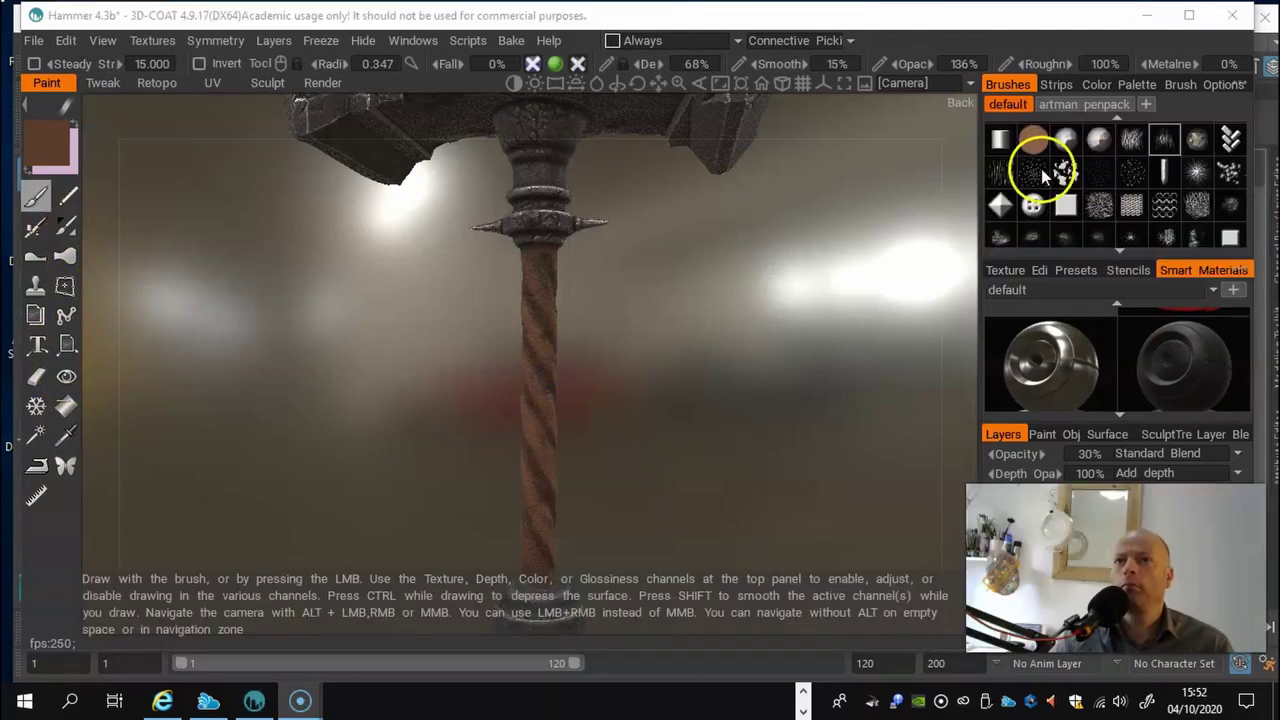
Step: Choose the speckled dot brush and inspect the painted hammer from its head down to the leather grip
click(1041, 176)
mouse_move(540, 334)
alt+mouse_down()
mouse_move(577, 371)
mouse_move(580, 472)
mouse_move(563, 466)
mouse_move(574, 354)
alt+mouse_up()
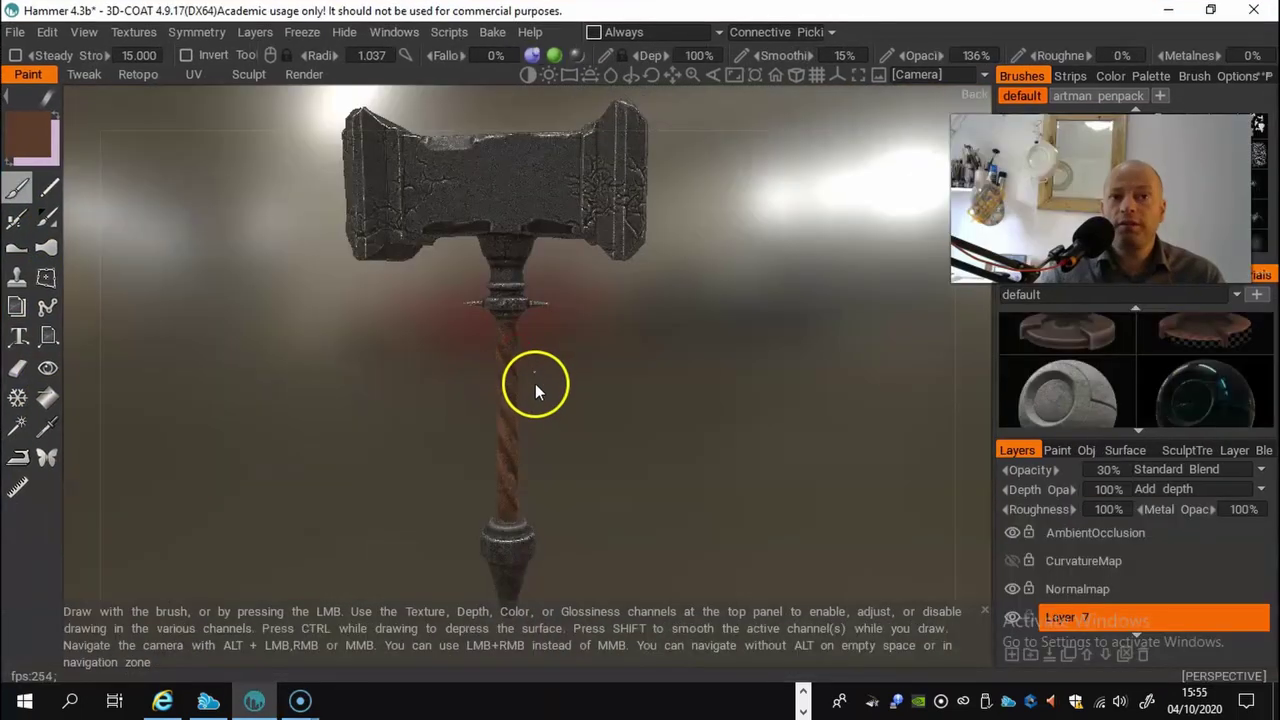
drag(534, 380, 578, 393)
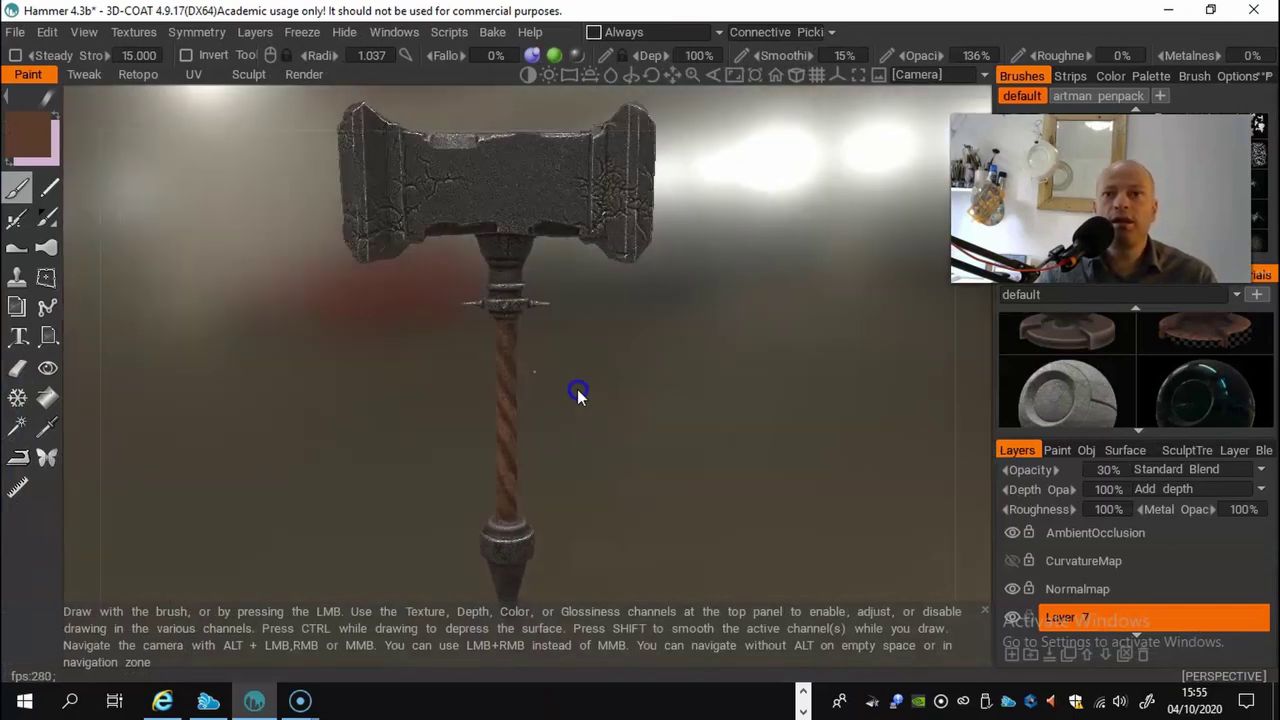
right_drag(573, 374, 716, 404)
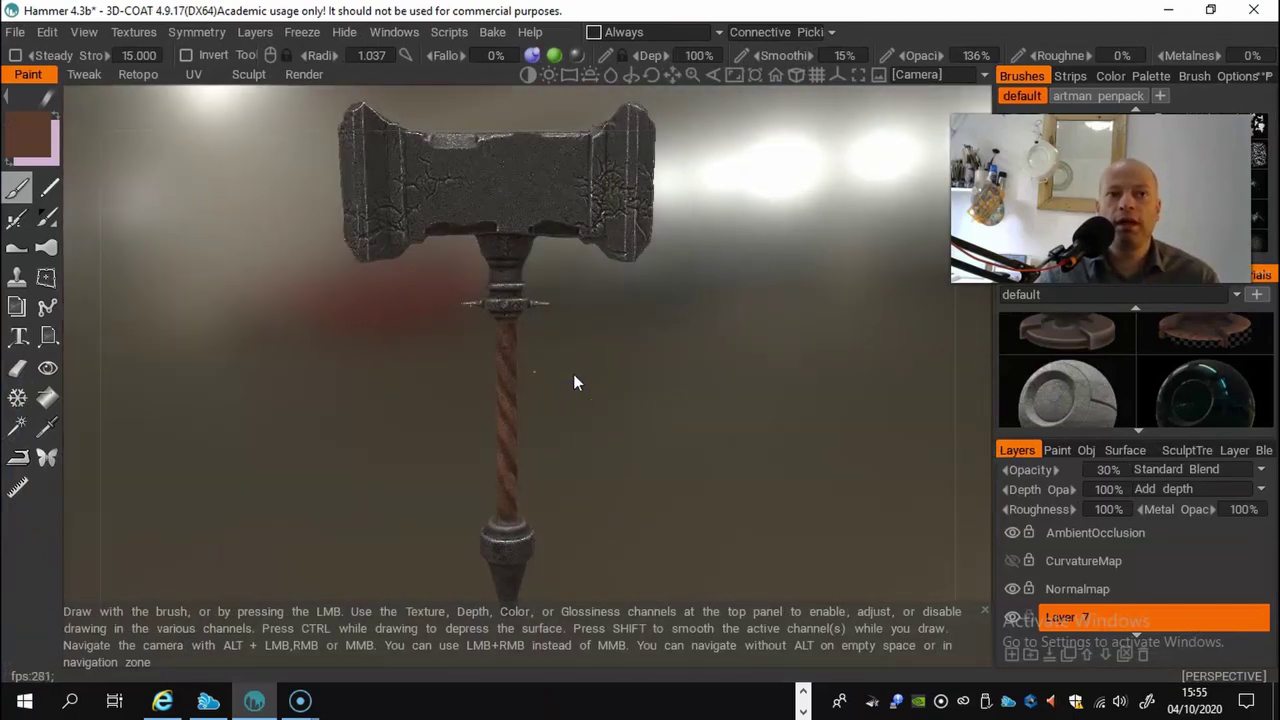
drag(644, 387, 714, 289)
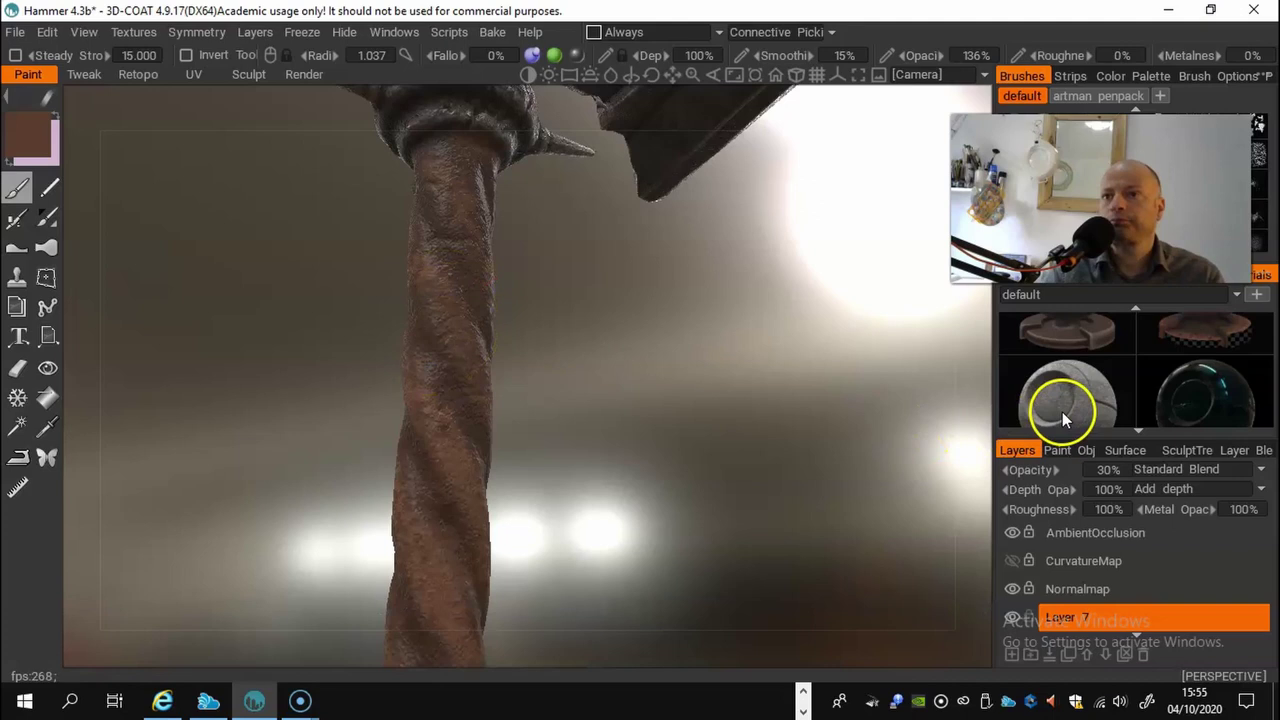
Step: Browse the default smart materials and select the dark glossy, glass-like one
scroll(1080, 340, down, 2)
scroll(1088, 352, down, 4)
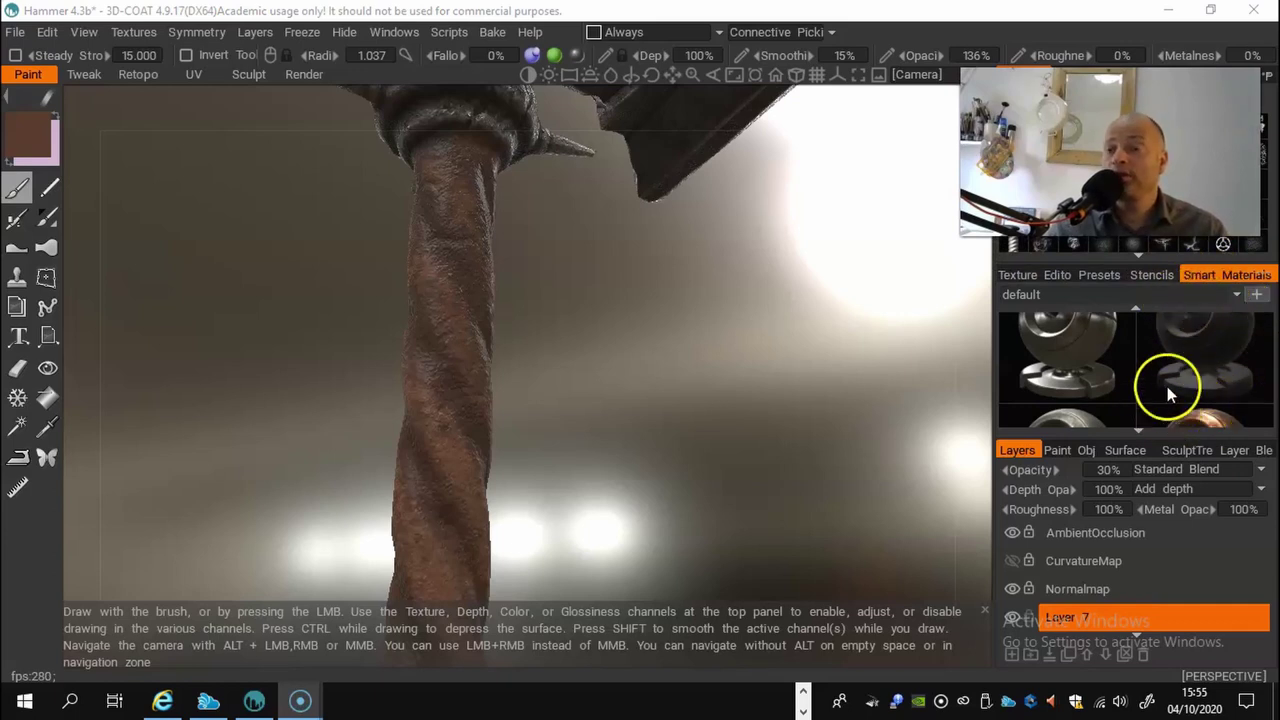
scroll(1168, 344, down, 4)
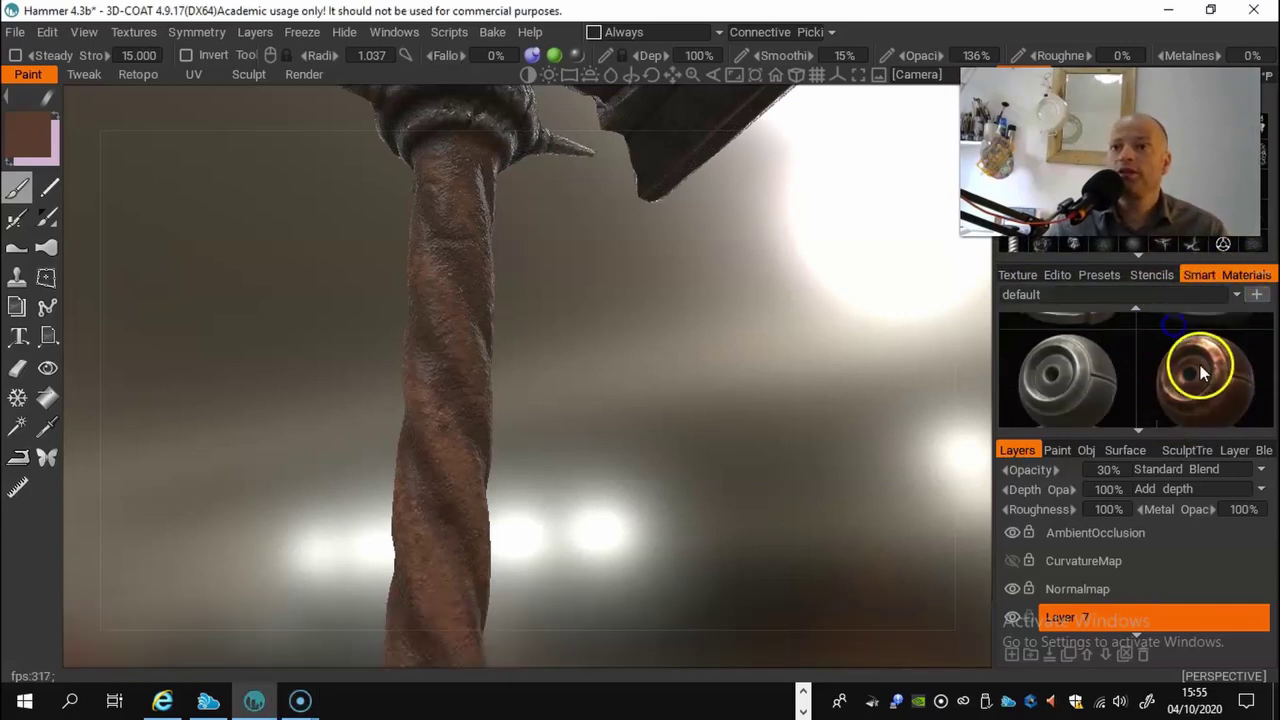
scroll(1210, 345, down, 4)
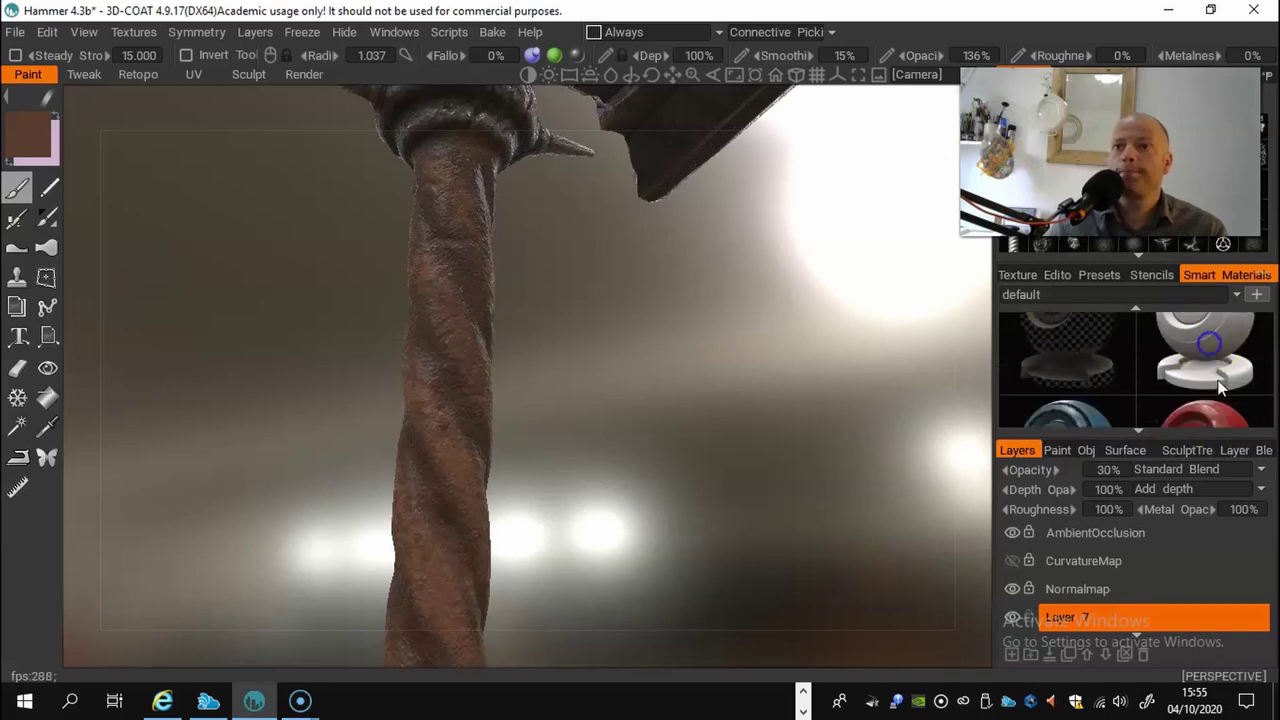
scroll(1212, 377, down, 4)
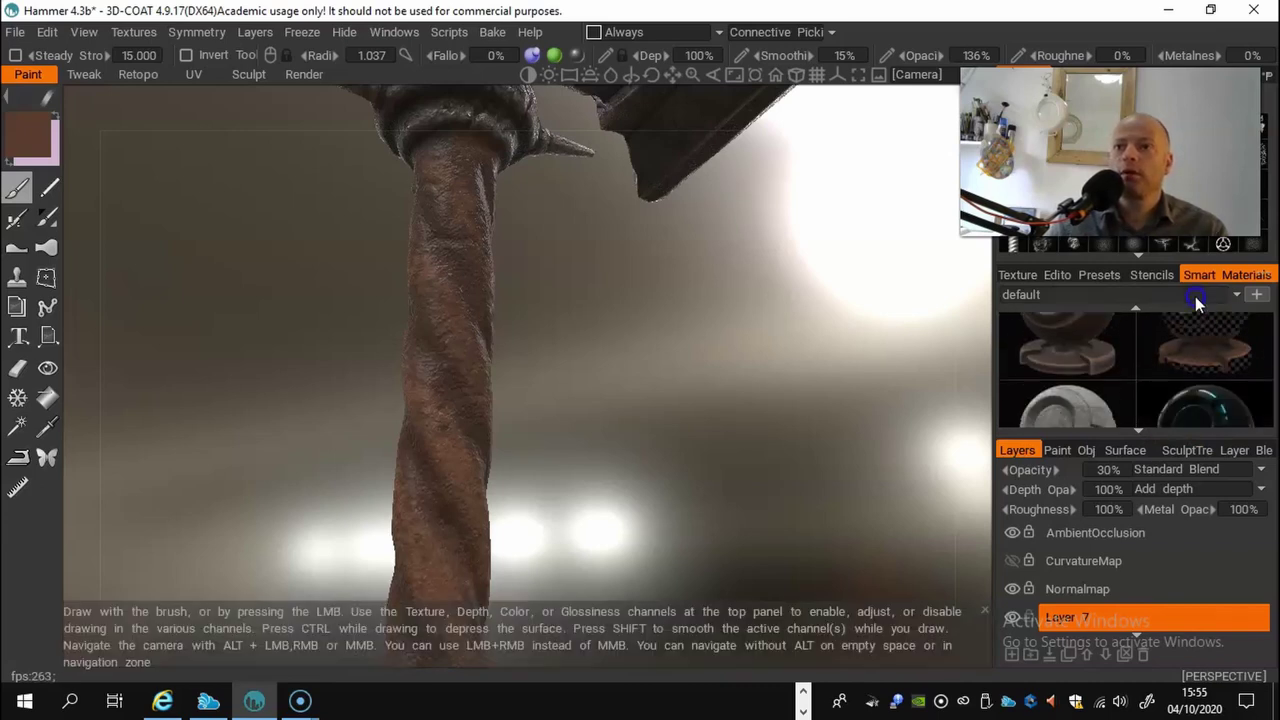
click(1216, 404)
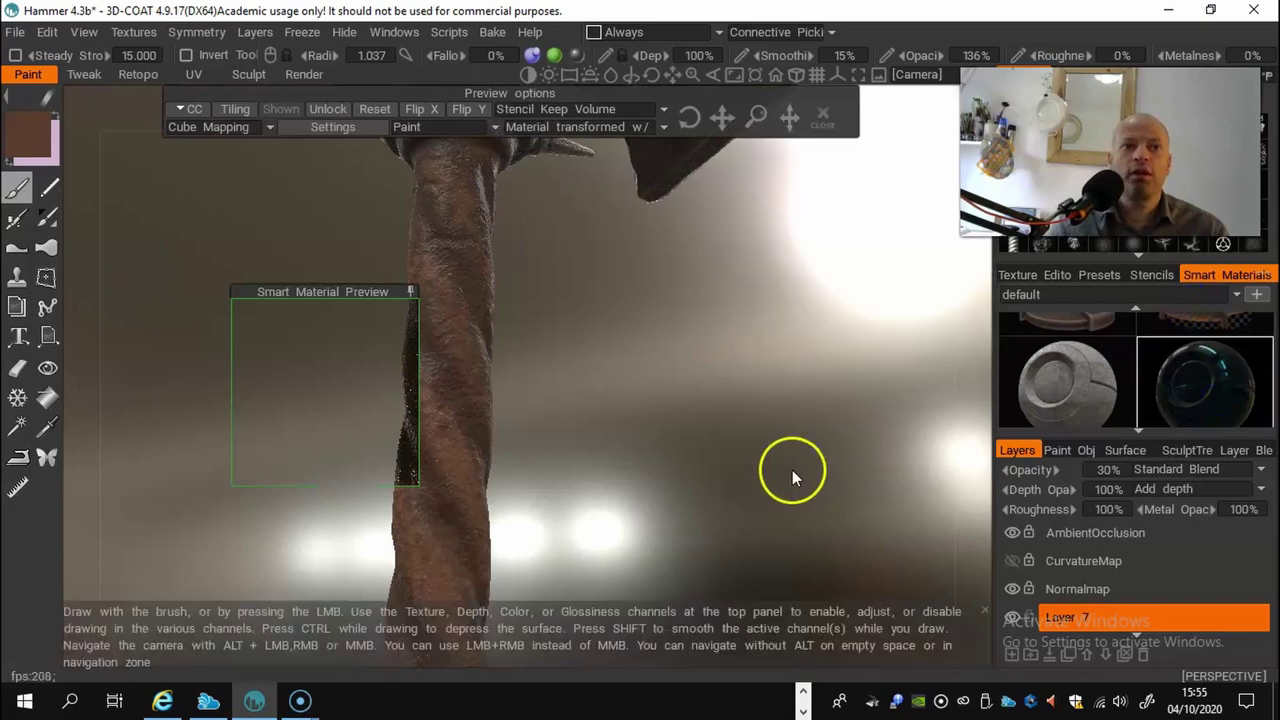
Step: Place the smart material preview over the grip to examine the glossy speckles on the leather
drag(303, 292, 329, 294)
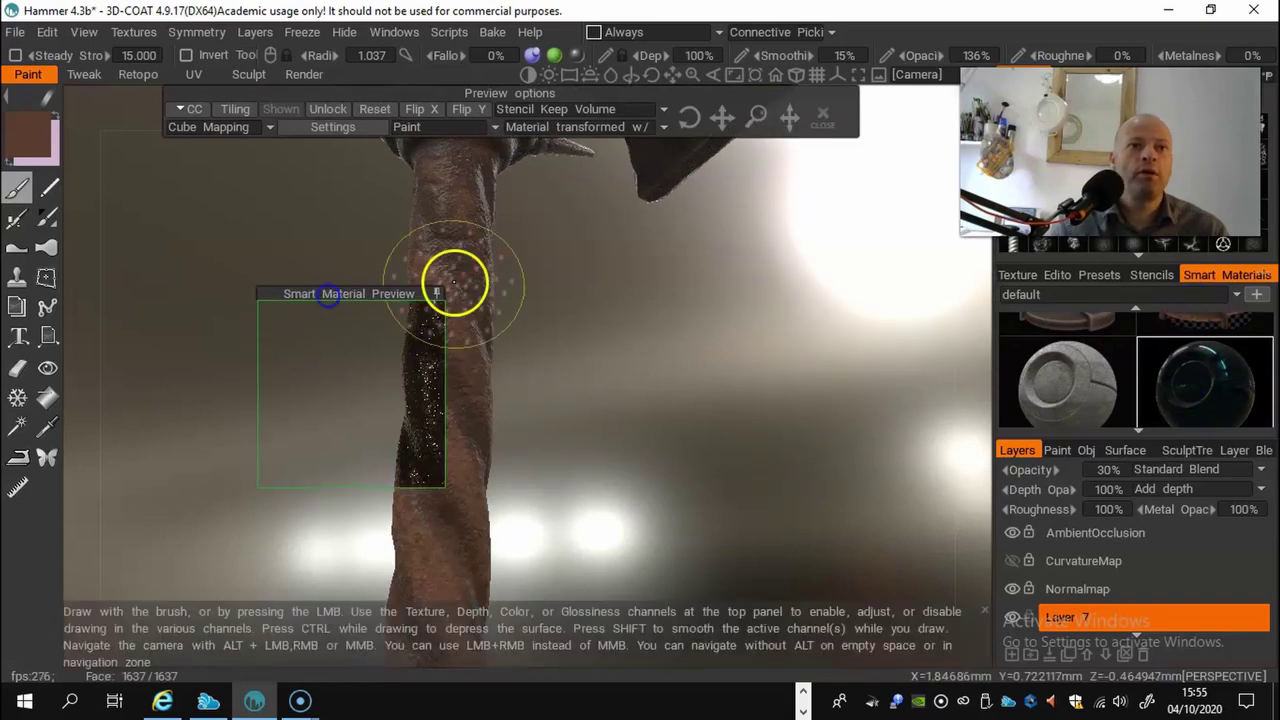
mouse_move(551, 57)
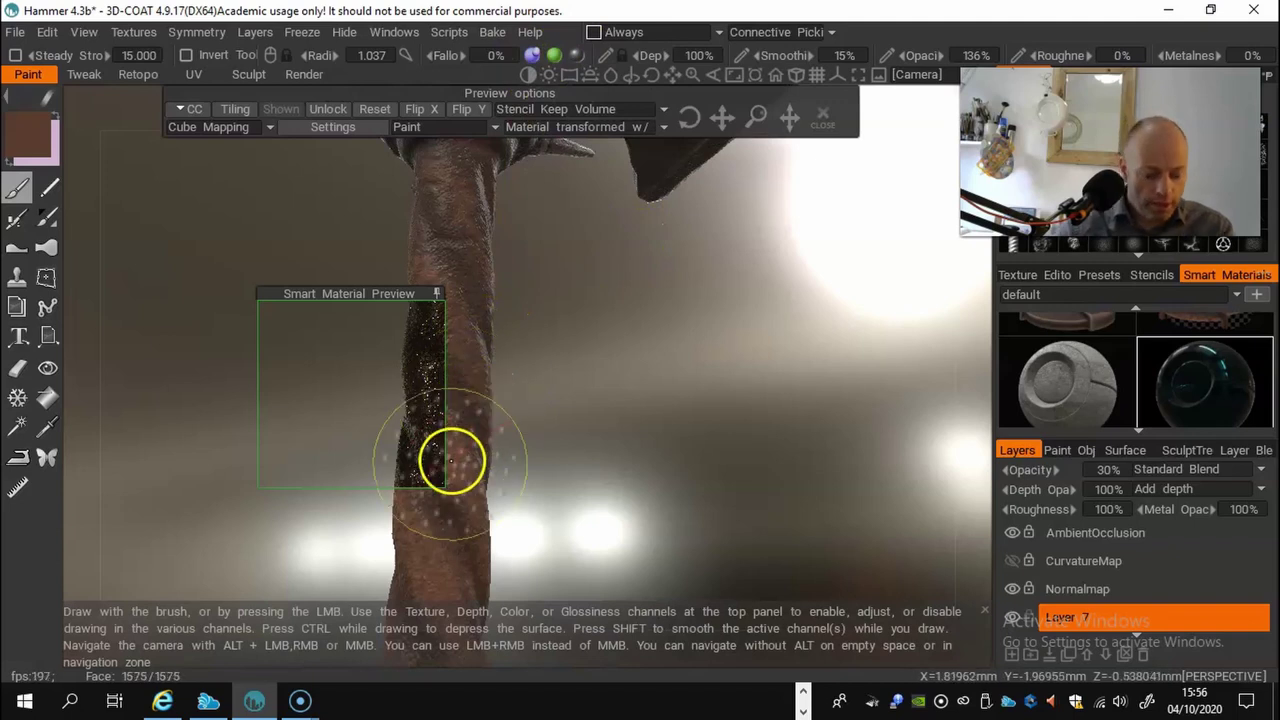
drag(545, 414, 562, 450)
drag(392, 293, 624, 367)
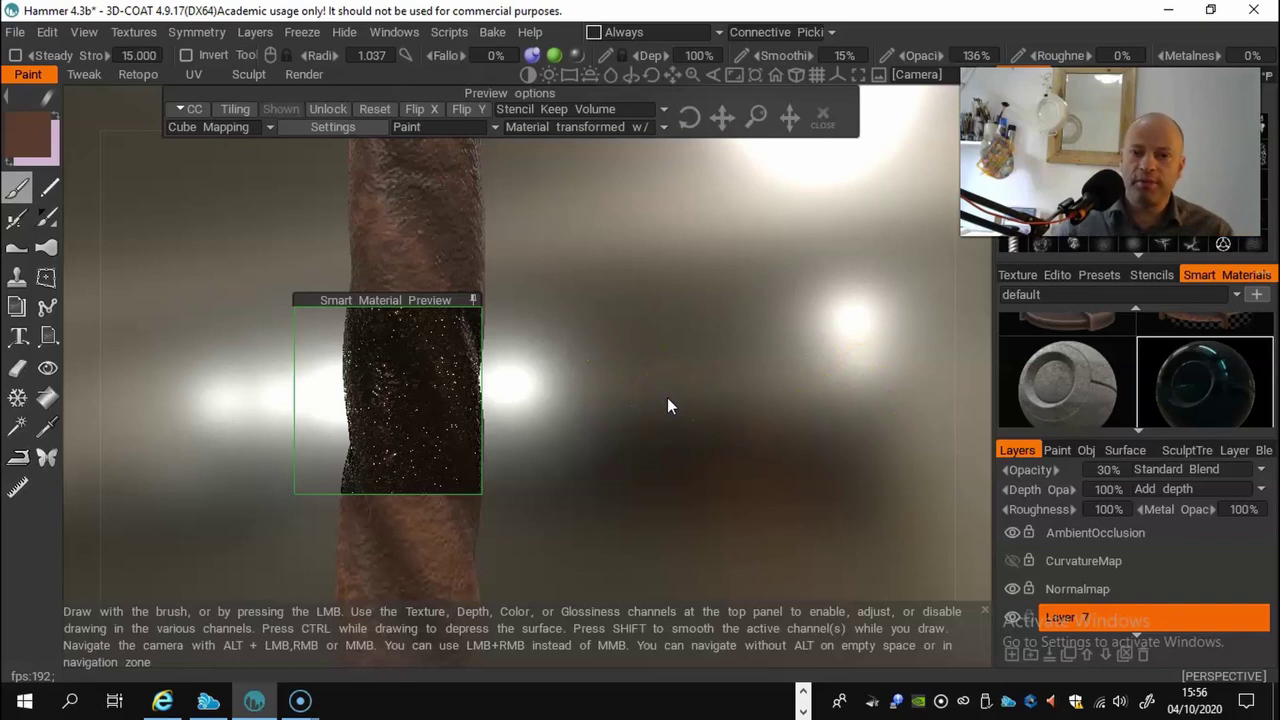
Step: In the layer's blending settings, reduce the metalness opacity and the opacity to 0
click(1238, 450)
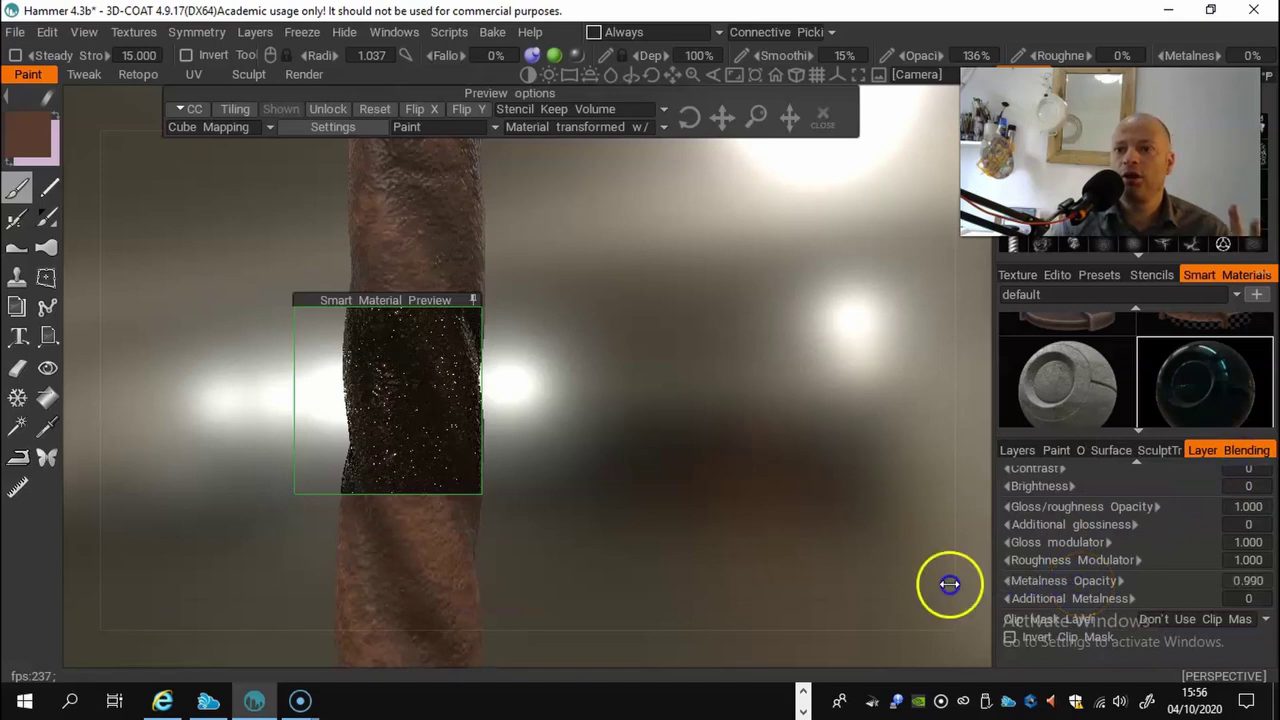
drag(949, 584, 890, 590)
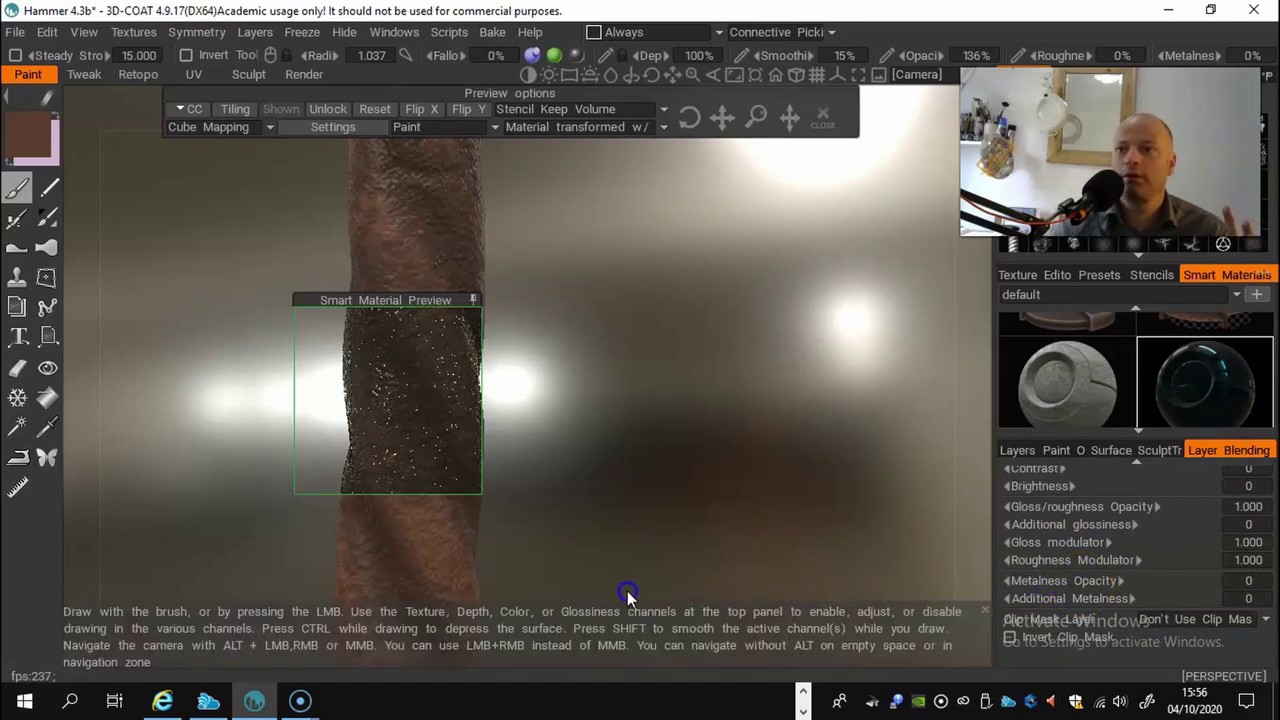
scroll(1108, 577, up, 1)
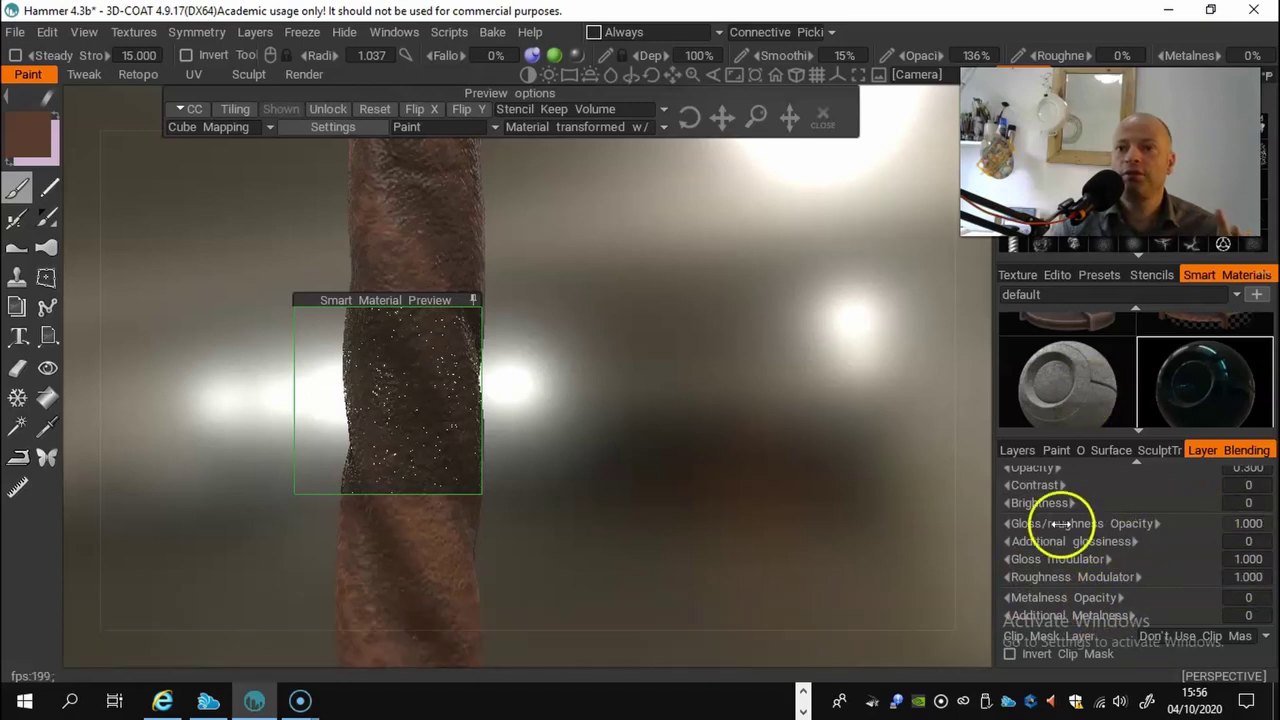
scroll(1073, 504, up, 3)
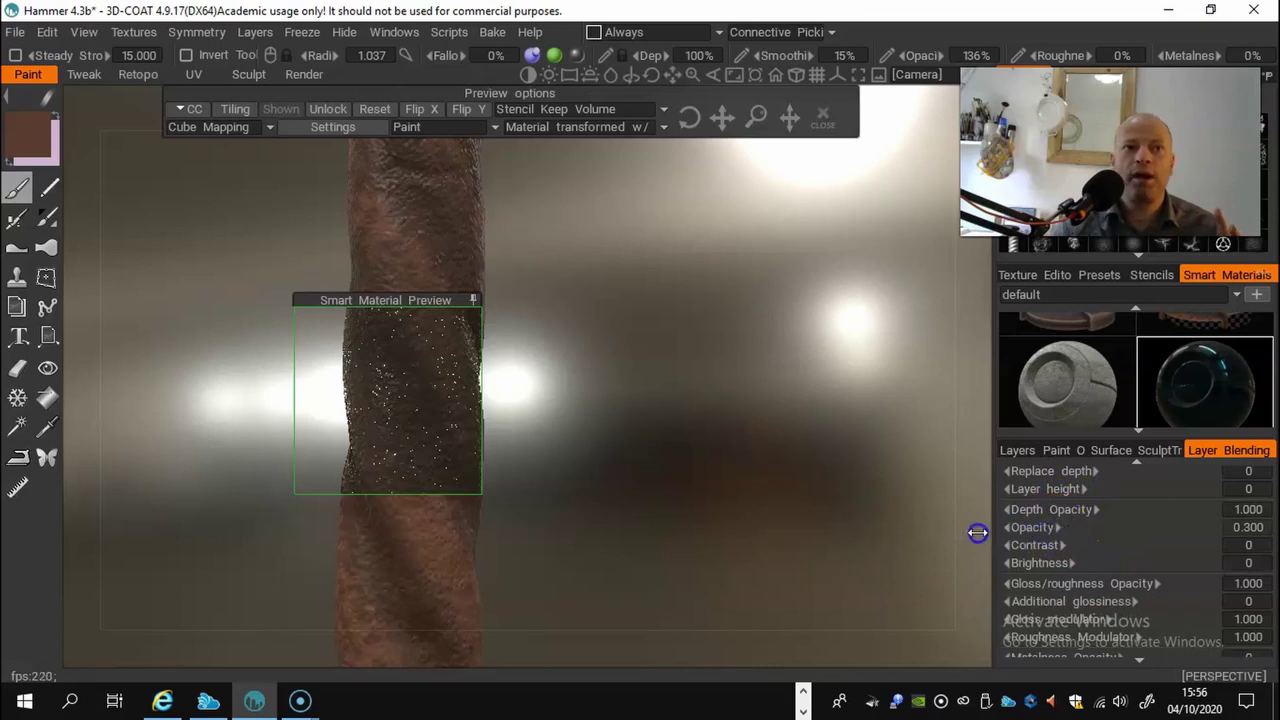
drag(977, 533, 935, 537)
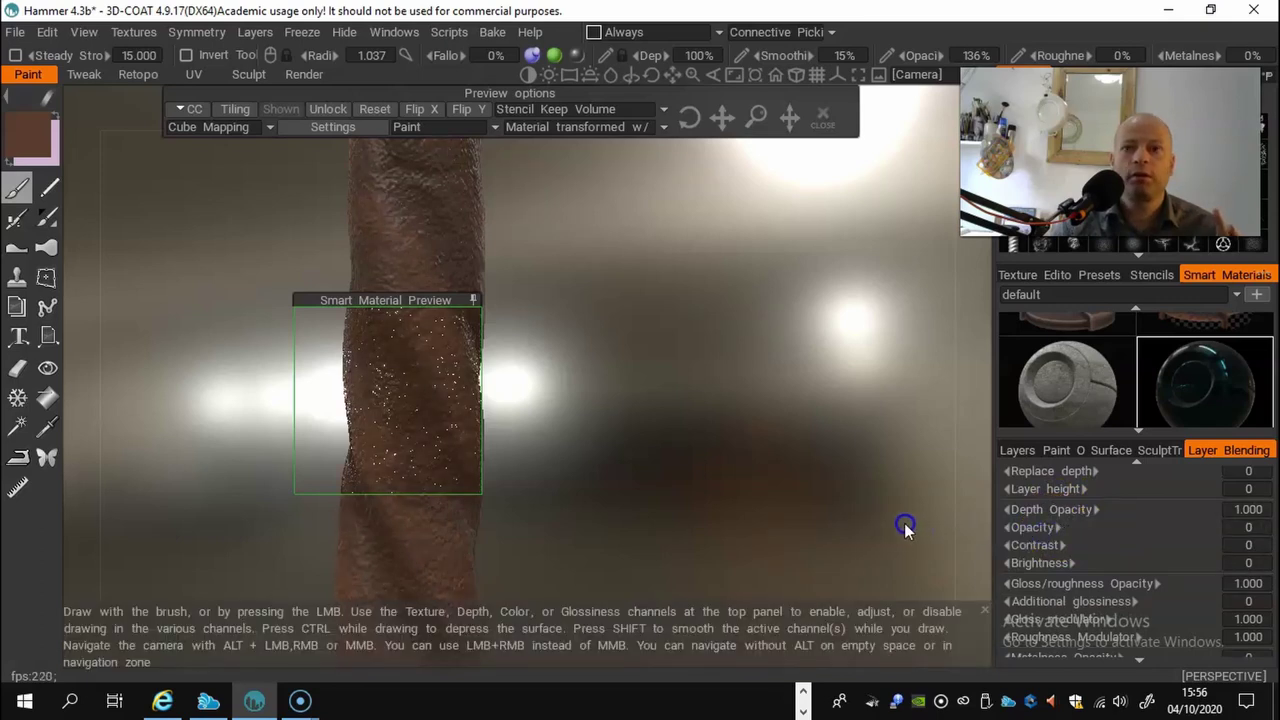
drag(651, 429, 677, 451)
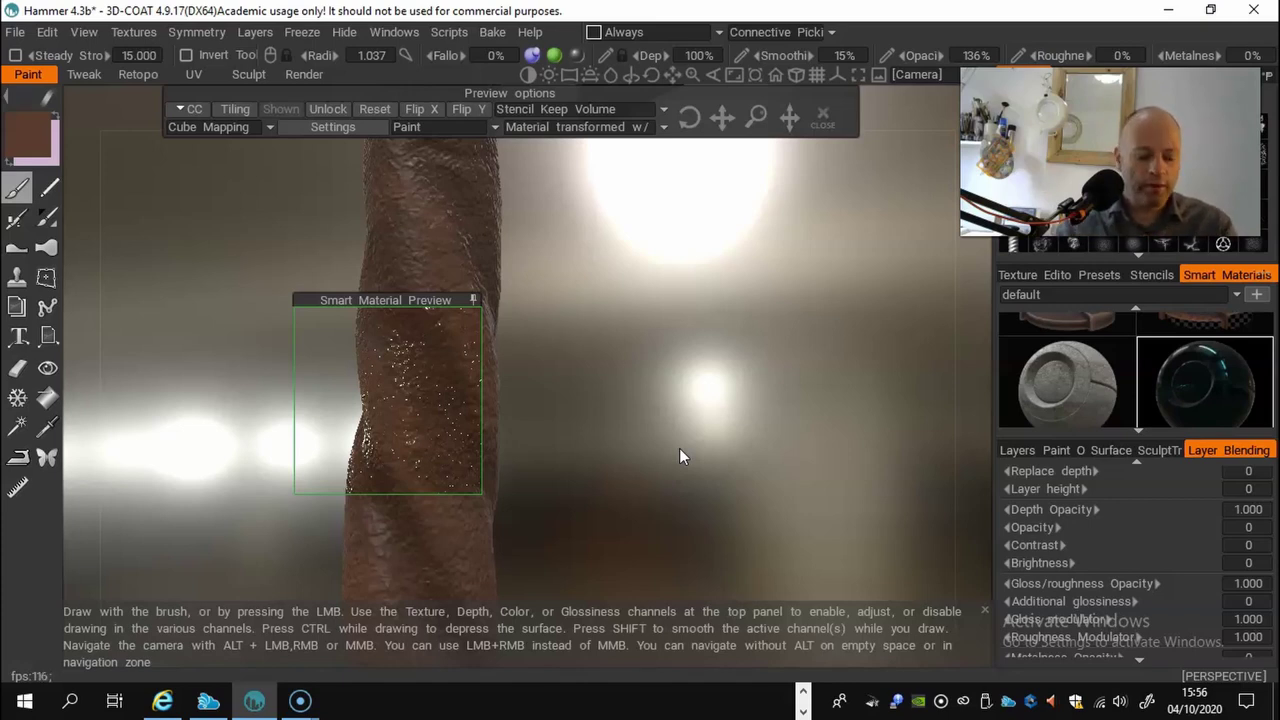
Step: Move the smart material preview clear of the grip and choose the streaky brush
drag(371, 297, 222, 253)
right_drag(637, 368, 534, 352)
drag(555, 350, 500, 374)
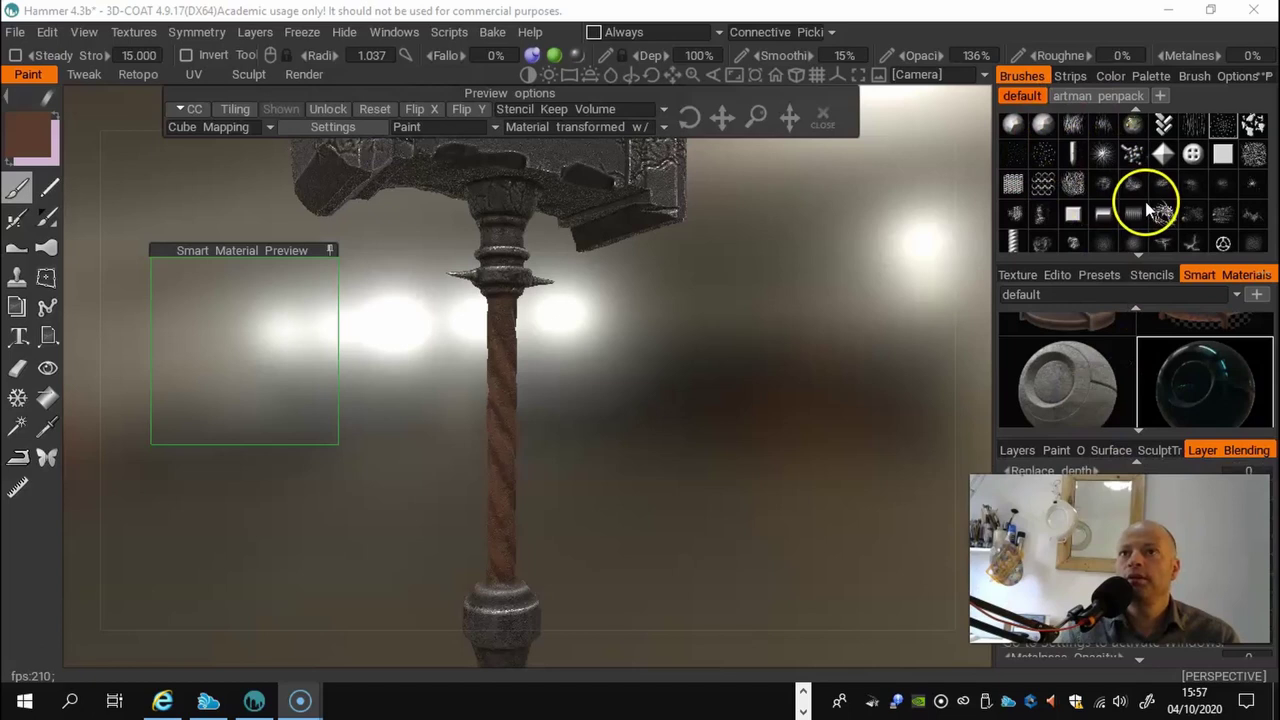
click(1103, 124)
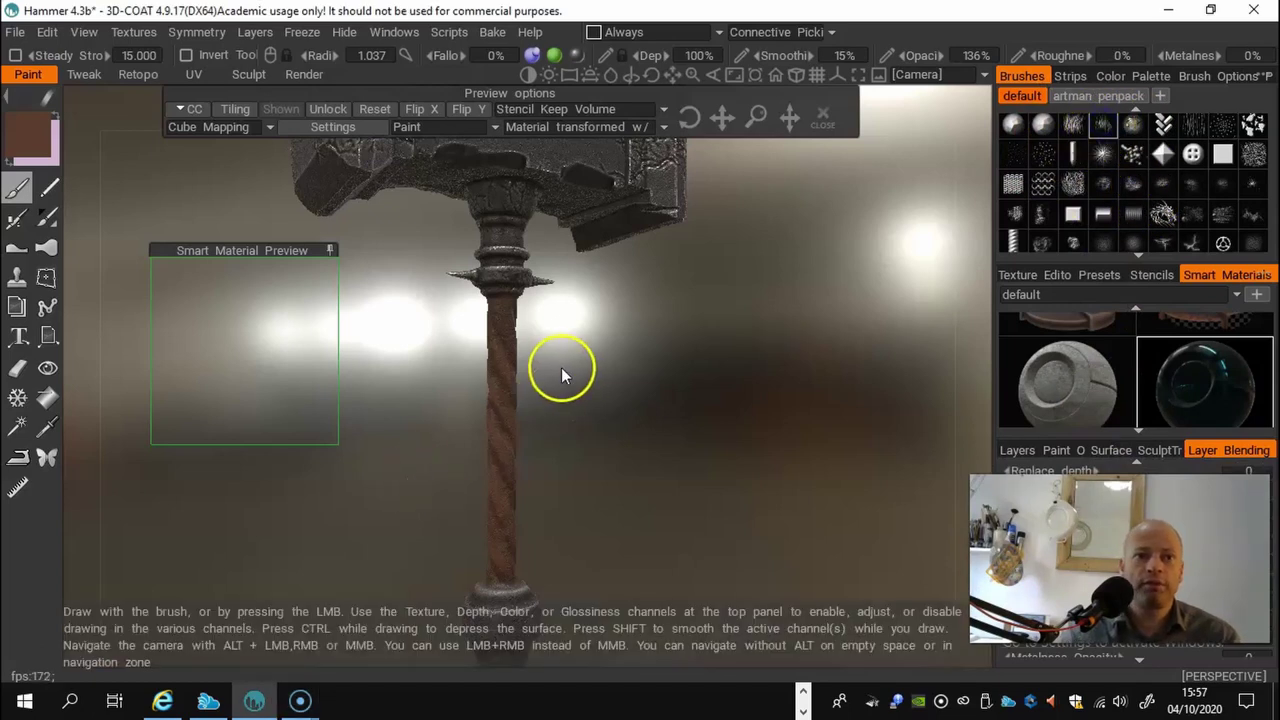
Step: Dab glossy material onto the upper grip, reduce the brush radius to 0.915 and bring up the depth channel options
right_drag(566, 371, 631, 405)
click(457, 429)
key(bracketleft)
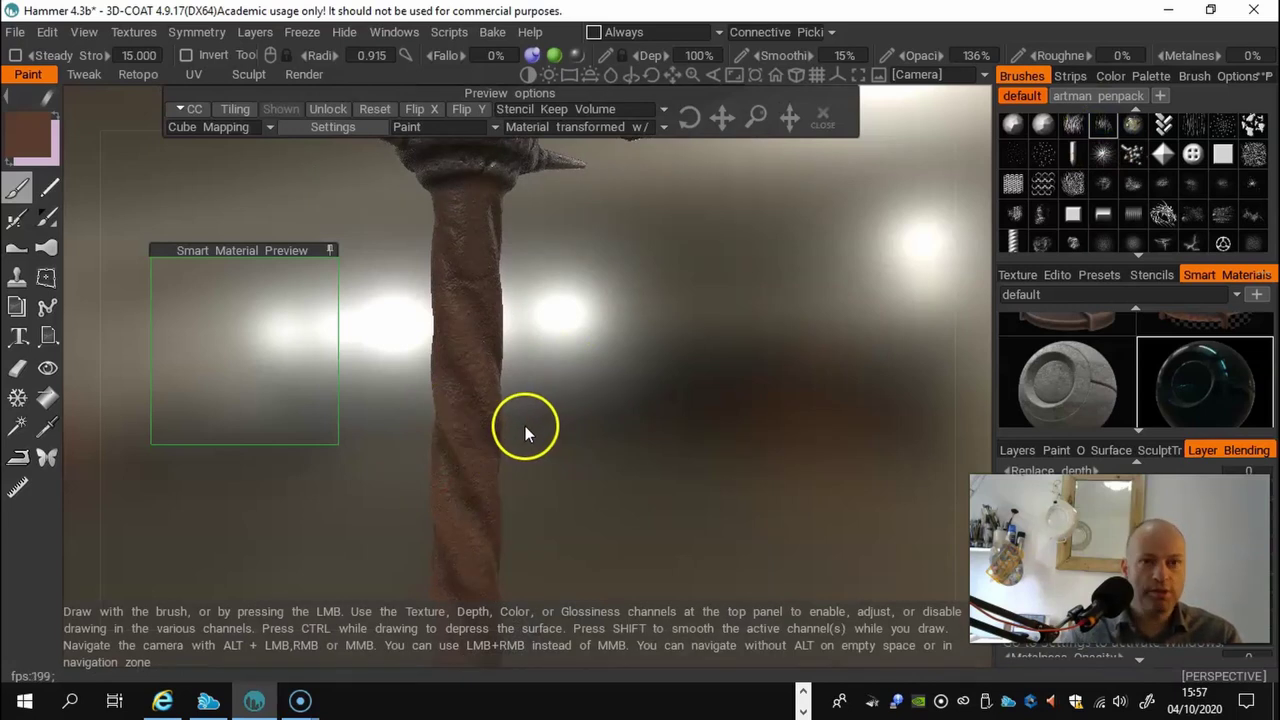
mouse_move(534, 60)
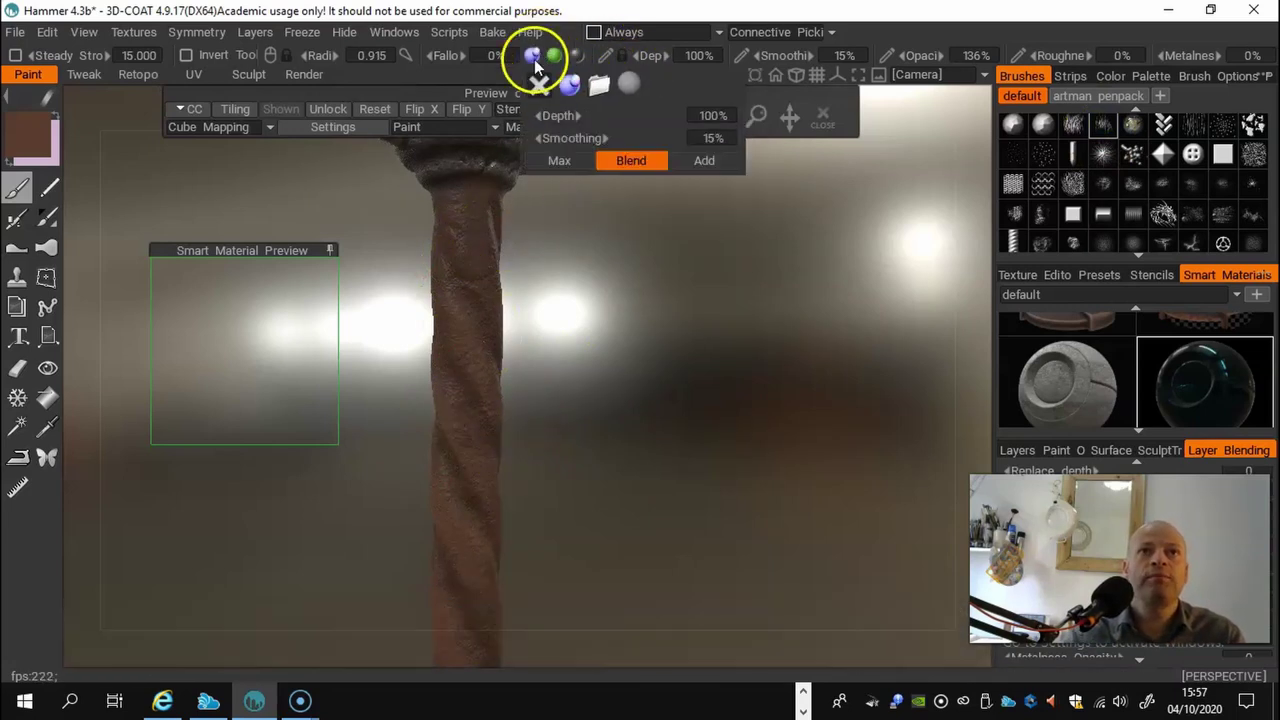
Step: Add a new paint layer and name it Water
drag(555, 113, 561, 141)
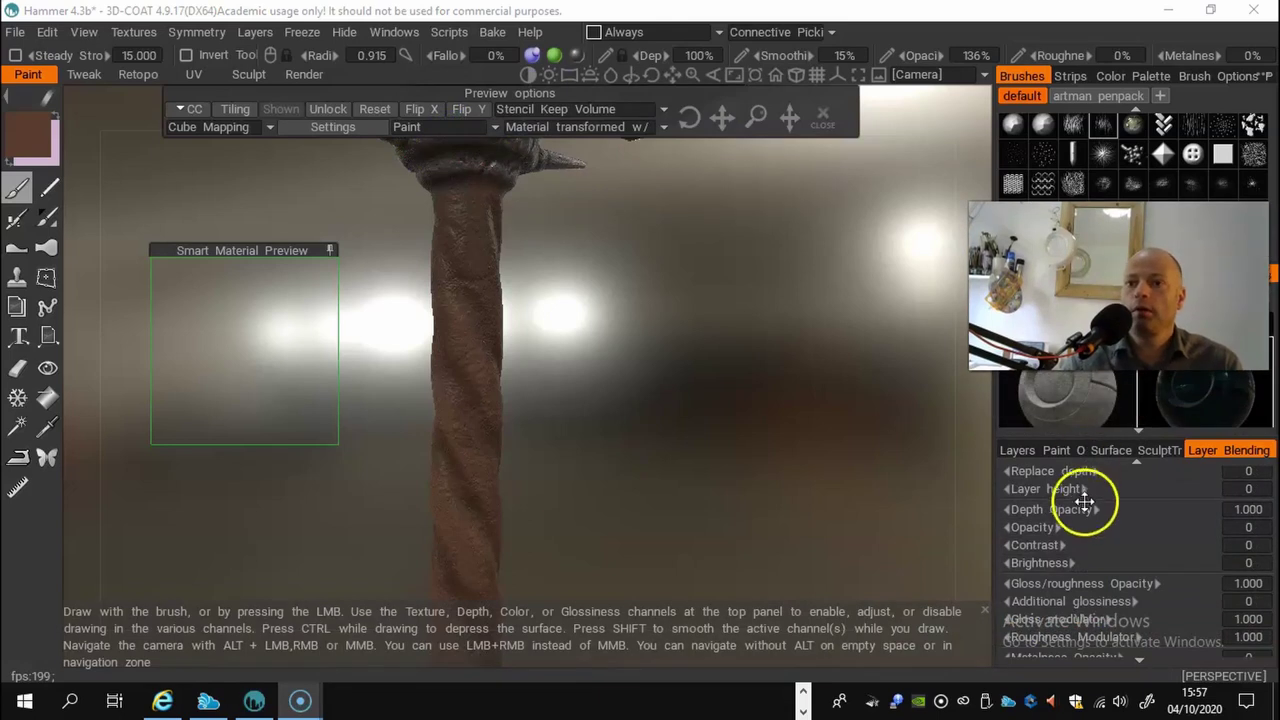
click(1017, 451)
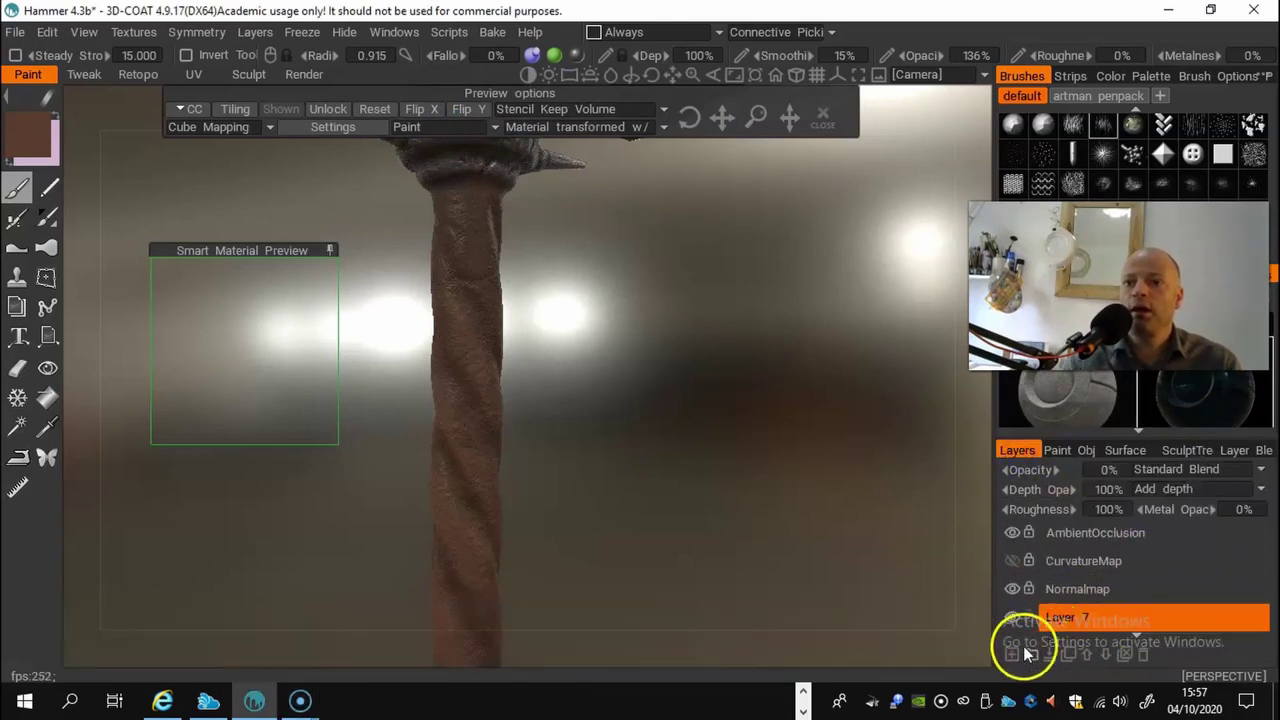
double_click(1092, 620)
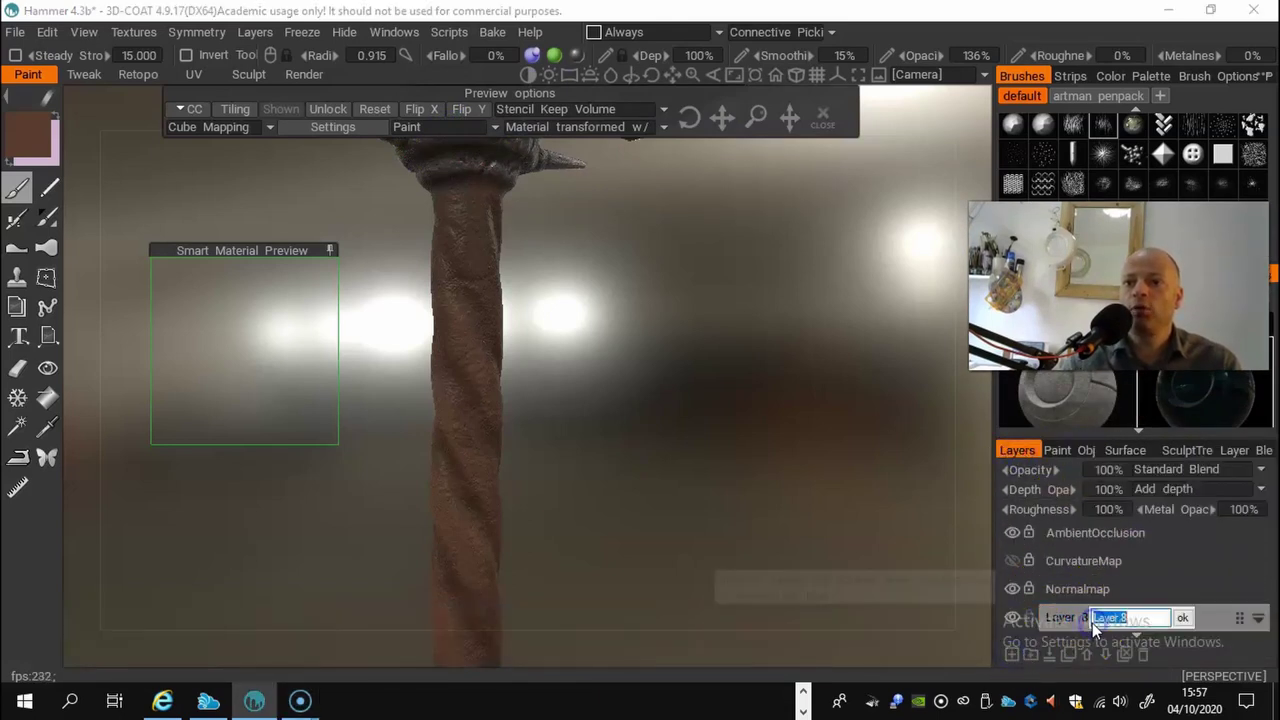
text(Water)
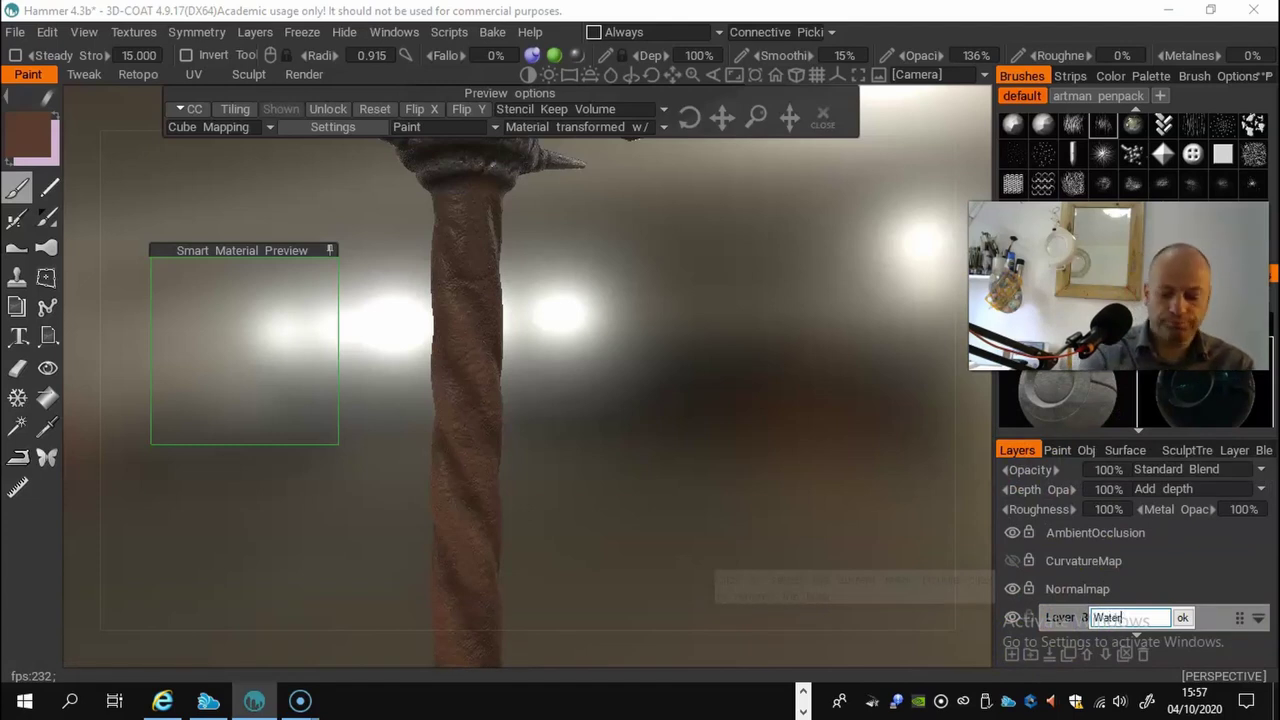
key(Return)
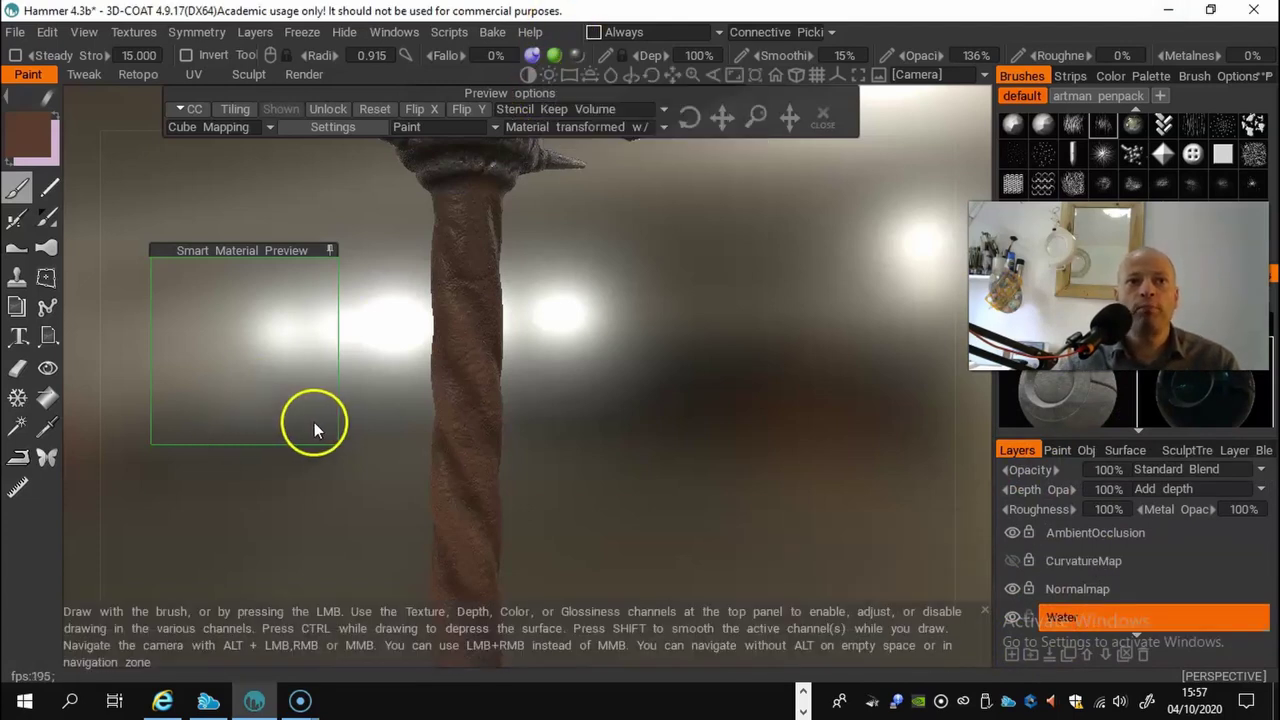
Step: Try a stroke on the brown handle and set the Water layer's Metalness Opacity and Opacity to 0
drag(455, 372, 485, 400)
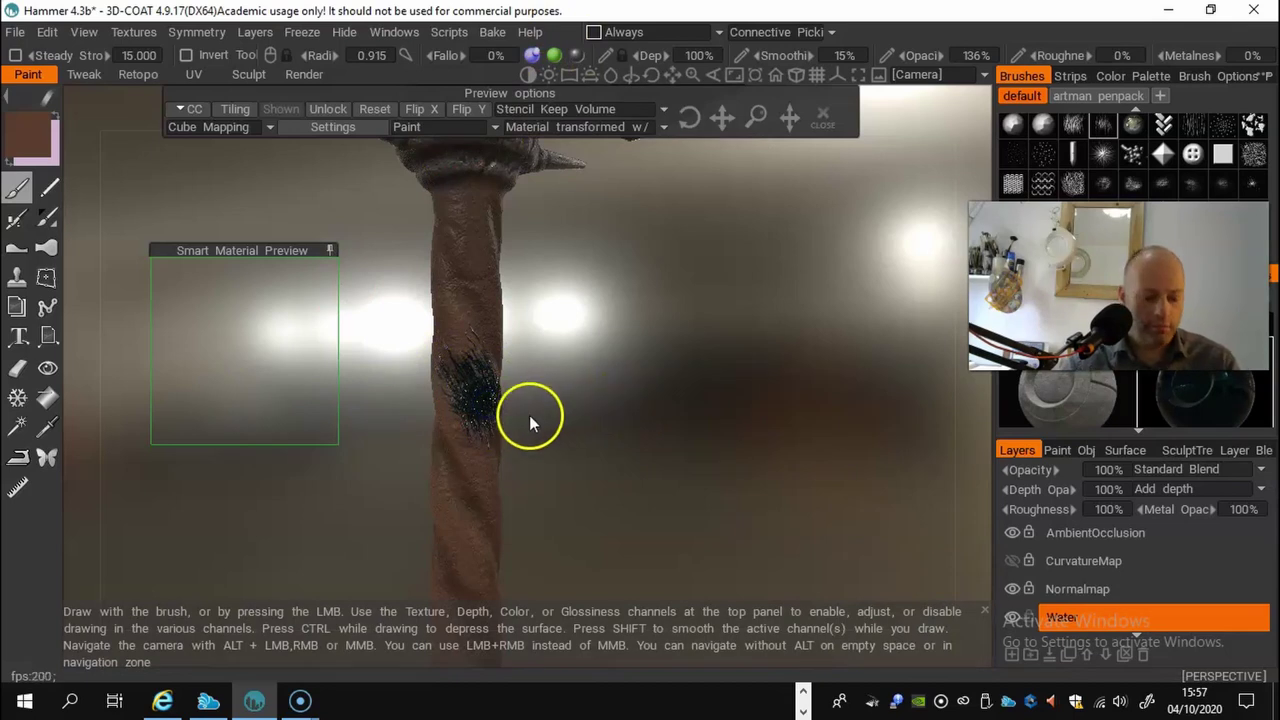
click(1249, 450)
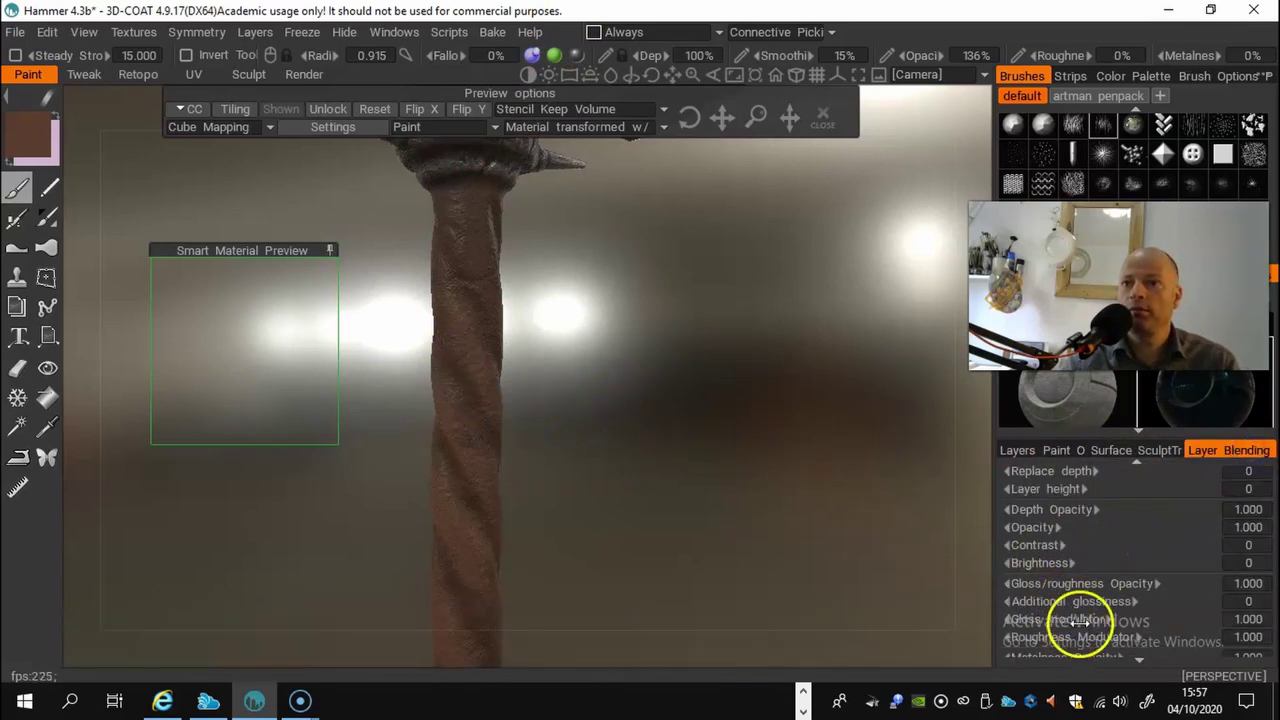
scroll(1080, 620, down, 3)
drag(1070, 604, 793, 611)
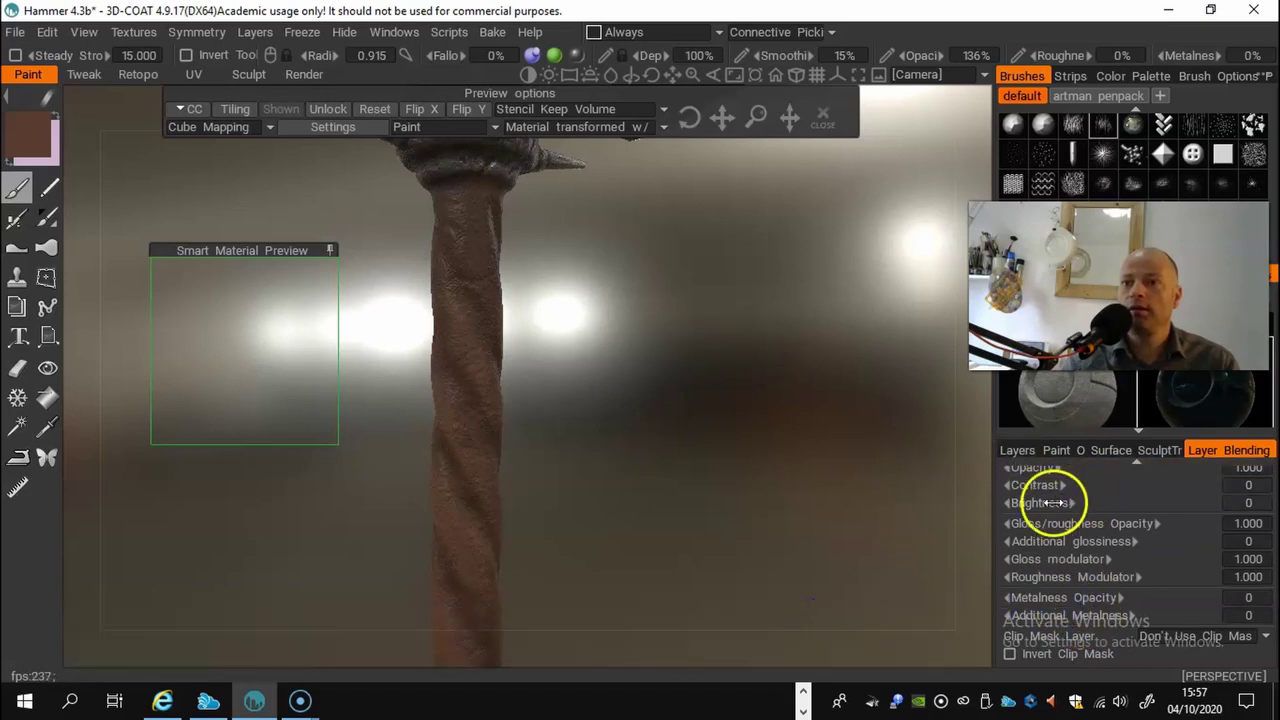
drag(1050, 470, 836, 480)
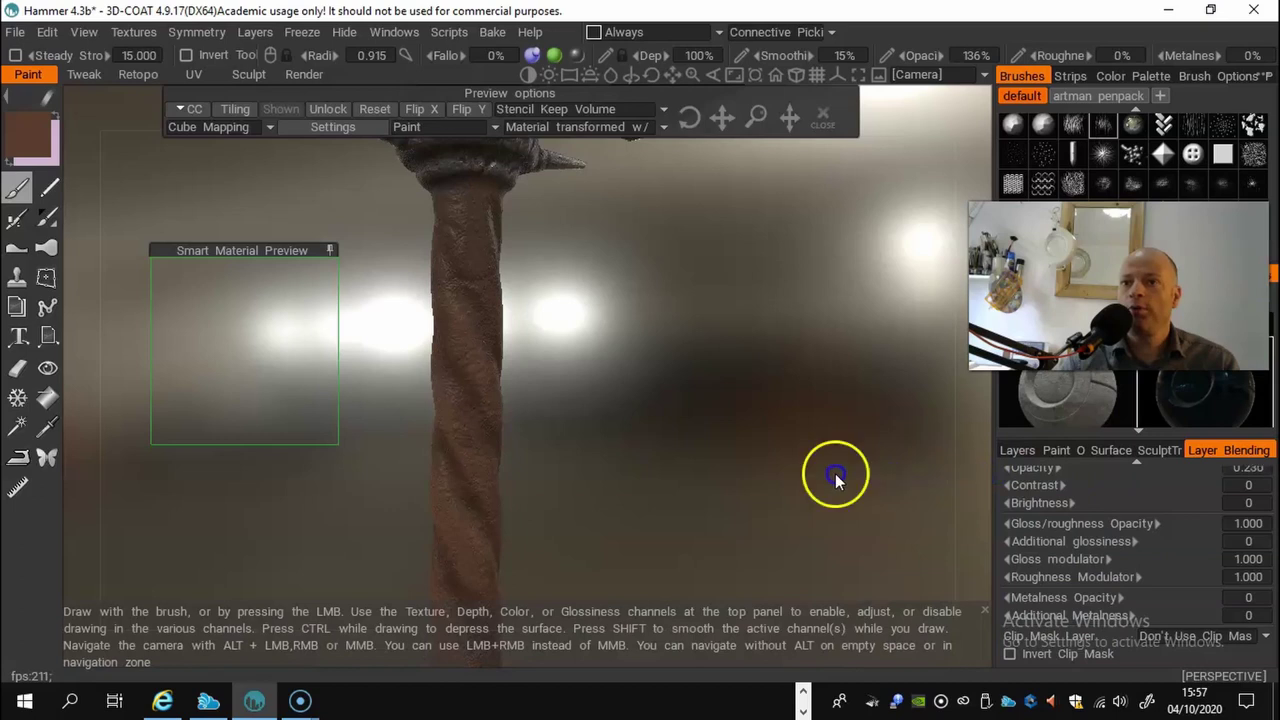
Step: Test droplet strokes on the handle, set the brush Depth to 0%, and undo the test painting
click(474, 386)
click(483, 401)
mouse_move(530, 53)
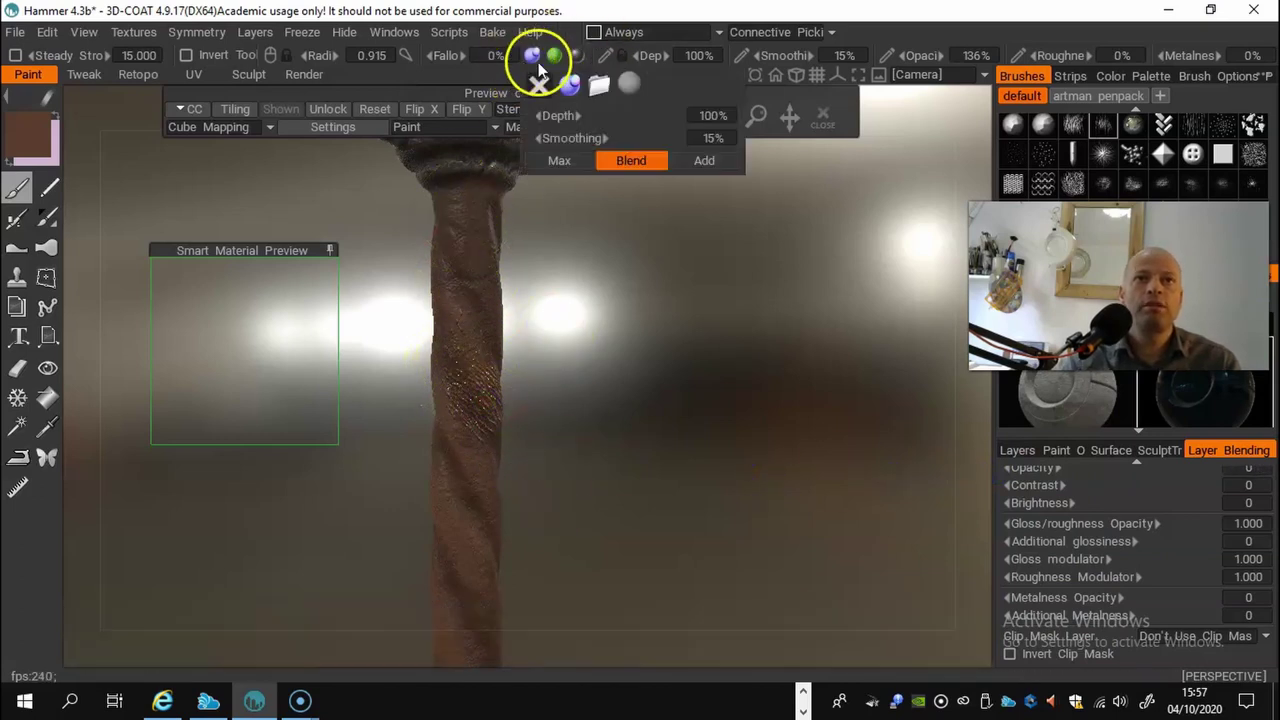
drag(573, 116, 465, 119)
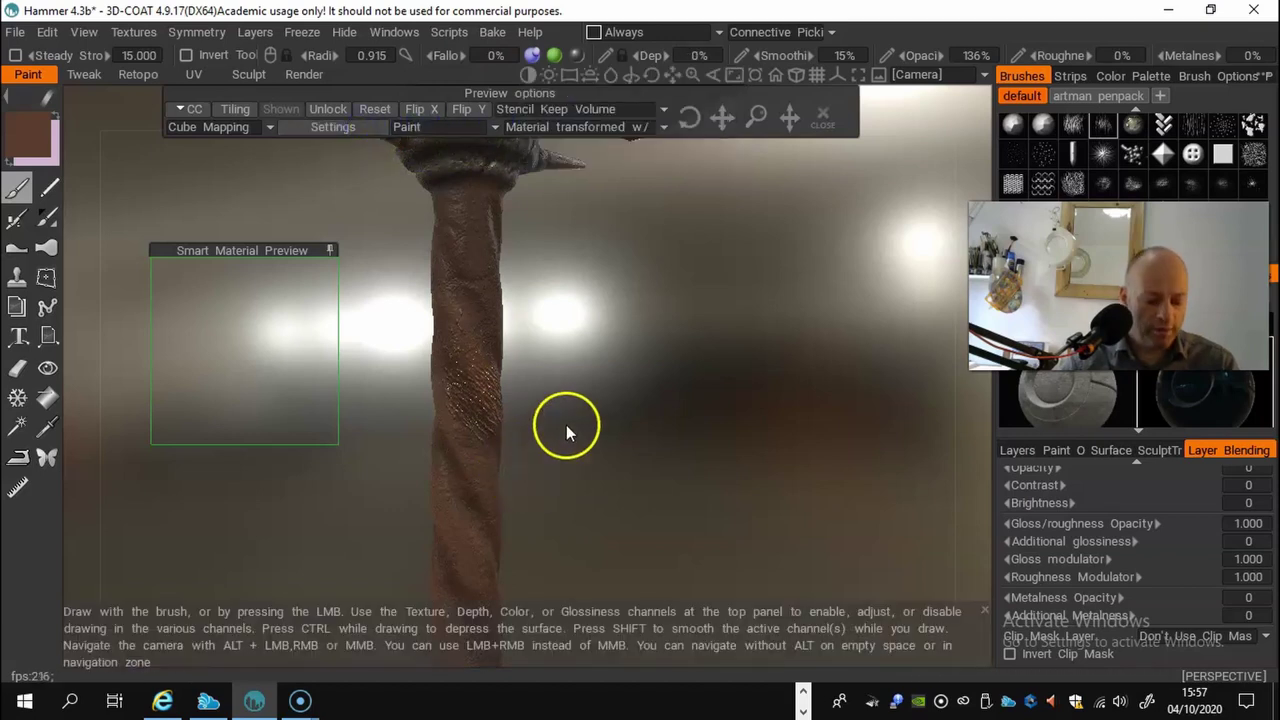
key(ctrl+z)
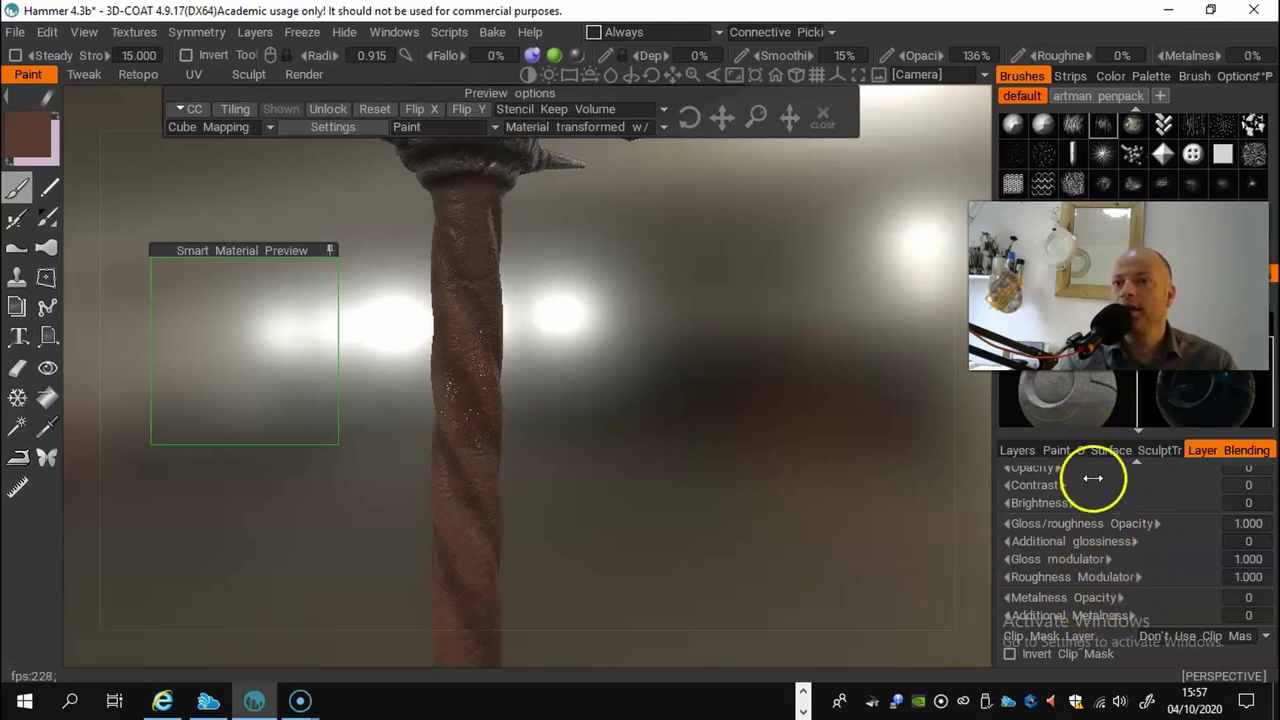
Step: Paint glossy water droplets on the Water layer around all sides and along the full length of the brown twisted handle
scroll(1100, 485, up, 3)
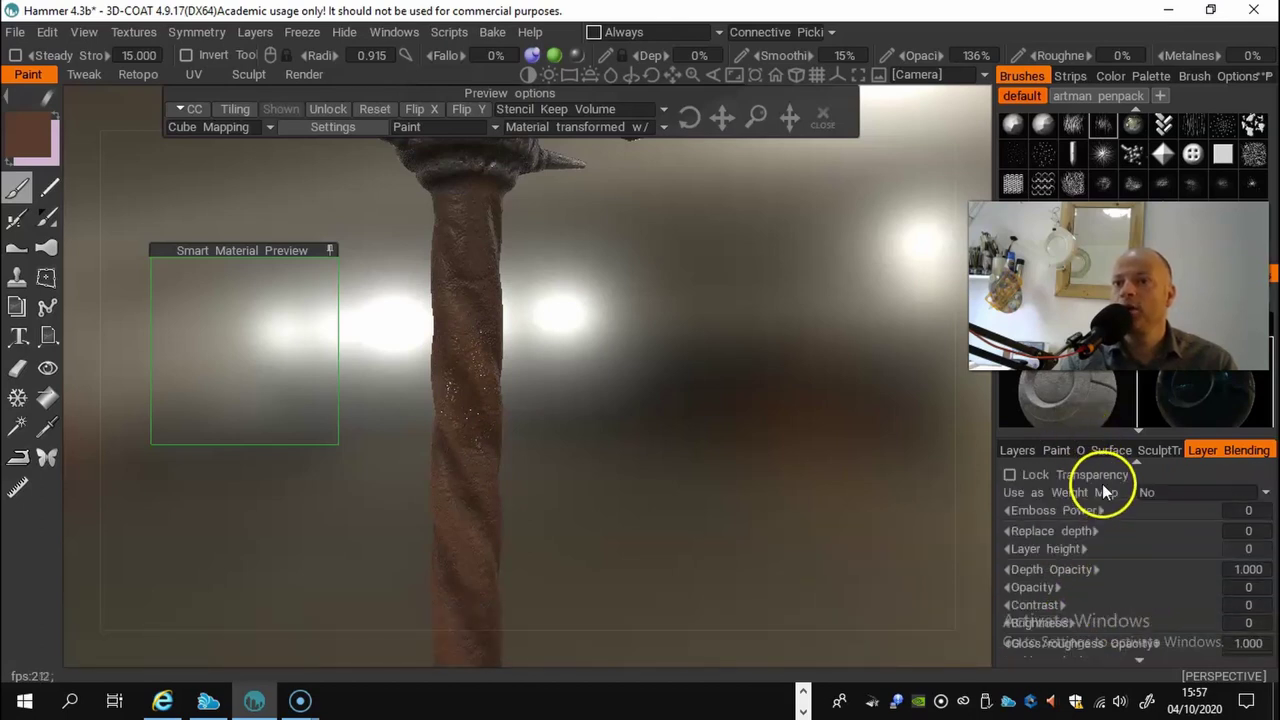
click(1016, 450)
scroll(571, 433, up, 2)
drag(571, 433, 594, 380)
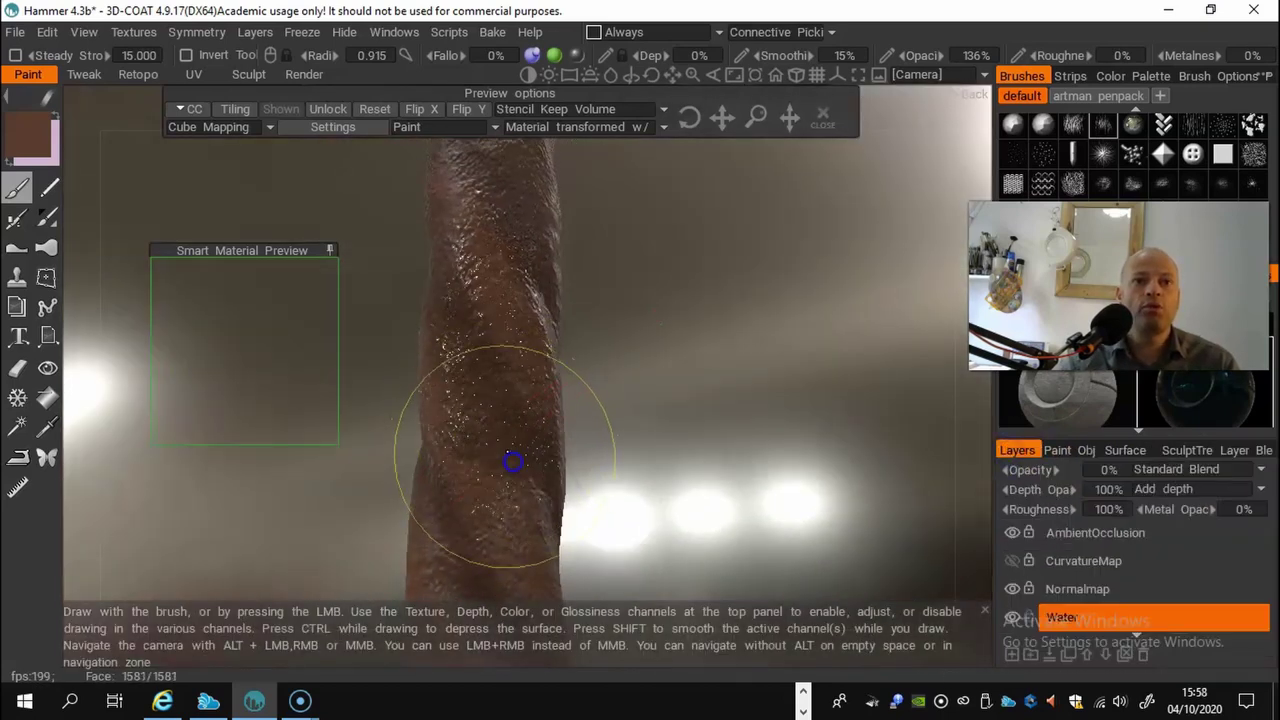
drag(623, 429, 523, 434)
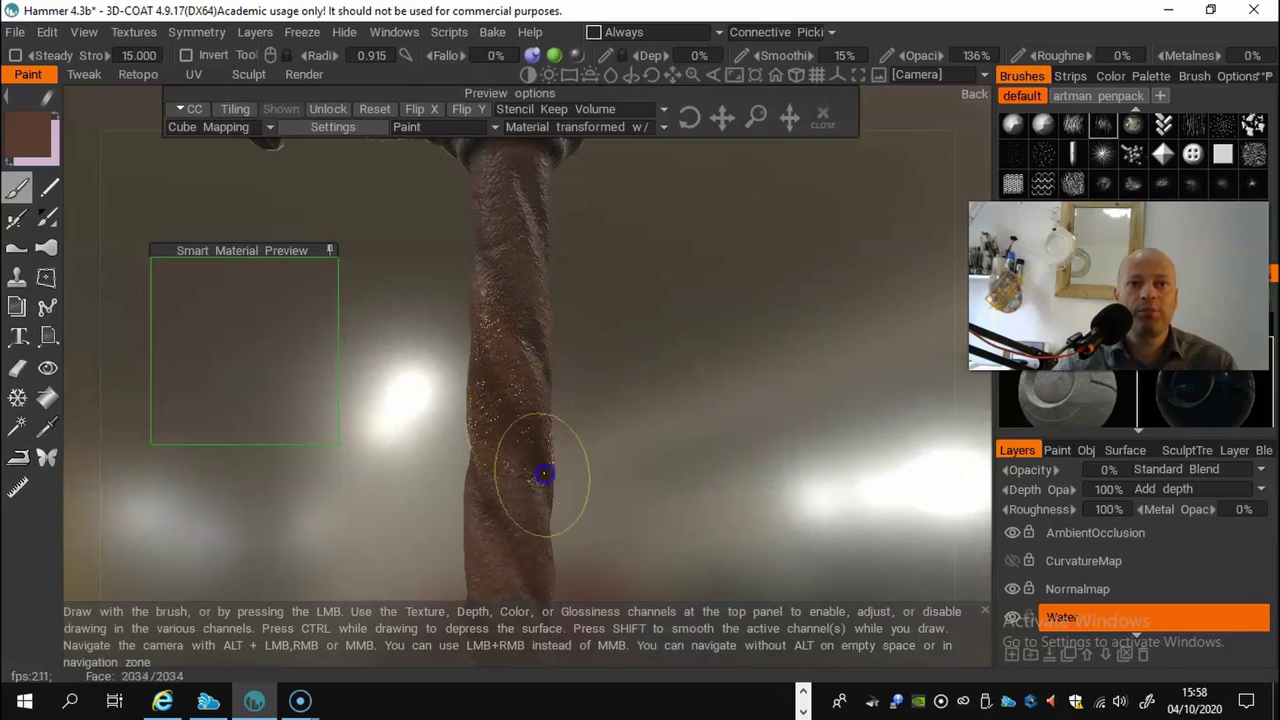
scroll(660, 492, down, 2)
mouse_move(646, 482)
mouse_down()
mouse_move(508, 543)
mouse_move(534, 409)
mouse_up()
drag(652, 488, 549, 452)
mouse_move(463, 452)
right_down()
mouse_move(457, 414)
mouse_move(500, 376)
mouse_move(603, 397)
right_up()
drag(575, 521, 569, 440)
drag(692, 408, 509, 386)
scroll(600, 360, down, 2)
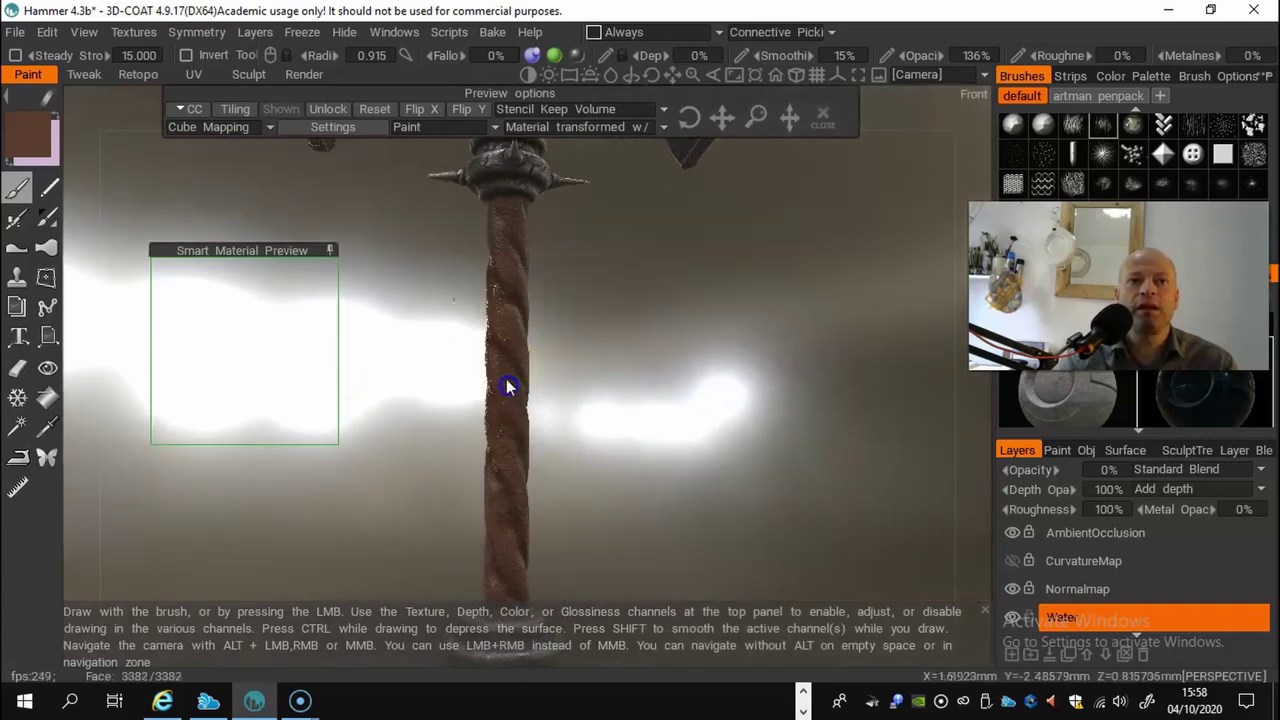
click(508, 529)
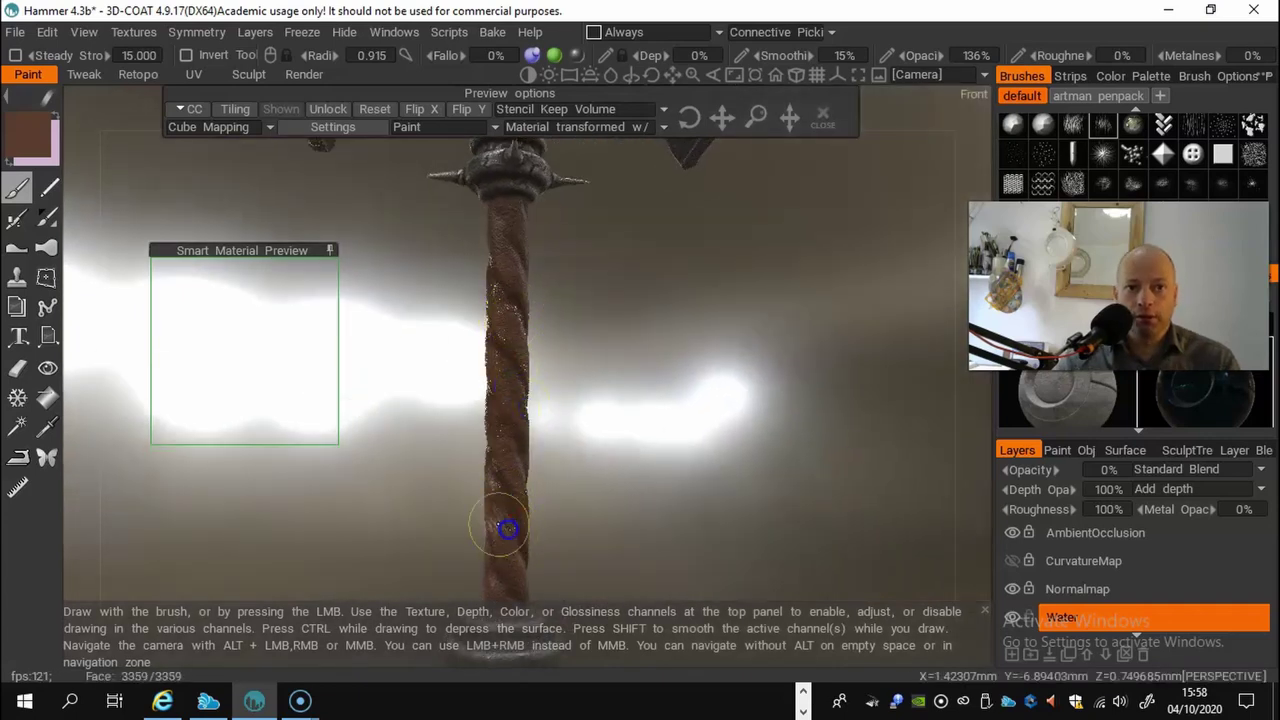
drag(651, 437, 449, 488)
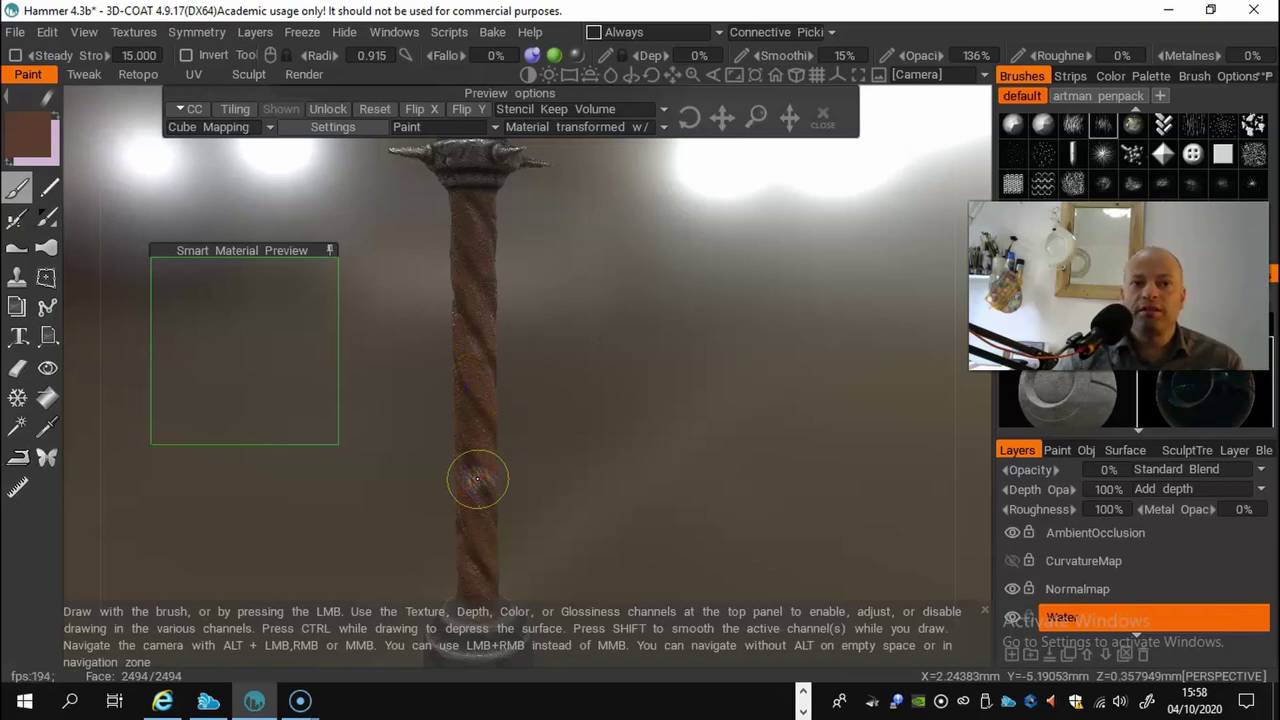
right_drag(477, 479, 520, 494)
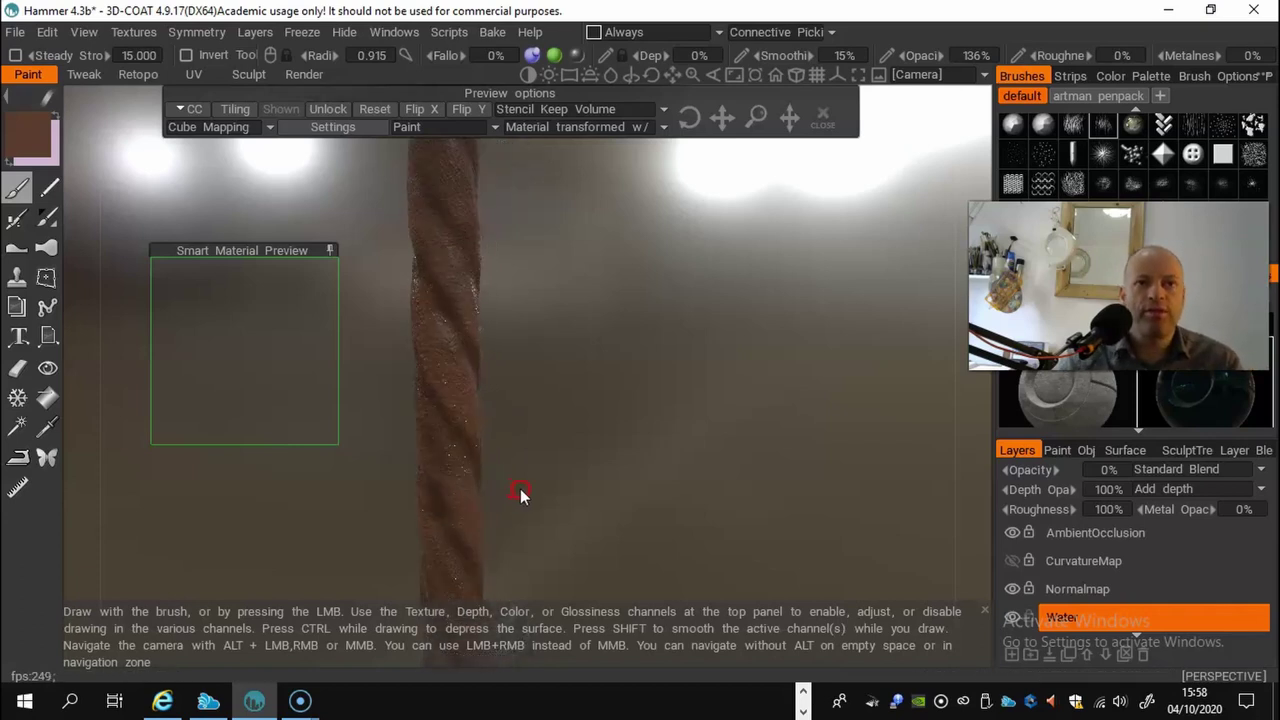
middle_drag(569, 461, 706, 480)
drag(706, 480, 510, 310)
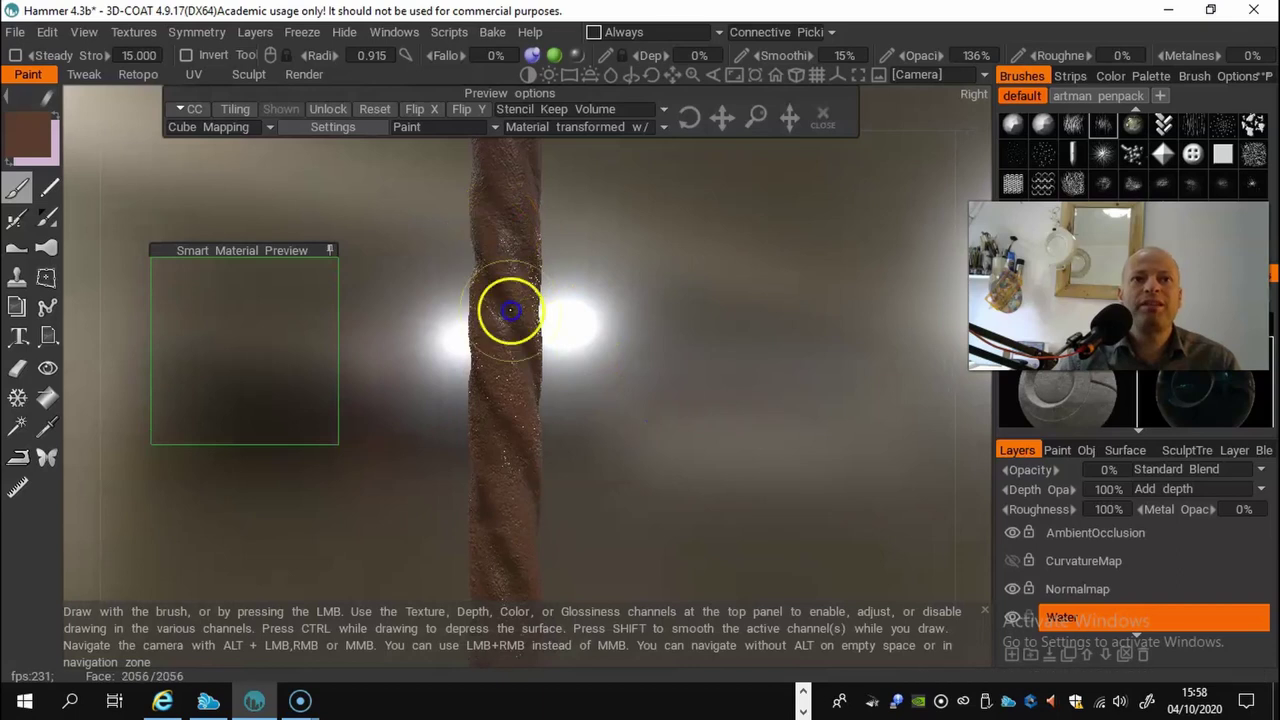
right_drag(666, 452, 640, 444)
drag(640, 444, 560, 400)
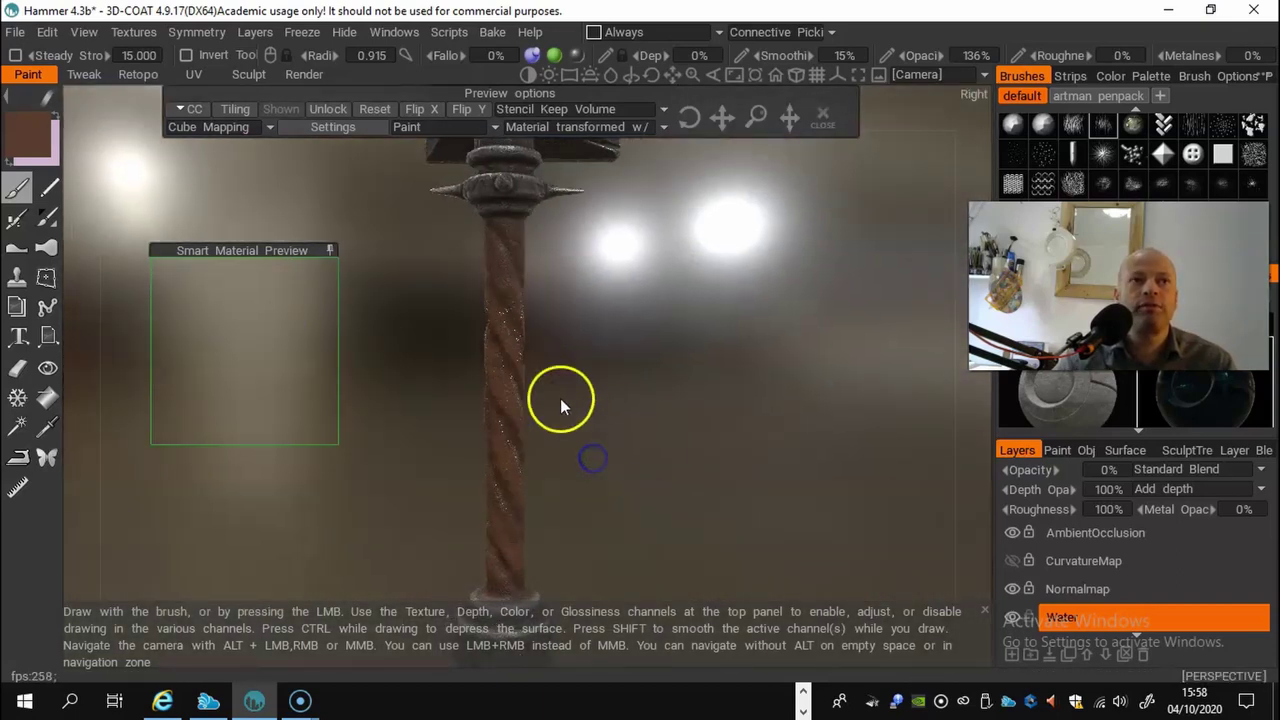
Step: Thin out the droplets around the handle using the Eraser with a scattered-dots brush alpha at a radius of about 2.7
click(22, 370)
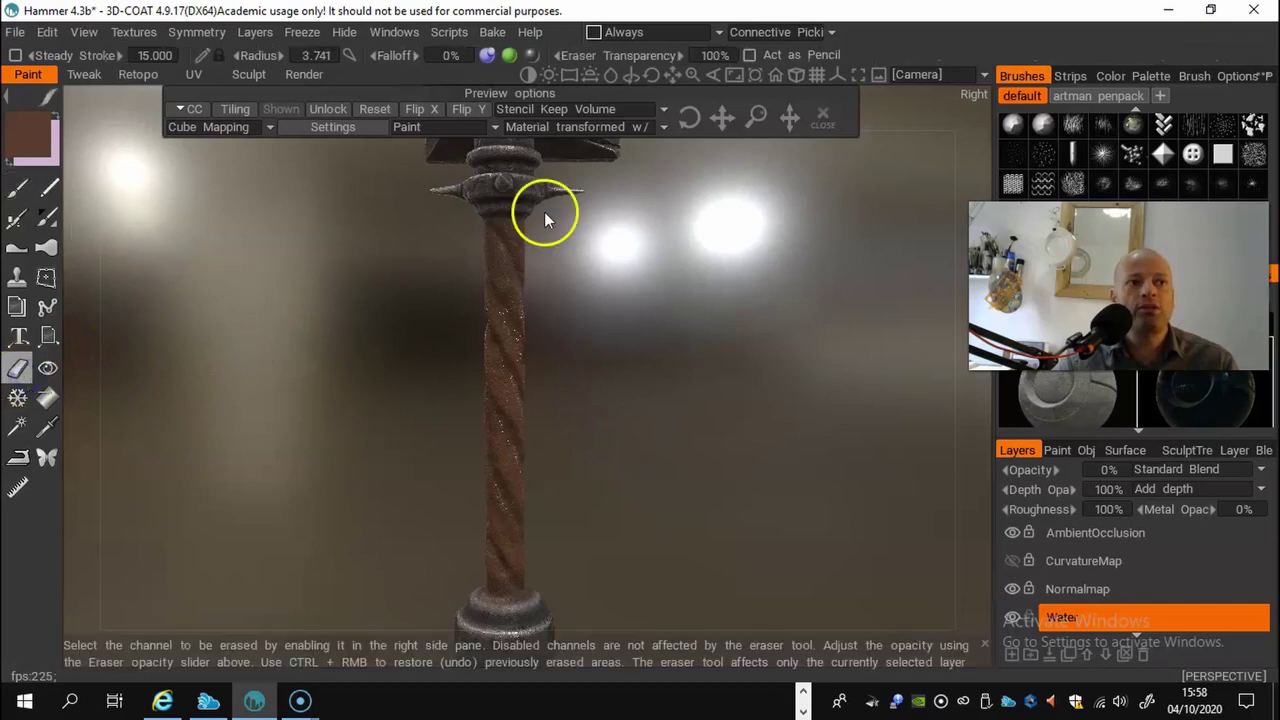
click(1037, 153)
scroll(512, 312, down, 7)
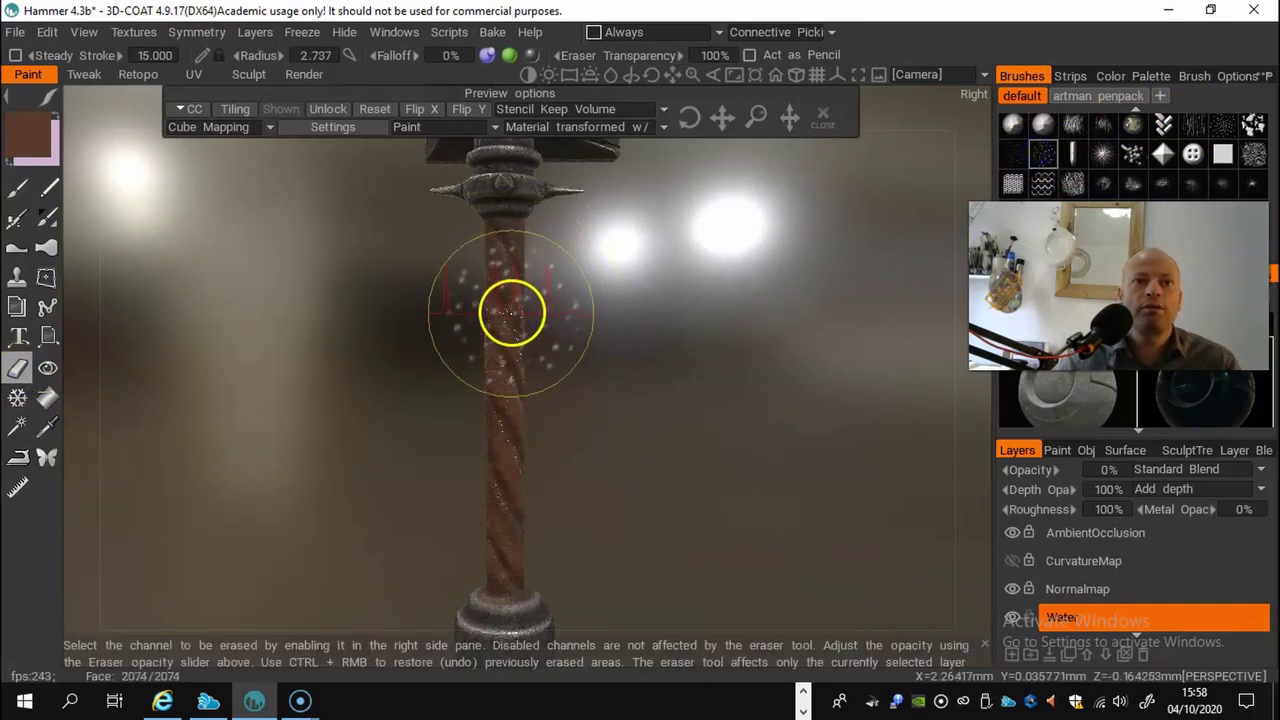
scroll(506, 305, down, 6)
drag(500, 292, 506, 316)
scroll(590, 362, up, 5)
middle_drag(606, 371, 686, 410)
drag(560, 330, 524, 440)
drag(440, 452, 697, 443)
drag(666, 268, 665, 315)
middle_drag(665, 314, 651, 413)
drag(651, 413, 694, 406)
mouse_move(526, 266)
mouse_down()
mouse_move(526, 428)
mouse_move(597, 399)
mouse_move(860, 357)
mouse_up()
drag(395, 326, 402, 408)
right_drag(403, 412, 443, 362)
drag(489, 409, 634, 366)
middle_drag(634, 366, 650, 430)
drag(650, 430, 604, 483)
right_drag(604, 467, 709, 429)
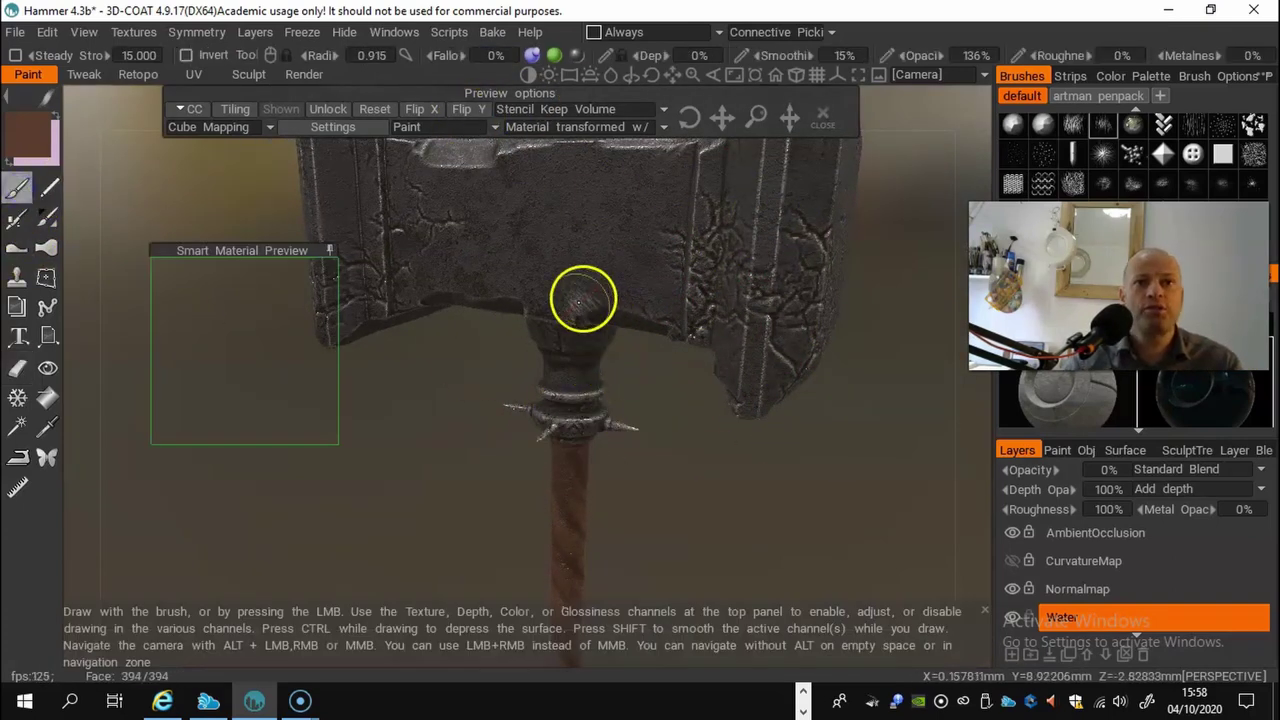
Step: Paint droplets with a brush radius of 1.776 around the spiked collar, the metal neck and the underside of the hammer head
alt+right_drag(540, 366, 589, 385)
alt+drag(589, 385, 631, 349)
alt+middle_drag(631, 349, 608, 394)
right_drag(559, 298, 610, 320)
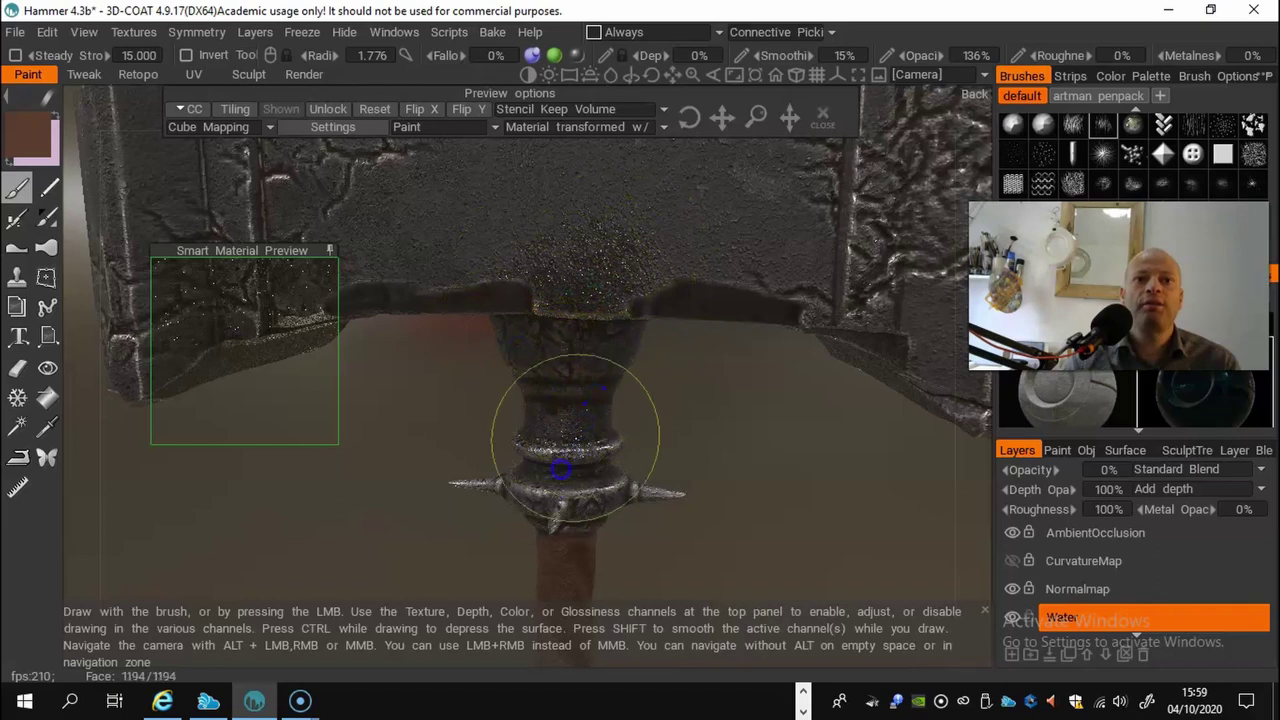
right_drag(761, 474, 651, 416)
drag(651, 416, 594, 397)
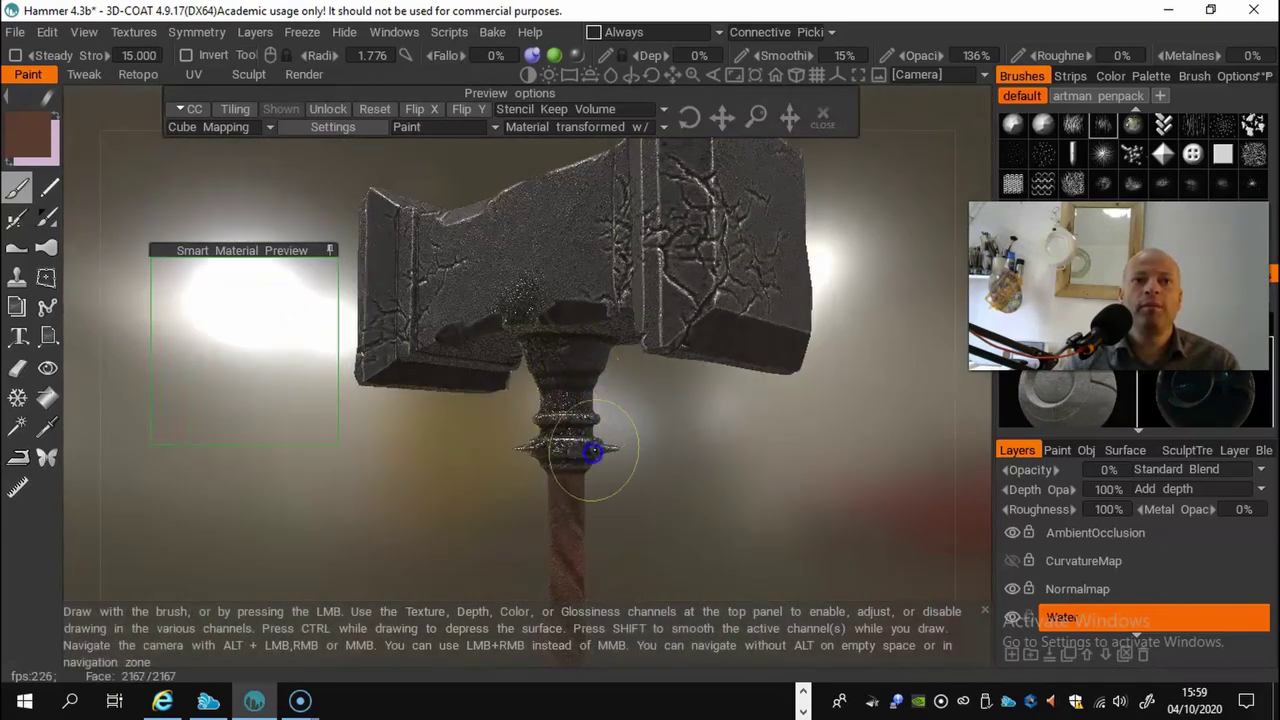
mouse_move(840, 463)
mouse_down()
mouse_move(474, 469)
mouse_move(557, 434)
mouse_up()
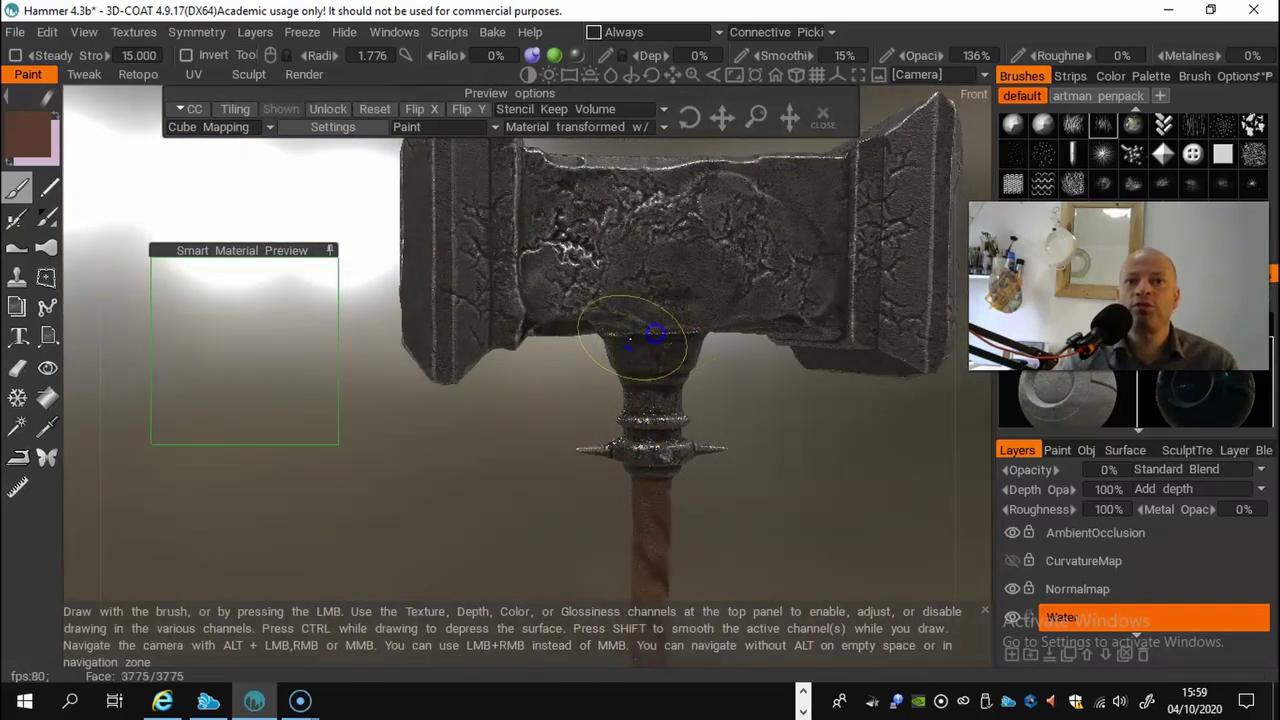
mouse_move(712, 450)
alt+mouse_down()
mouse_move(651, 434)
mouse_move(663, 406)
mouse_move(537, 423)
alt+mouse_up()
drag(640, 423, 623, 483)
right_drag(623, 483, 695, 463)
mouse_move(695, 463)
alt+mouse_down()
mouse_move(651, 334)
mouse_move(626, 417)
mouse_move(686, 471)
mouse_move(668, 452)
mouse_move(703, 434)
mouse_move(651, 446)
alt+mouse_up()
drag(545, 313, 605, 445)
Step: Paint droplets at 128% brush opacity over both ends, the top and the cracked faces of the hammer head
mouse_move(699, 441)
alt+mouse_down()
mouse_move(809, 400)
mouse_move(849, 423)
mouse_move(697, 394)
mouse_move(723, 491)
mouse_move(871, 483)
mouse_move(831, 474)
alt+mouse_up()
middle_drag(723, 420, 855, 506)
alt+drag(786, 476, 462, 360)
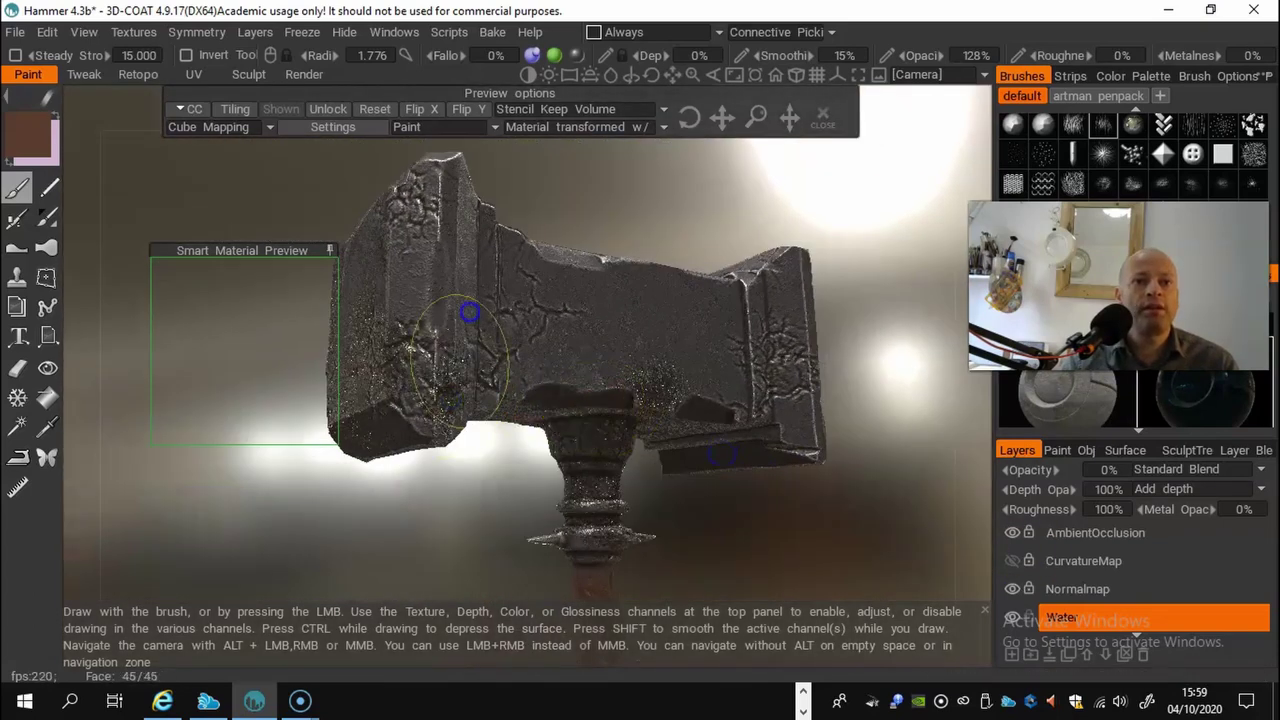
alt+drag(443, 200, 563, 309)
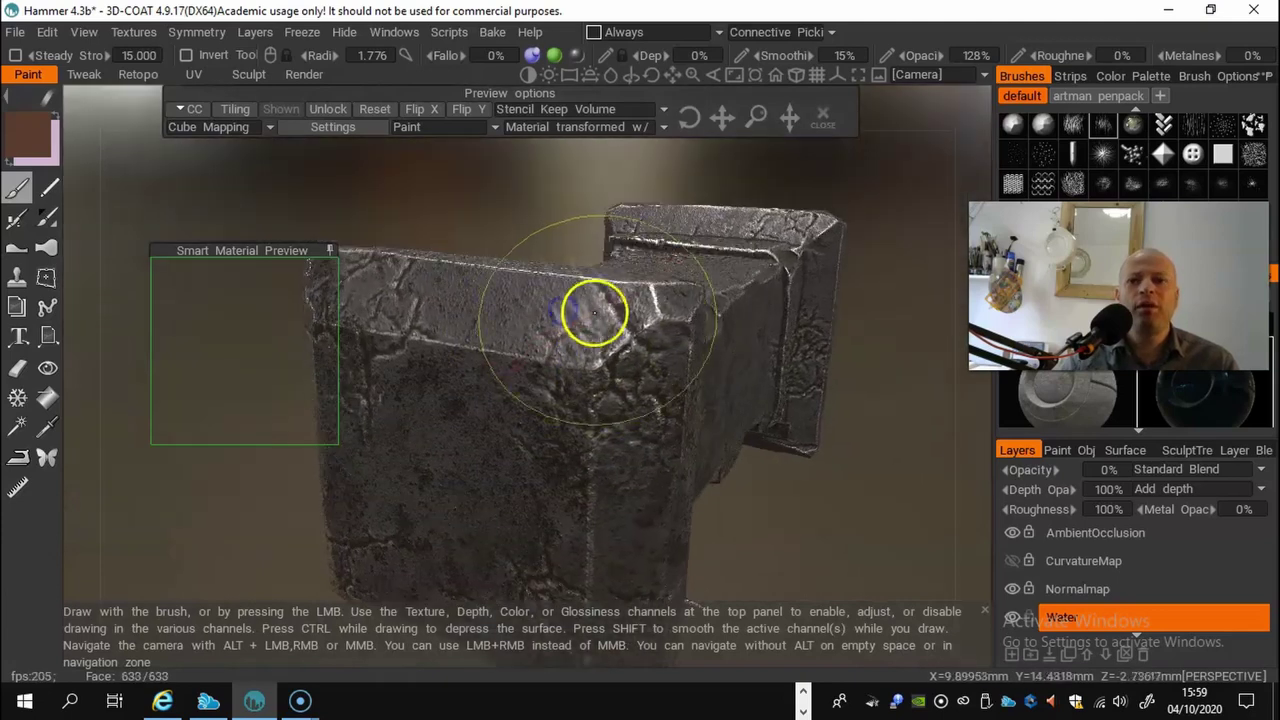
alt+drag(523, 354, 686, 354)
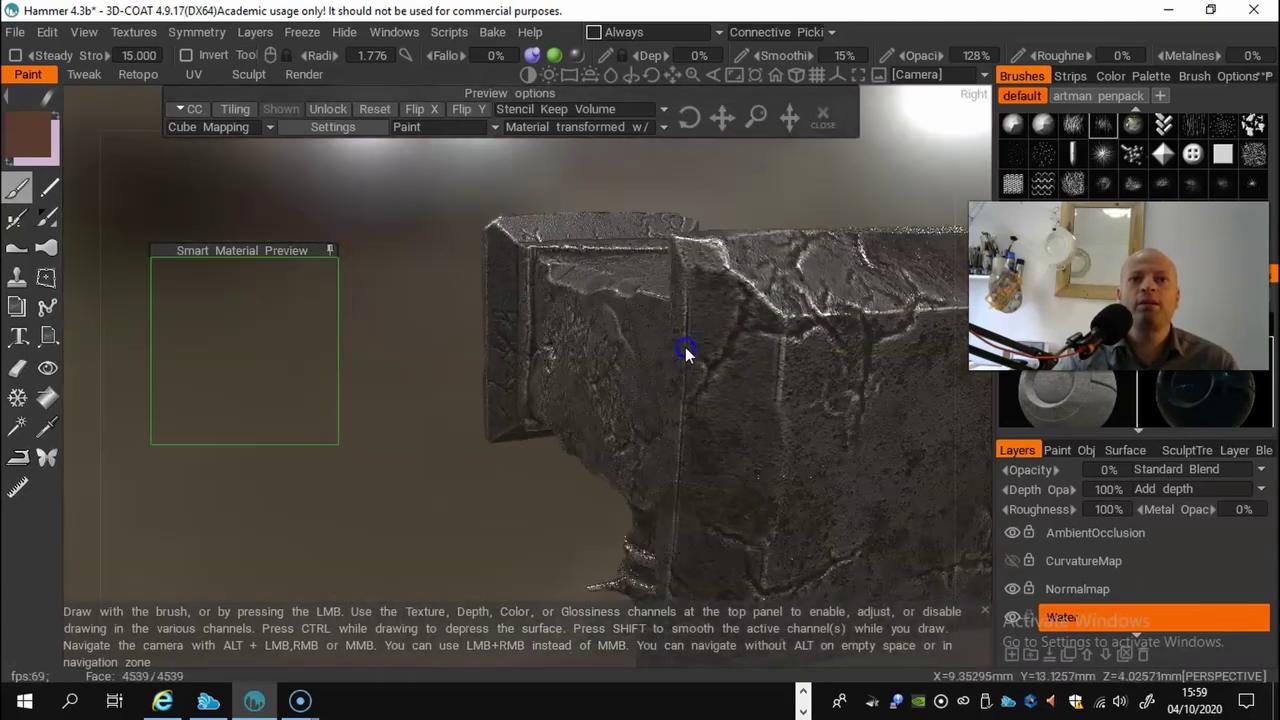
alt+middle_drag(742, 328, 600, 338)
alt+drag(600, 338, 674, 329)
alt+right_drag(674, 329, 603, 314)
mouse_move(603, 314)
alt+mouse_down()
mouse_move(859, 336)
mouse_move(543, 337)
mouse_move(449, 318)
alt+mouse_up()
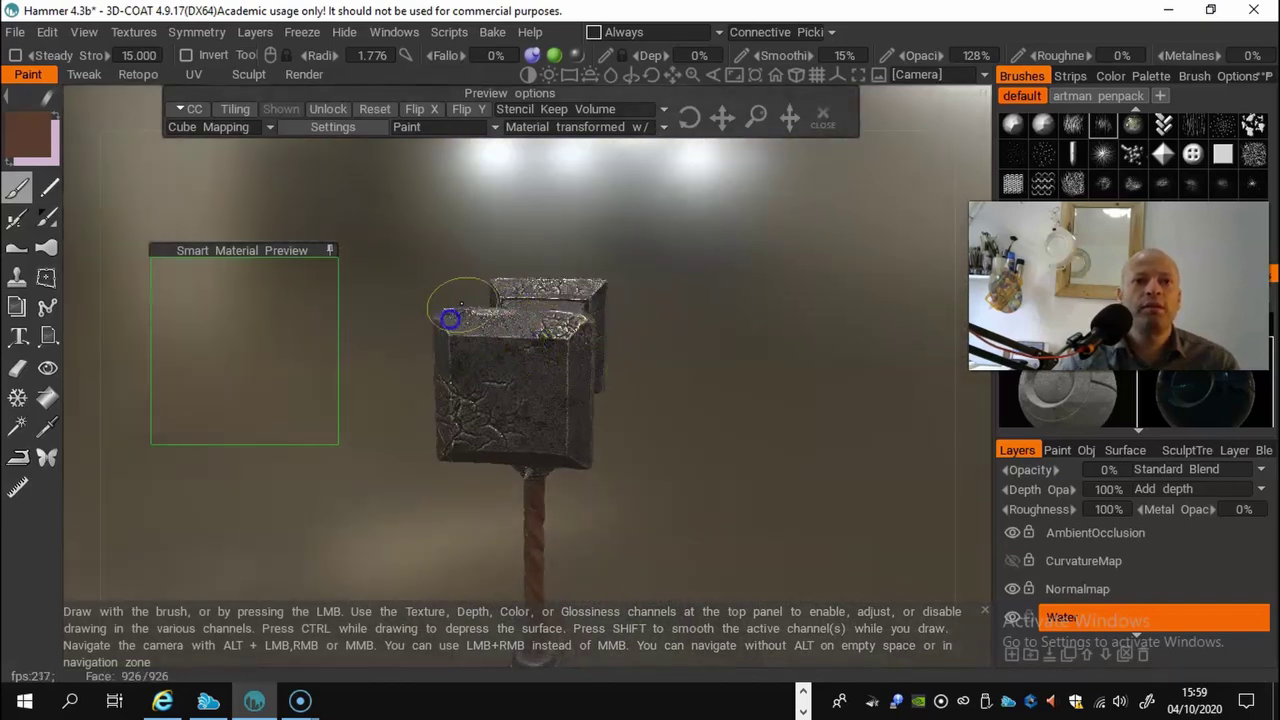
alt+drag(581, 427, 634, 374)
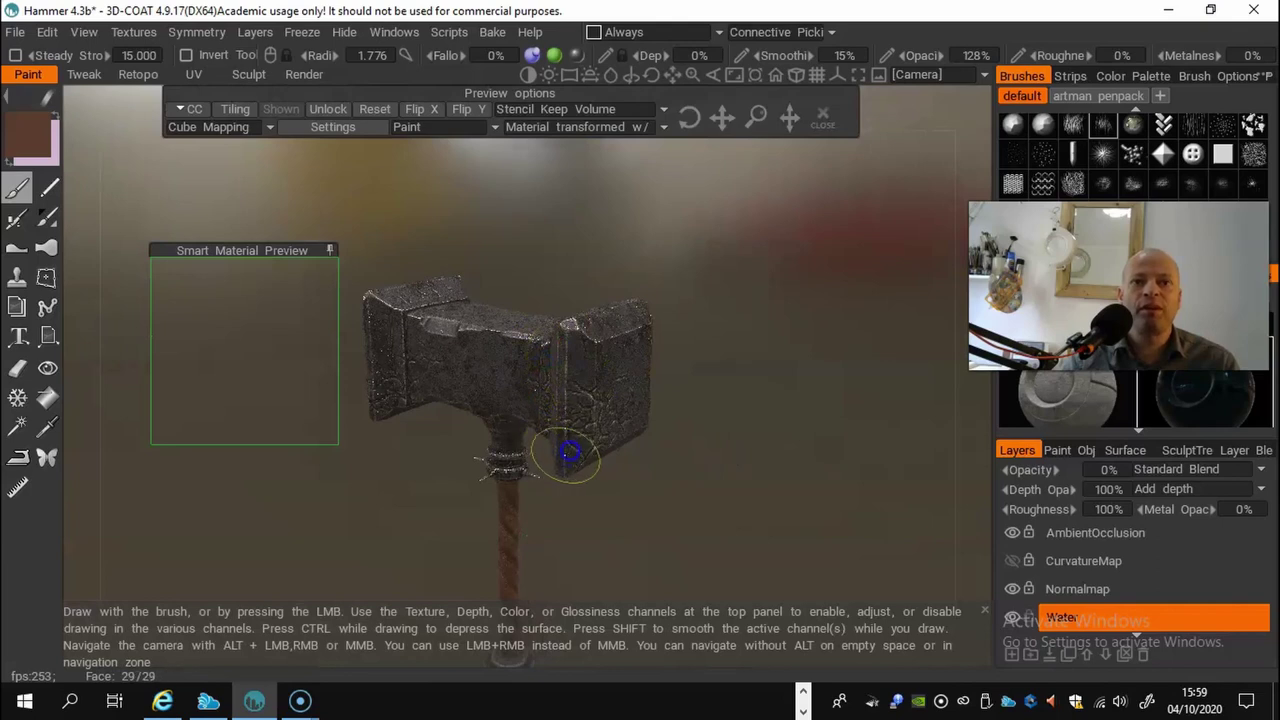
alt+drag(573, 521, 562, 440)
alt+right_drag(562, 440, 680, 494)
alt+drag(680, 494, 600, 466)
scroll(600, 470, down, 5)
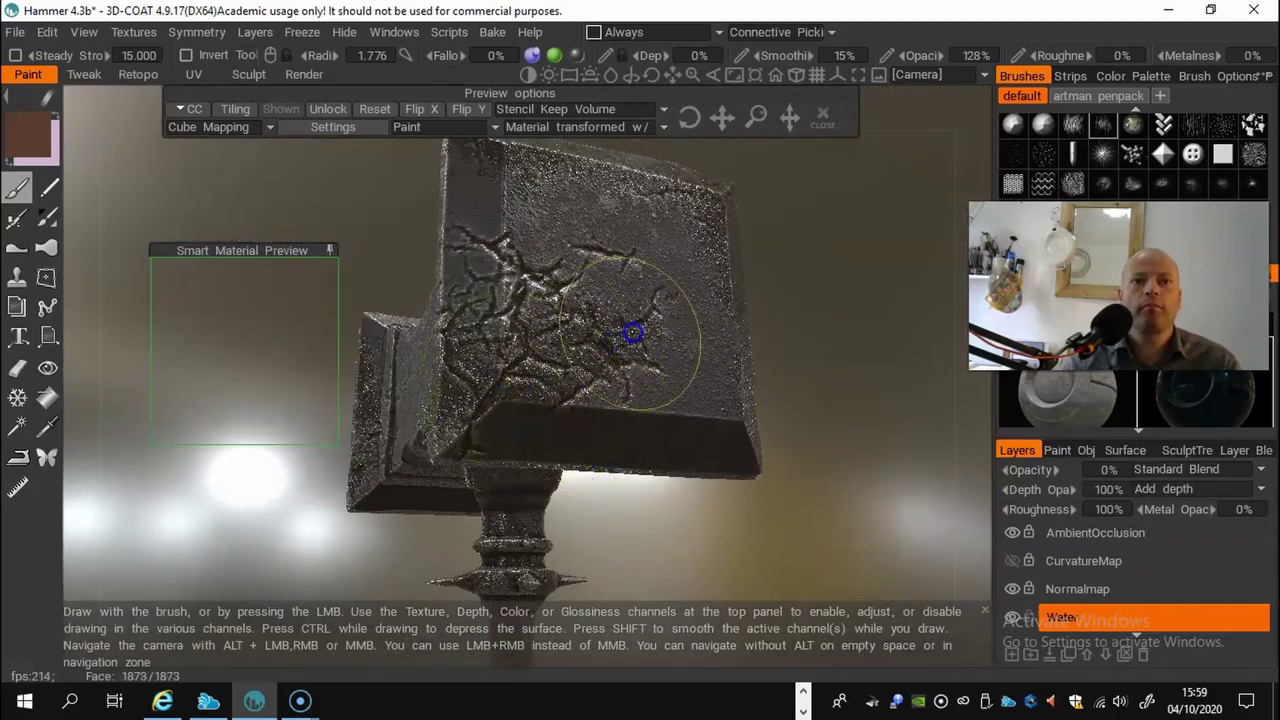
scroll(734, 423, down, 5)
alt+drag(715, 404, 588, 477)
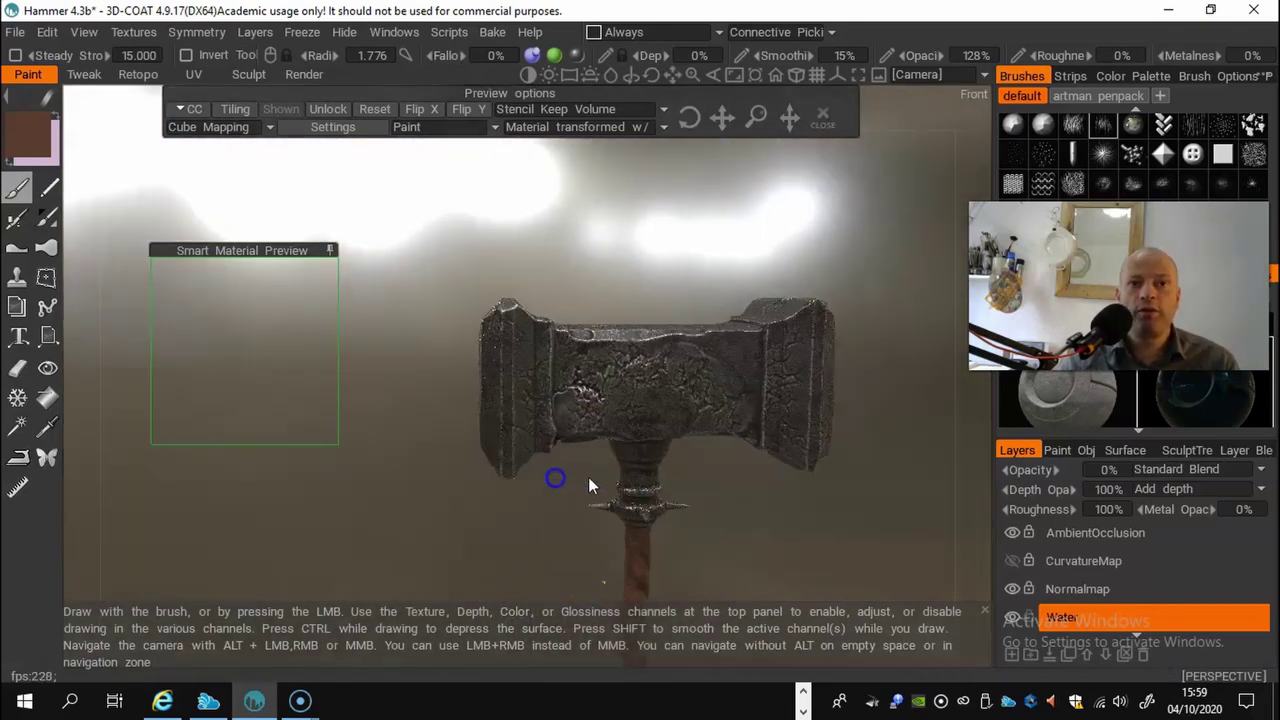
middle_drag(588, 477, 481, 413)
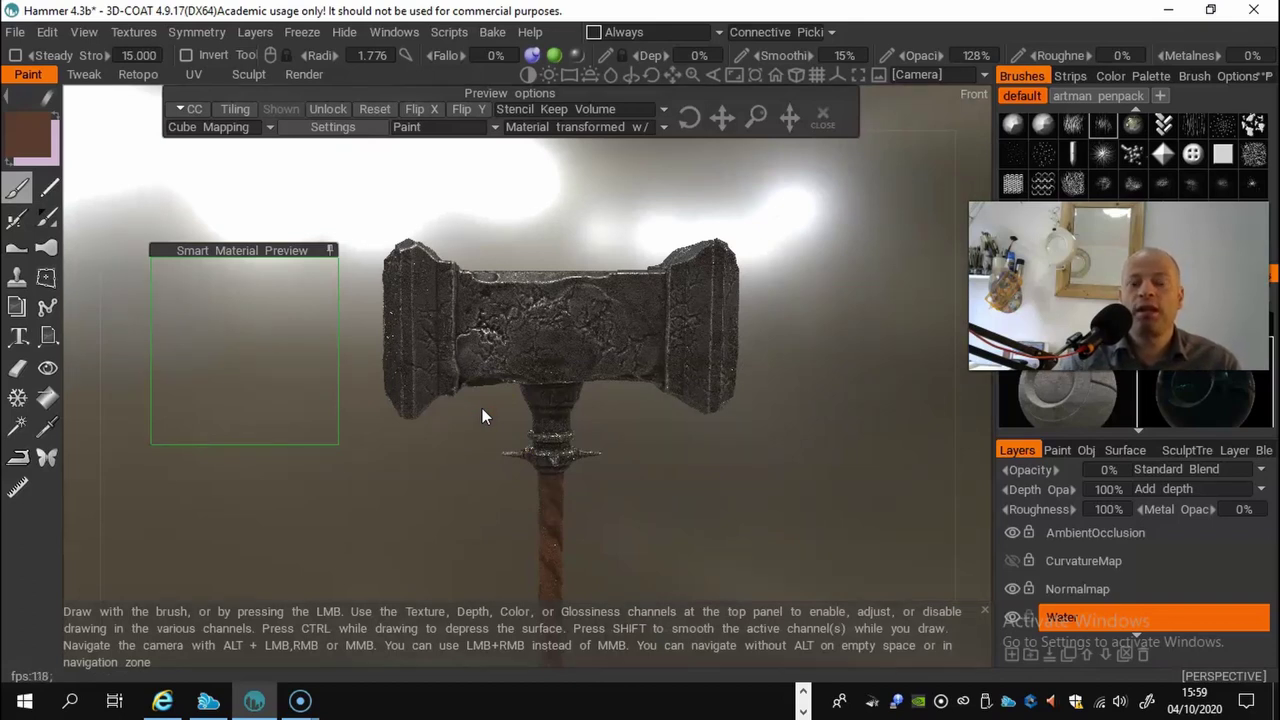
Step: Switch from painting to the Render workspace and frame the hammer head from a low three-quarter angle
mouse_move(482, 413)
alt+mouse_down()
mouse_move(586, 397)
mouse_move(532, 395)
alt+mouse_up()
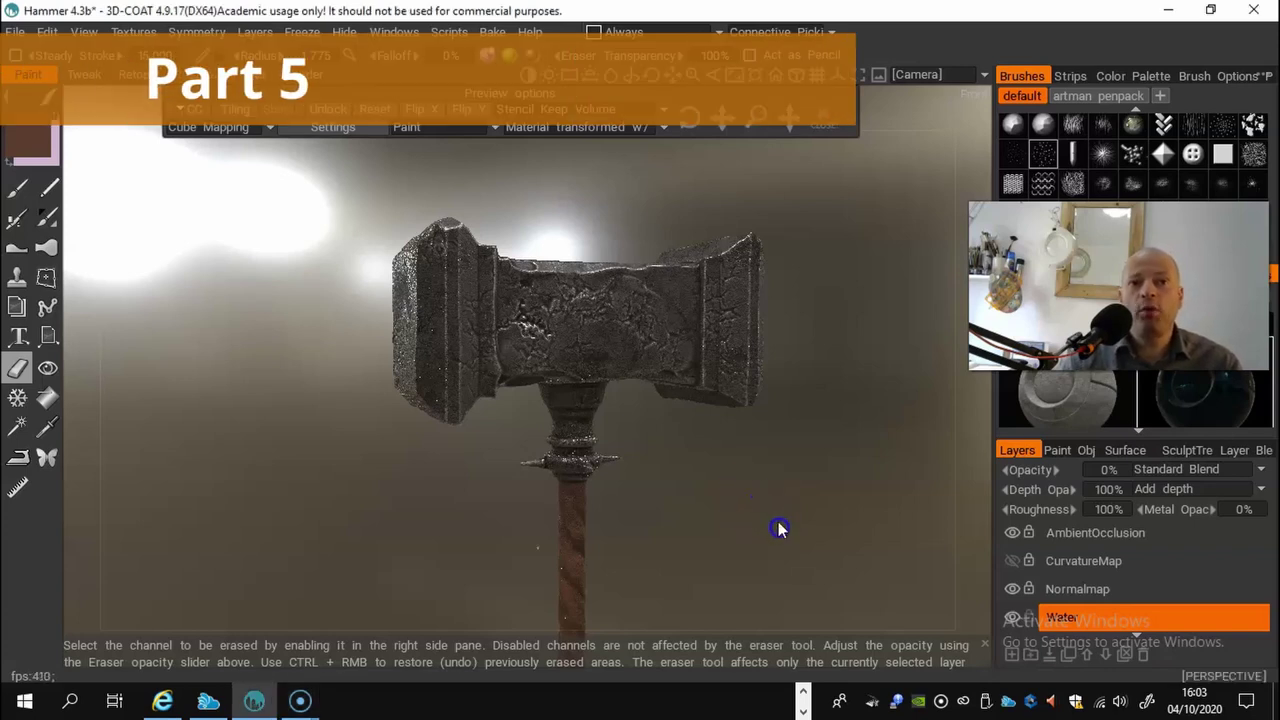
mouse_move(774, 491)
mouse_down()
mouse_move(823, 489)
mouse_move(830, 513)
mouse_move(771, 503)
mouse_move(651, 531)
mouse_move(491, 491)
mouse_move(398, 510)
mouse_move(606, 506)
mouse_move(724, 590)
mouse_move(860, 474)
mouse_move(949, 503)
mouse_move(909, 460)
mouse_move(865, 490)
mouse_move(591, 394)
mouse_move(623, 280)
mouse_move(633, 370)
mouse_move(606, 323)
mouse_move(700, 395)
mouse_move(697, 555)
mouse_move(631, 487)
mouse_up()
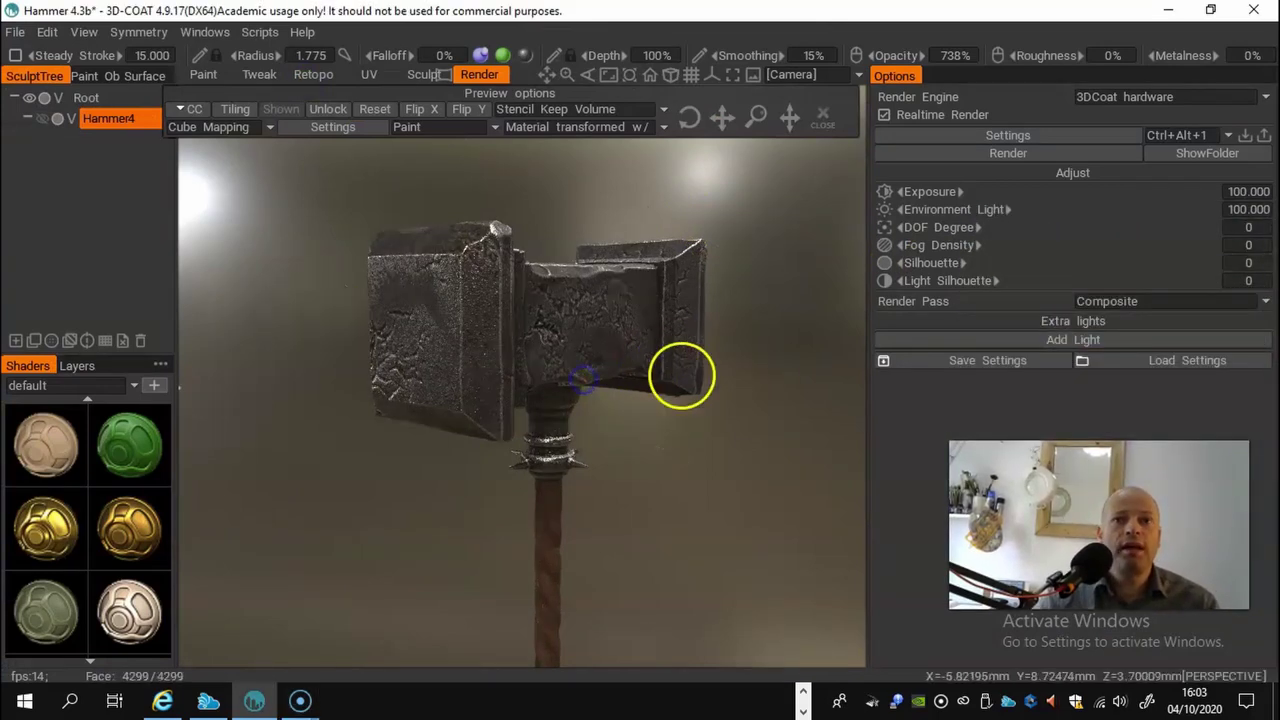
drag(709, 449, 651, 454)
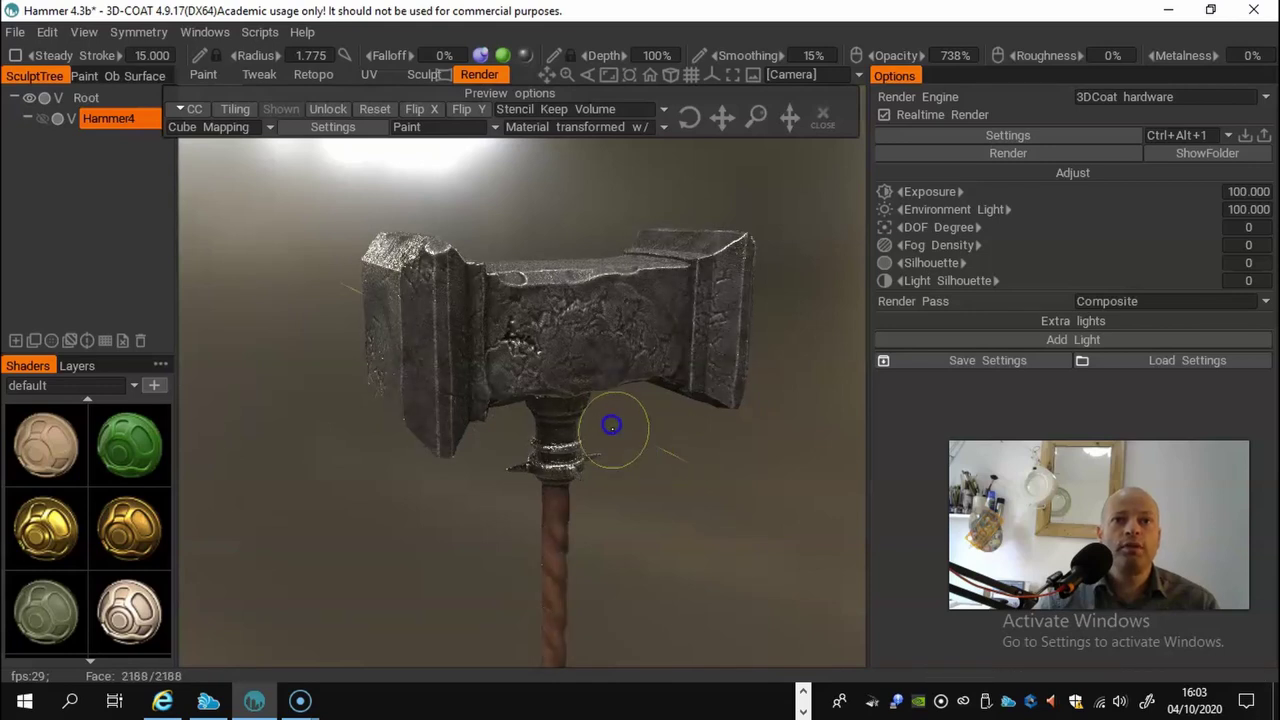
drag(729, 457, 640, 446)
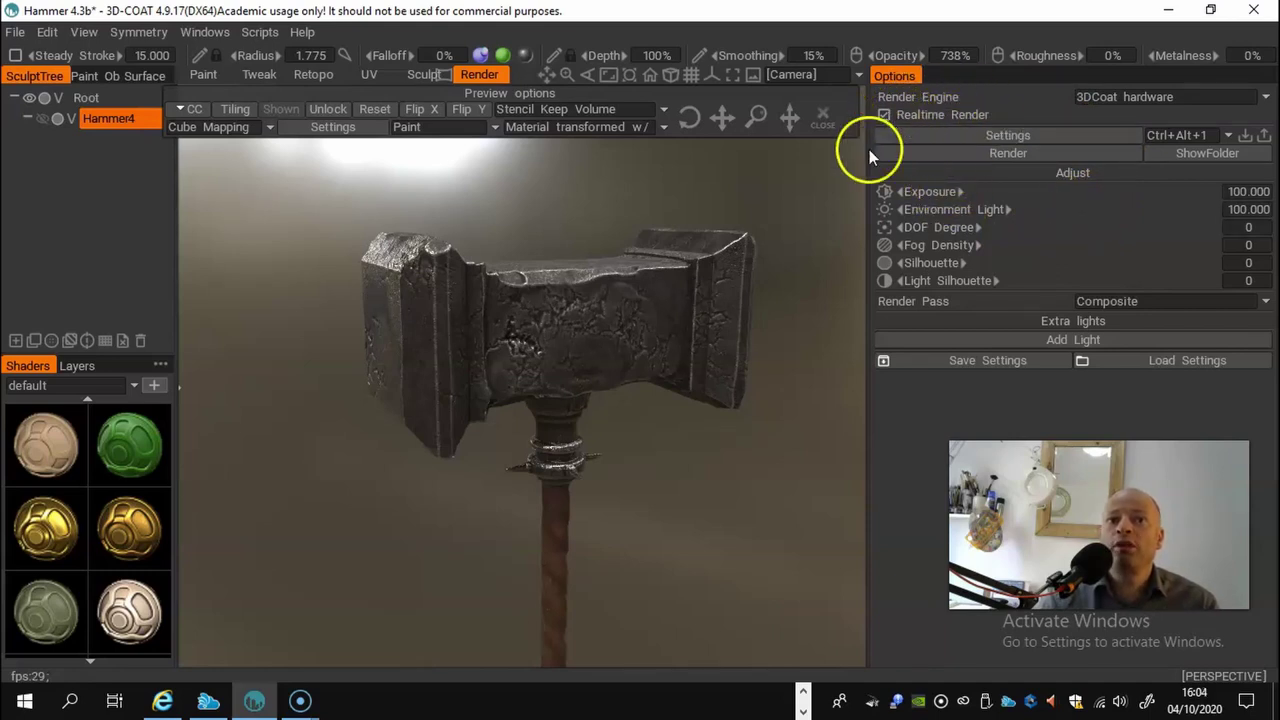
drag(711, 494, 706, 457)
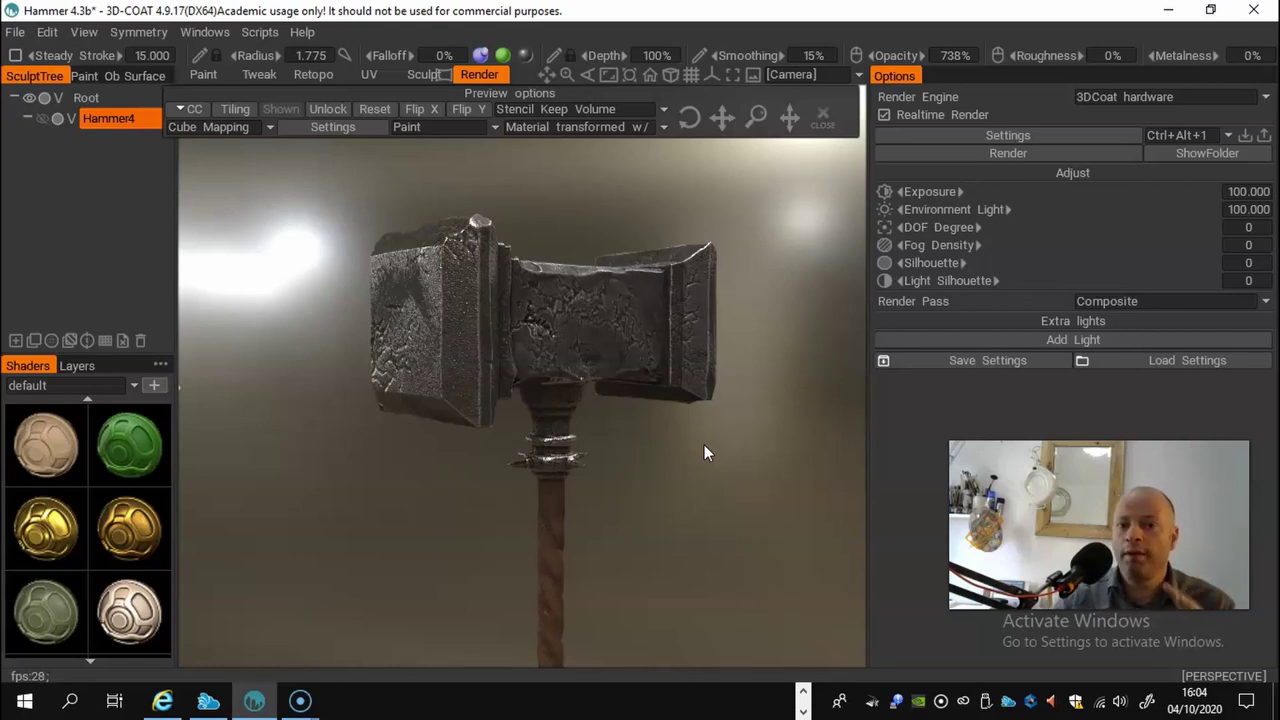
key(ctrl+s)
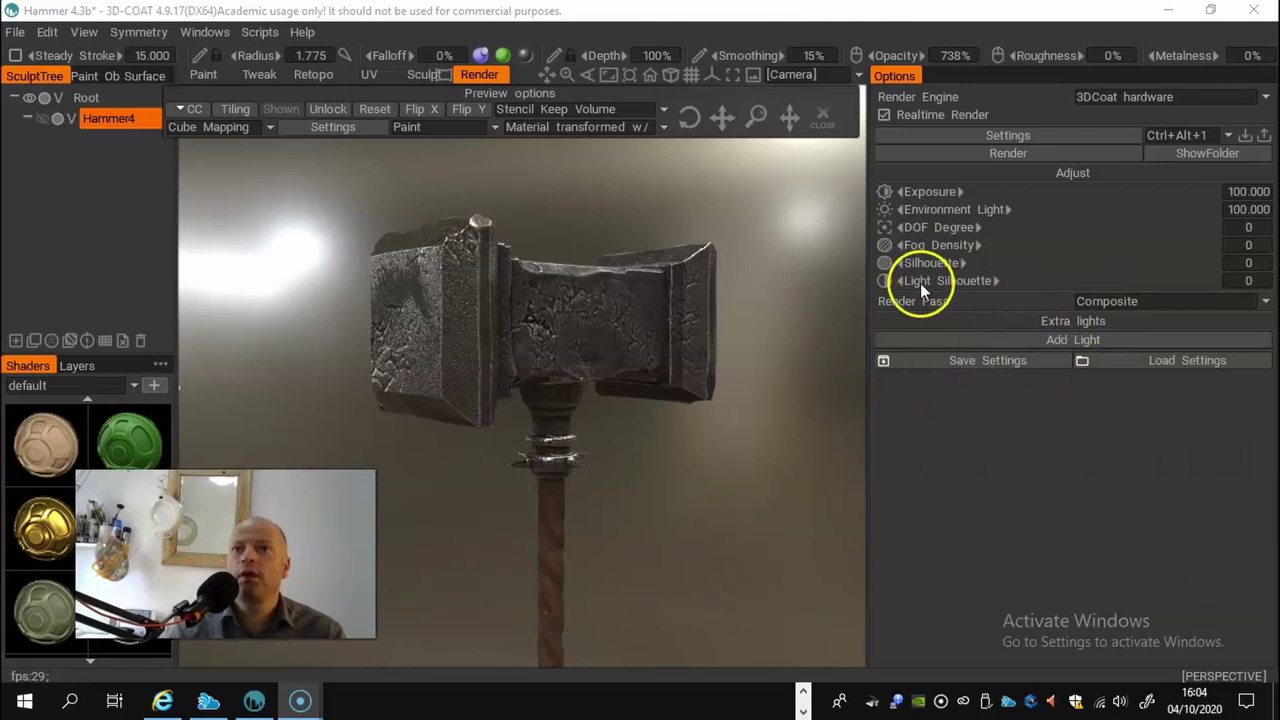
Step: Add an extra light to the scene and set its rotation angle to -30.6
click(1051, 341)
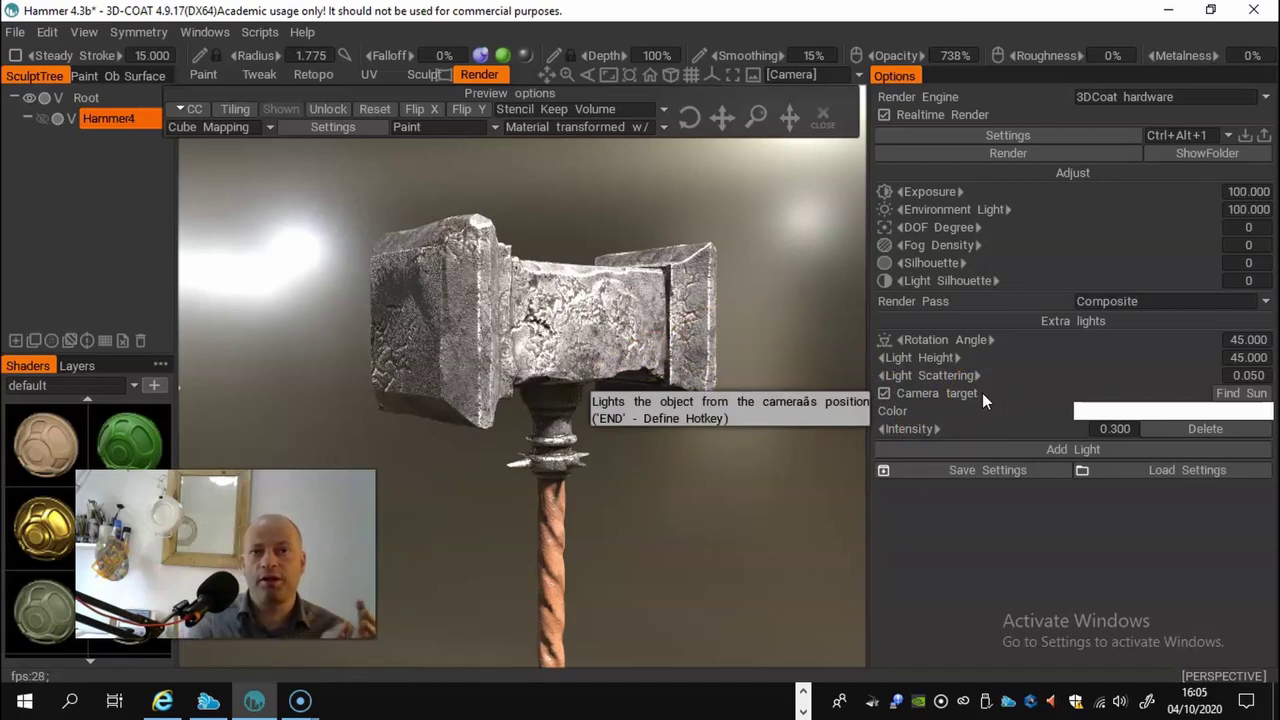
click(950, 342)
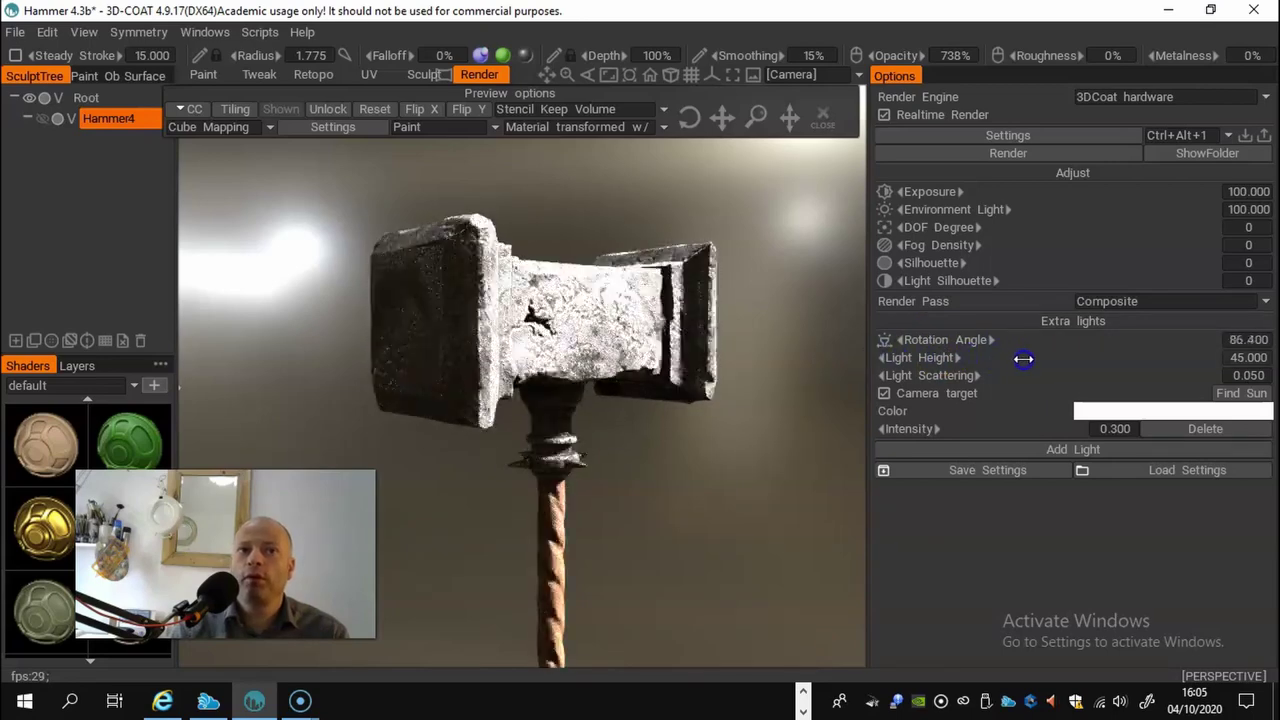
drag(1040, 360, 1008, 363)
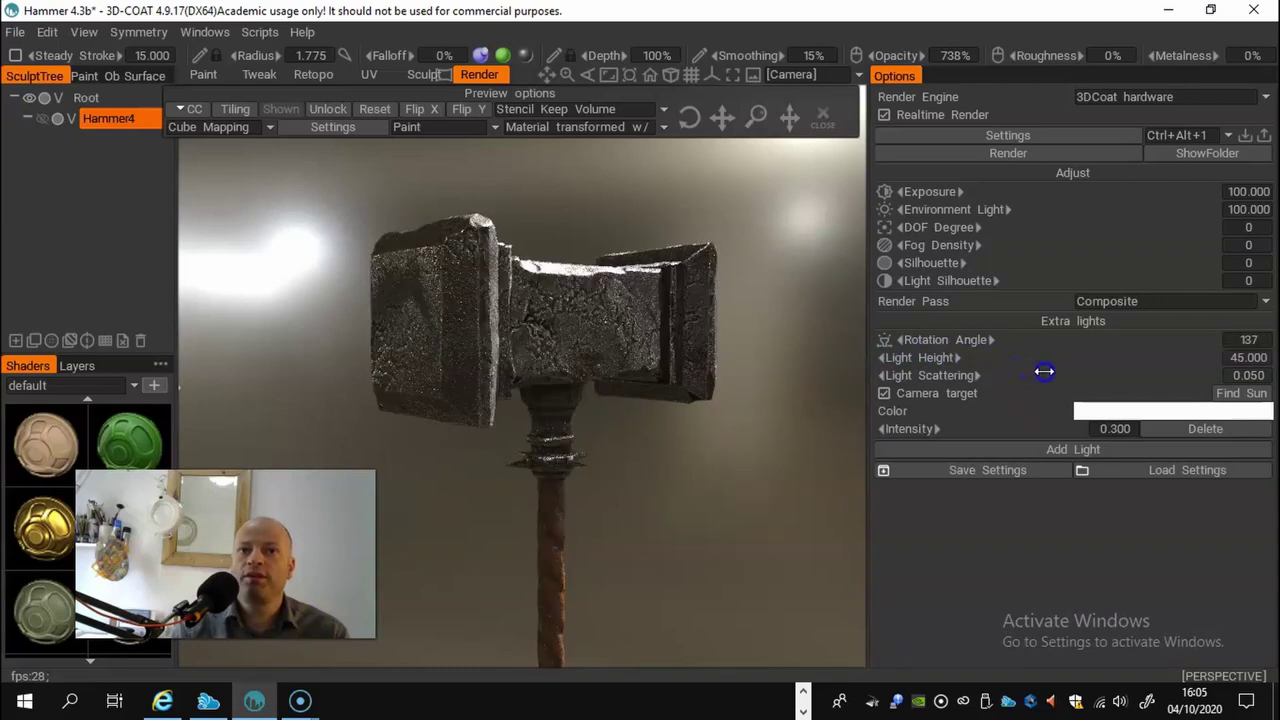
drag(1024, 375, 994, 370)
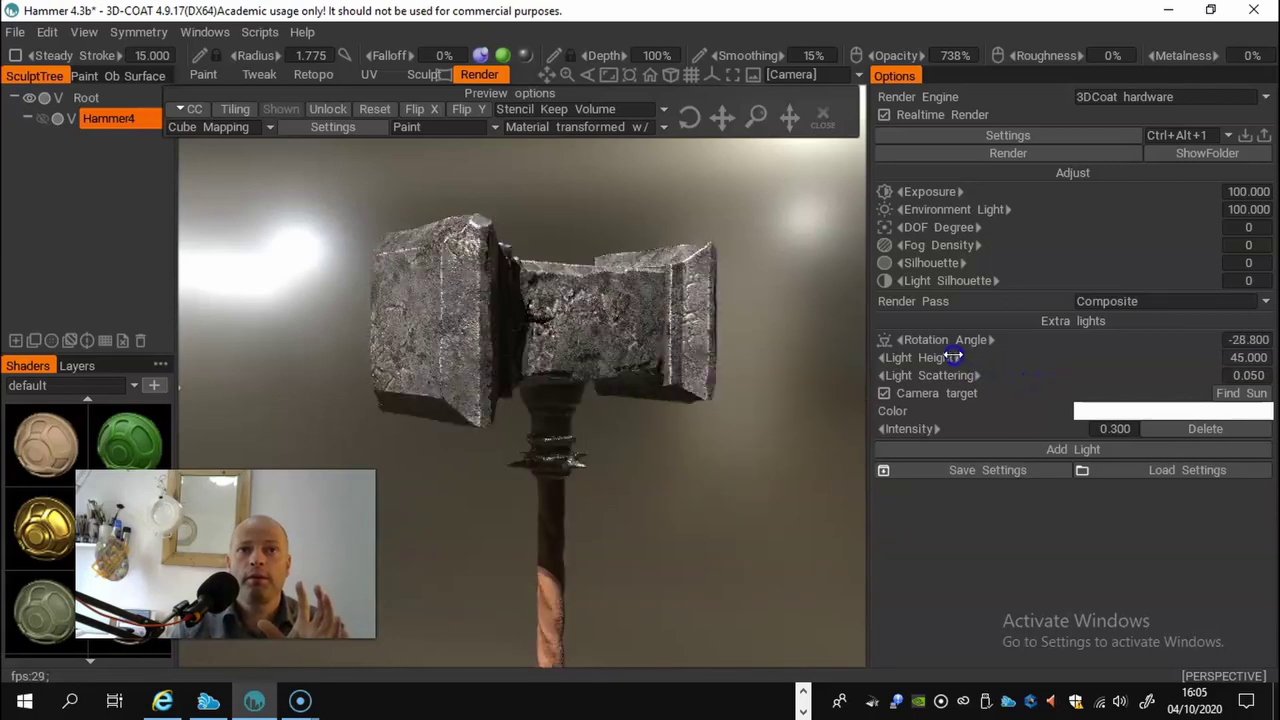
drag(1006, 360, 922, 363)
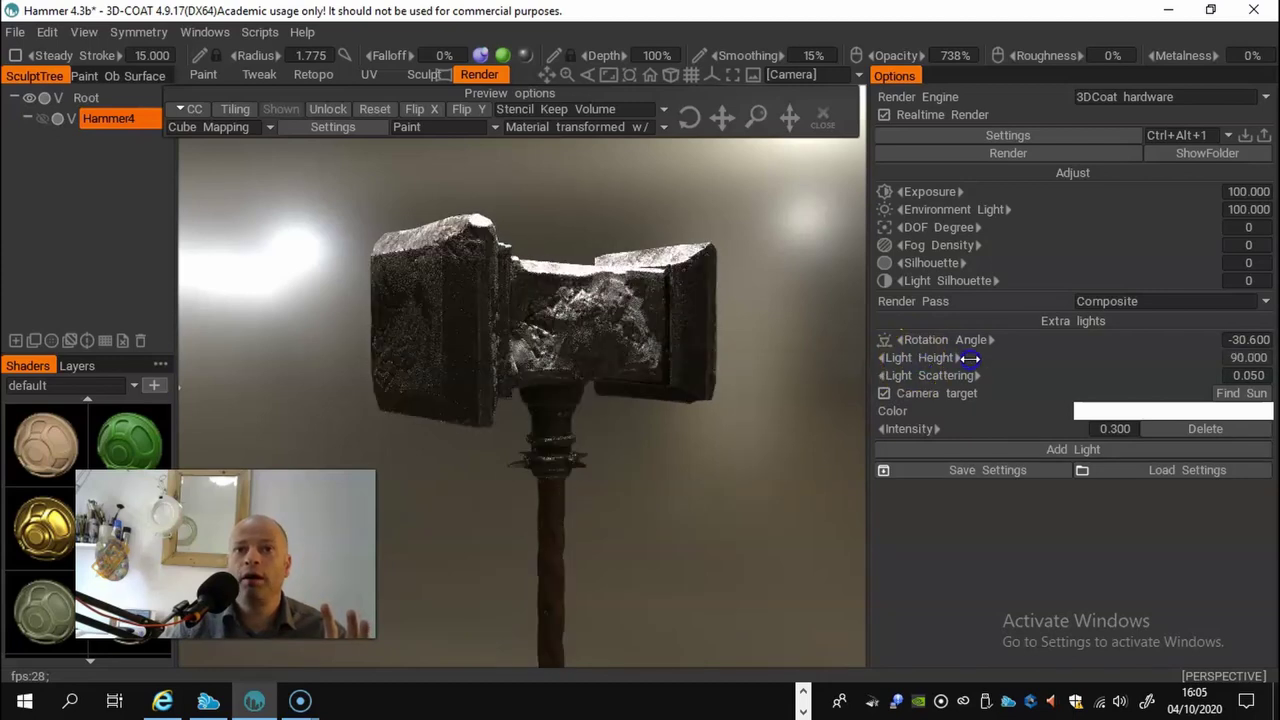
Step: Try the extra light's height between -90 and 90, ending at 90
drag(1044, 357, 1098, 355)
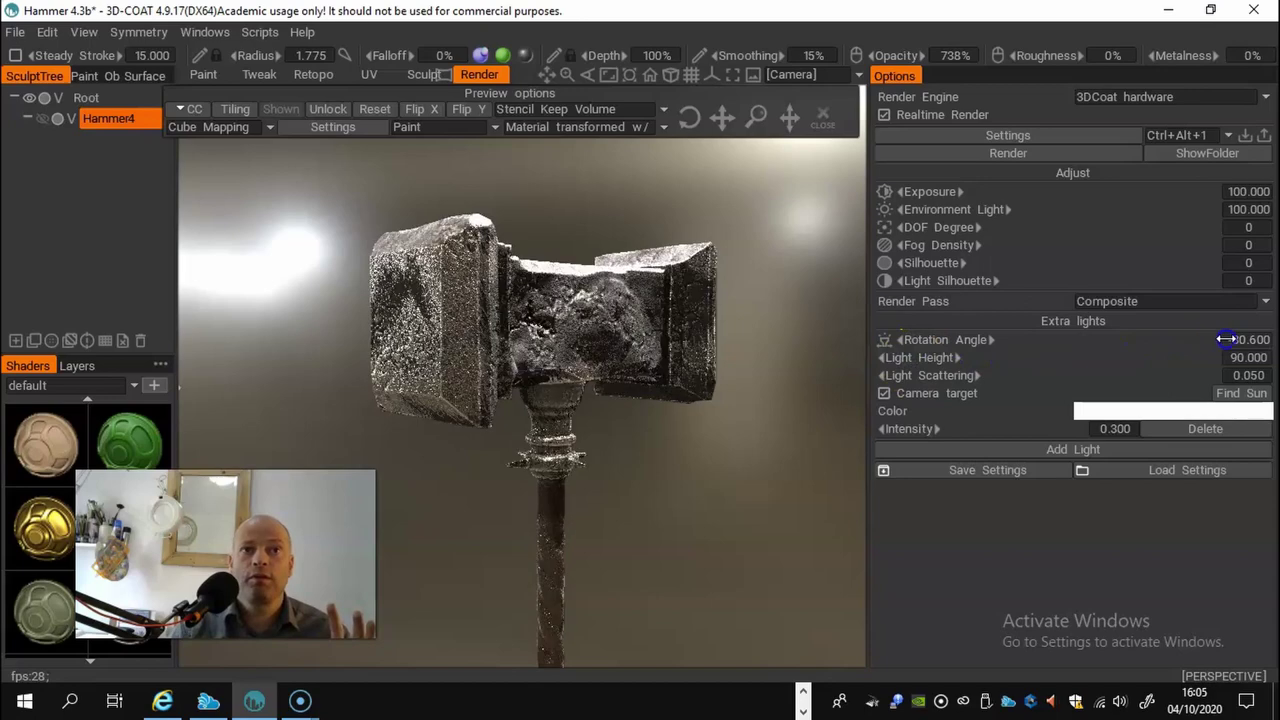
drag(1236, 354, 1092, 354)
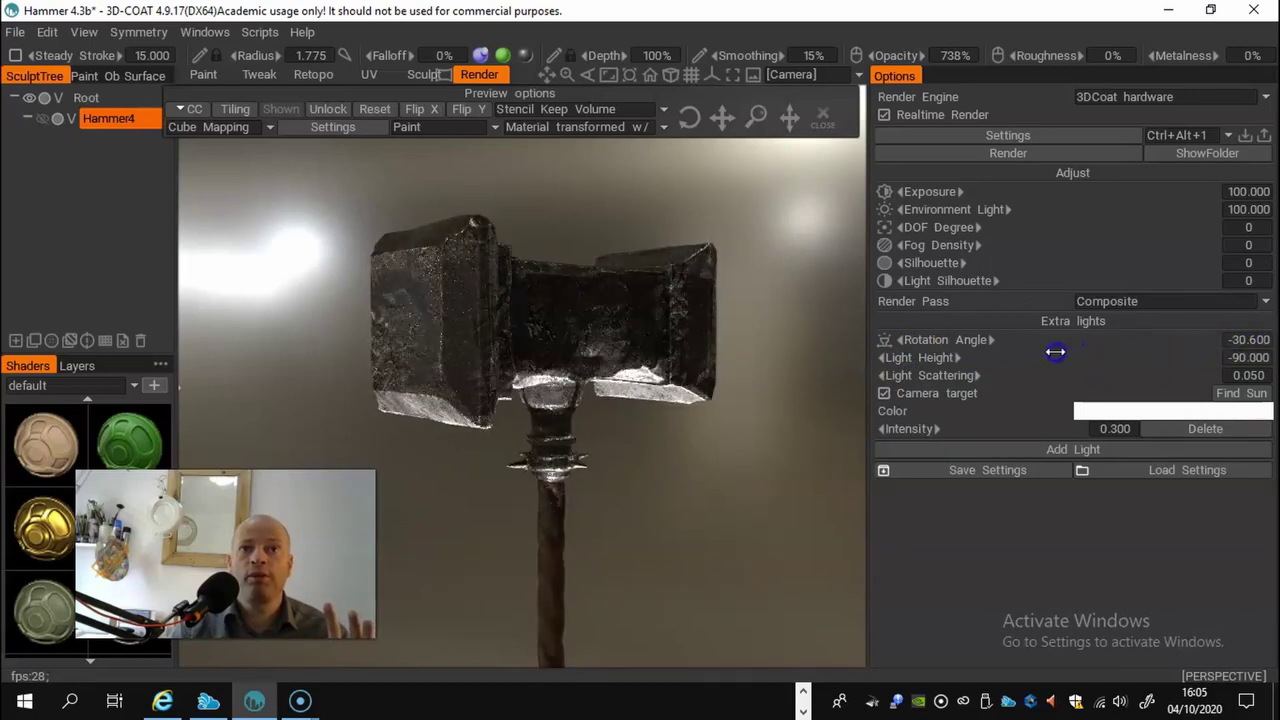
drag(1011, 366, 1083, 358)
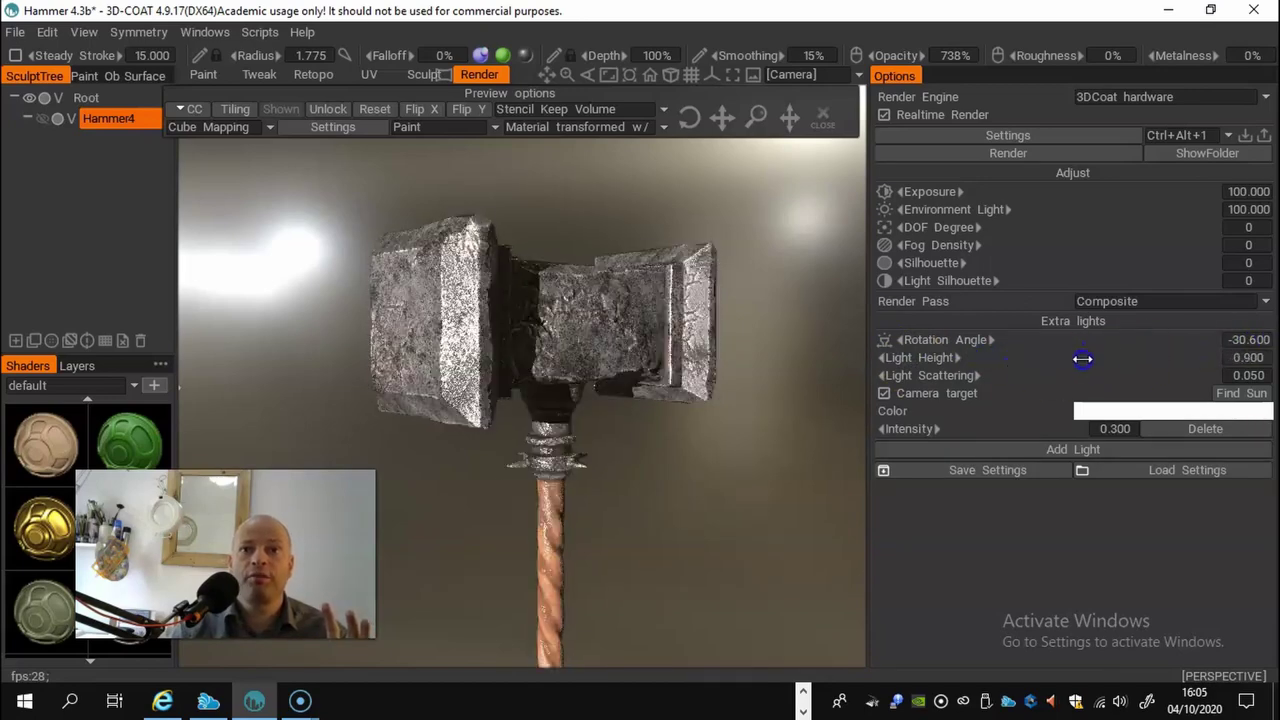
drag(1232, 358, 1197, 357)
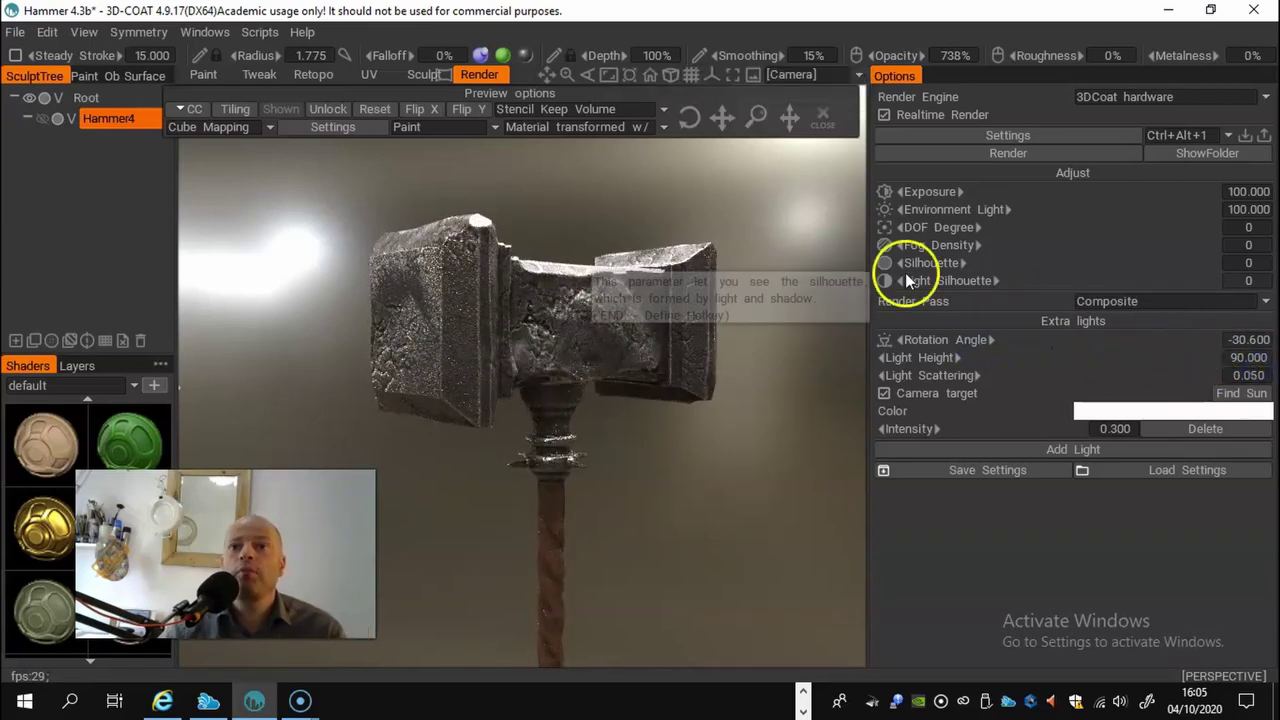
Step: Try strong scattering of up to 1.0 on the extra light, ending with light scattering at 0.075
drag(889, 379, 1064, 390)
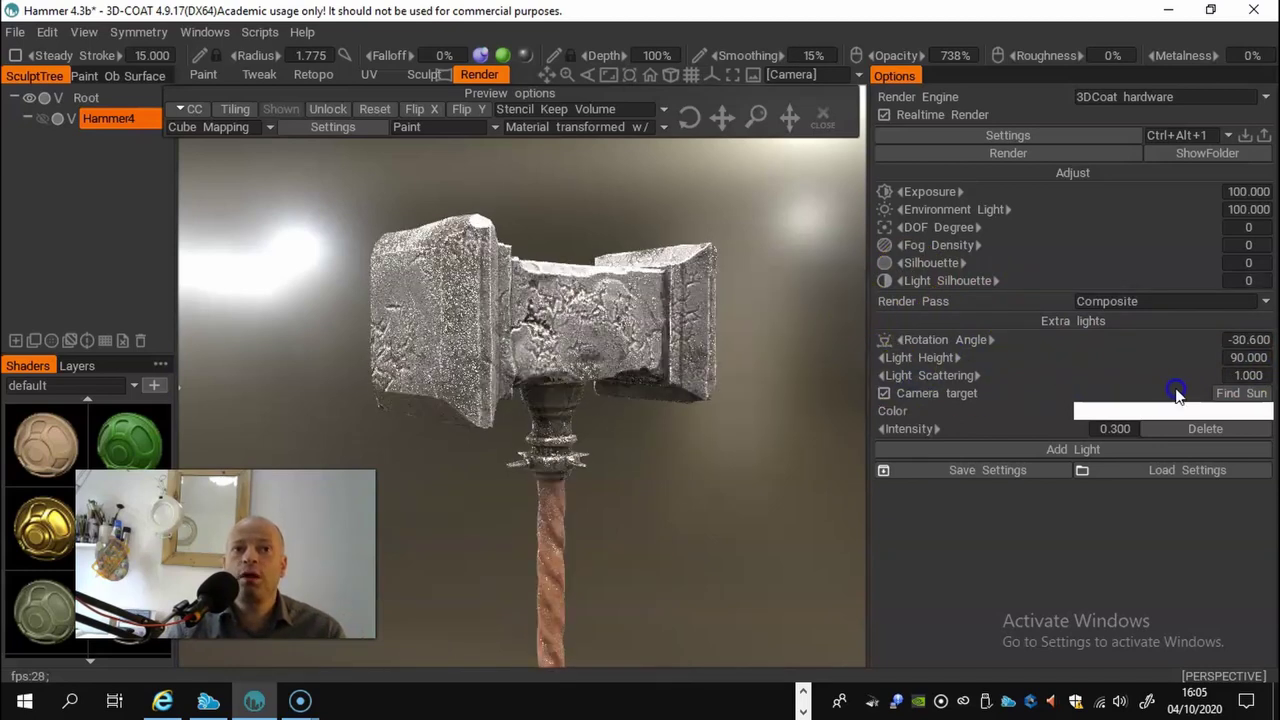
drag(1268, 398, 1046, 416)
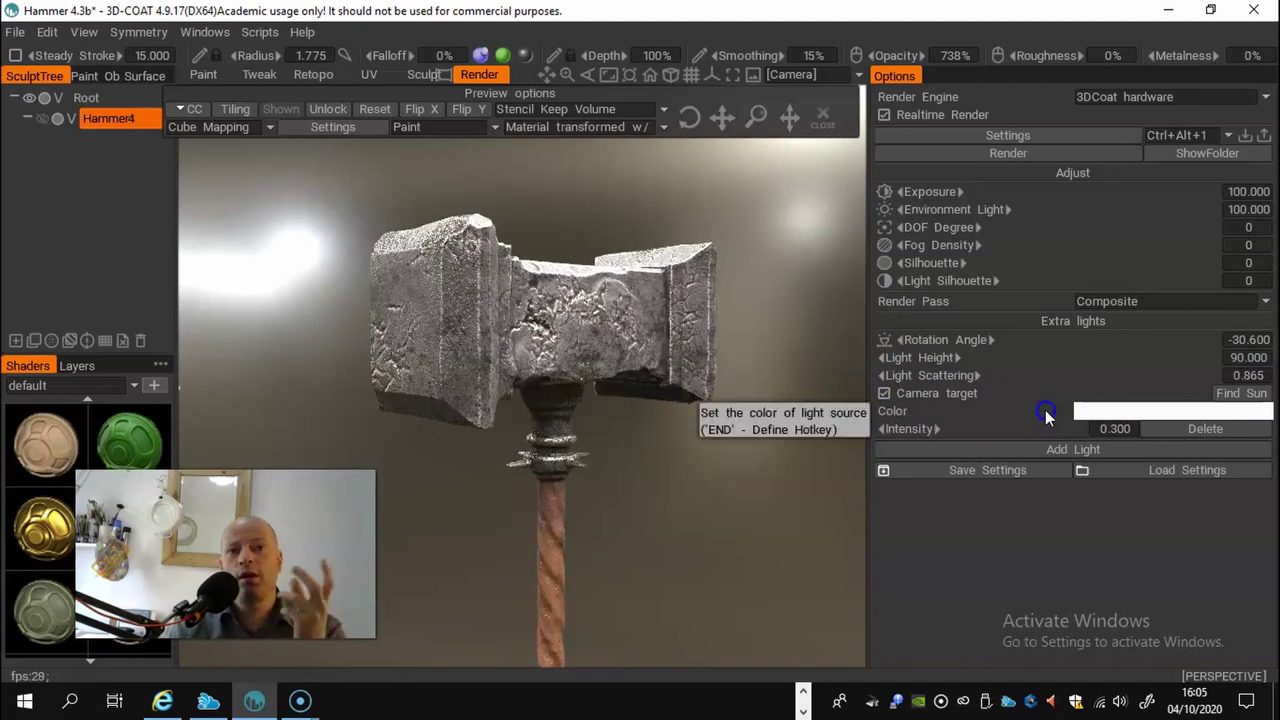
drag(1045, 411, 901, 391)
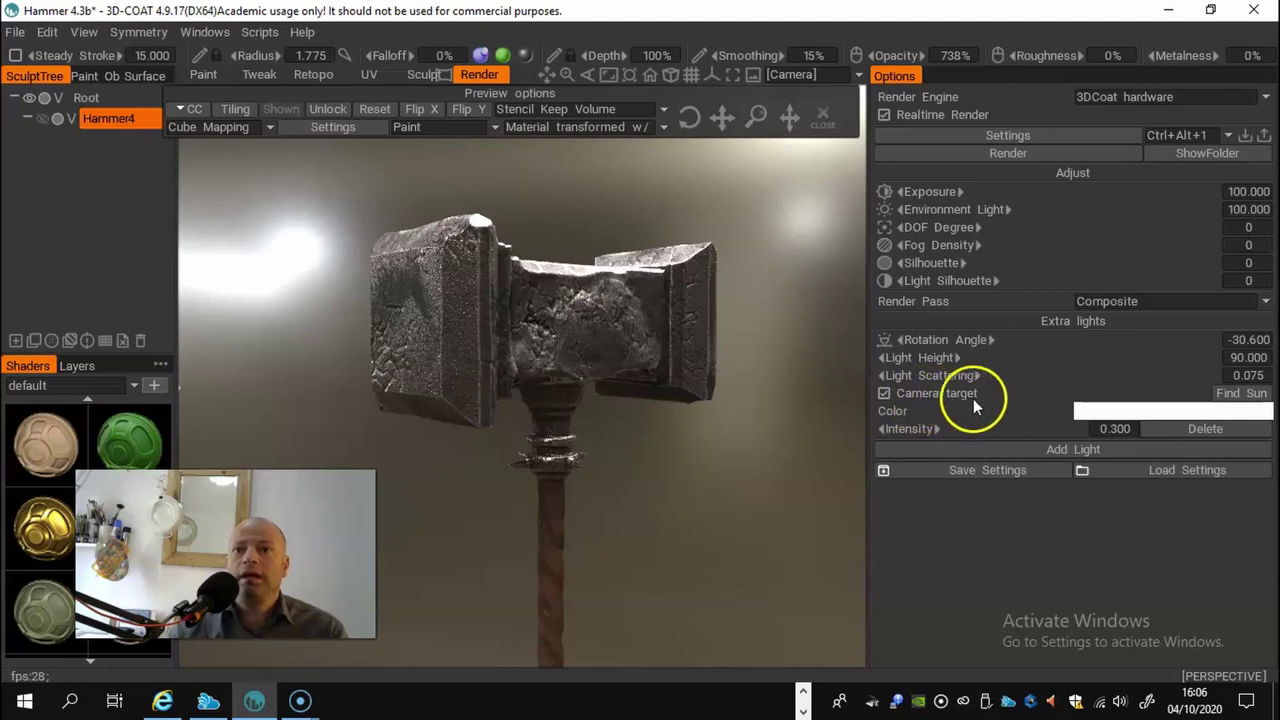
Step: Set the extra light's color to a light pink
click(1108, 410)
drag(630, 320, 670, 349)
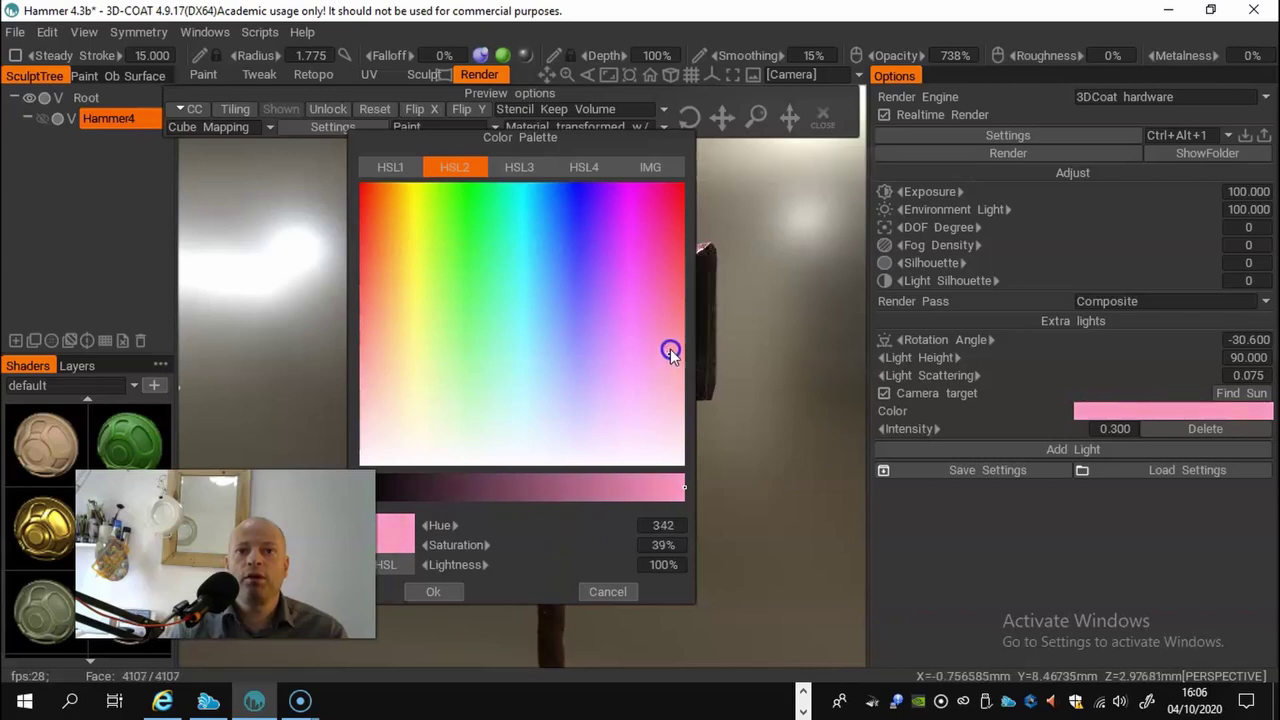
click(416, 592)
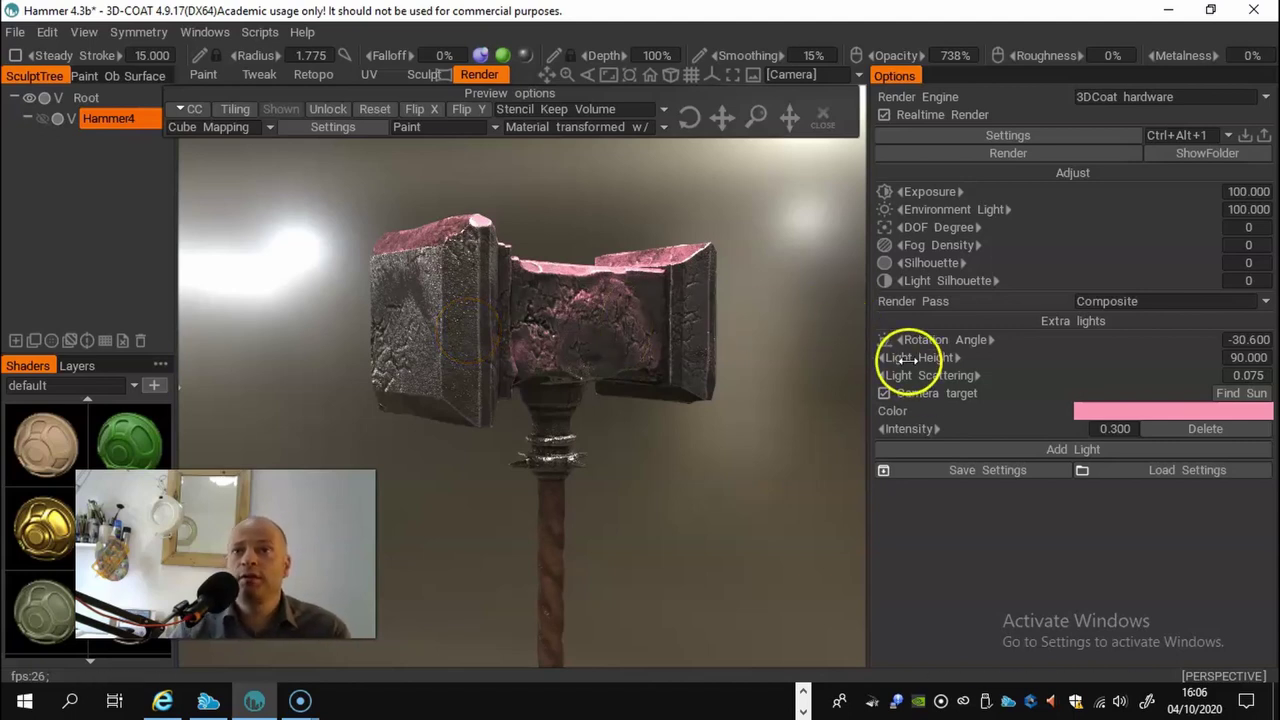
Step: Light the hammer from below by setting the pink light's height to -86.4 and its rotation angle to 115
drag(903, 340, 849, 372)
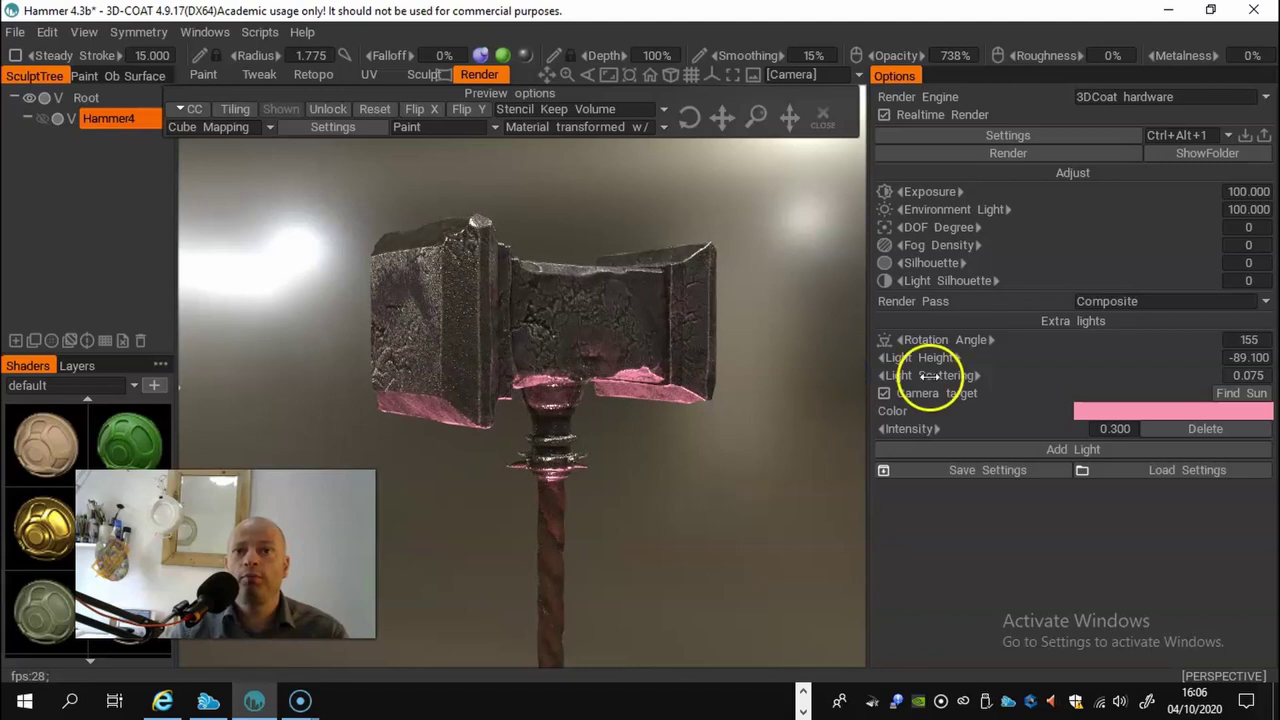
drag(918, 362, 1273, 370)
click(496, 632)
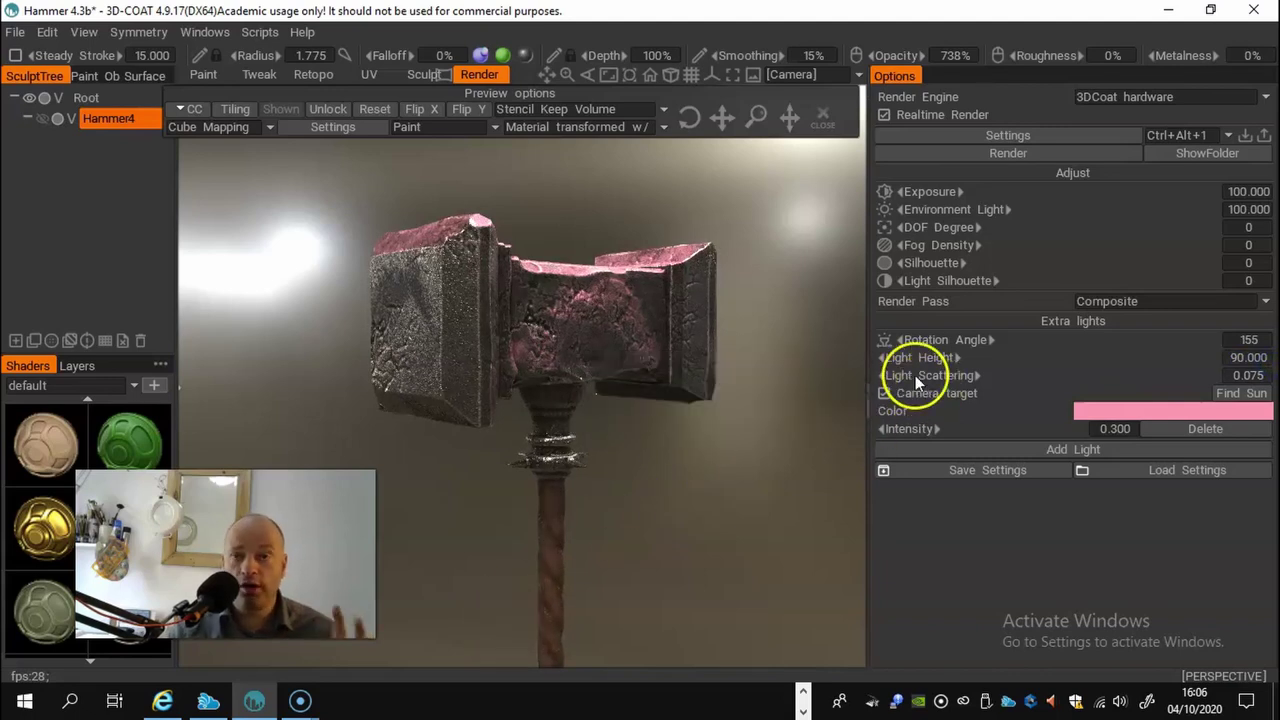
drag(909, 357, 719, 381)
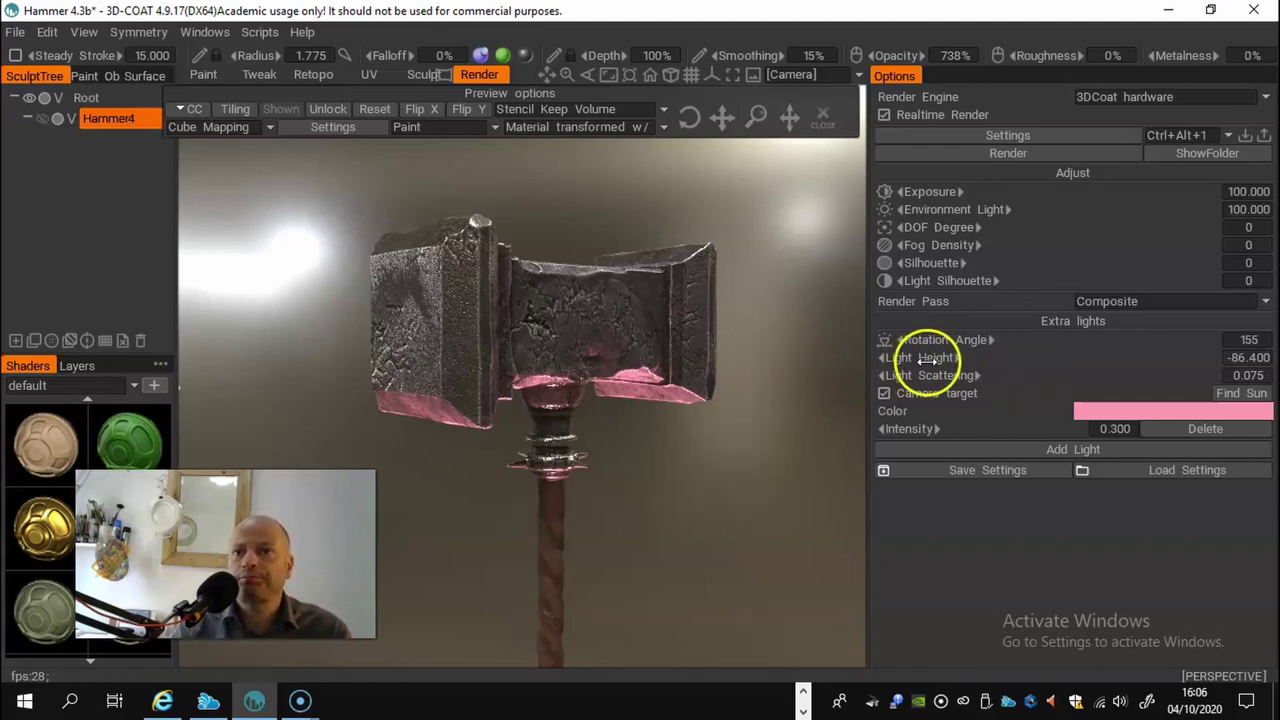
drag(943, 338, 913, 340)
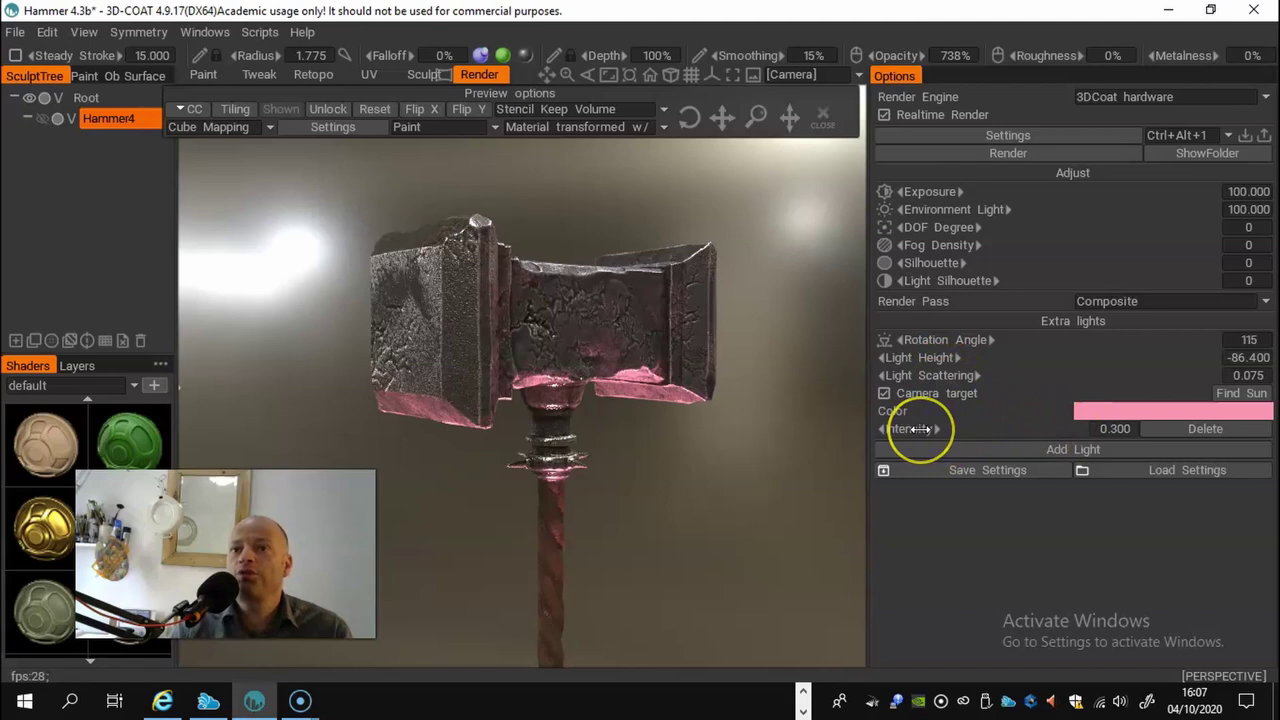
Step: Try stronger and weaker intensities for the pink light, ending at 0.445
drag(920, 429, 1046, 440)
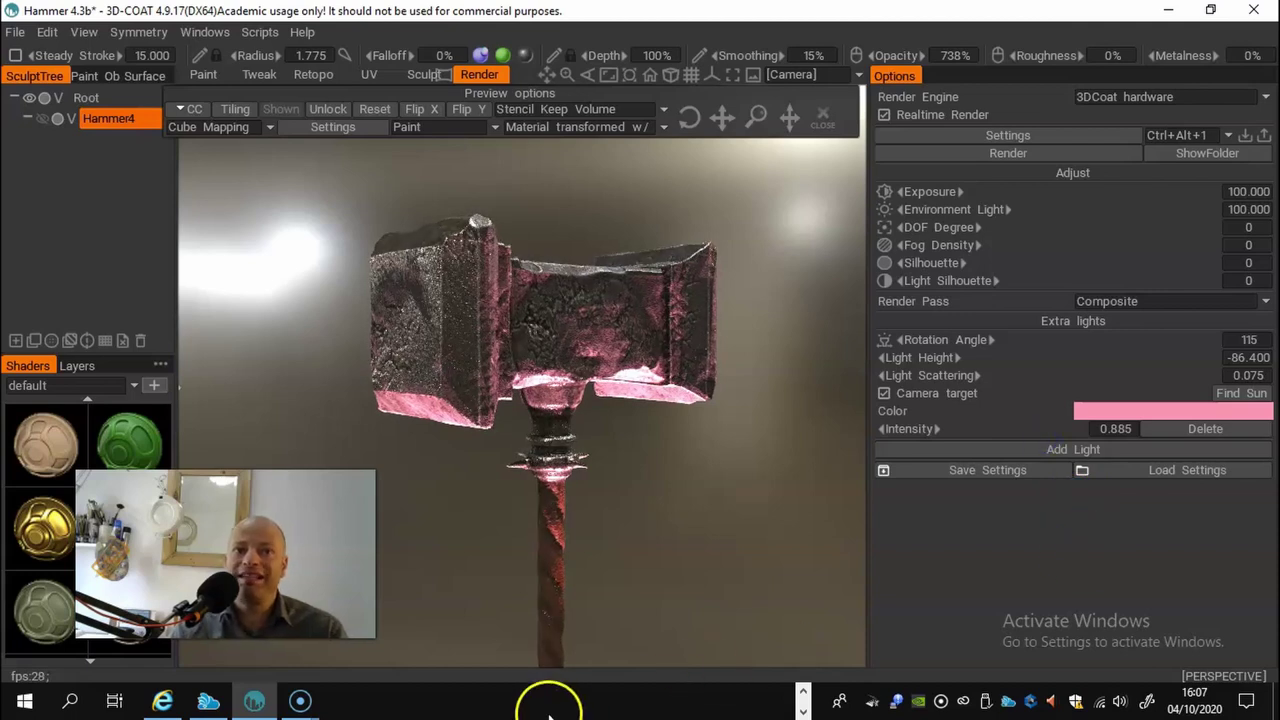
drag(906, 428, 781, 427)
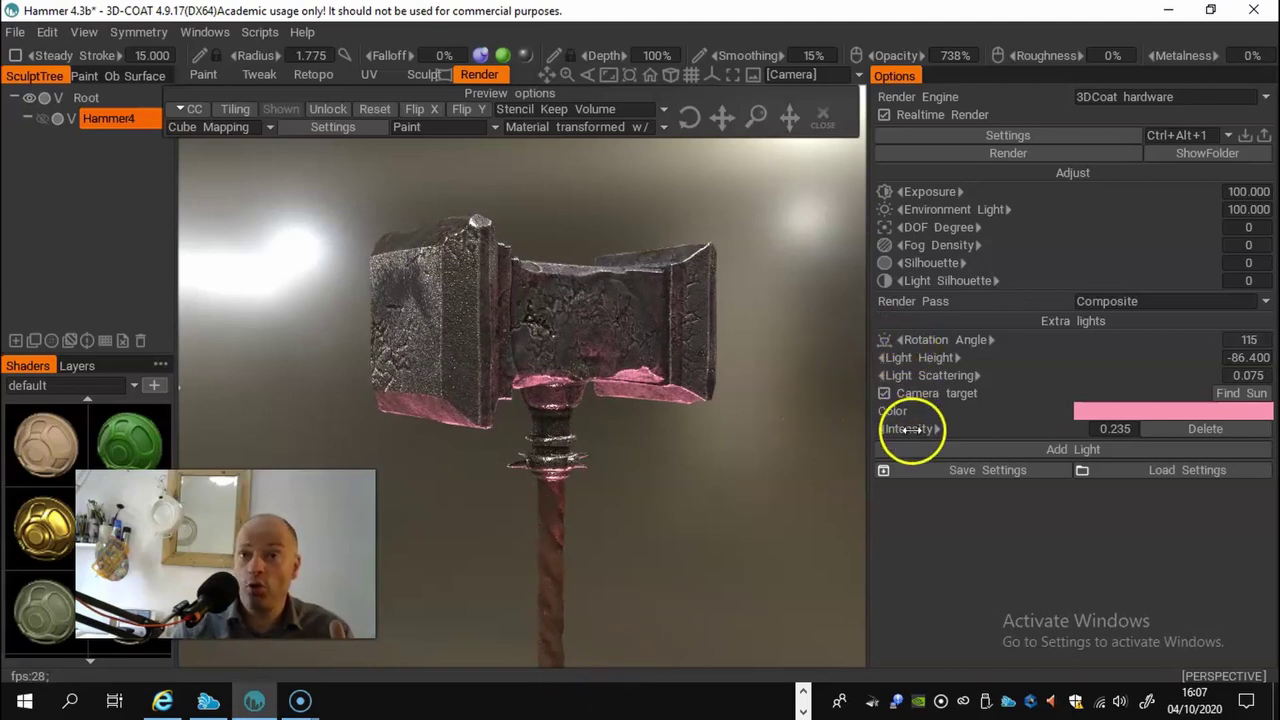
drag(918, 431, 955, 431)
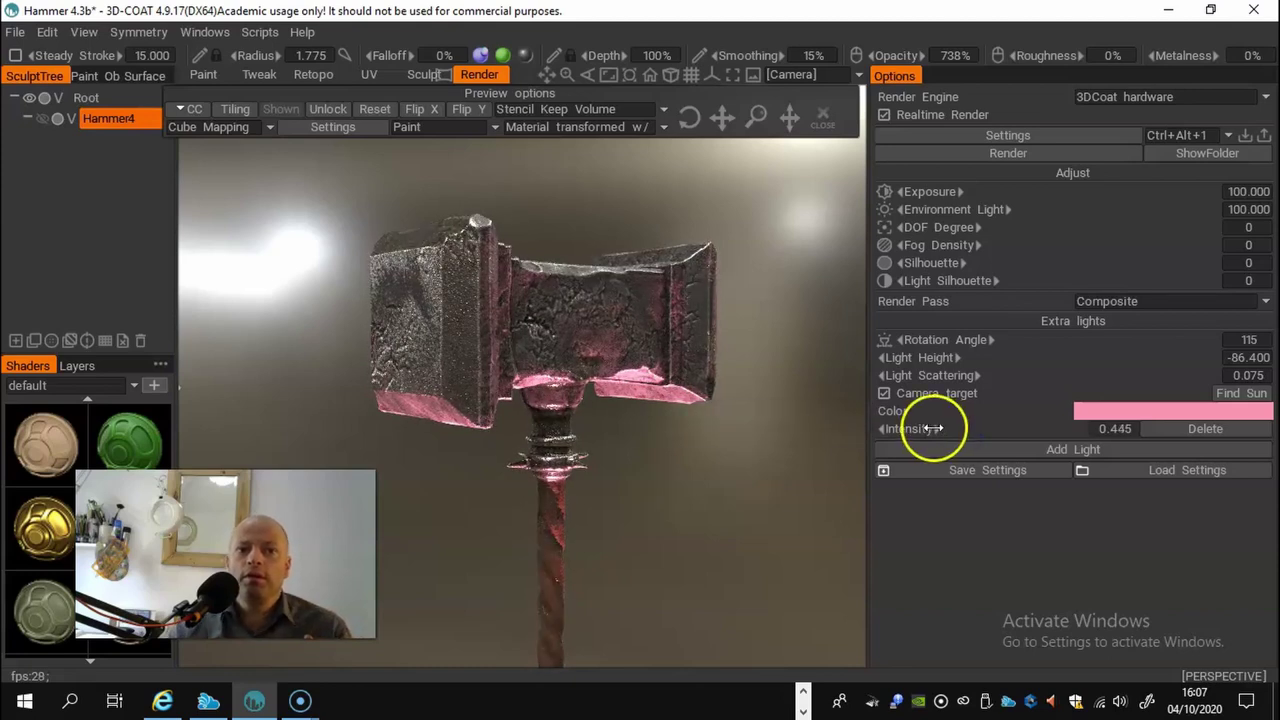
Step: Frame the whole hammer, add a second extra light and color it violet-blue
right_drag(708, 466, 618, 455)
drag(617, 460, 654, 460)
drag(625, 572, 543, 603)
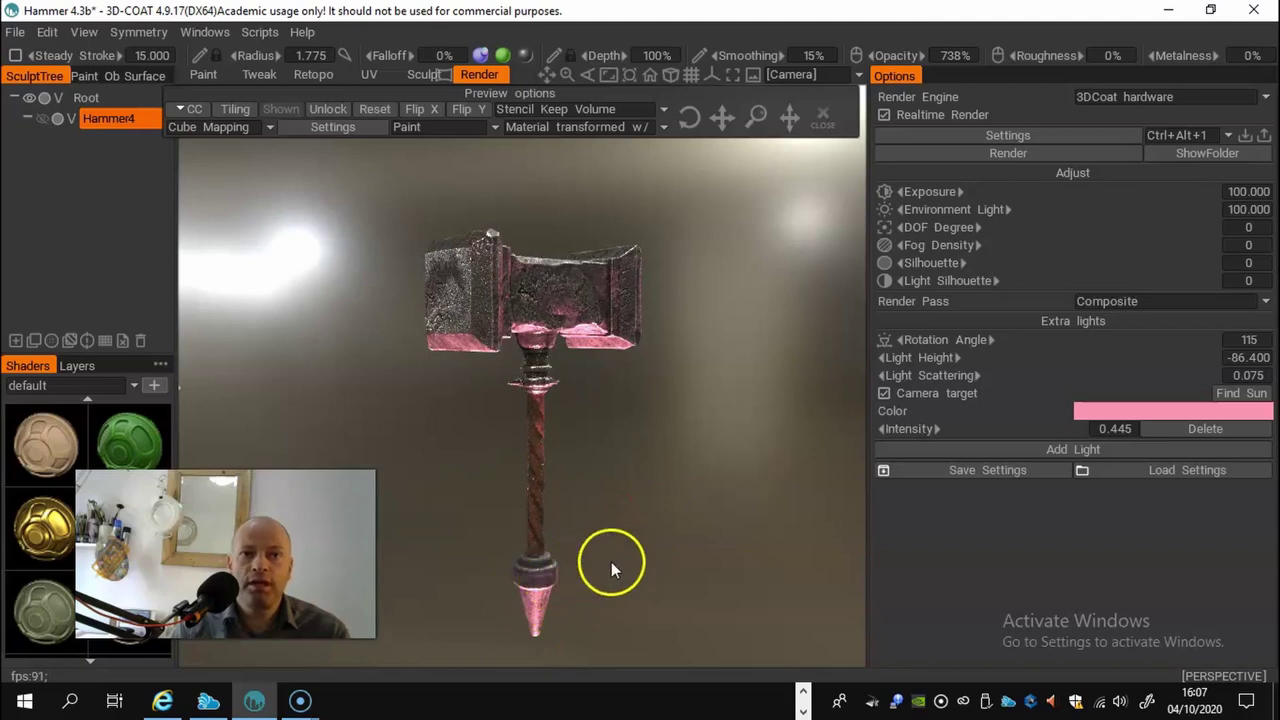
drag(614, 523, 663, 560)
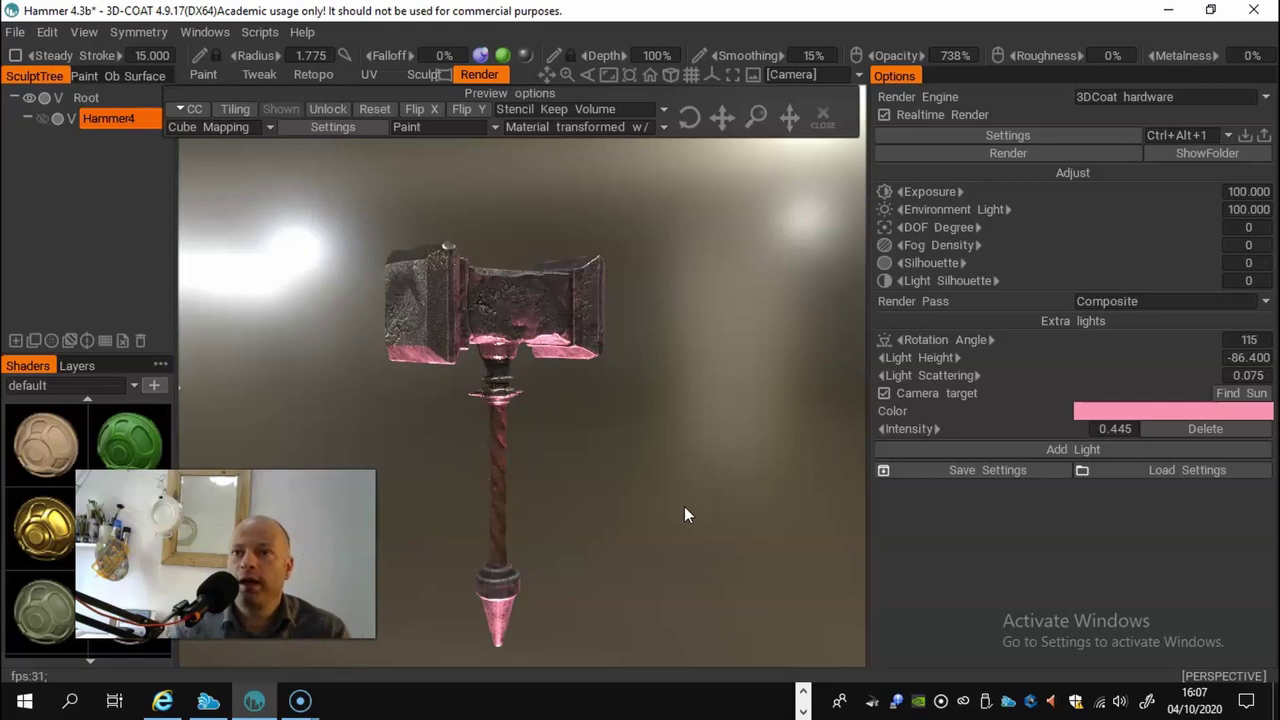
click(1060, 447)
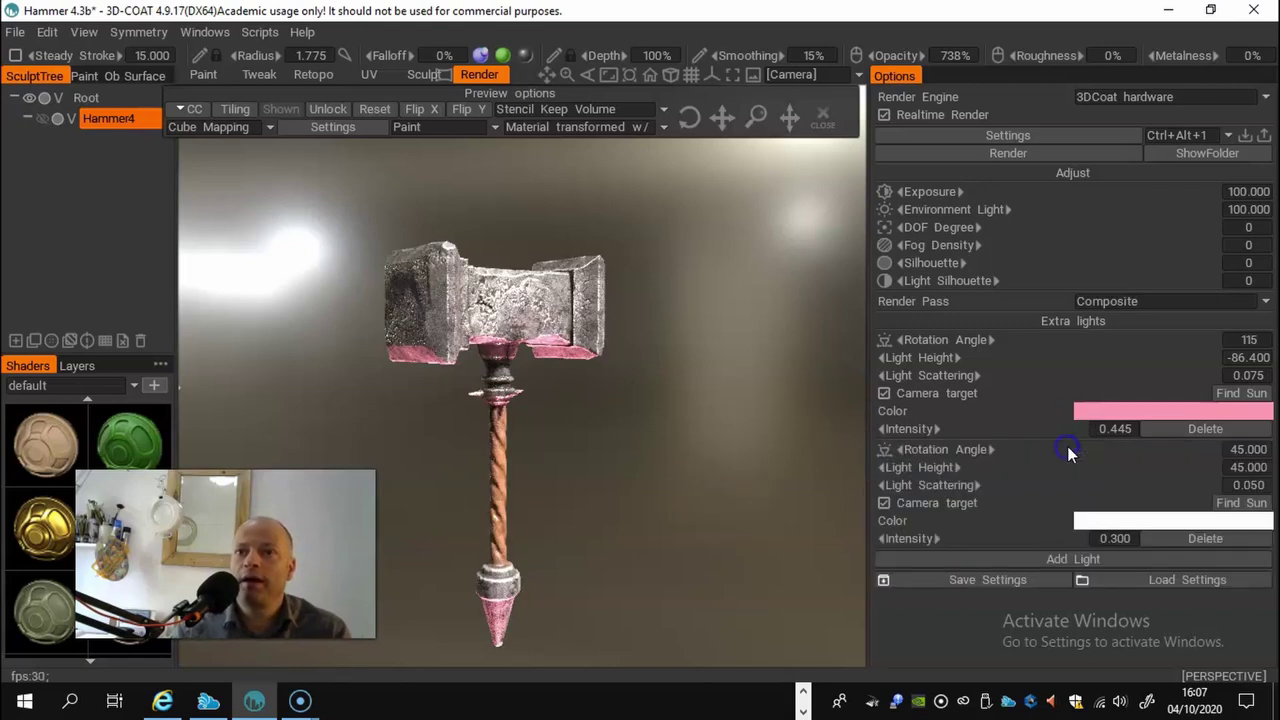
click(1134, 522)
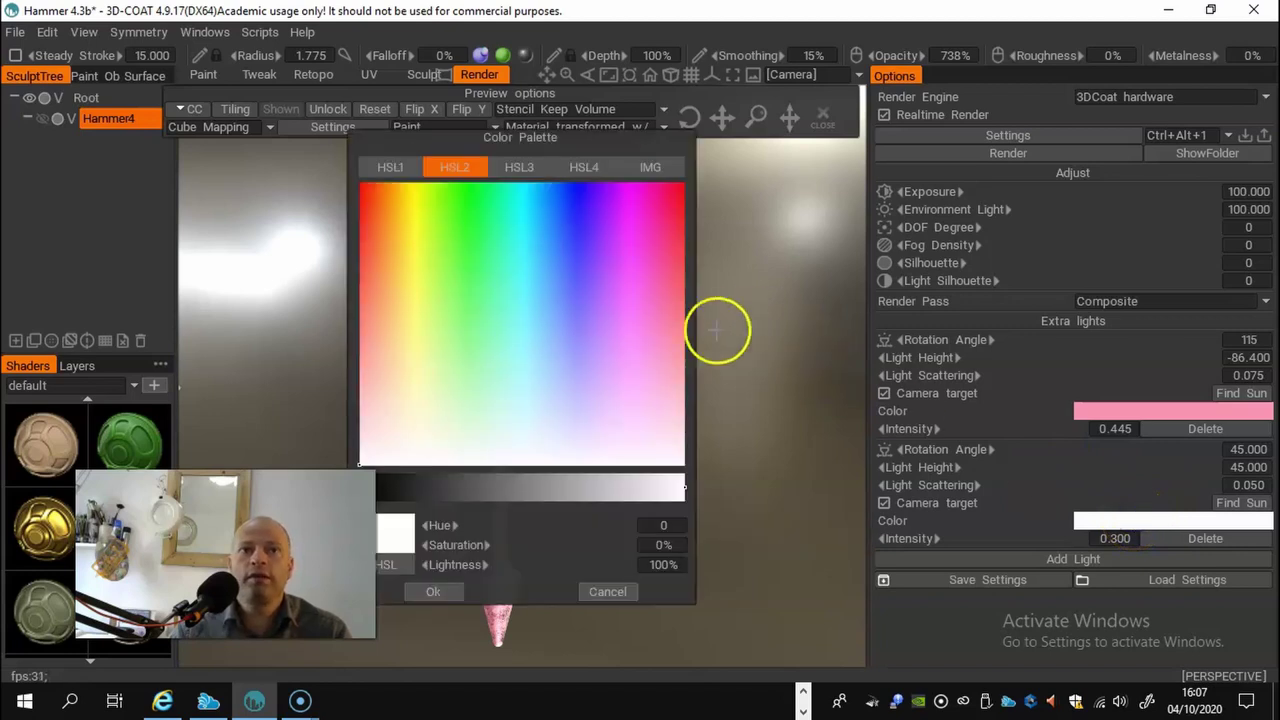
drag(575, 408, 582, 323)
click(436, 592)
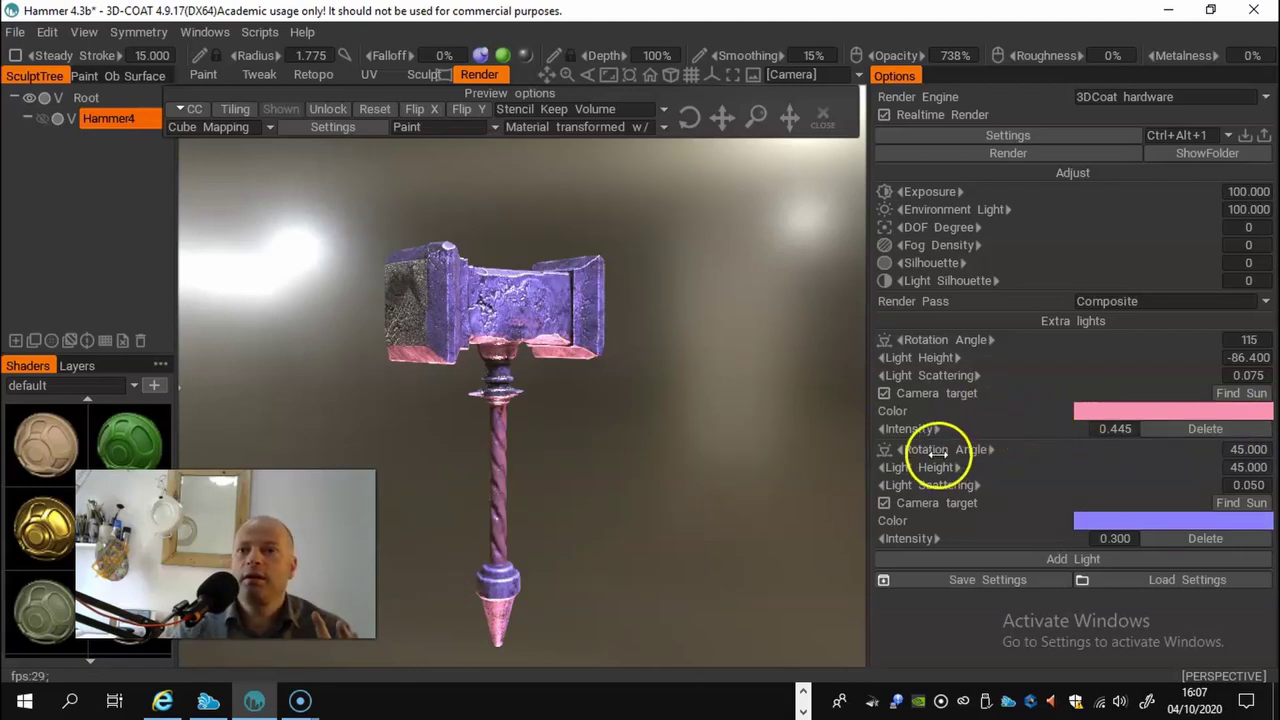
Step: Set the violet-blue light's rotation angle to 142 and its intensity to 0.350
drag(943, 449, 1014, 463)
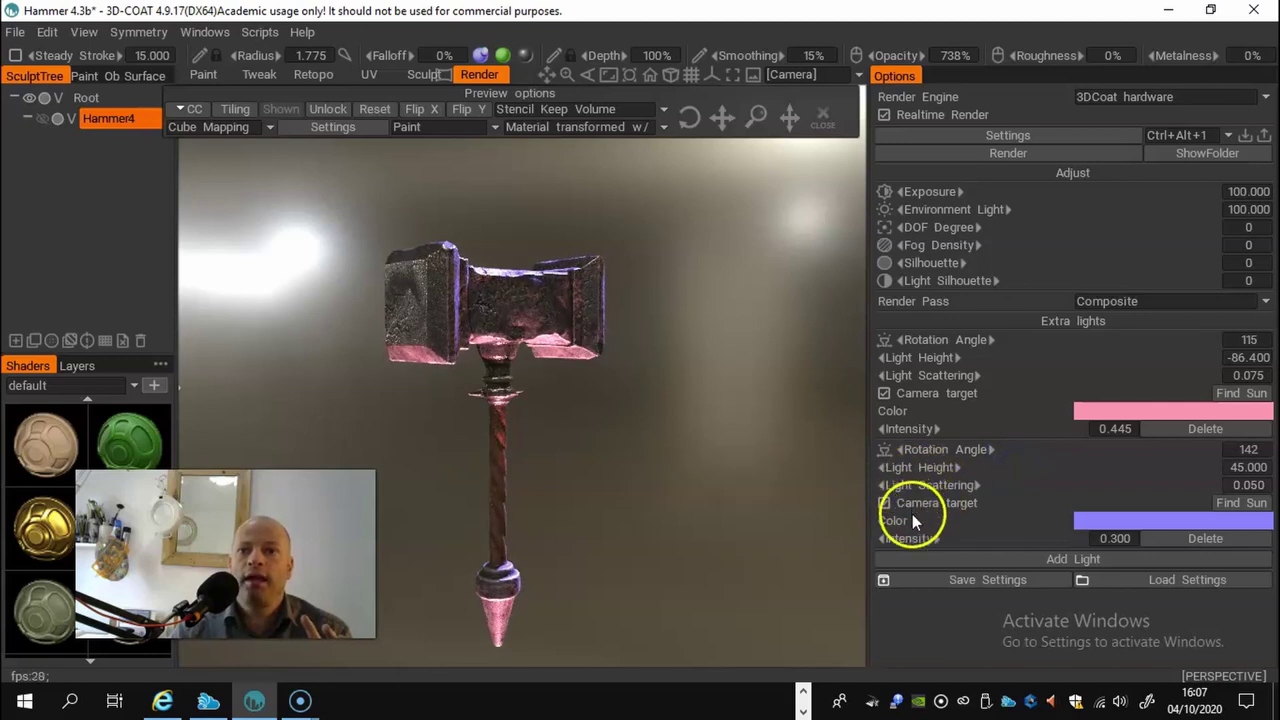
drag(910, 540, 936, 541)
click(729, 357)
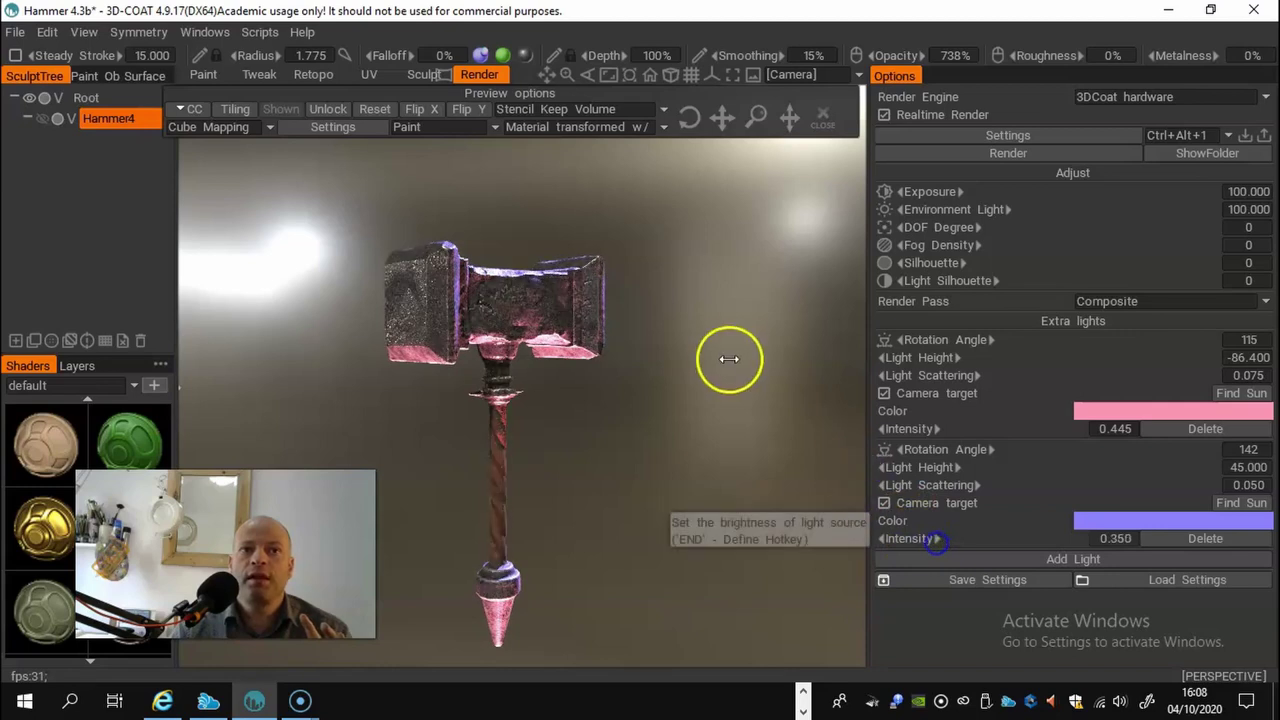
drag(697, 341, 710, 372)
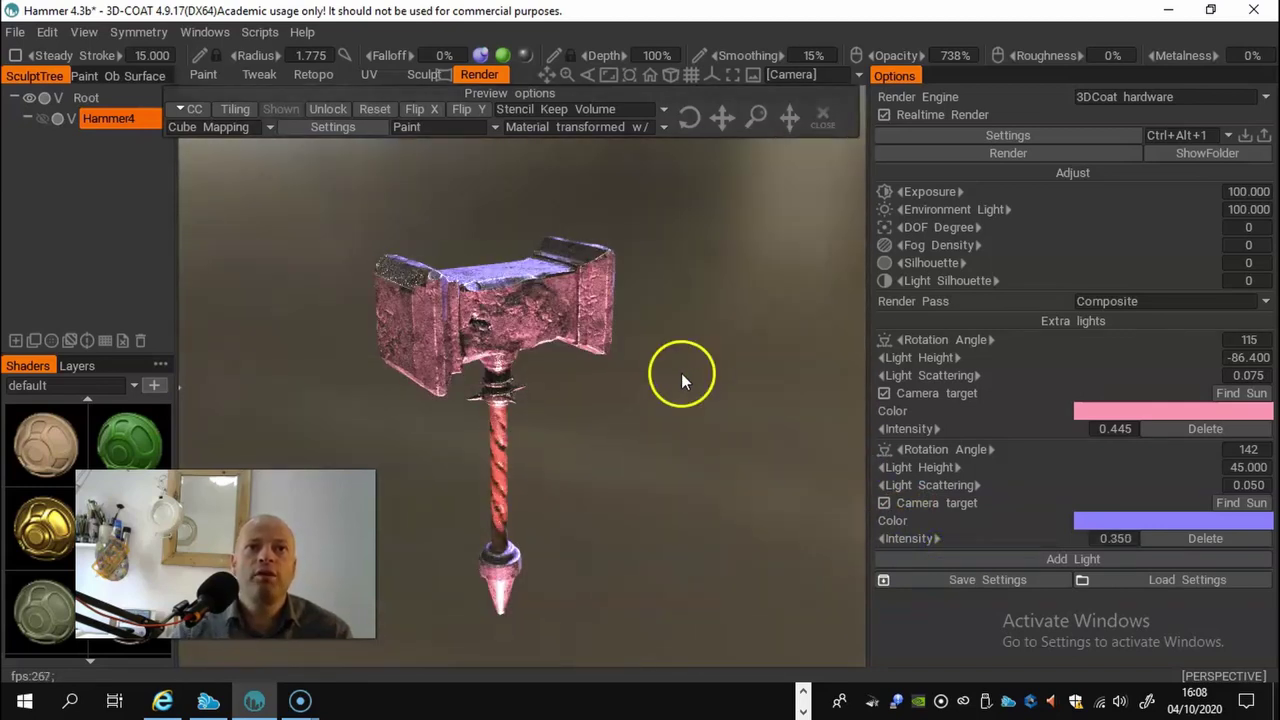
Step: Turn the hammer to a low three-quarter view and frame the whole model, showing the pink underside and violet-blue edges
click(625, 398)
drag(633, 399, 646, 322)
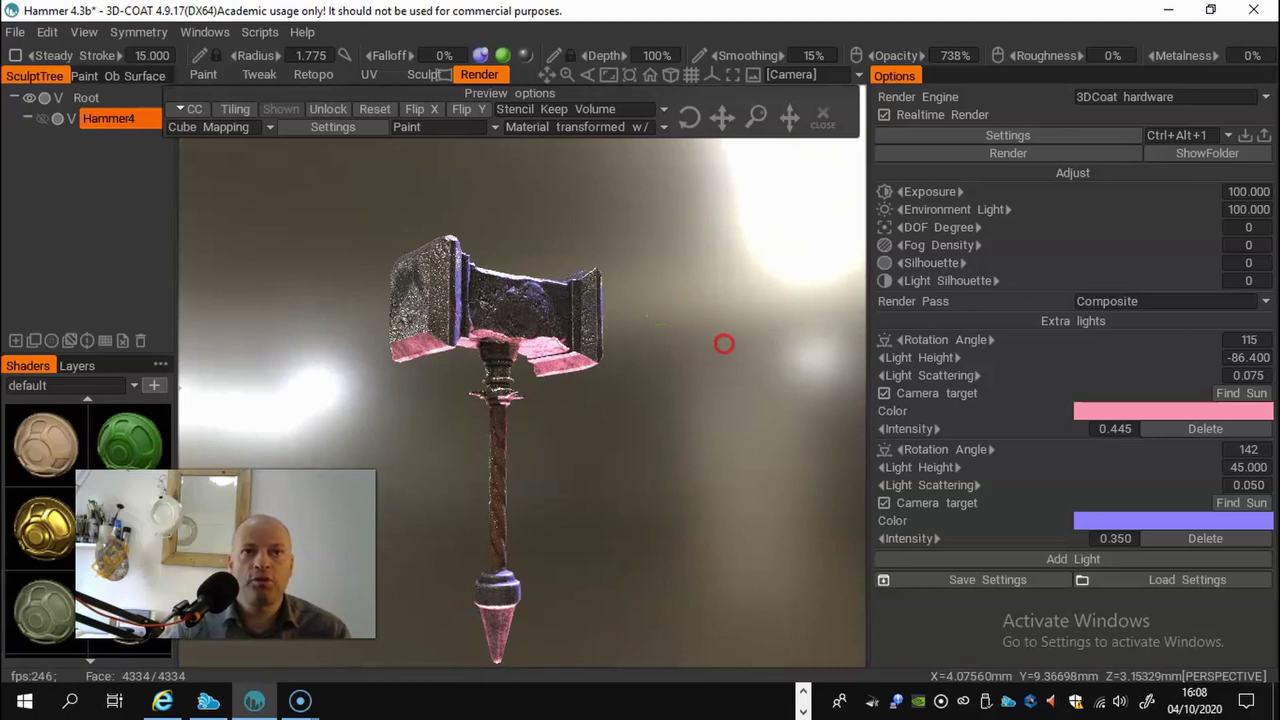
mouse_move(700, 309)
mouse_down()
mouse_move(737, 314)
mouse_move(714, 317)
mouse_up()
right_drag(716, 327, 700, 310)
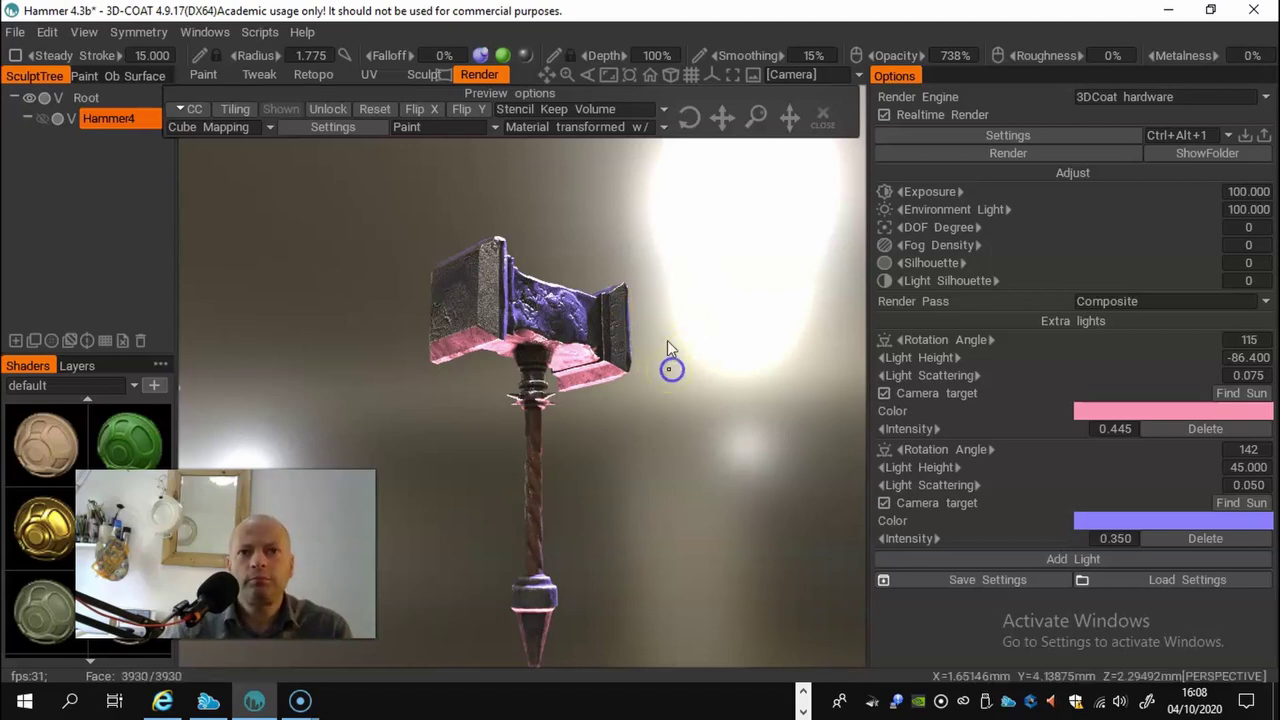
drag(674, 257, 673, 315)
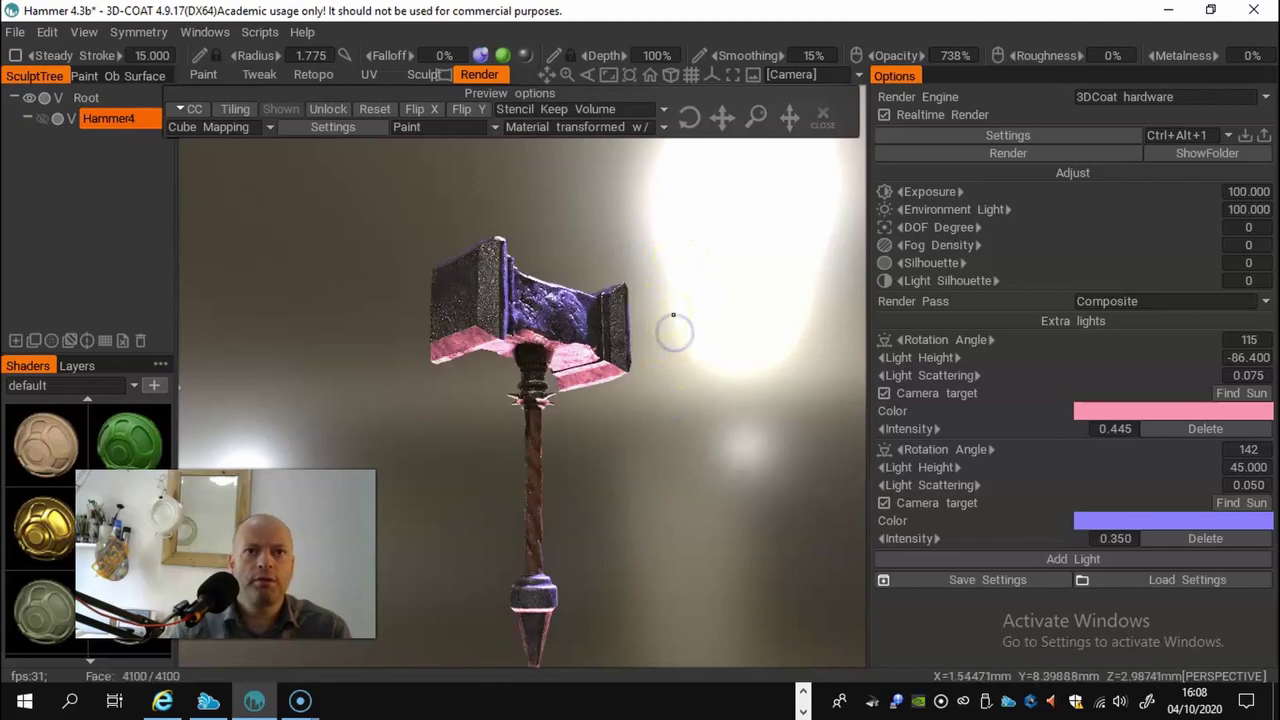
mouse_move(646, 483)
mouse_down()
mouse_move(712, 425)
mouse_move(692, 430)
mouse_move(631, 556)
mouse_move(634, 513)
mouse_move(653, 503)
mouse_up()
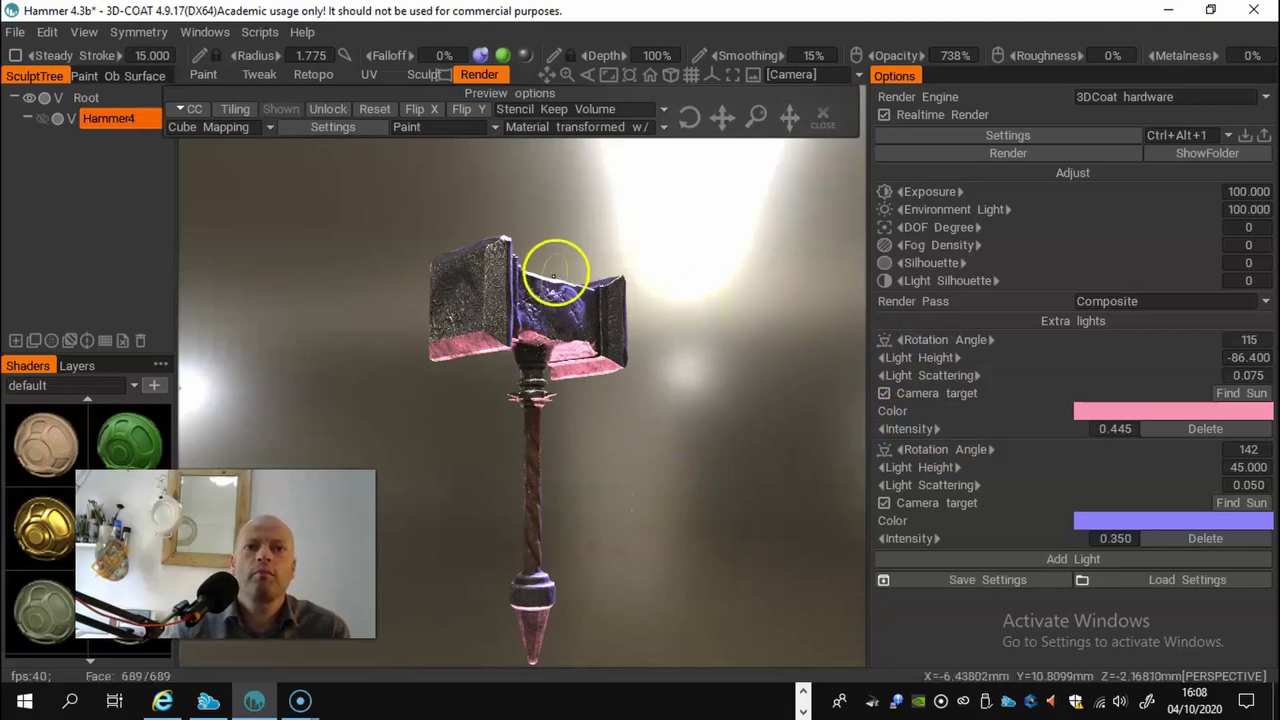
mouse_move(700, 331)
right_down()
mouse_move(865, 351)
mouse_move(663, 320)
right_up()
middle_drag(663, 320, 671, 298)
drag(672, 313, 676, 340)
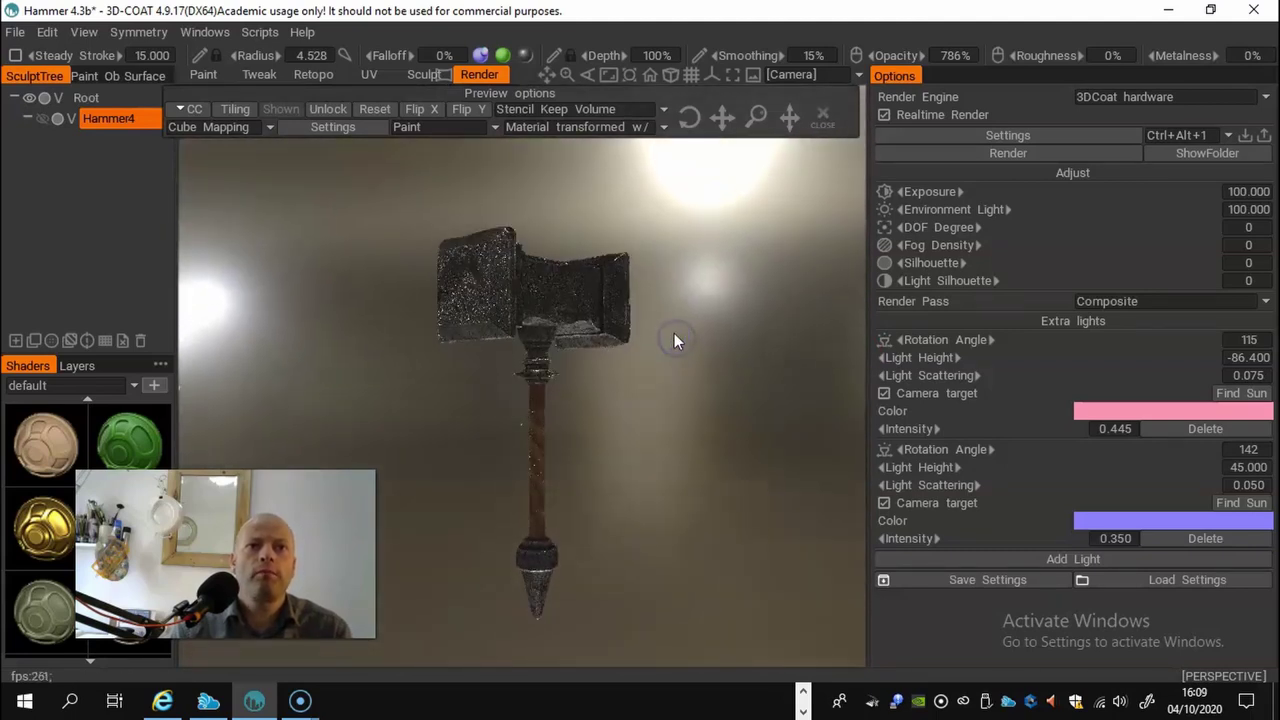
click(658, 338)
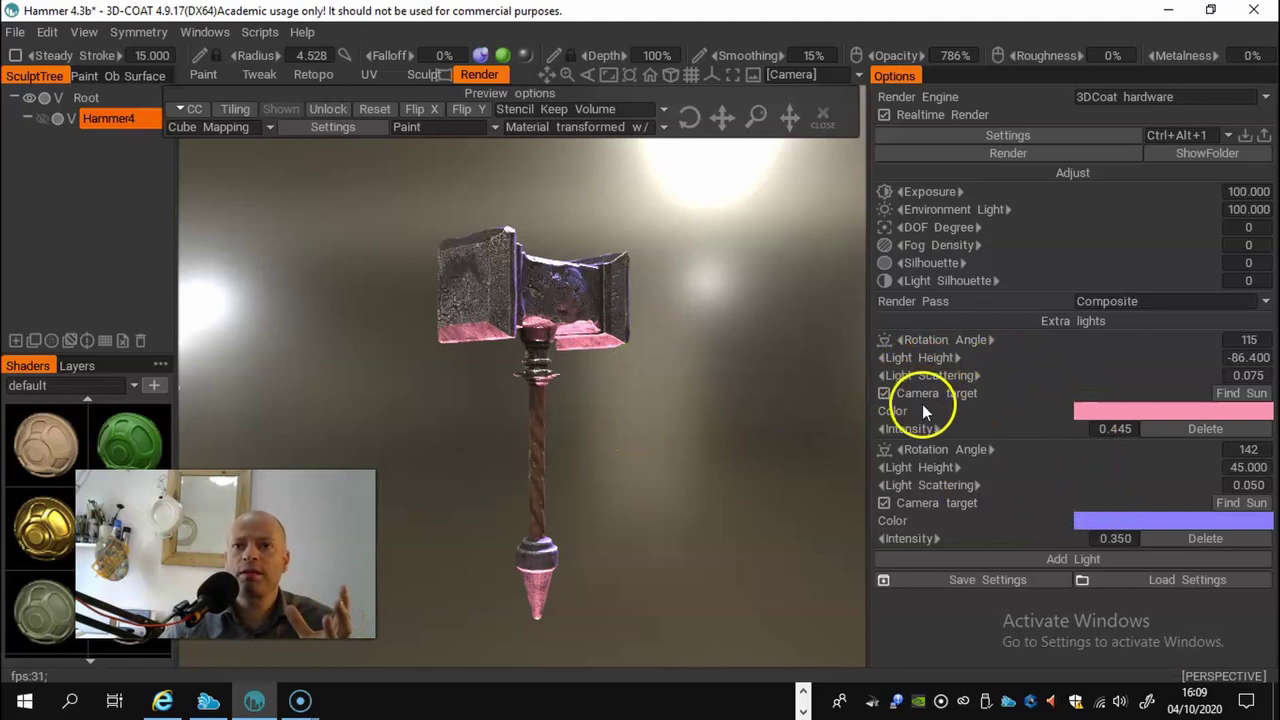
Step: Set the pink light's intensity to 0.345 and the violet-blue light's intensity to 0.730
drag(906, 428, 890, 428)
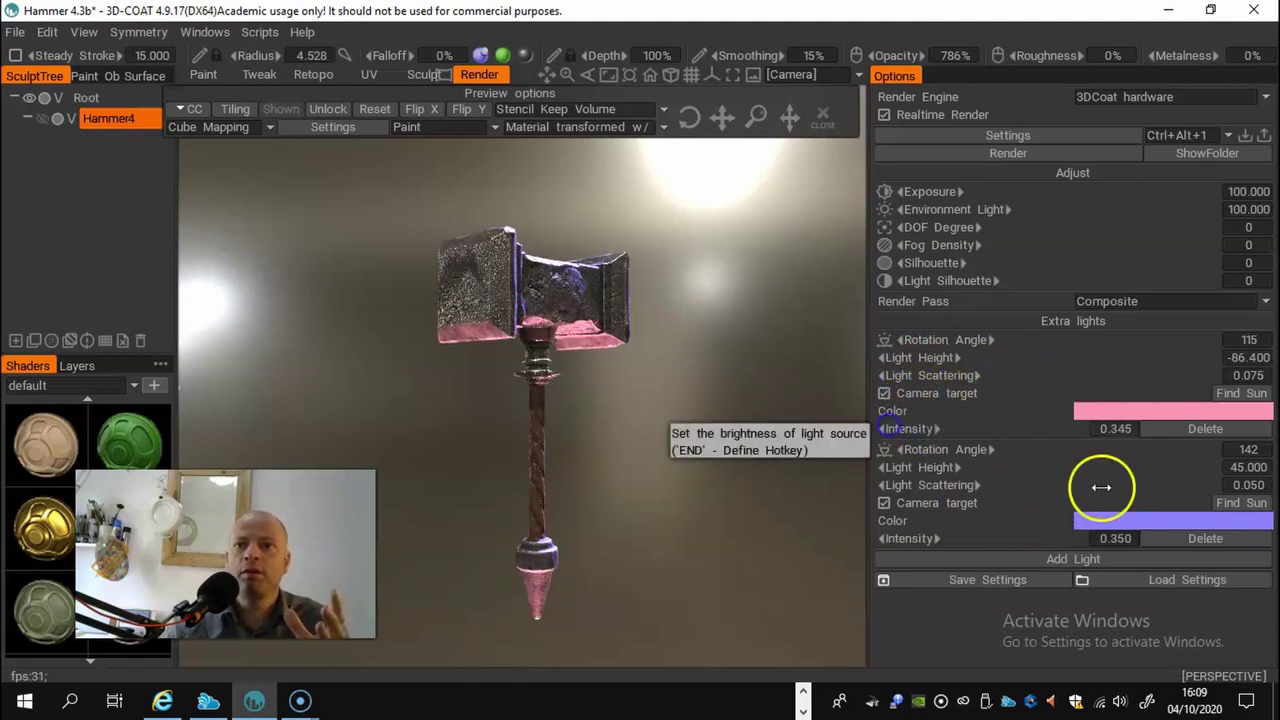
drag(906, 538, 990, 540)
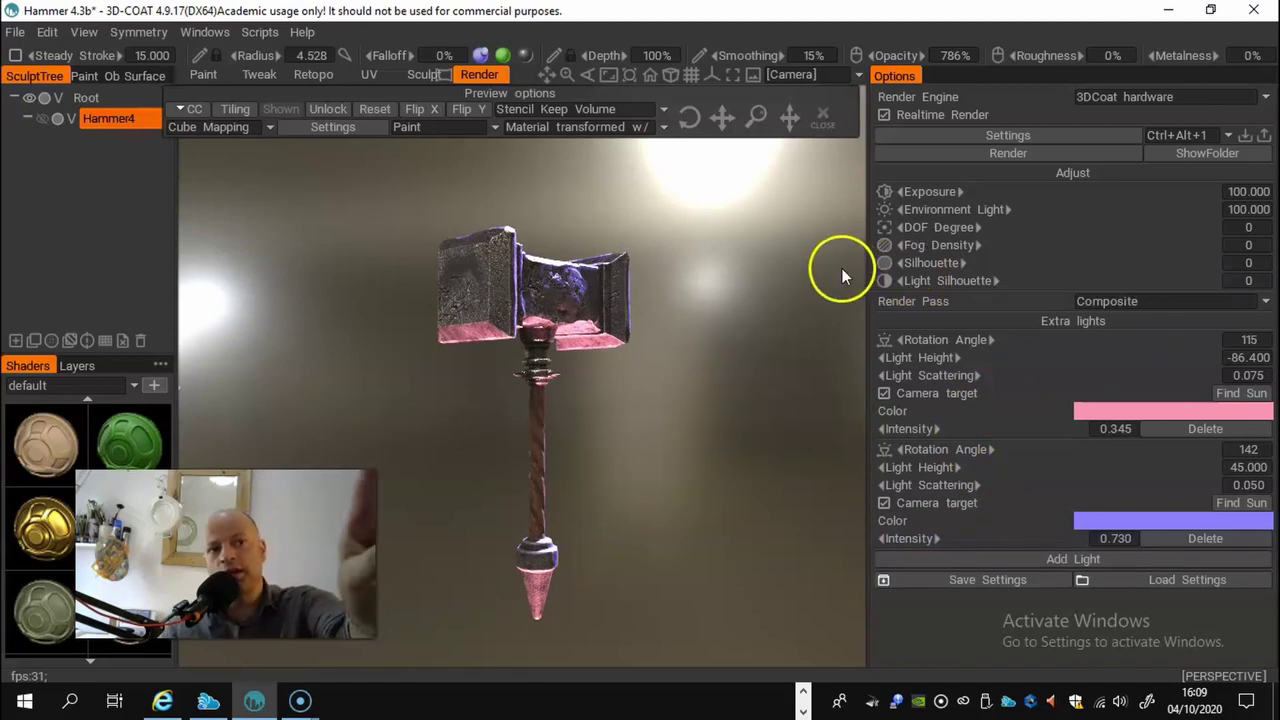
click(650, 358)
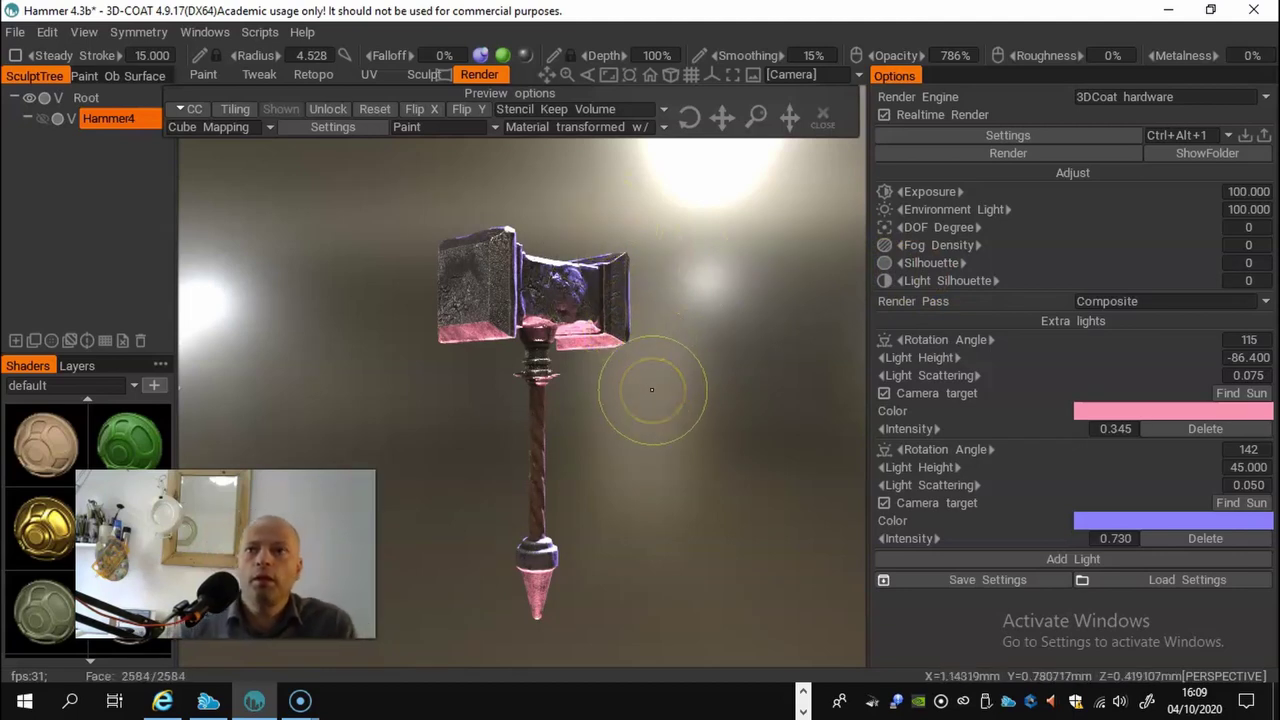
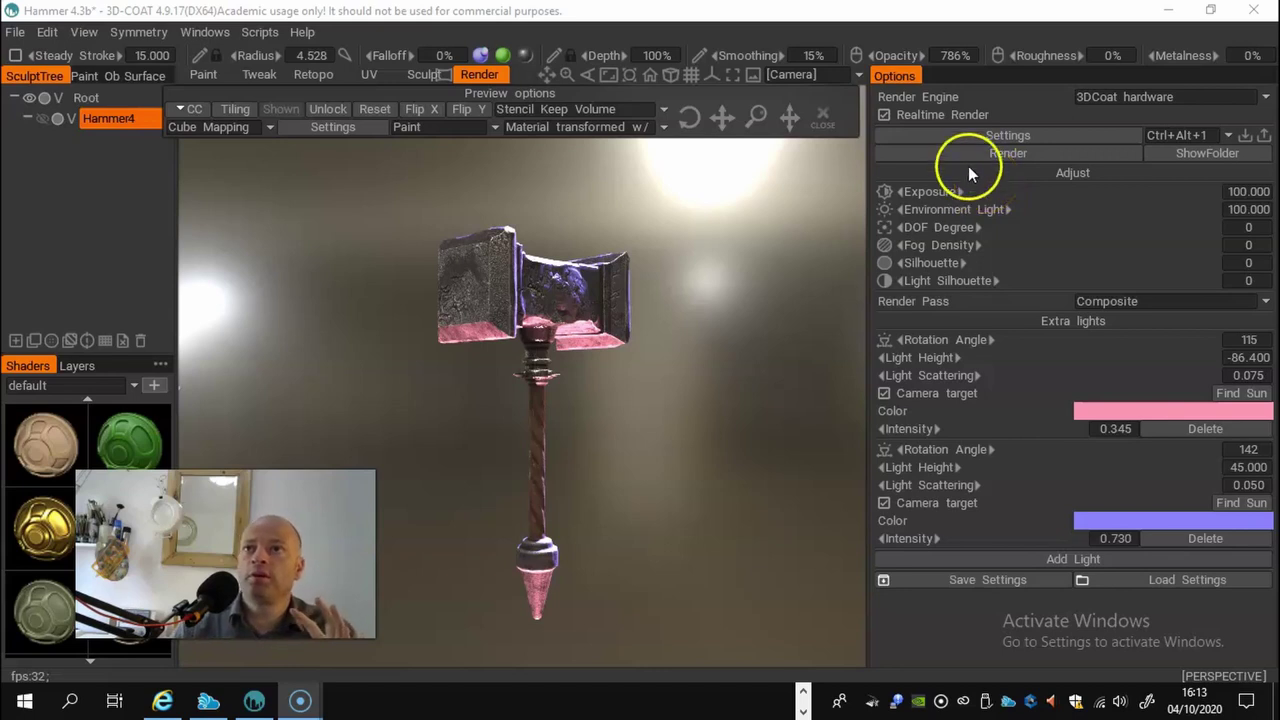
Step: Check the render settings, keep the 1360 x 705 size, and render the hammer to a PNG file named Hammer2
click(1015, 135)
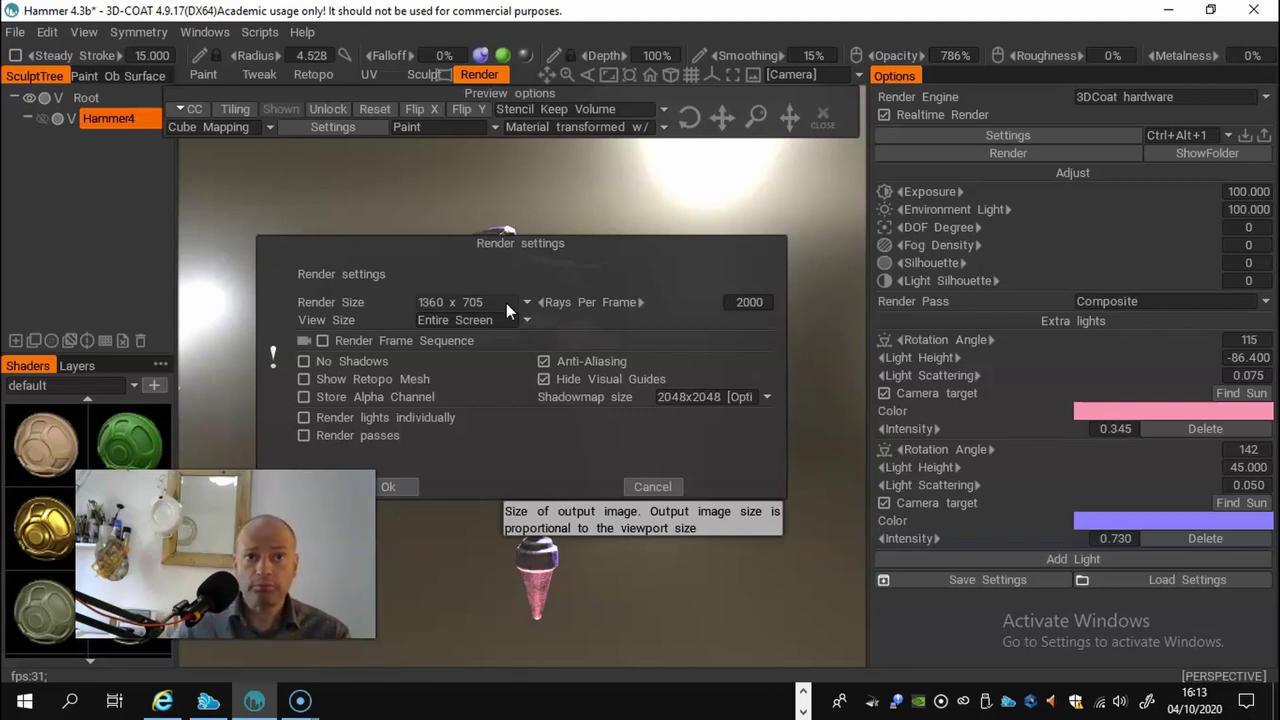
click(482, 229)
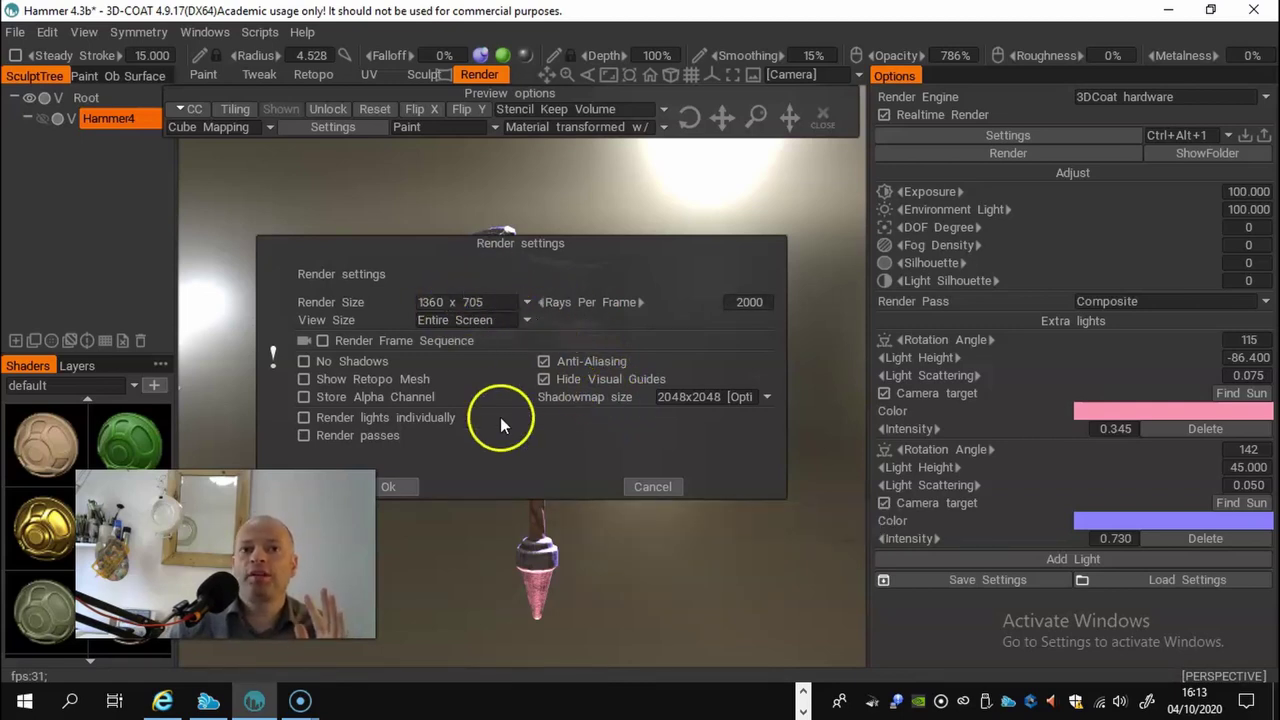
click(392, 487)
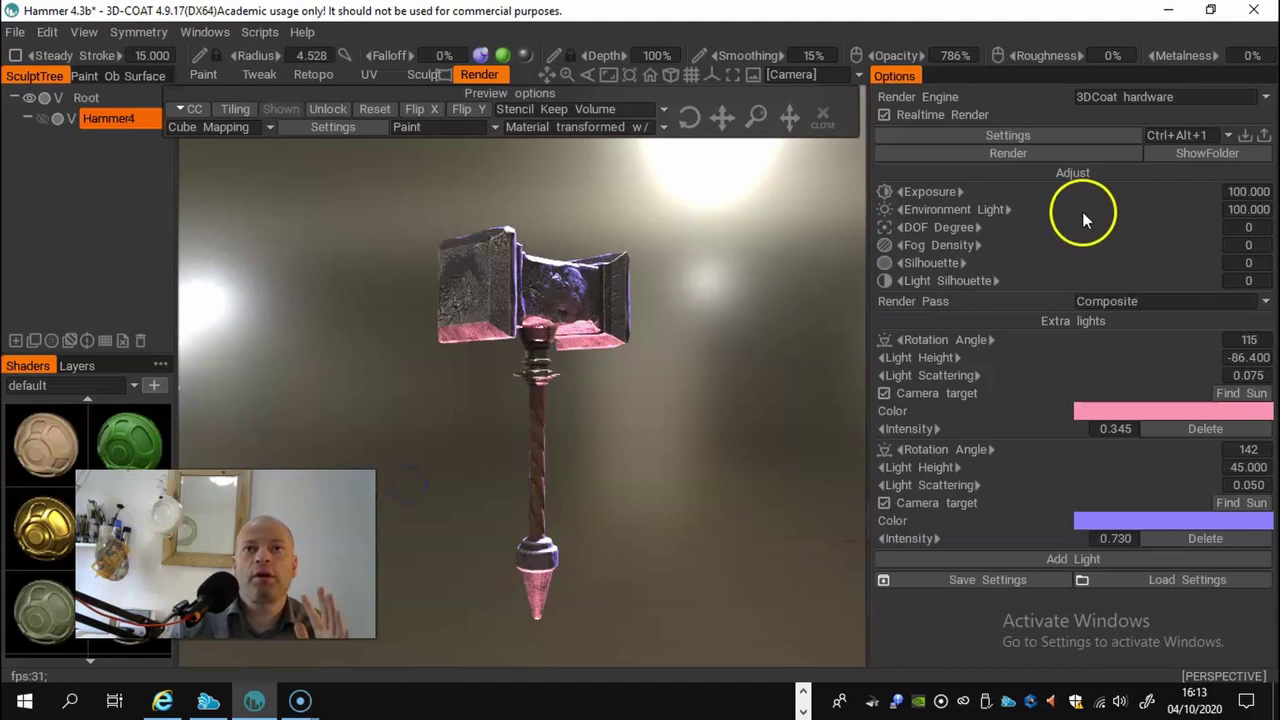
click(1000, 153)
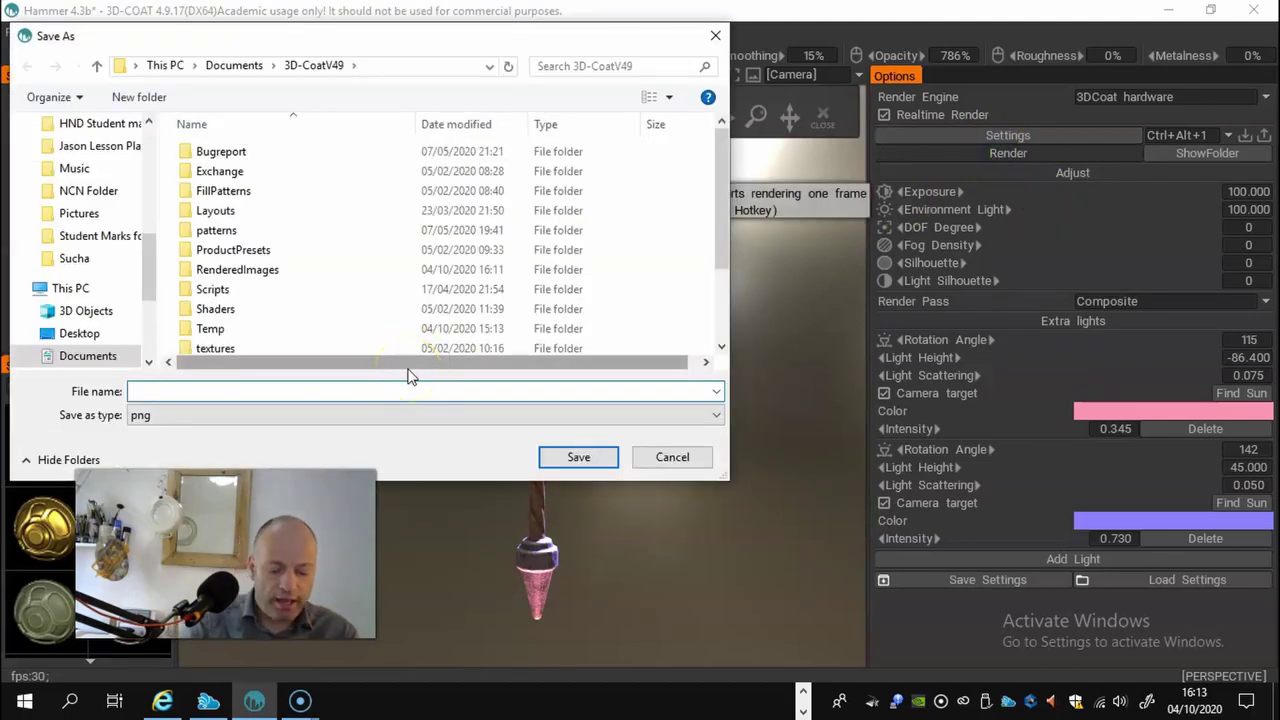
text(Hammer2)
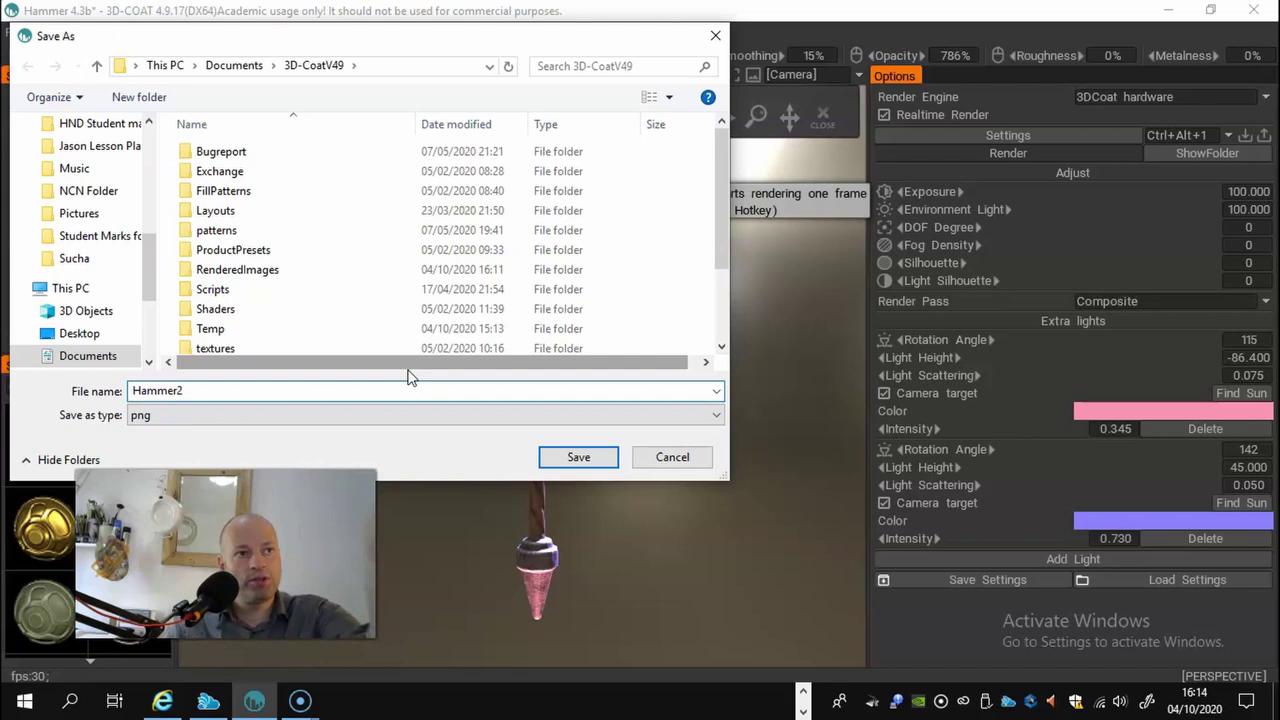
click(255, 376)
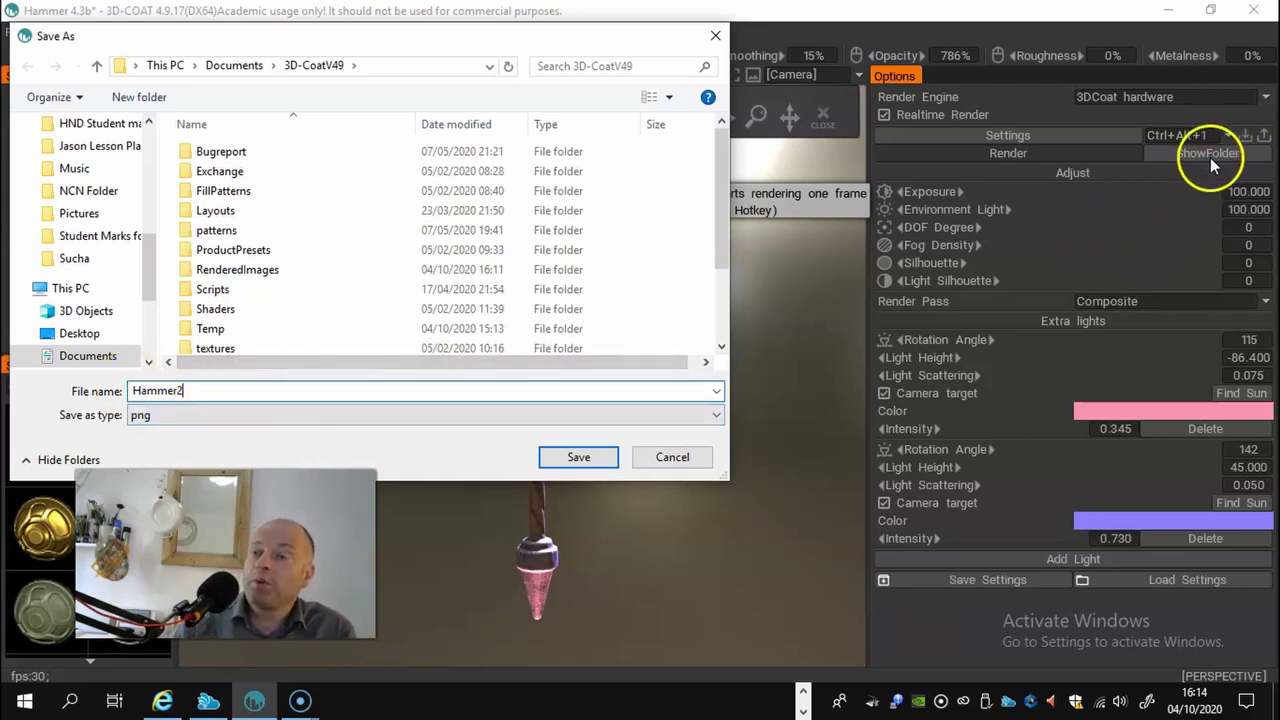
click(574, 456)
click(576, 436)
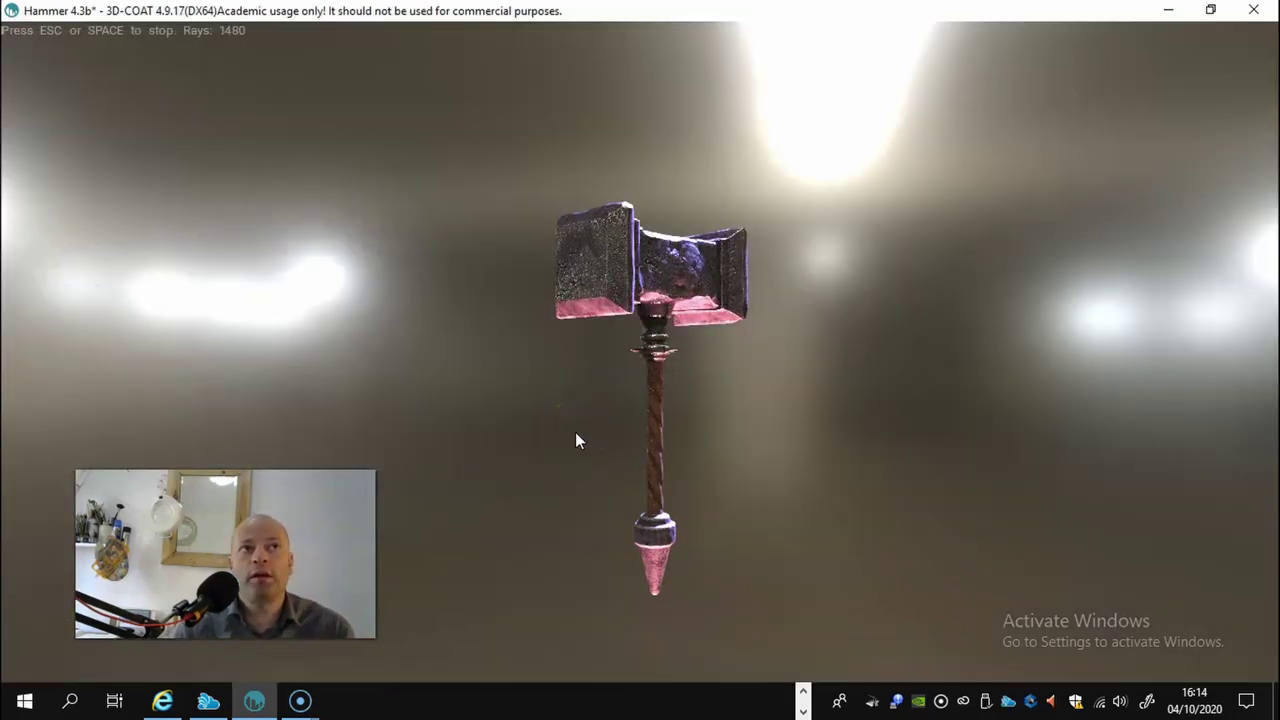
key(Escape)
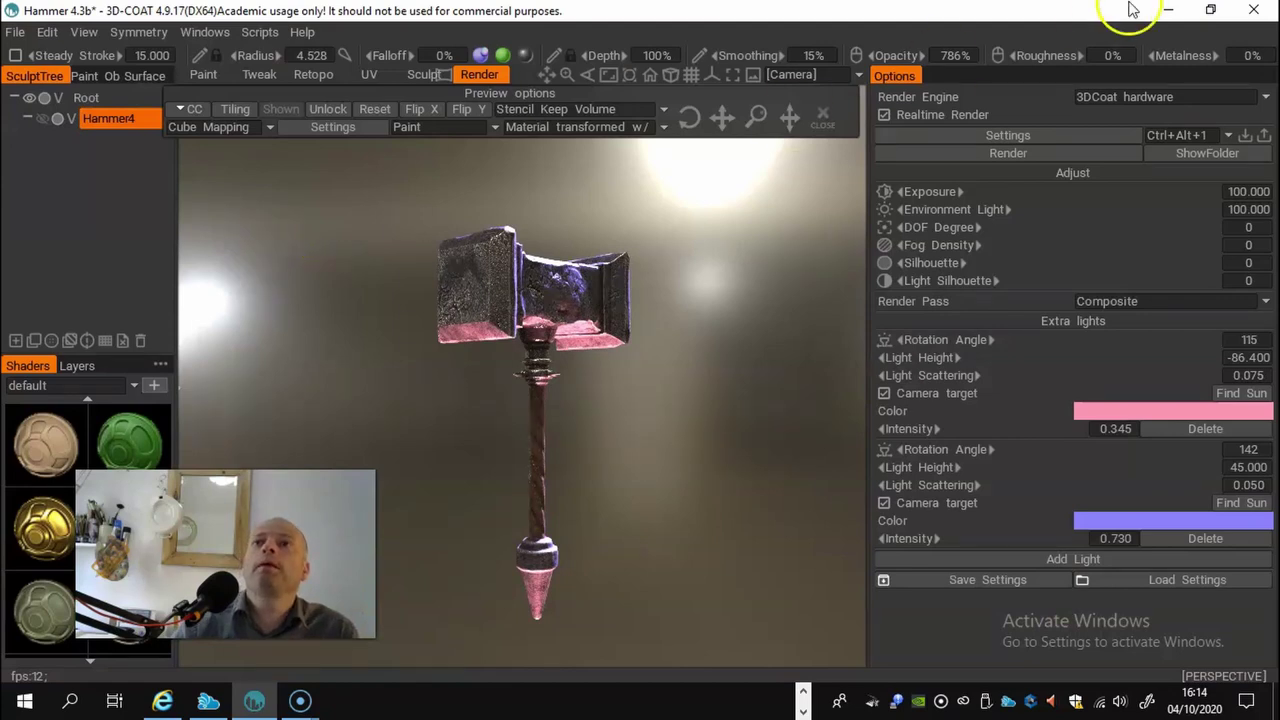
Step: Open the render output folder, inspect the Hammer2 image in Photos, and close both the image and the folder
click(1178, 150)
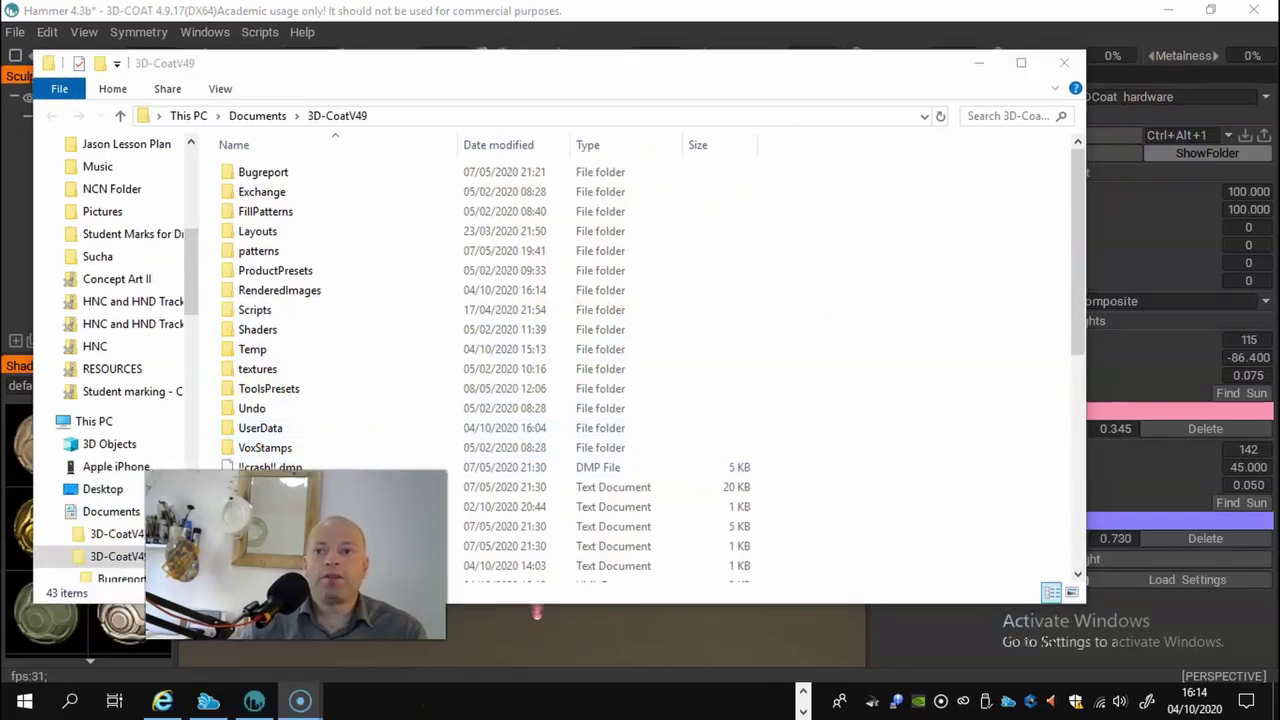
scroll(390, 431, down, 4)
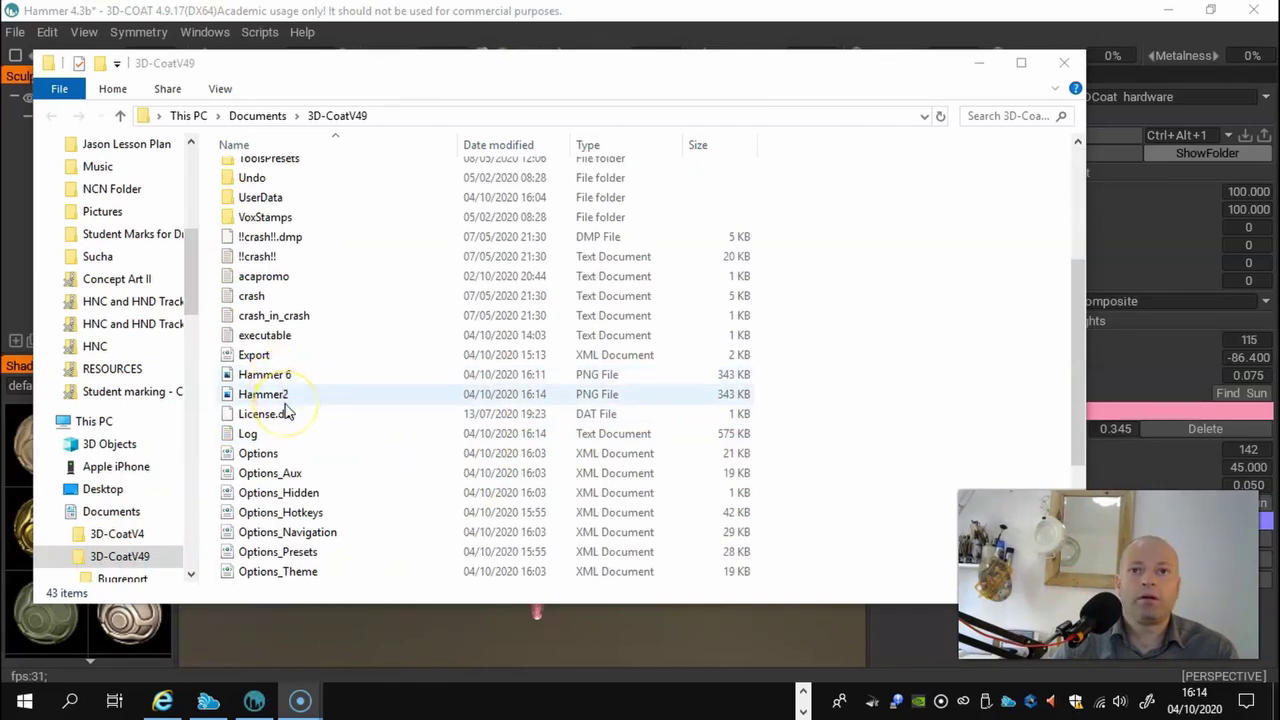
click(266, 397)
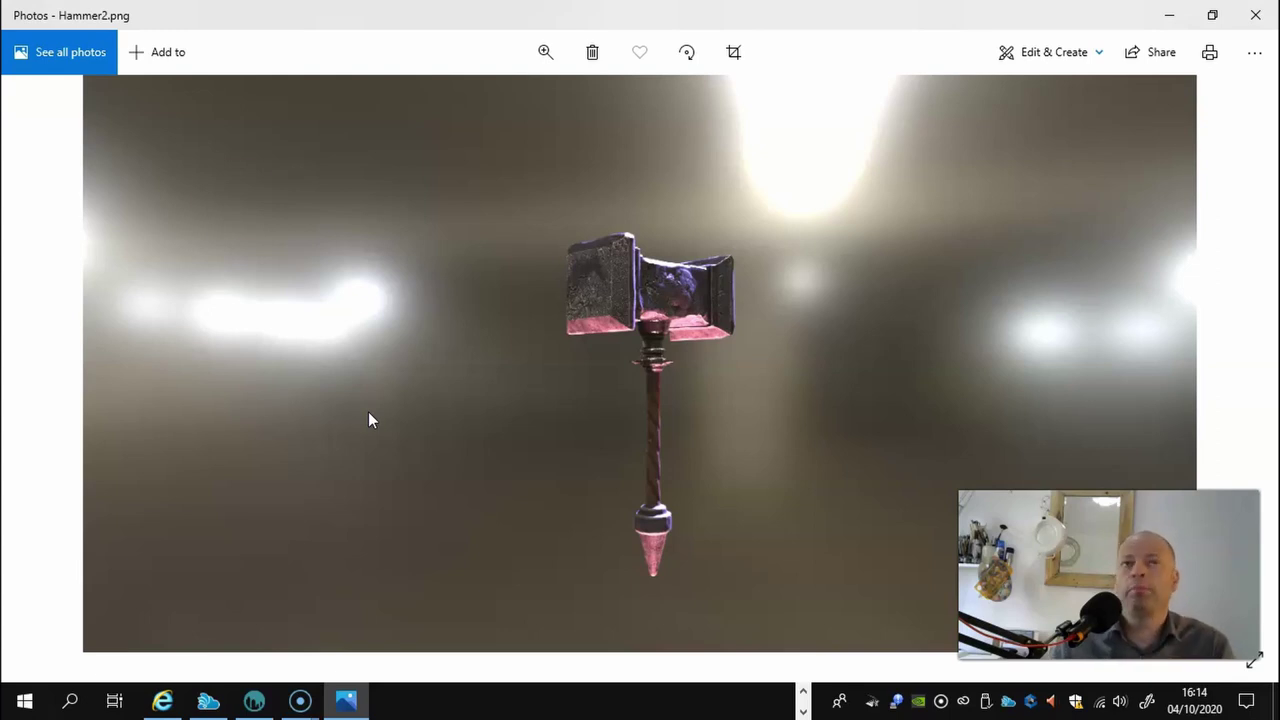
click(545, 53)
mouse_move(462, 116)
mouse_down()
mouse_move(649, 118)
mouse_move(451, 109)
mouse_up()
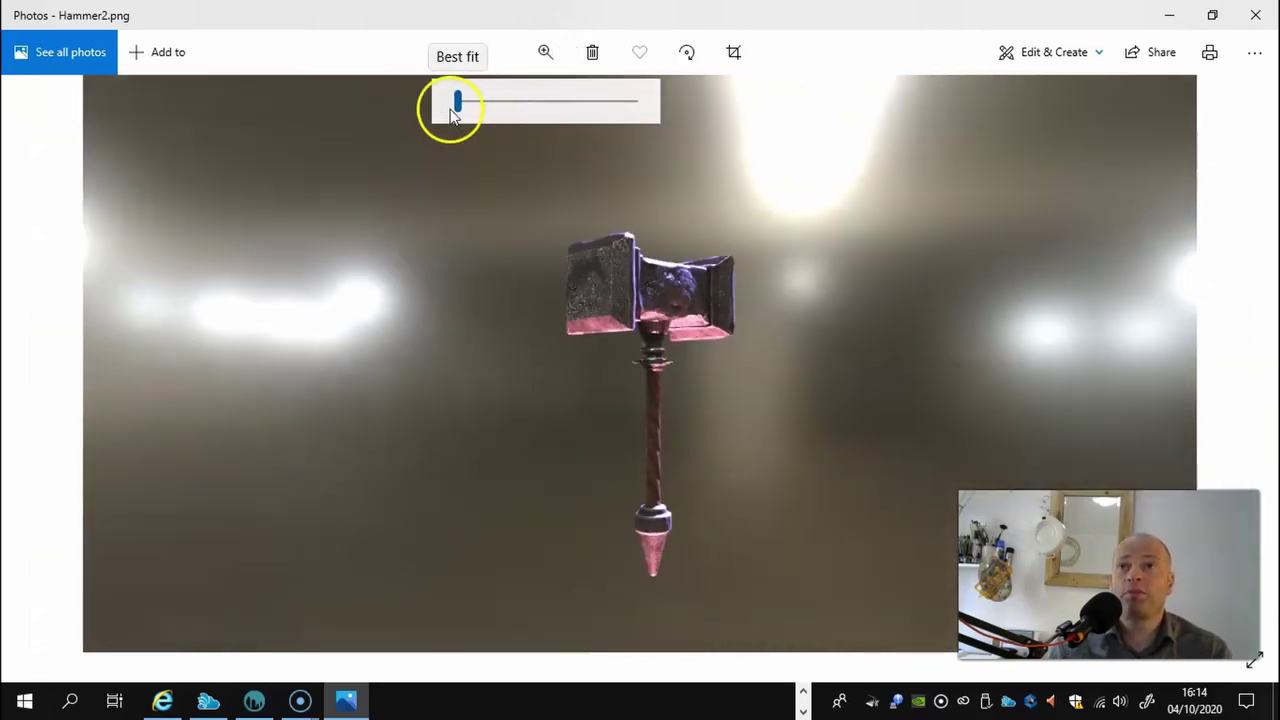
click(1254, 18)
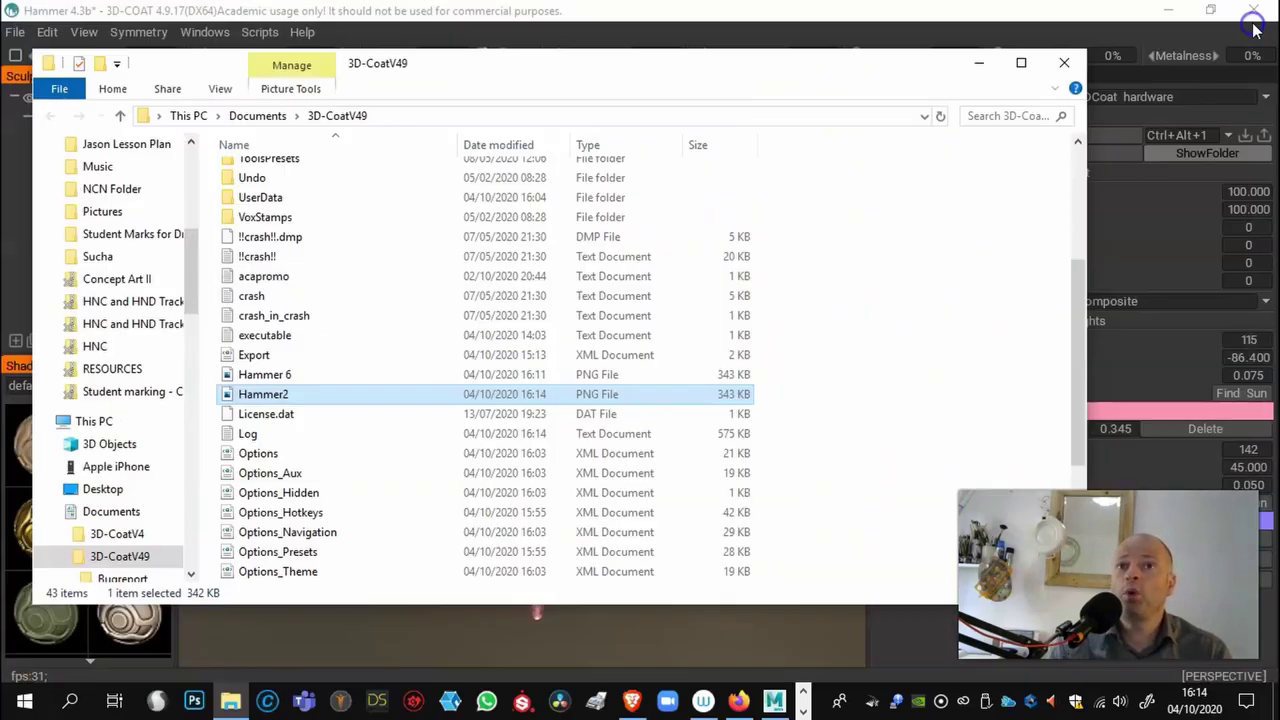
click(1063, 60)
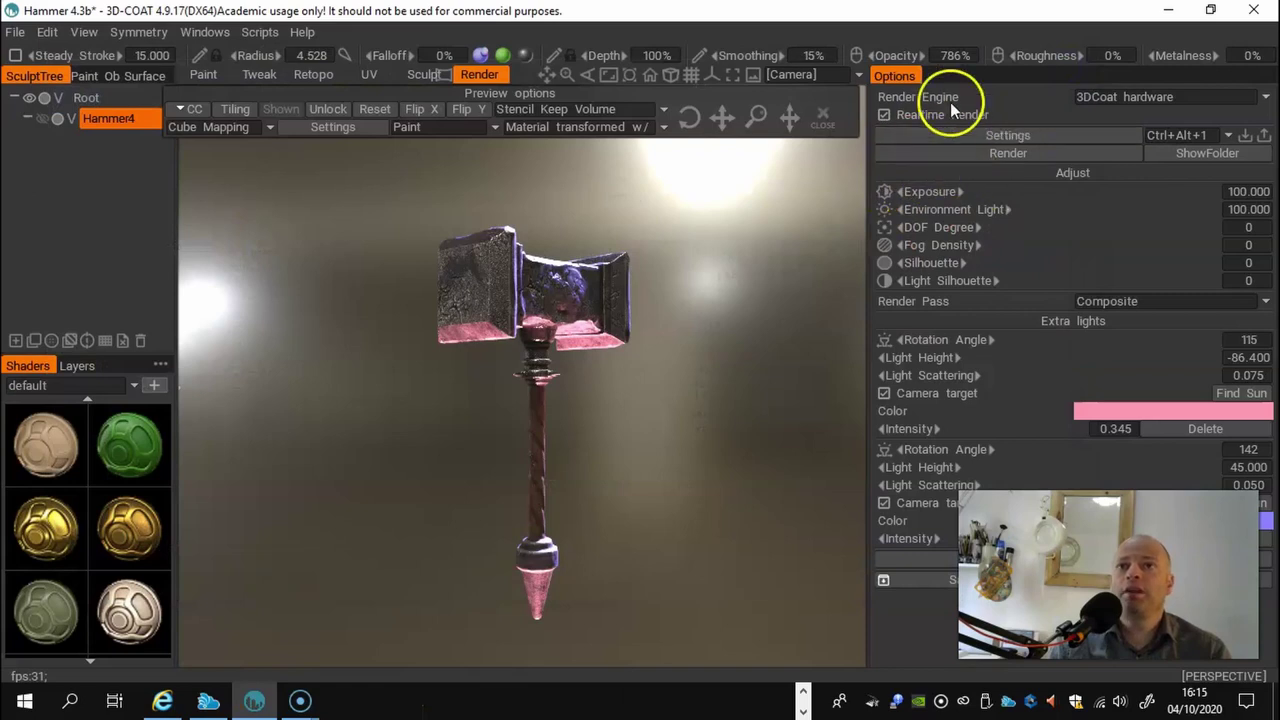
Step: Set the render size to 2720 x 1410 in the render settings
click(1007, 135)
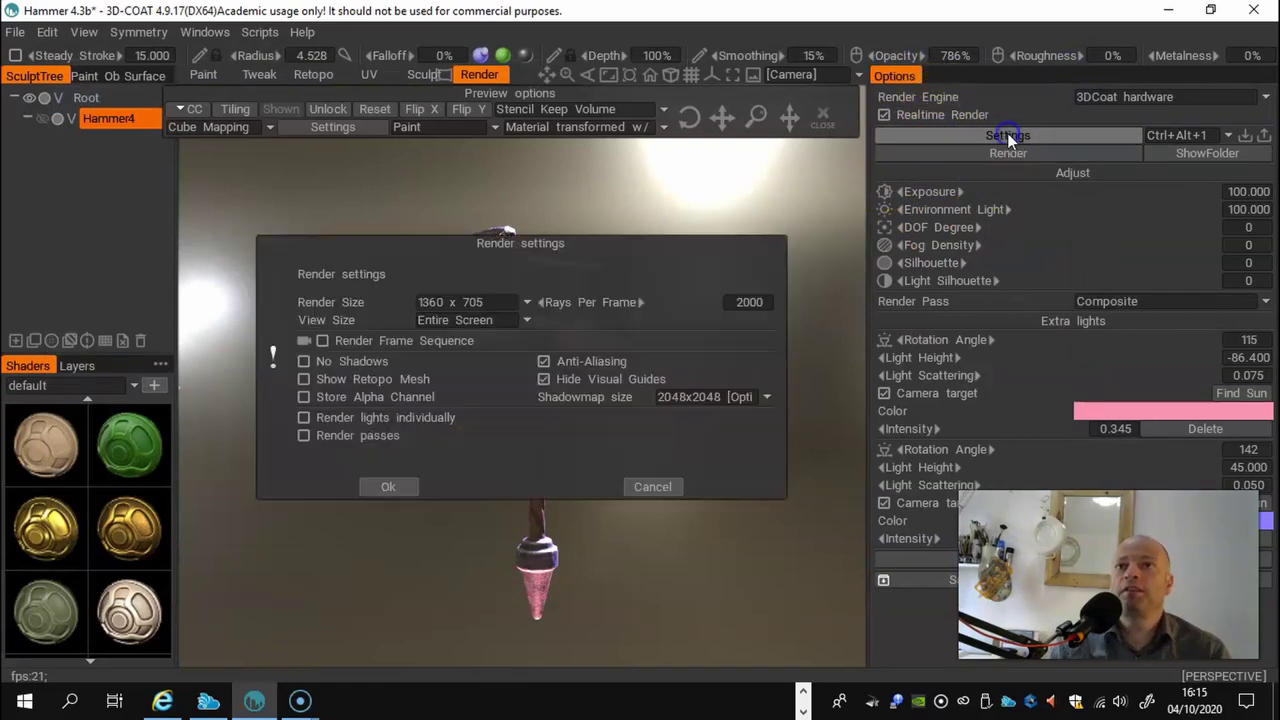
click(523, 305)
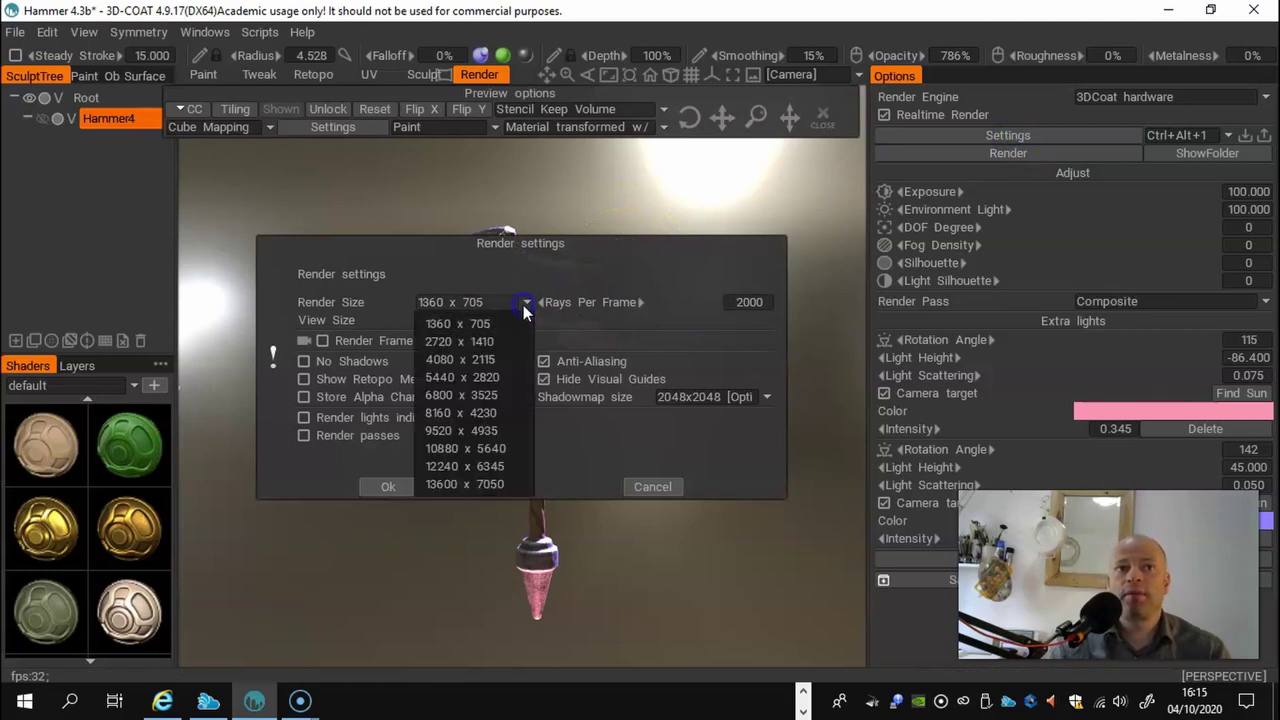
click(472, 344)
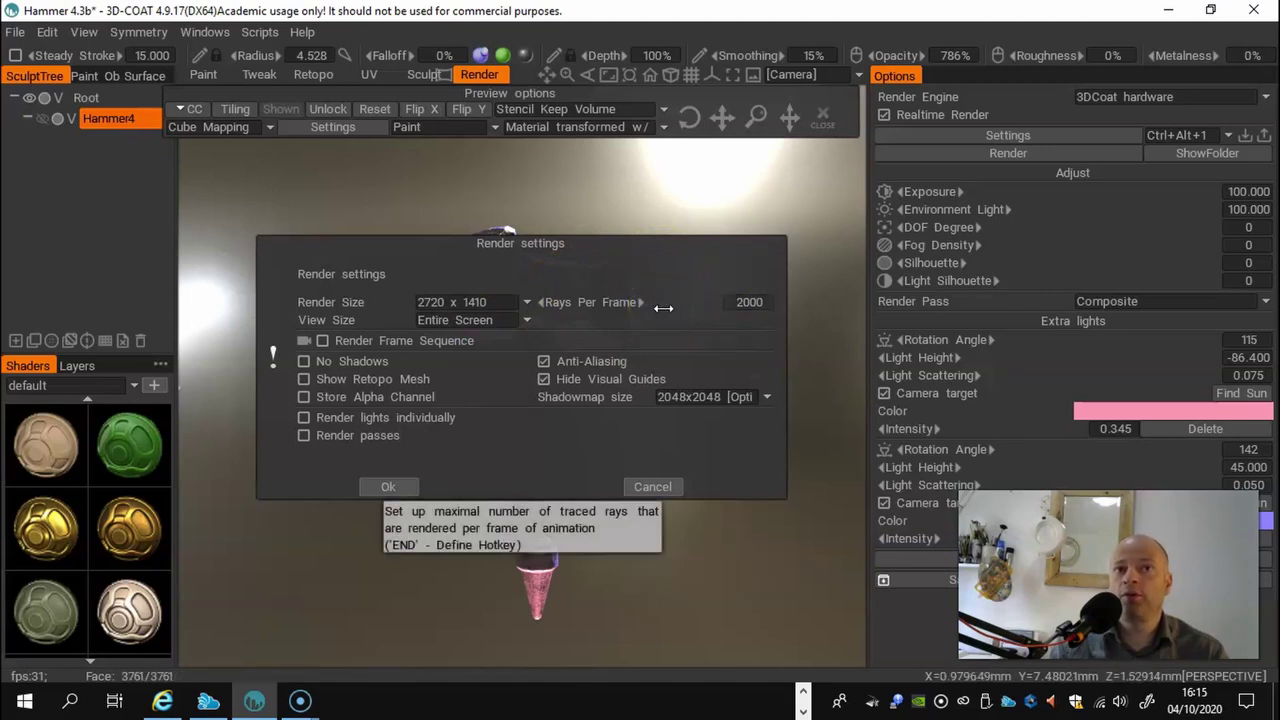
Step: Try other rays-per-frame values for the render, ending at 400
drag(654, 301, 682, 301)
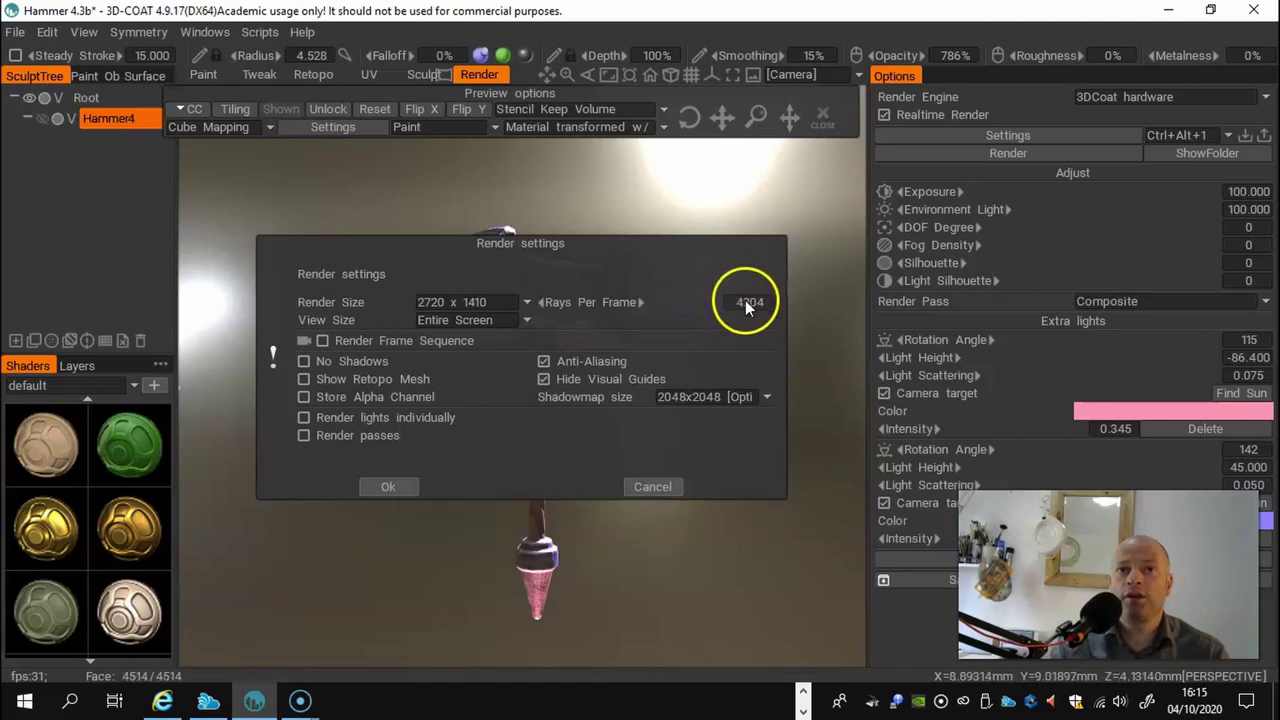
click(745, 303)
text(4)
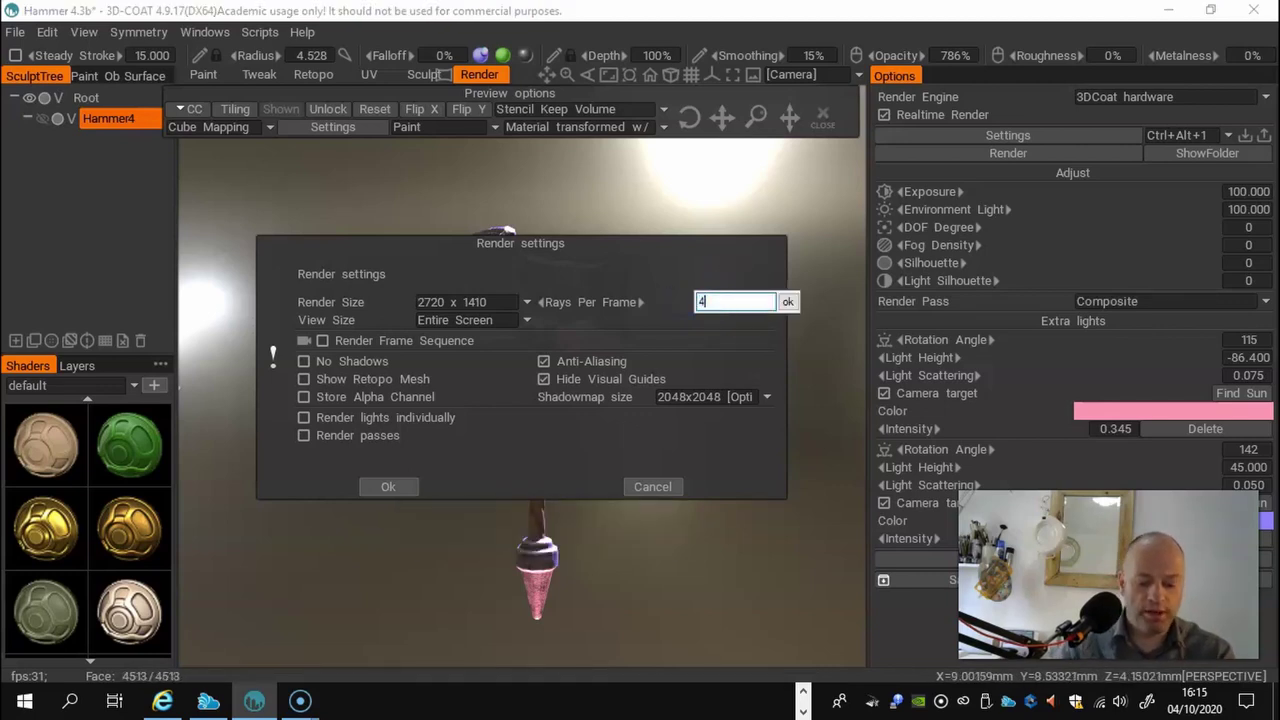
text(00)
key(Return)
click(609, 199)
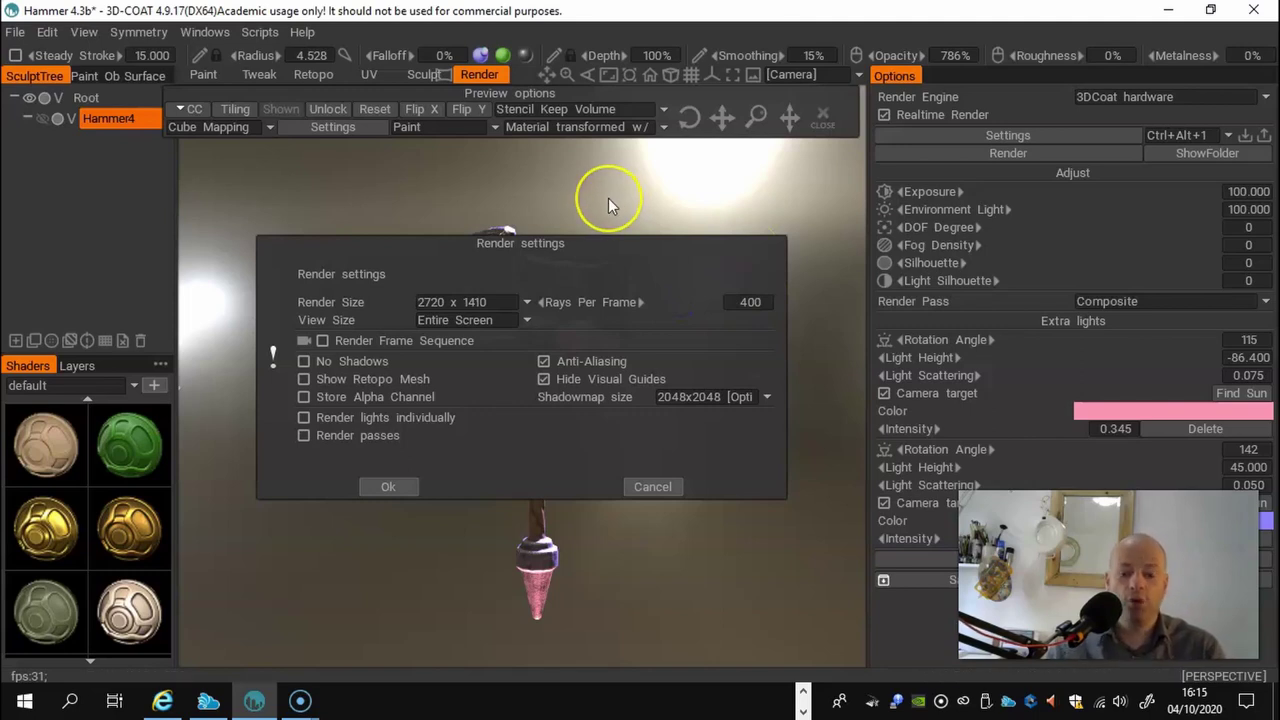
Step: Set the rays per frame to 4000 and accept the render settings
click(758, 302)
text(4)
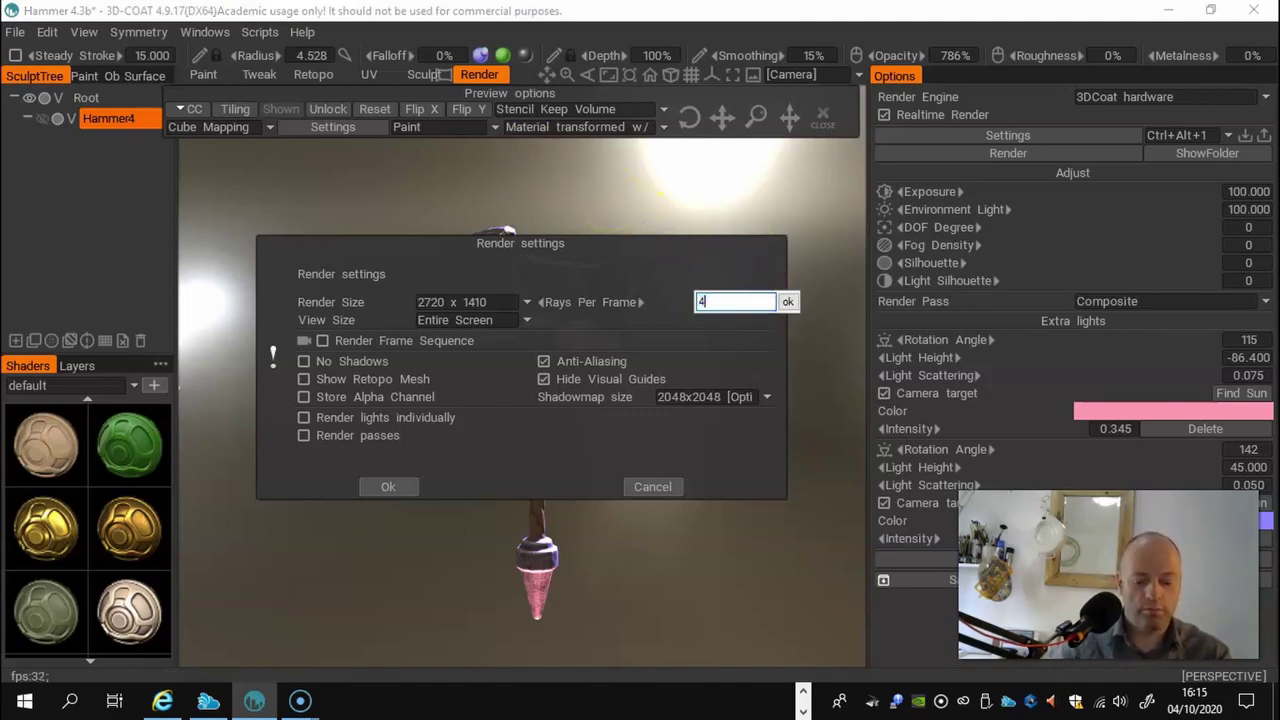
text(000)
key(Return)
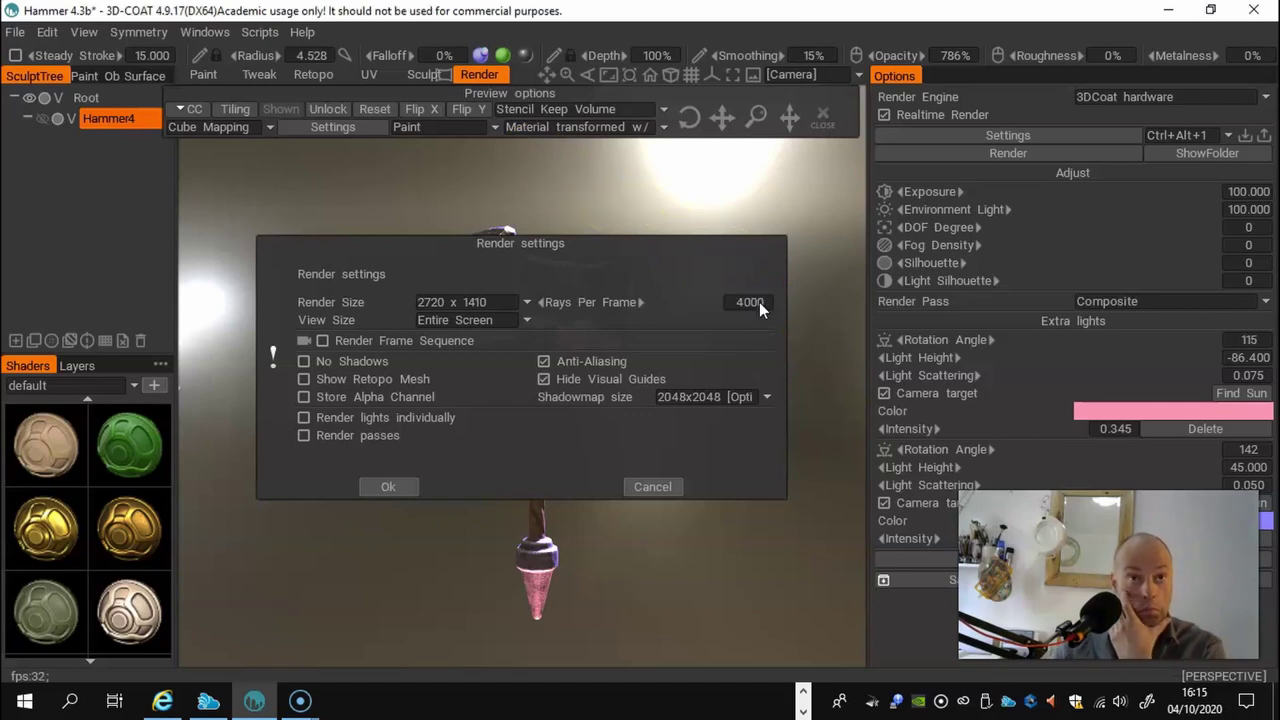
click(391, 486)
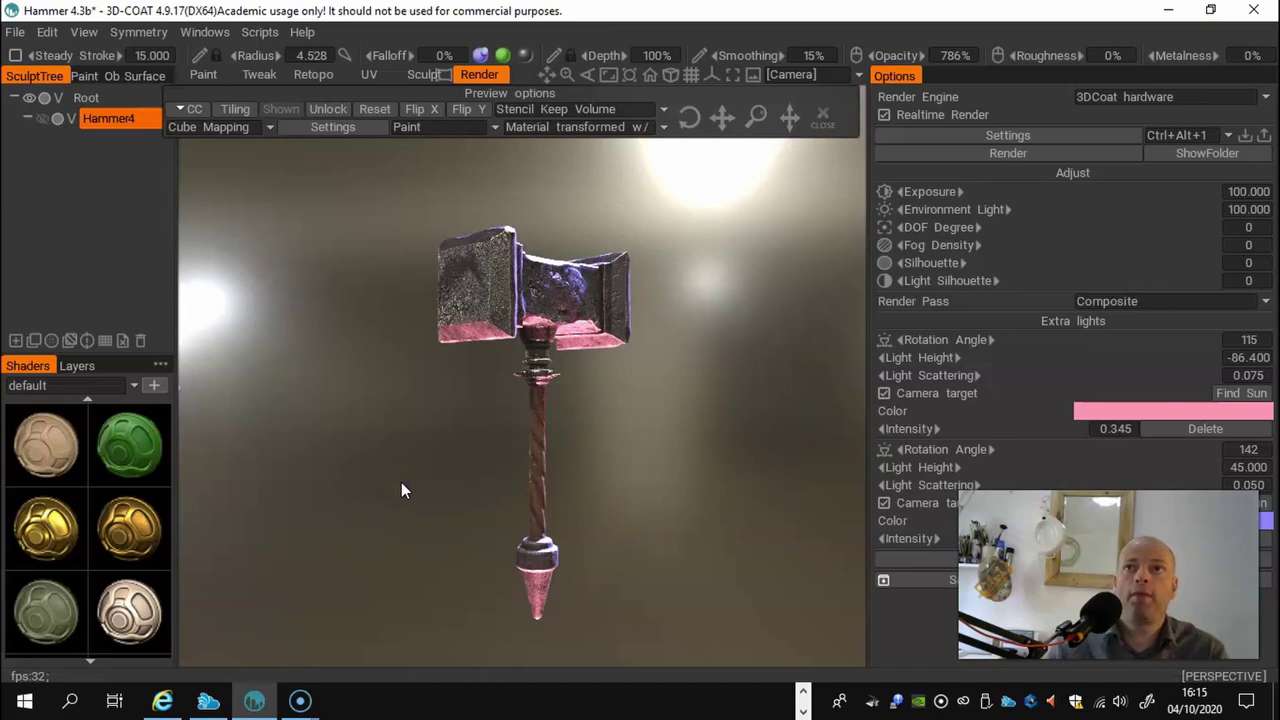
Step: Render the full hammer view and save it as the PNG image Hamer3, ending the render preview
click(980, 153)
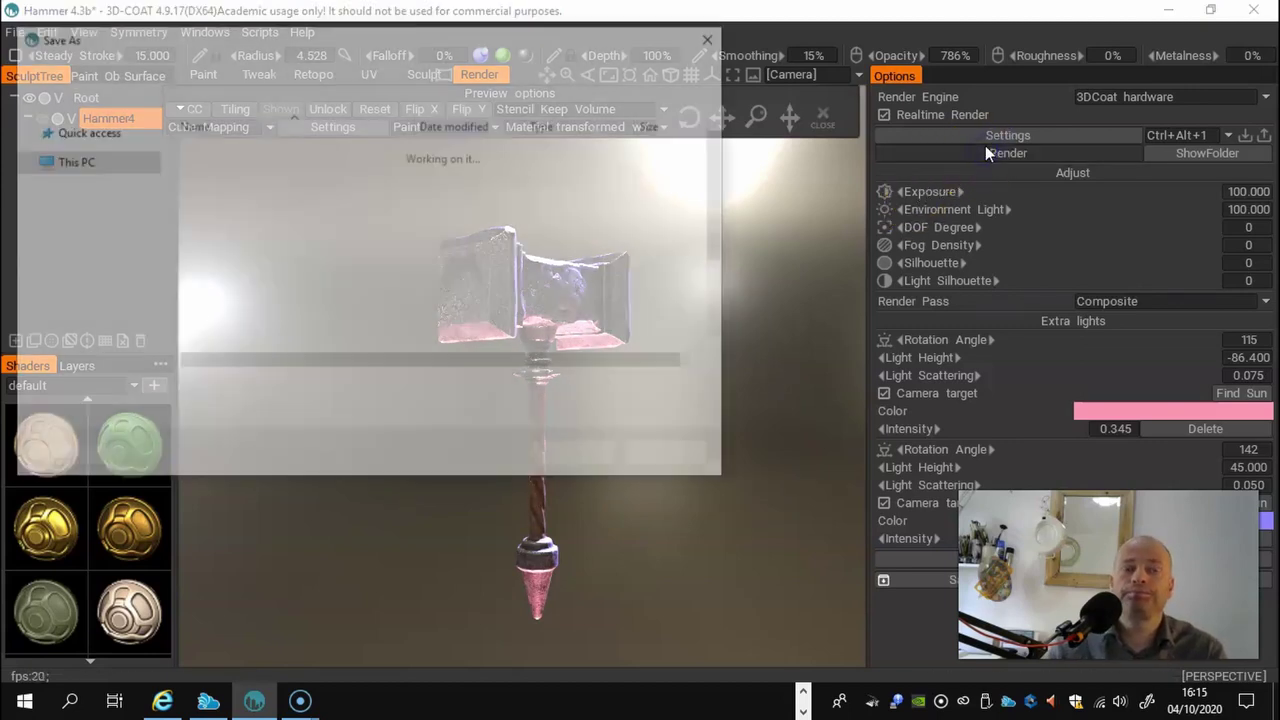
text(Hamer3)
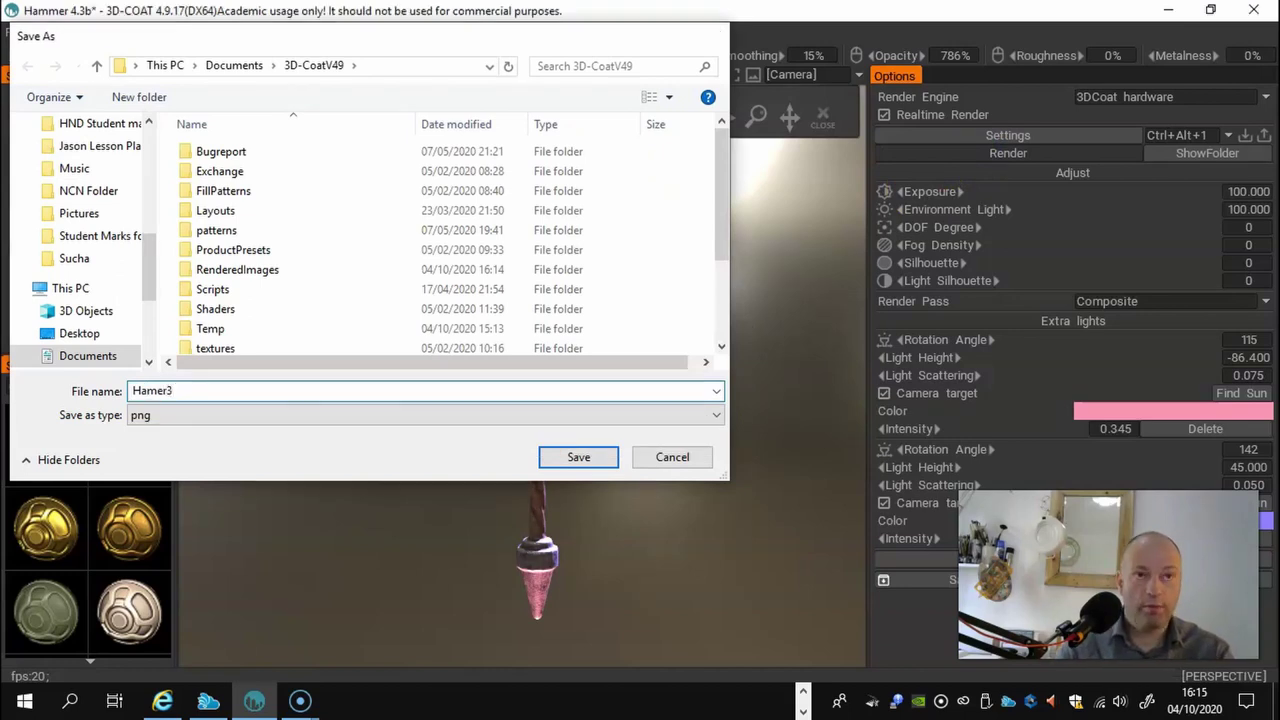
key(Return)
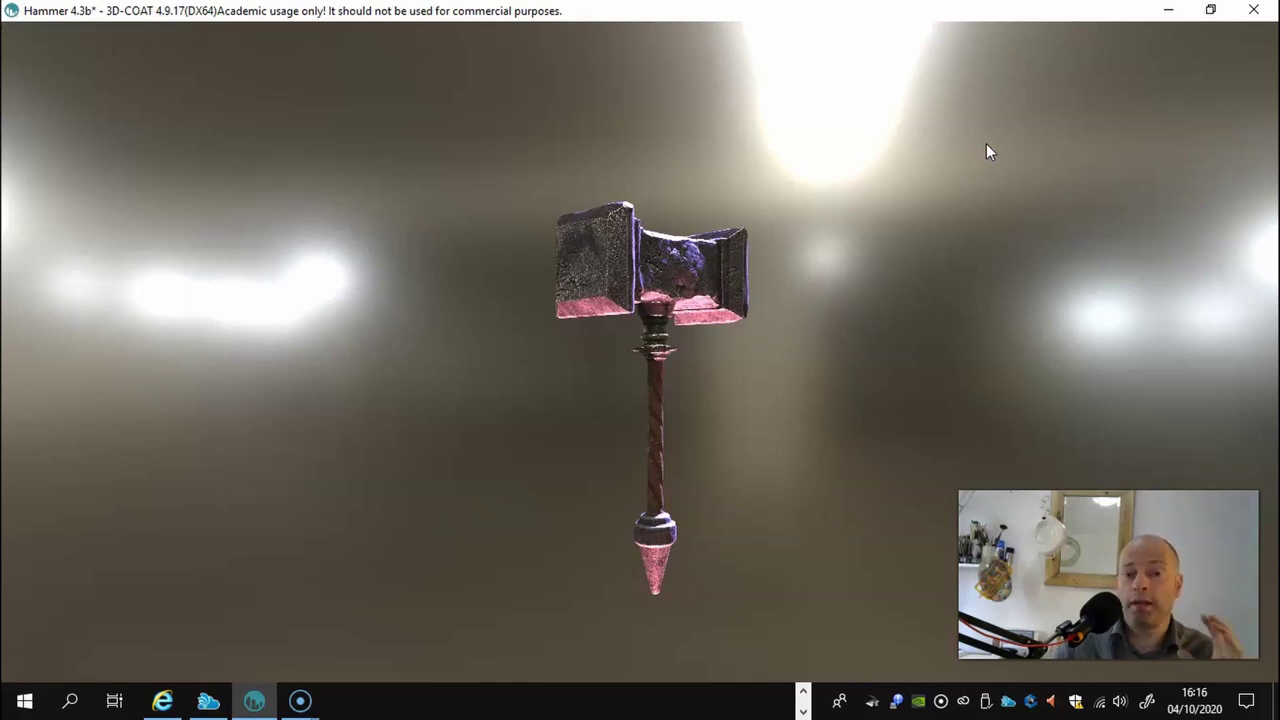
key(Escape)
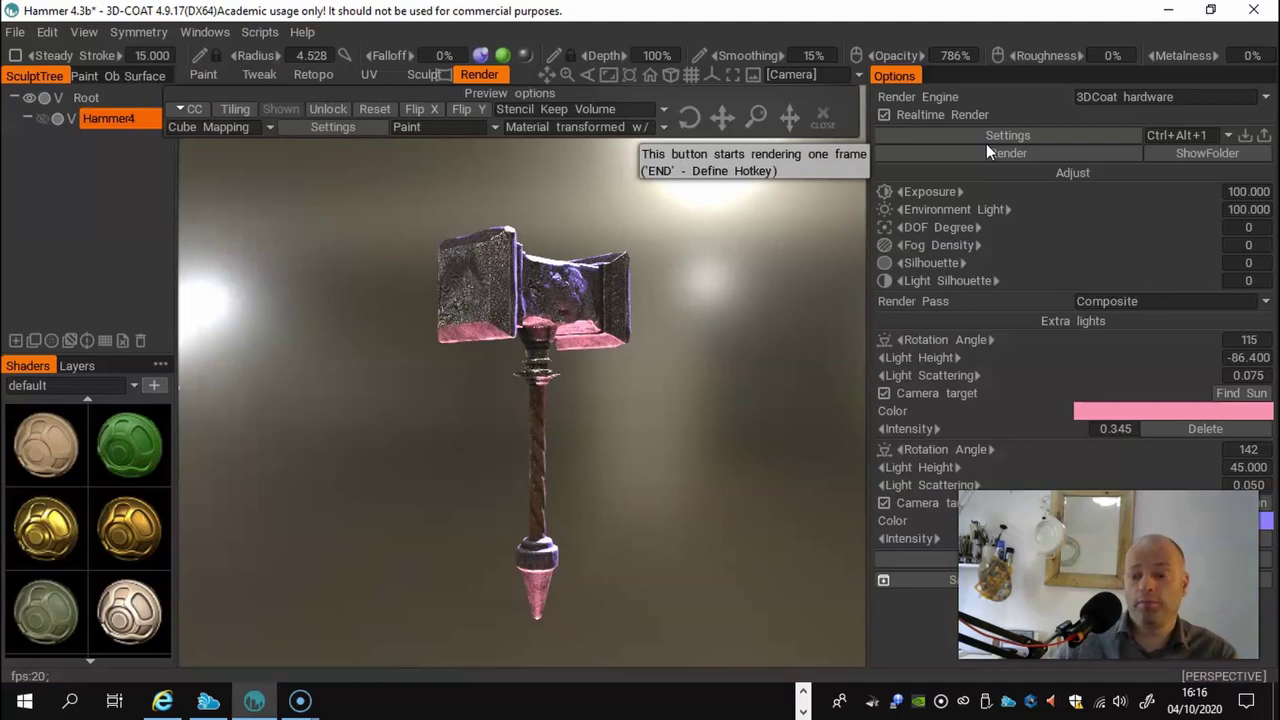
Step: Show the render output folder and open the Hamer3 PNG in Photos
click(1217, 152)
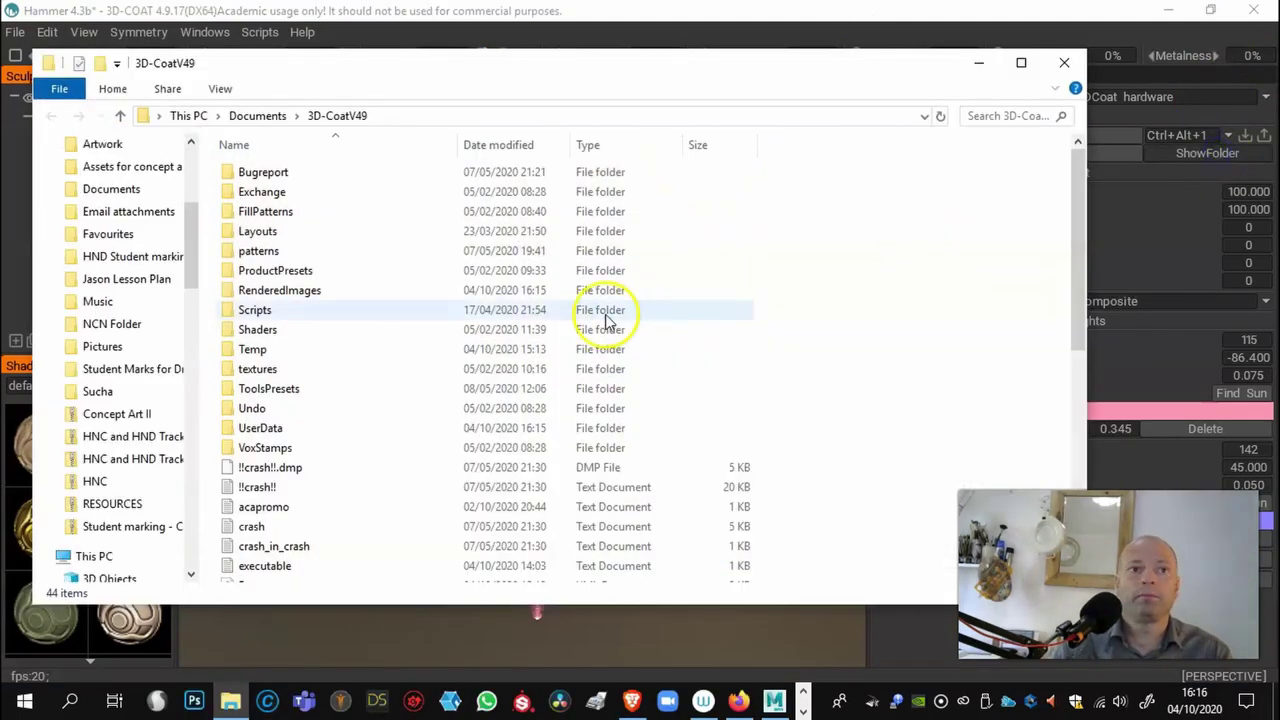
scroll(336, 360, down, 5)
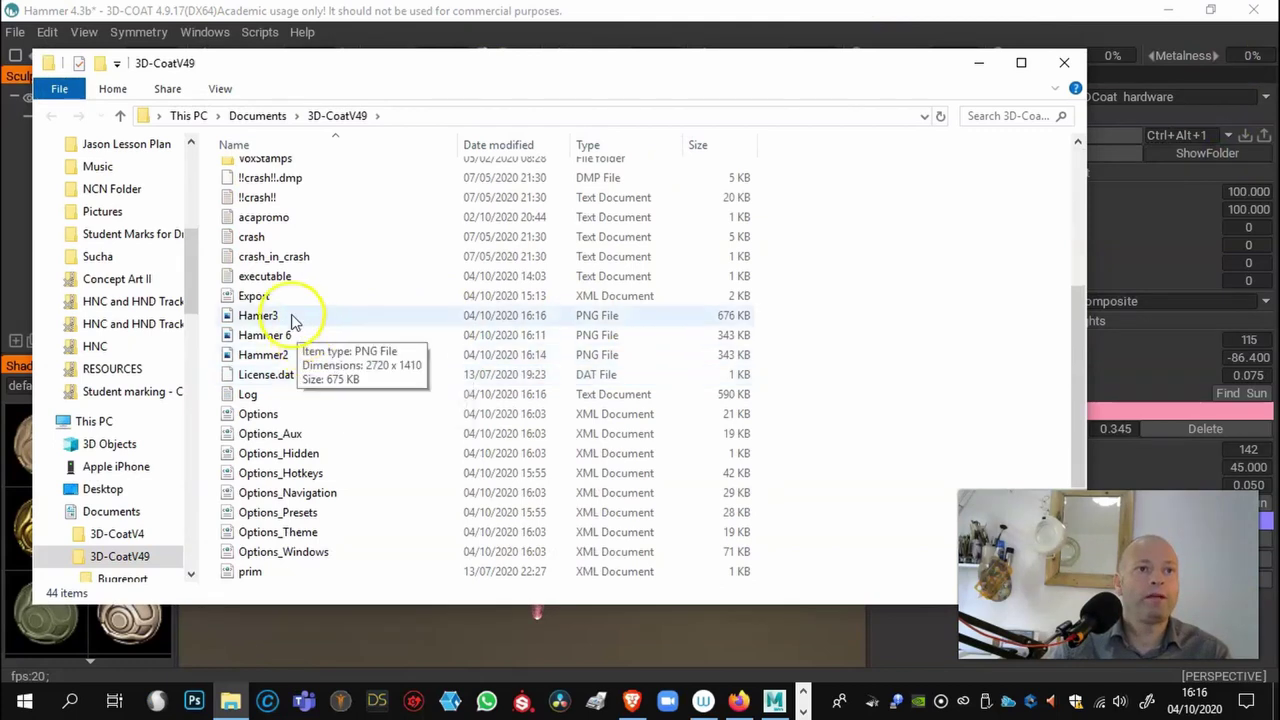
click(260, 318)
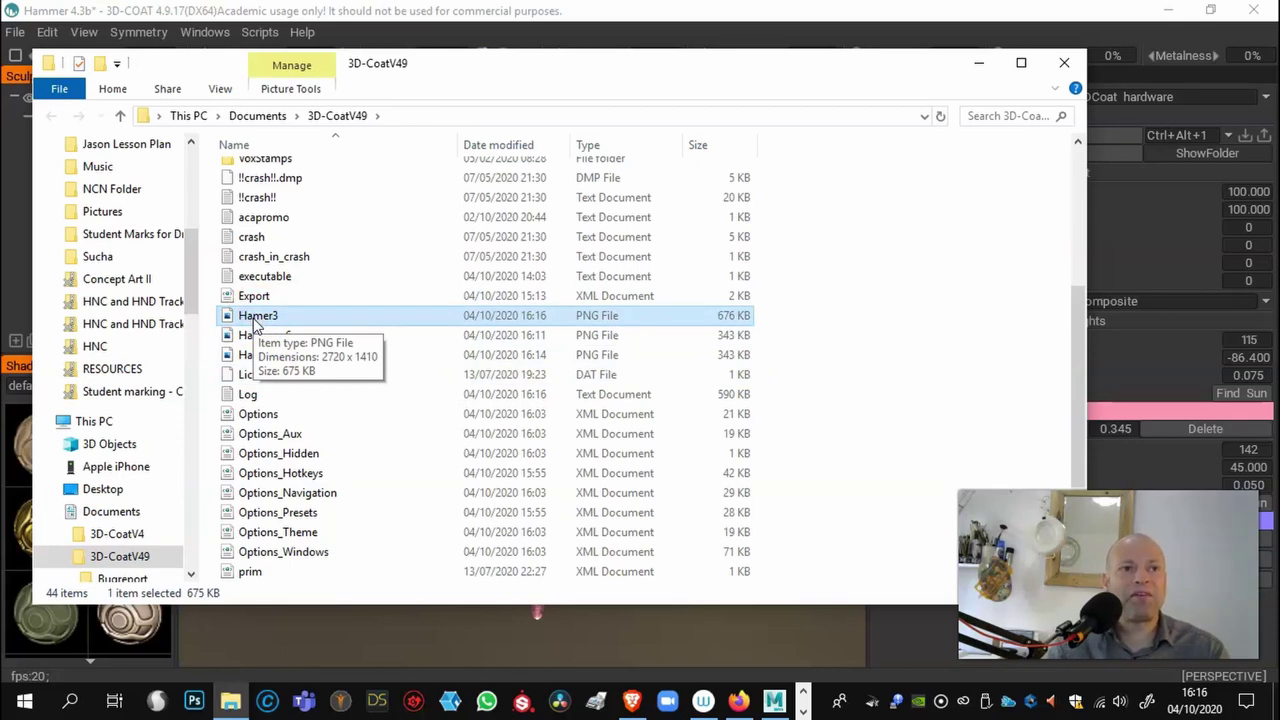
double_click(252, 317)
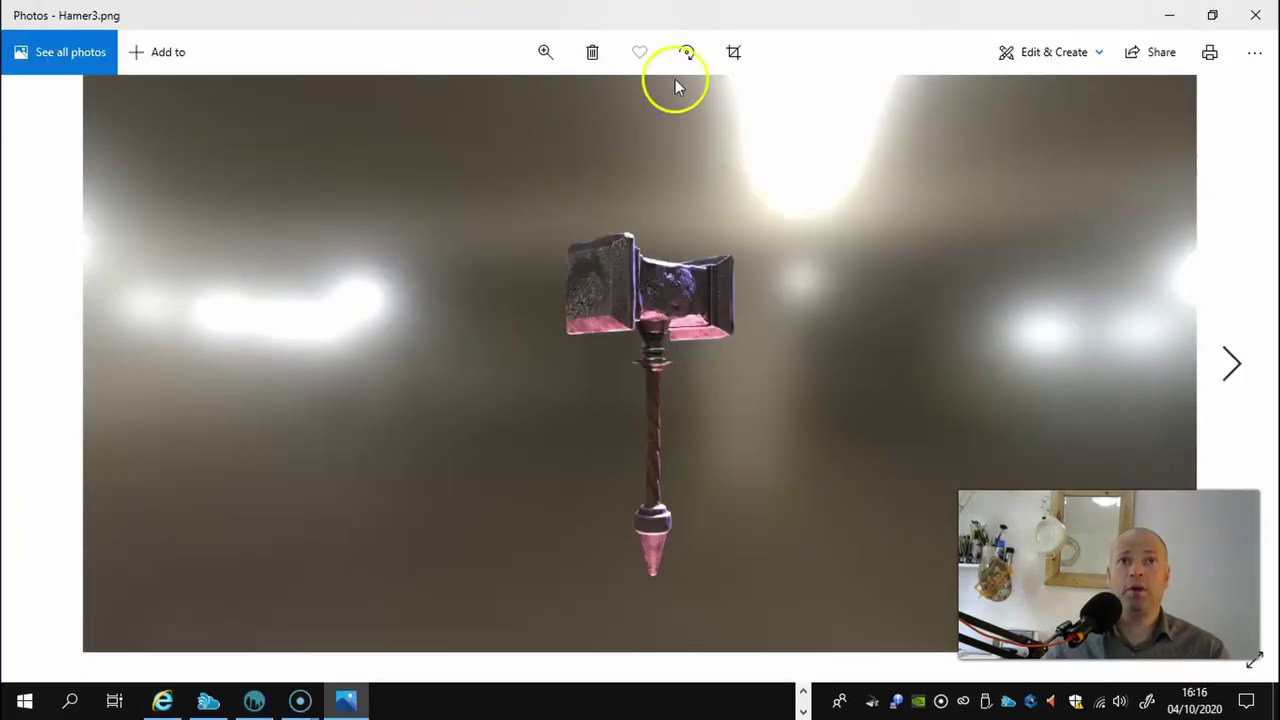
Step: Examine the Hamer3 image up close from the handle tip to the hammer head, and close the image and the folder
click(546, 53)
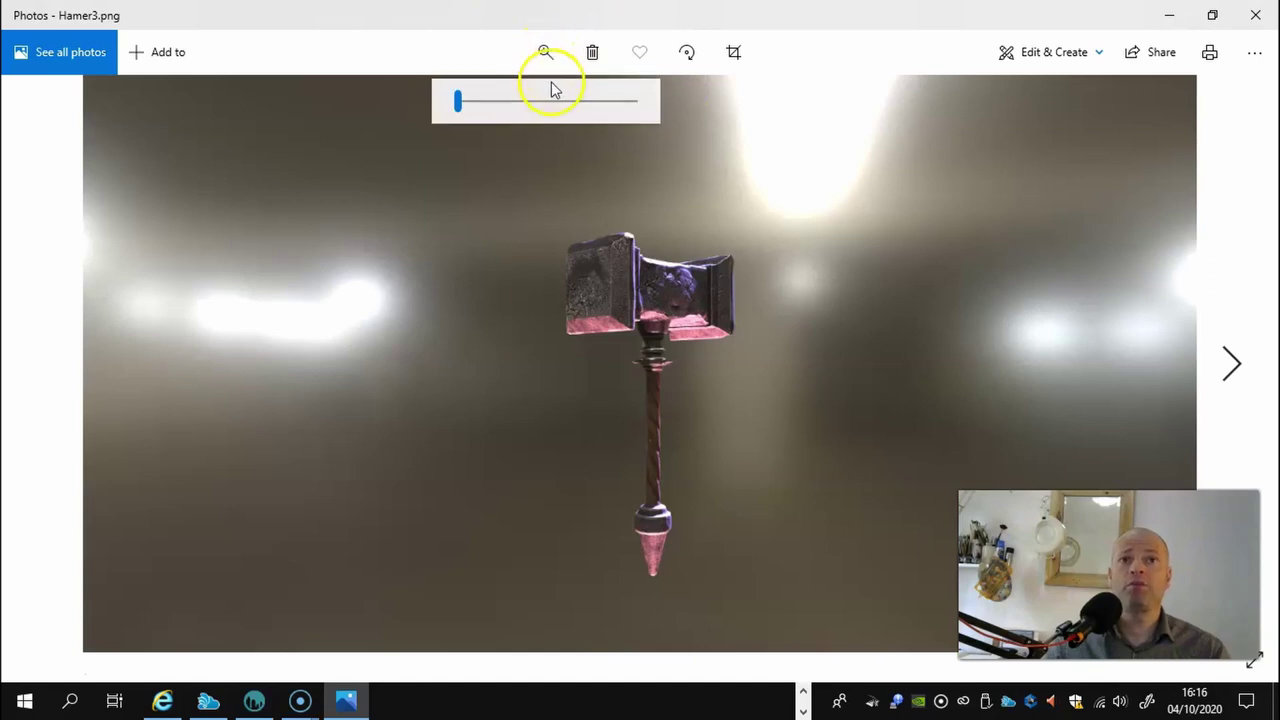
drag(458, 101, 534, 117)
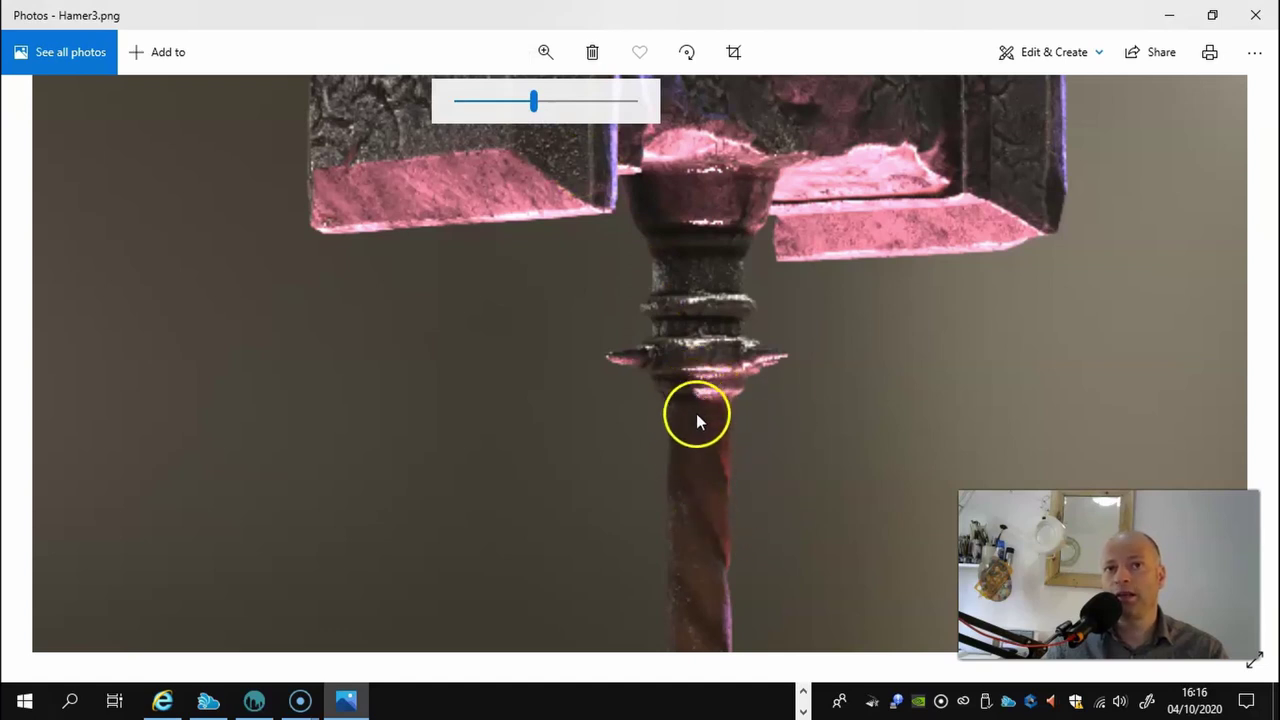
drag(835, 398, 823, 131)
drag(771, 415, 764, 275)
mouse_move(764, 497)
mouse_down()
mouse_move(756, 359)
mouse_move(774, 344)
mouse_up()
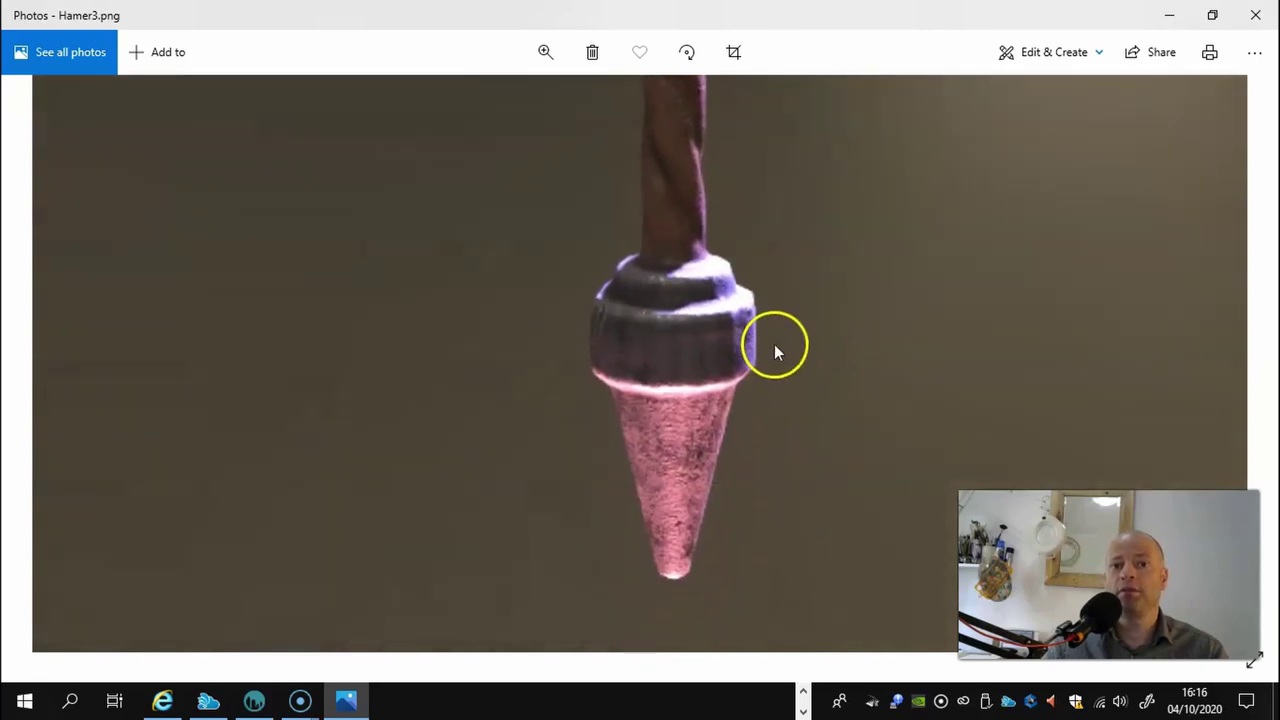
scroll(772, 343, up, 10)
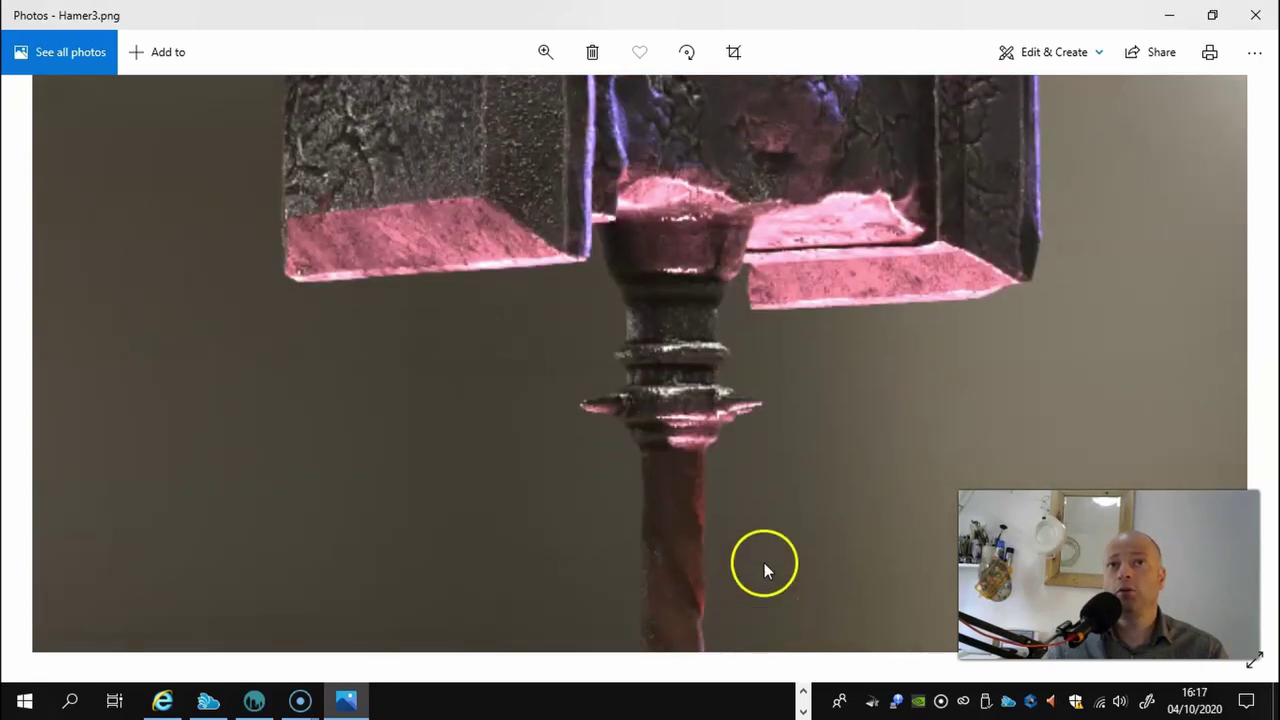
scroll(754, 379, up, 4)
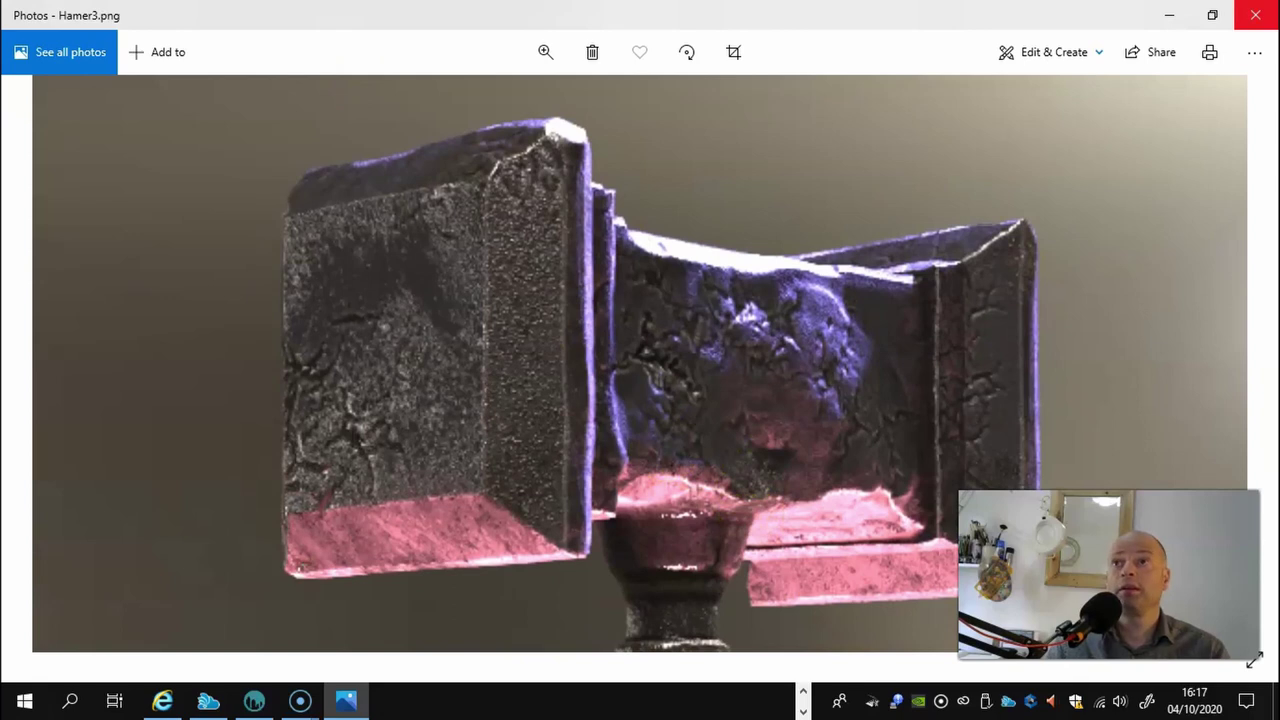
click(1257, 17)
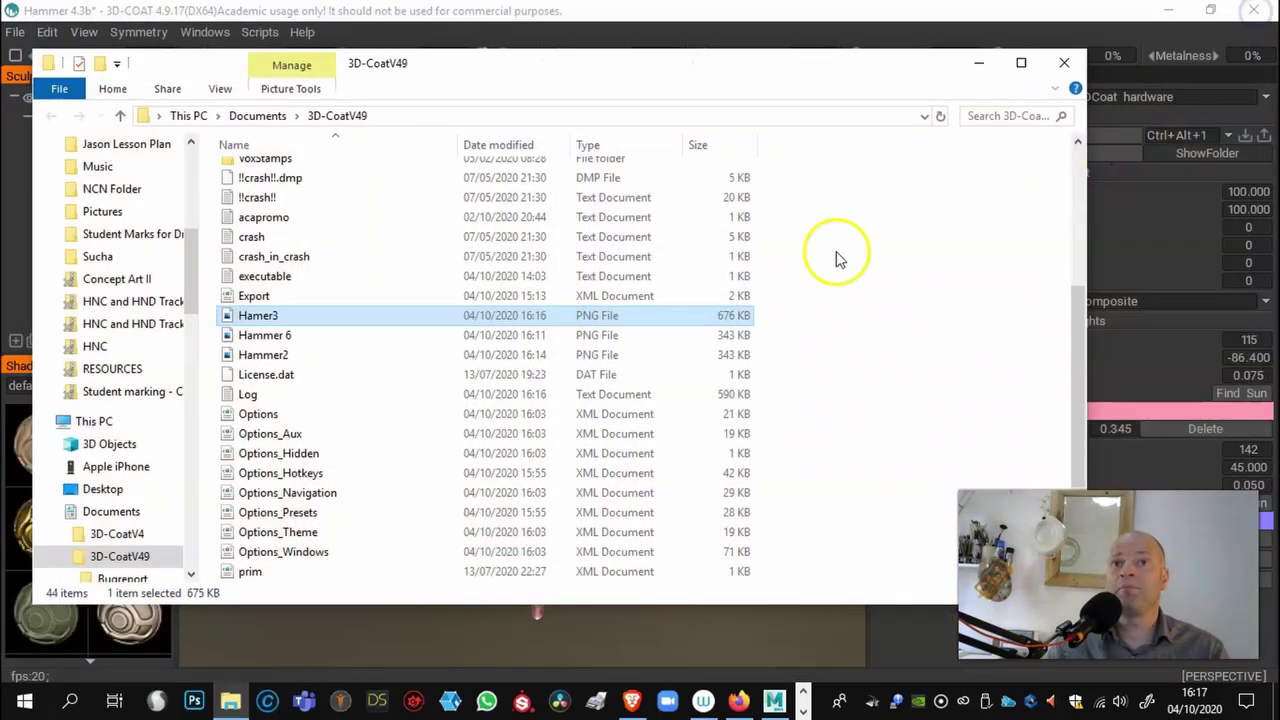
click(1066, 55)
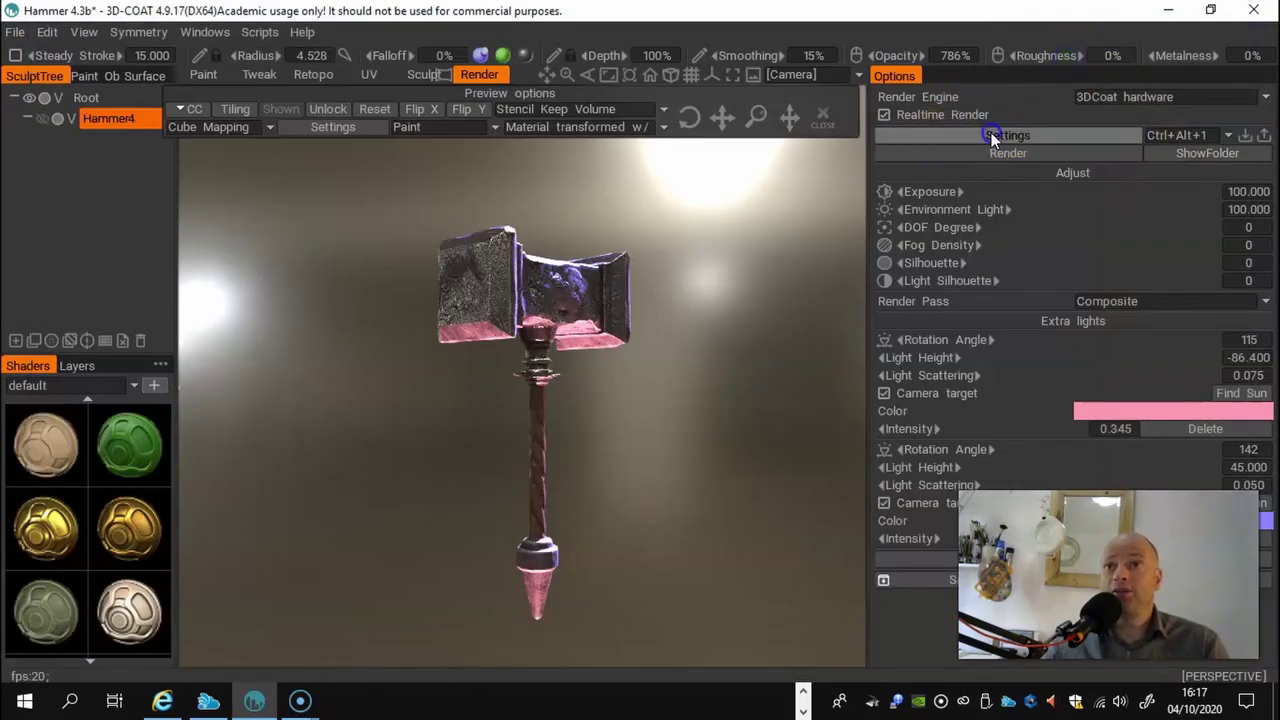
Step: Review the available render sizes, keep 2720 x 1410, set the rays per frame to 6612, and accept the render settings
click(993, 134)
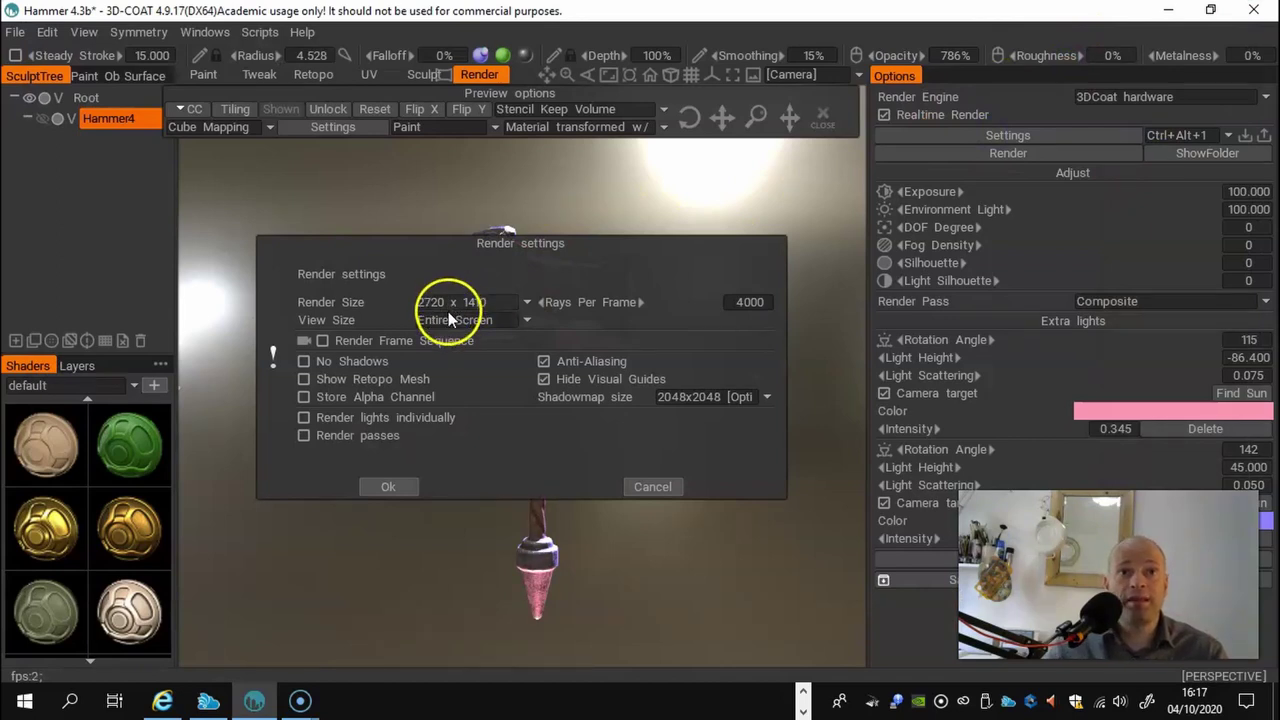
click(524, 301)
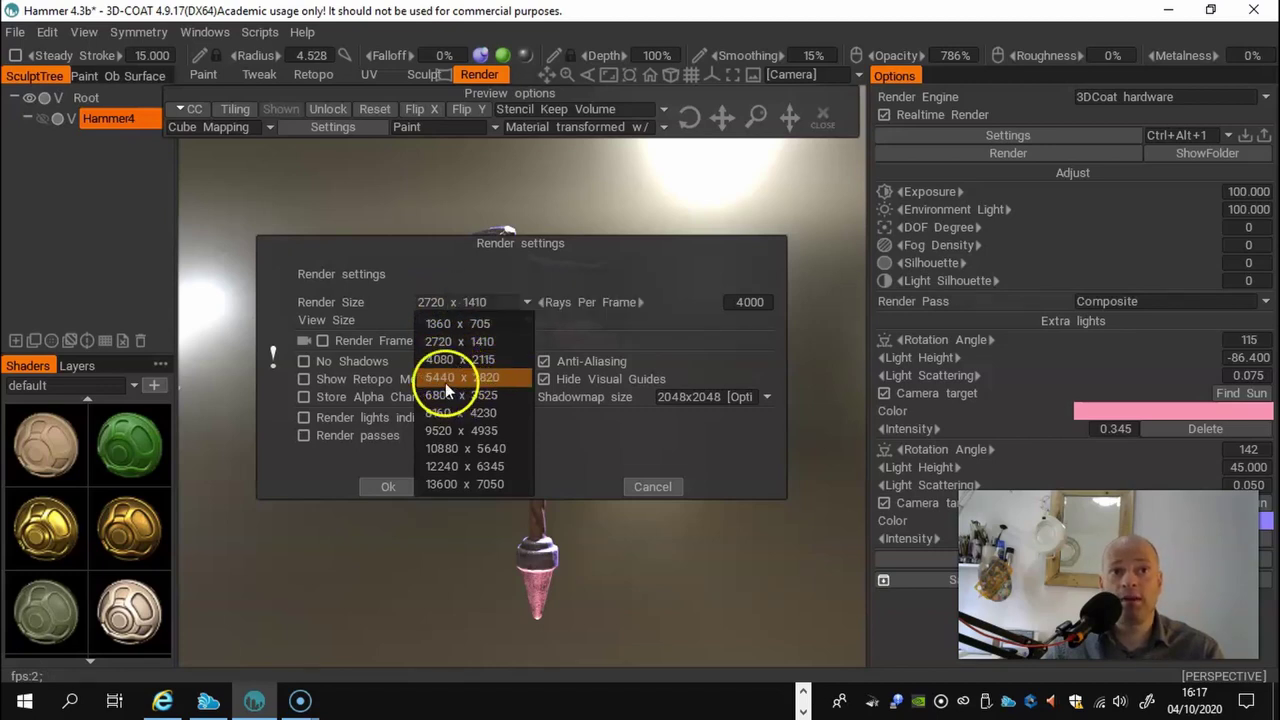
click(455, 486)
click(587, 432)
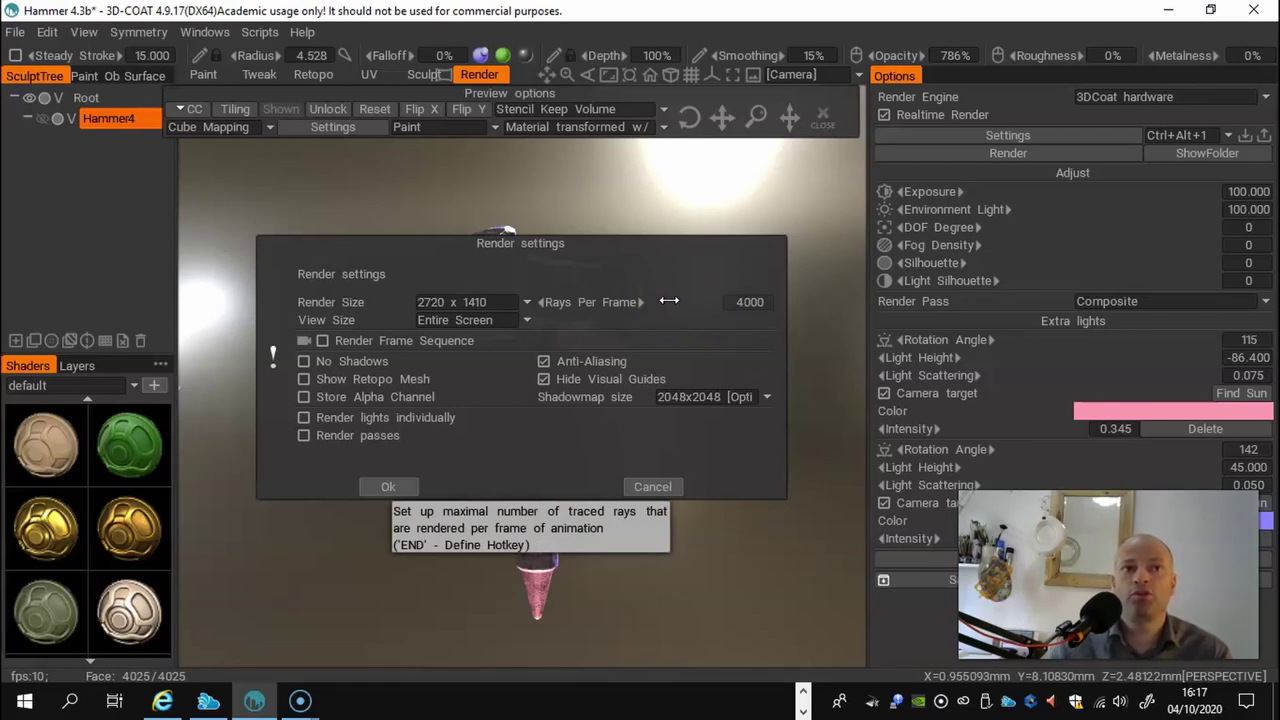
click(525, 302)
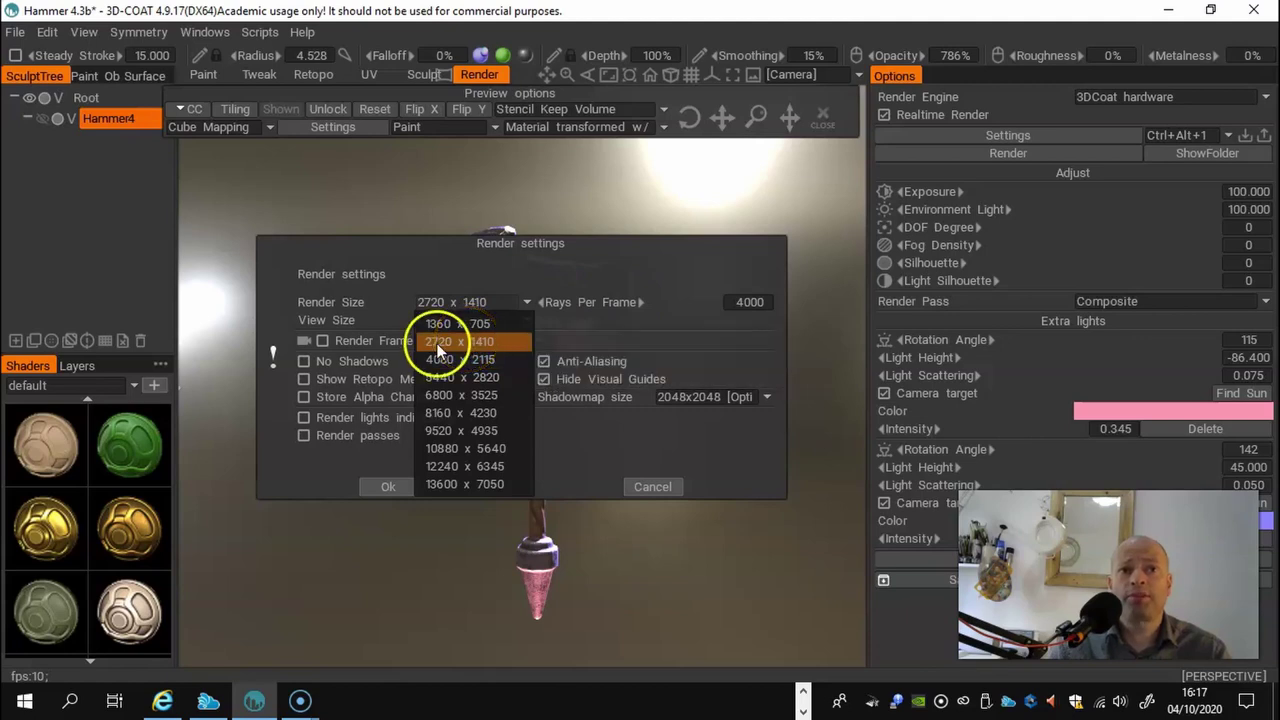
drag(666, 305, 748, 304)
click(348, 215)
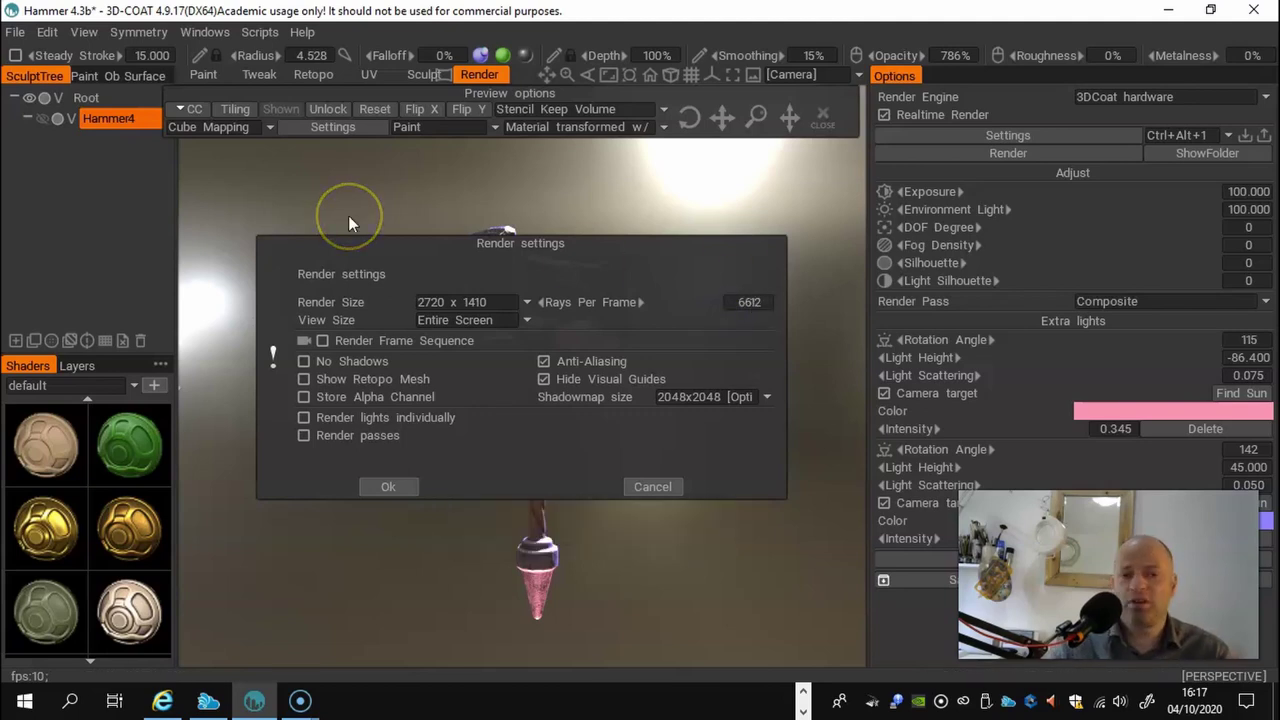
click(389, 488)
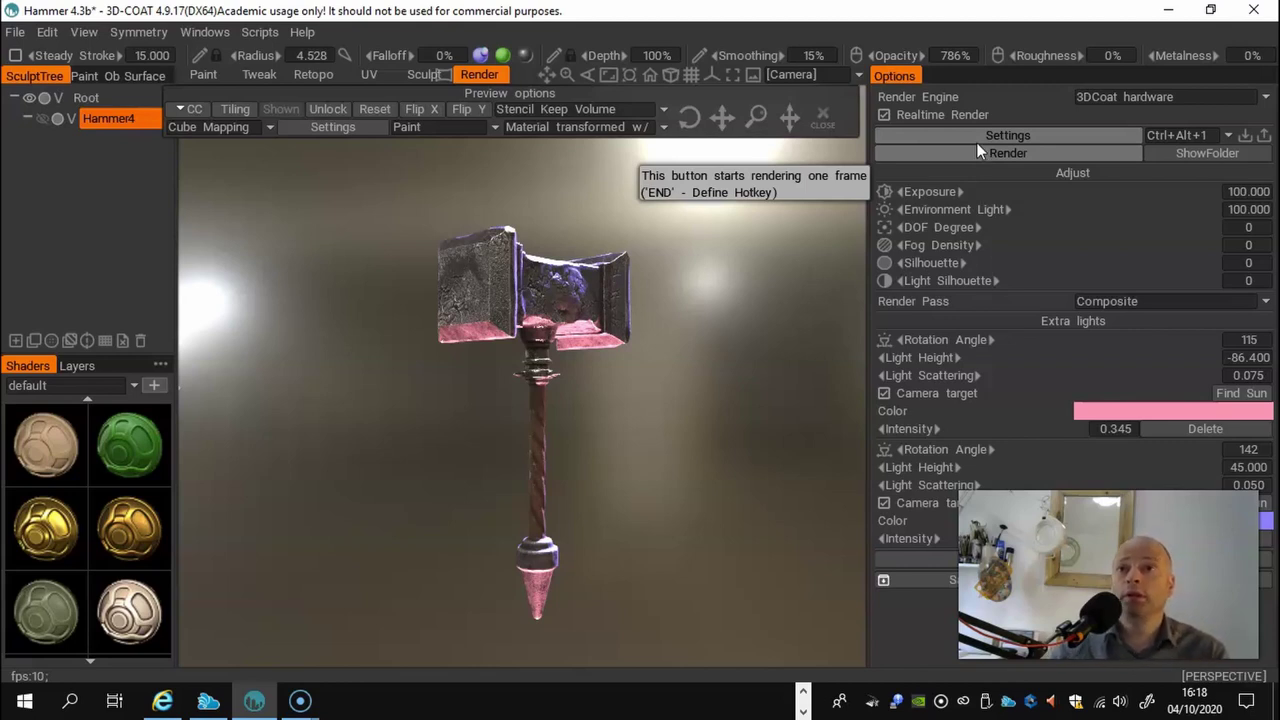
Step: Render the full hammer view again and save it as the PNG image Hammer3, ending the render preview
click(999, 152)
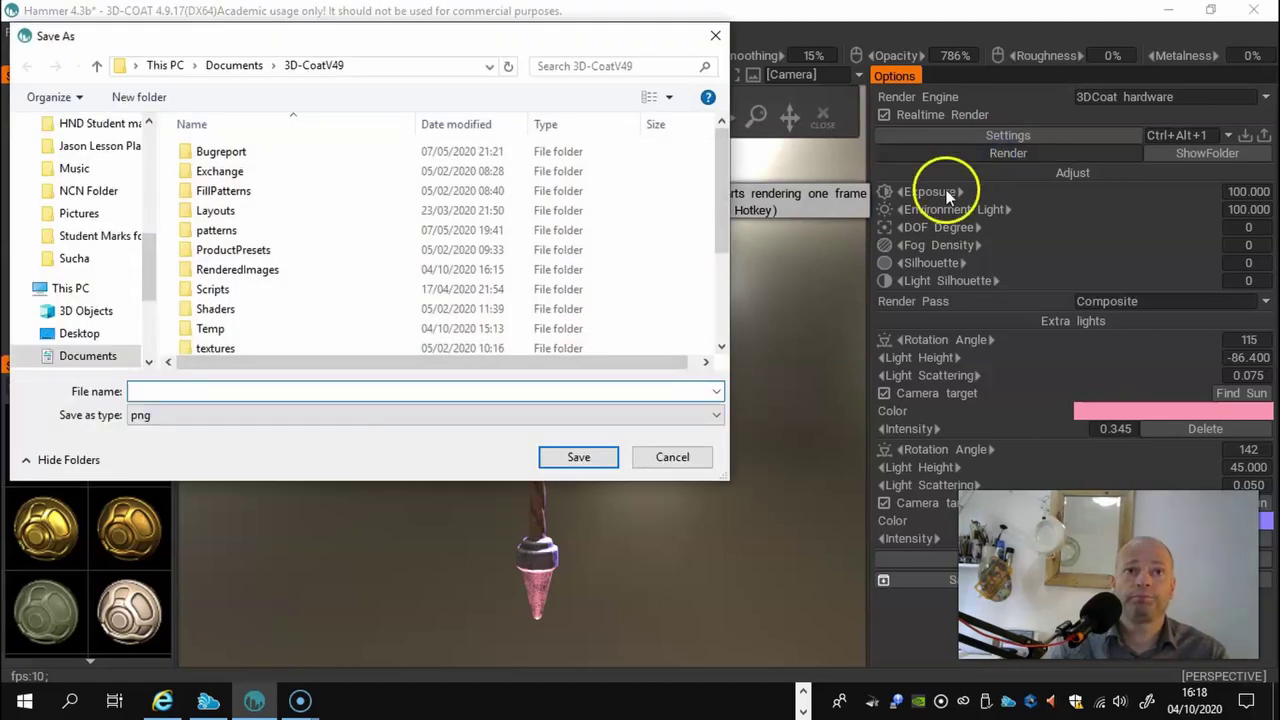
click(237, 391)
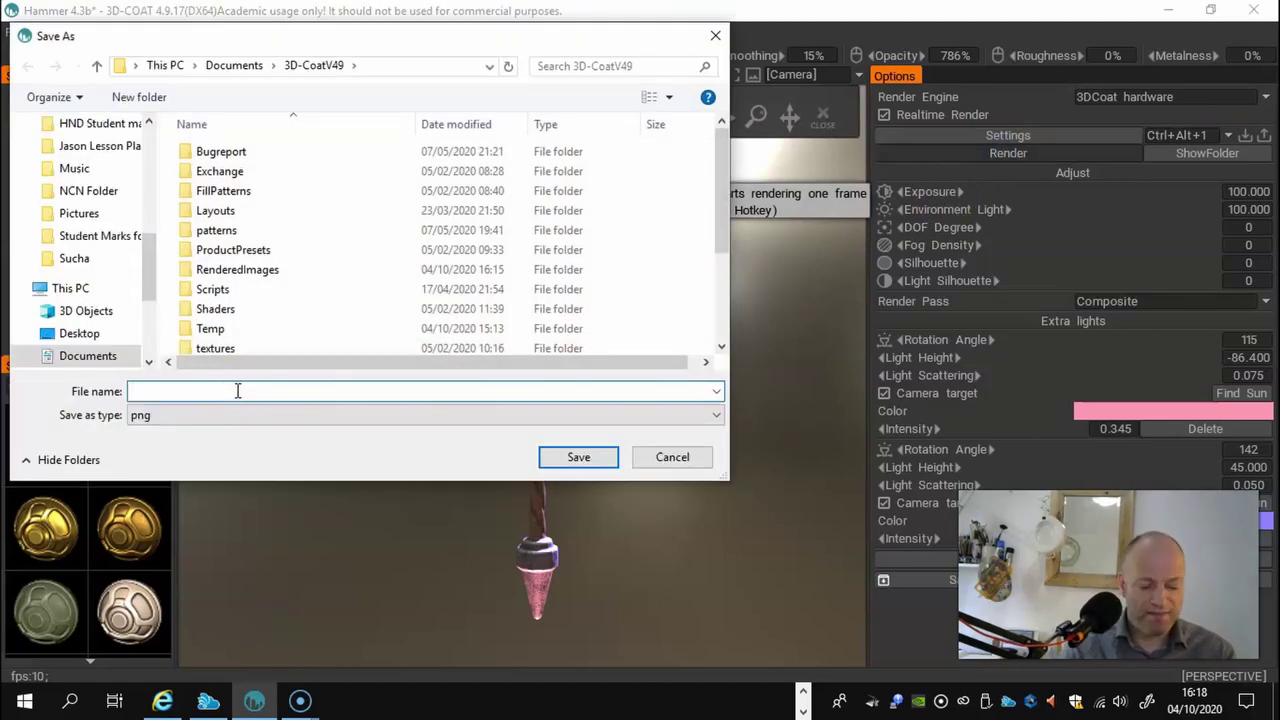
text(Hamm)
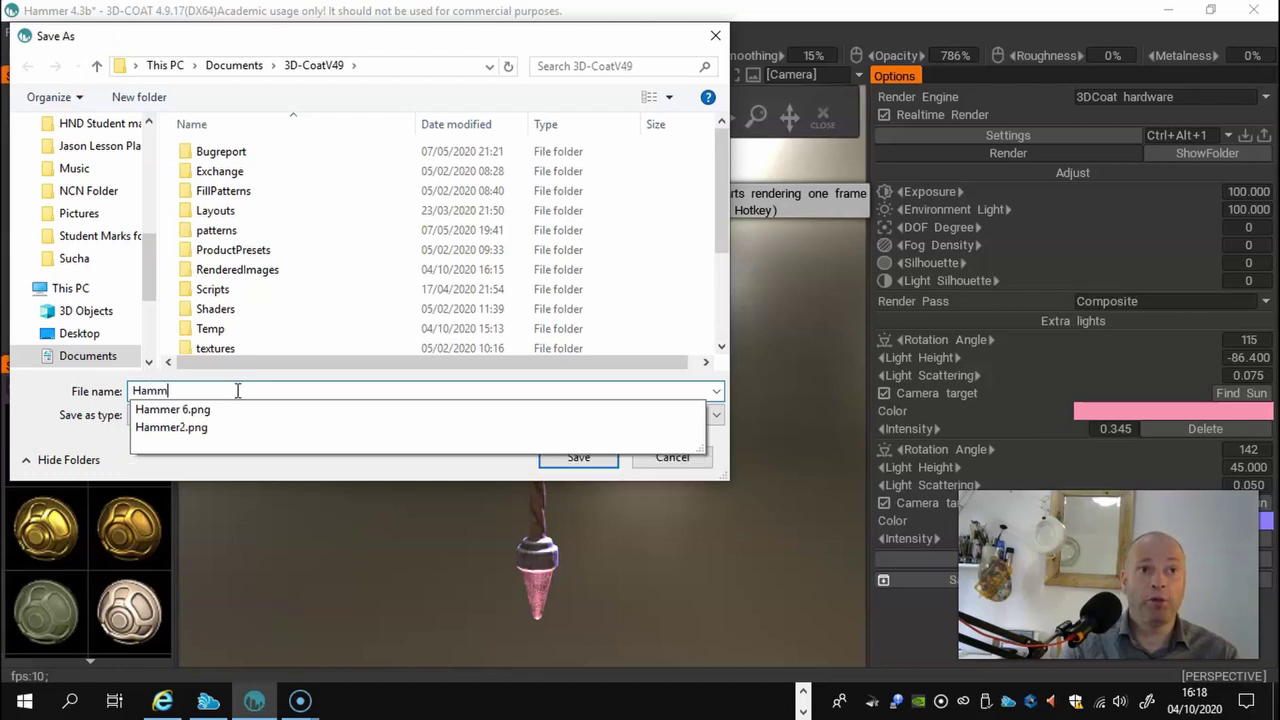
text(er)
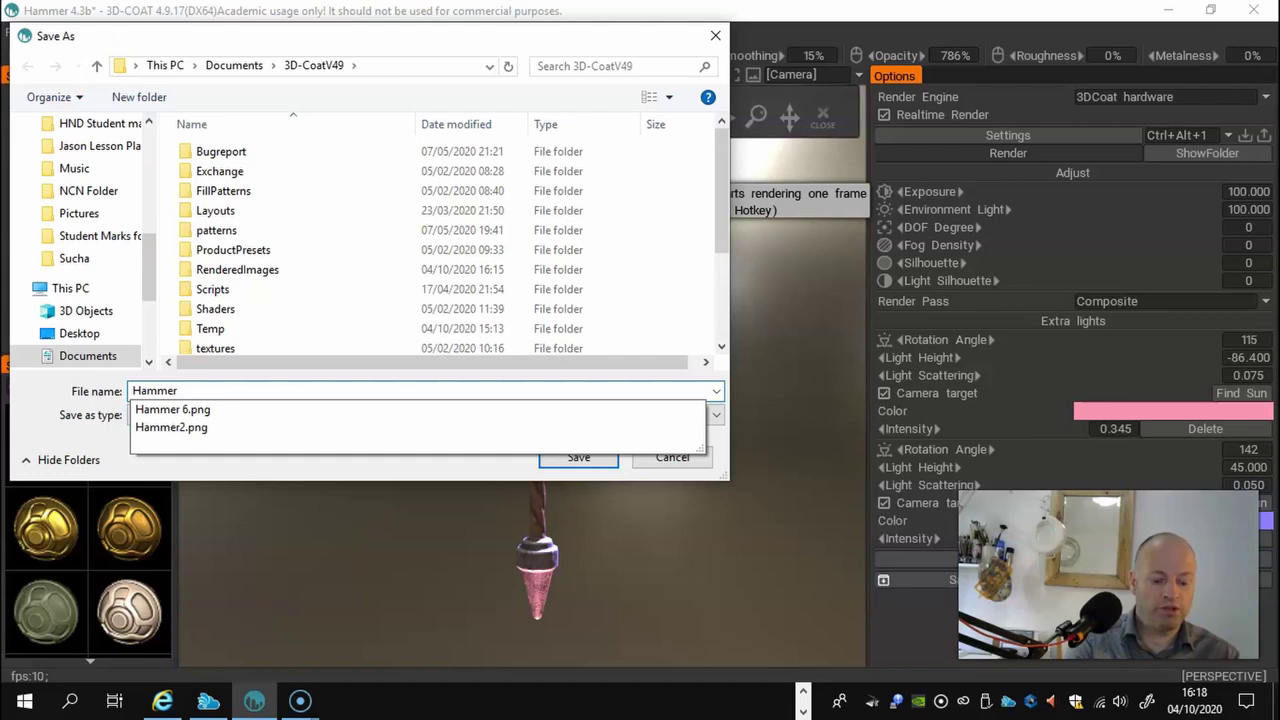
text(3)
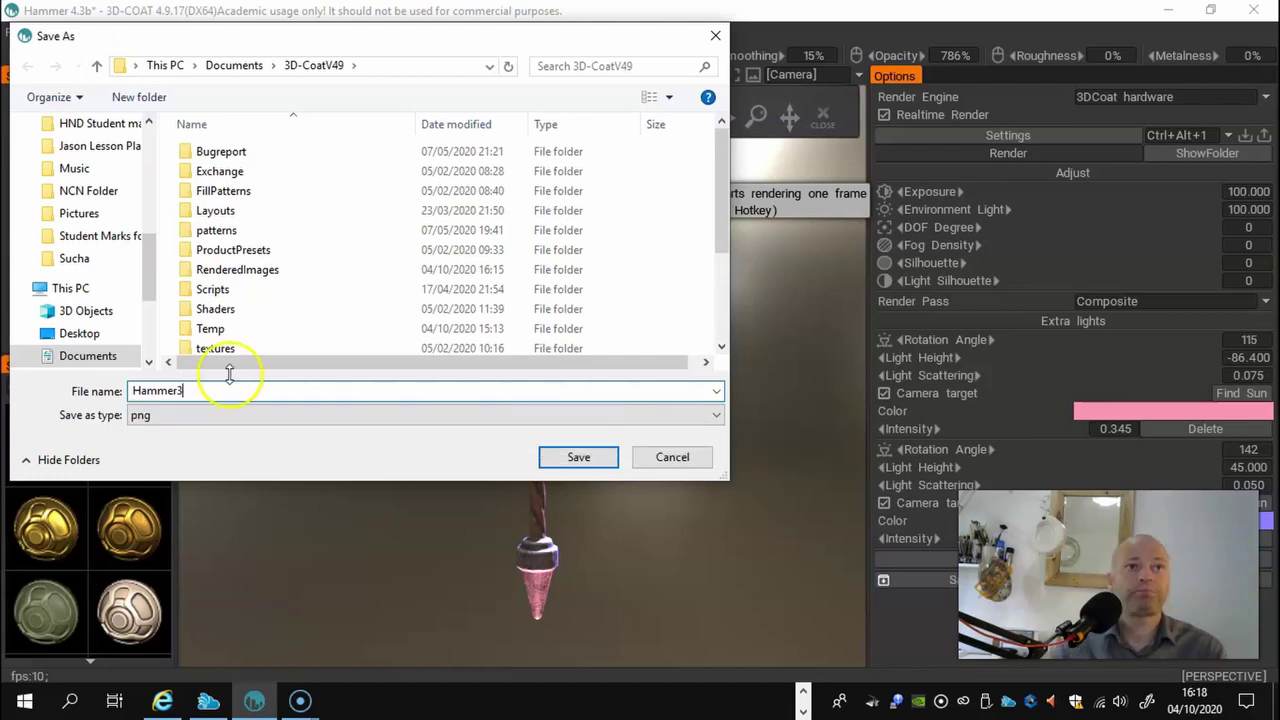
click(573, 458)
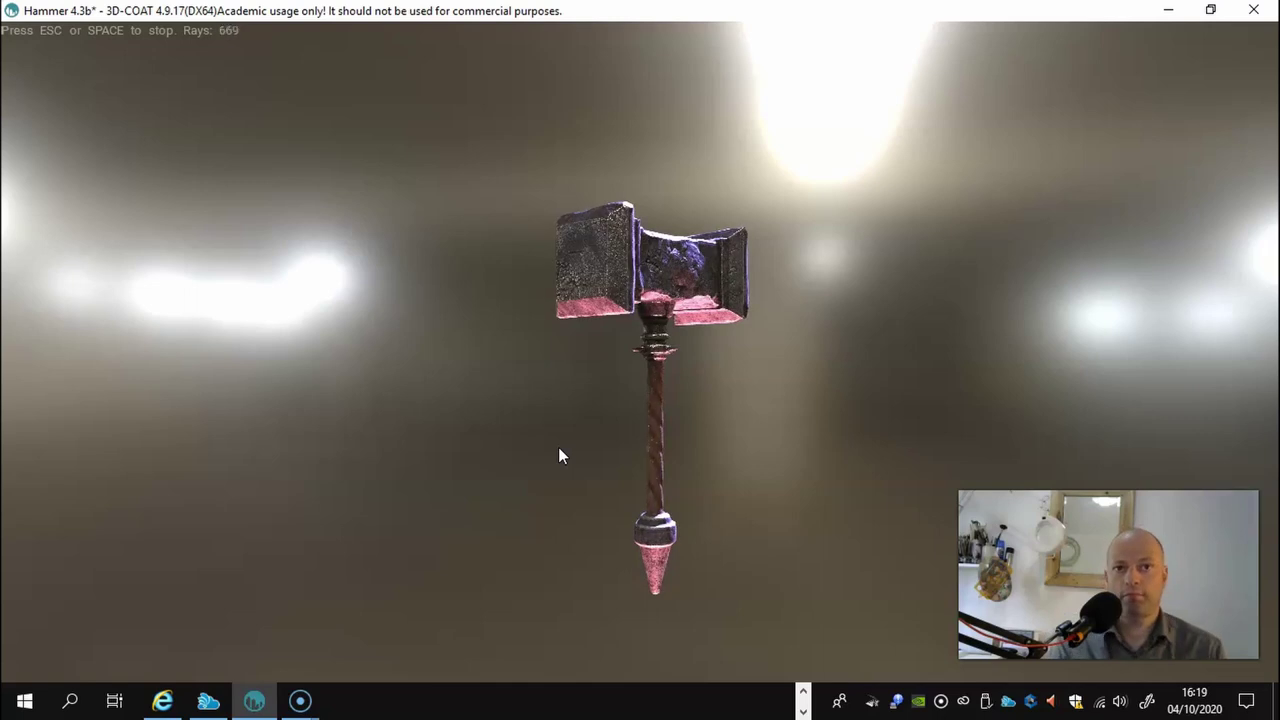
key(Escape)
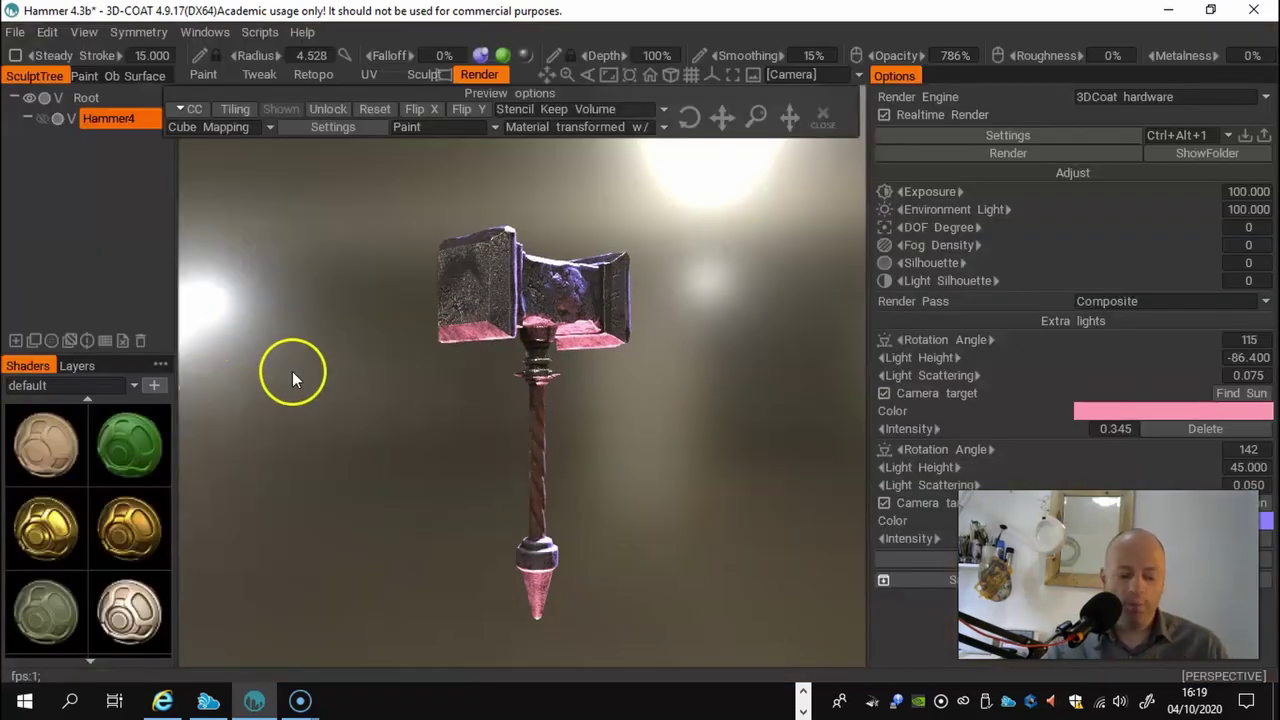
Step: Frame a close-up of the hammer head and render it to the PNG image Hammer4
right_drag(578, 392, 726, 463)
middle_drag(726, 463, 716, 558)
mouse_move(709, 535)
mouse_down()
mouse_move(680, 537)
mouse_move(711, 509)
mouse_move(689, 531)
mouse_move(709, 557)
mouse_move(686, 500)
mouse_move(709, 534)
mouse_up()
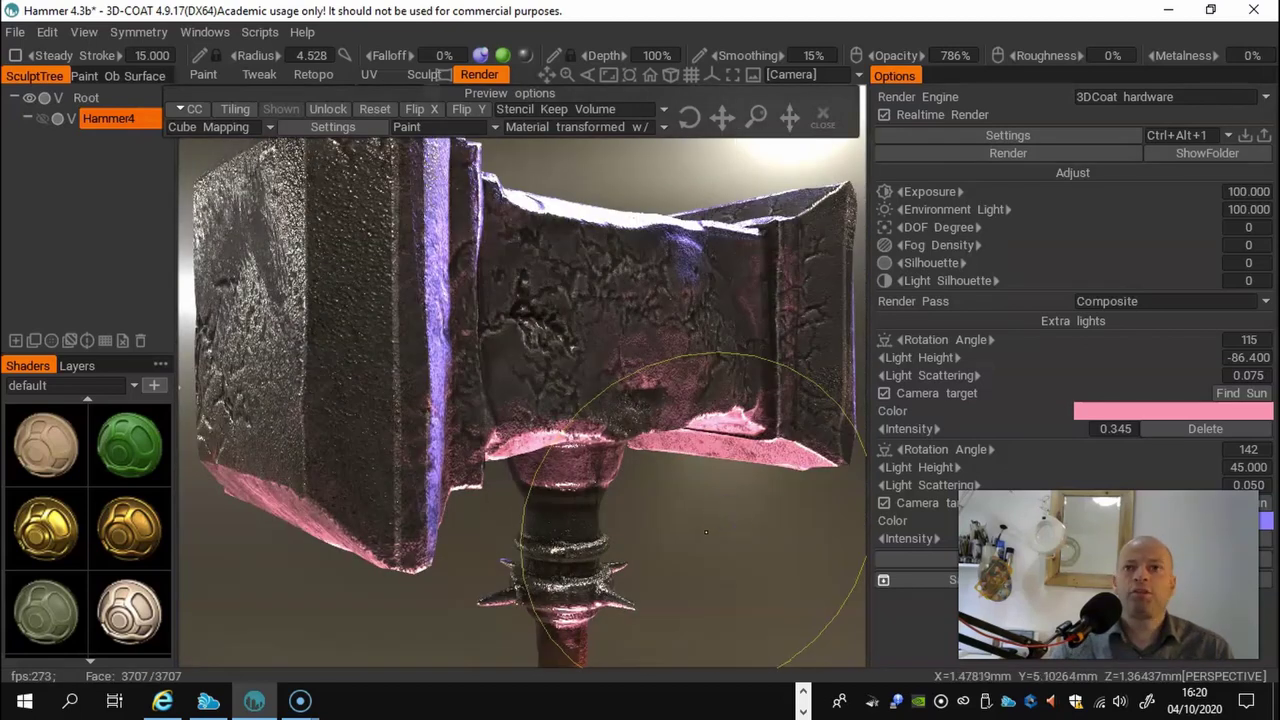
click(1018, 156)
text(Hammer4)
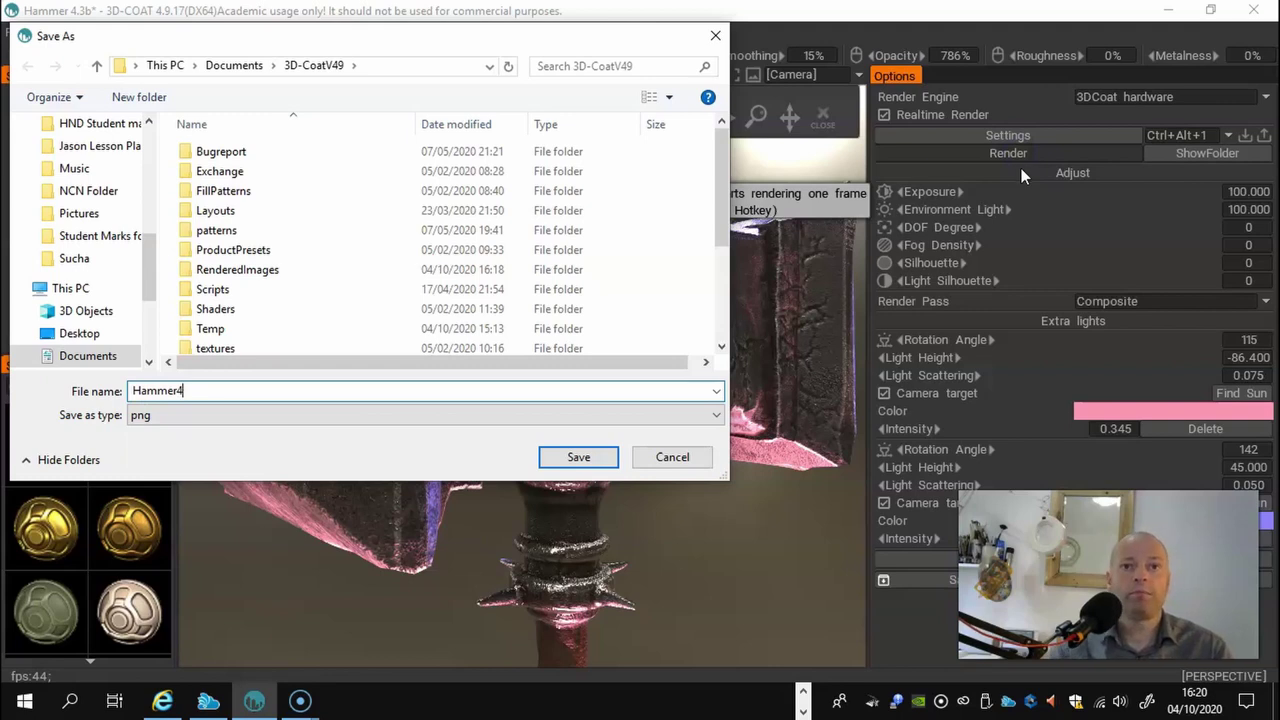
click(593, 459)
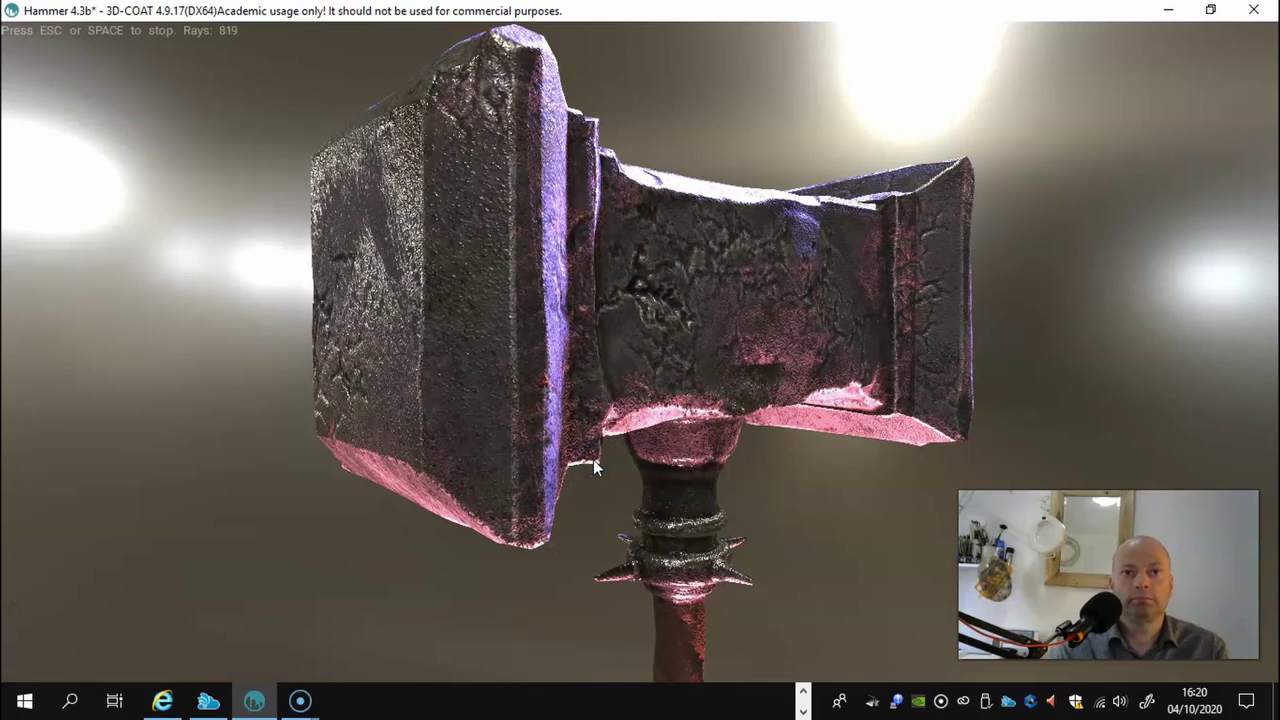
key(Escape)
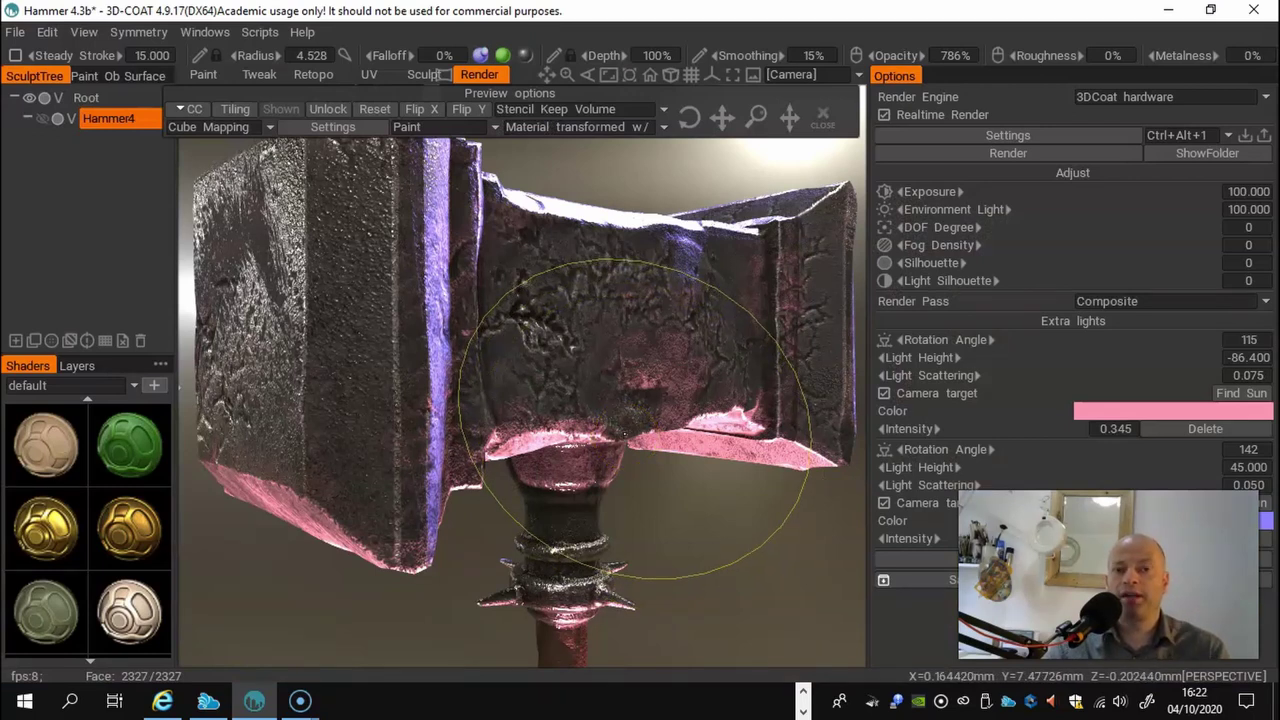
click(616, 428)
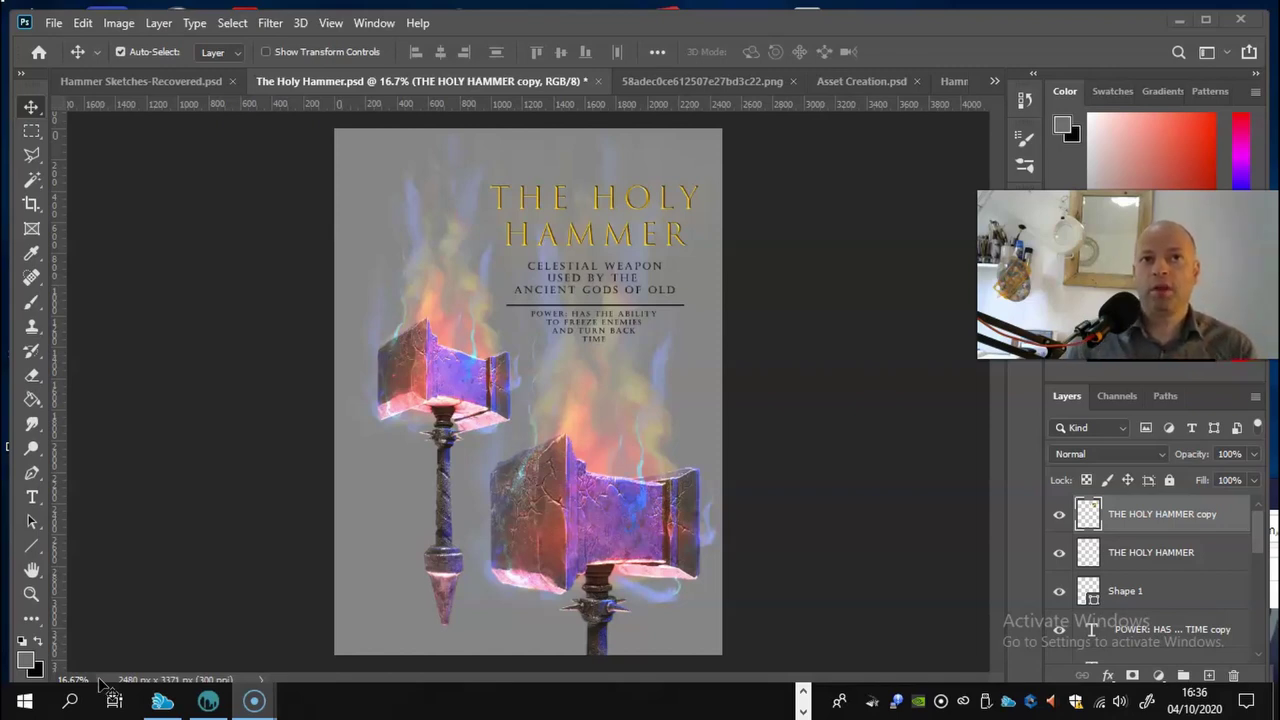
Step: In Photoshop, check the A4 preset's size and resolution for a new document and close the dialog without creating one
click(53, 22)
click(60, 44)
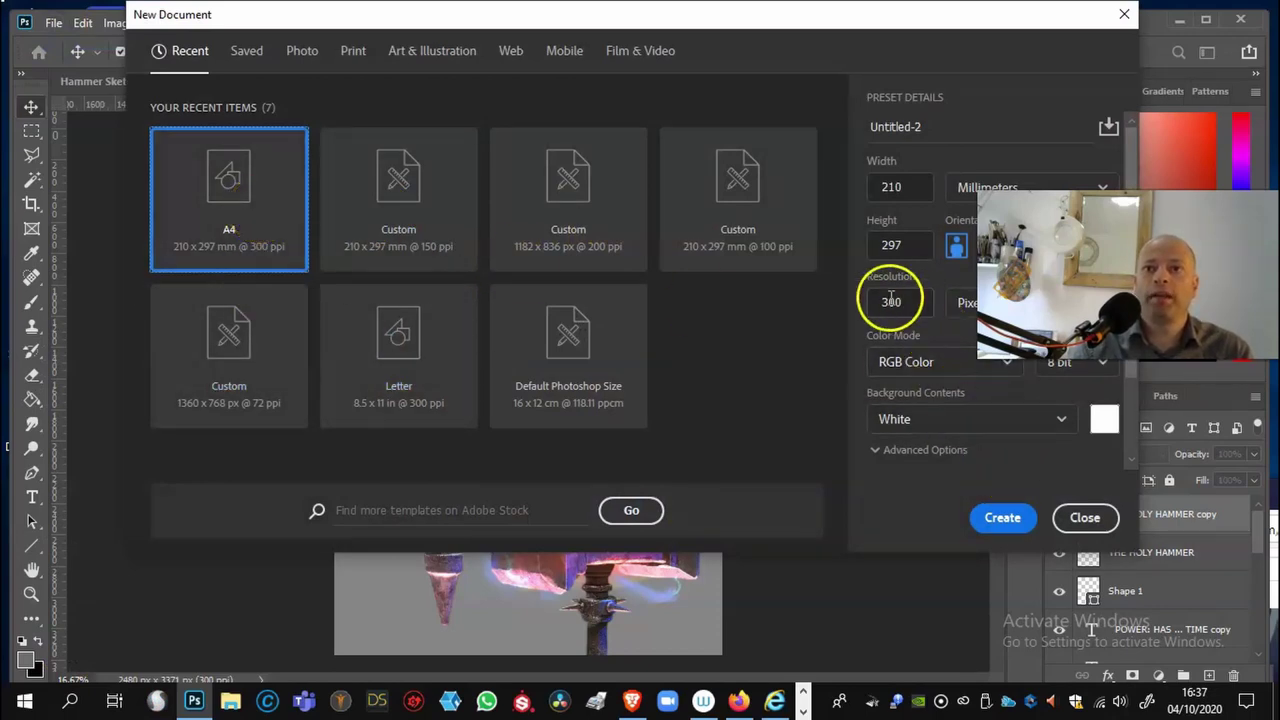
click(1097, 519)
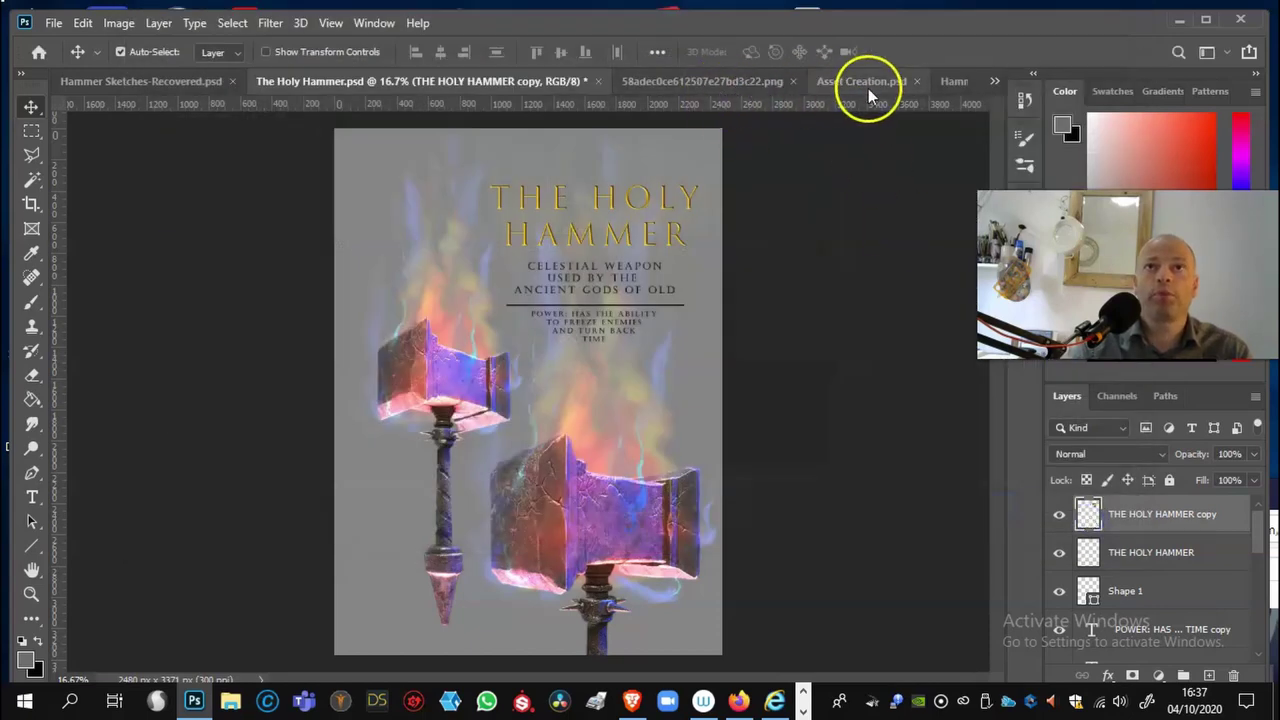
Step: Check the blank grey A4 document Untitled-1 and the close-up render Hammer4.png among the open documents
click(994, 81)
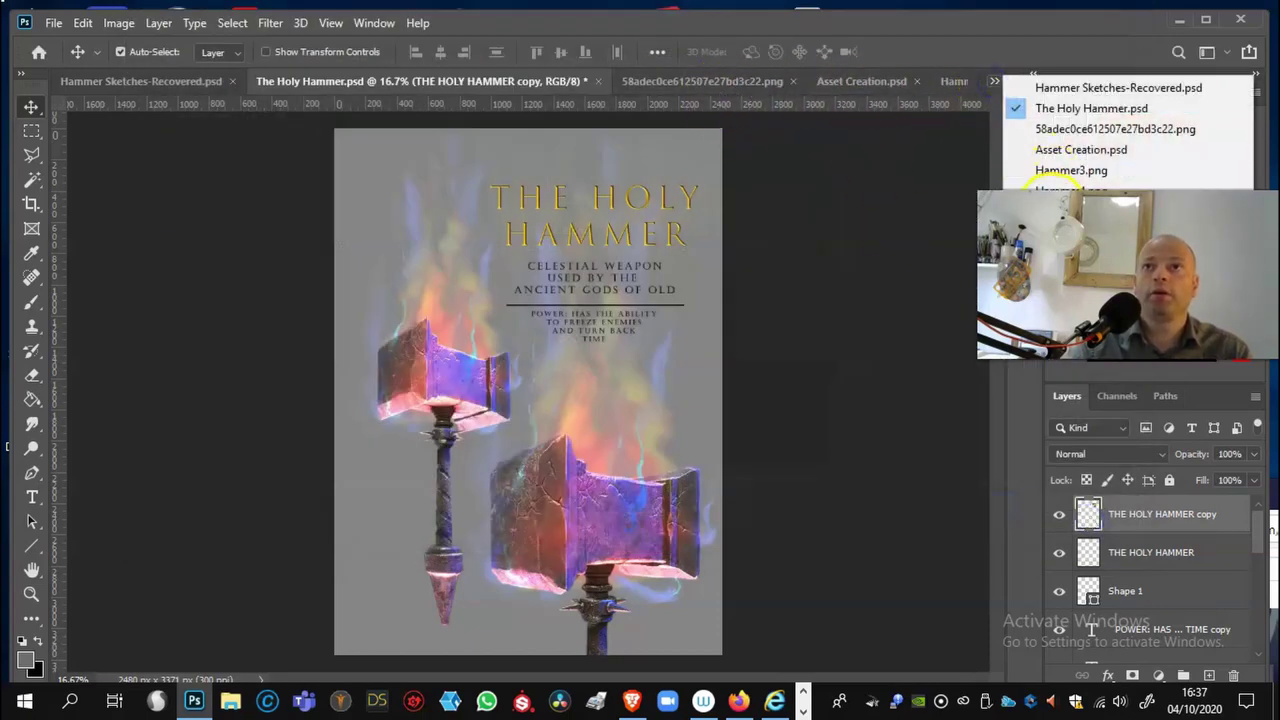
click(1085, 212)
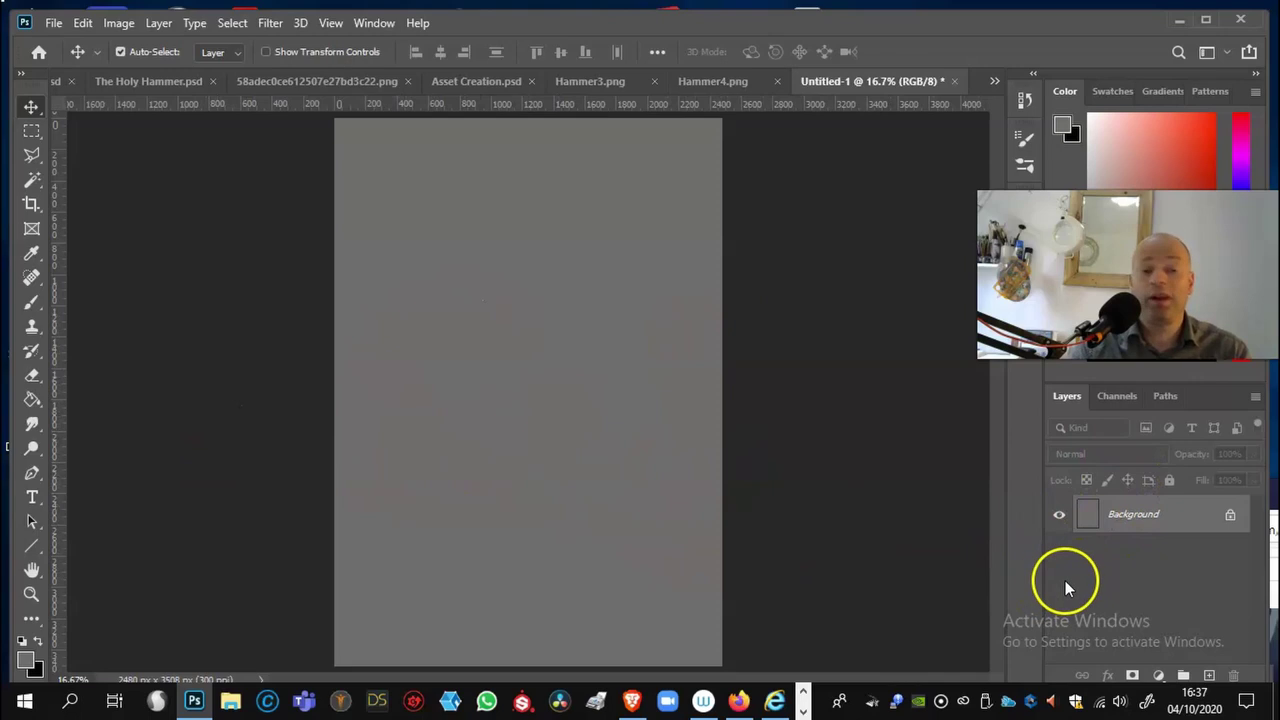
click(721, 82)
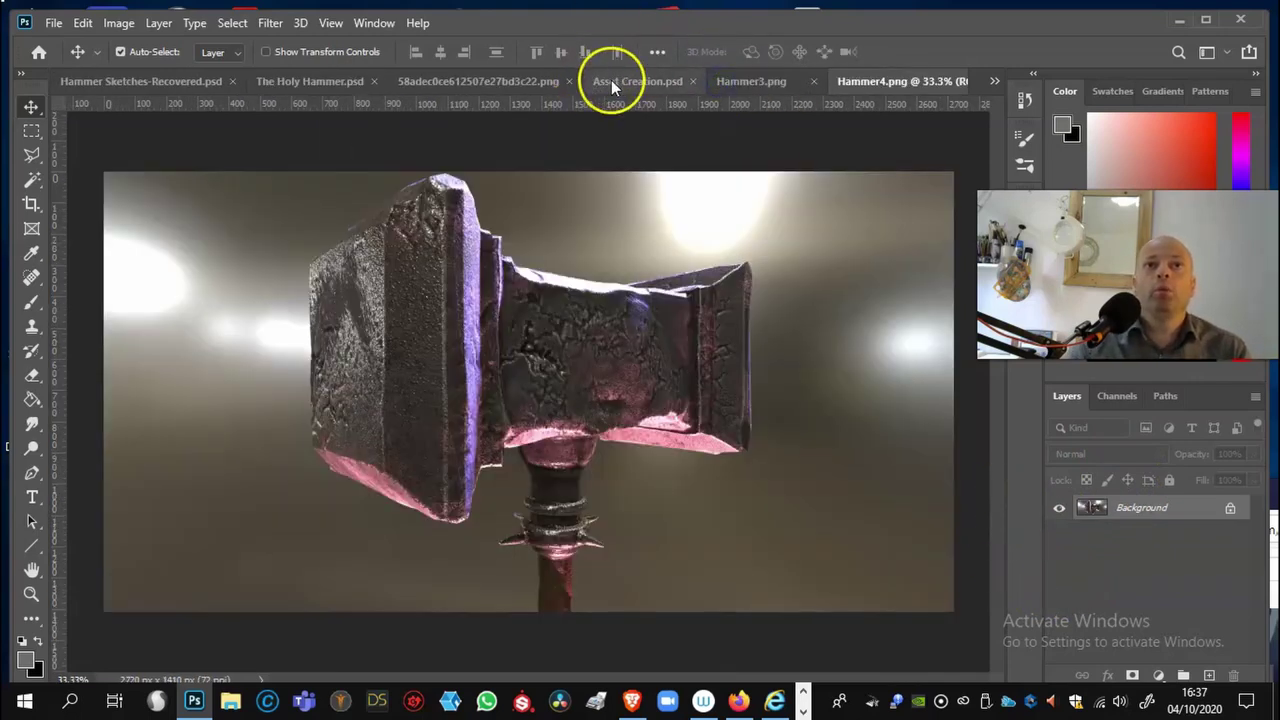
Step: In Hammer3.png, outline the whole hammer loosely with a closed Polygonal Lasso selection around the head, handle and pointed tip
click(754, 79)
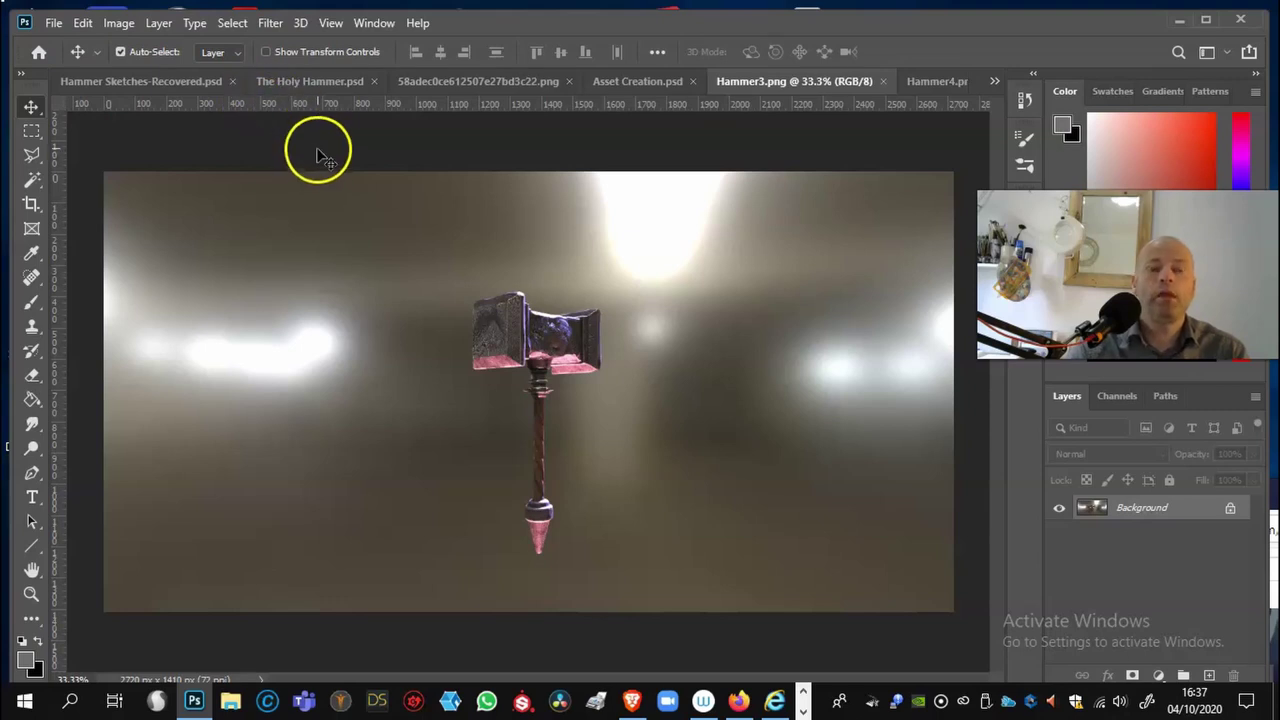
key(ctrl+plus)
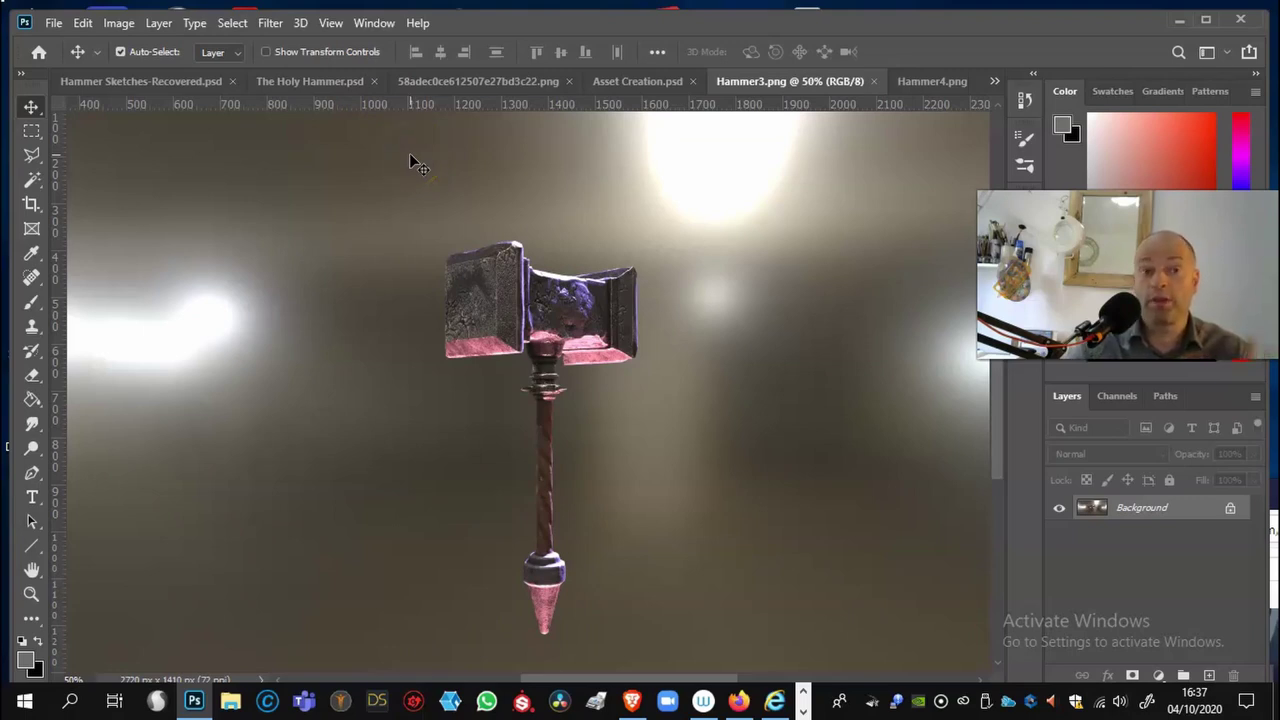
click(30, 155)
click(450, 253)
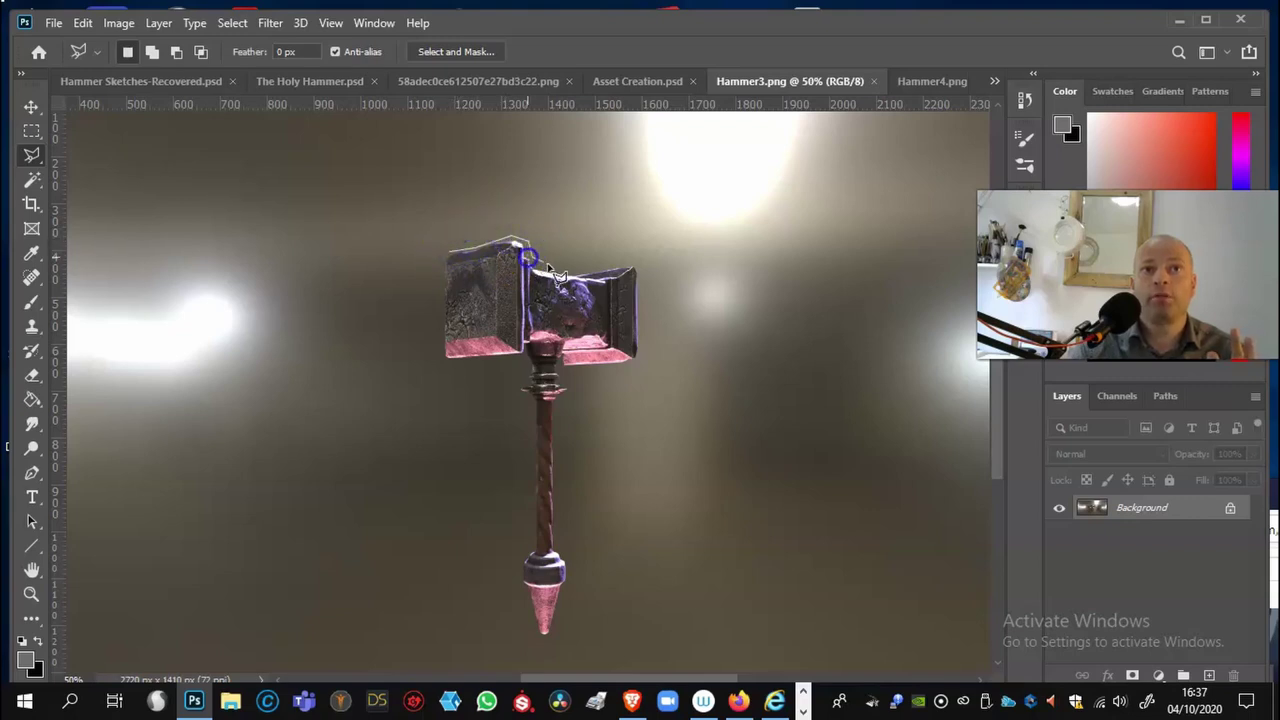
click(647, 268)
click(650, 362)
click(572, 378)
click(566, 540)
click(574, 572)
click(545, 645)
click(515, 578)
click(522, 400)
click(519, 369)
click(446, 370)
click(442, 251)
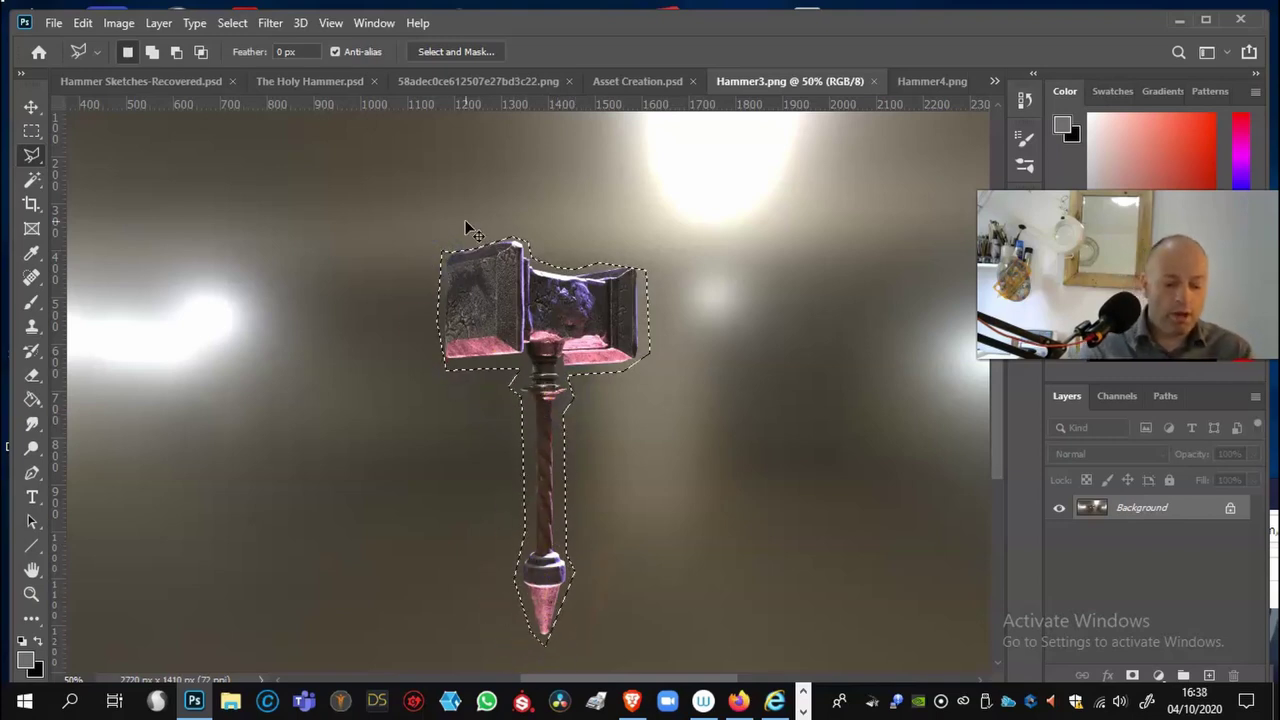
Step: Copy the selected hammer and paste it into the Untitled-1 A4 document as a new layer
click(899, 105)
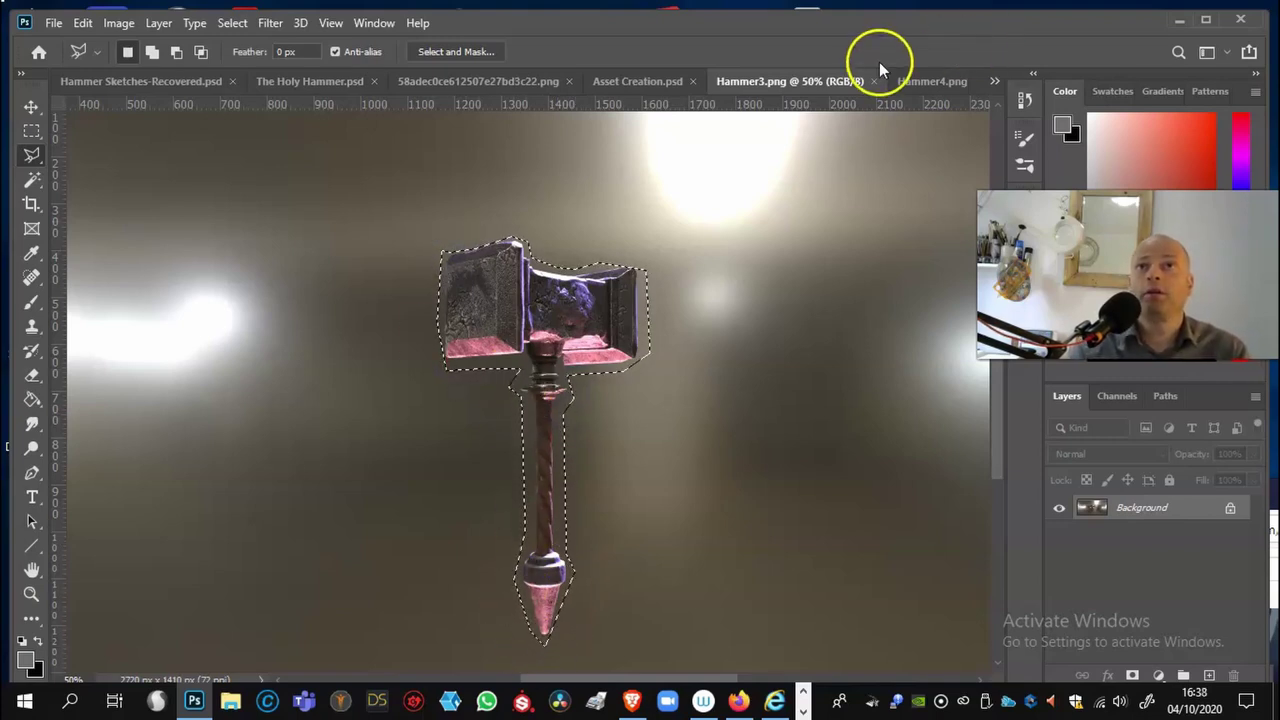
click(994, 81)
click(1068, 211)
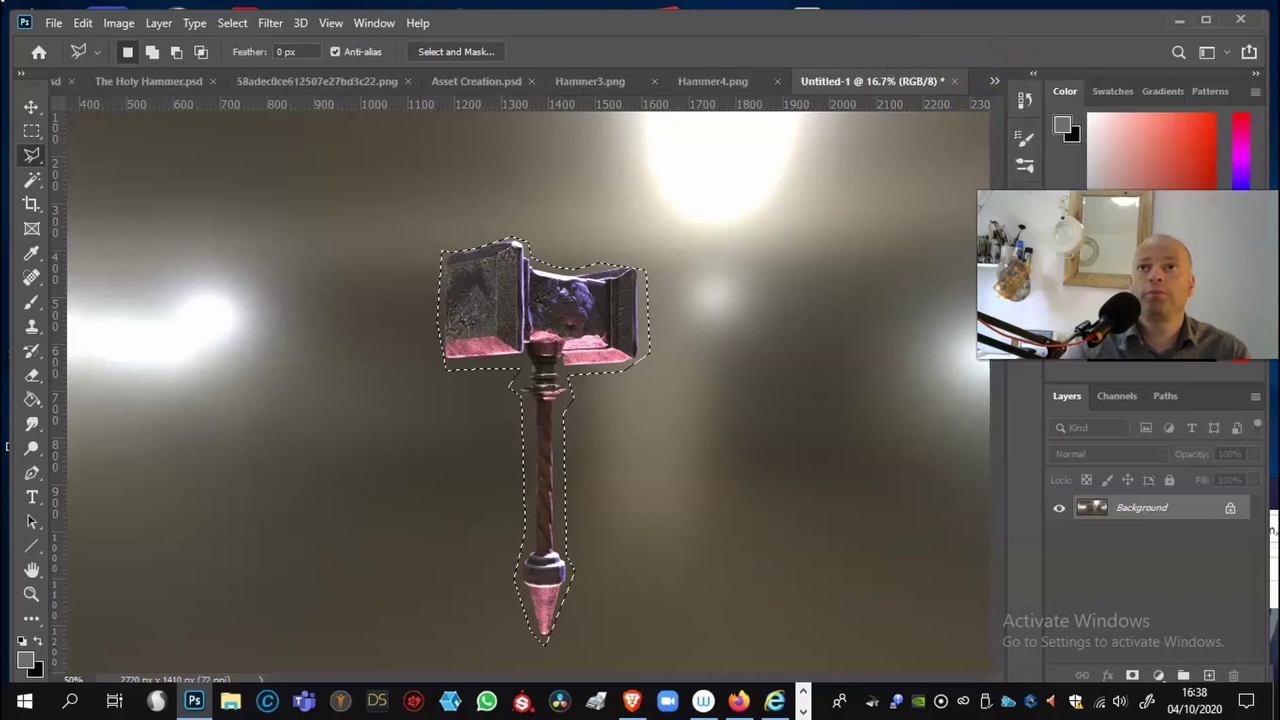
key(ctrl+v)
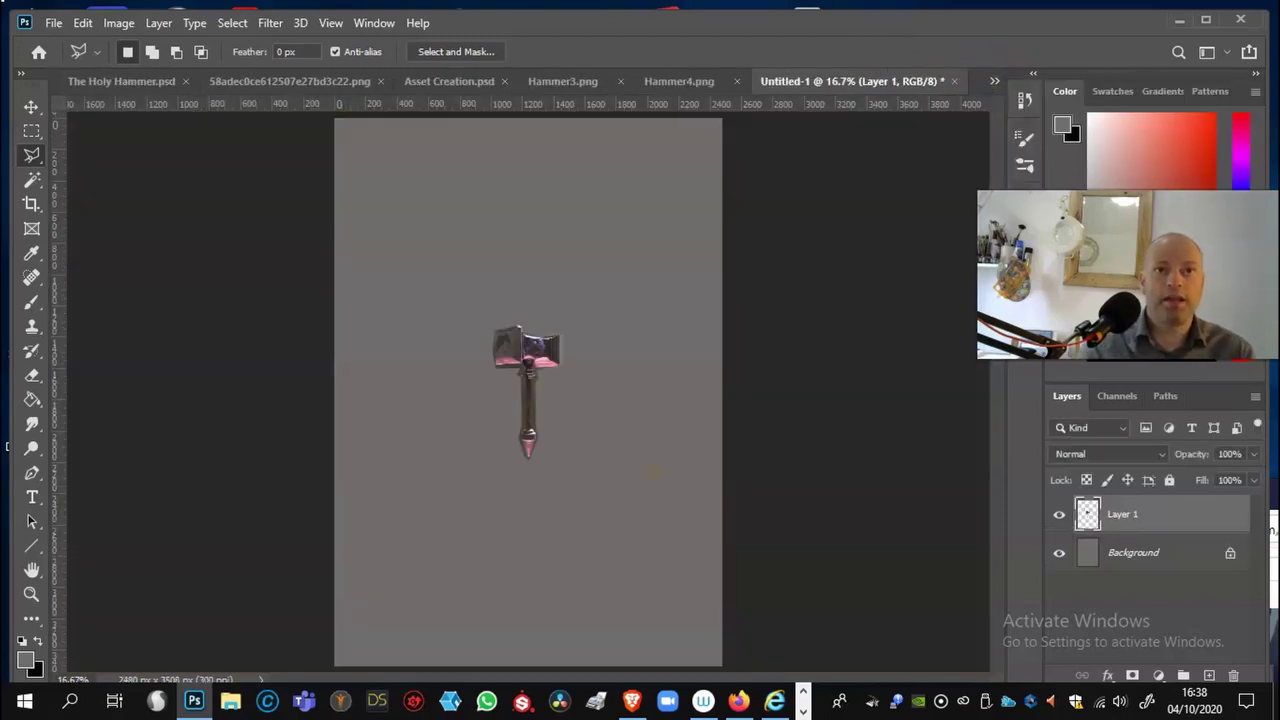
Step: Enlarge the pasted hammer proportionally to over two and a half times its size and place it on the left half of the page
key(ctrl+t)
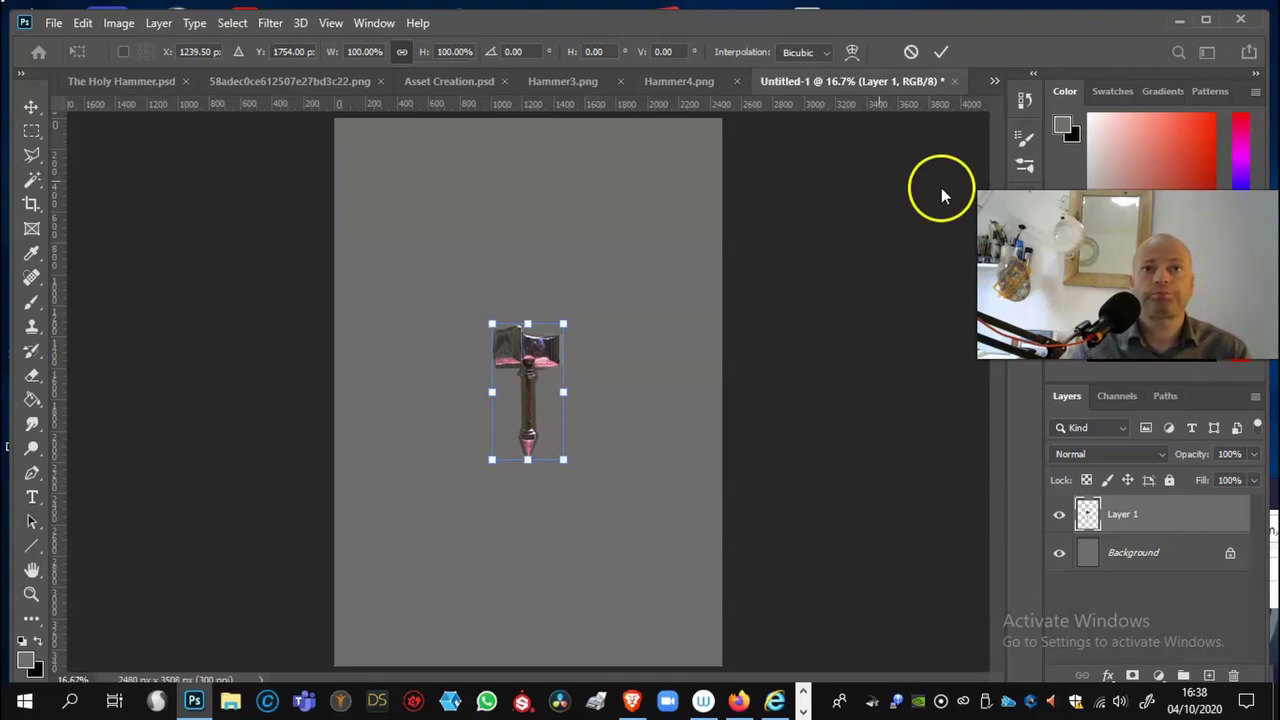
drag(564, 323, 728, 212)
drag(601, 299, 487, 433)
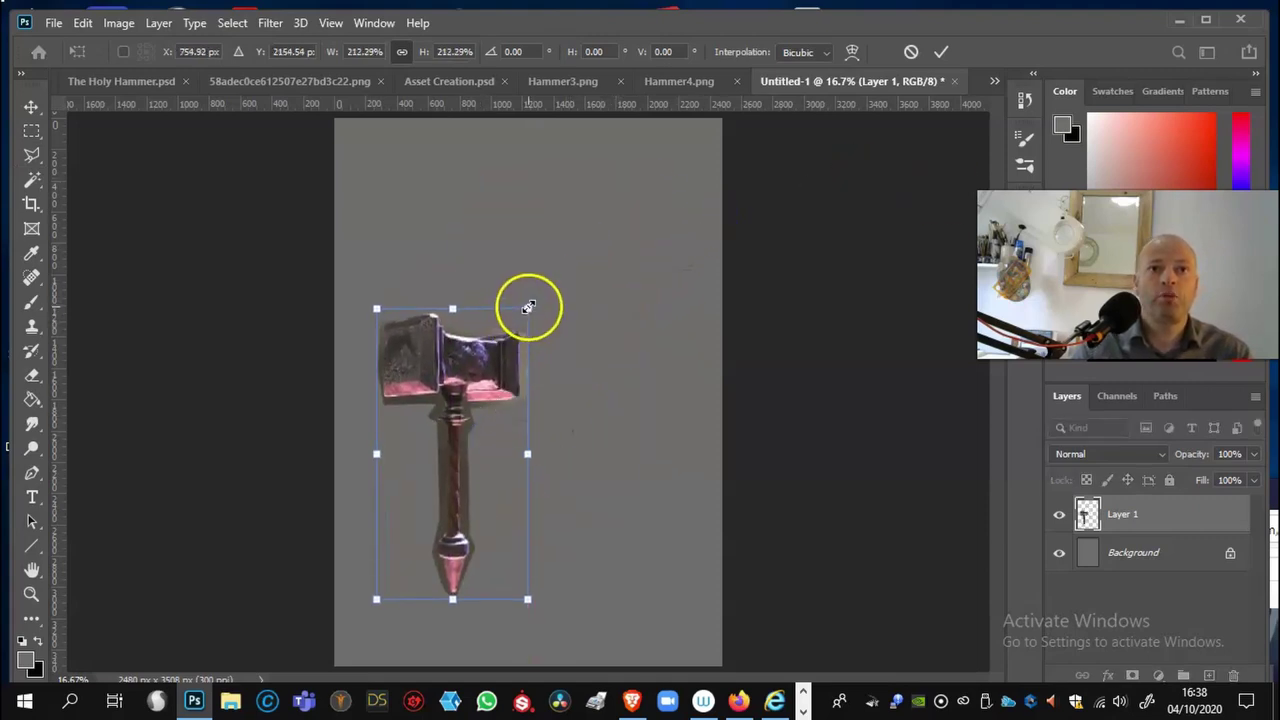
drag(528, 307, 583, 269)
drag(534, 334, 509, 375)
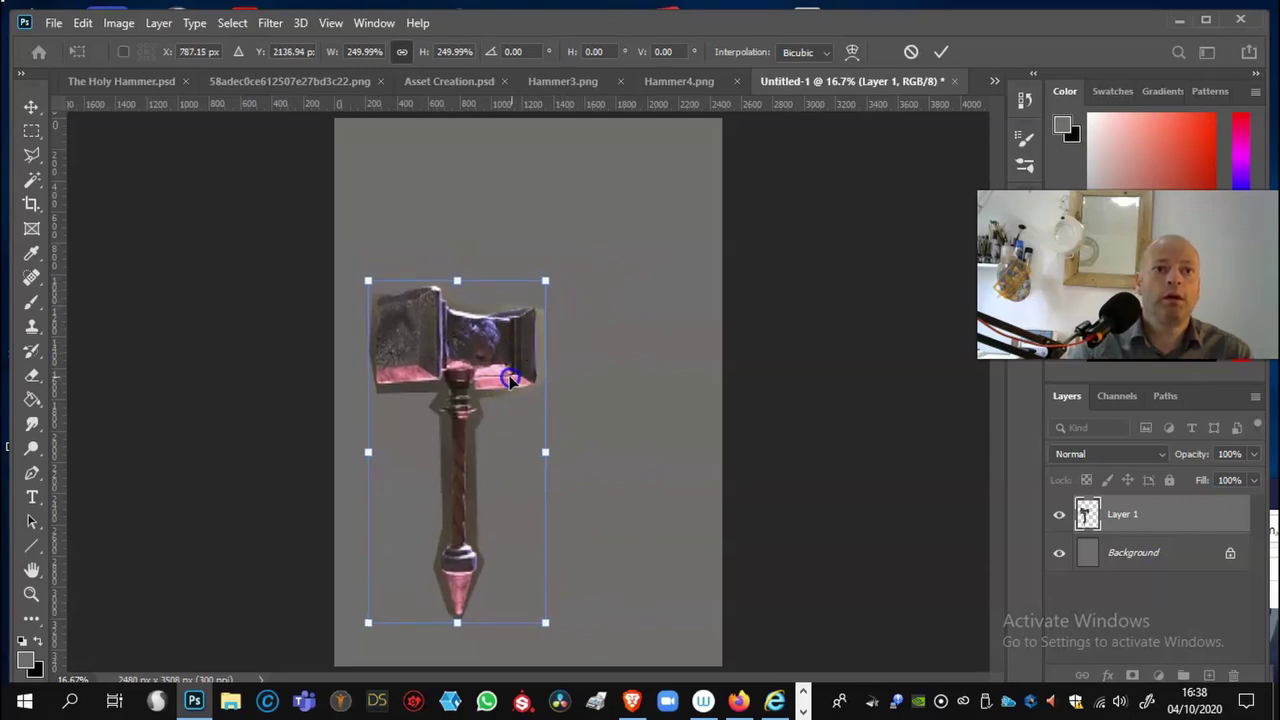
mouse_move(543, 272)
mouse_down()
mouse_move(537, 300)
mouse_move(551, 261)
mouse_up()
key(Return)
Step: Set the Magic Wand tolerance to 32, then select and delete the leftover background beside the right end of the hammer head
key(l)
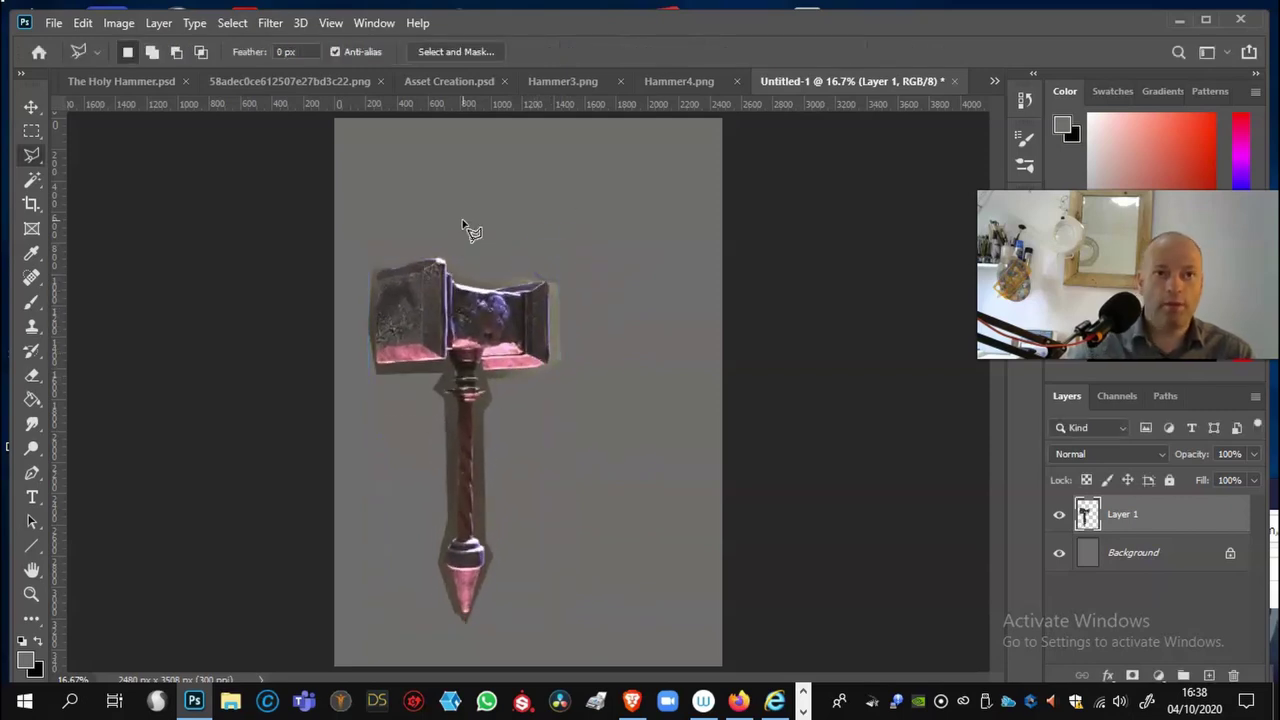
key(ctrl+plus)
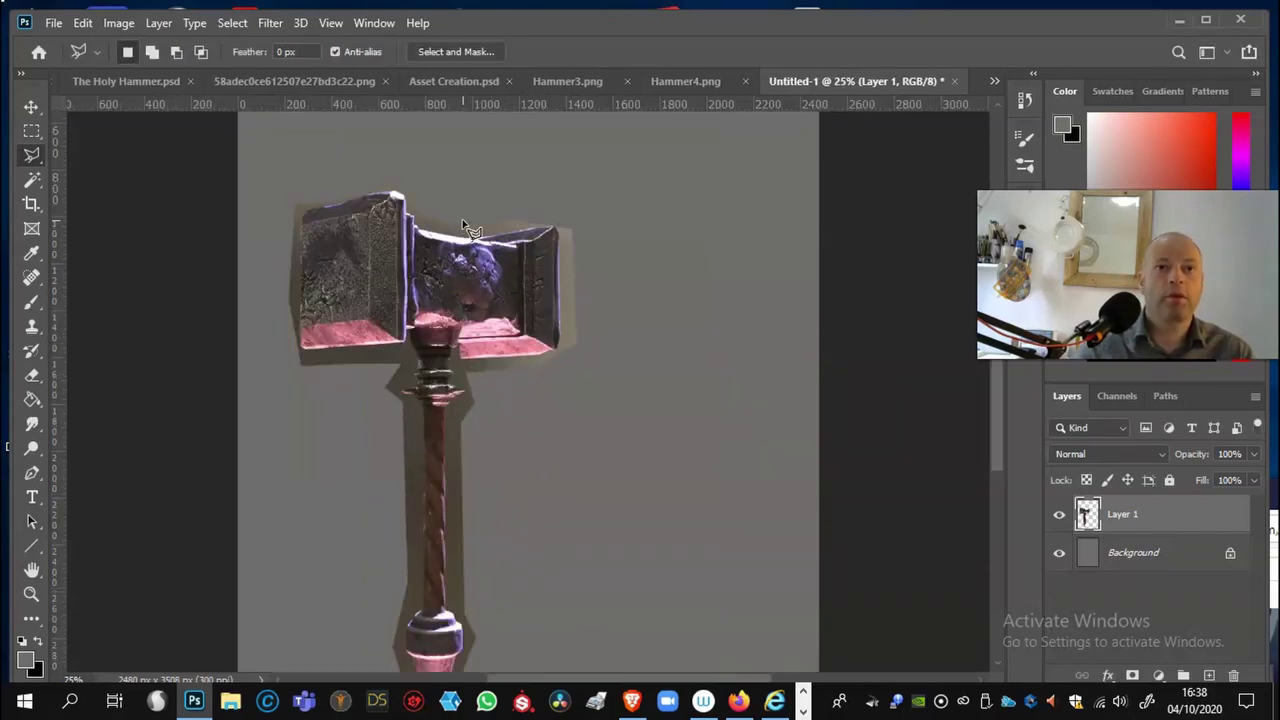
drag(1001, 400, 1001, 423)
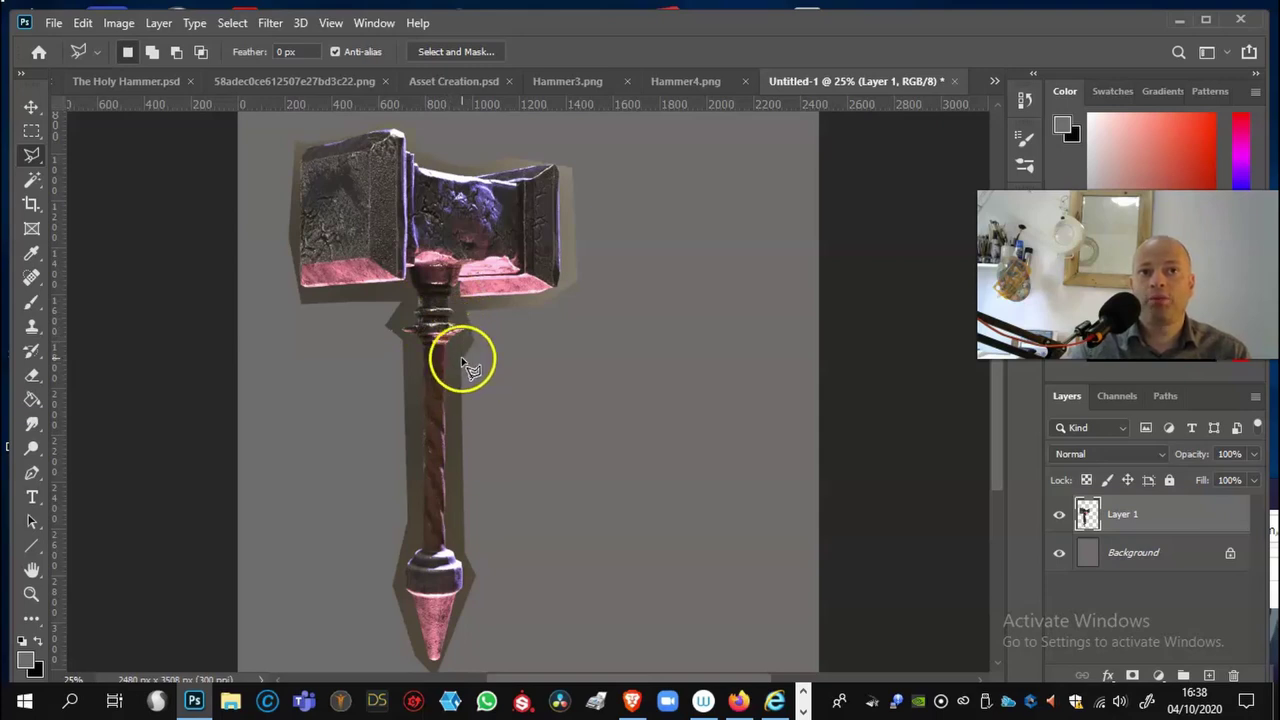
click(31, 179)
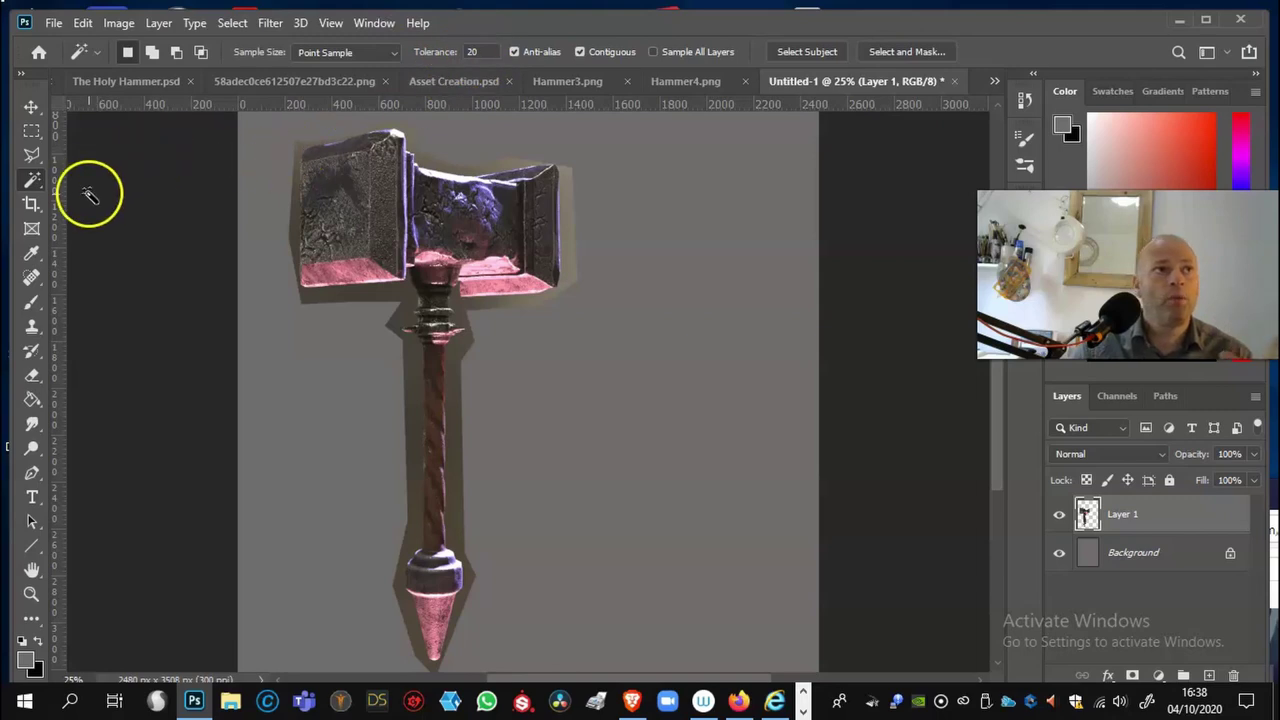
click(441, 51)
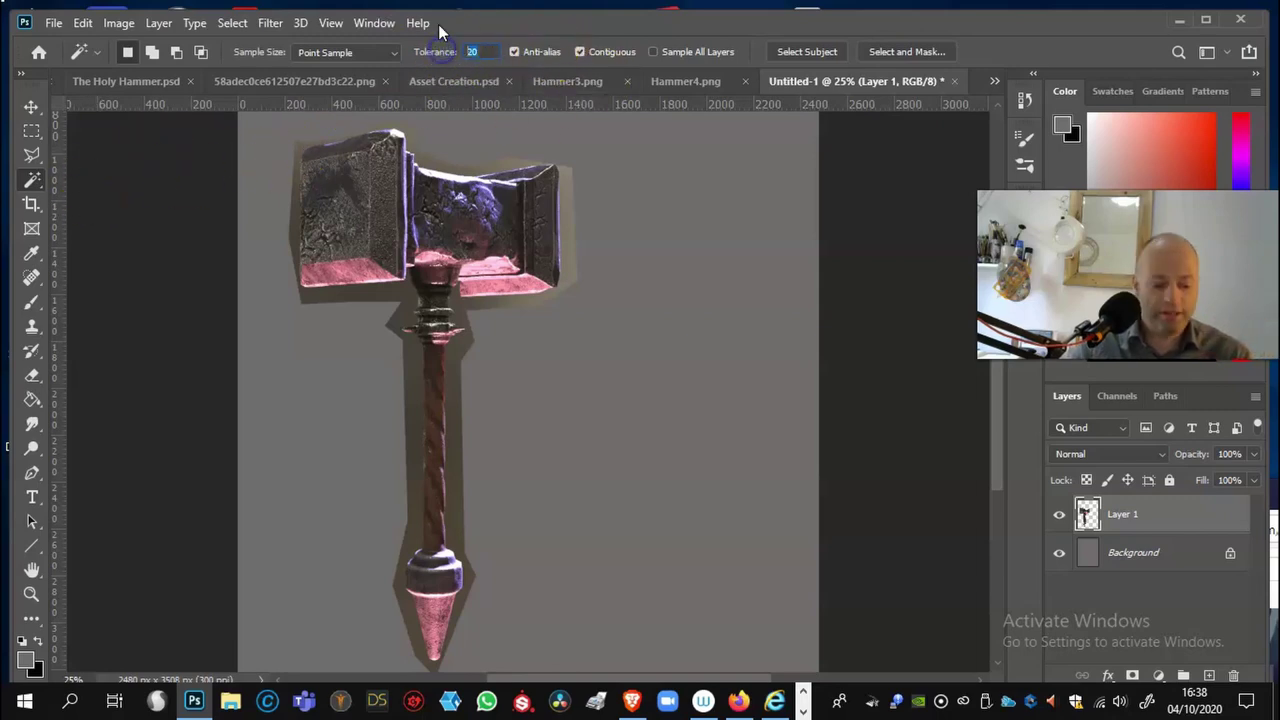
text(32)
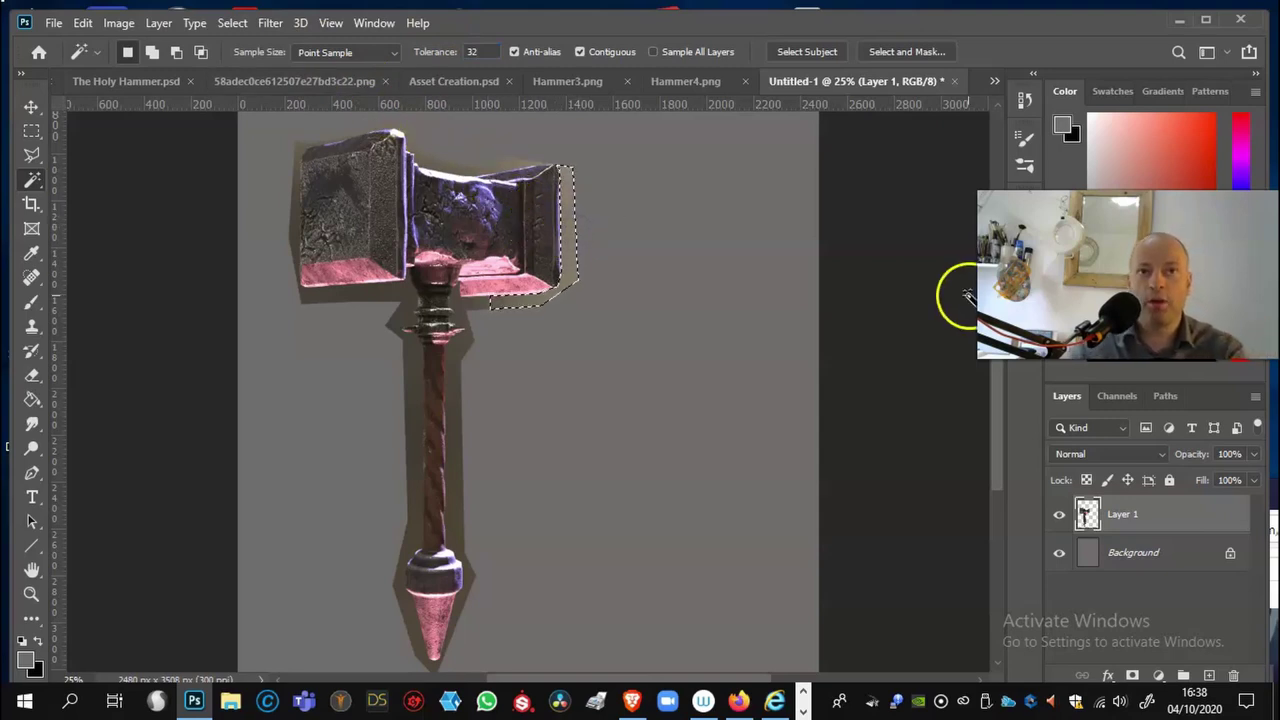
Step: Try to select the leftover background around the handle with the Magic Wand at tolerance 32
shift+click(467, 310)
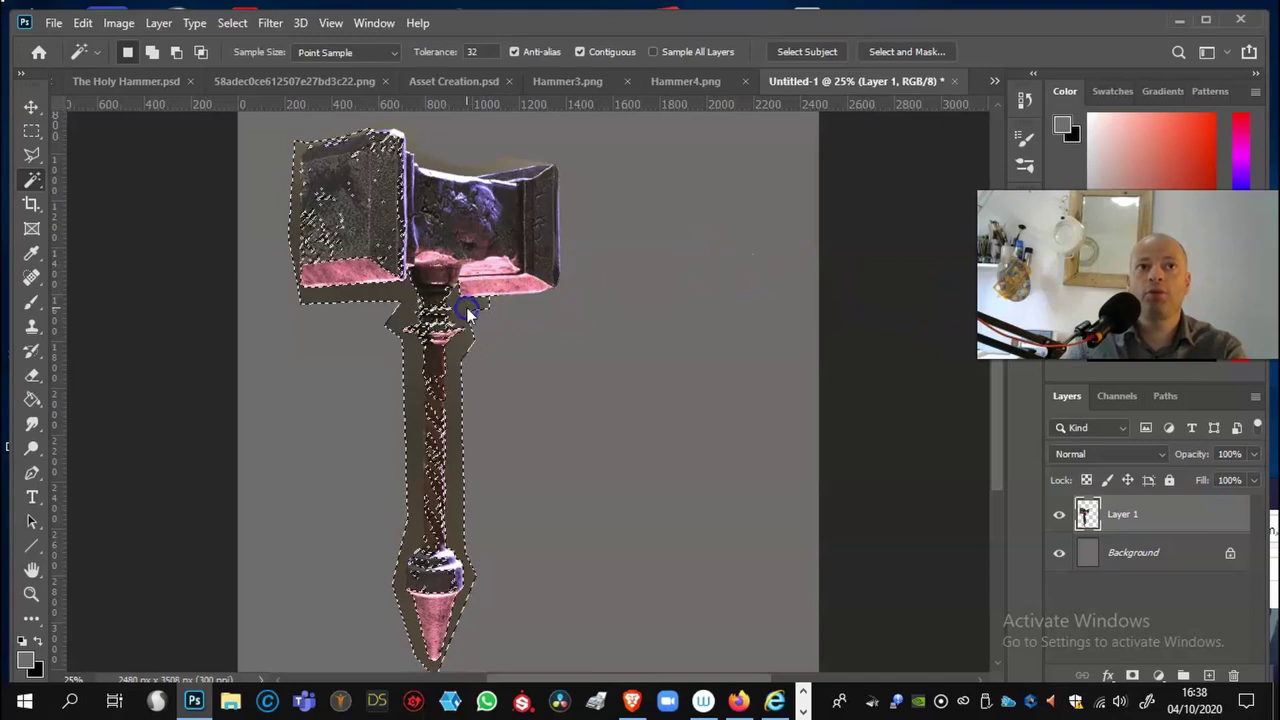
key(ctrl+d)
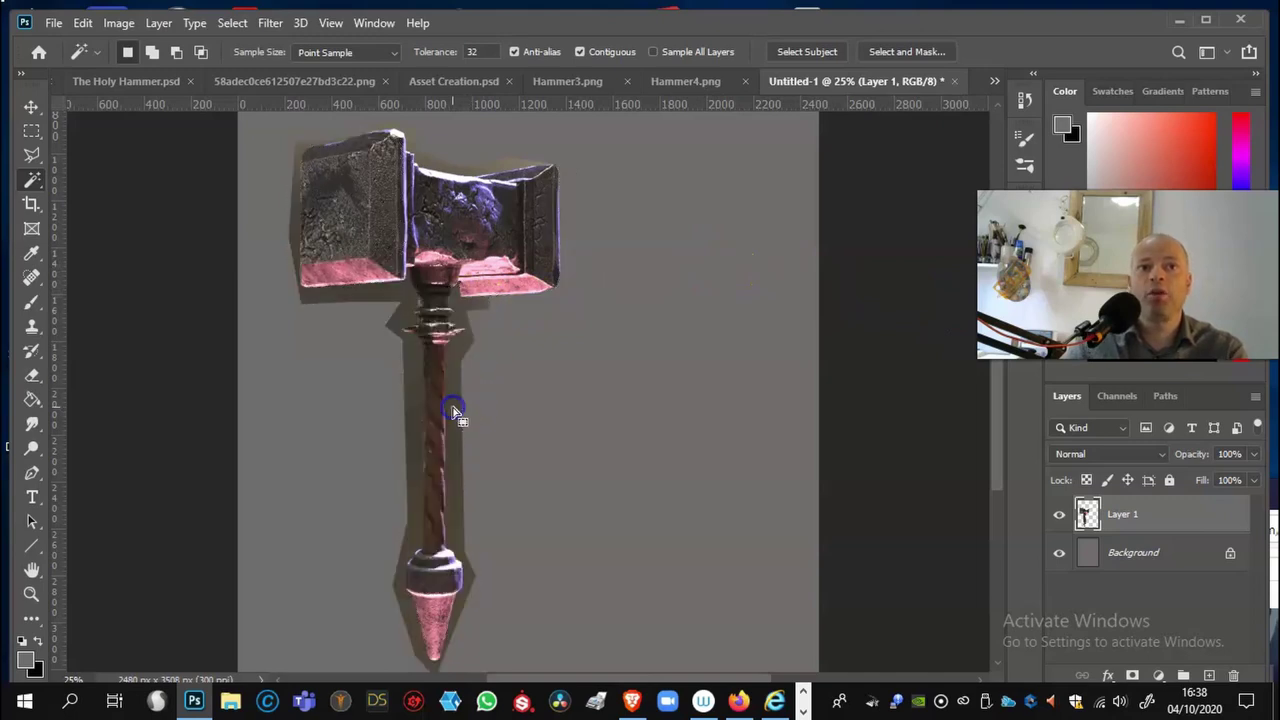
click(438, 389)
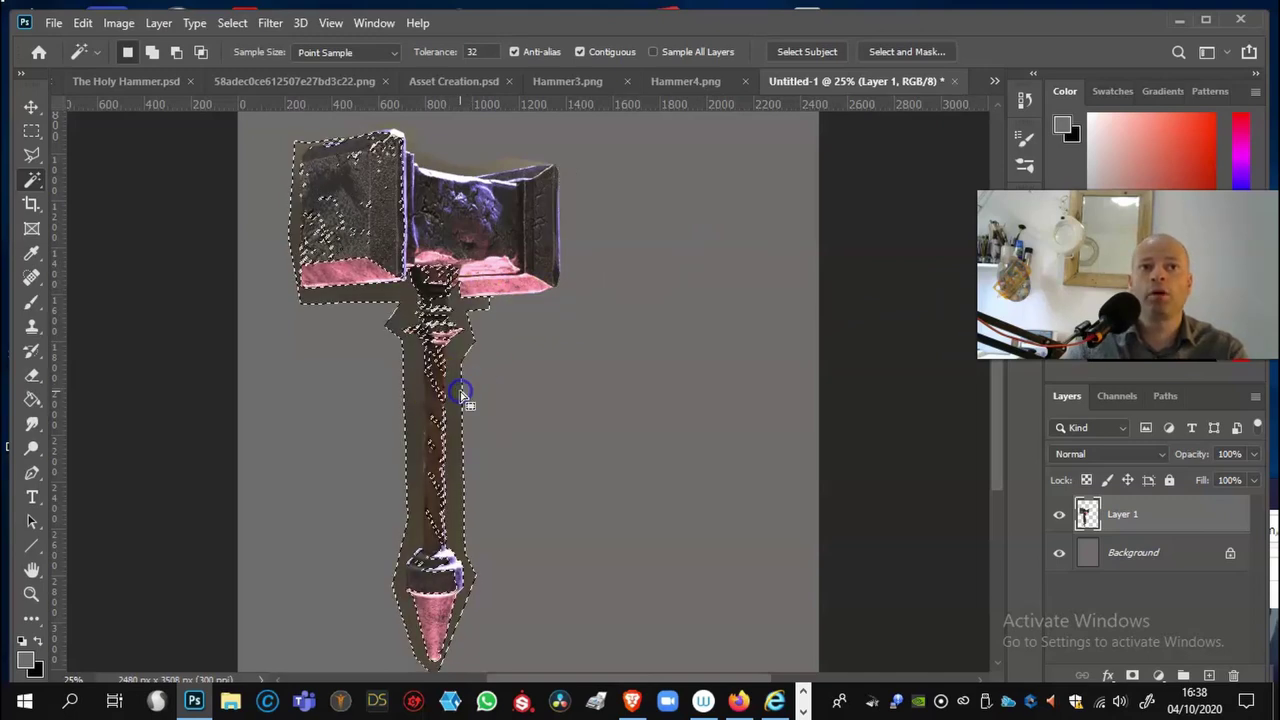
shift+click(458, 362)
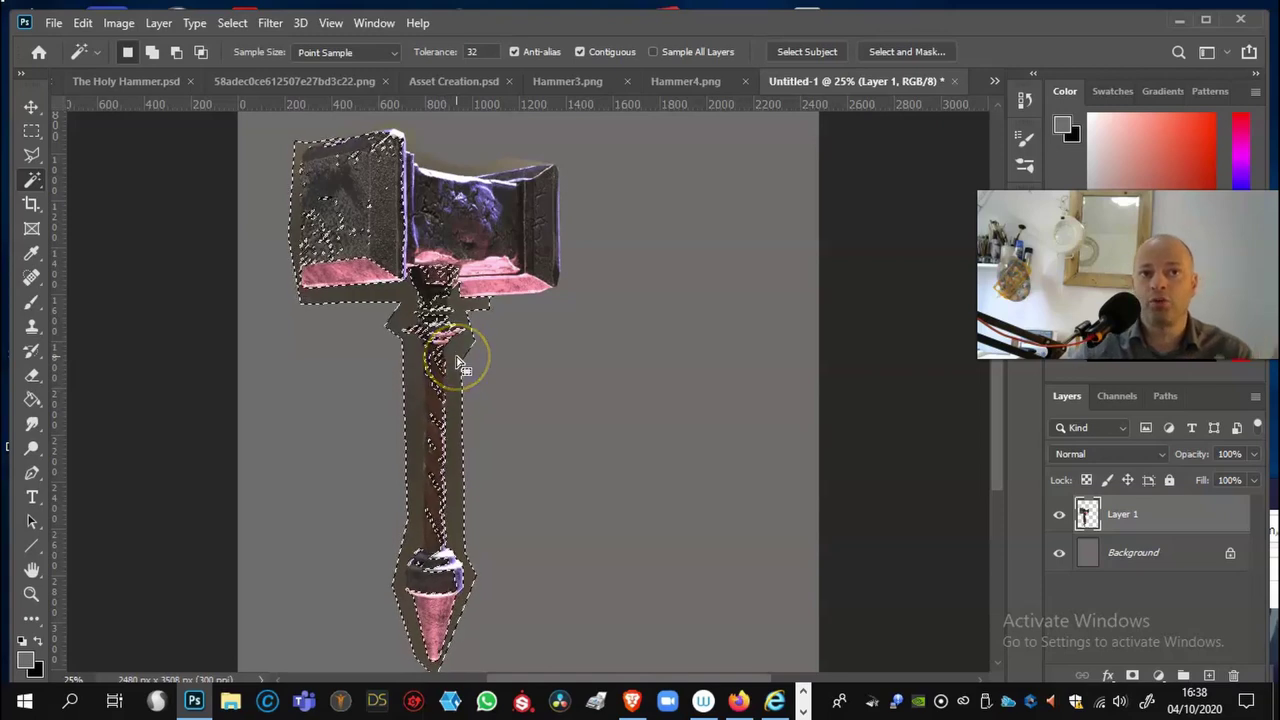
Step: Set the Magic Wand tolerance to 20 and try to select the leftover background beside the handle
click(456, 45)
text(20)
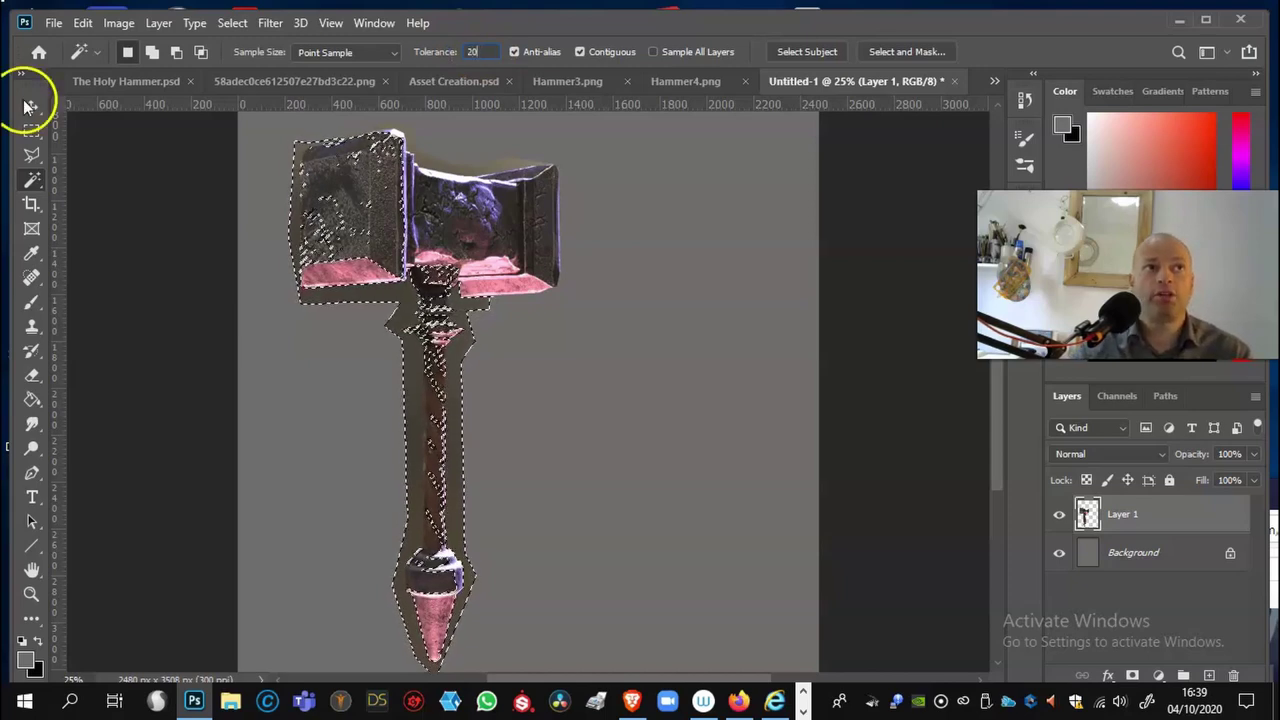
click(709, 414)
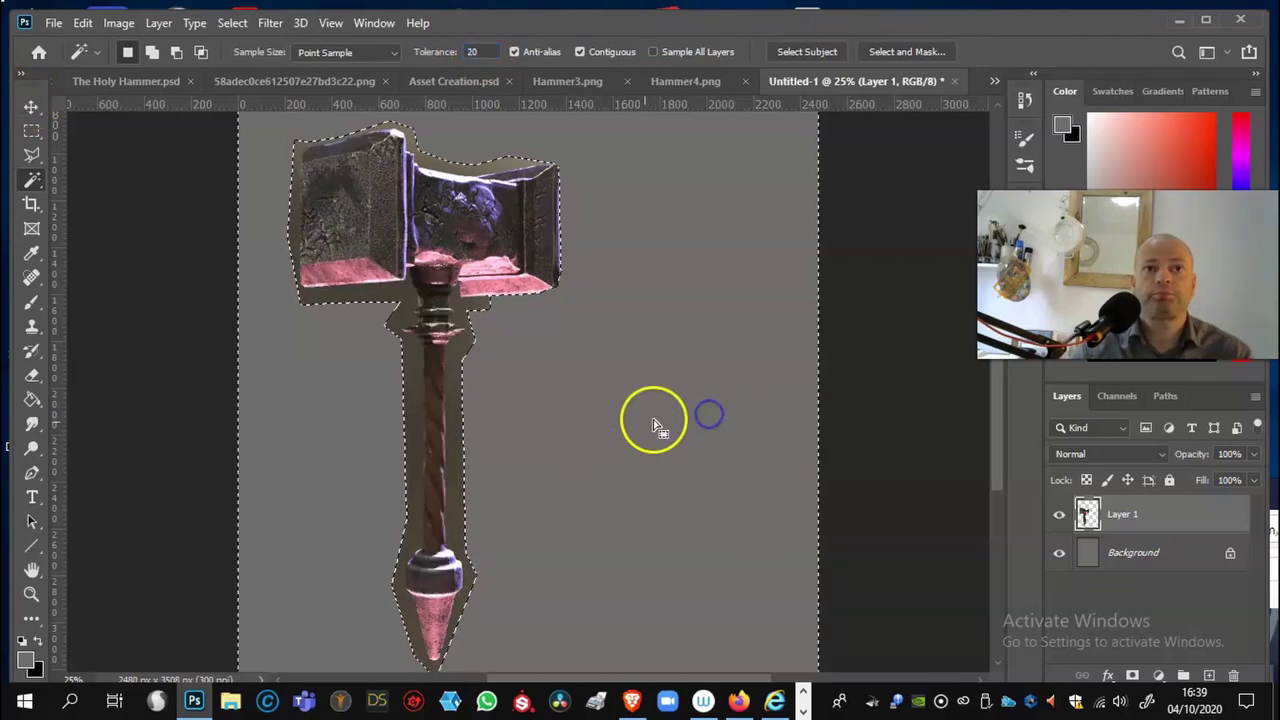
click(453, 404)
Step: Set the Magic Wand tolerance to 10 and select the leftover background along the right side of the upper handle
click(490, 53)
drag(492, 55, 434, 49)
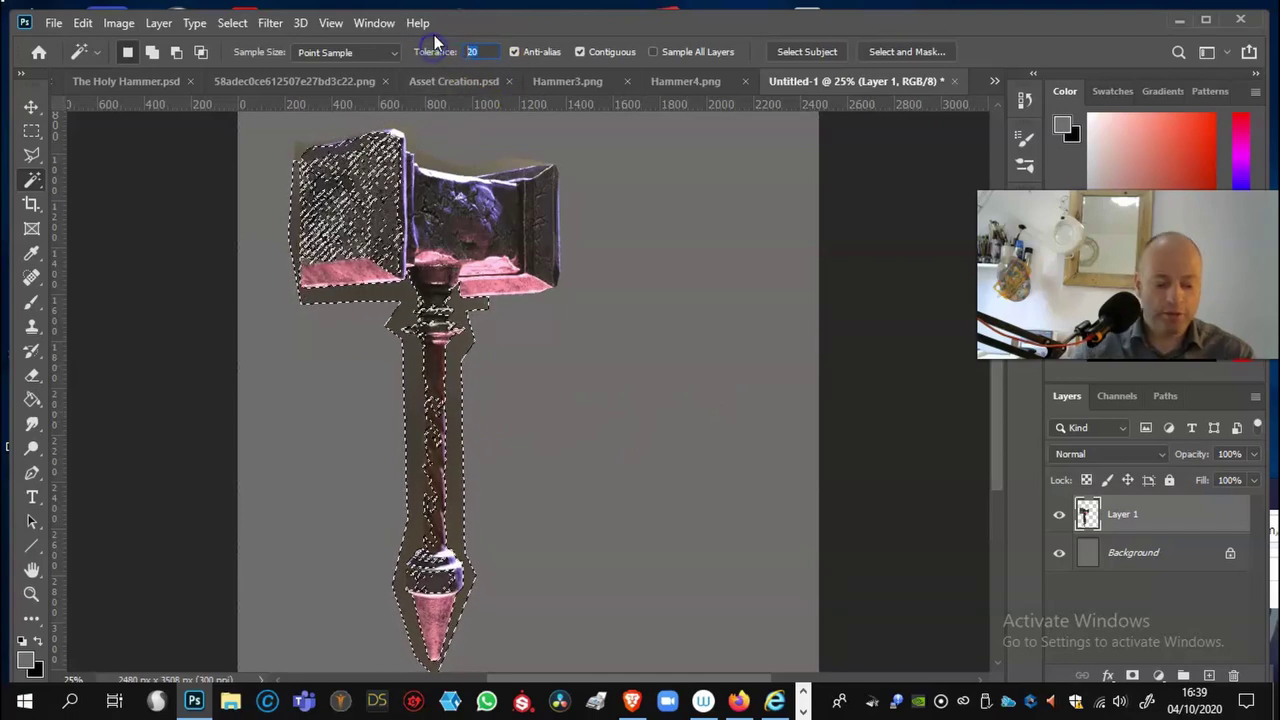
text(2)
key(BackSpace)
text(10)
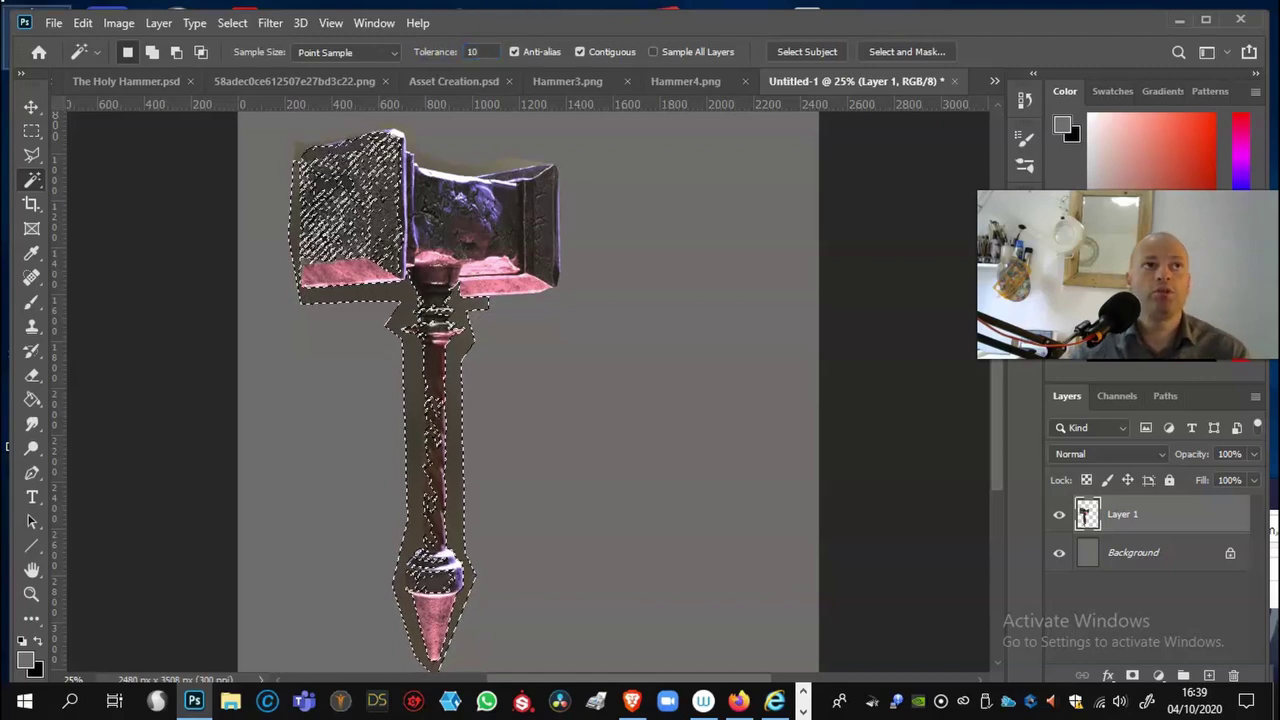
click(35, 107)
click(31, 180)
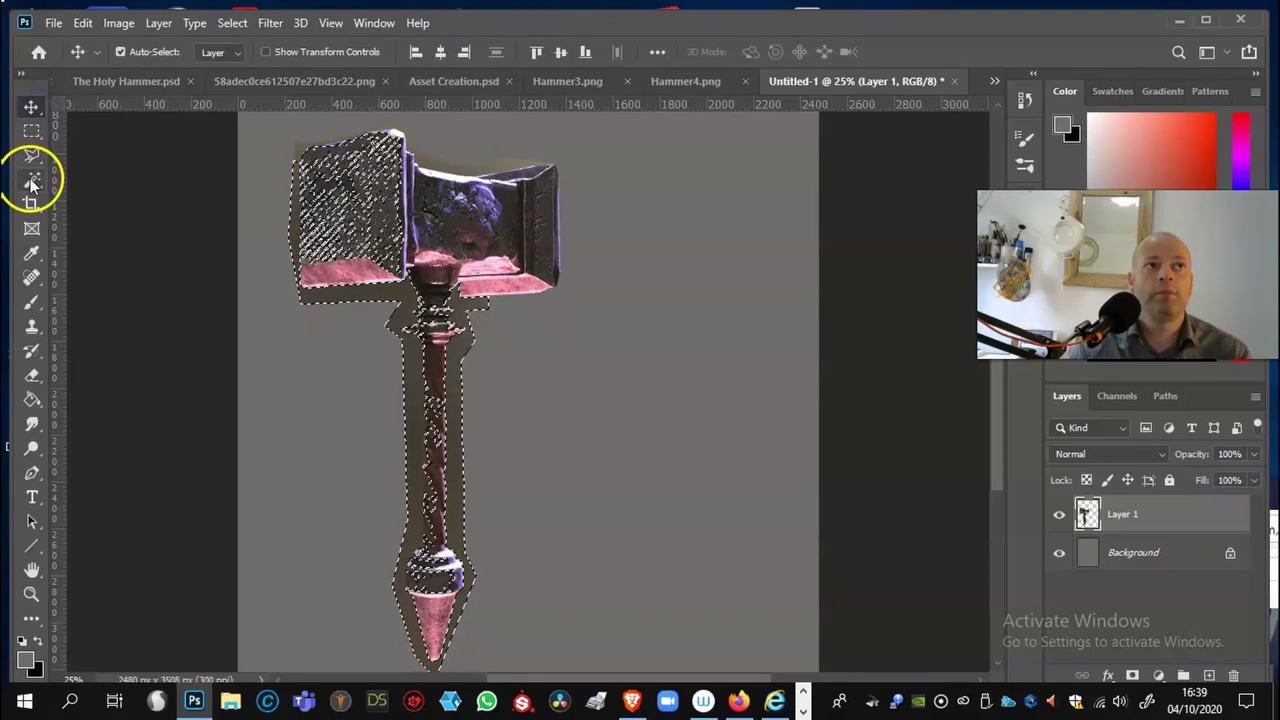
click(316, 280)
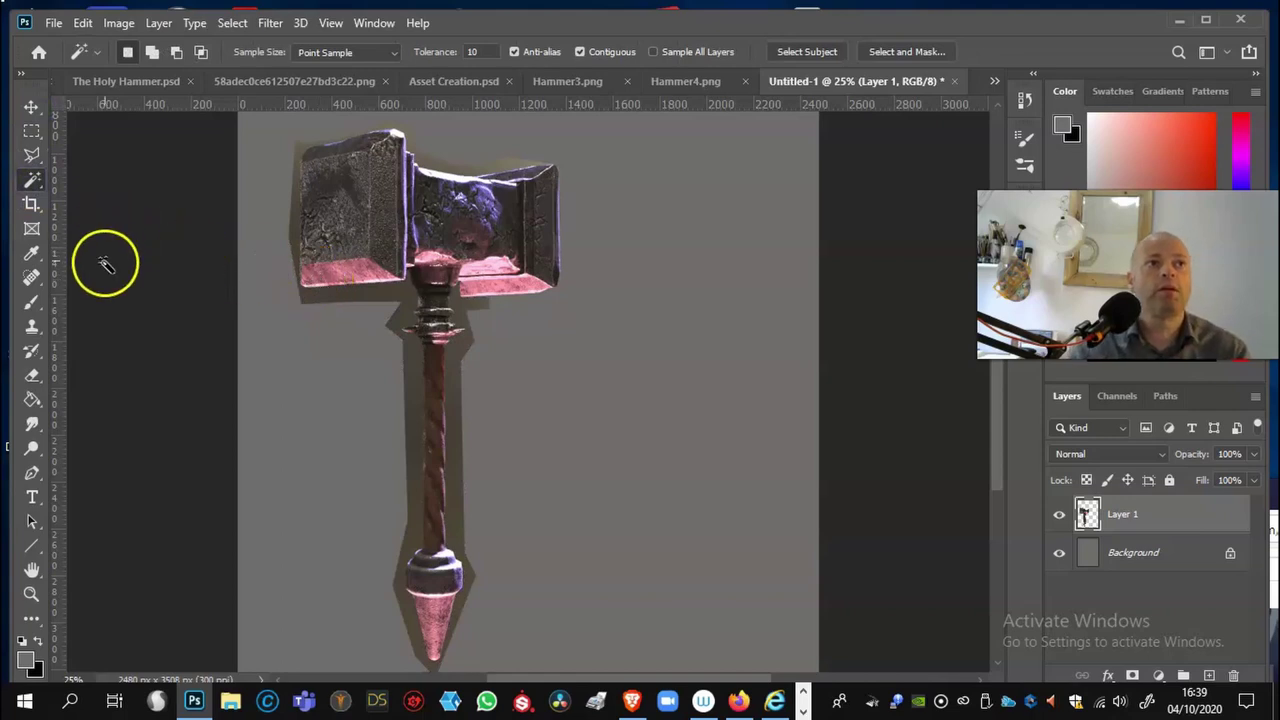
drag(484, 412, 461, 353)
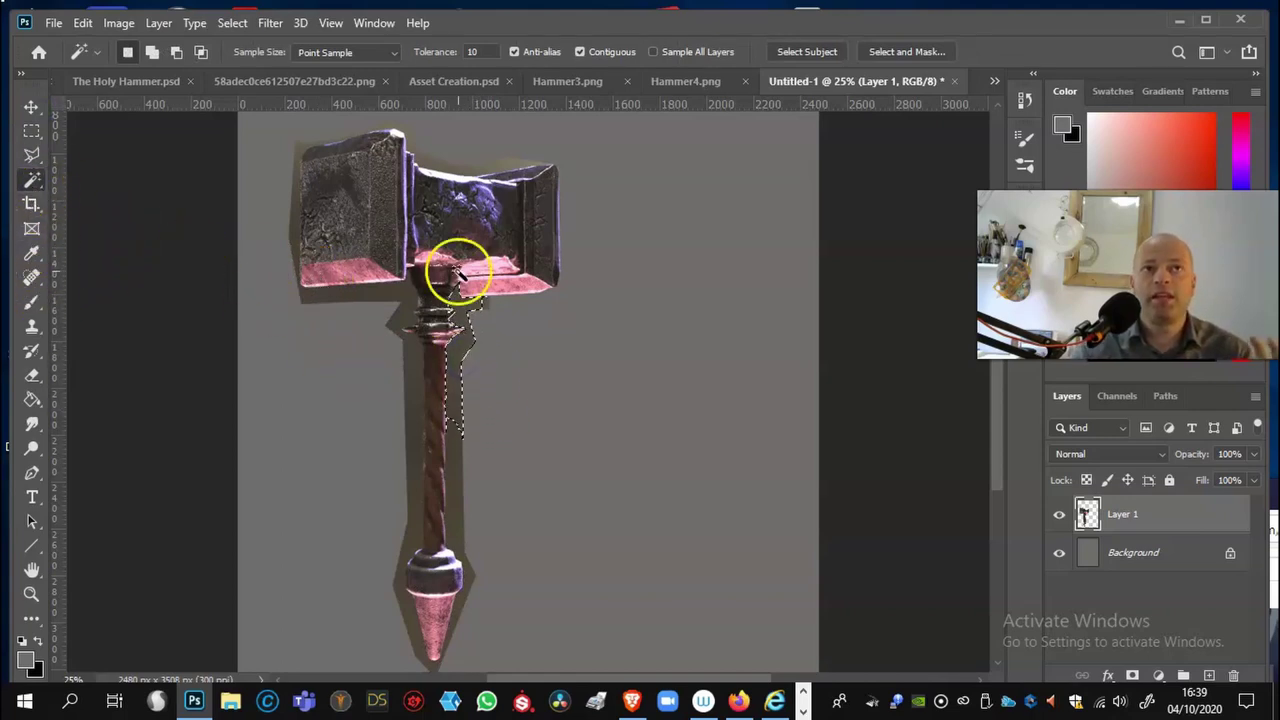
click(443, 300)
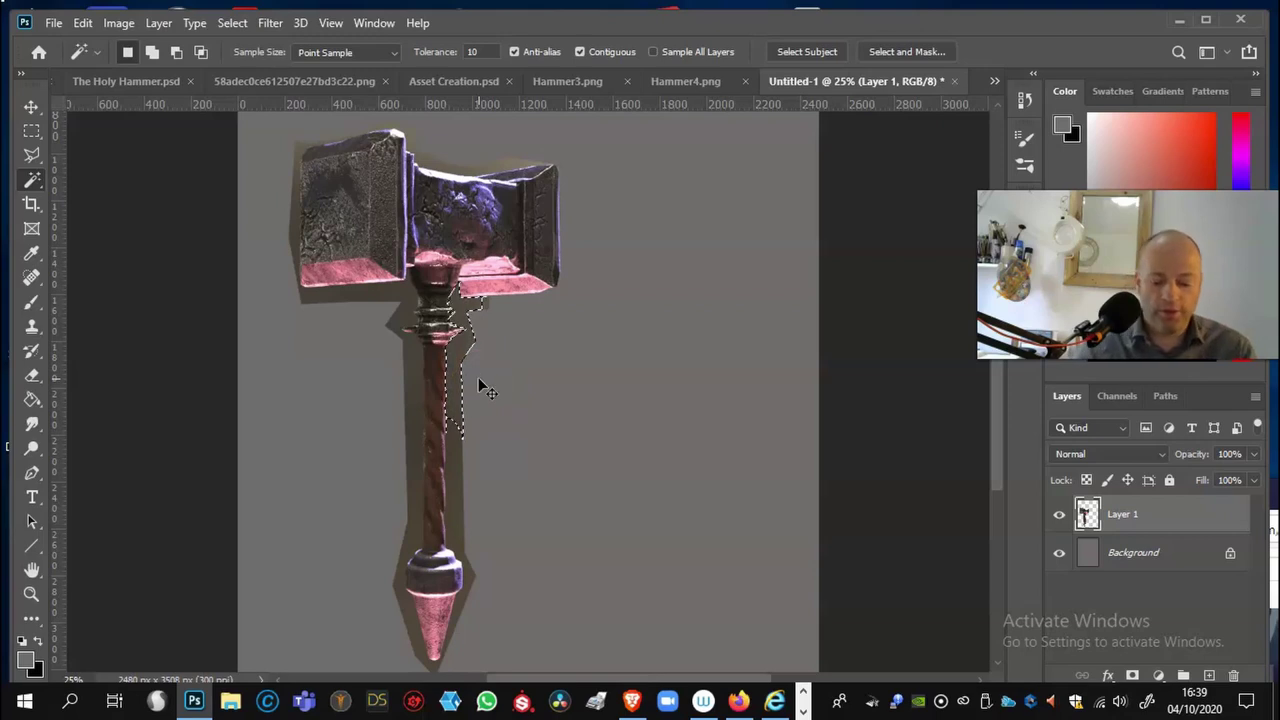
Step: Set the Magic Wand tolerance to 8 and try to select the leftover background along the right side of the upper handle
key(ctrl+plus)
key(ctrl+plus)
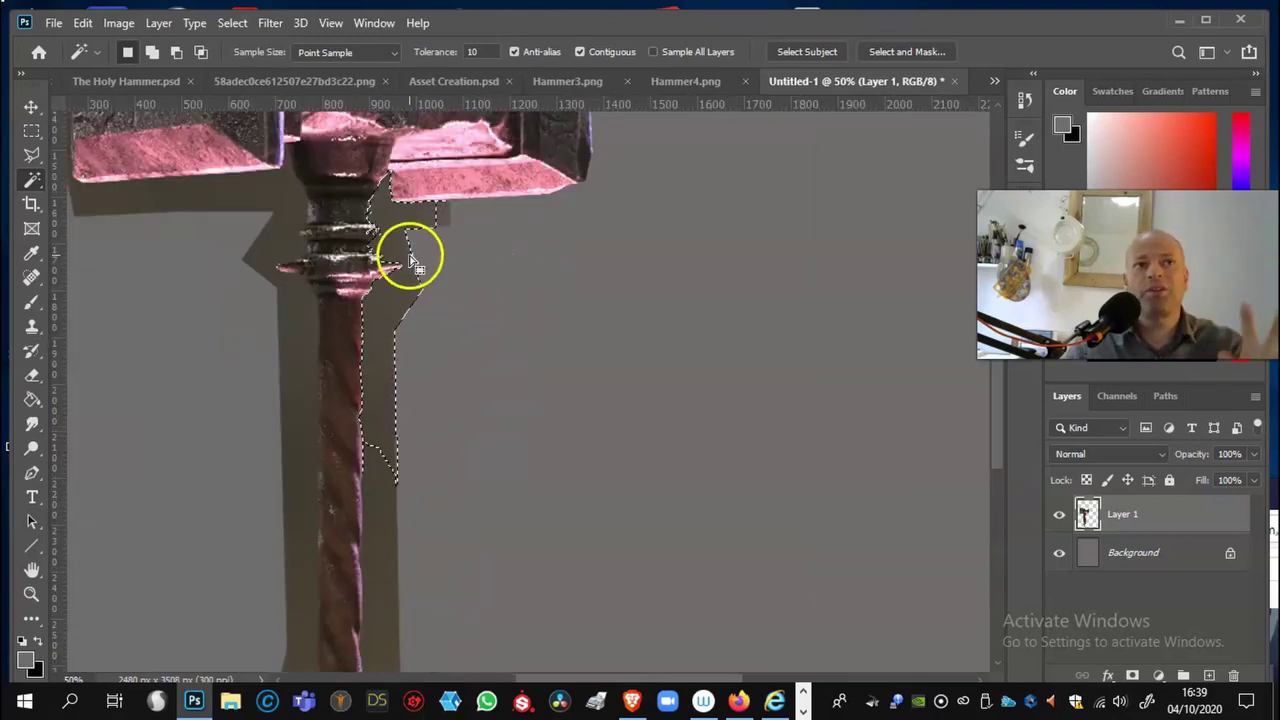
drag(384, 248, 371, 235)
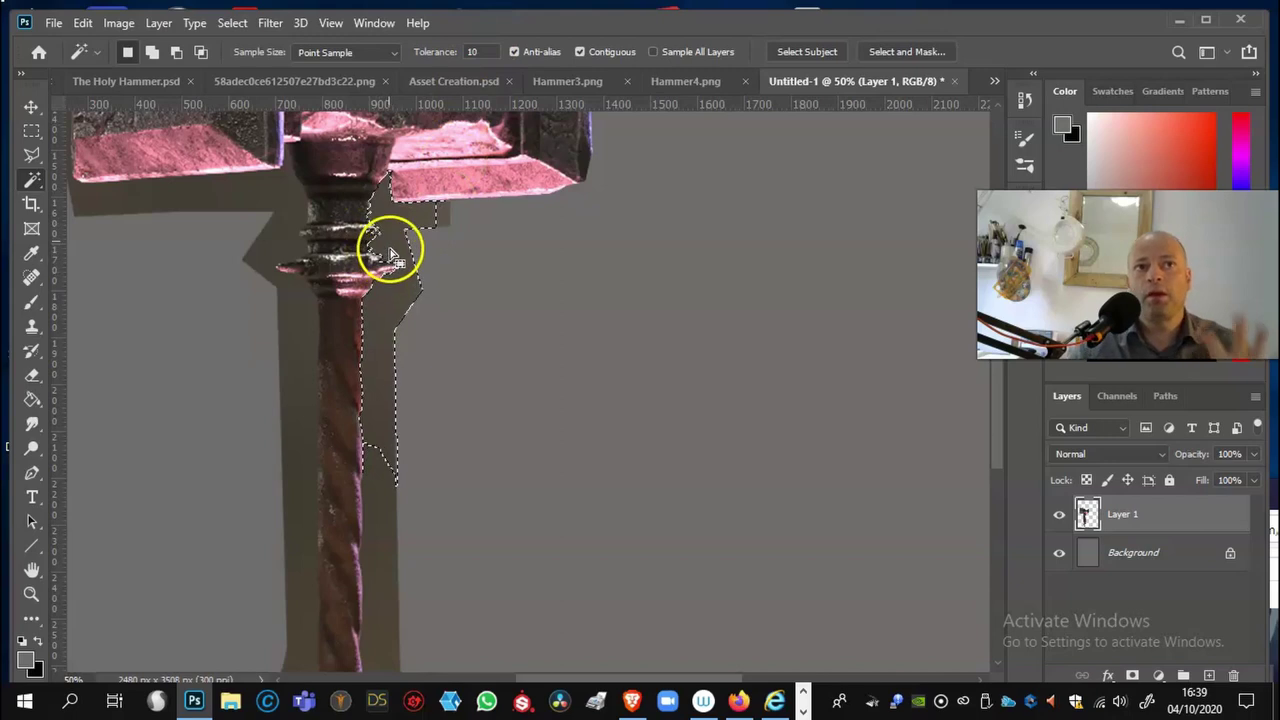
click(453, 52)
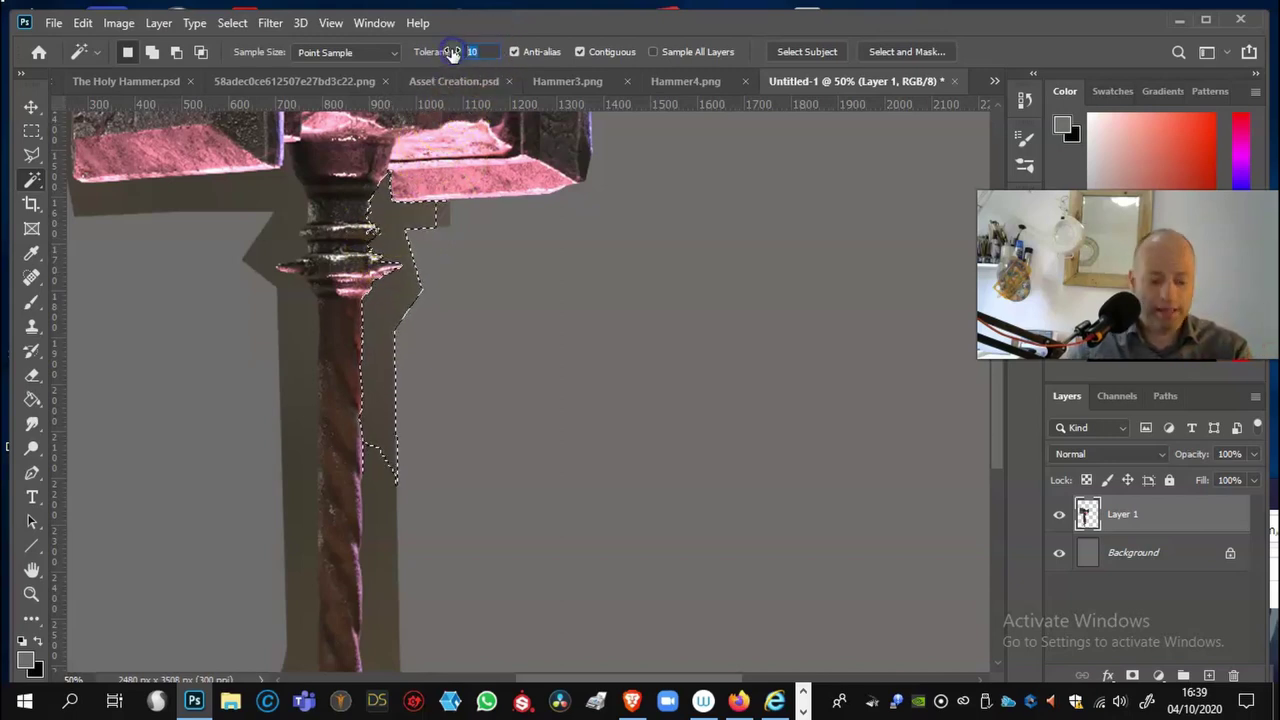
text(8)
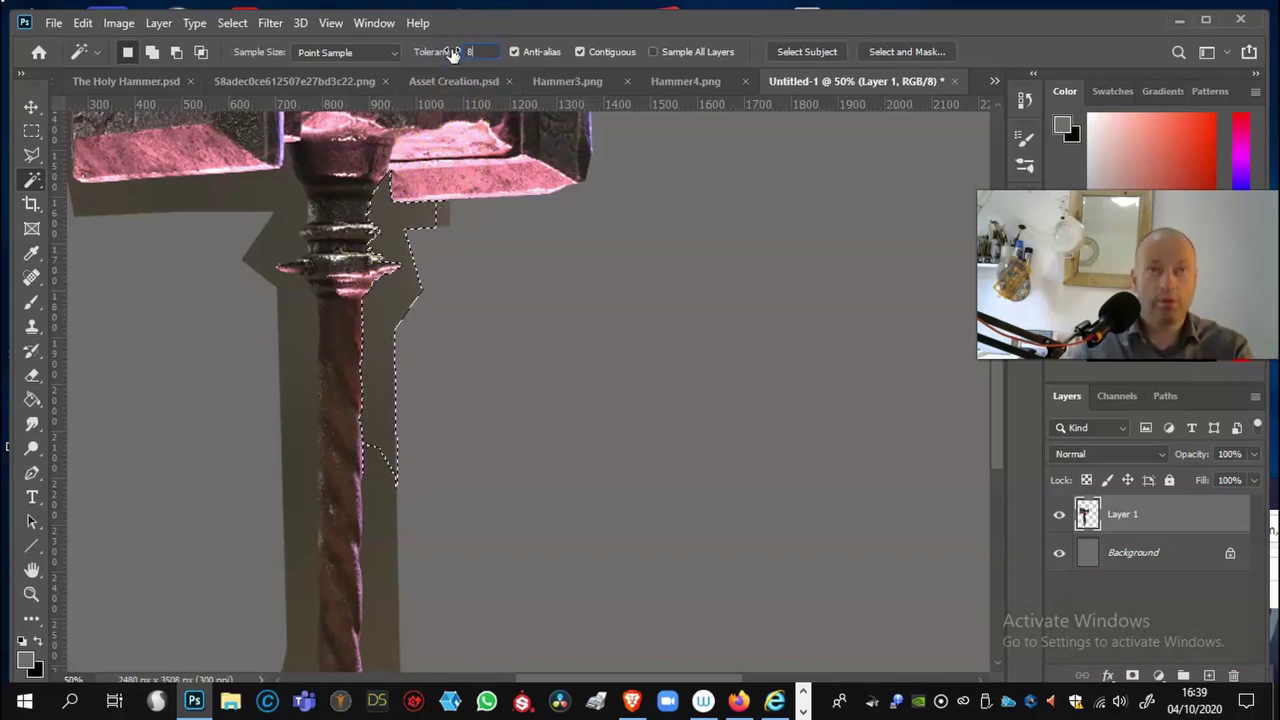
click(105, 172)
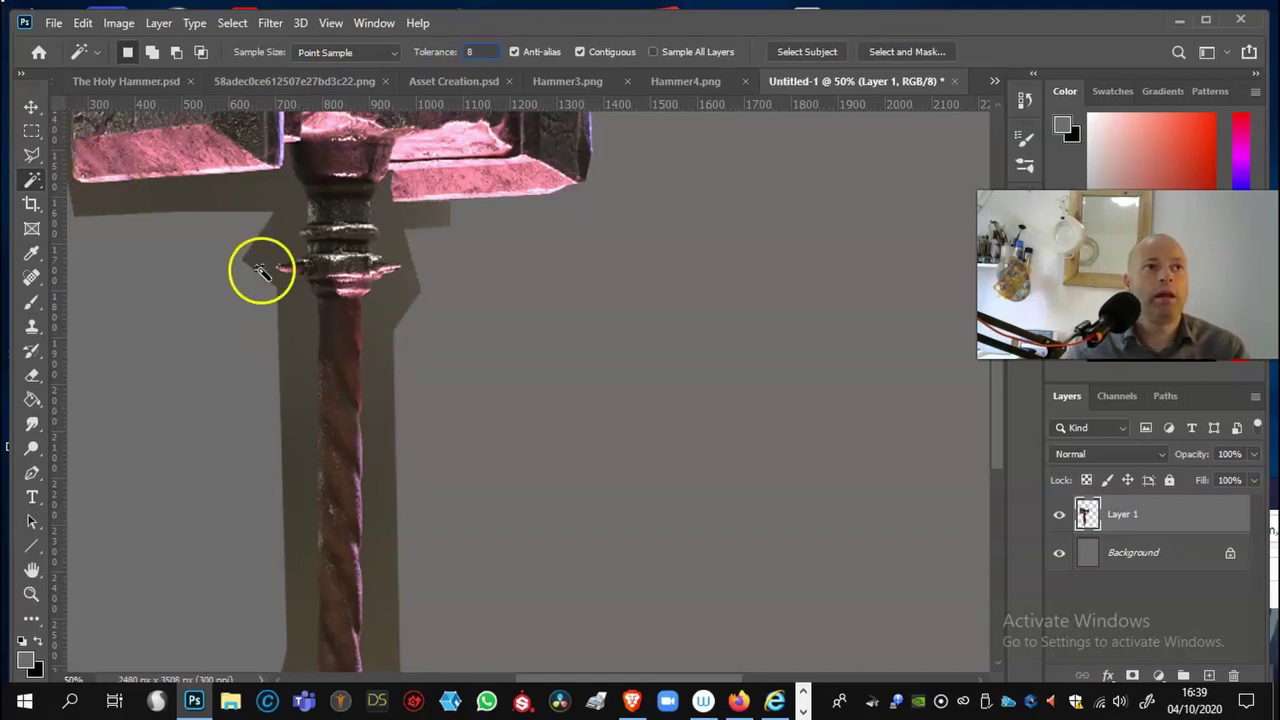
click(393, 305)
shift+click(409, 295)
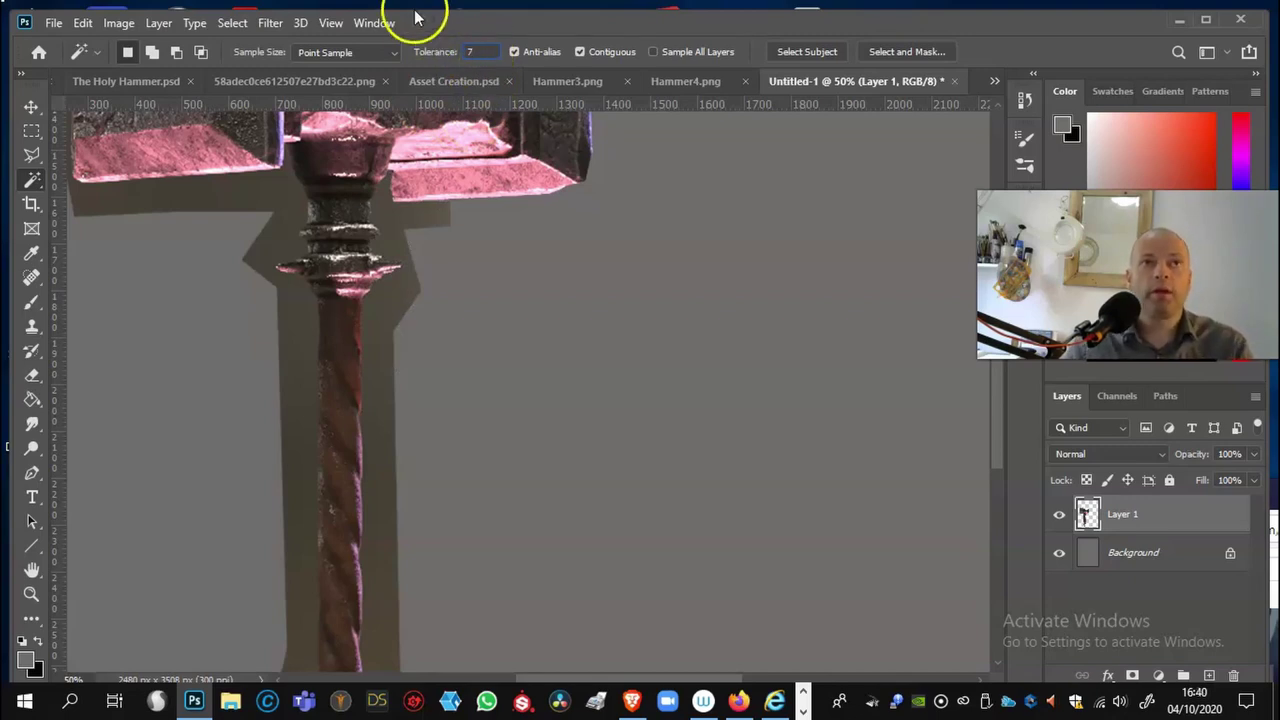
Step: Set the Magic Wand tolerance to 7, then select and delete the leftover background on both sides of the upper handle
click(392, 304)
click(409, 291)
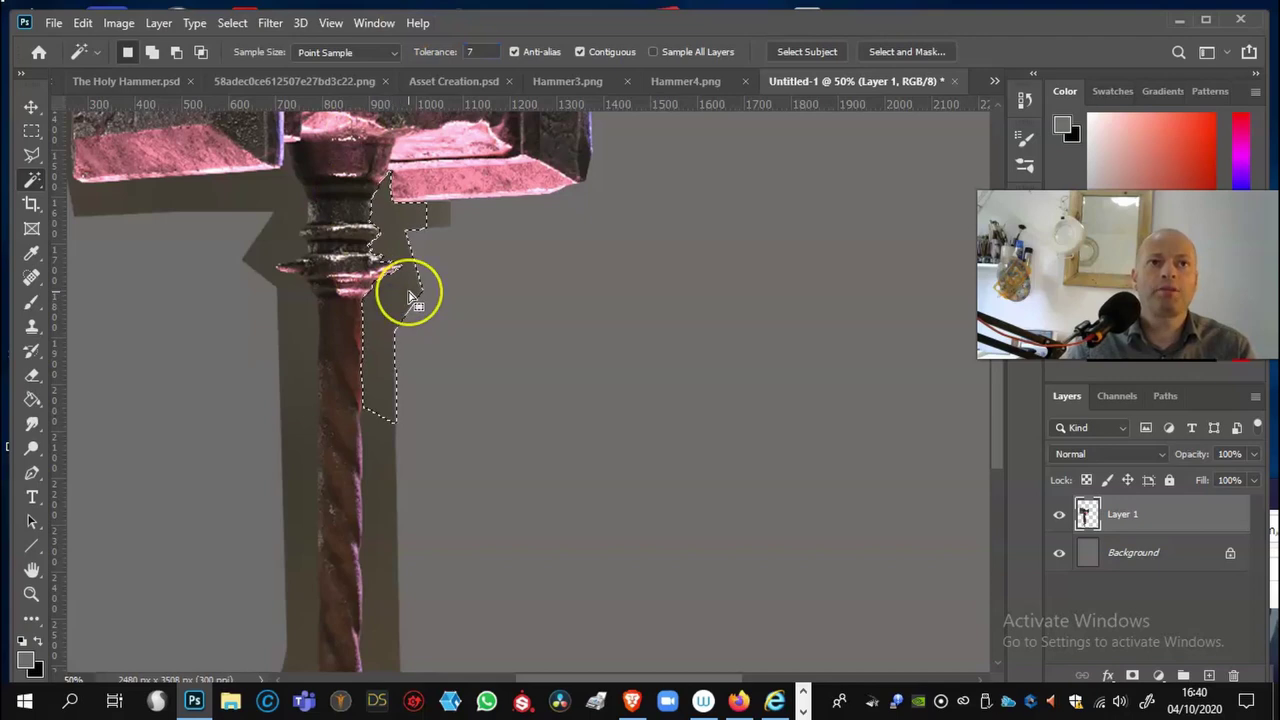
click(294, 231)
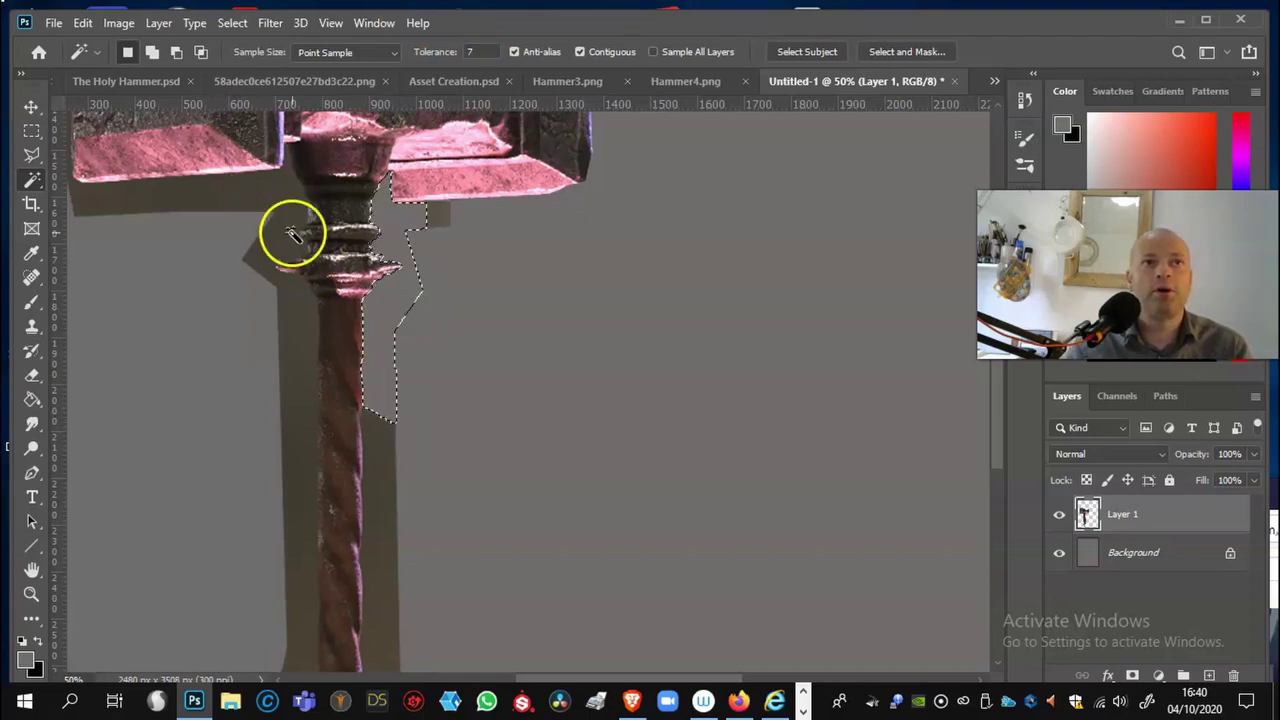
click(390, 280)
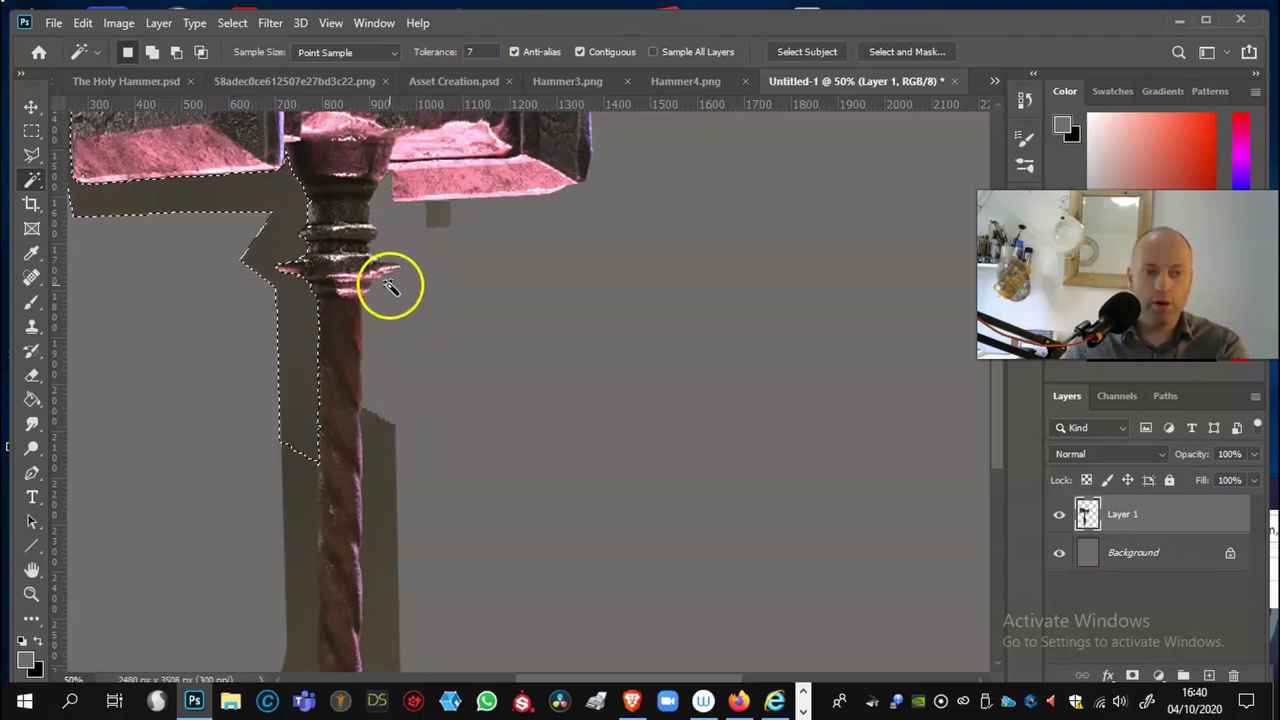
Step: Select and delete the leftover background on both sides of the lower handle
click(388, 476)
key(Delete)
click(300, 556)
key(Delete)
Step: Select and delete the leftover background around the pommel and the pointed tip of the handle
key(ctrl+minus)
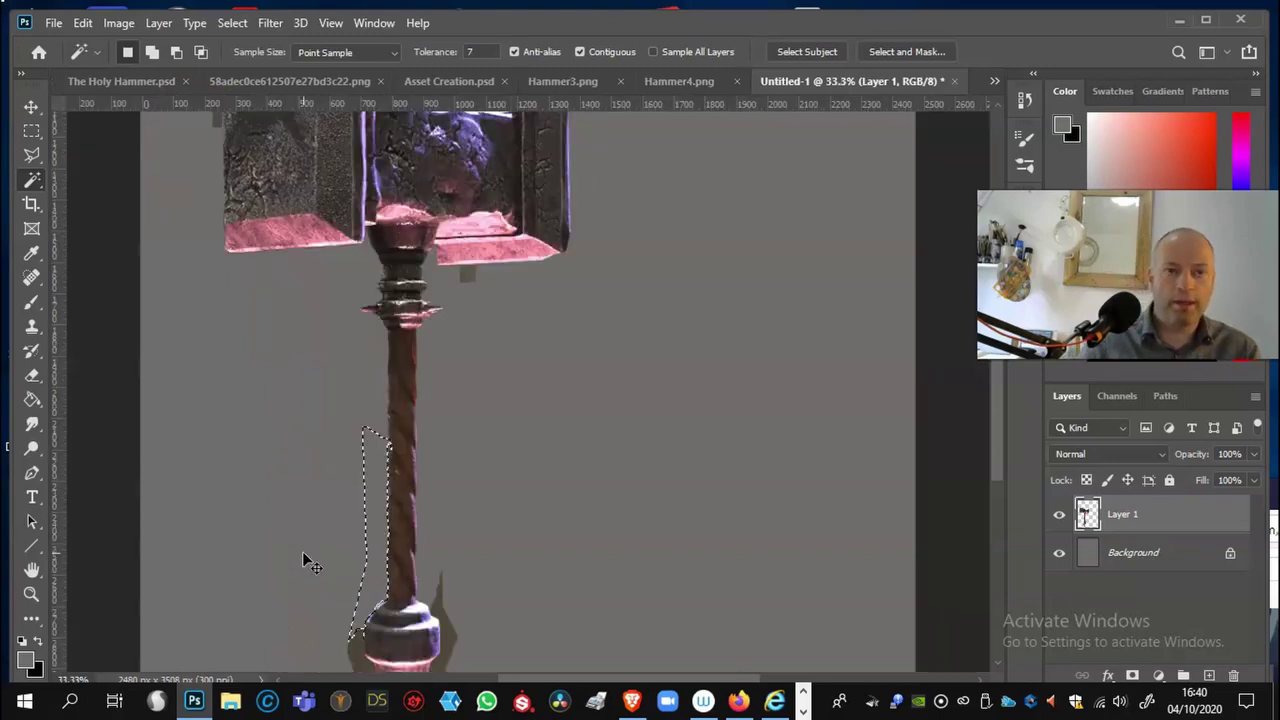
key(ctrl+minus)
click(487, 640)
click(470, 582)
key(Delete)
key(Delete)
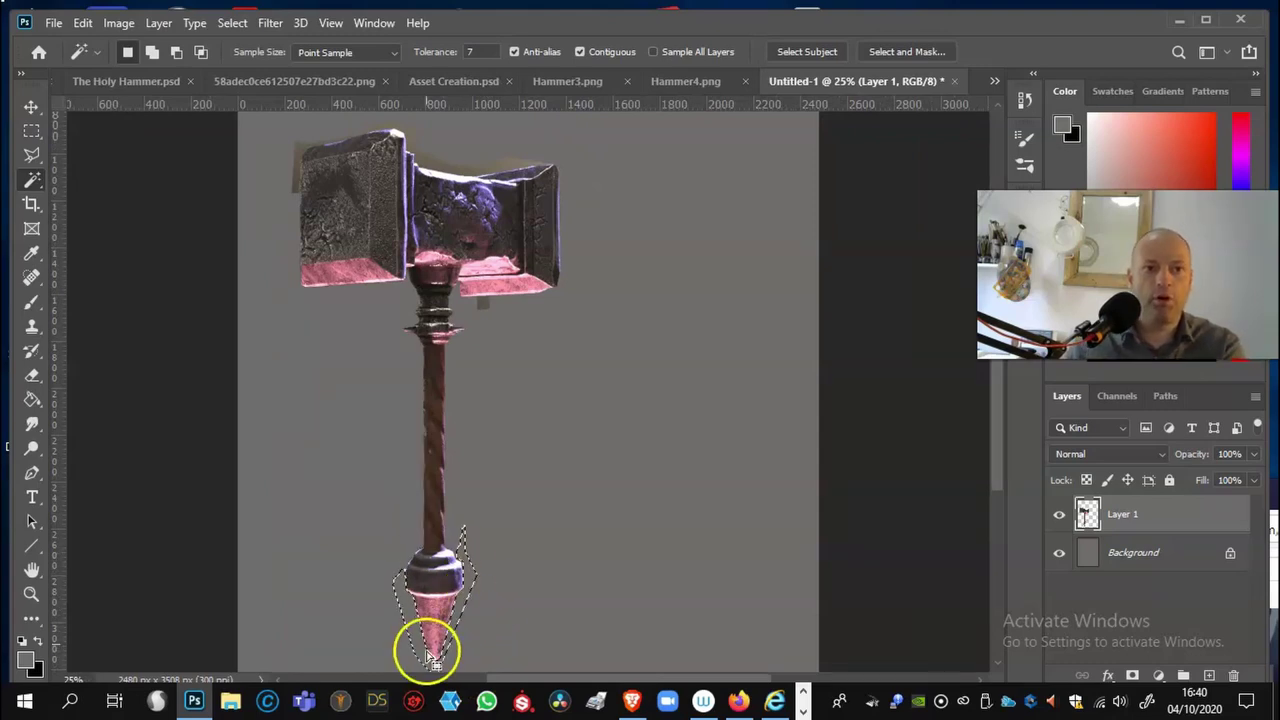
Step: Select and delete the leftover background beside the hammer head's left edge and above its middle section
click(298, 183)
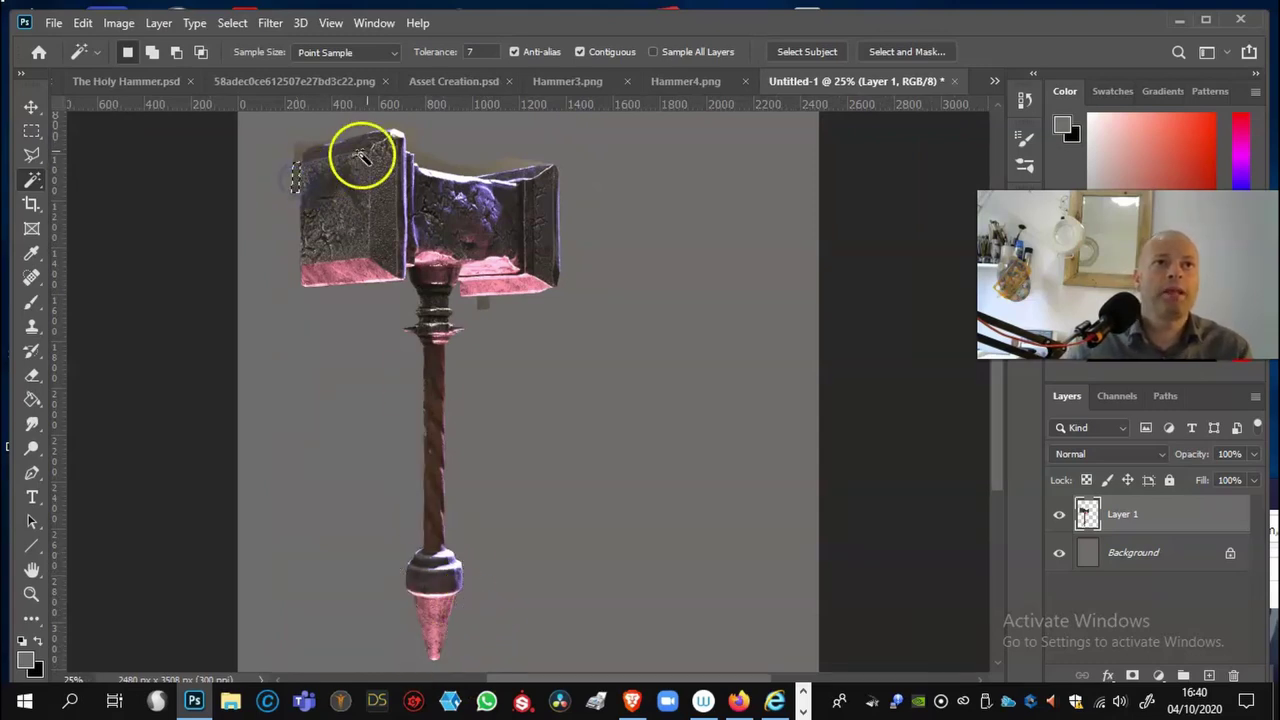
shift+click(452, 170)
click(452, 170)
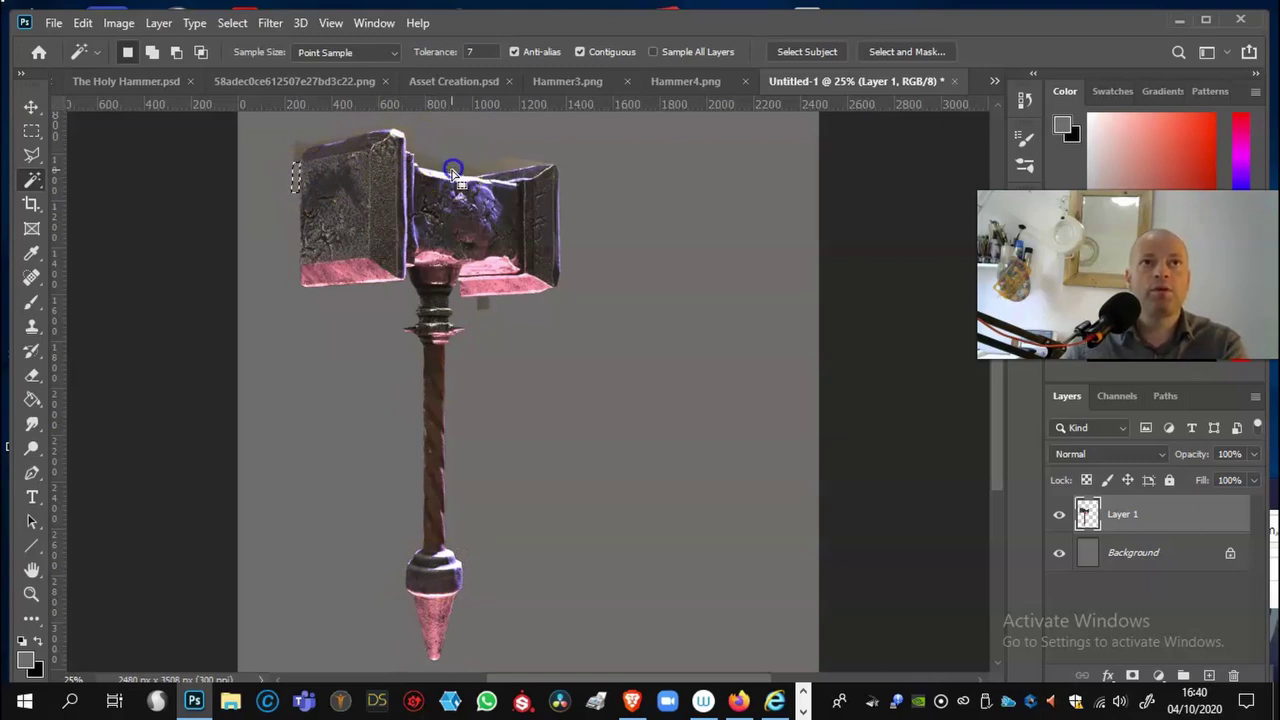
click(510, 166)
click(508, 171)
Step: Select and delete the remaining background patches along the top edge and upper-left corner of the hammer head's large left block
click(420, 155)
click(391, 137)
click(408, 134)
click(345, 135)
click(320, 141)
click(306, 141)
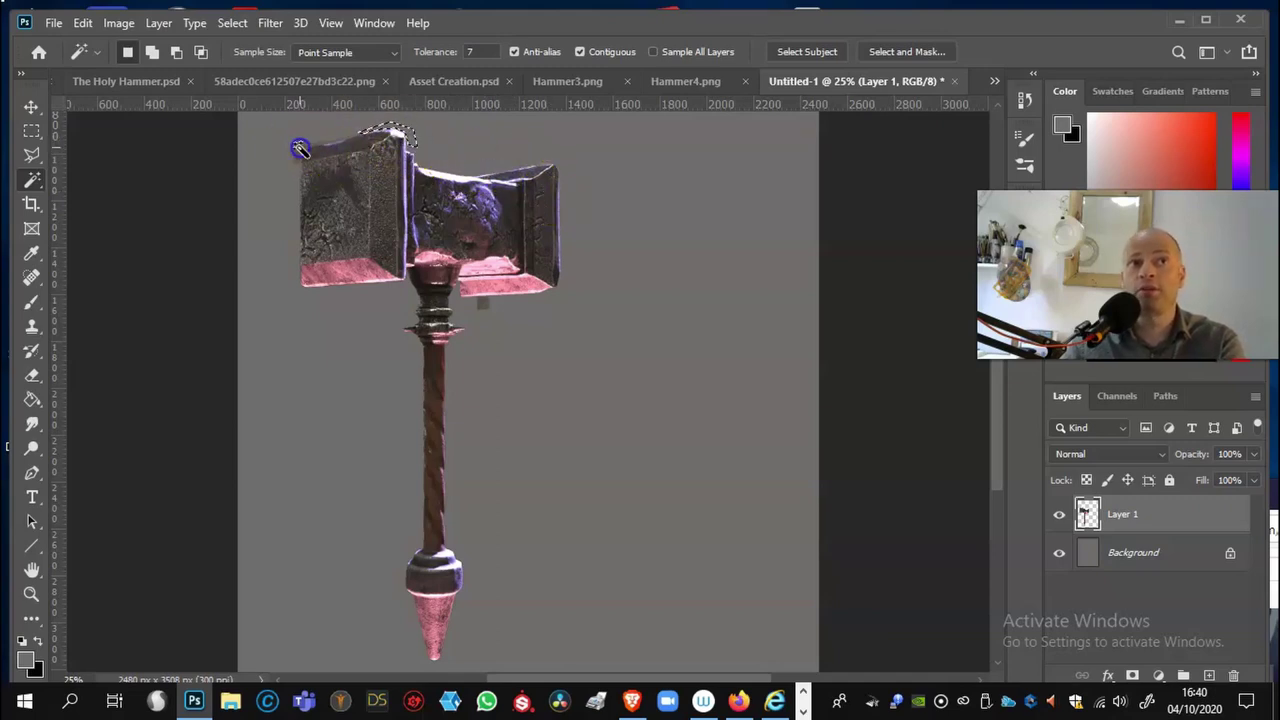
click(541, 201)
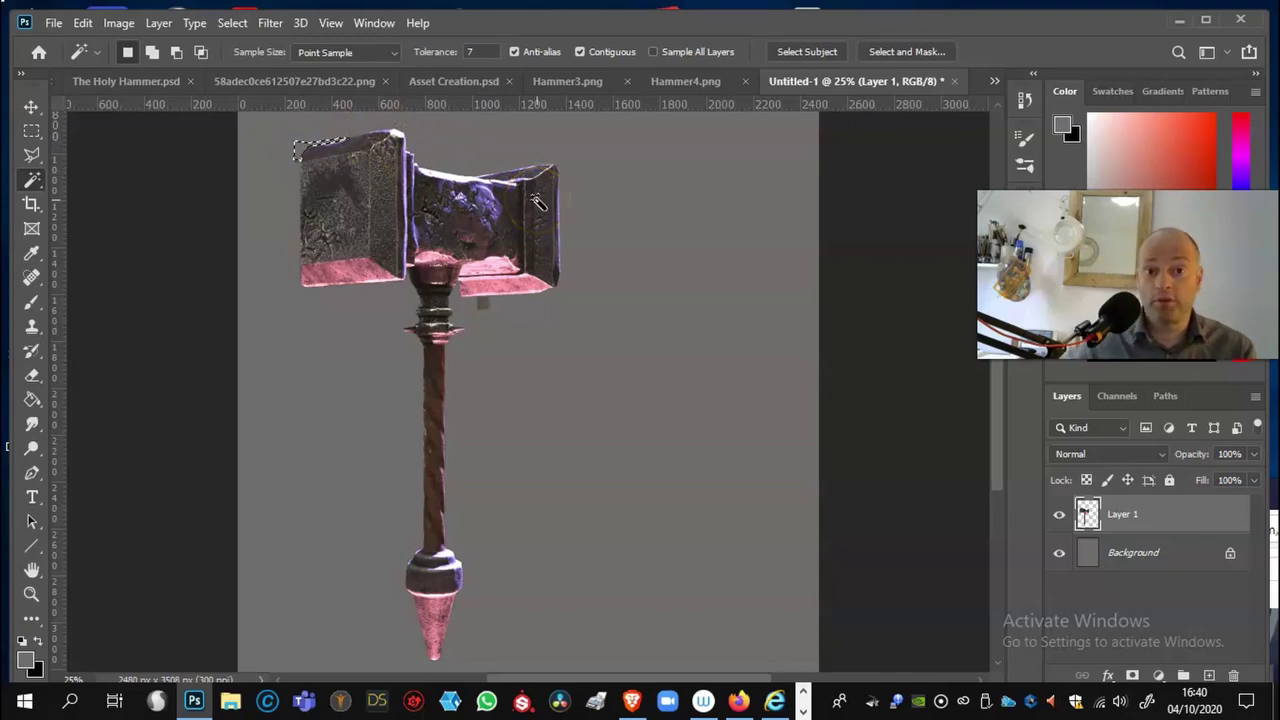
Step: Remove the small leftover background patch below the right end of the hammer head
key(ctrl+minus)
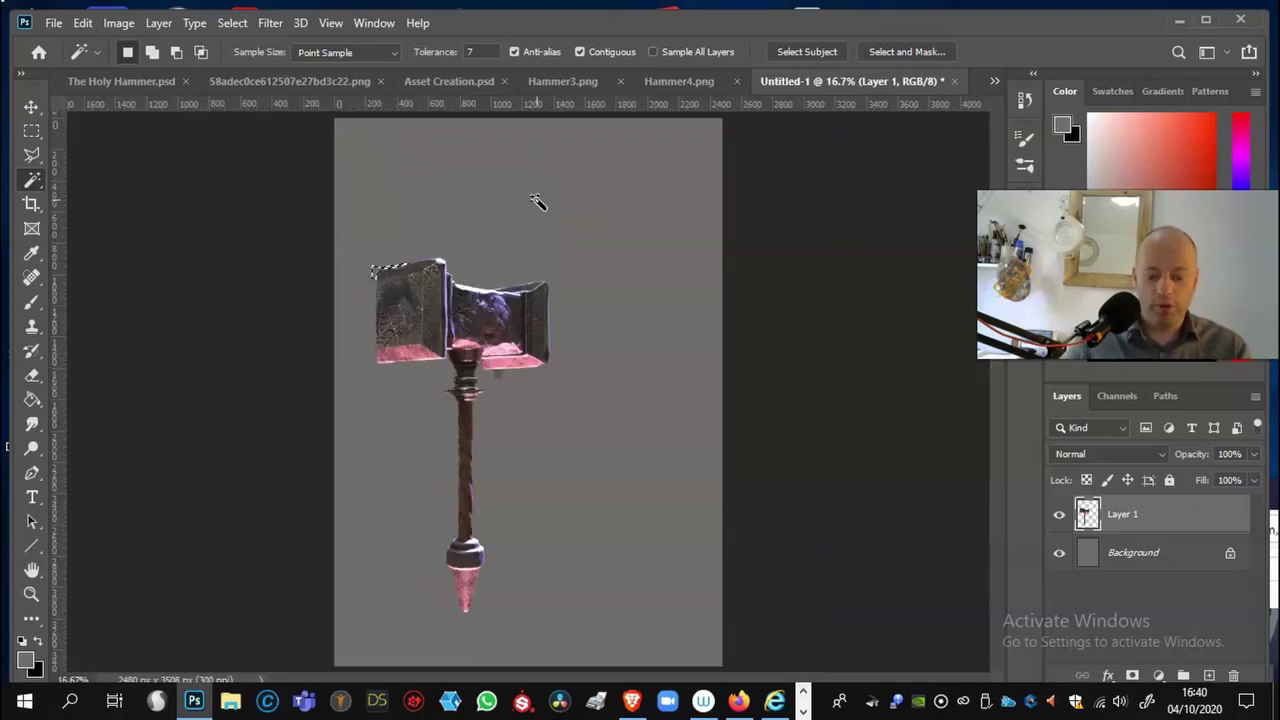
key(ctrl+plus)
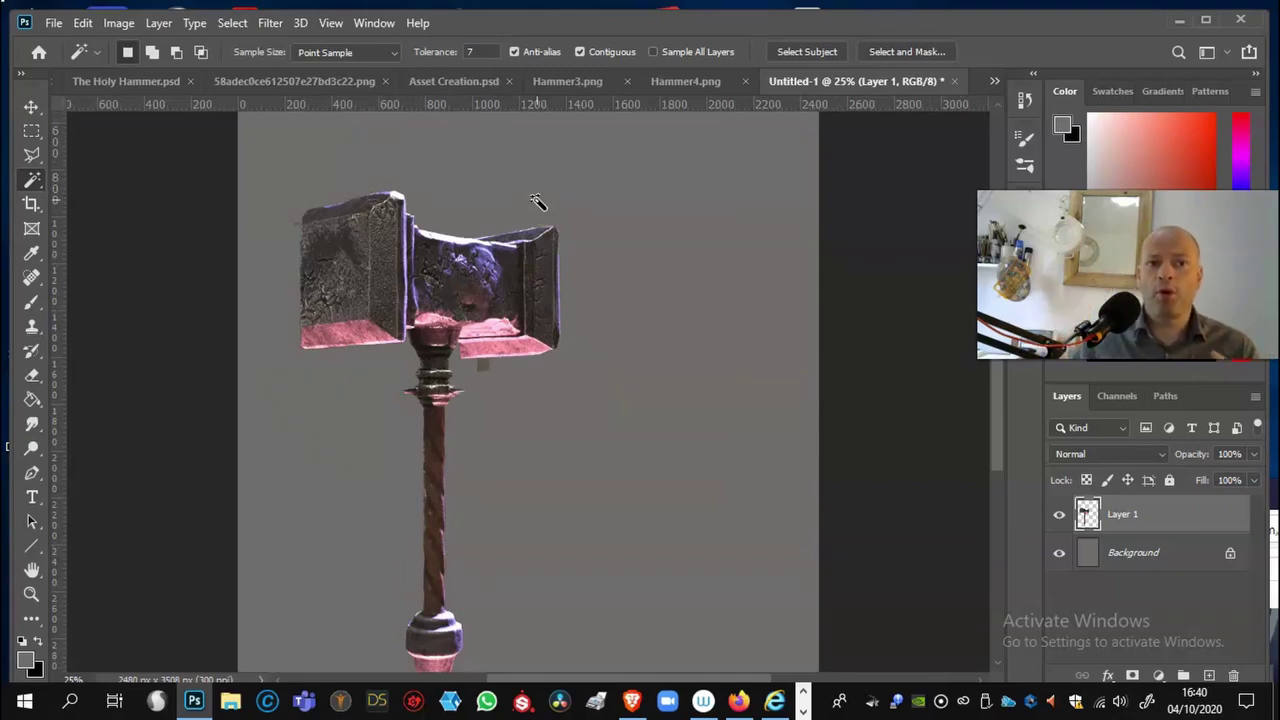
key(ctrl+plus)
key(ctrl+plus)
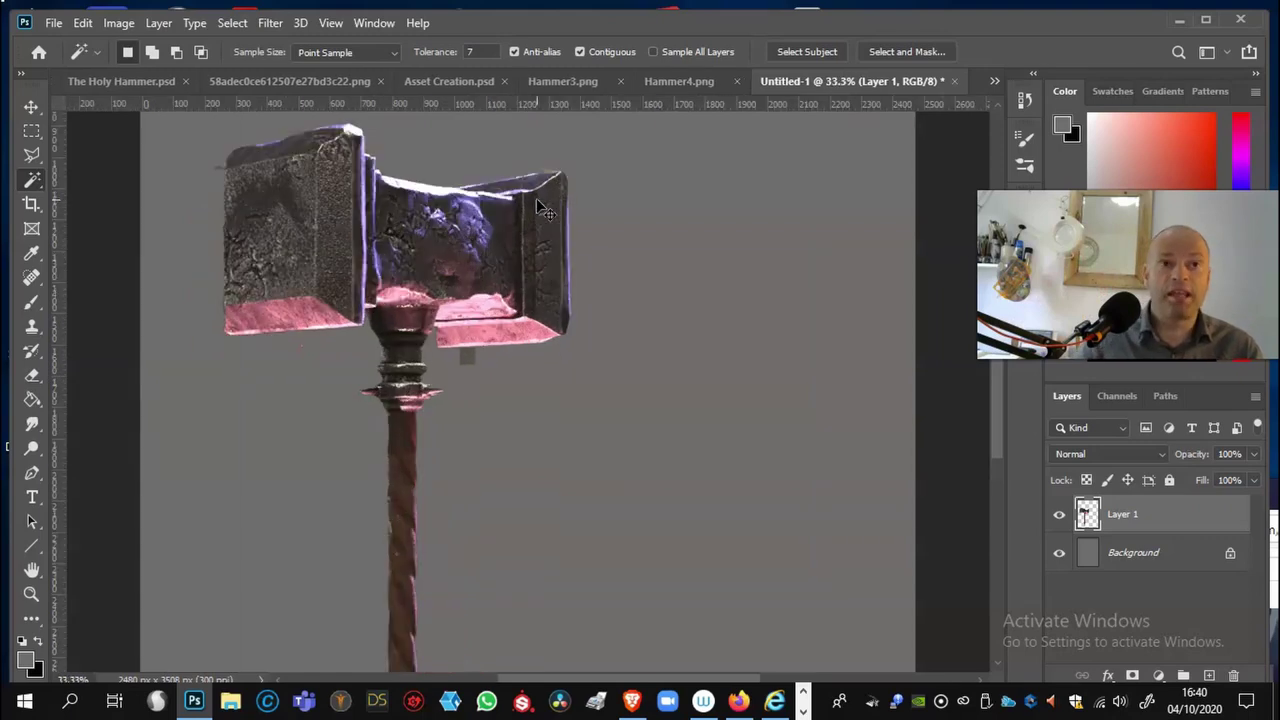
click(451, 345)
click(440, 340)
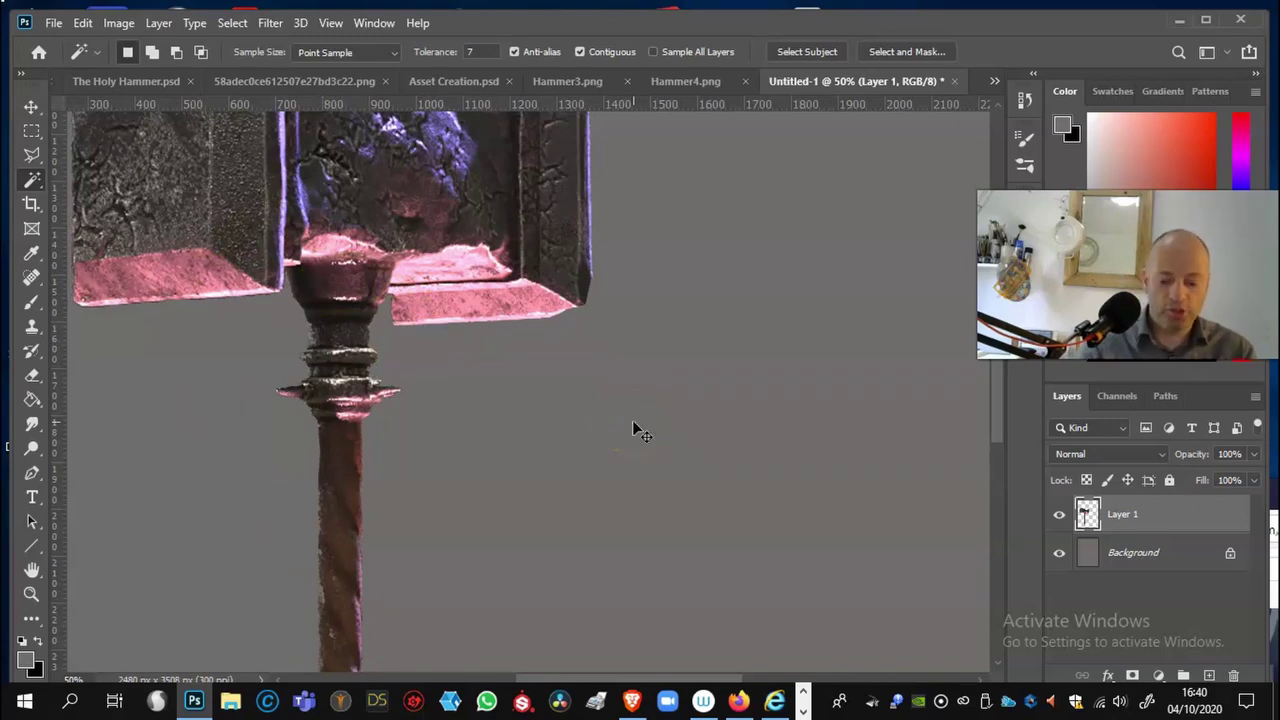
key(ctrl+minus)
key(ctrl+minus)
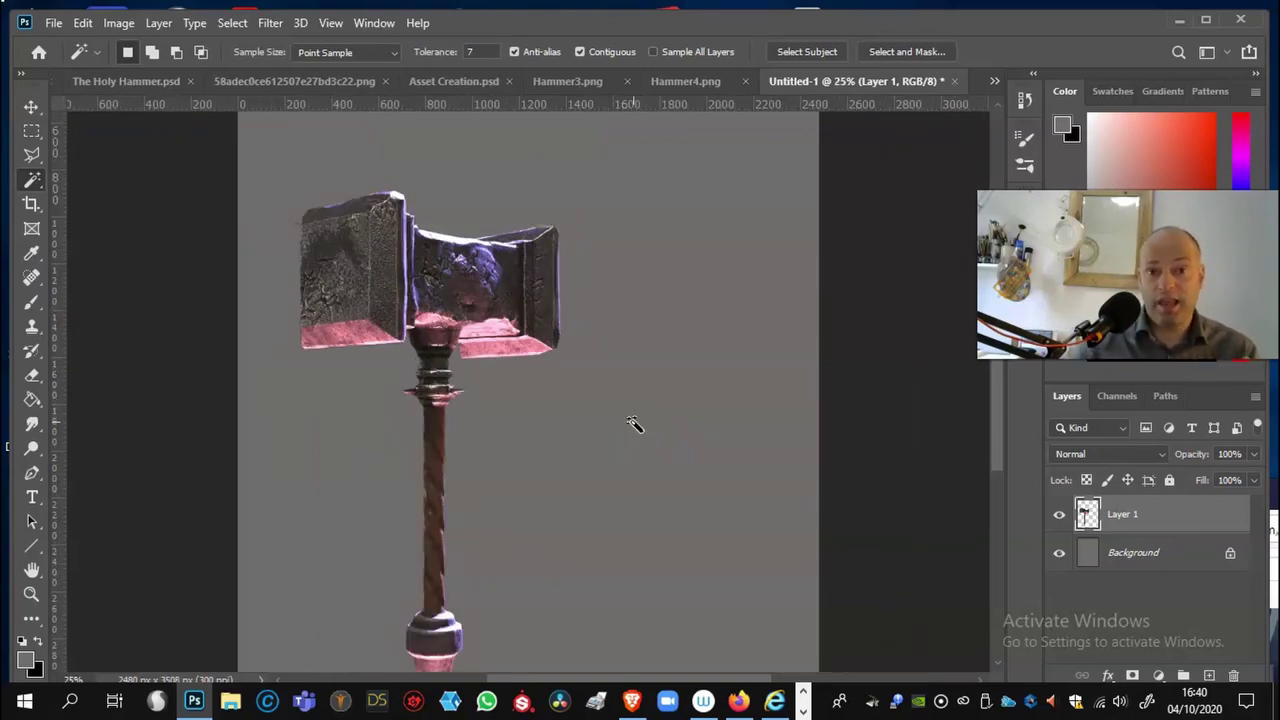
Step: In Hammer4.png, outline the hammer head and the visible part of its handle loosely with the Polygonal Lasso
click(708, 81)
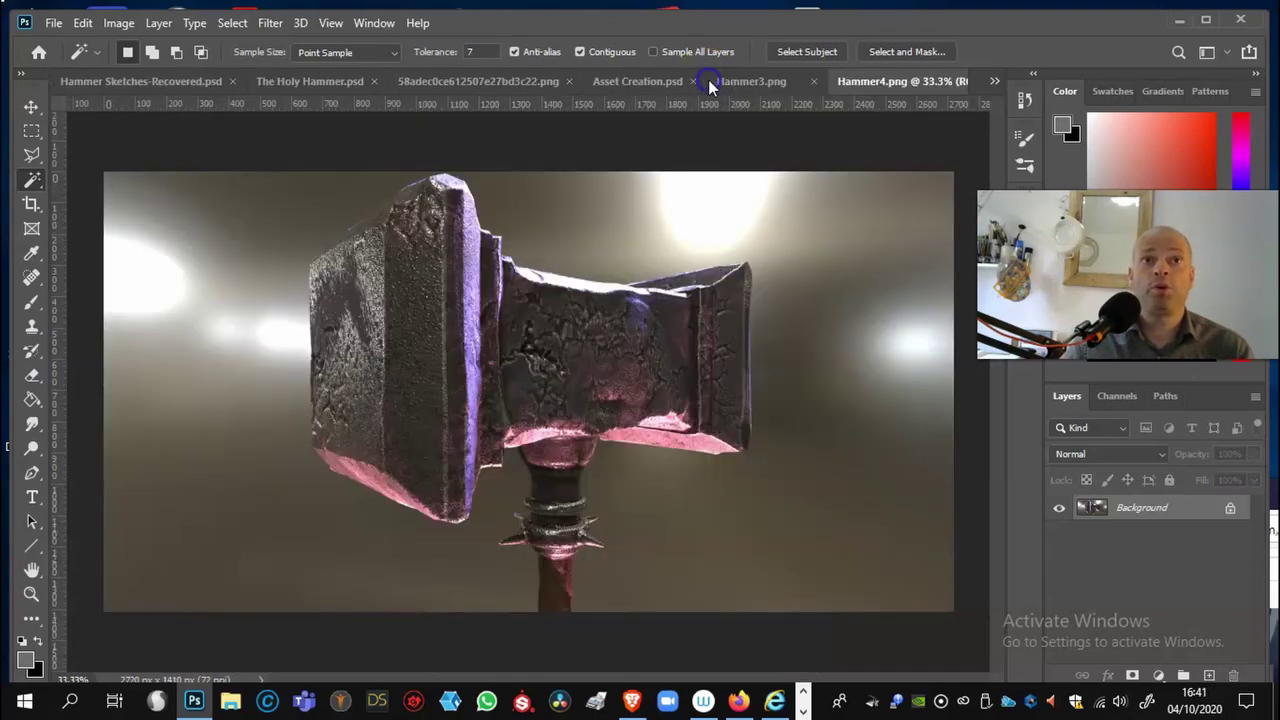
click(31, 155)
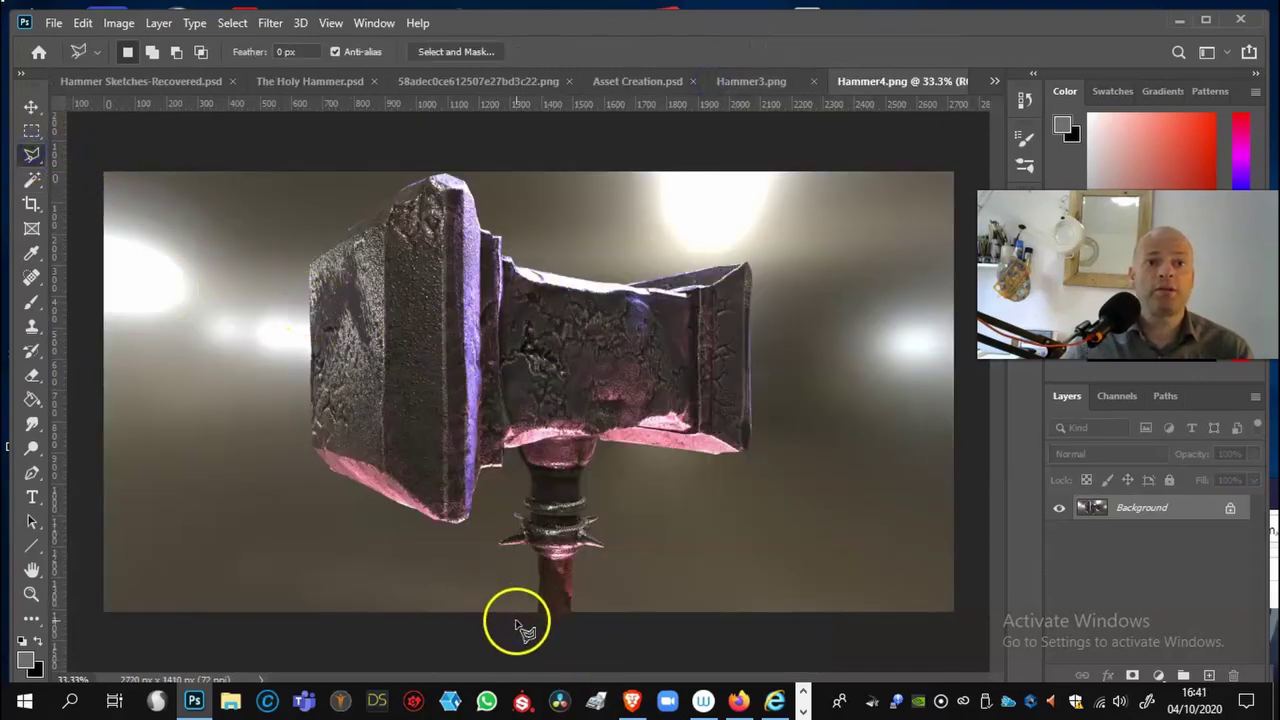
click(478, 548)
click(492, 520)
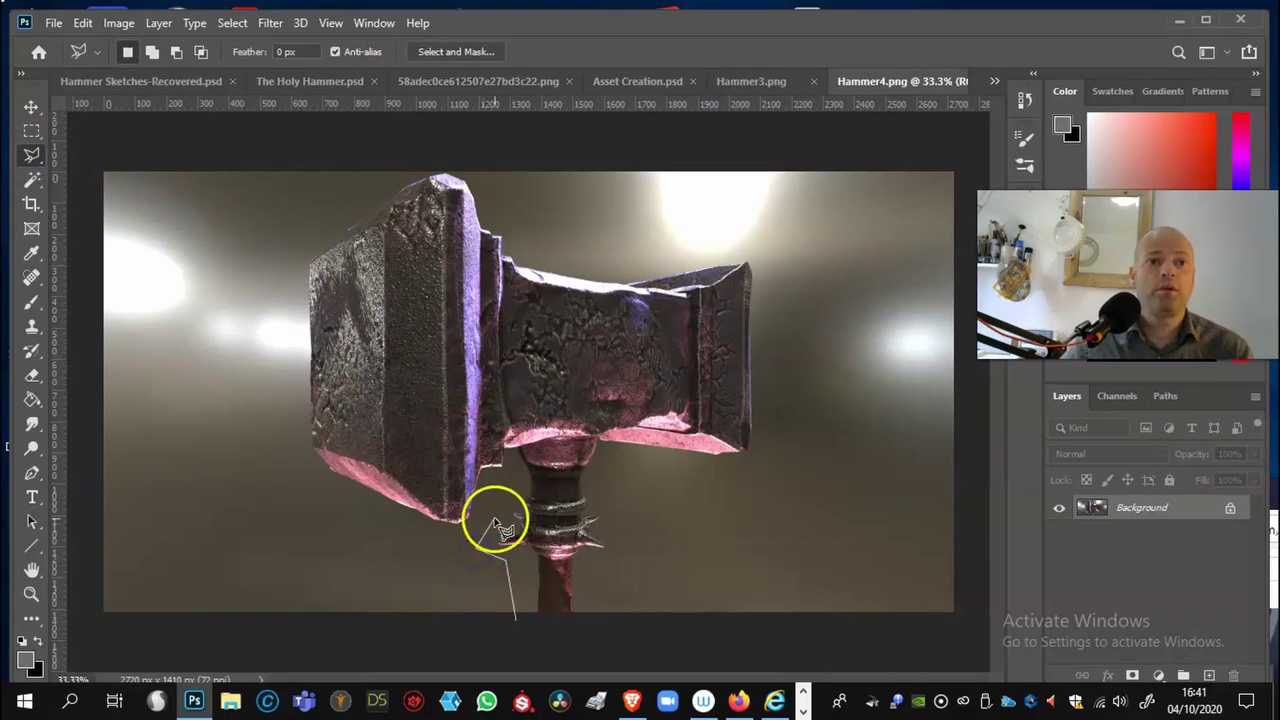
click(412, 543)
click(310, 474)
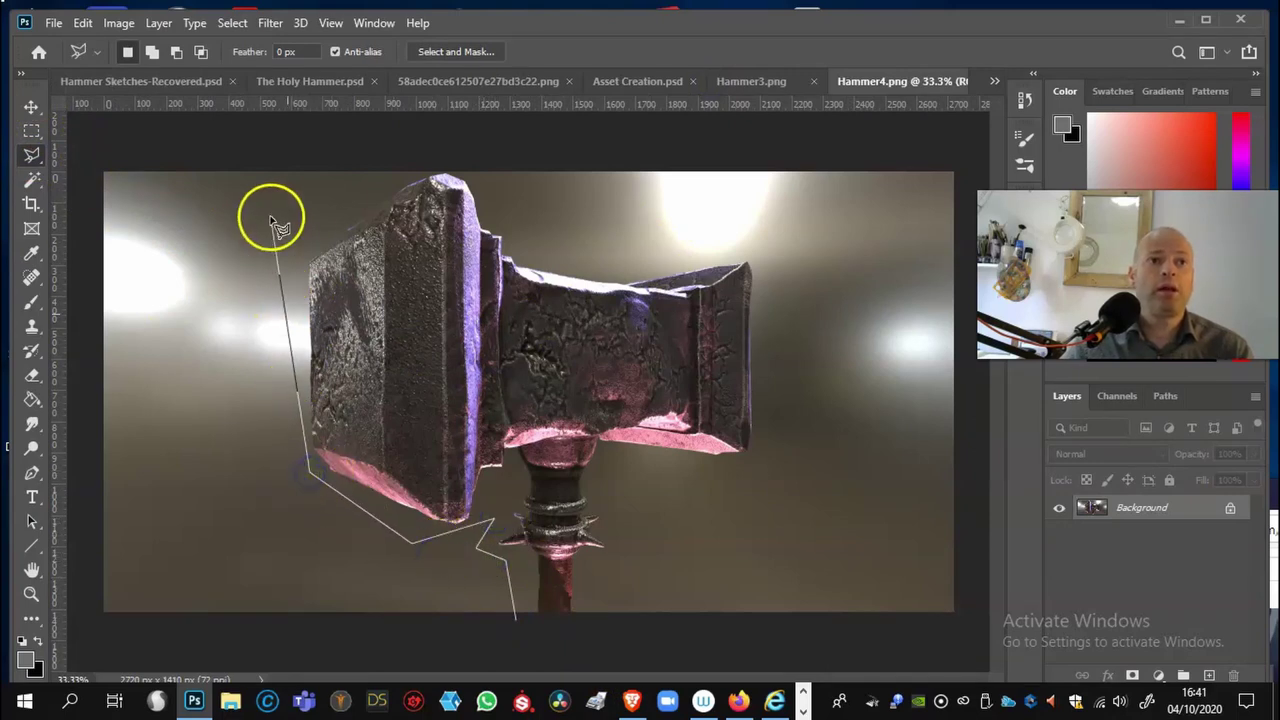
click(294, 243)
click(373, 188)
click(450, 159)
click(540, 258)
click(645, 271)
click(778, 246)
click(770, 350)
click(766, 494)
click(708, 500)
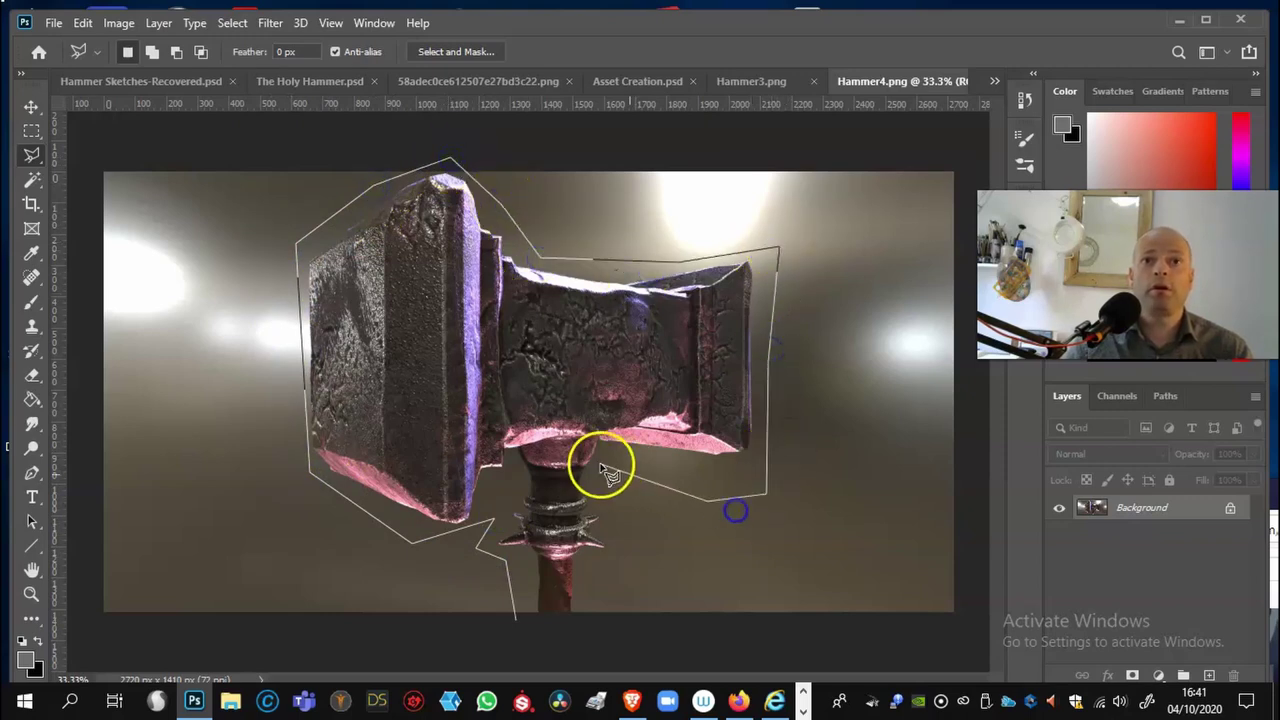
click(619, 524)
click(613, 580)
click(578, 634)
click(514, 621)
click(514, 621)
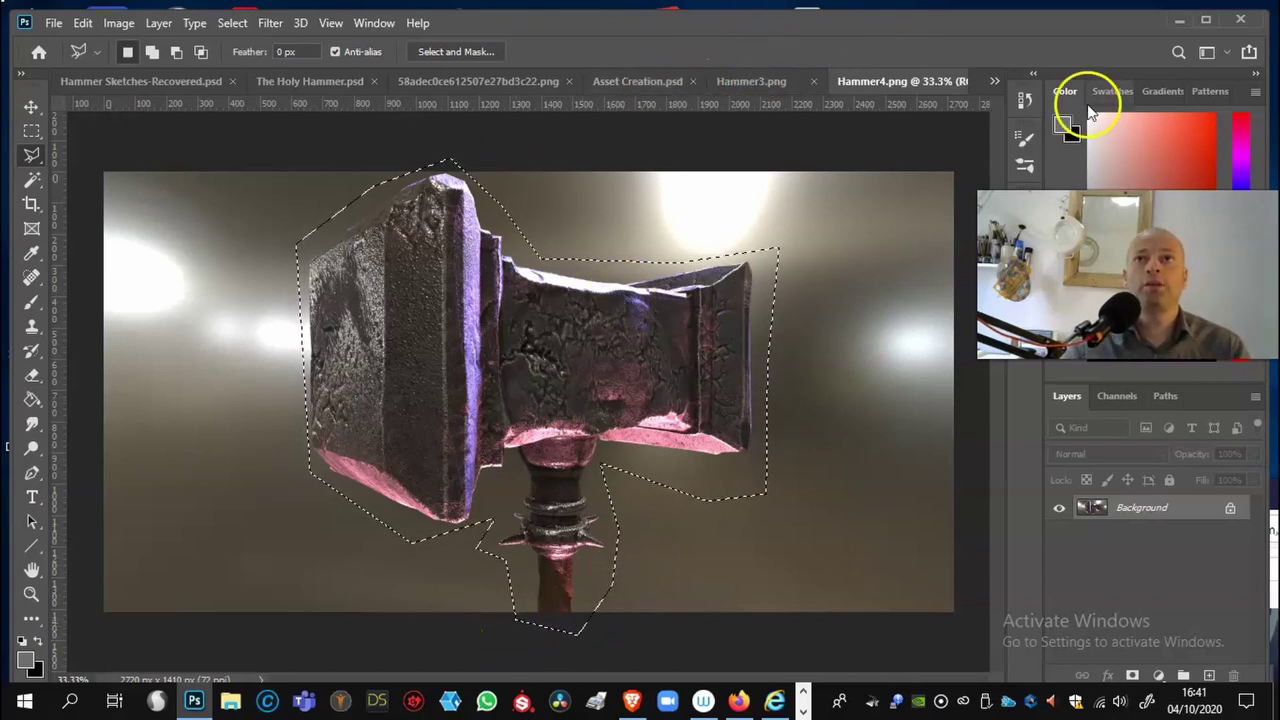
Step: Copy the outlined hammer and switch to the Untitled-1 document
click(993, 80)
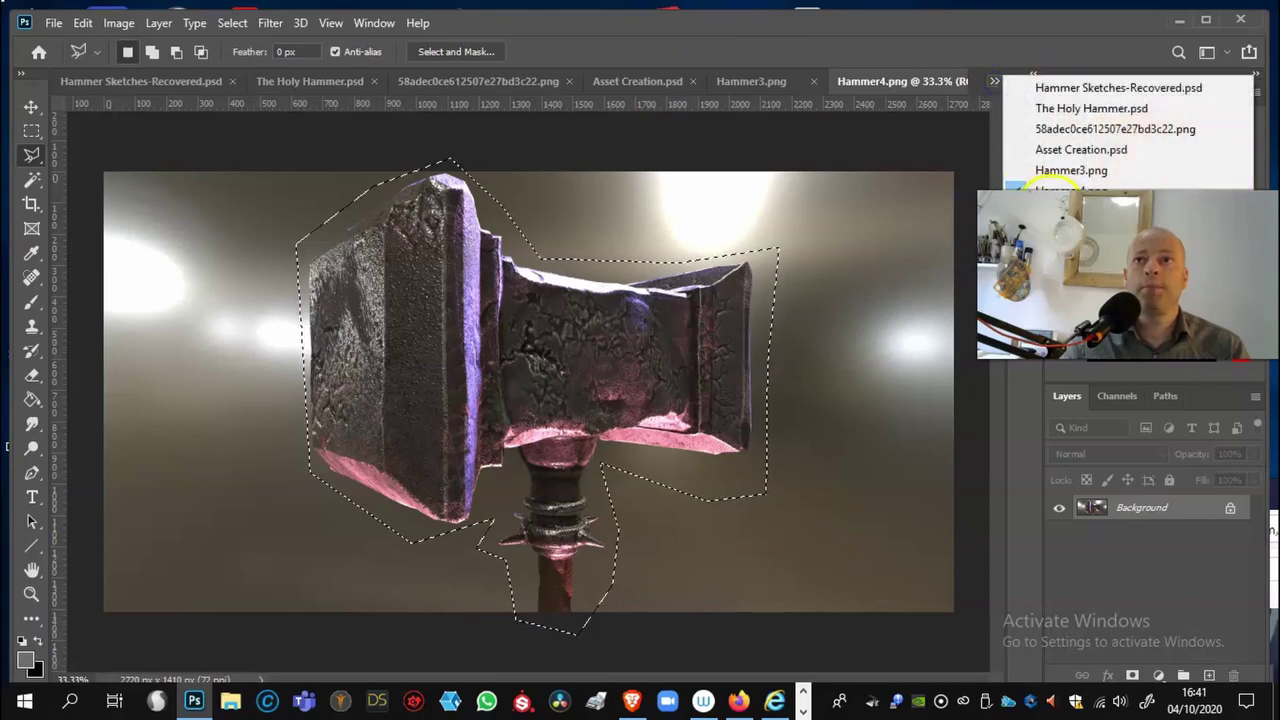
click(1060, 205)
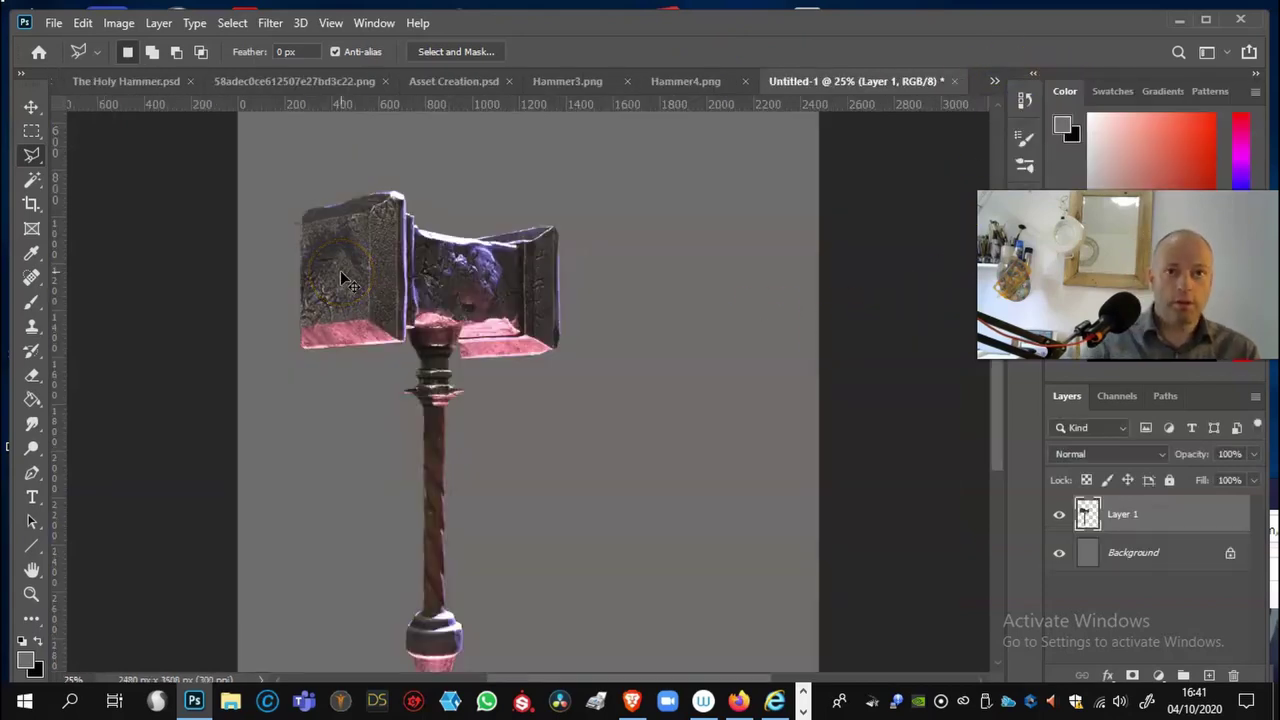
key(ctrl+b)
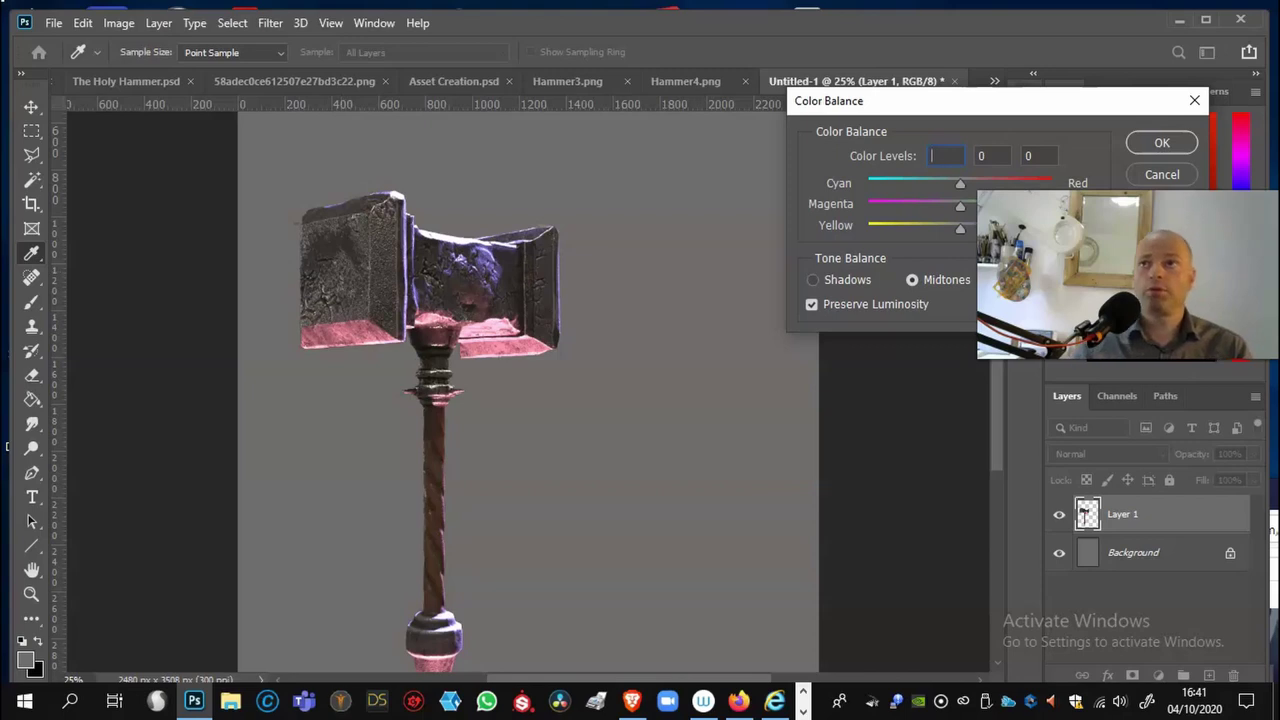
click(1155, 173)
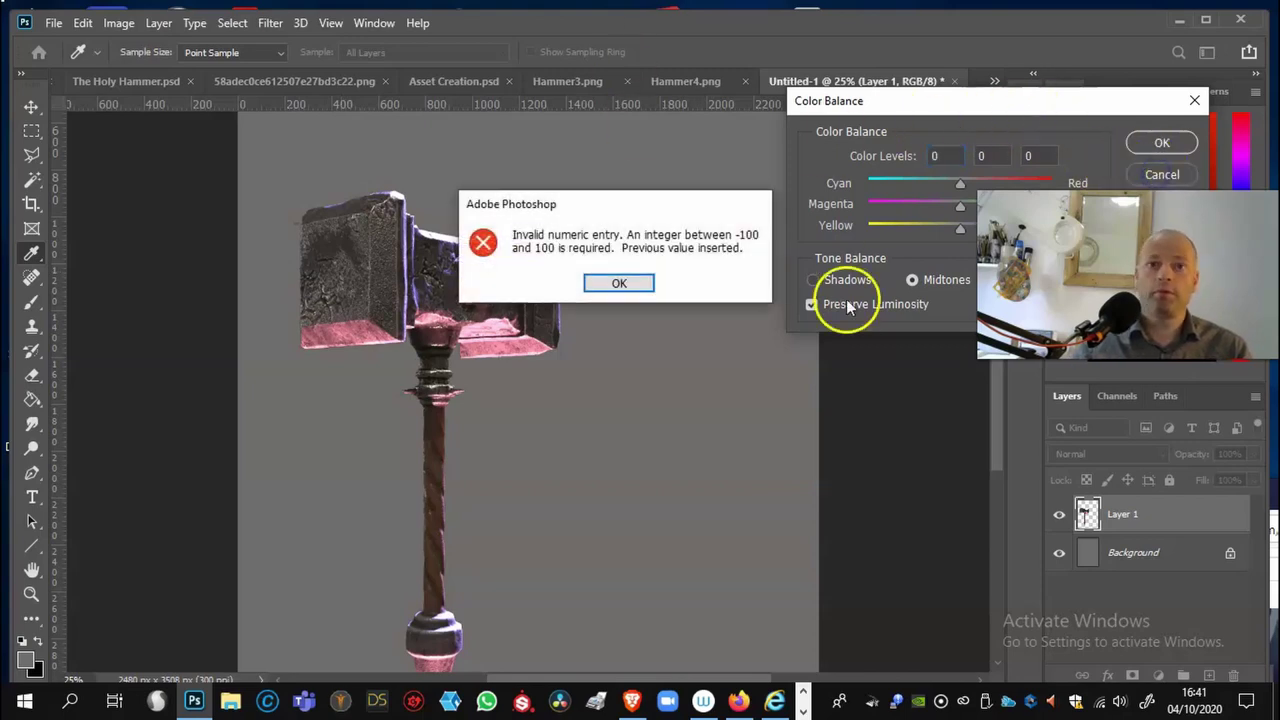
click(619, 284)
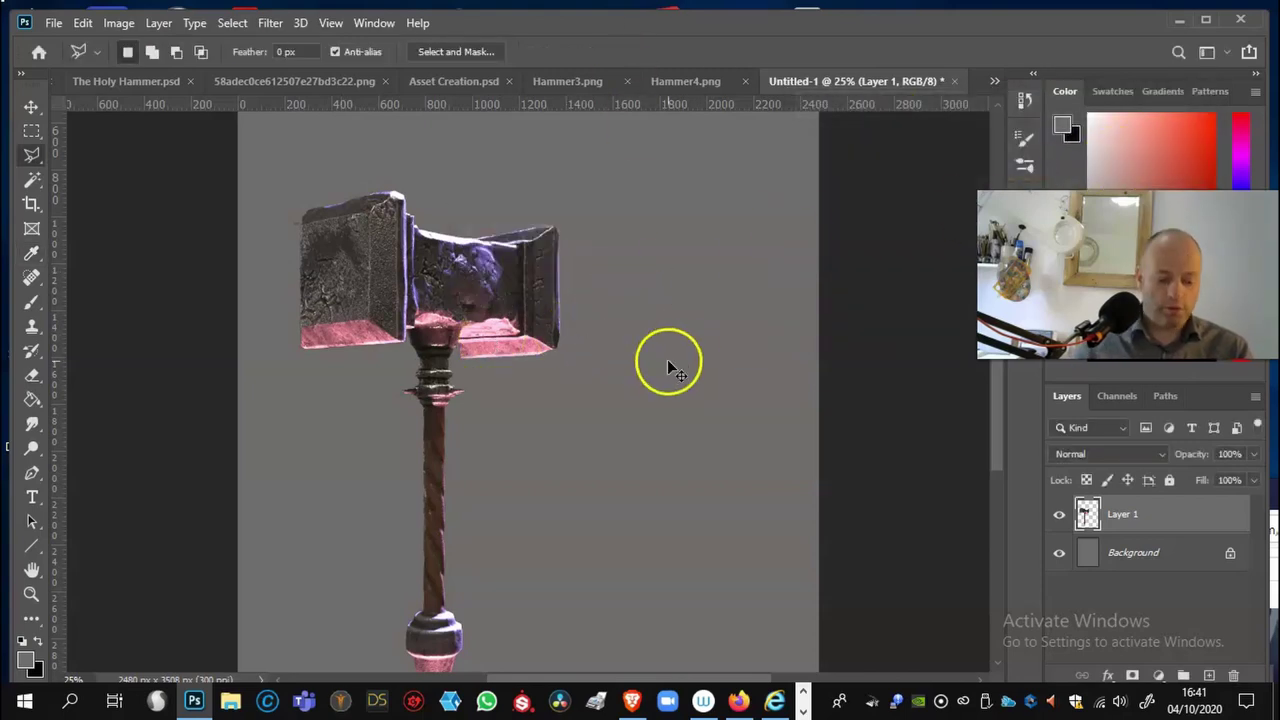
Step: Paste the copied hammer, scale it to about 89%, and move it to the right of the first hammer's handle
key(ctrl+v)
key(ctrl+t)
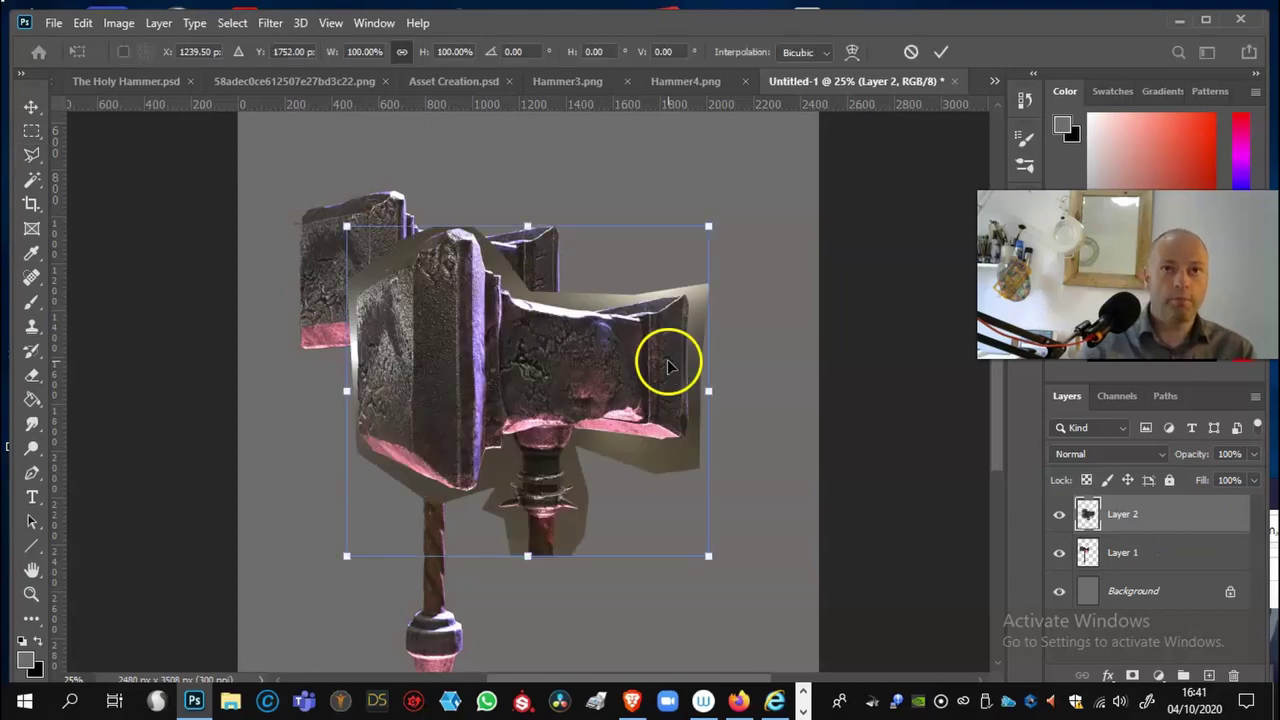
drag(709, 228, 634, 290)
drag(555, 406, 696, 470)
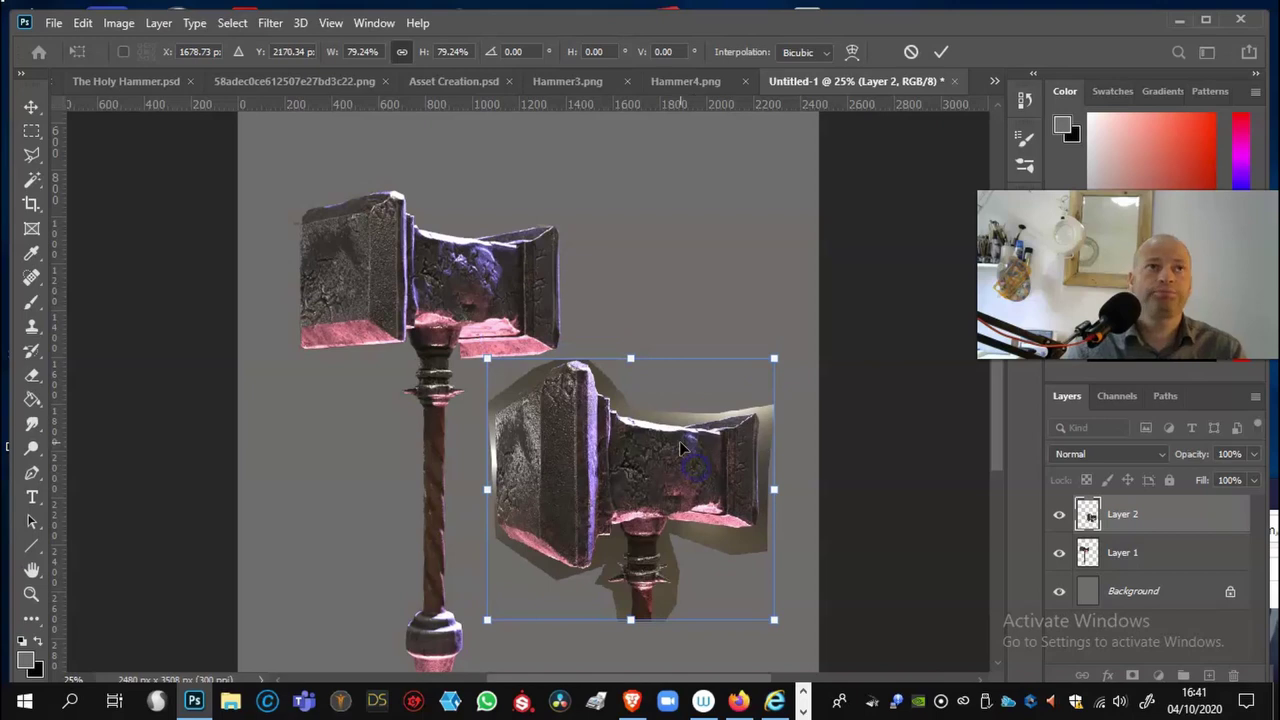
drag(777, 617, 810, 653)
key(ctrl+minus)
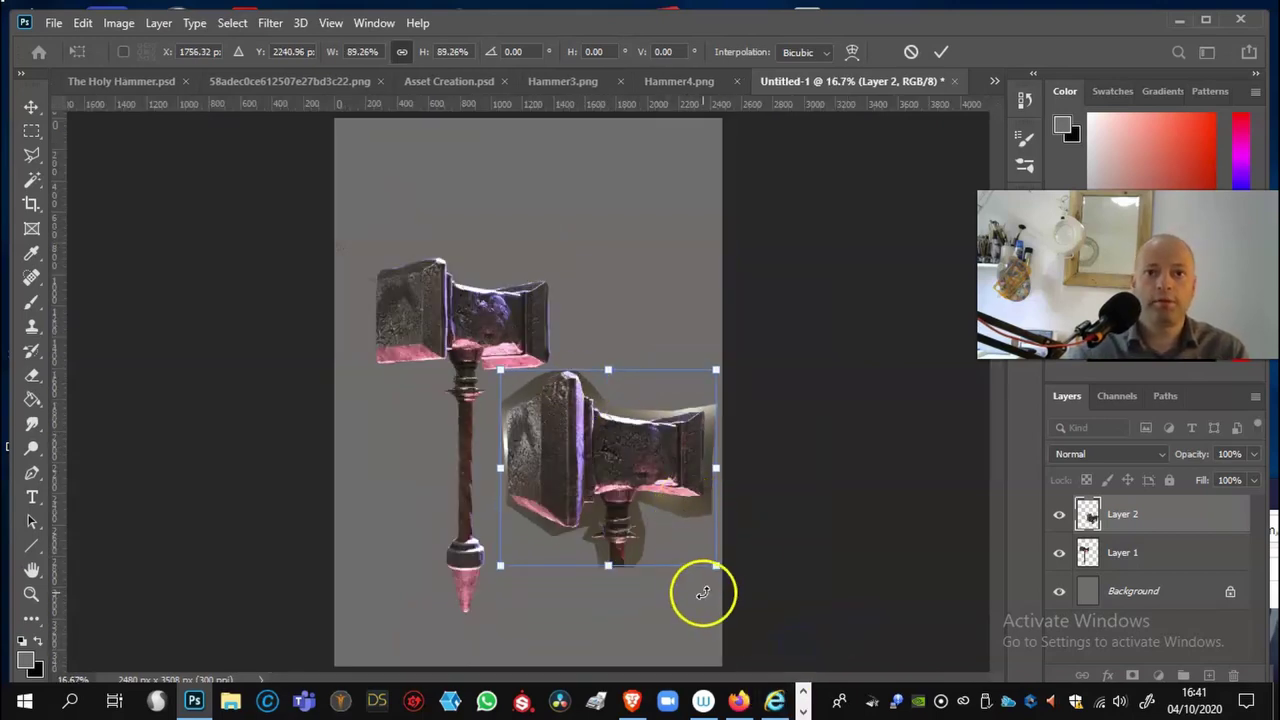
Step: Resize the pasted hammer to about 91% and position it beside the lower half of the first hammer's handle
drag(718, 567, 749, 594)
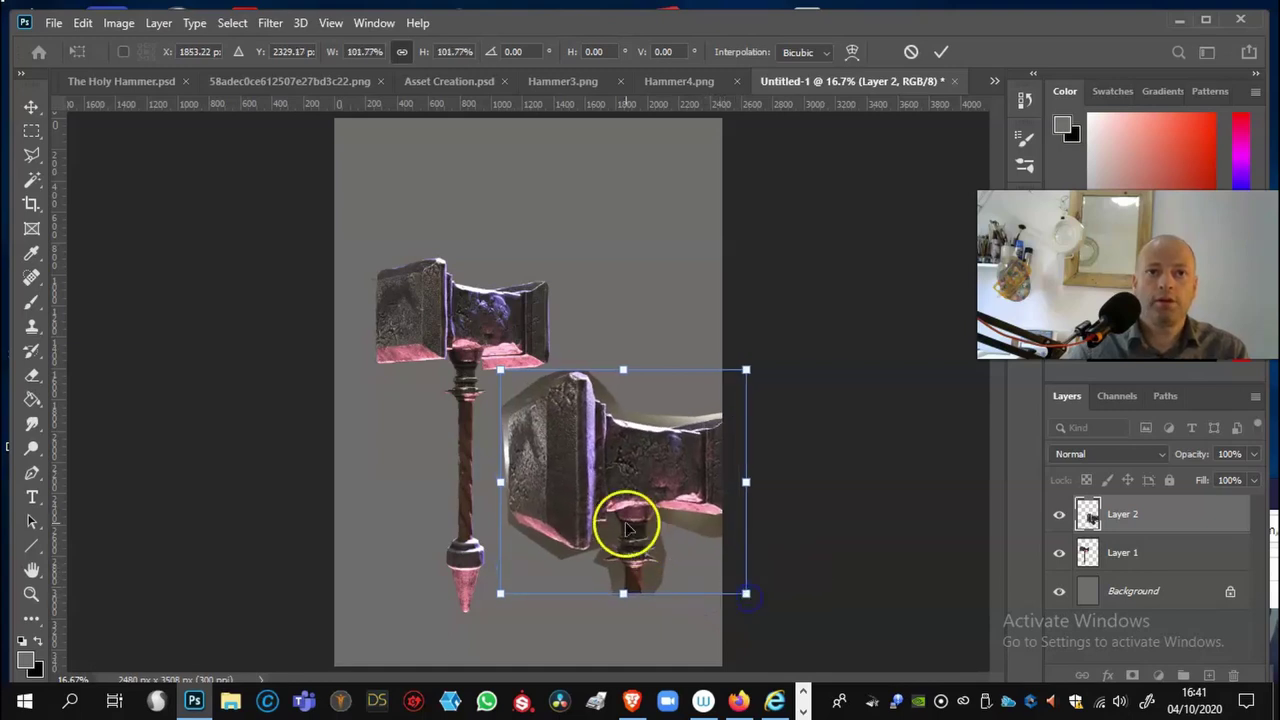
drag(629, 523, 603, 523)
click(702, 567)
drag(722, 594, 636, 619)
drag(496, 468, 489, 470)
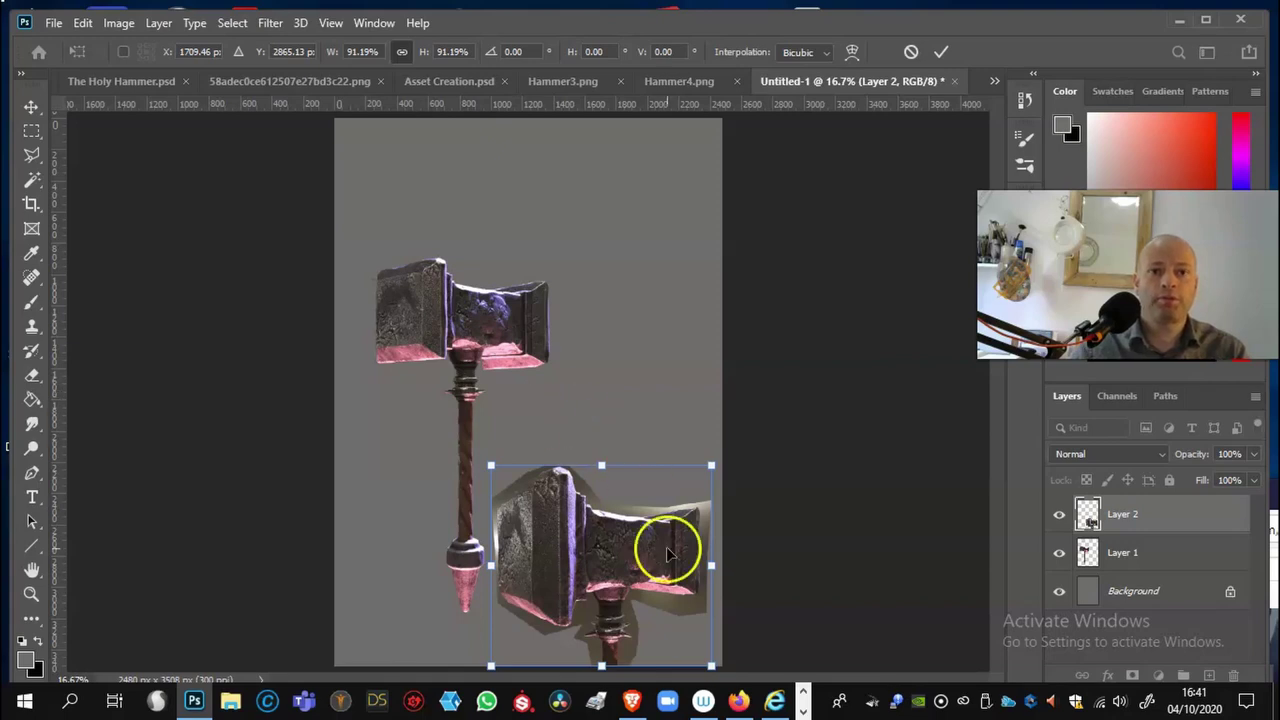
drag(619, 565, 616, 526)
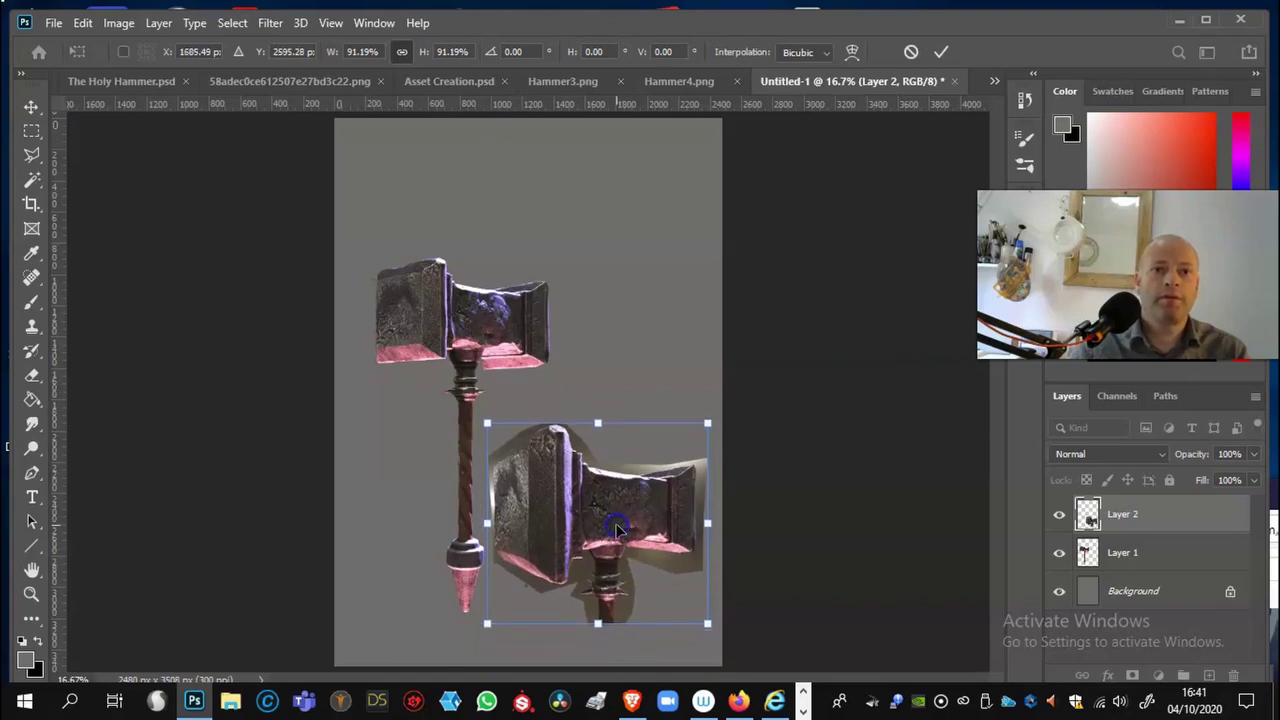
key(l)
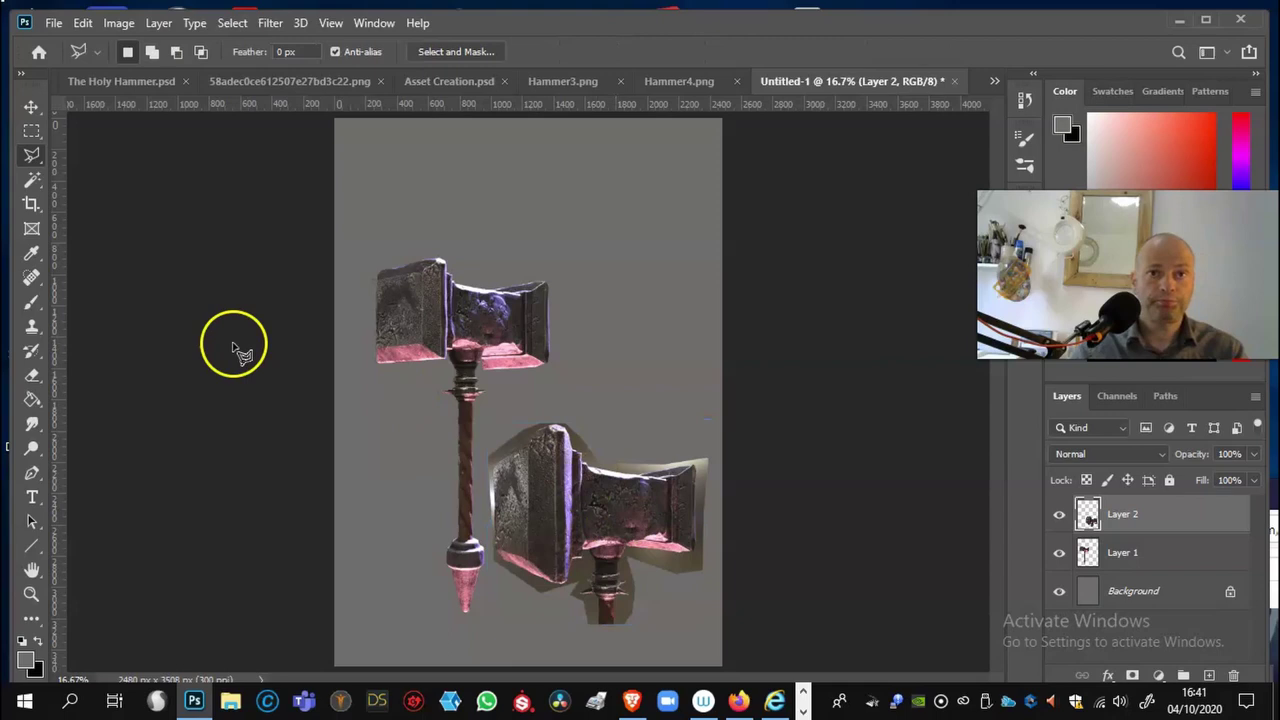
Step: Remove the background above the pasted hammer and around its large block's upper-left edge using the Magic Wand at tolerance 7
click(32, 180)
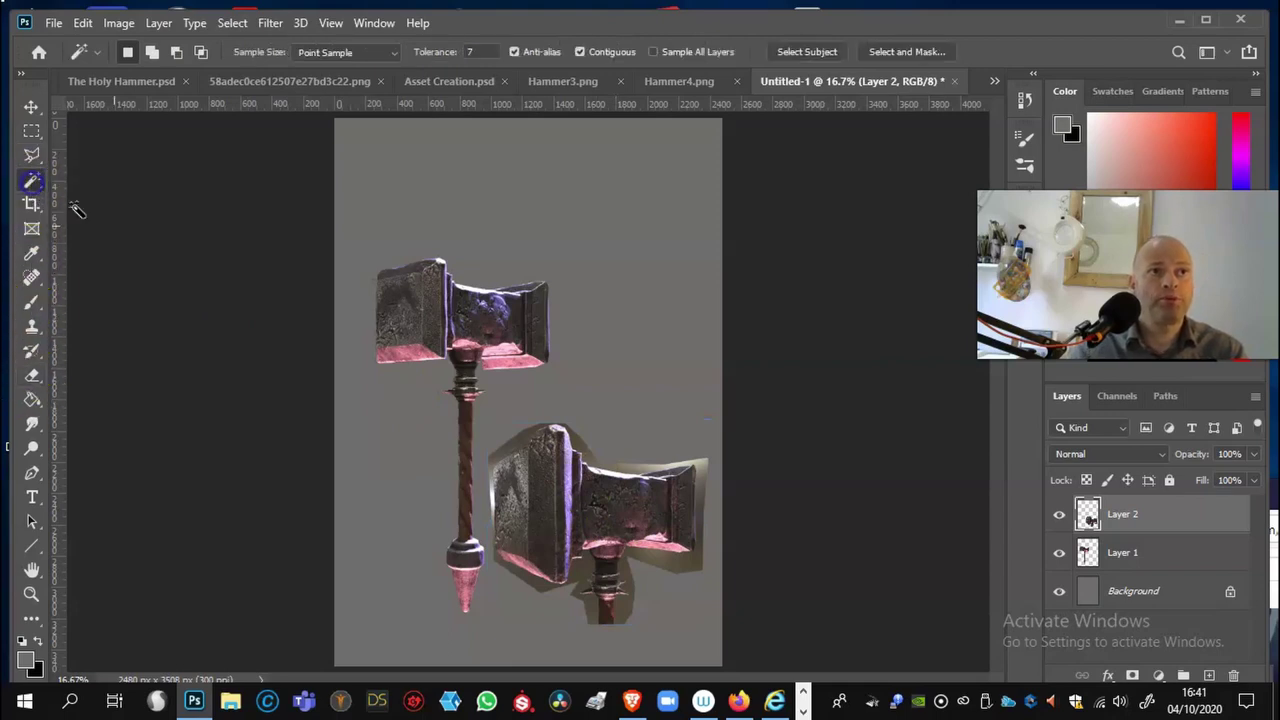
click(592, 455)
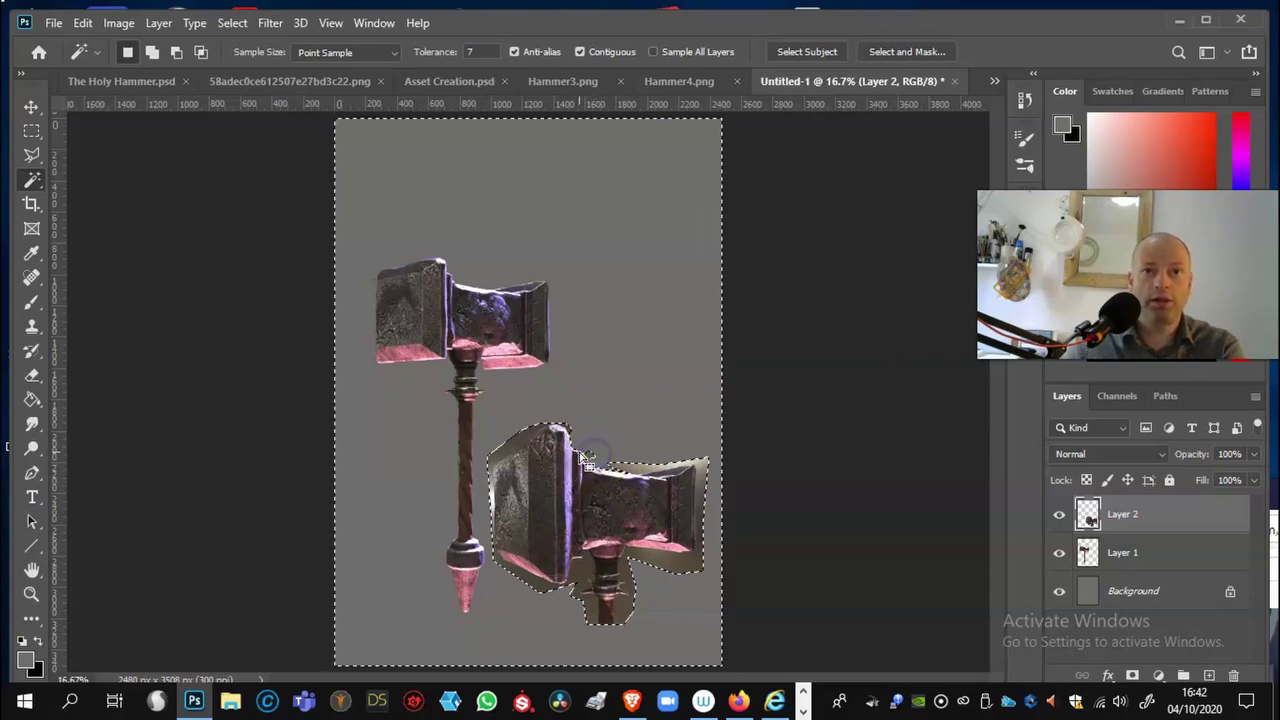
click(518, 441)
click(501, 457)
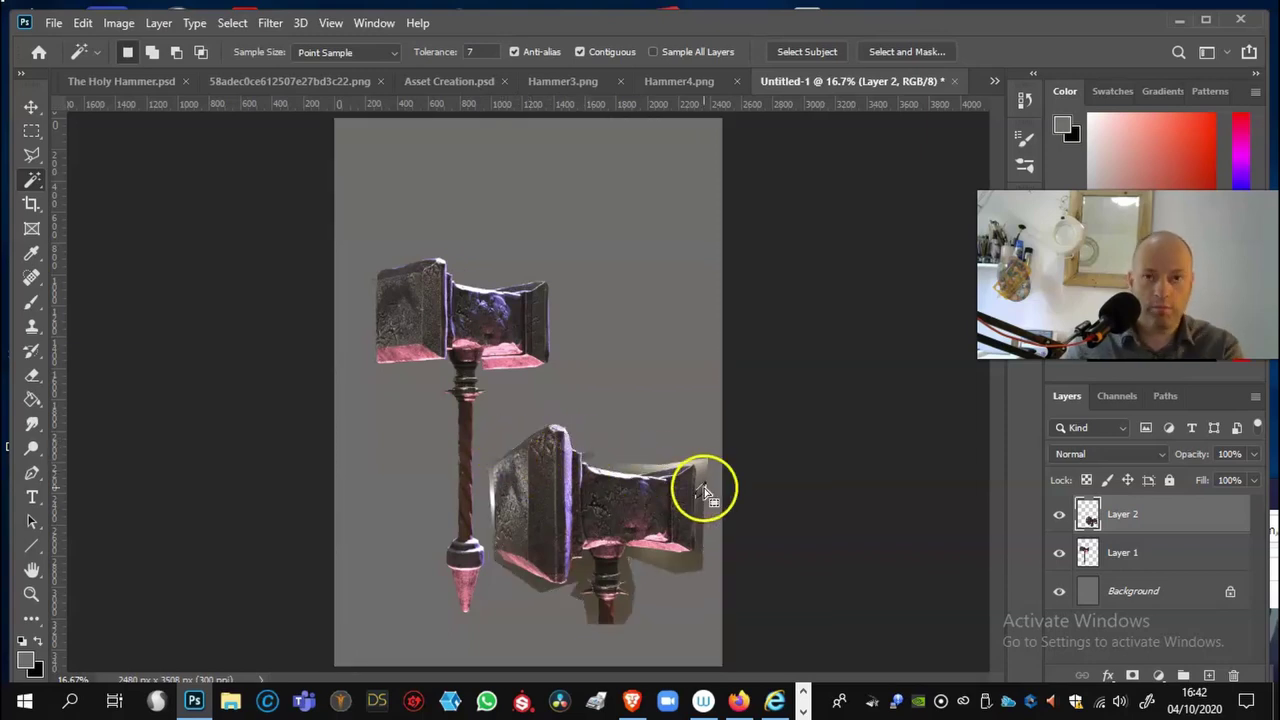
Step: Set the Magic Wand tolerance to 20 and delete the background patches beside the head's right end and along its top edge
key(ctrl+plus)
click(788, 525)
click(448, 52)
text(20)
click(699, 506)
key(Delete)
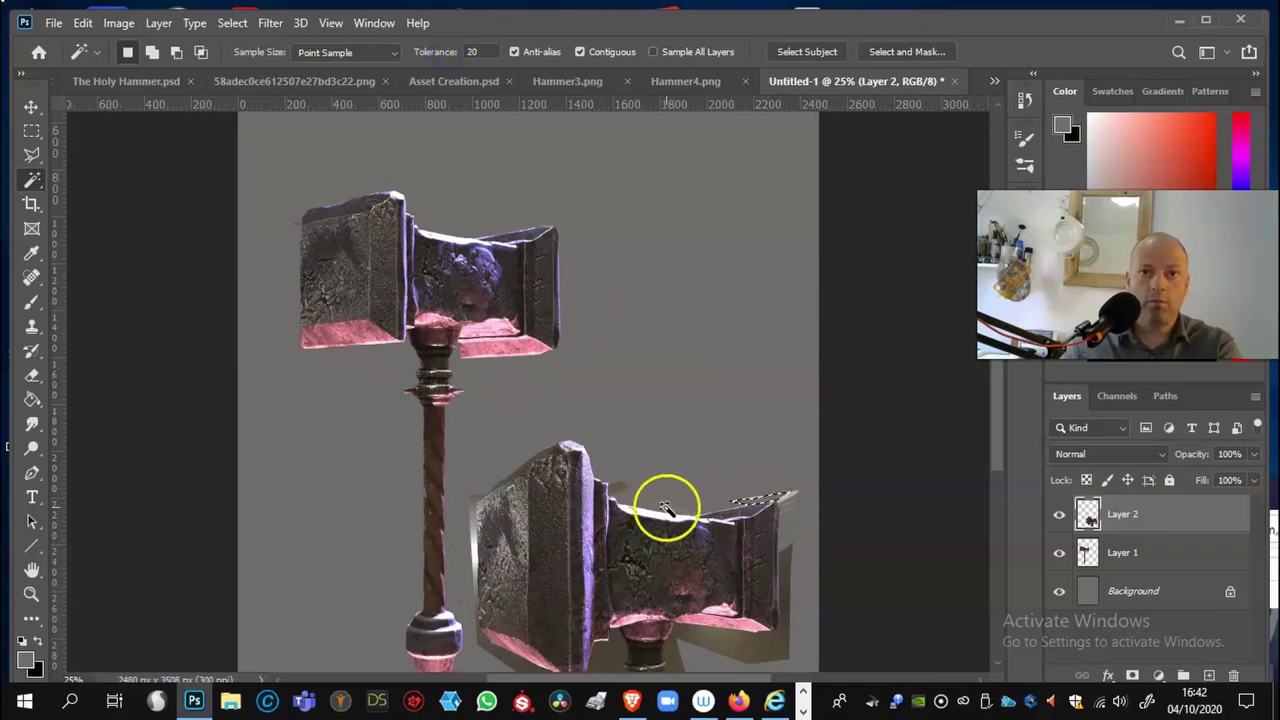
Step: Select and delete the background patches along the large block's left side and below the right part of the head
click(477, 569)
key(Delete)
click(718, 635)
key(Delete)
Step: Set the Magic Wand tolerance to 10, delete the background between the large block and the handle, and clear the selection
scroll(690, 585, down, 1)
click(436, 52)
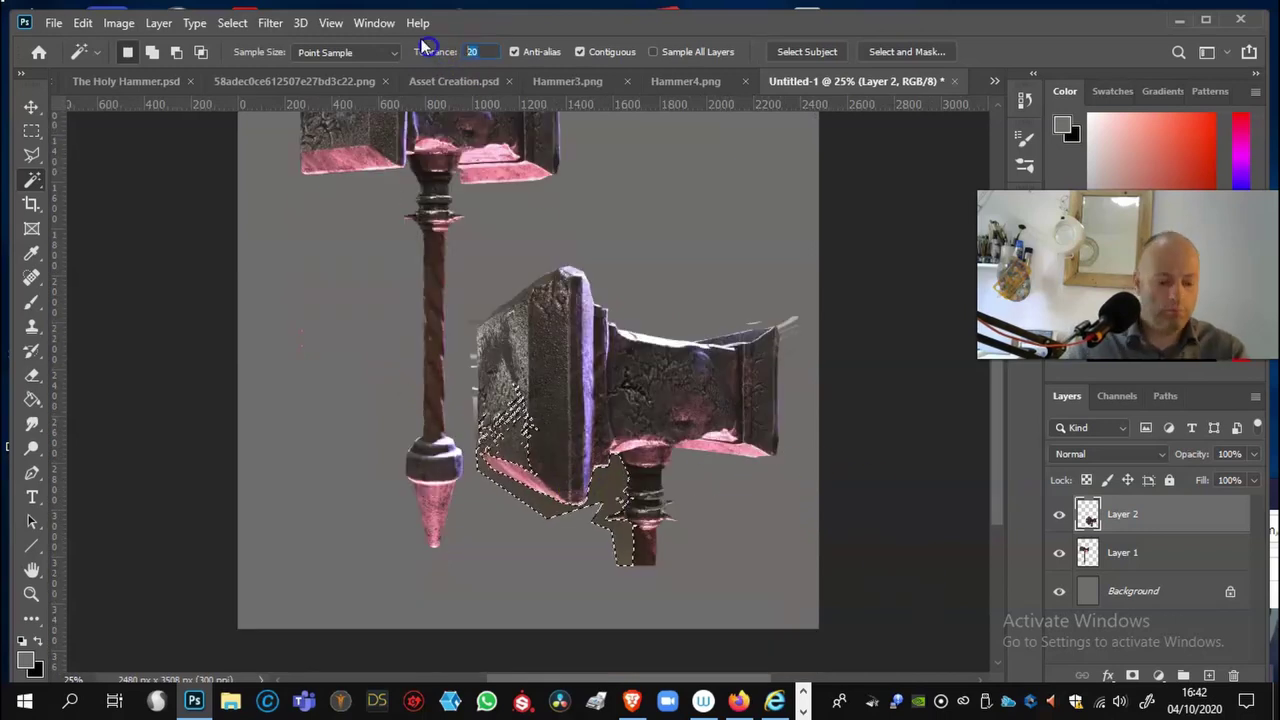
text(10)
click(629, 486)
key(Delete)
key(ctrl+d)
click(473, 365)
key(ctrl+d)
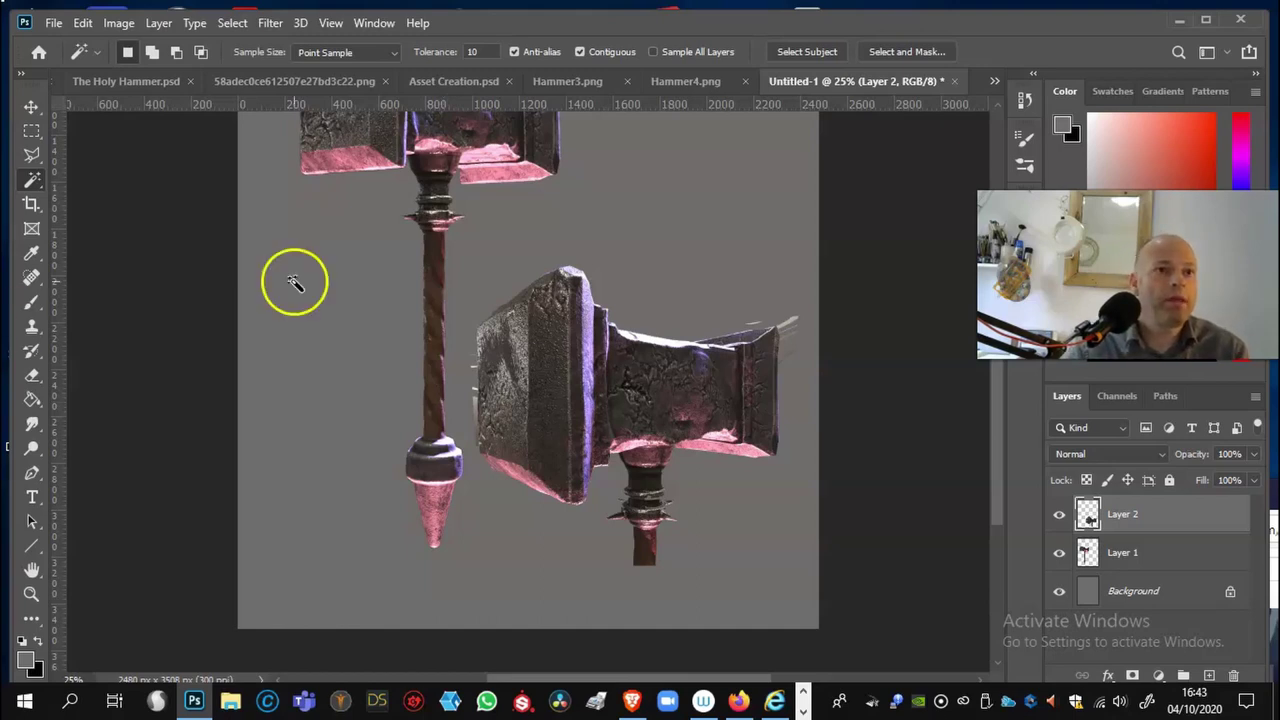
Step: Erase the leftover fragments around the second hammer's head with a 31 px Hard Round eraser at 100% opacity
click(31, 373)
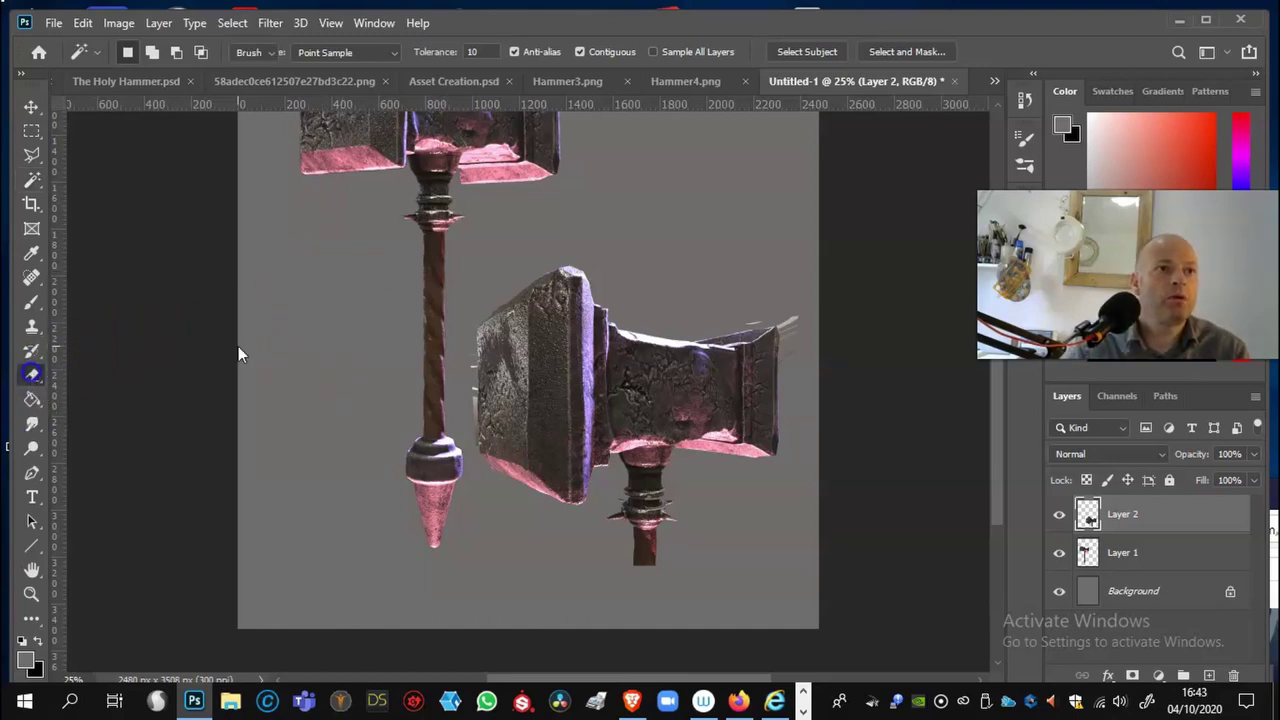
right_click(362, 344)
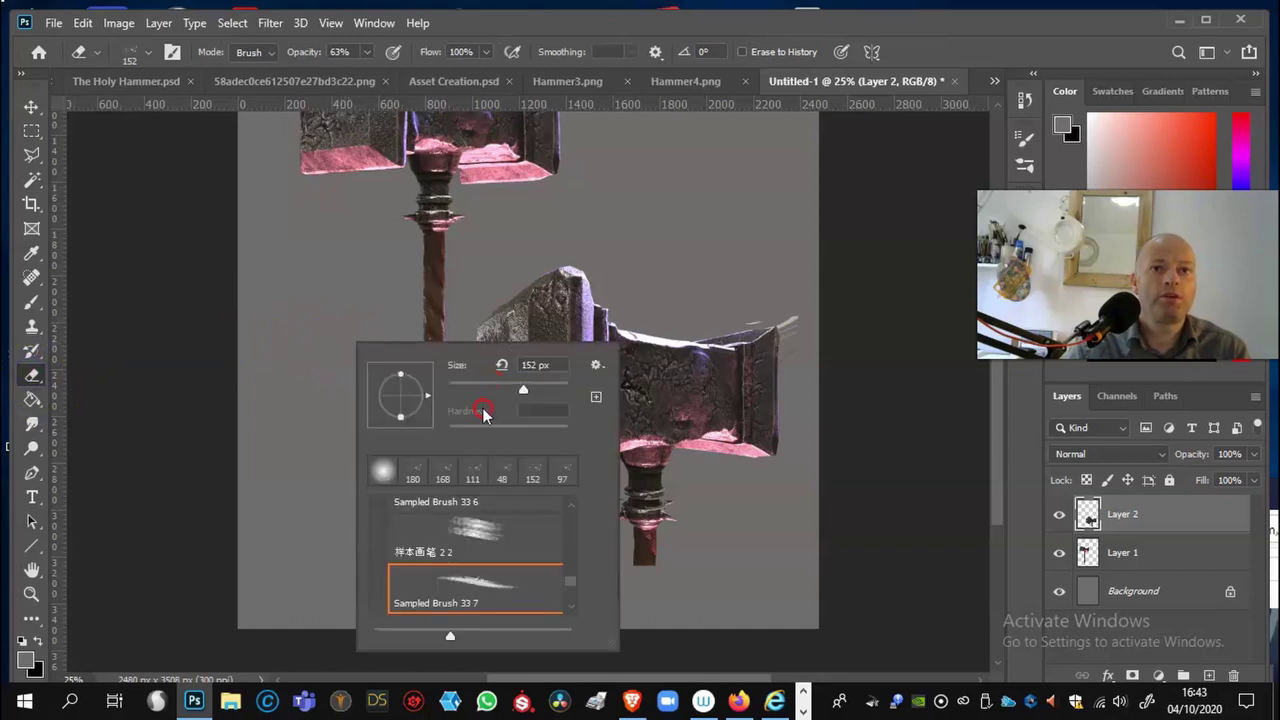
mouse_move(567, 583)
mouse_down()
mouse_move(574, 500)
mouse_move(567, 524)
mouse_up()
right_click(748, 299)
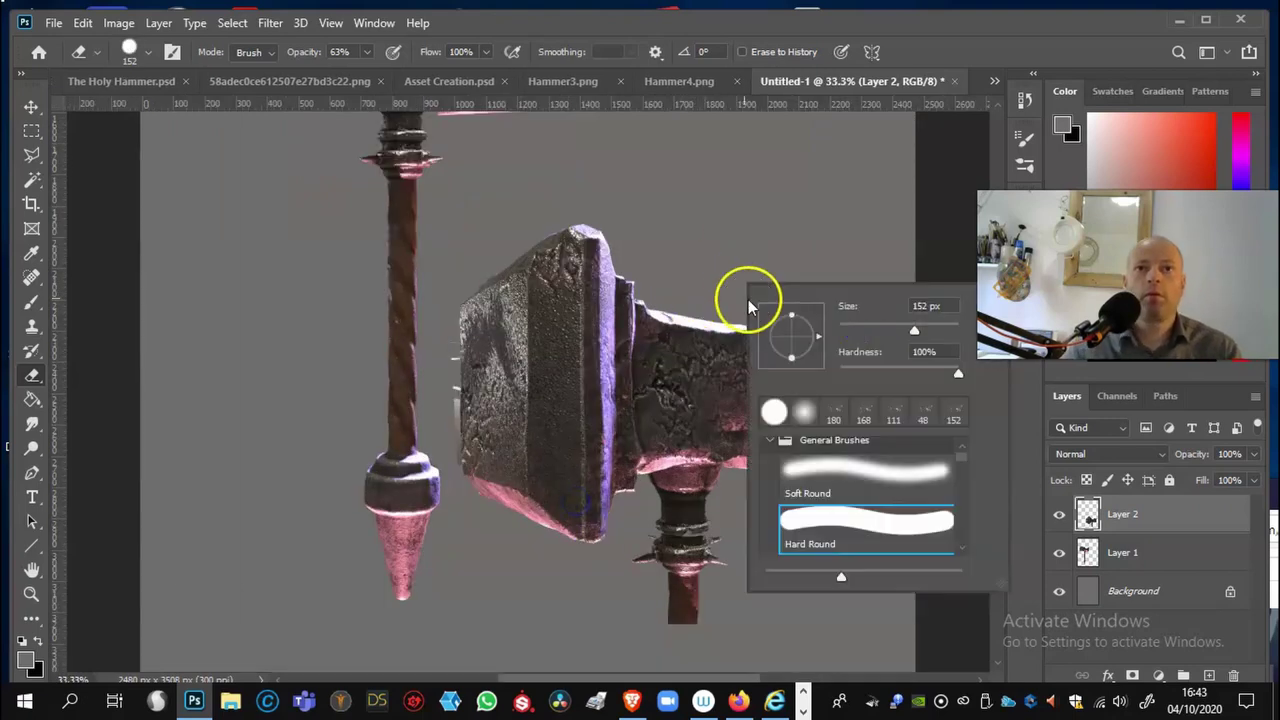
click(450, 345)
click(367, 52)
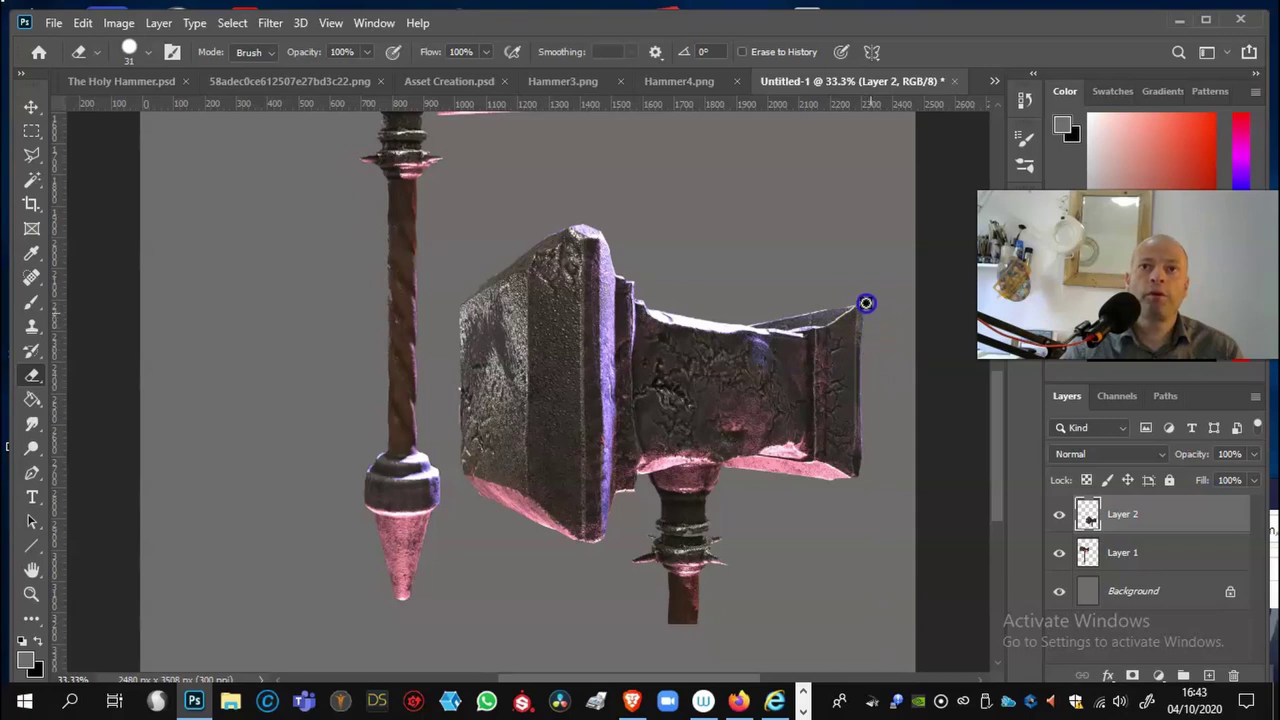
drag(869, 323, 871, 335)
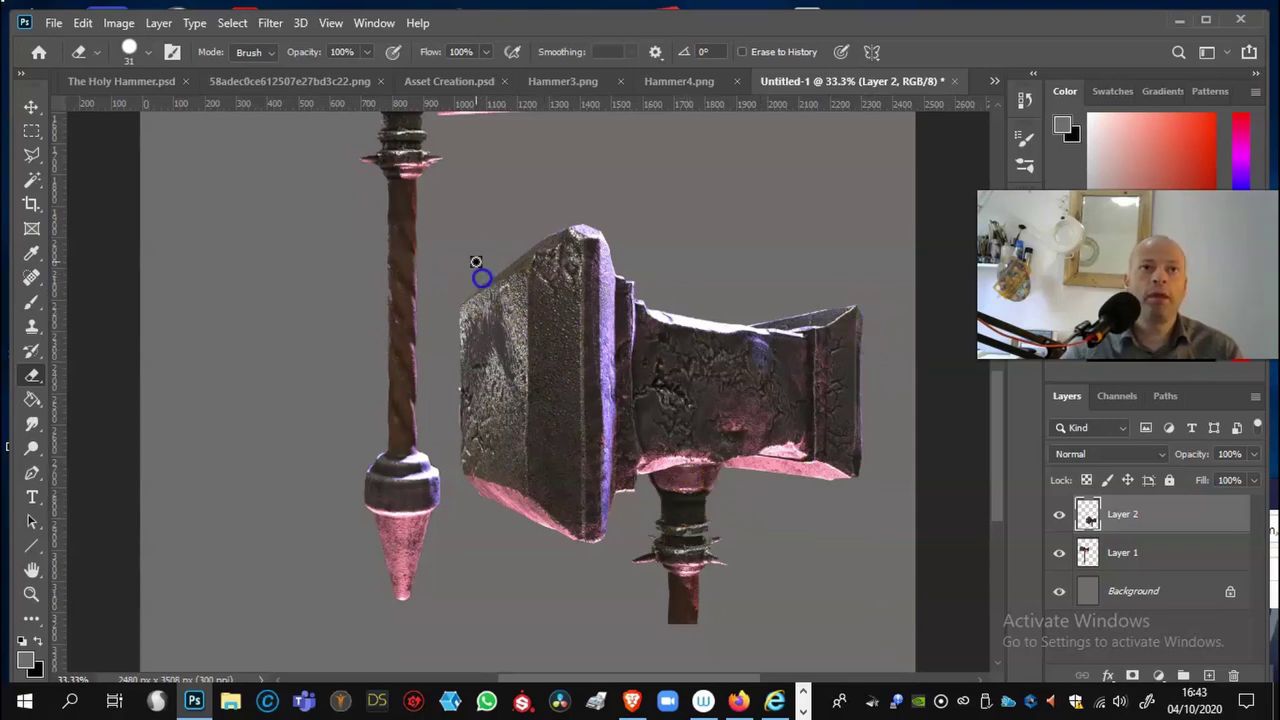
Step: Smudge the rough edge at the top corner of the second hammer's large block
alt+scroll(485, 302, up, 1)
click(729, 401)
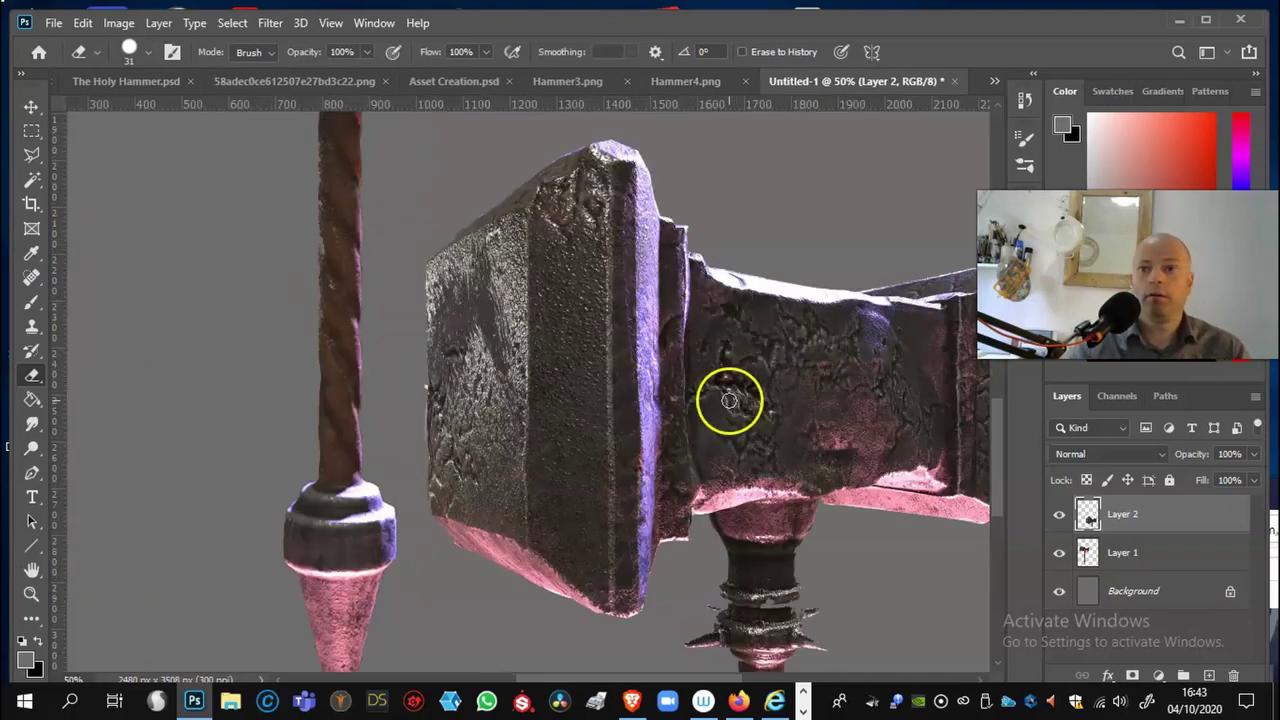
drag(1001, 447, 1001, 410)
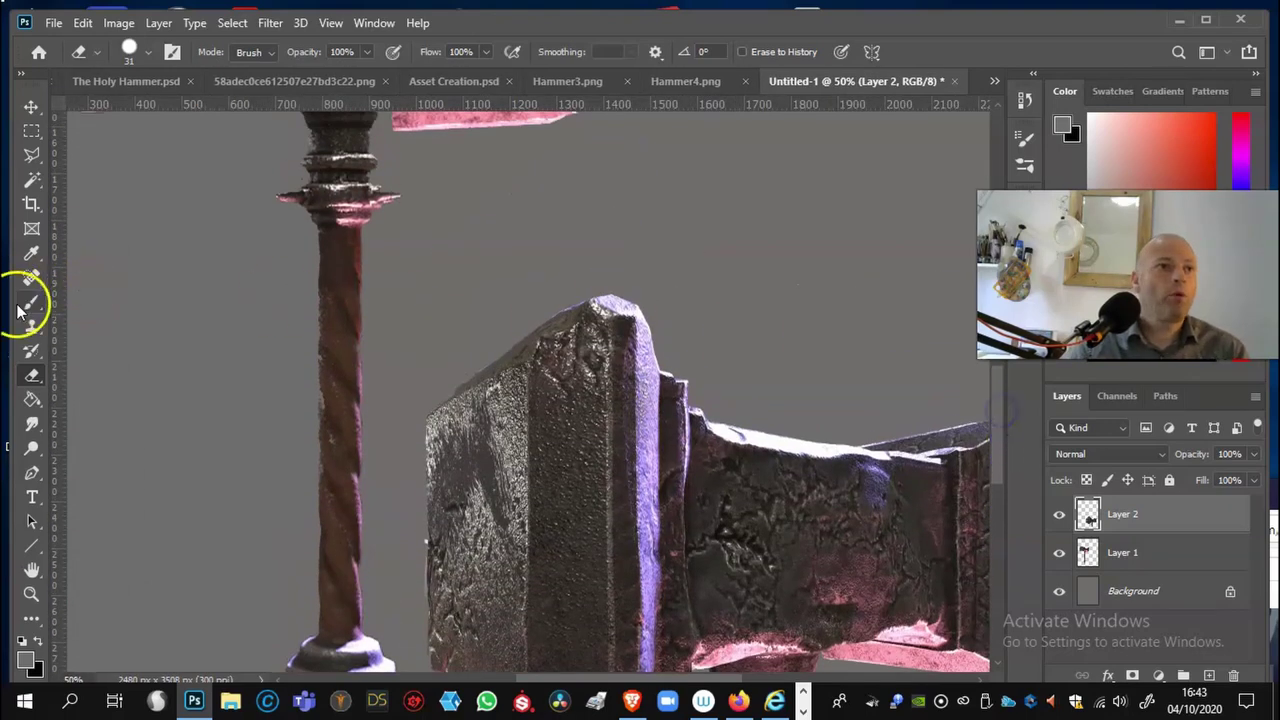
click(33, 426)
click(586, 306)
Step: Smudge the rough left edge of the first hammer's handle on Layer 1
click(329, 403)
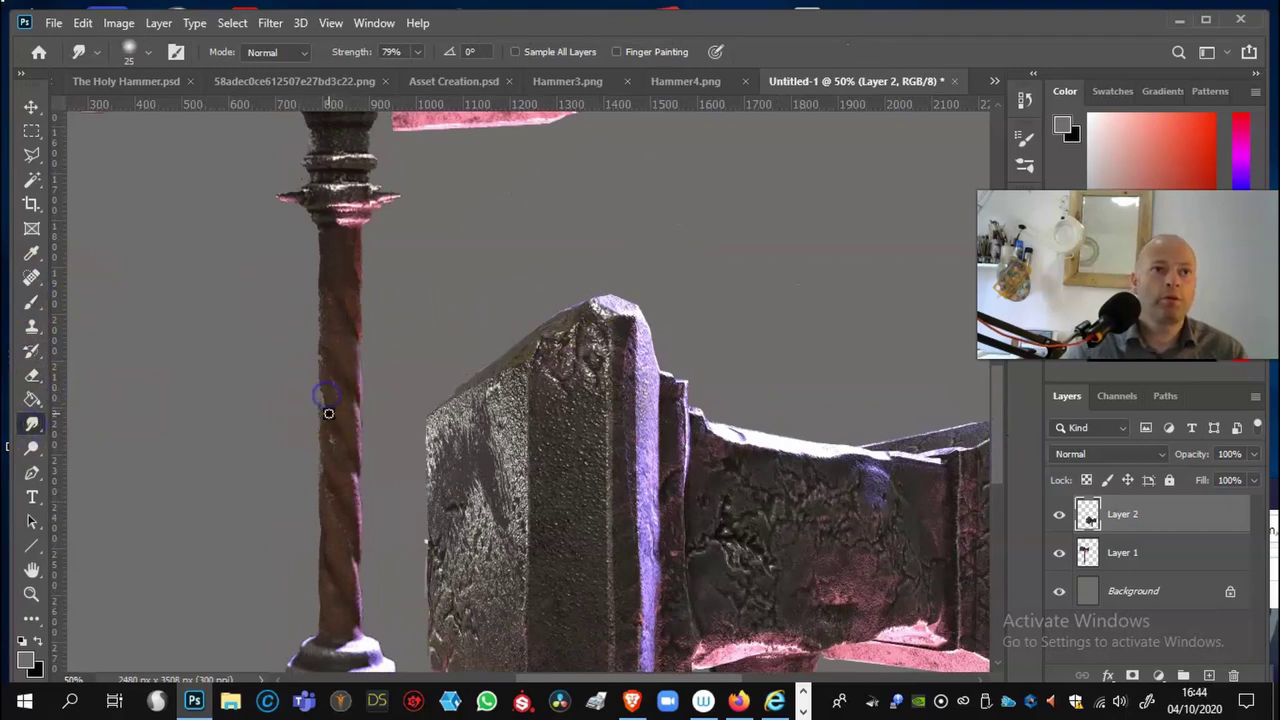
click(1160, 550)
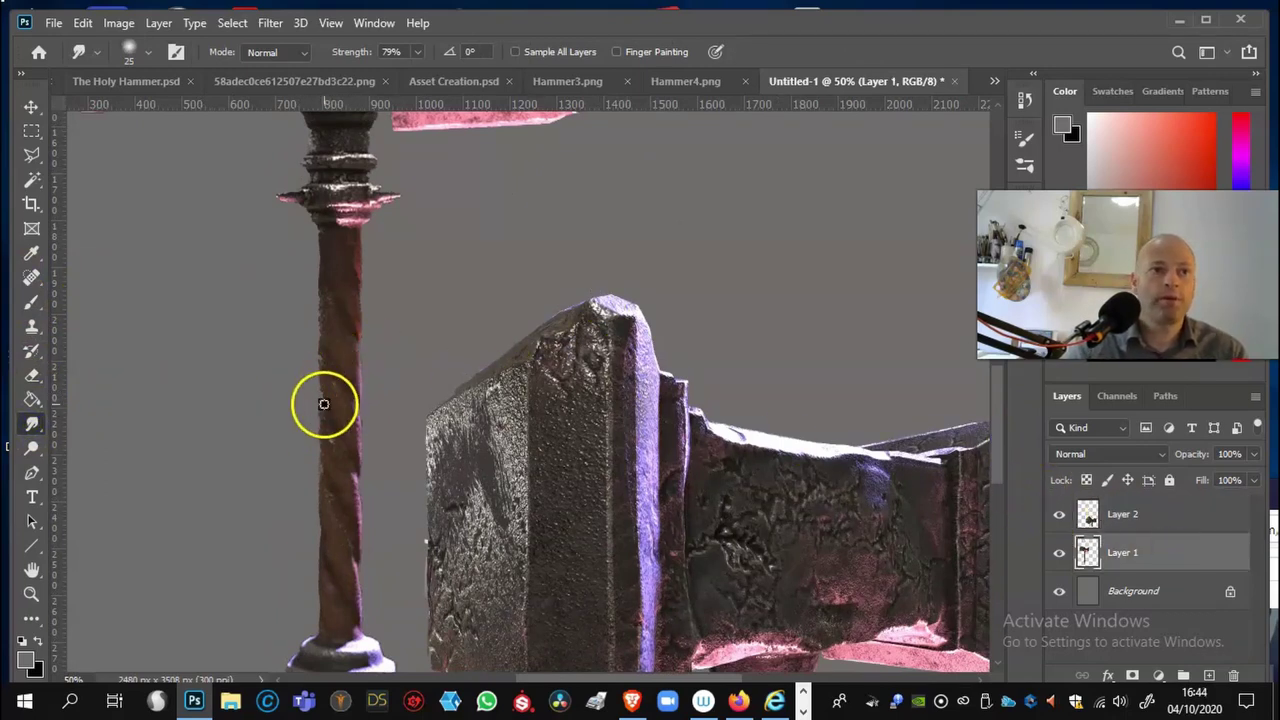
mouse_move(320, 392)
mouse_down()
mouse_move(326, 403)
mouse_move(322, 356)
mouse_move(334, 443)
mouse_up()
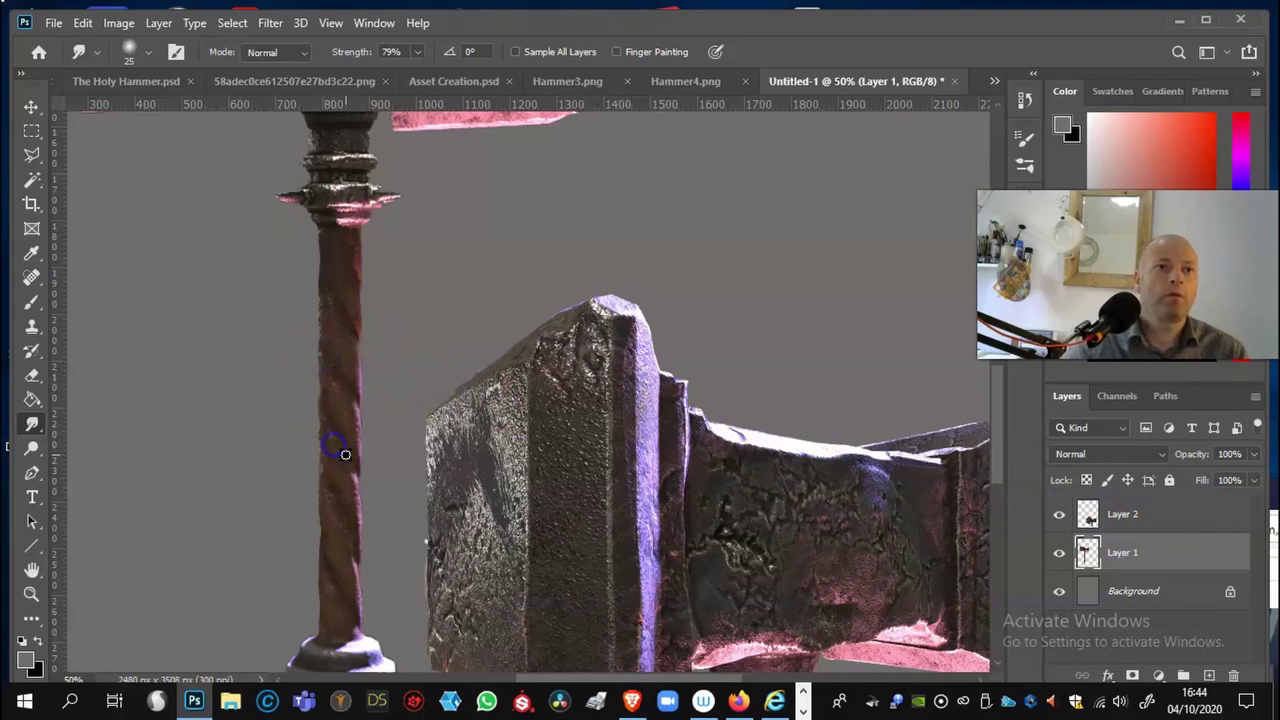
Step: Duplicate Layer 1, which holds the first hammer, under the name Layer 1 copy
alt+scroll(559, 447, down, 2)
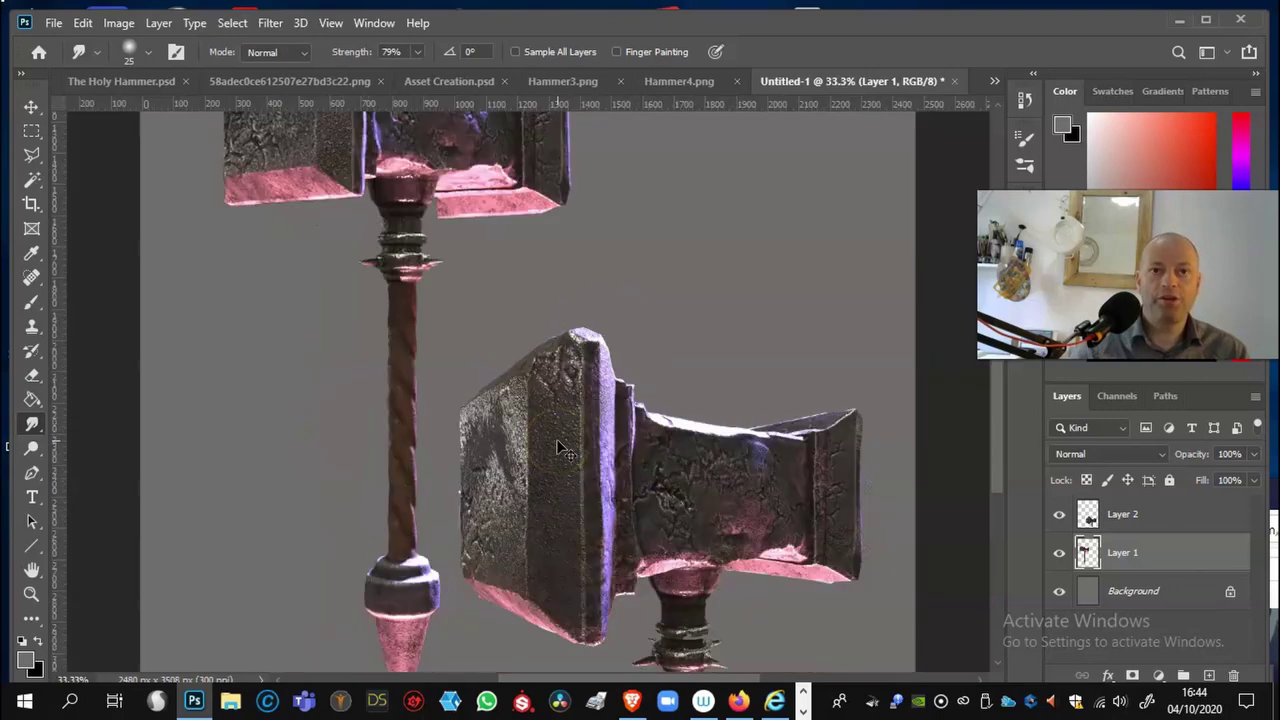
right_click(1140, 550)
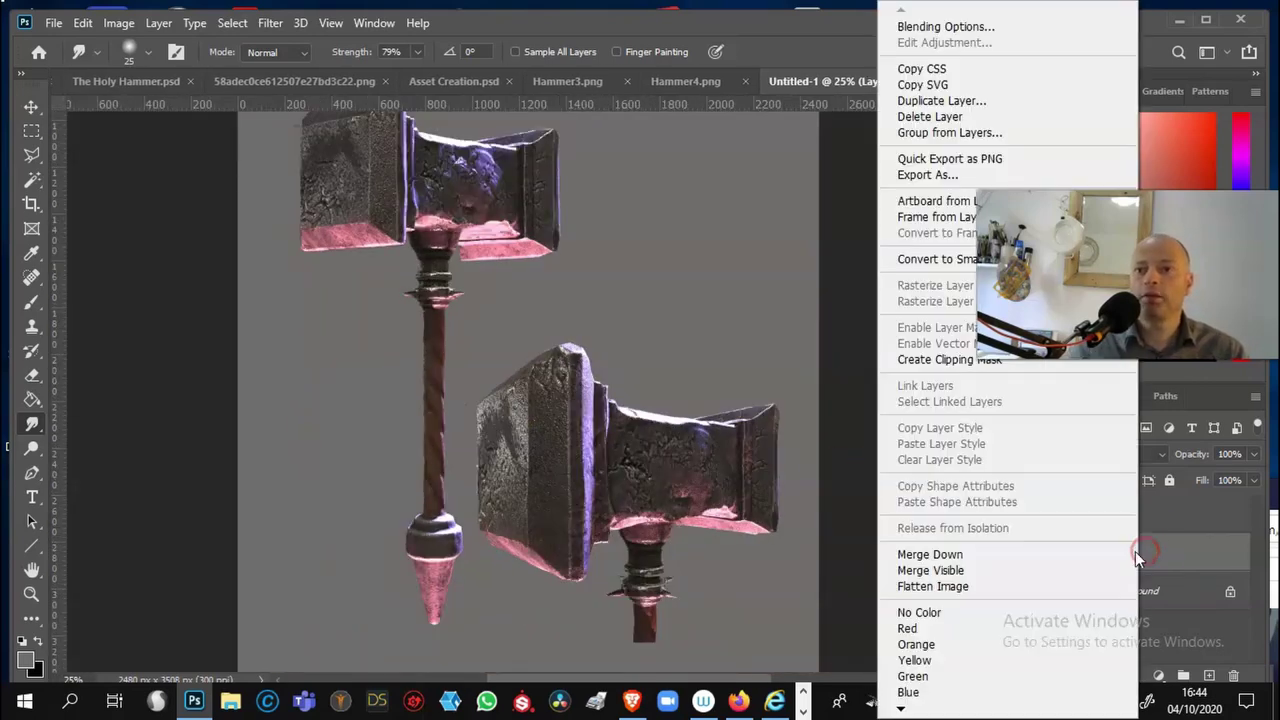
click(980, 108)
drag(937, 269, 880, 140)
click(998, 140)
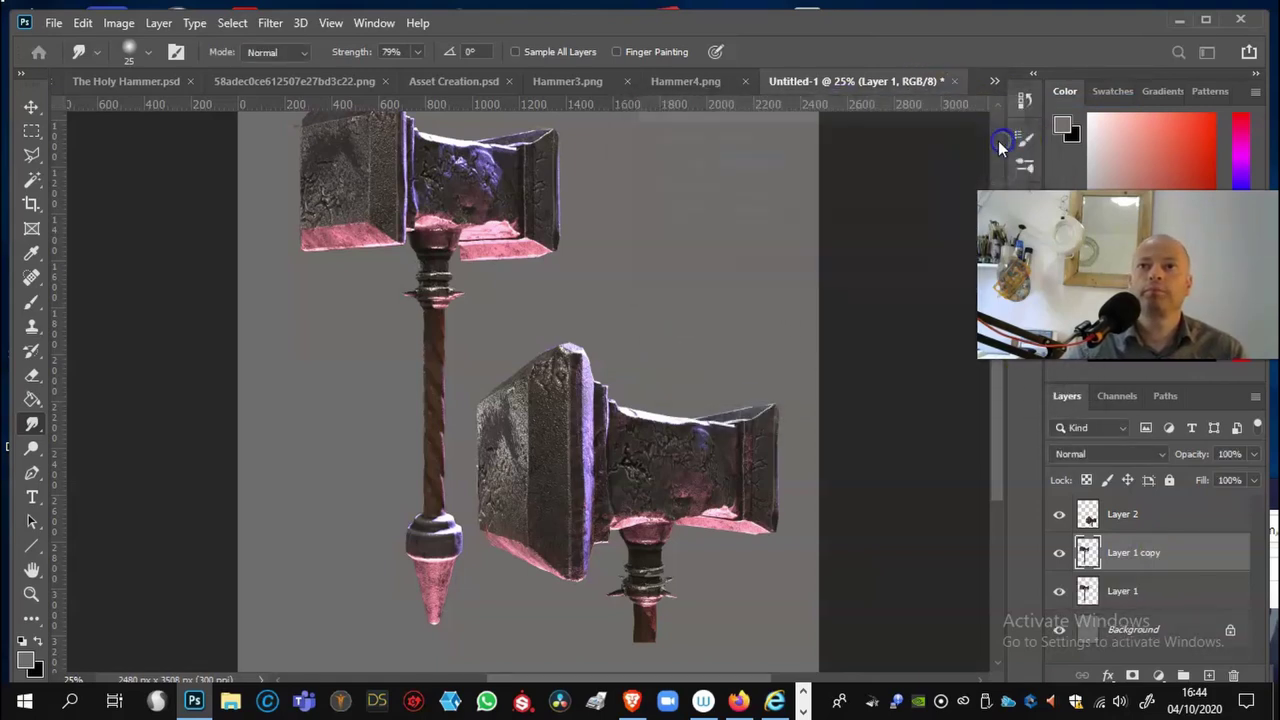
Step: Apply a Gaussian Blur with a radius of 24.9 pixels to the original Layer 1 beneath its copy
click(1154, 592)
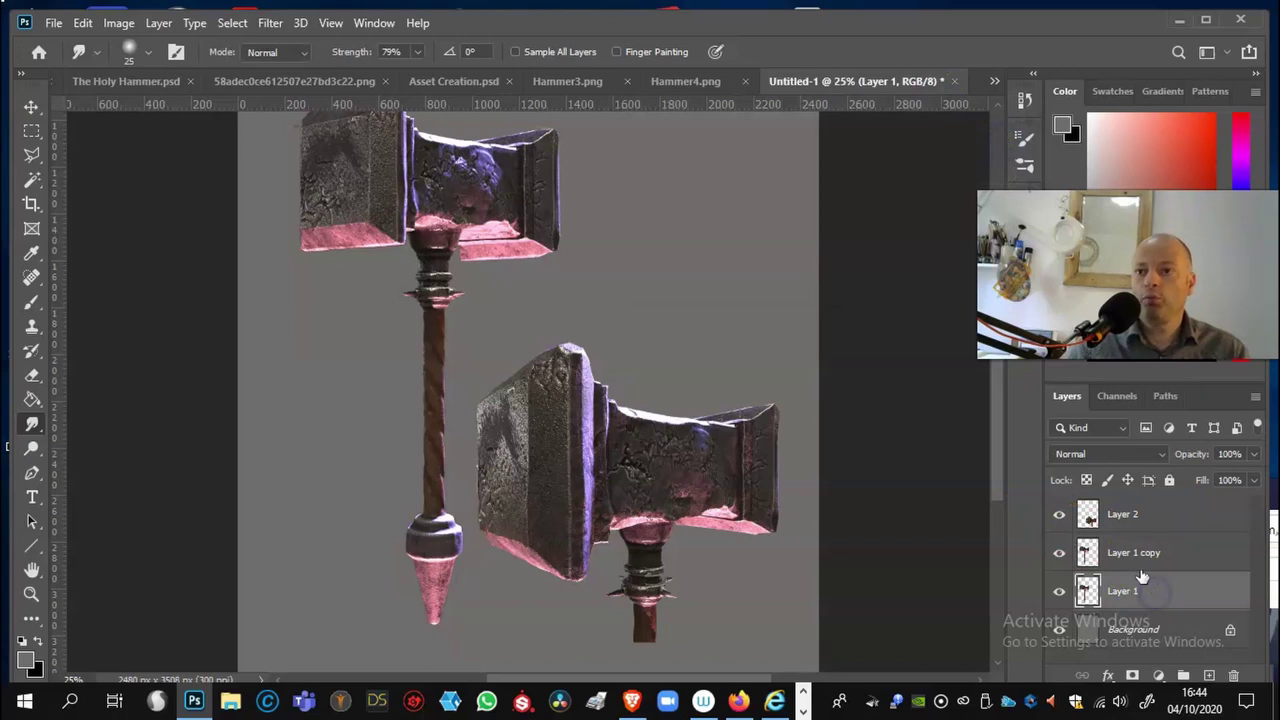
click(270, 22)
mouse_move(320, 254)
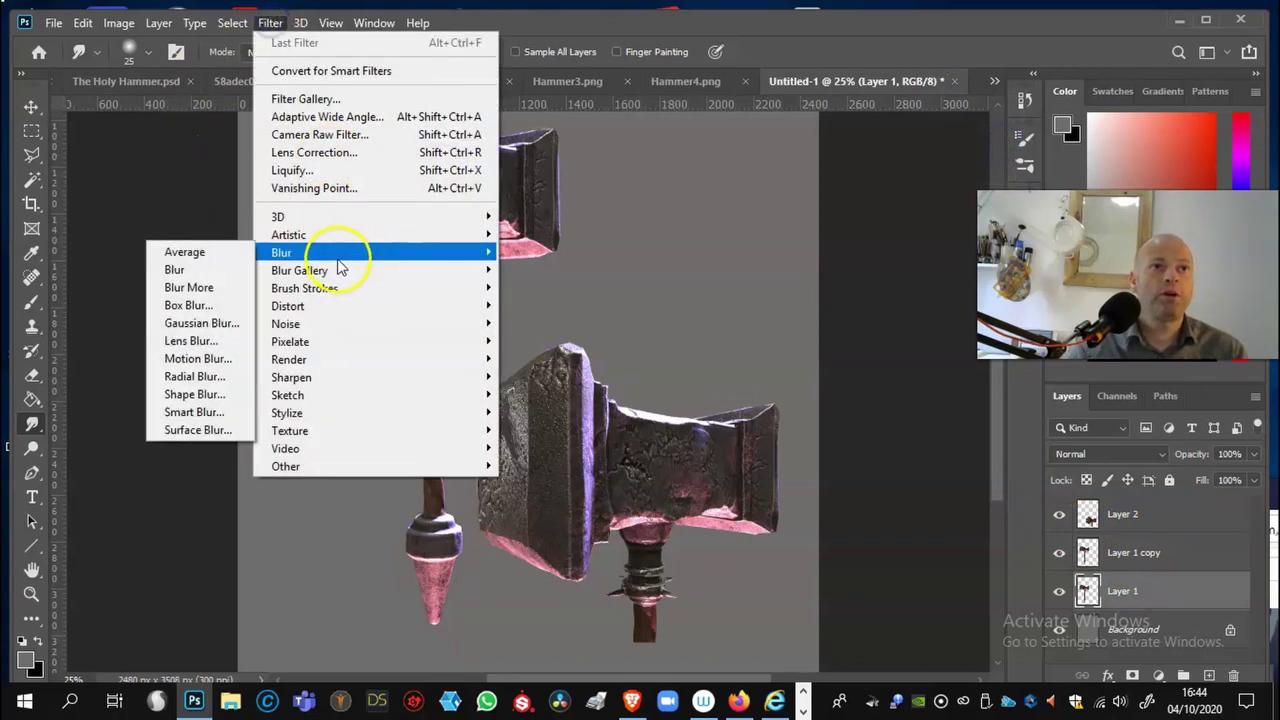
click(200, 323)
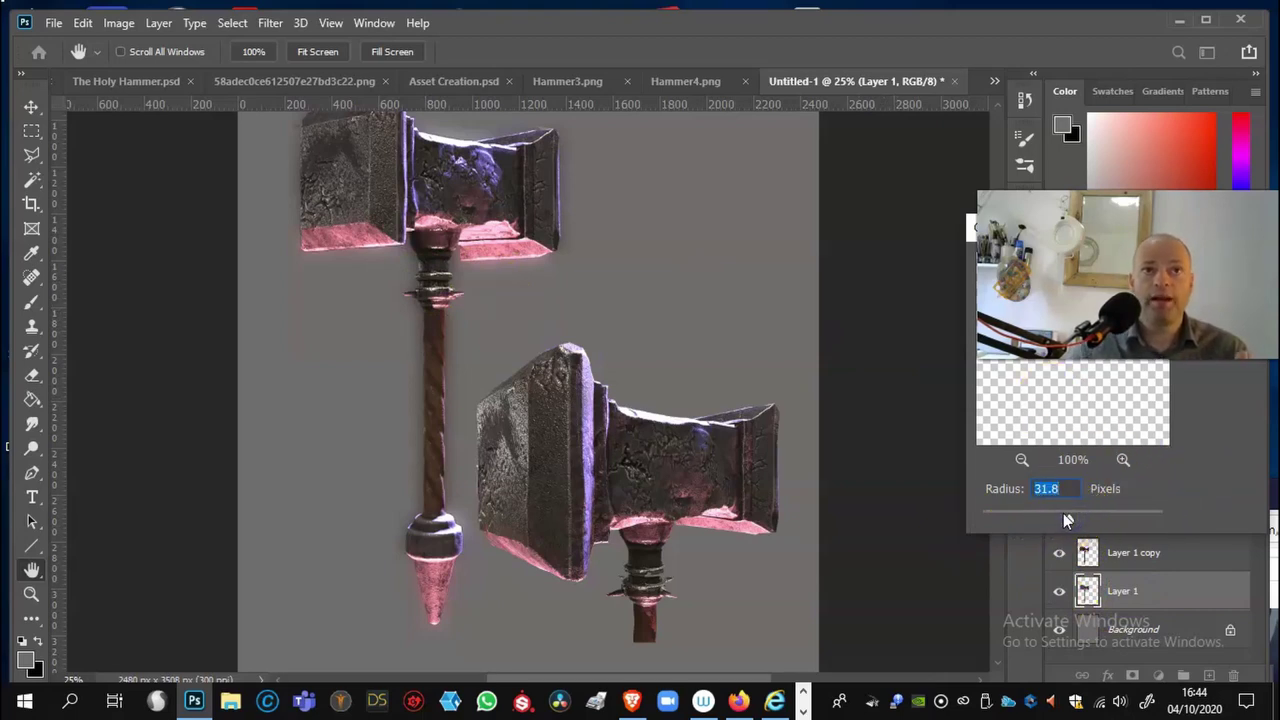
drag(970, 519, 959, 518)
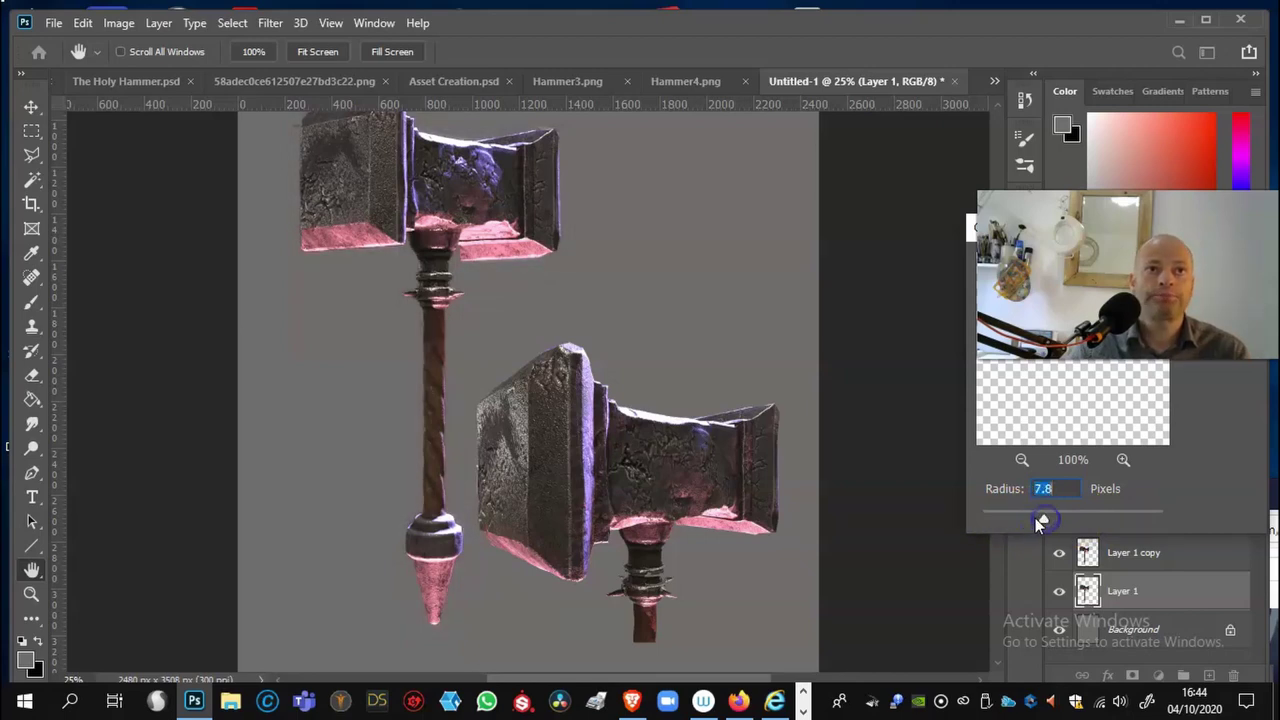
drag(1036, 520, 1039, 520)
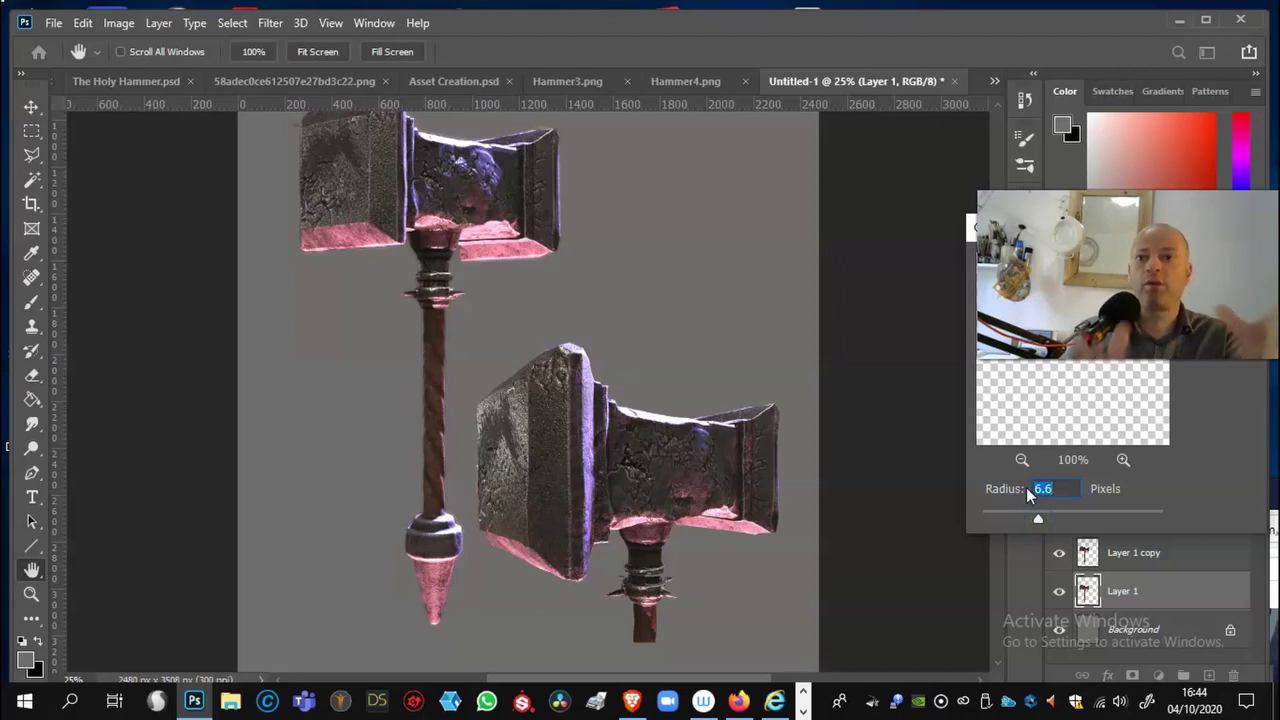
click(1038, 520)
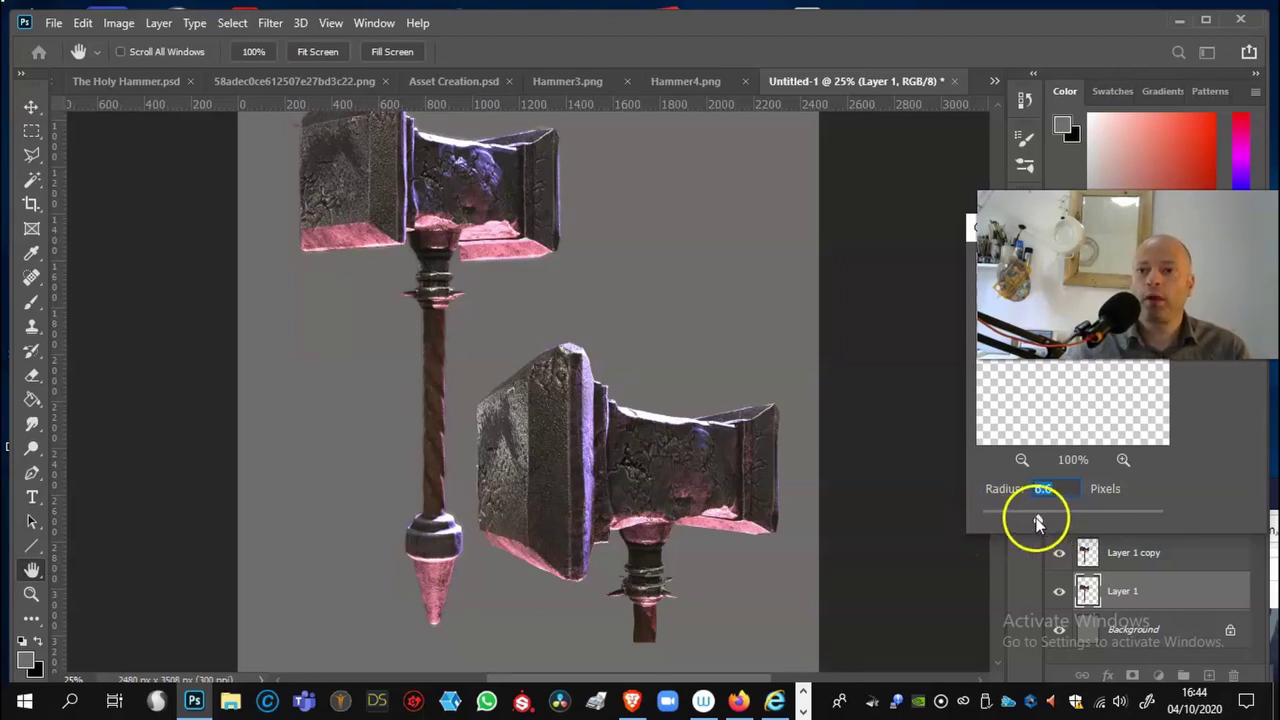
drag(1071, 527, 1073, 522)
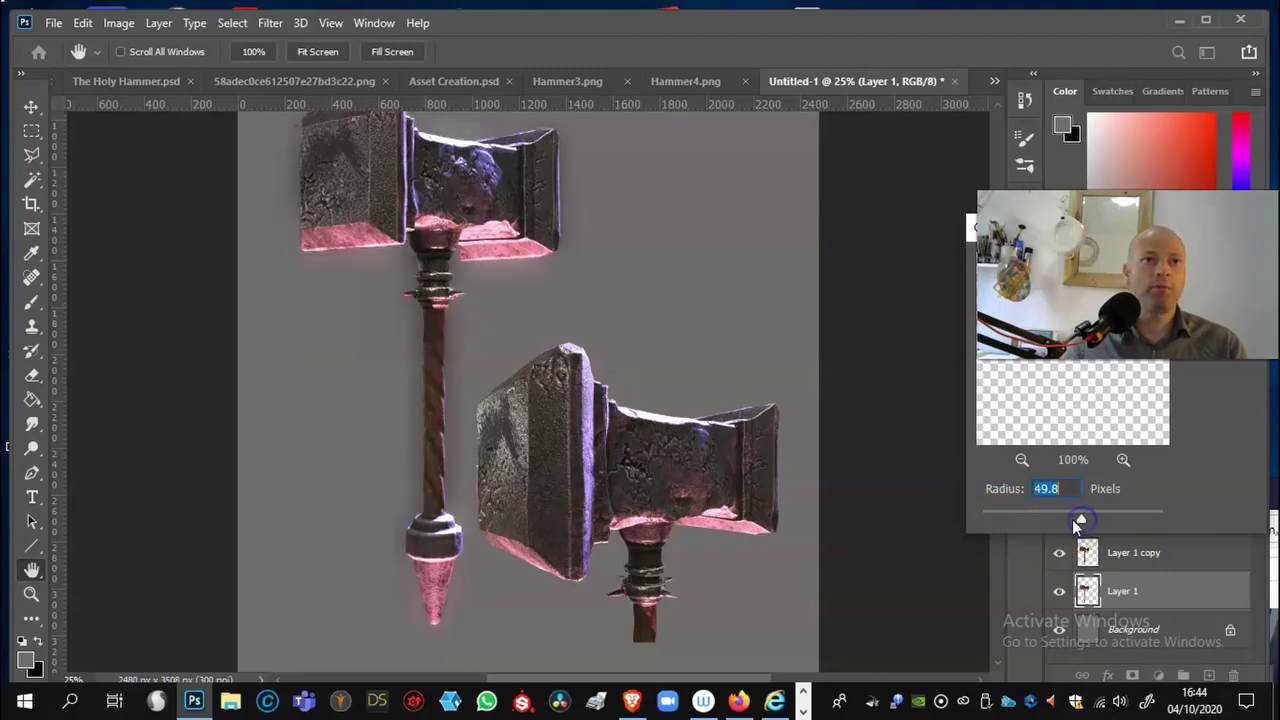
drag(1067, 530, 1062, 528)
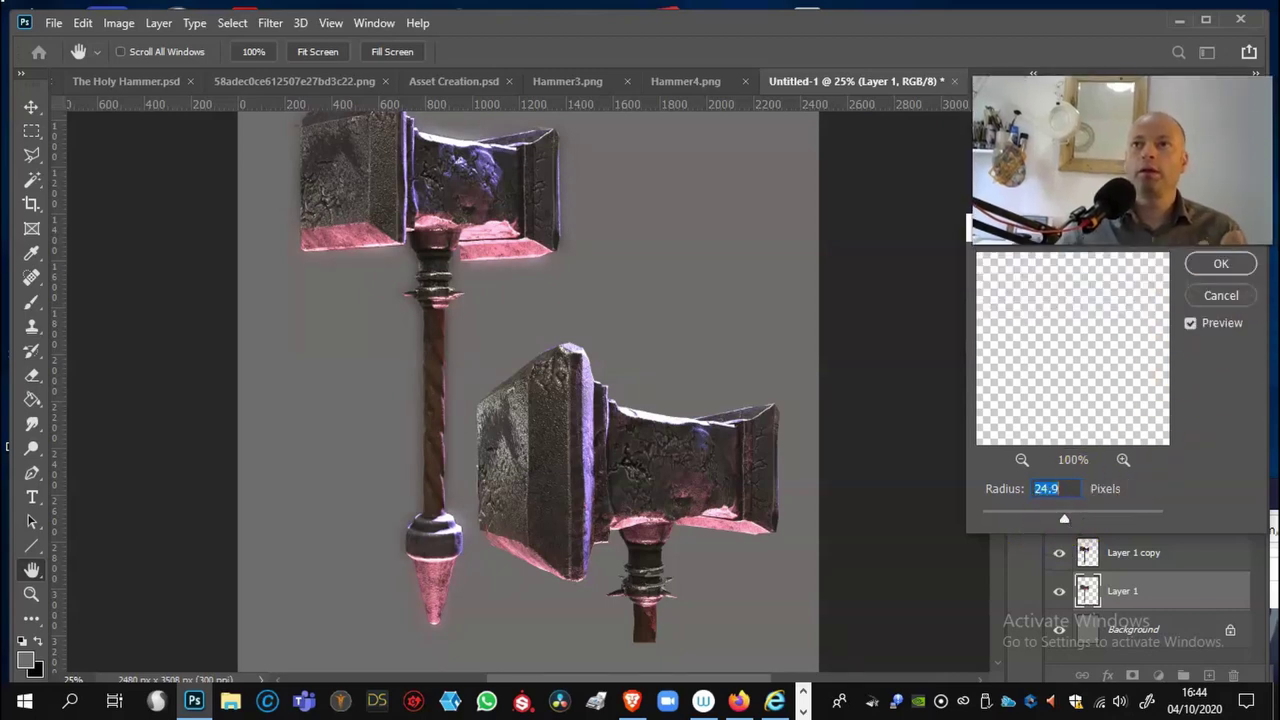
click(1218, 265)
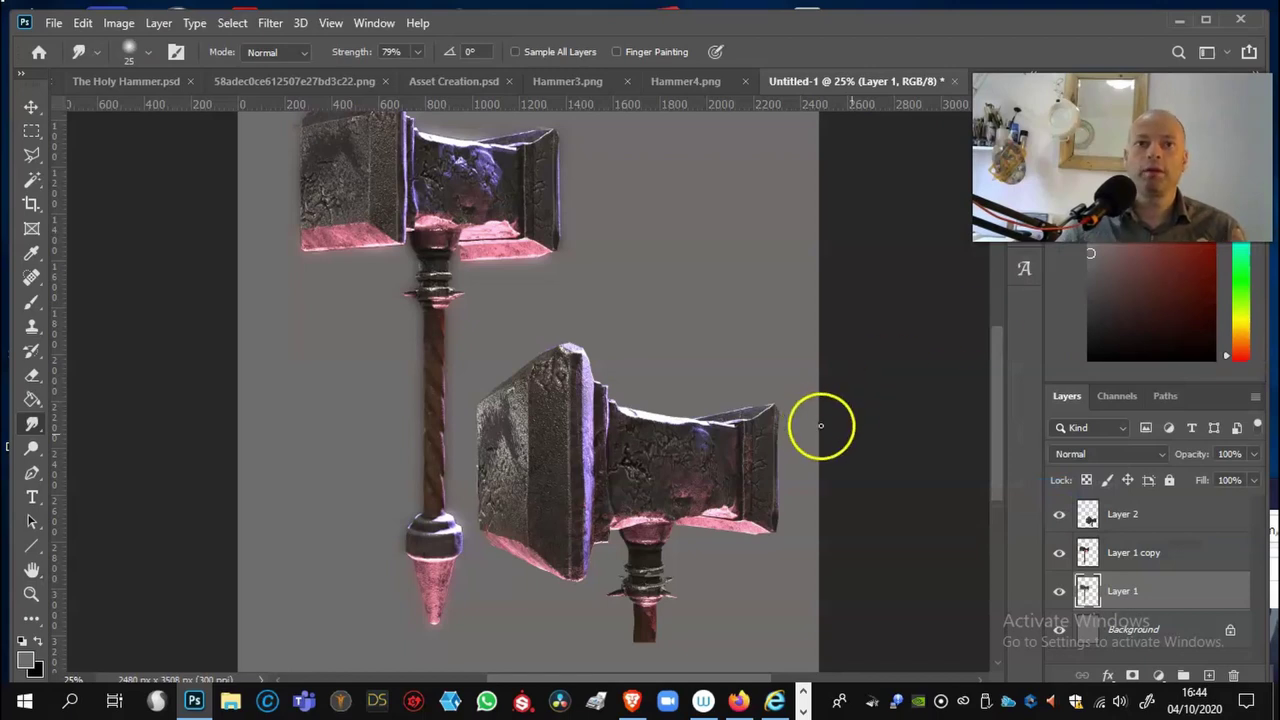
Step: Duplicate Layer 2, which holds the second hammer, under the name Layer 2 copy
click(1138, 528)
right_click(1136, 524)
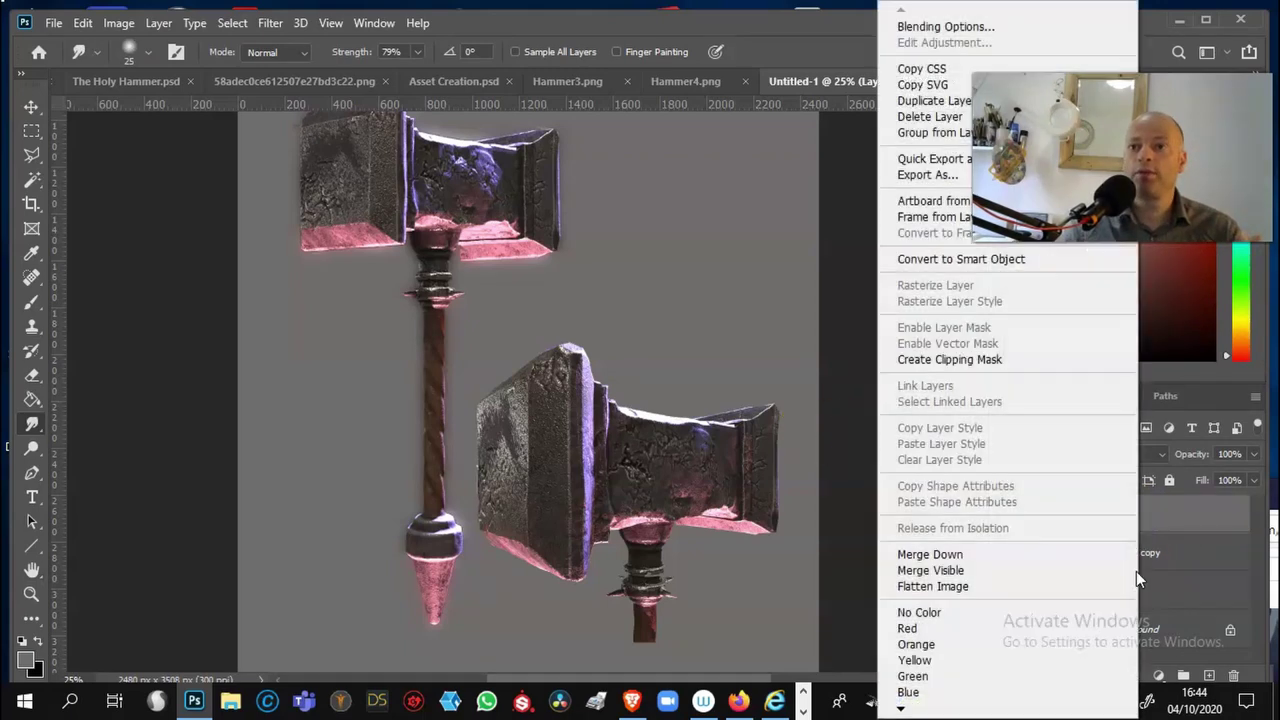
click(960, 103)
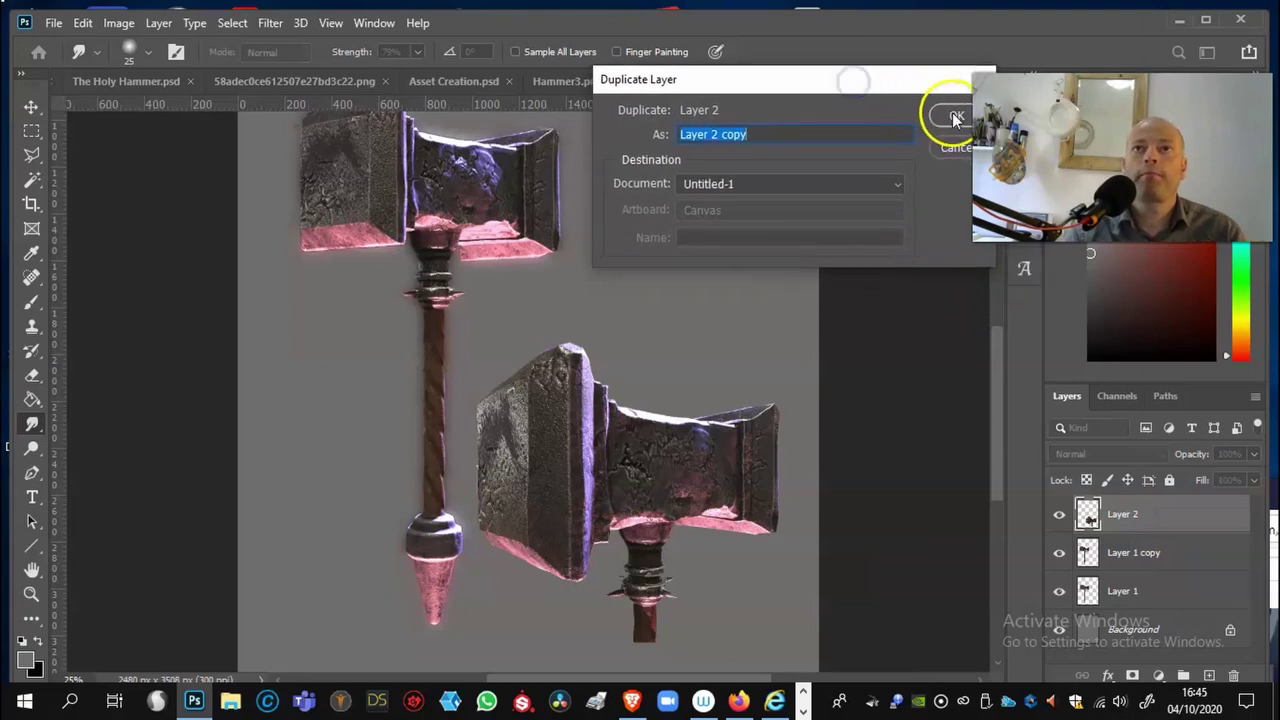
click(953, 114)
Step: Apply the last-used Gaussian Blur to the original Layer 2 beneath its copy
click(1115, 548)
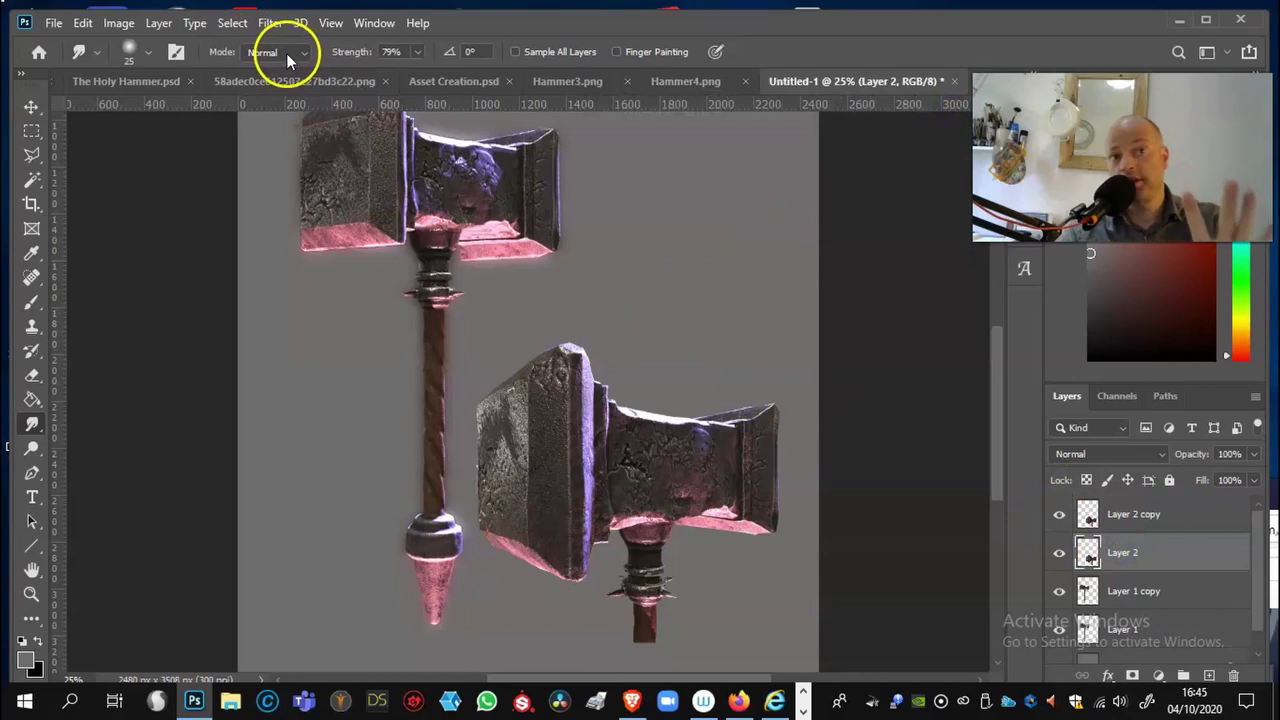
click(272, 24)
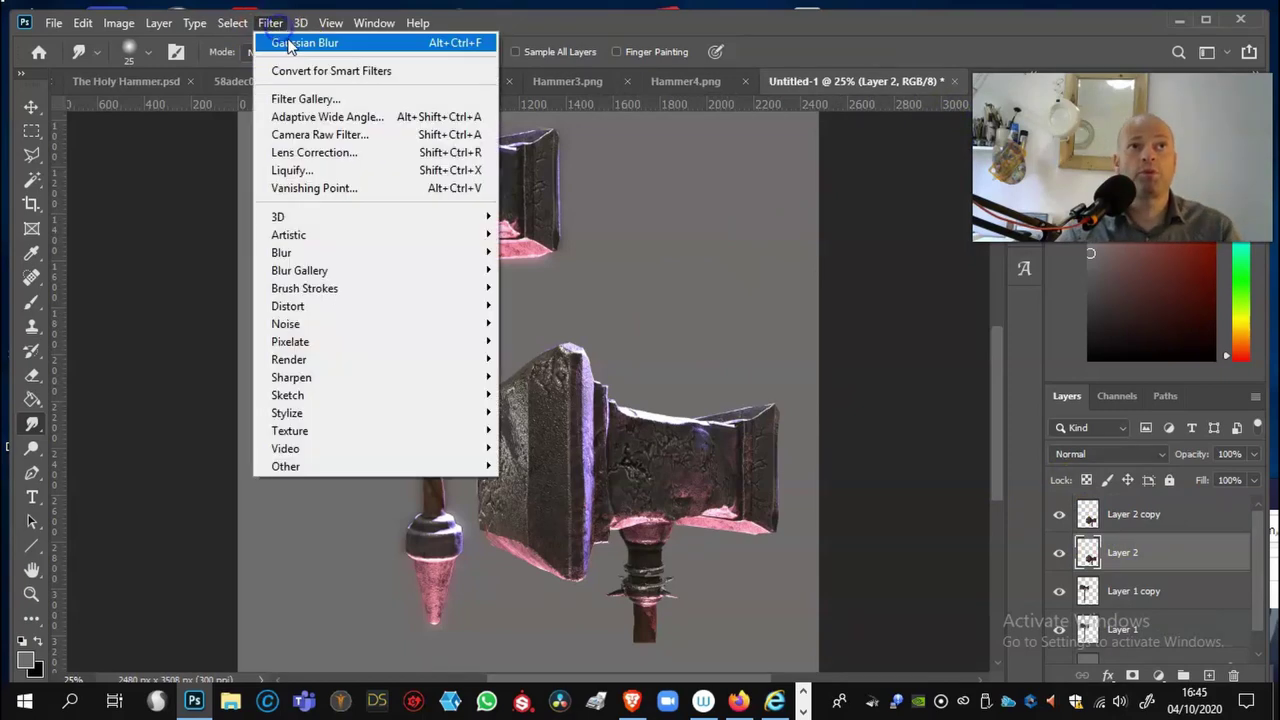
click(287, 44)
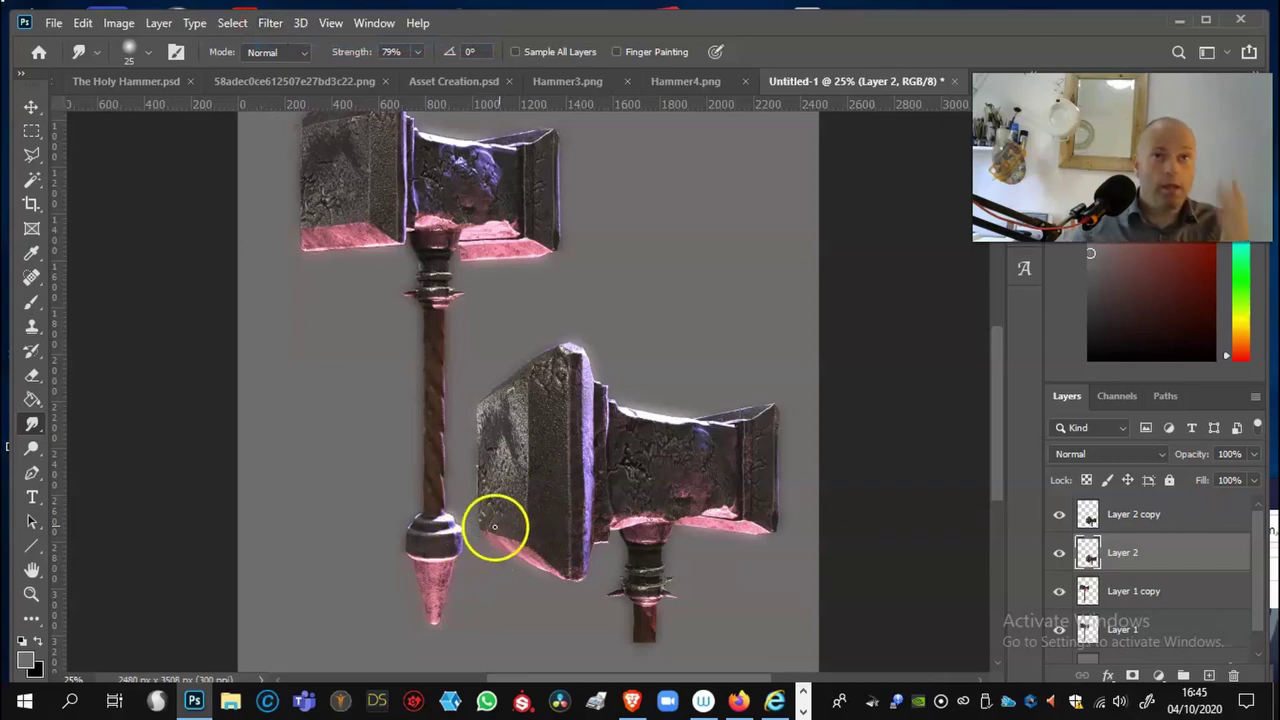
key(ctrl+minus)
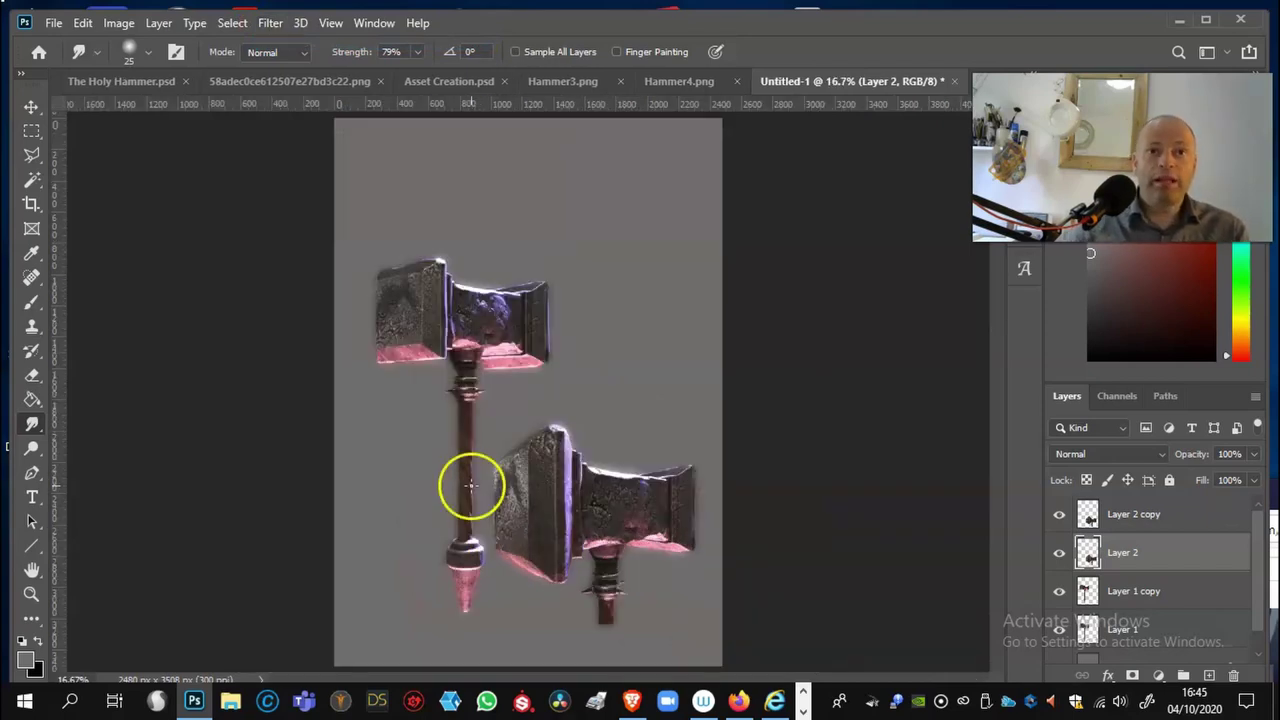
Step: Copy the blue flame from 58adec0ce612507e27bd3c22.png and paste it into the Untitled-1 hammer sheet
click(127, 81)
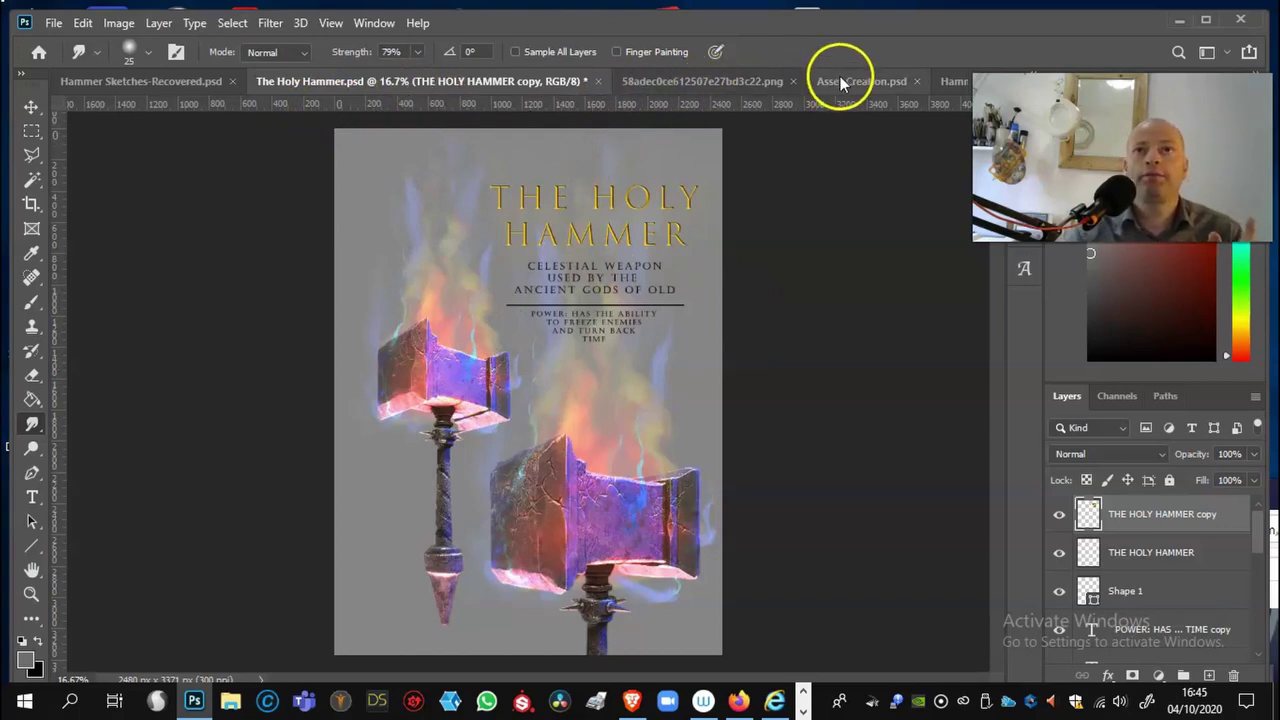
click(732, 81)
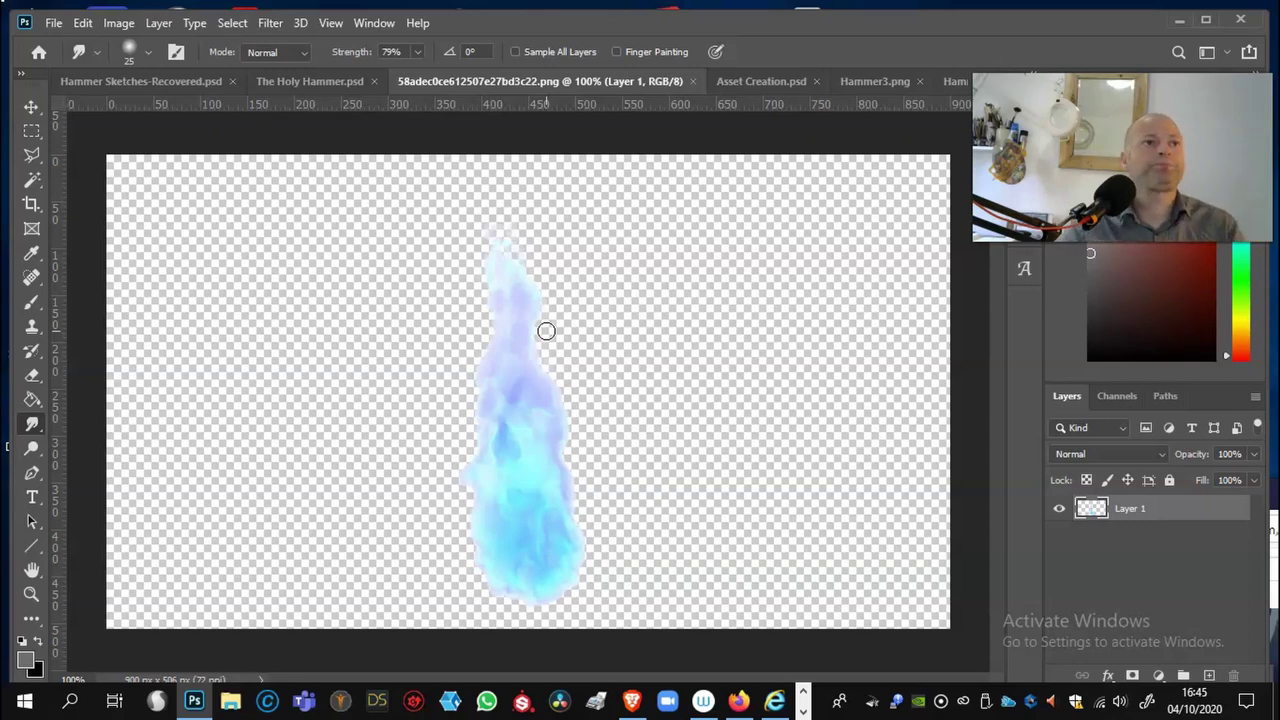
click(31, 132)
drag(407, 223, 694, 620)
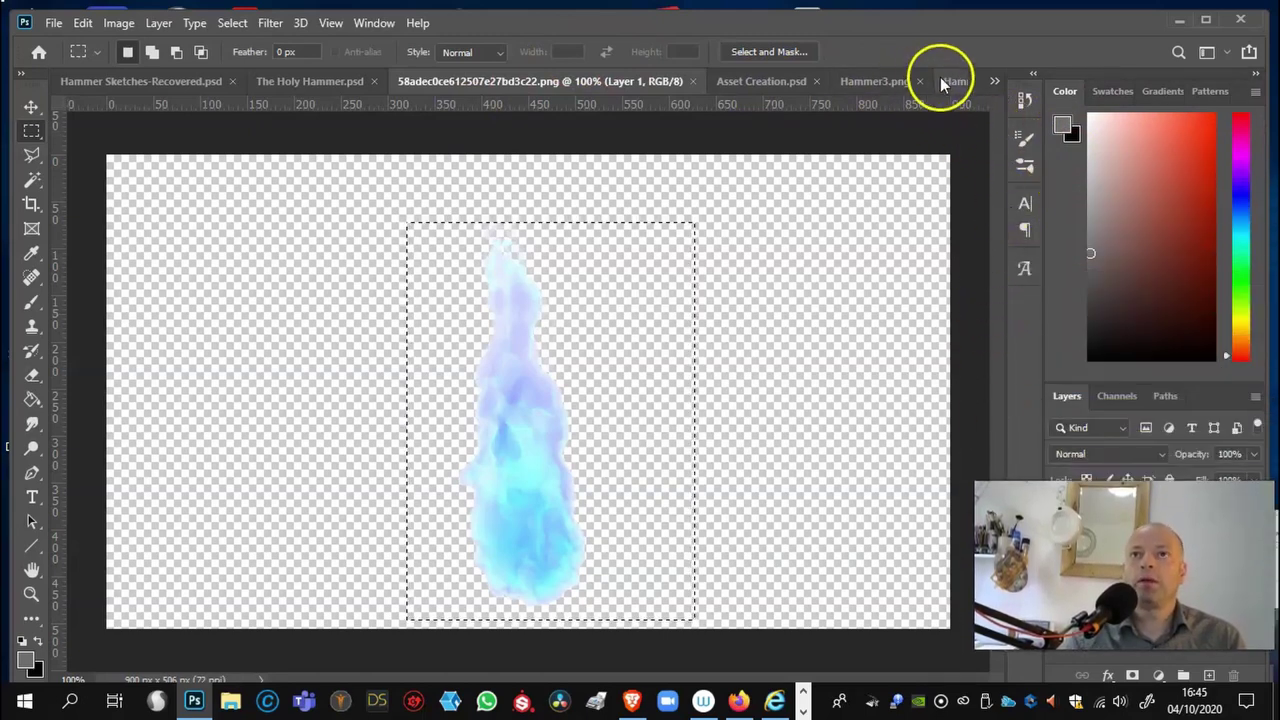
click(995, 82)
click(1059, 208)
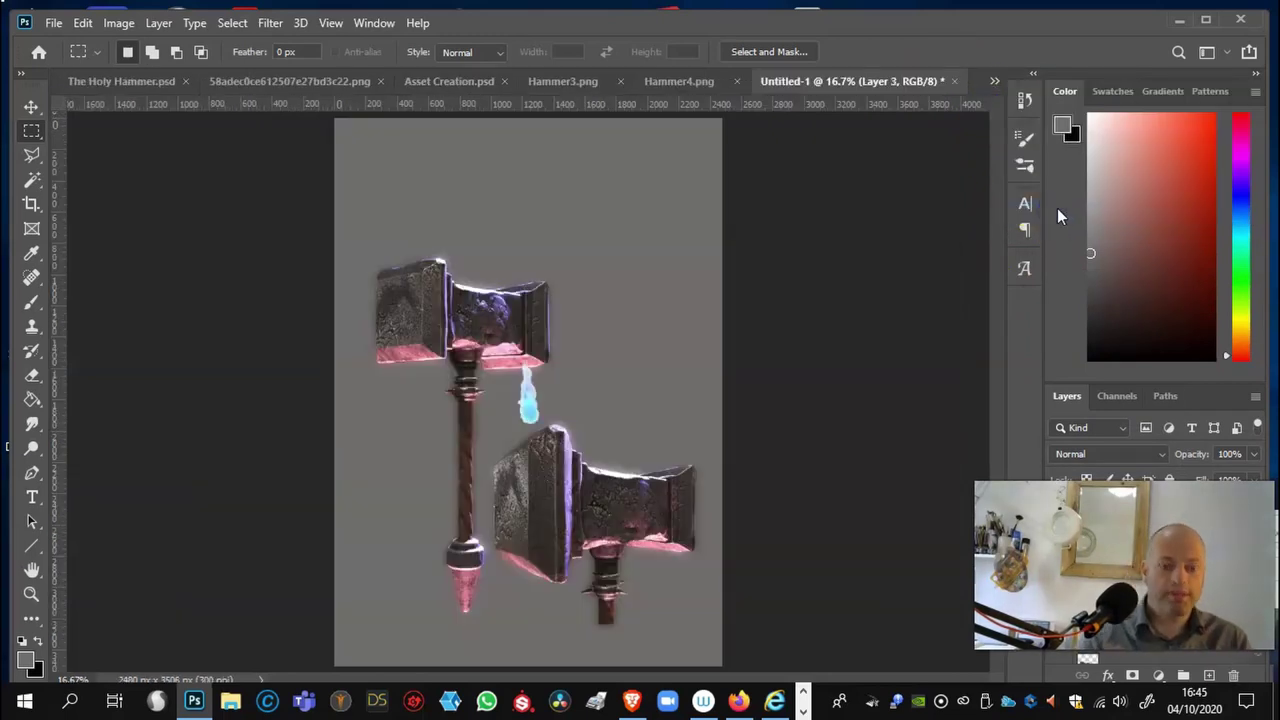
Step: Enlarge the pasted flame proportionally to about 226% and place it over the first hammer's head
key(ctrl+t)
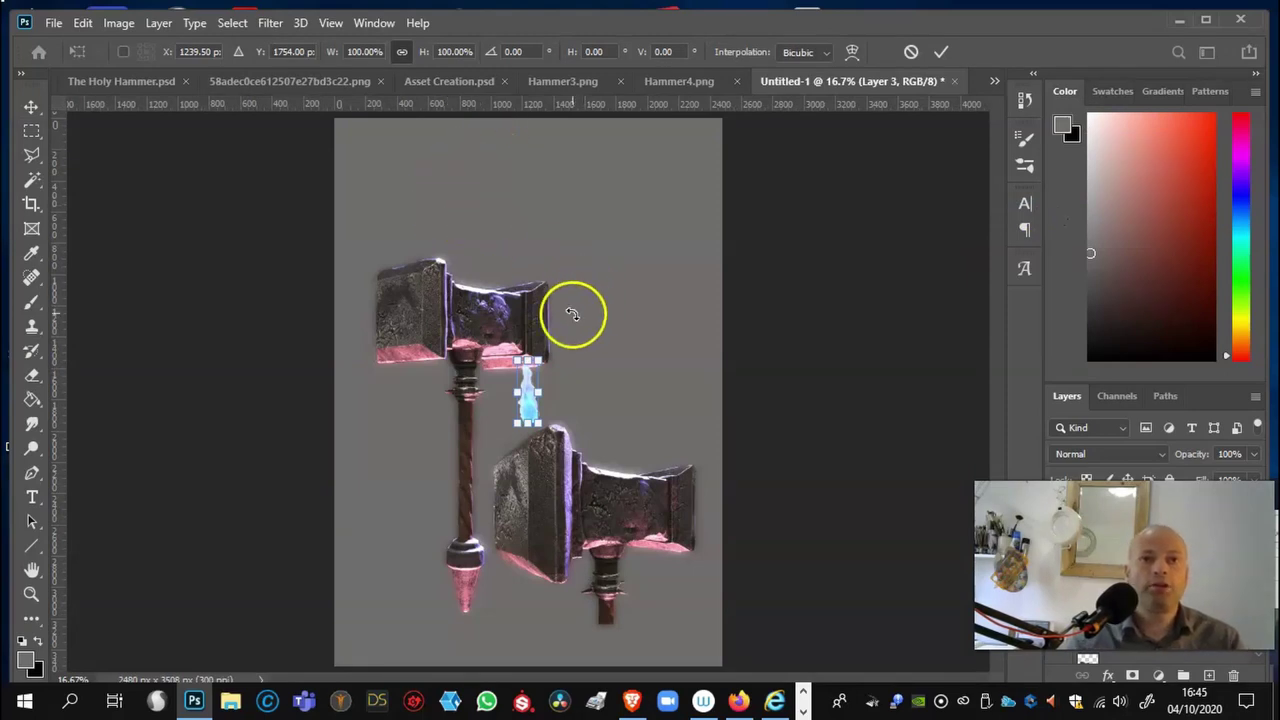
drag(541, 355, 446, 288)
key(ctrl+plus)
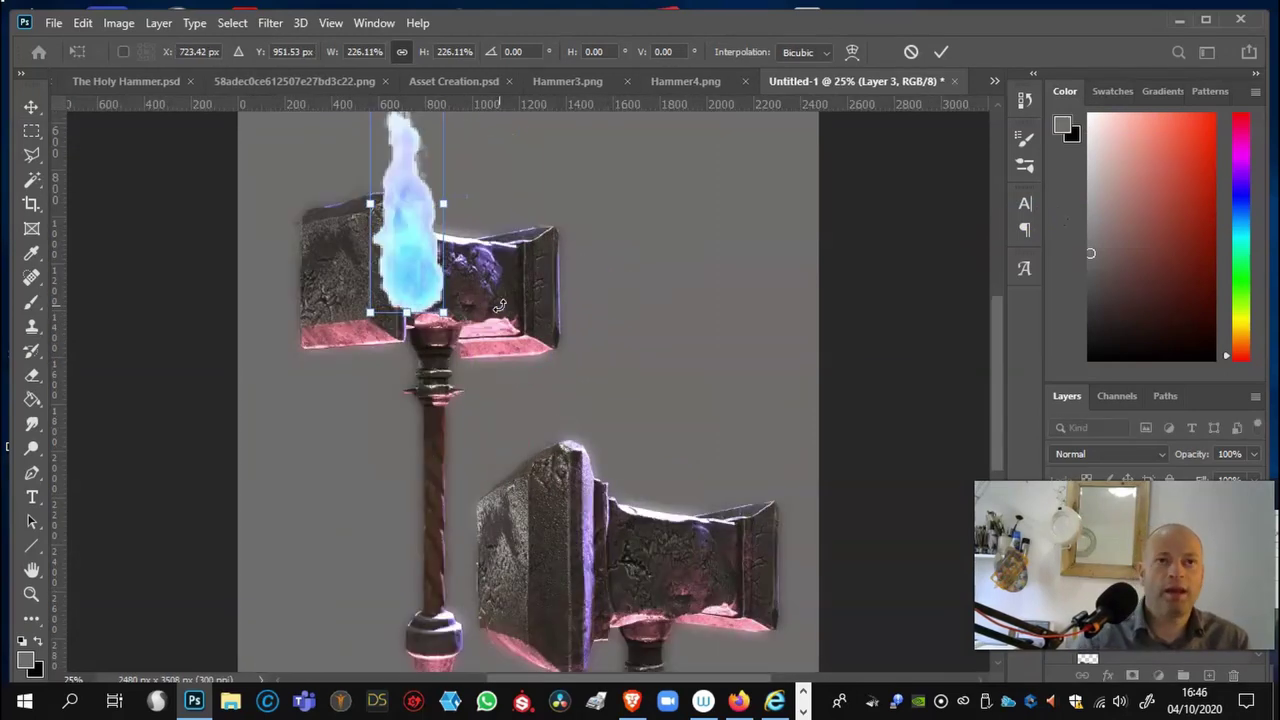
scroll(952, 350, up, 3)
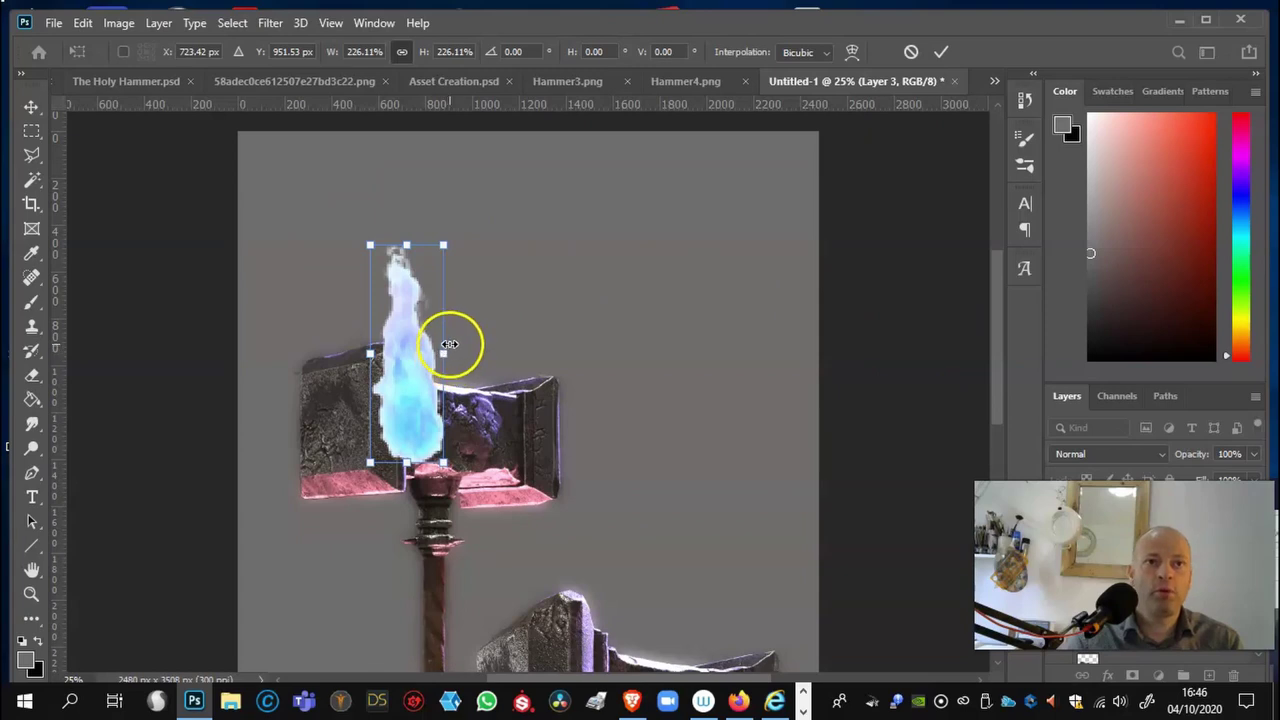
Step: Stretch the flame to about 746% wide and 351% high, and tilt it about 2.9° over the first hammer's head
key(shift)
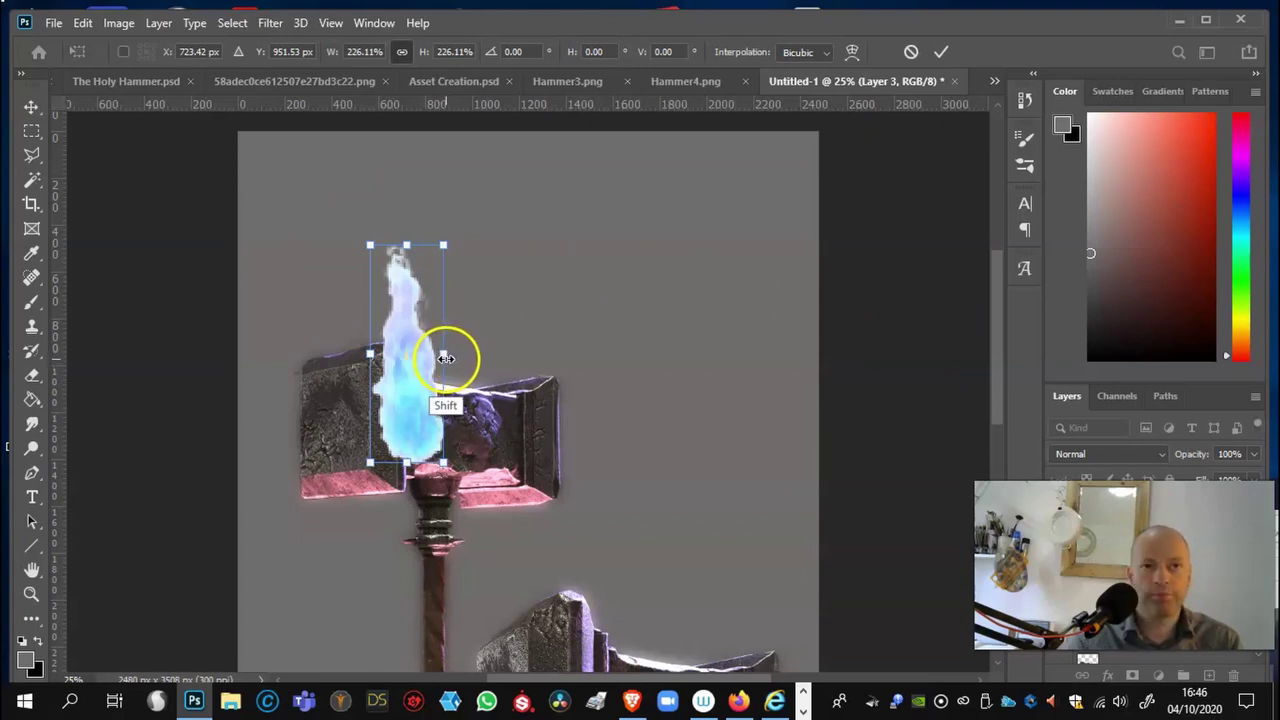
shift+drag(445, 355, 545, 356)
drag(481, 399, 403, 397)
shift+drag(466, 356, 528, 357)
shift+drag(406, 463, 406, 515)
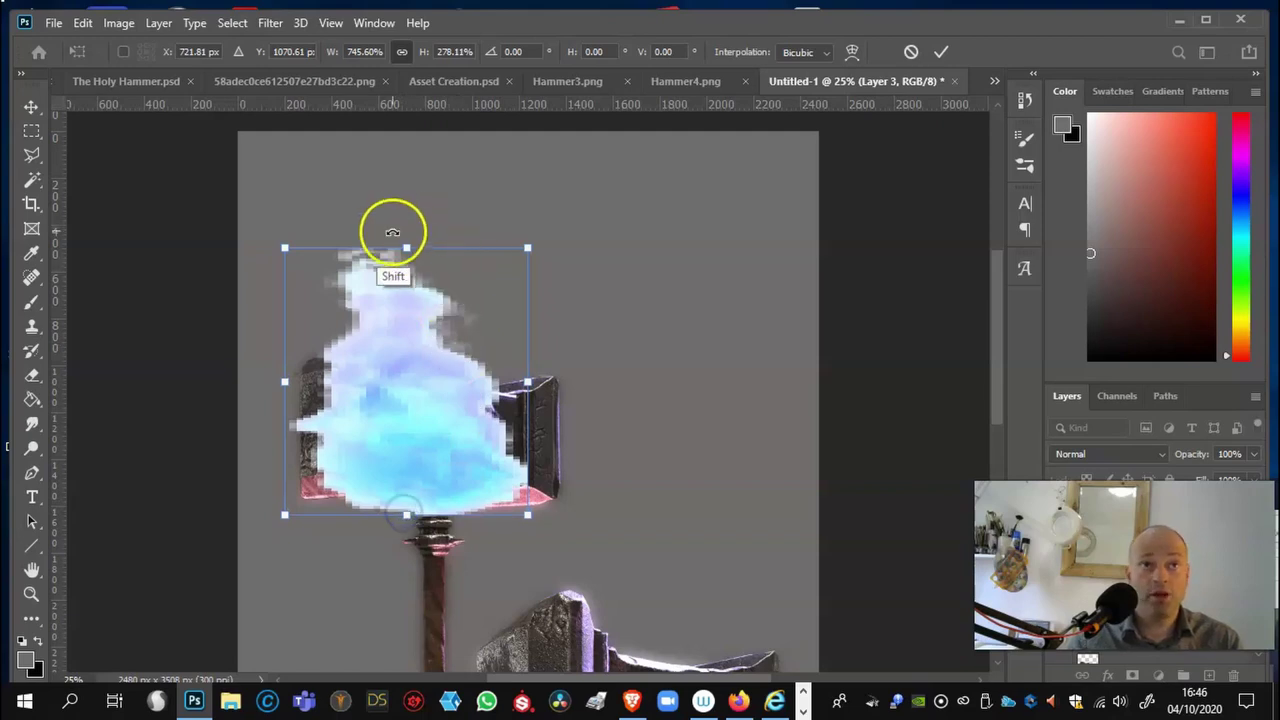
shift+drag(406, 248, 413, 177)
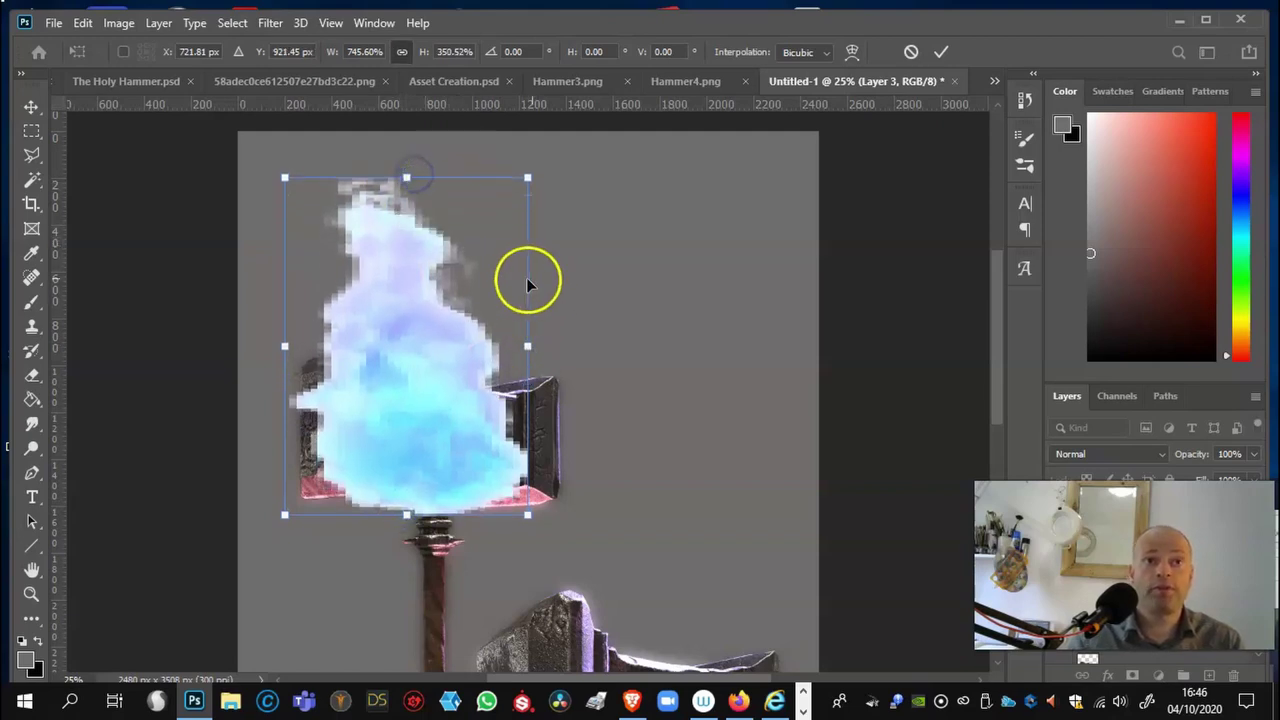
drag(571, 260, 574, 267)
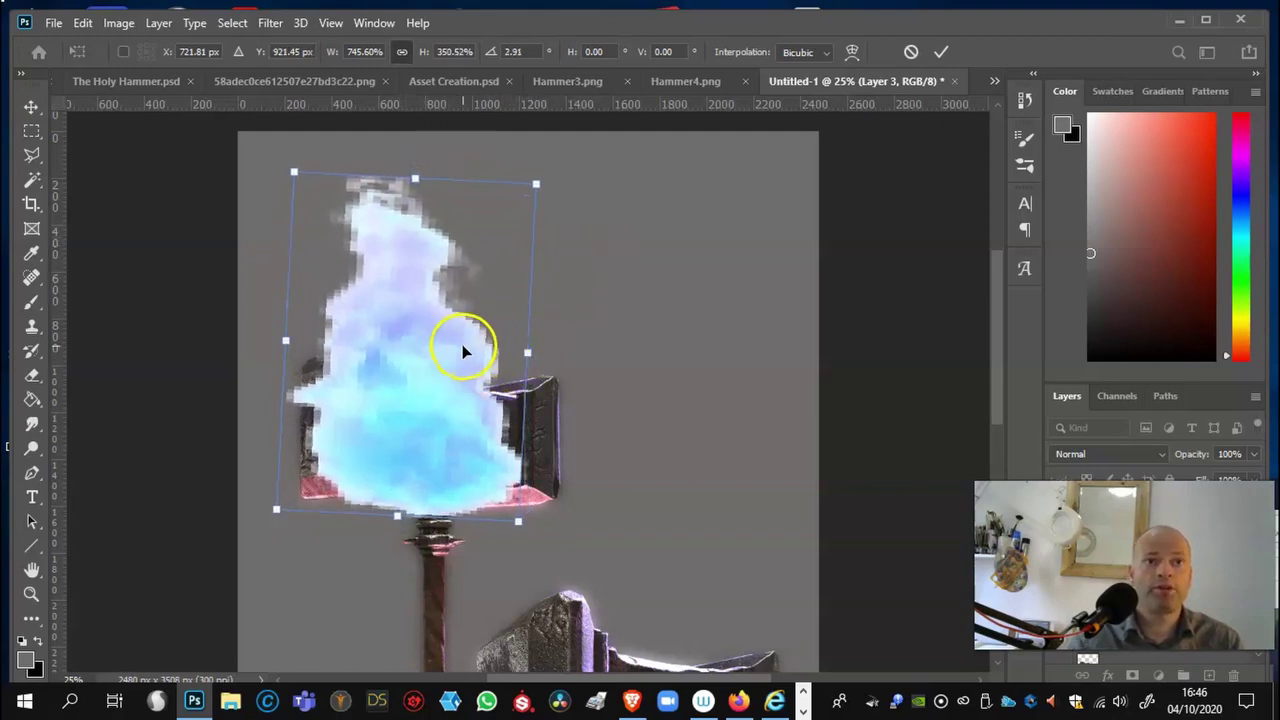
drag(463, 350, 479, 352)
Step: Warp the flame so its sides bulge outward around the first hammer's head and its tip bends slightly
click(851, 51)
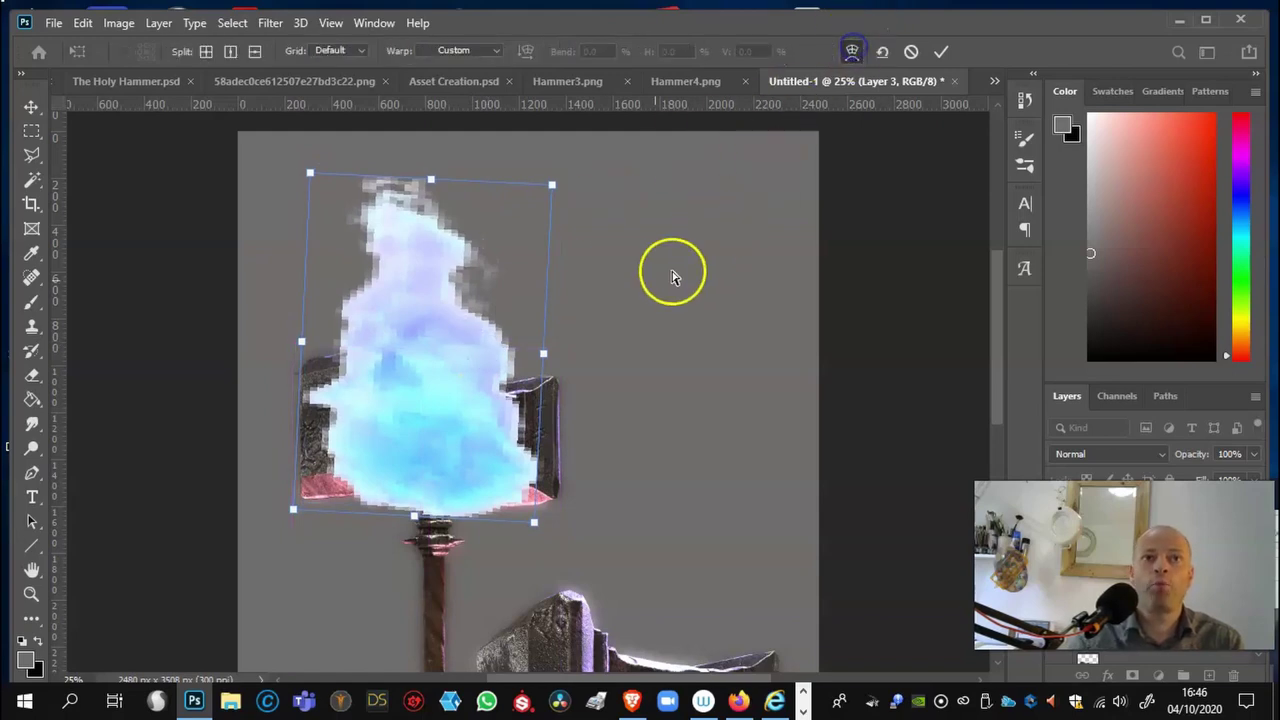
drag(523, 334, 537, 334)
drag(362, 354, 326, 350)
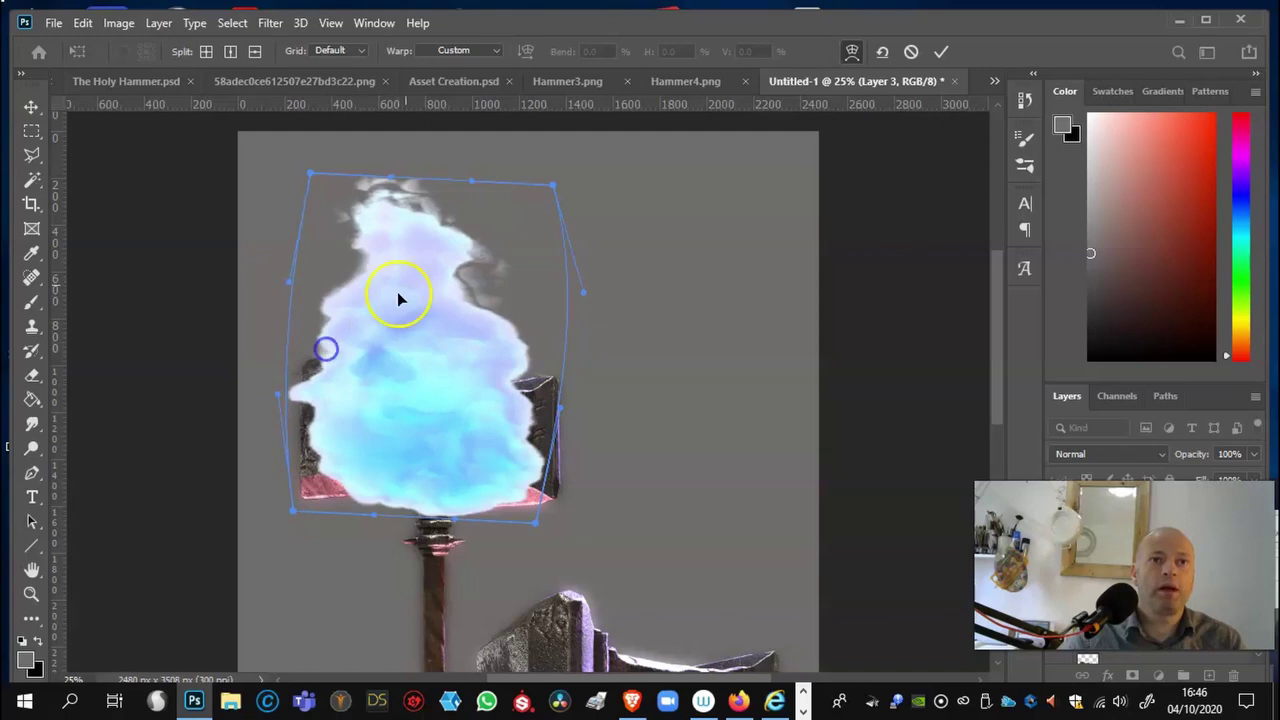
drag(398, 298, 450, 252)
drag(400, 172, 406, 181)
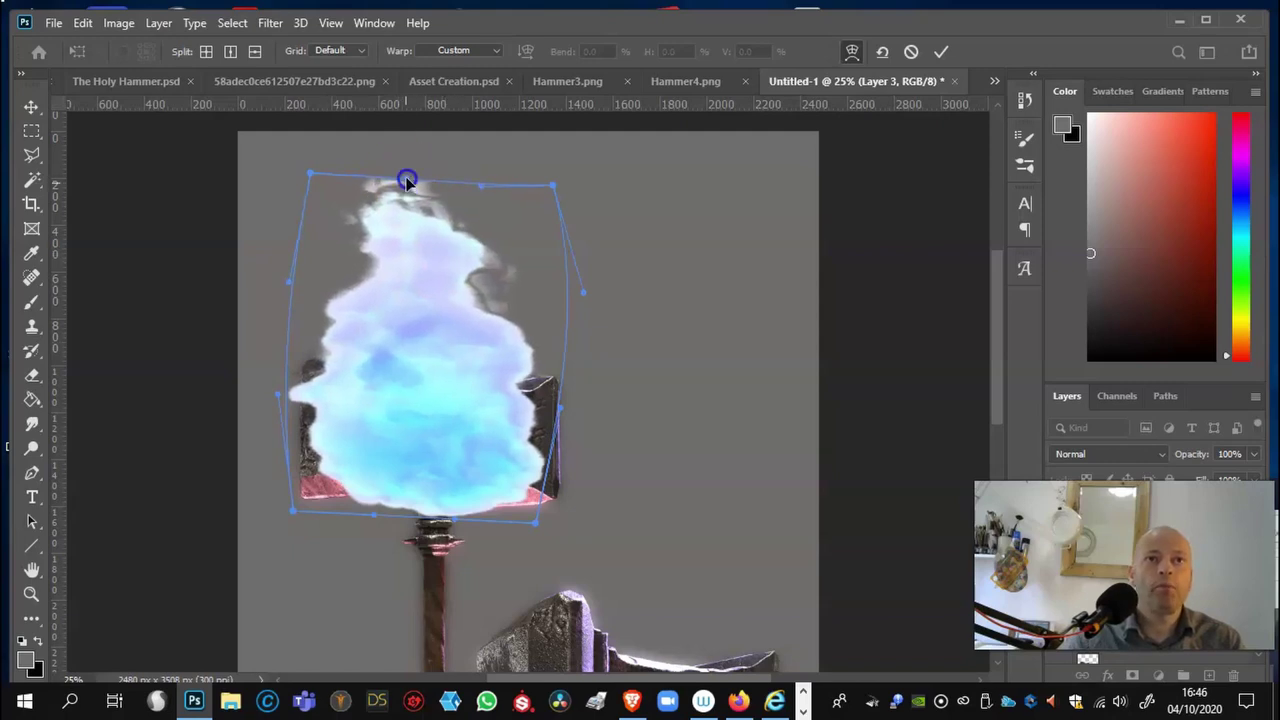
key(Return)
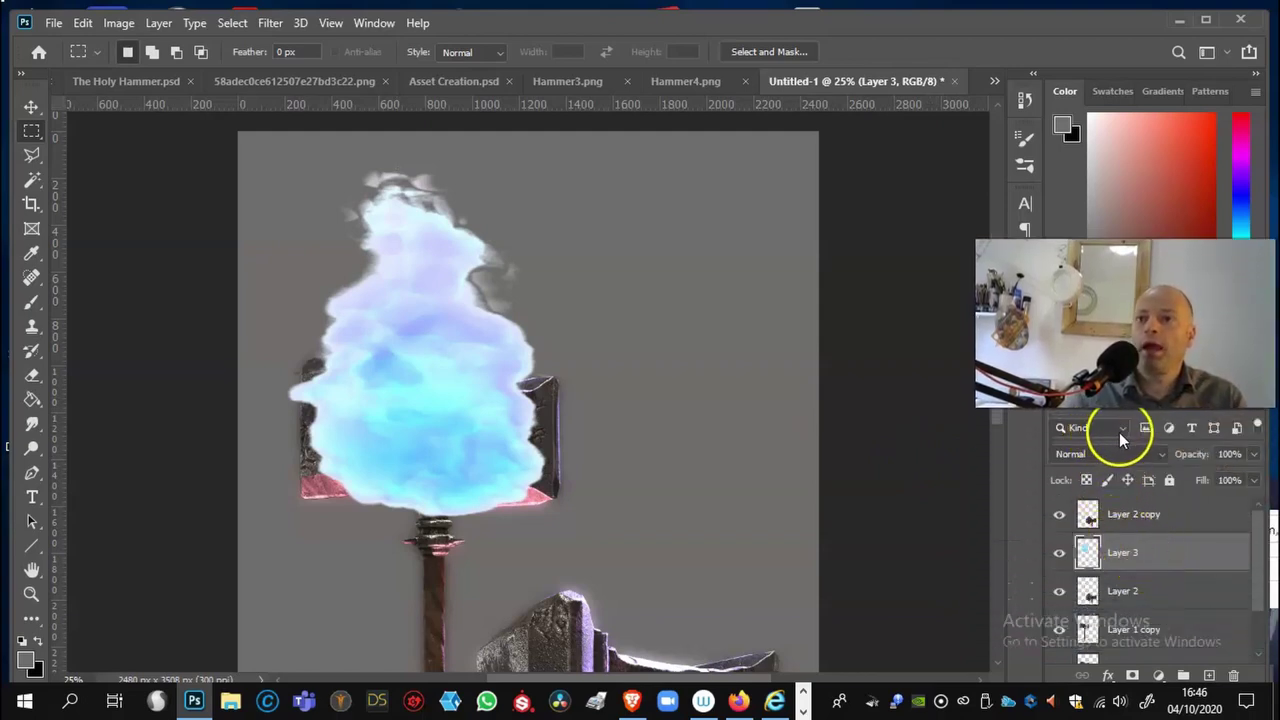
Step: Set the flame layer's blend mode to Divide, then scale the flame to 86% and raise it above the first hammer's head
click(1154, 456)
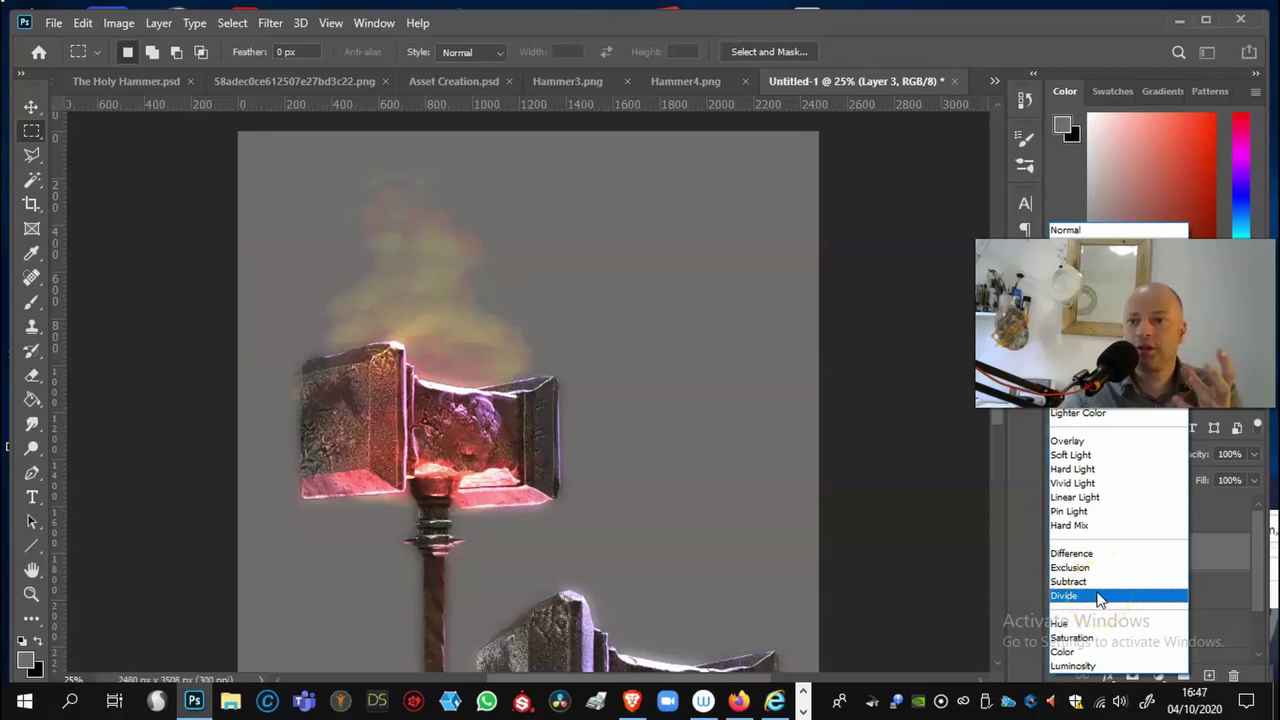
click(1099, 597)
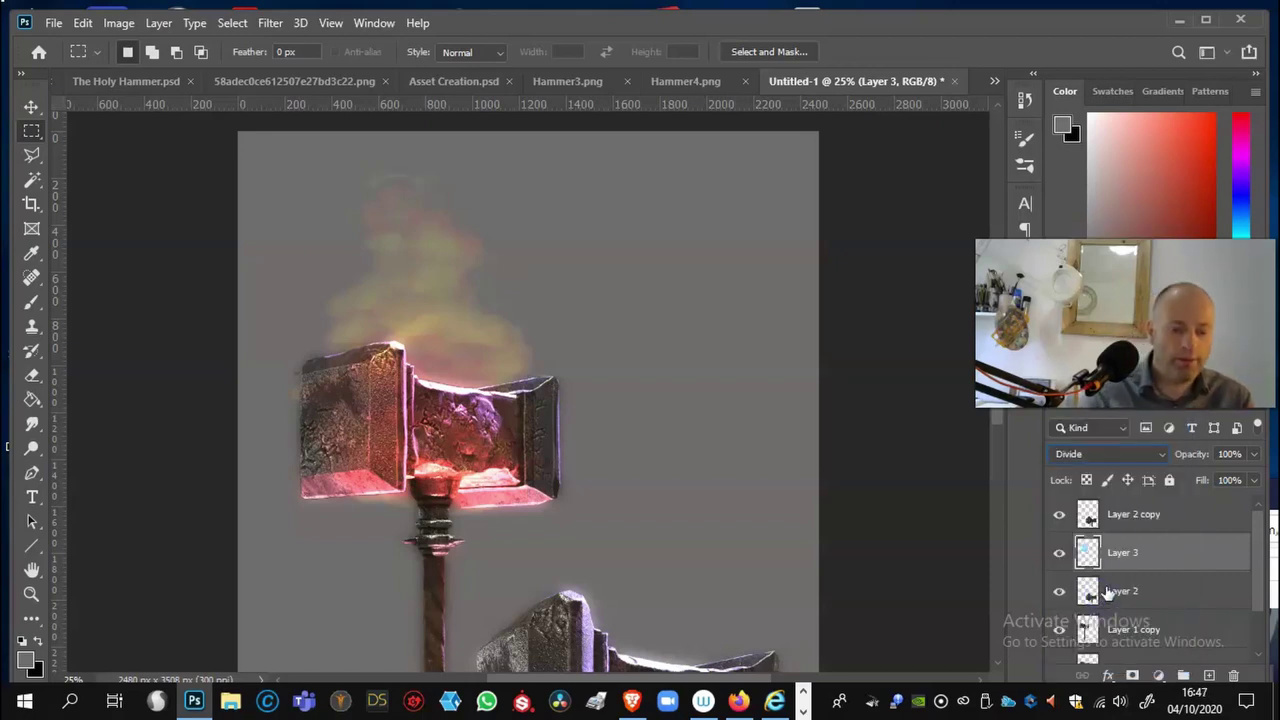
key(ctrl+t)
drag(547, 171, 510, 218)
drag(427, 342, 456, 279)
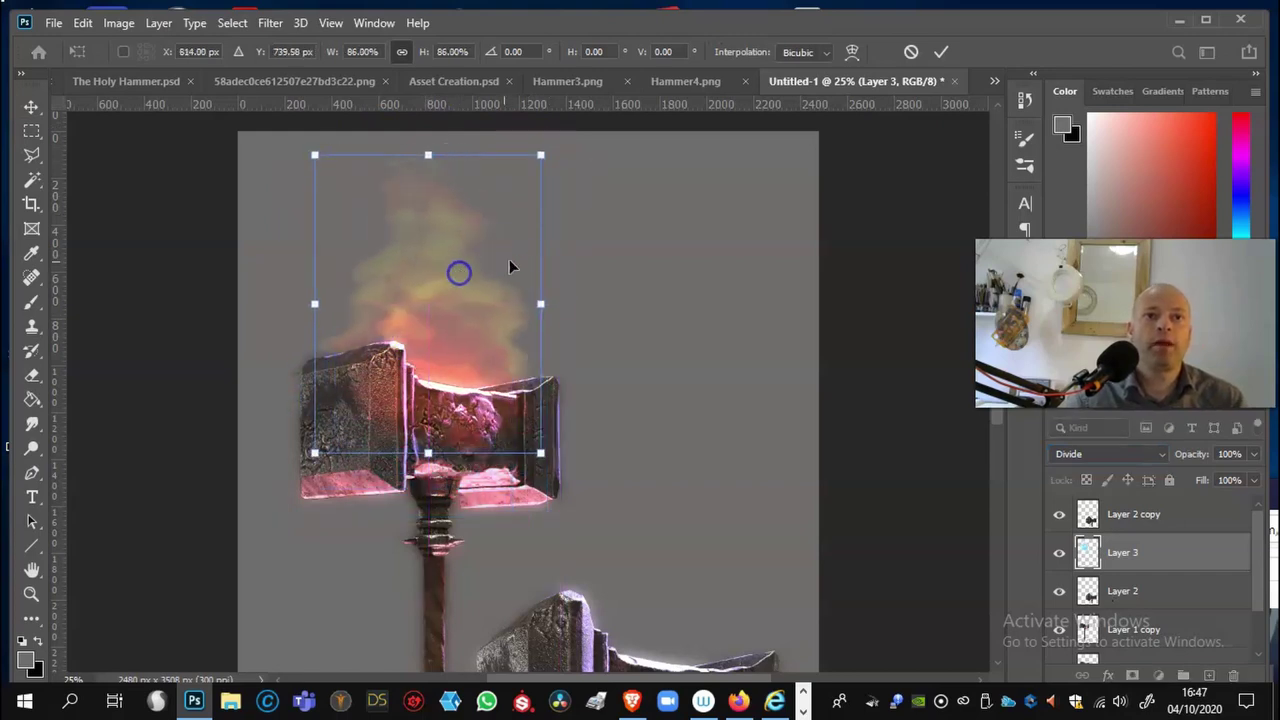
Step: Warp the flame on Layer 3 outward and downward so it wraps around the whole head of the first hammer
click(852, 51)
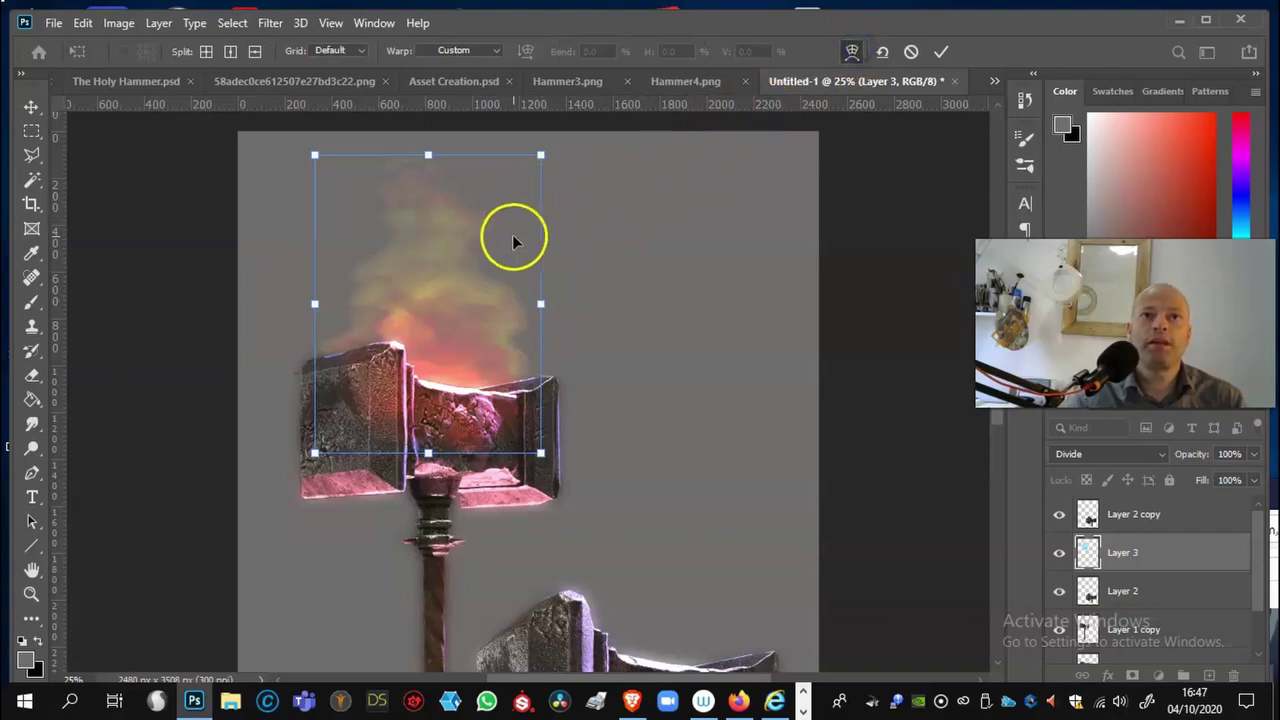
drag(513, 238, 528, 235)
drag(355, 304, 343, 286)
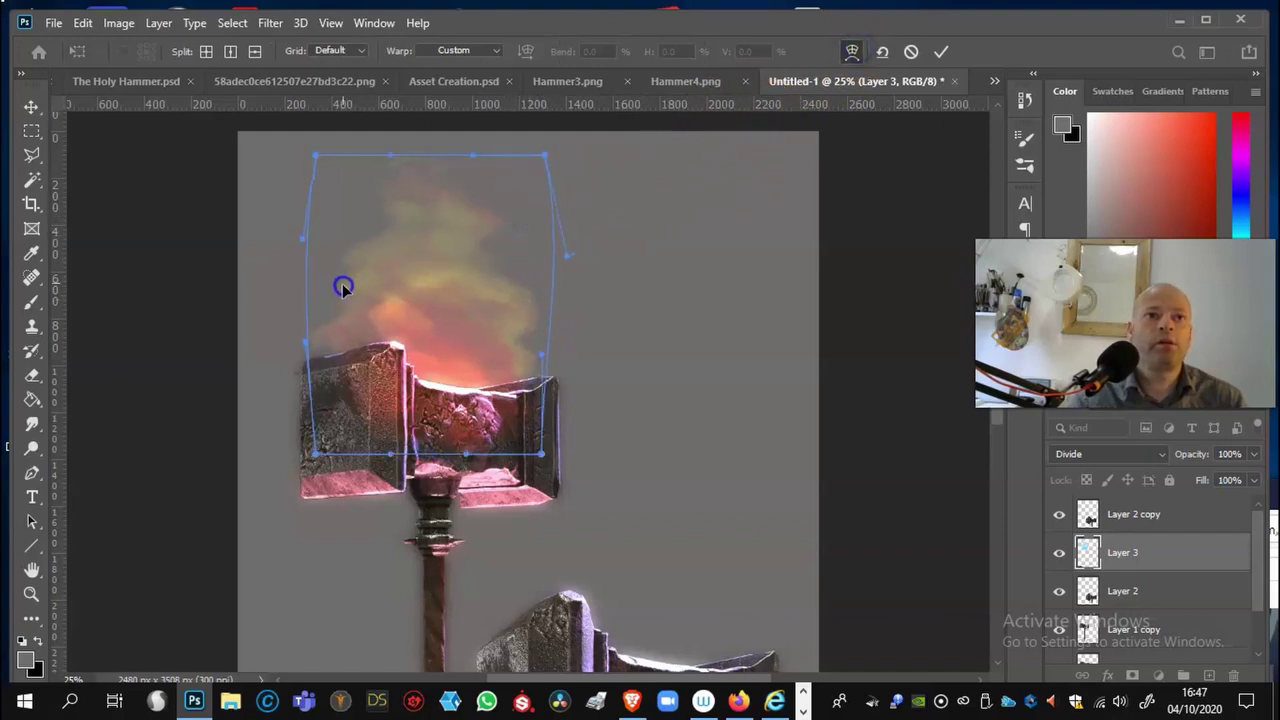
mouse_move(343, 443)
mouse_down()
mouse_move(320, 505)
mouse_move(335, 450)
mouse_up()
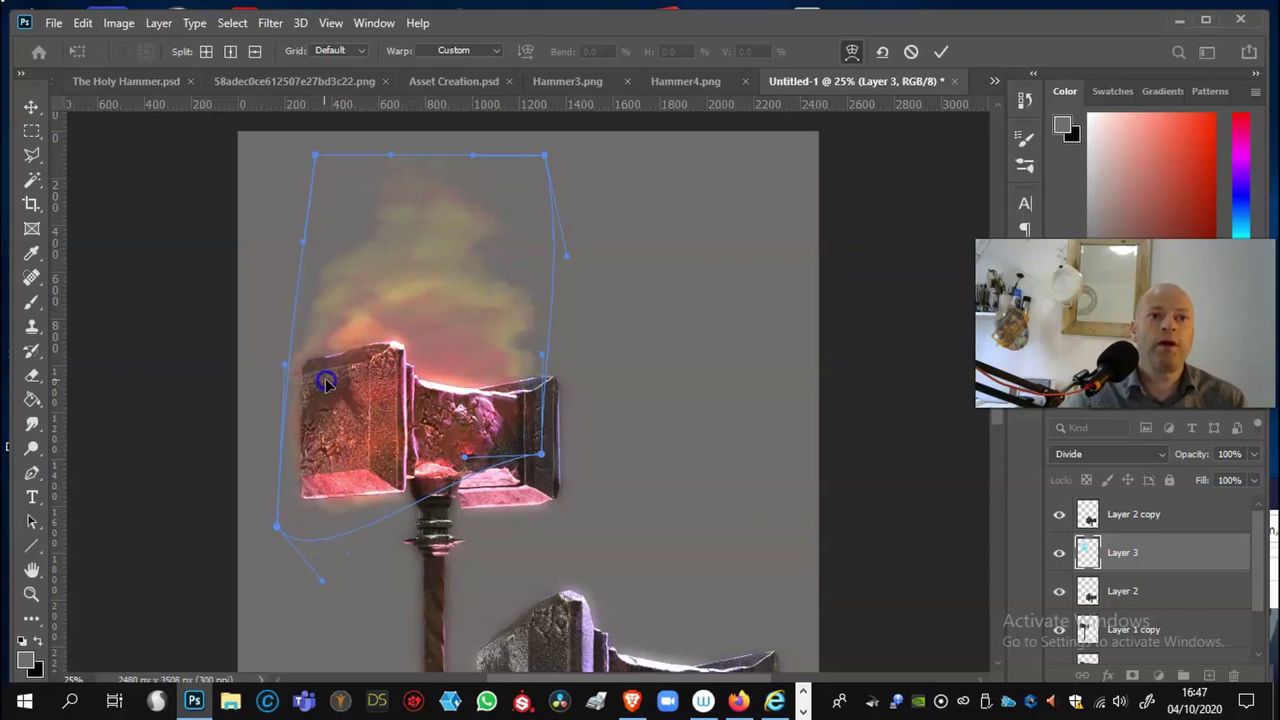
drag(300, 321, 291, 314)
drag(498, 358, 550, 376)
drag(541, 455, 559, 555)
mouse_move(409, 519)
mouse_down()
mouse_move(400, 491)
mouse_move(388, 516)
mouse_up()
key(Return)
Step: Examine the flames around the hammer heads in The Holy Hammer.psd as a reference, and return to Untitled-1
click(178, 52)
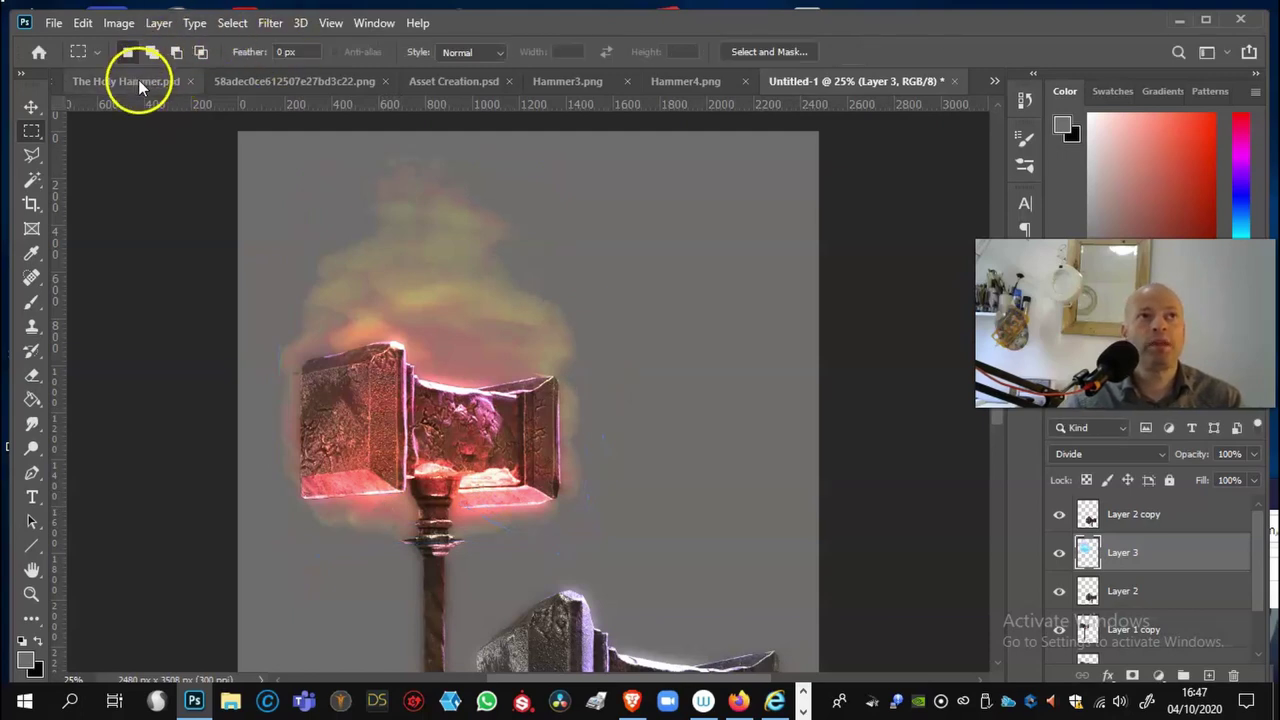
click(138, 80)
key(ctrl+plus)
key(ctrl+plus)
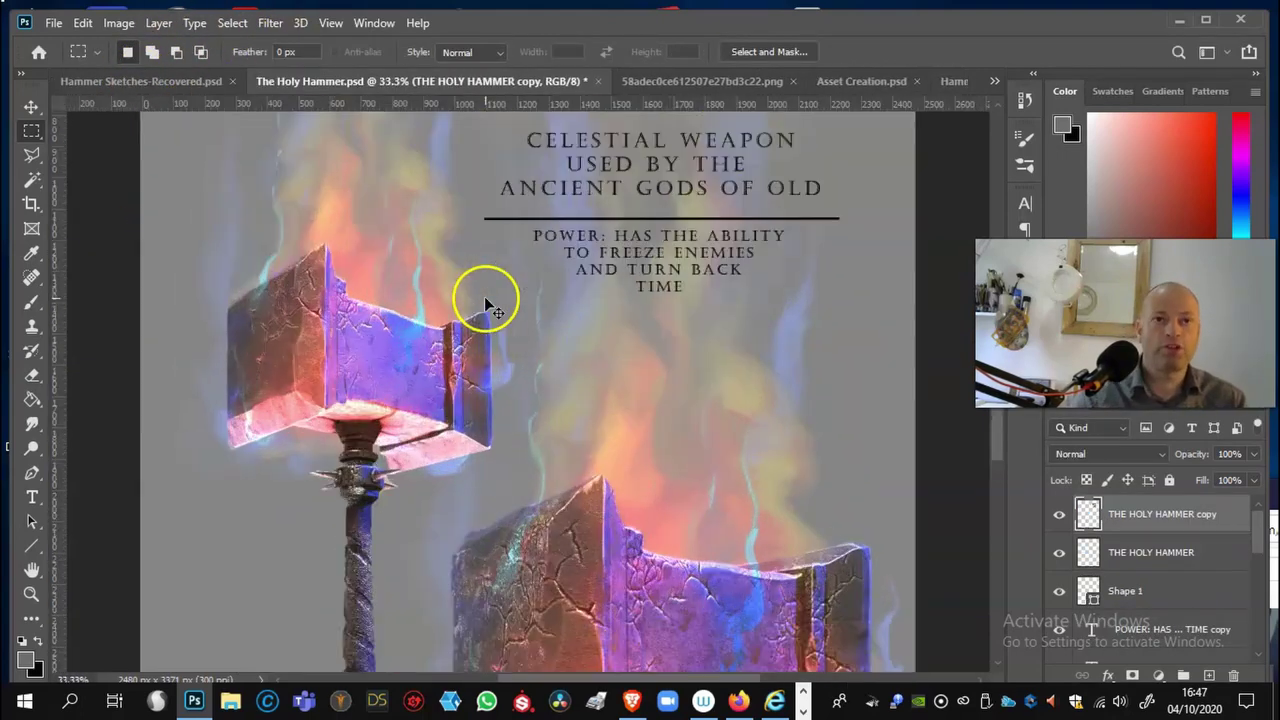
scroll(1003, 456, up, 3)
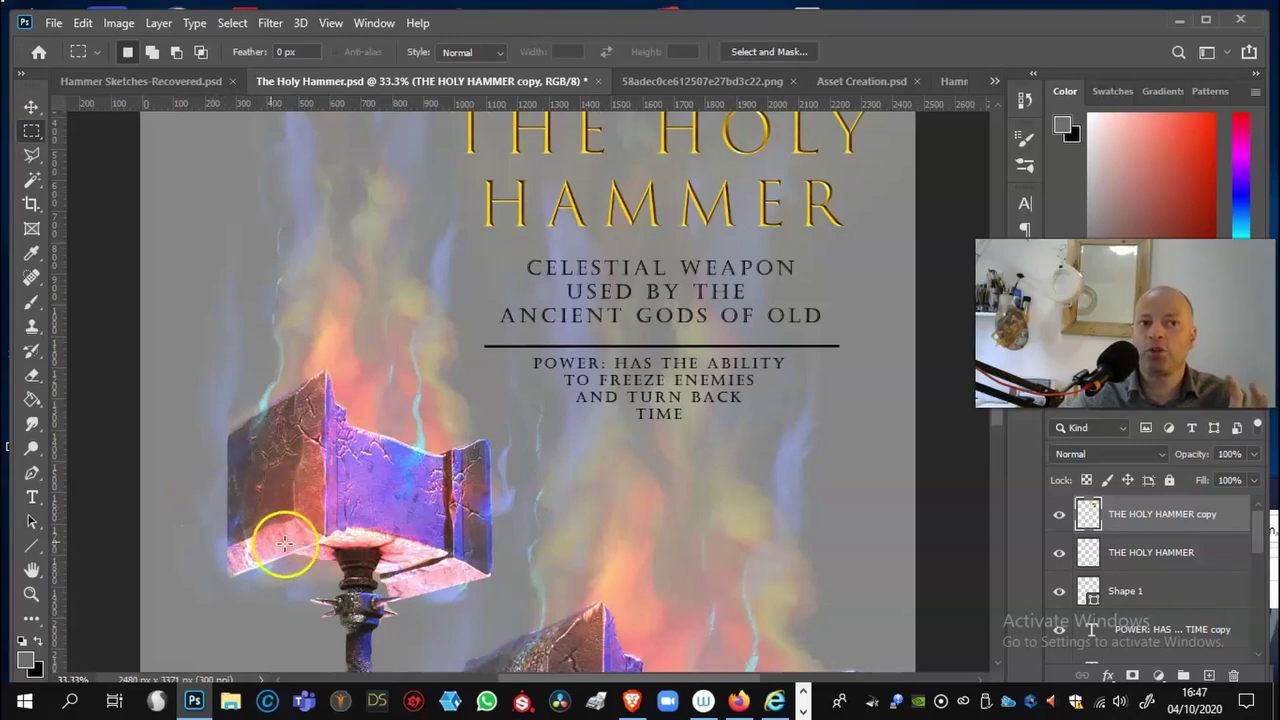
click(993, 80)
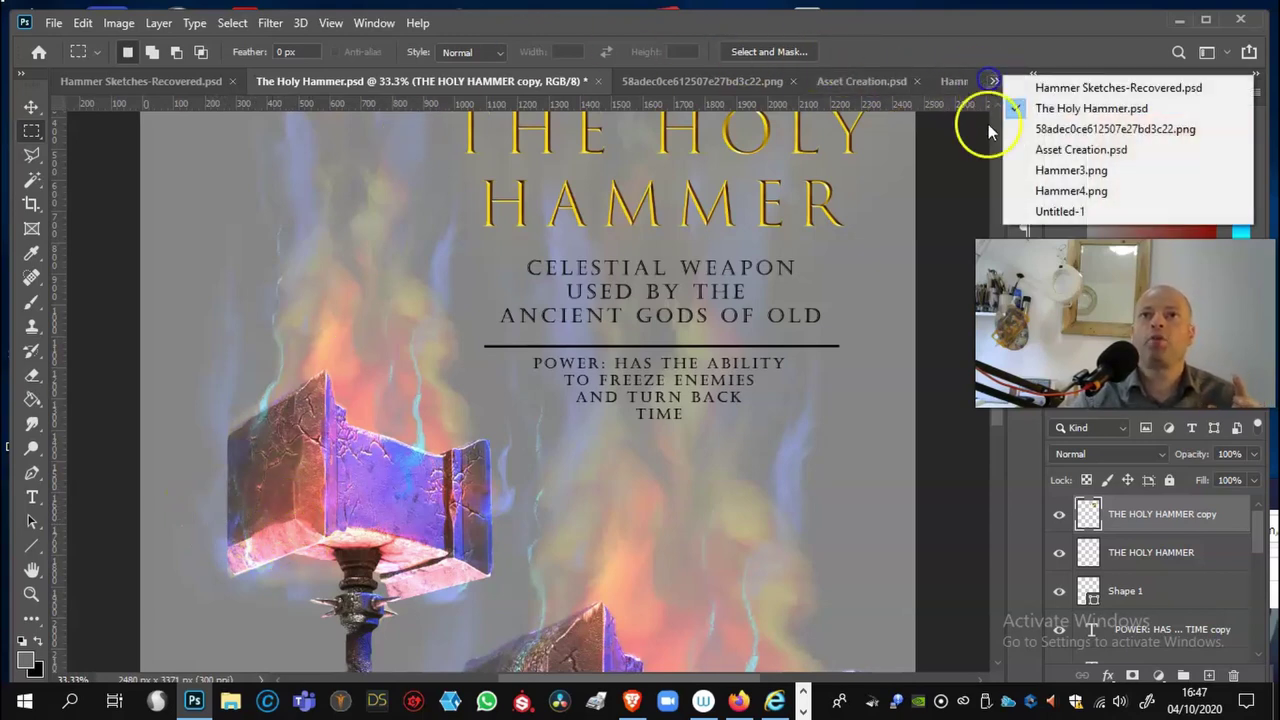
click(1060, 211)
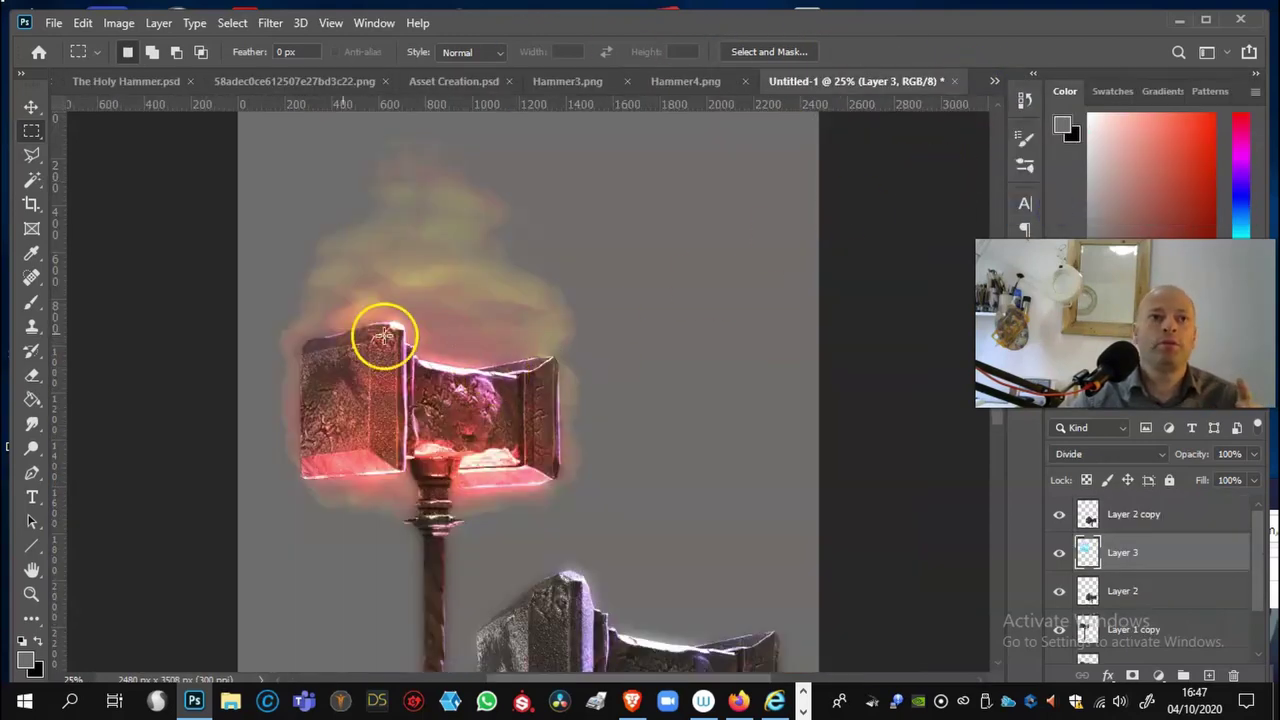
Step: Choose the Smudge tool and pick the Charcoal 14 pixels tip from the legacy default brushes
click(31, 424)
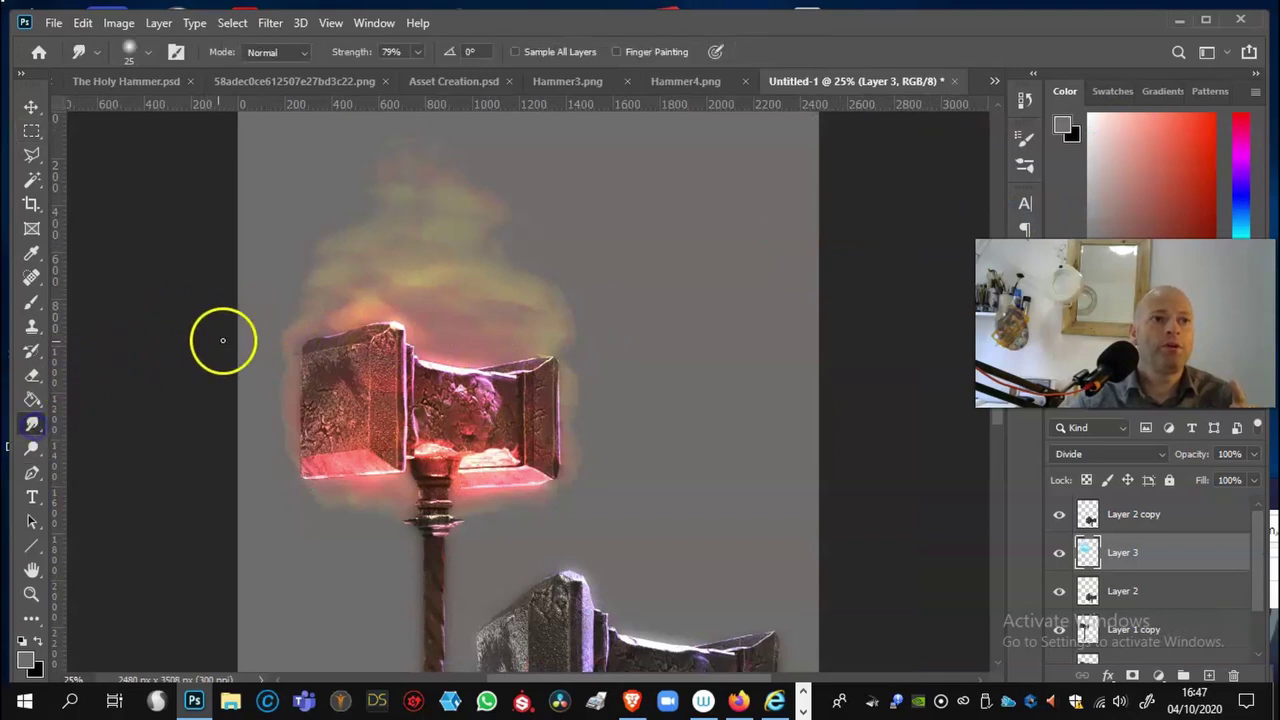
right_click(281, 331)
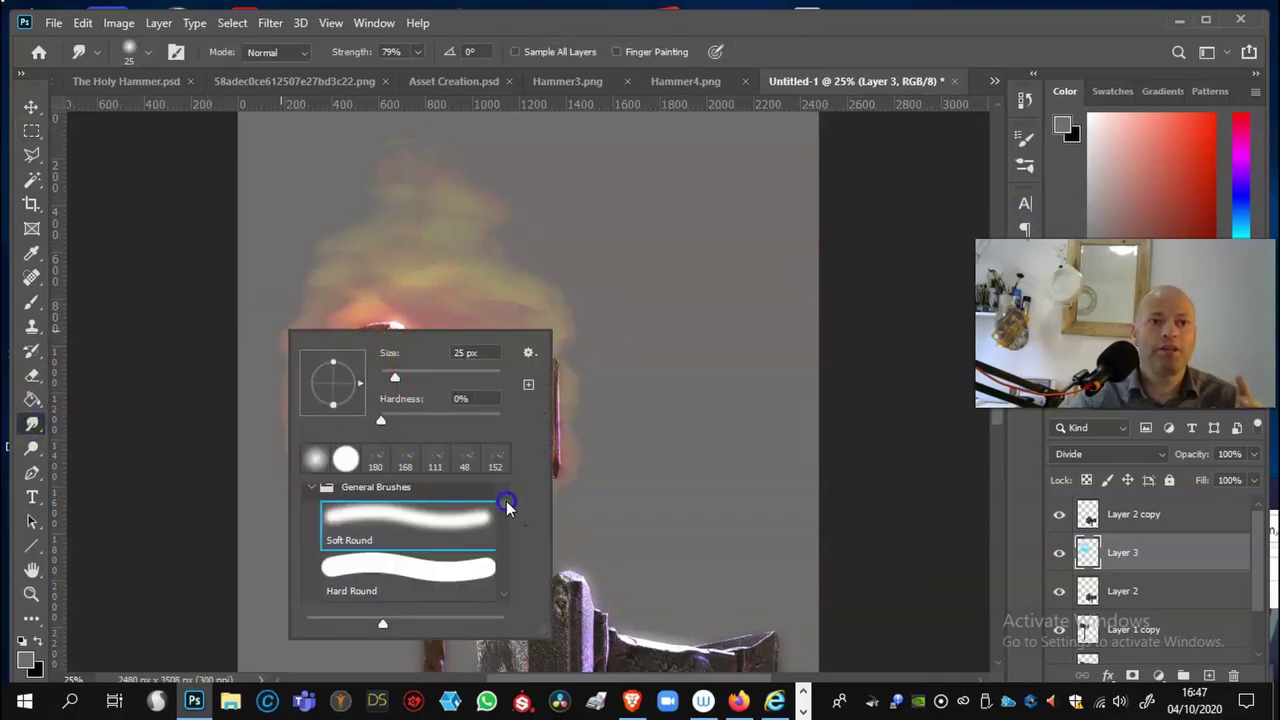
scroll(507, 520, down, 10)
scroll(507, 537, down, 8)
scroll(503, 598, down, 8)
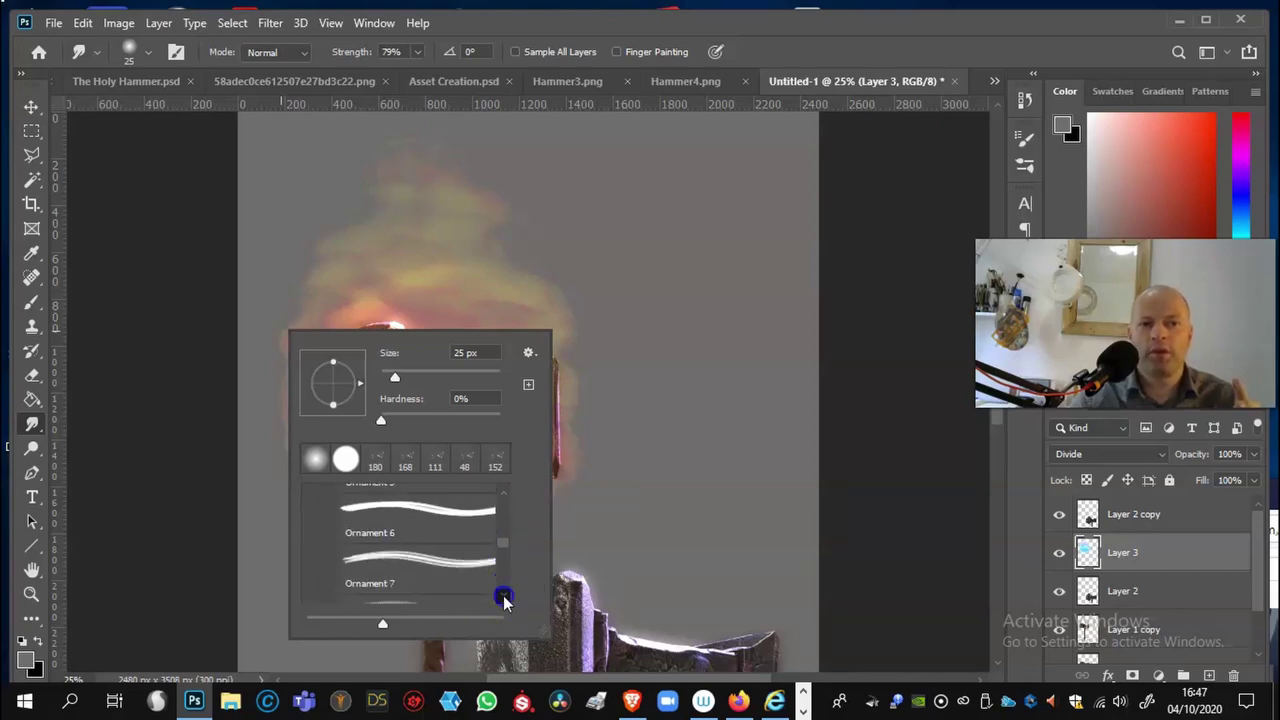
drag(504, 544, 505, 563)
scroll(505, 565, down, 10)
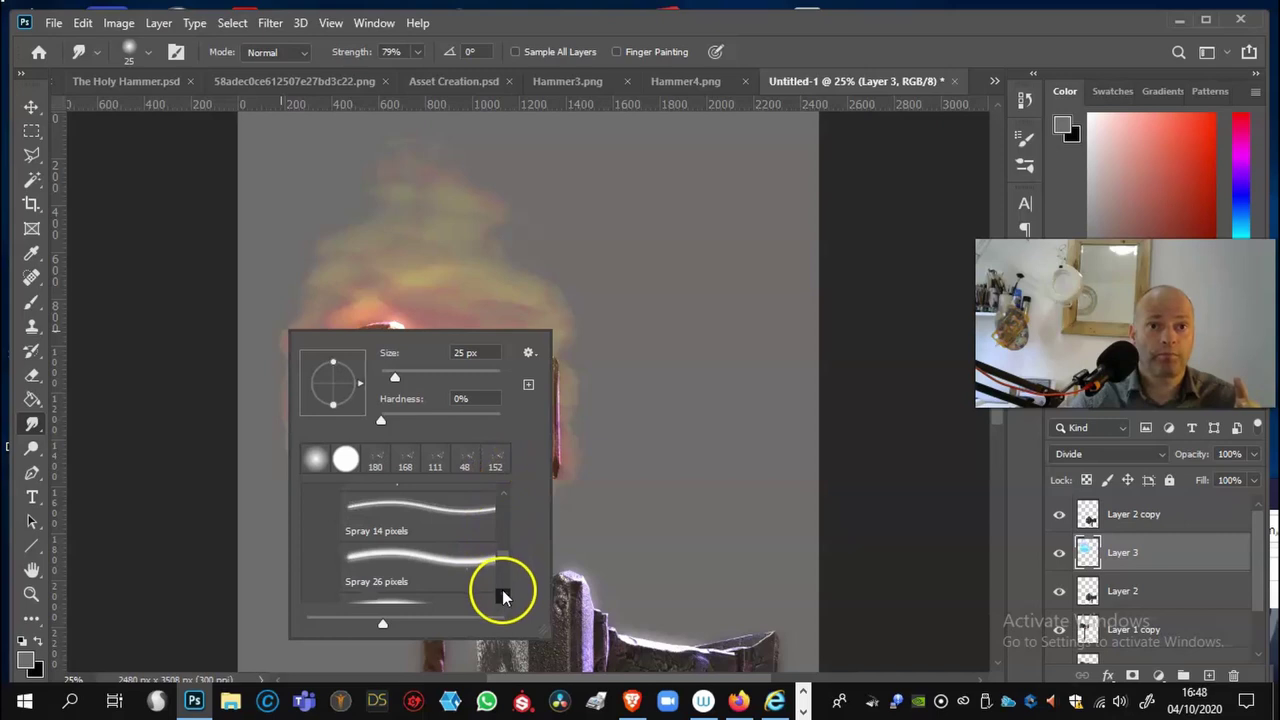
scroll(502, 591, down, 1)
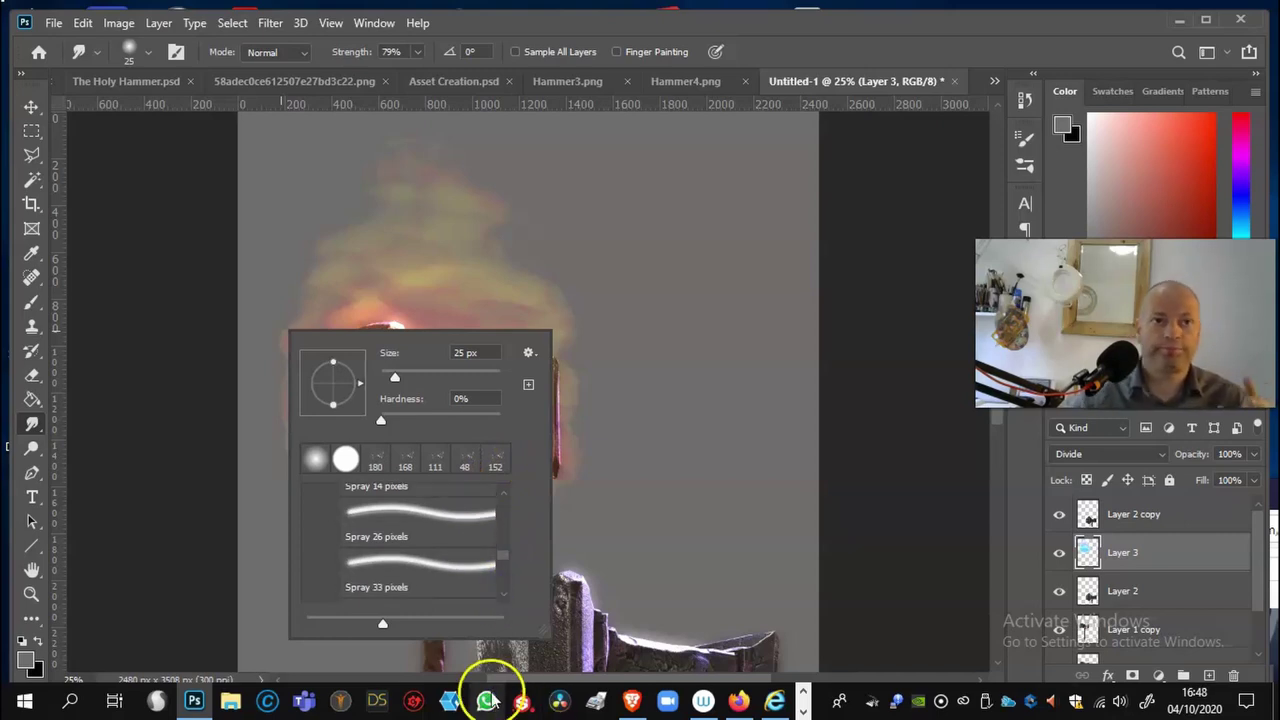
scroll(492, 545, down, 3)
mouse_move(505, 558)
mouse_down()
mouse_move(511, 586)
mouse_move(511, 494)
mouse_move(518, 512)
mouse_up()
scroll(343, 528, up, 5)
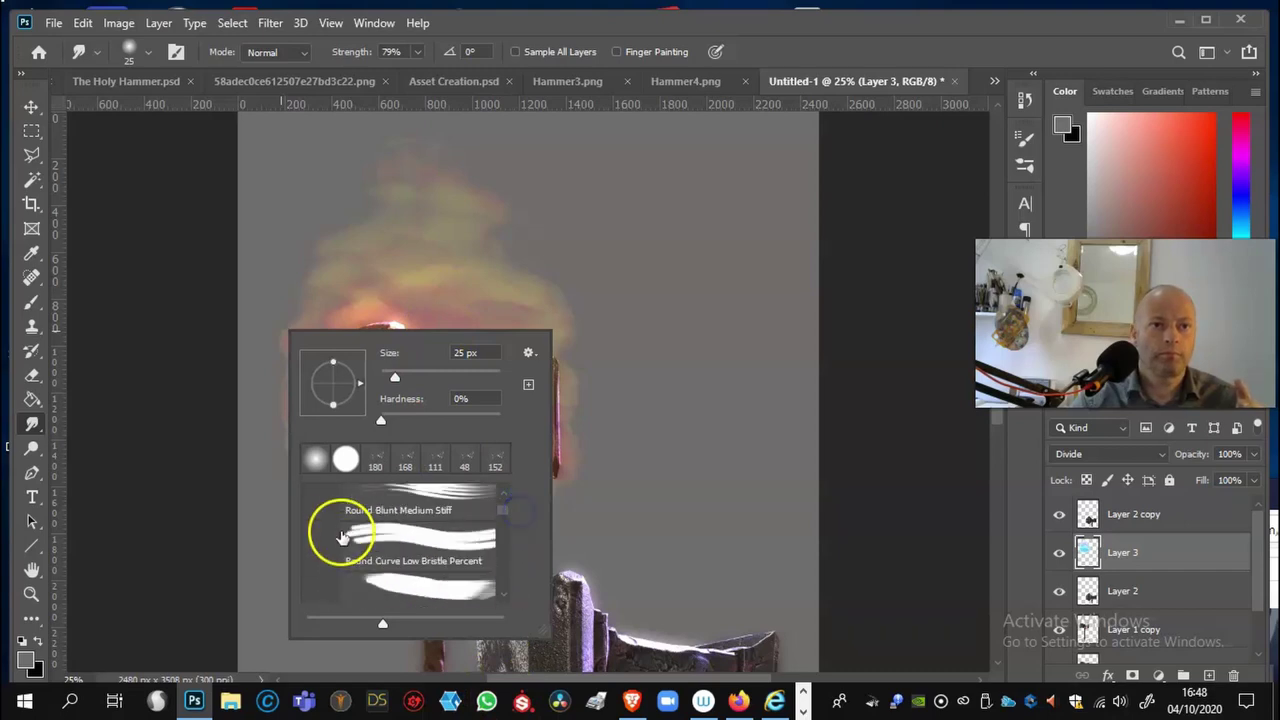
scroll(362, 524, up, 6)
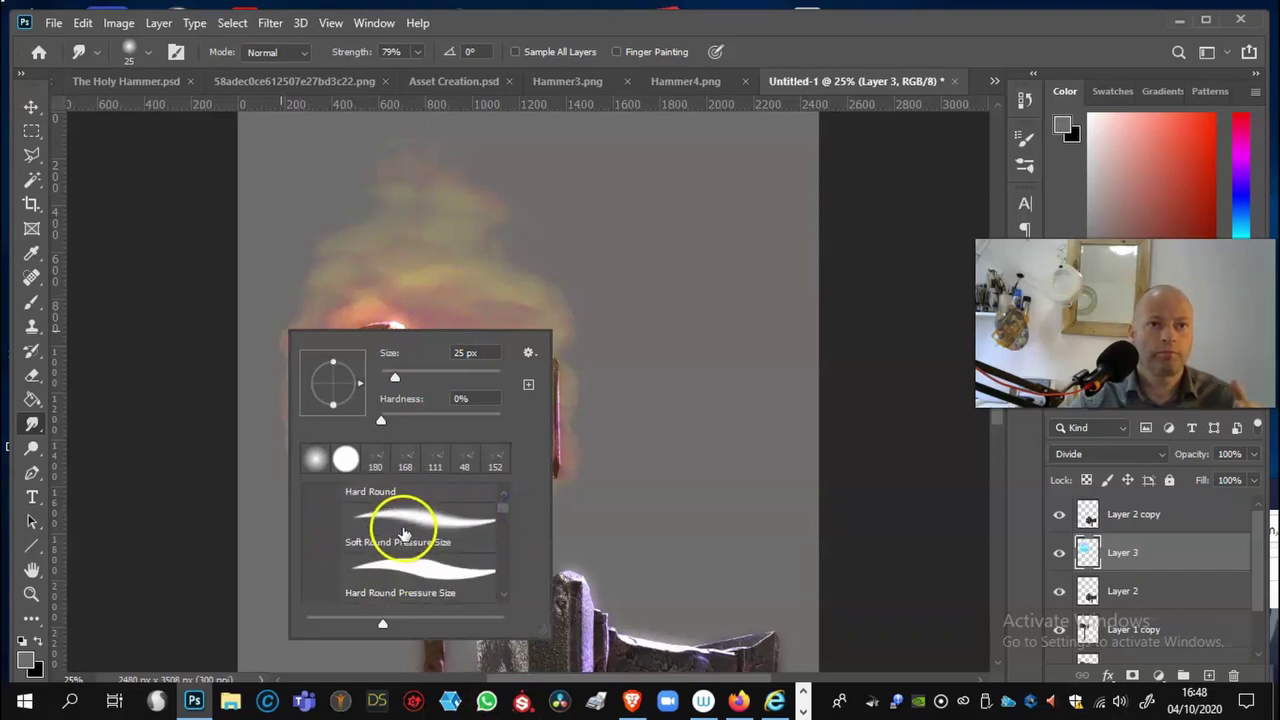
scroll(424, 540, up, 2)
scroll(427, 538, down, 3)
scroll(428, 538, up, 1)
scroll(428, 538, up, 1)
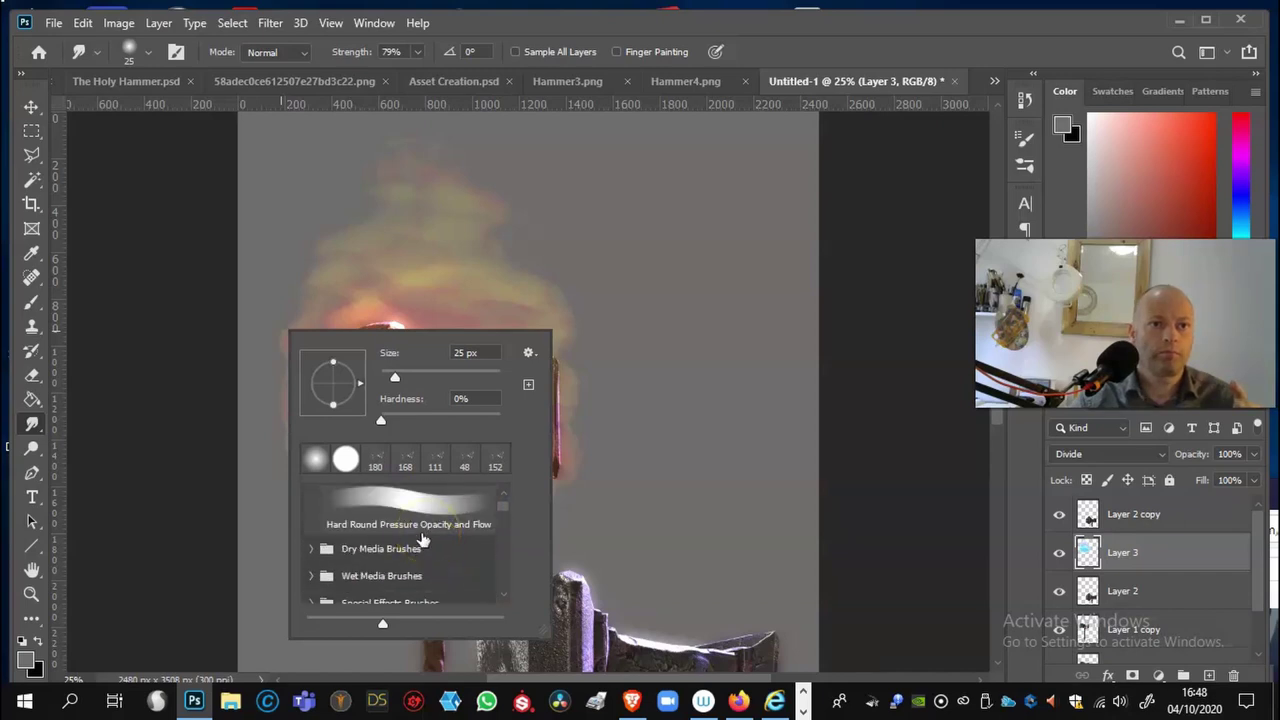
scroll(423, 540, down, 5)
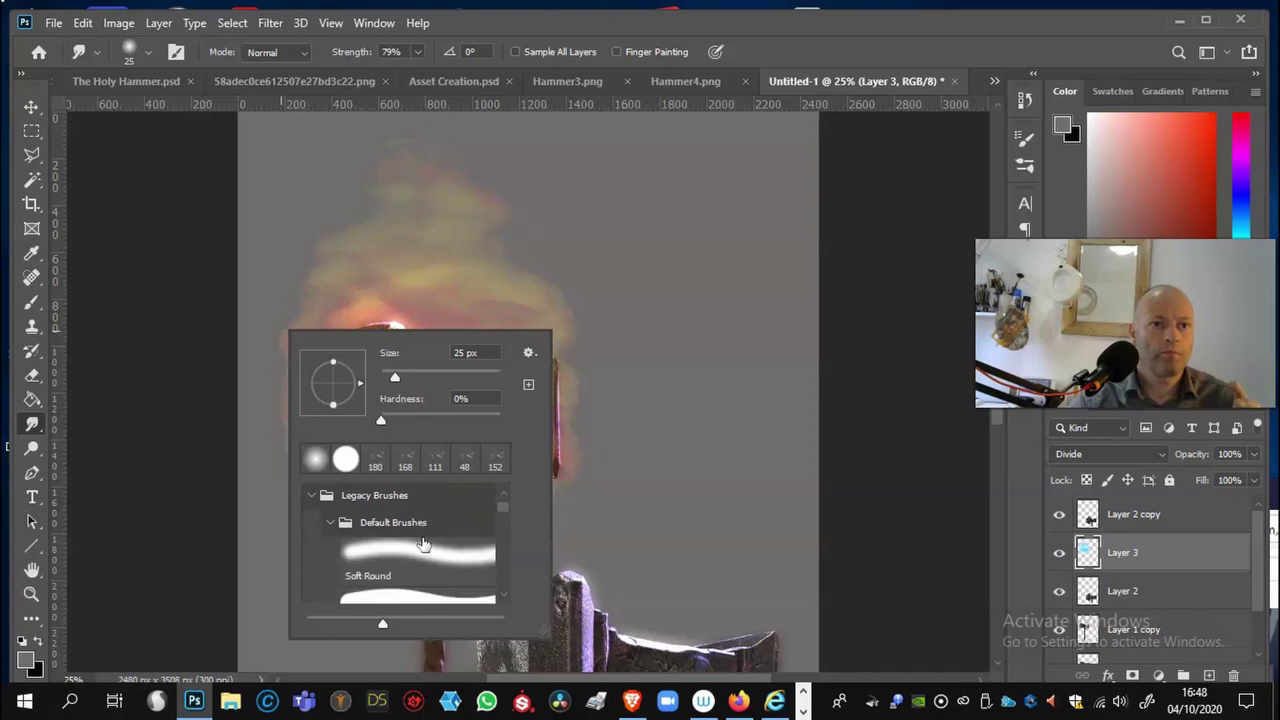
scroll(425, 542, down, 6)
scroll(433, 541, down, 5)
scroll(433, 541, down, 6)
scroll(433, 541, down, 2)
scroll(440, 544, down, 2)
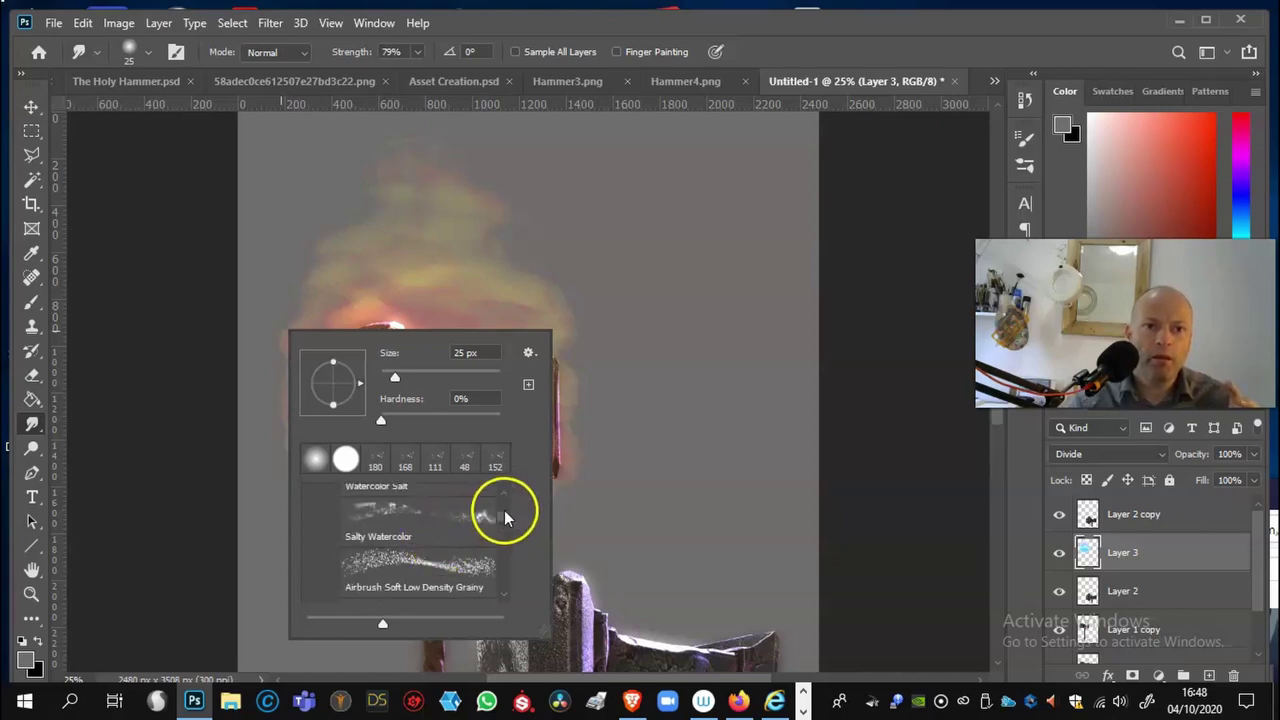
scroll(505, 535, down, 5)
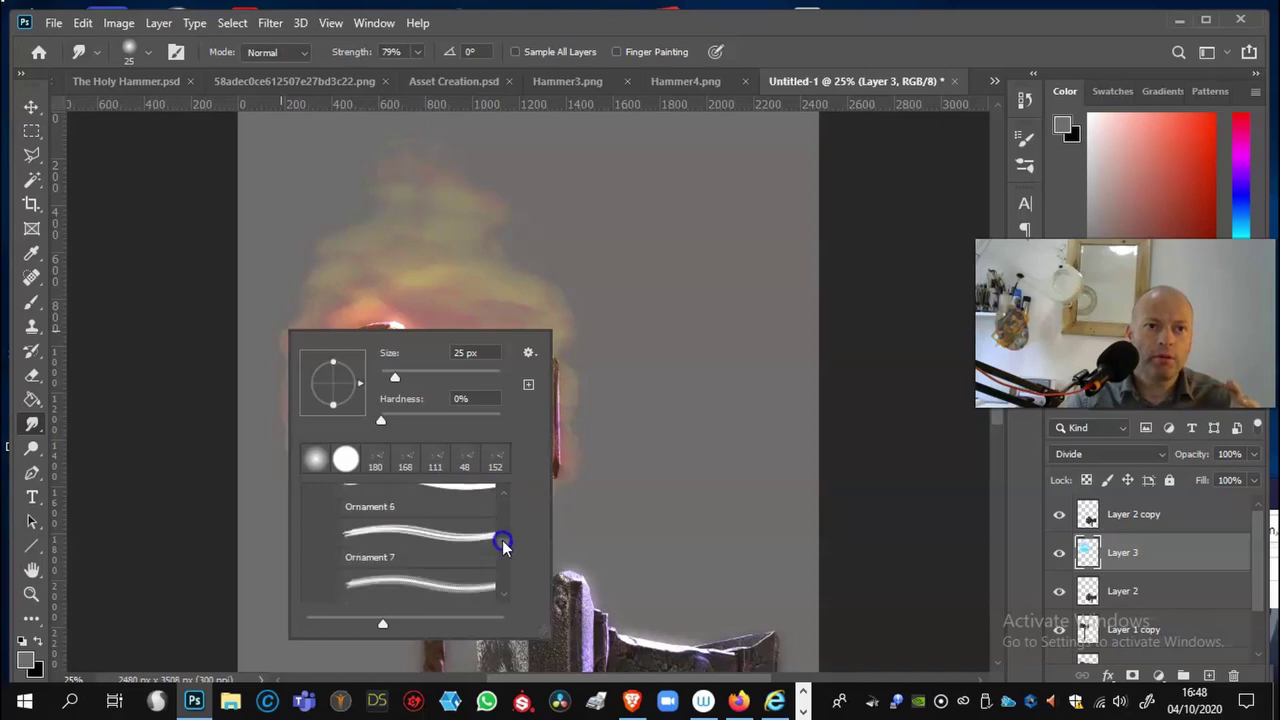
scroll(505, 545, down, 5)
scroll(505, 553, down, 1)
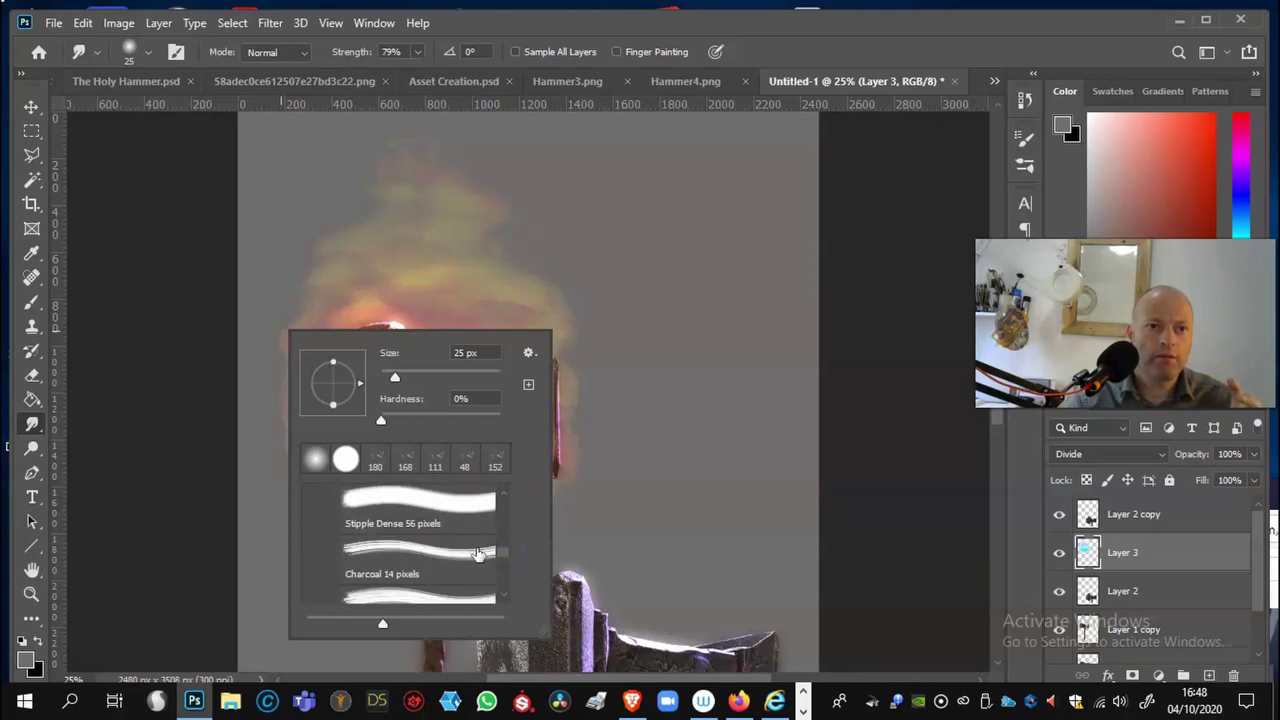
click(443, 560)
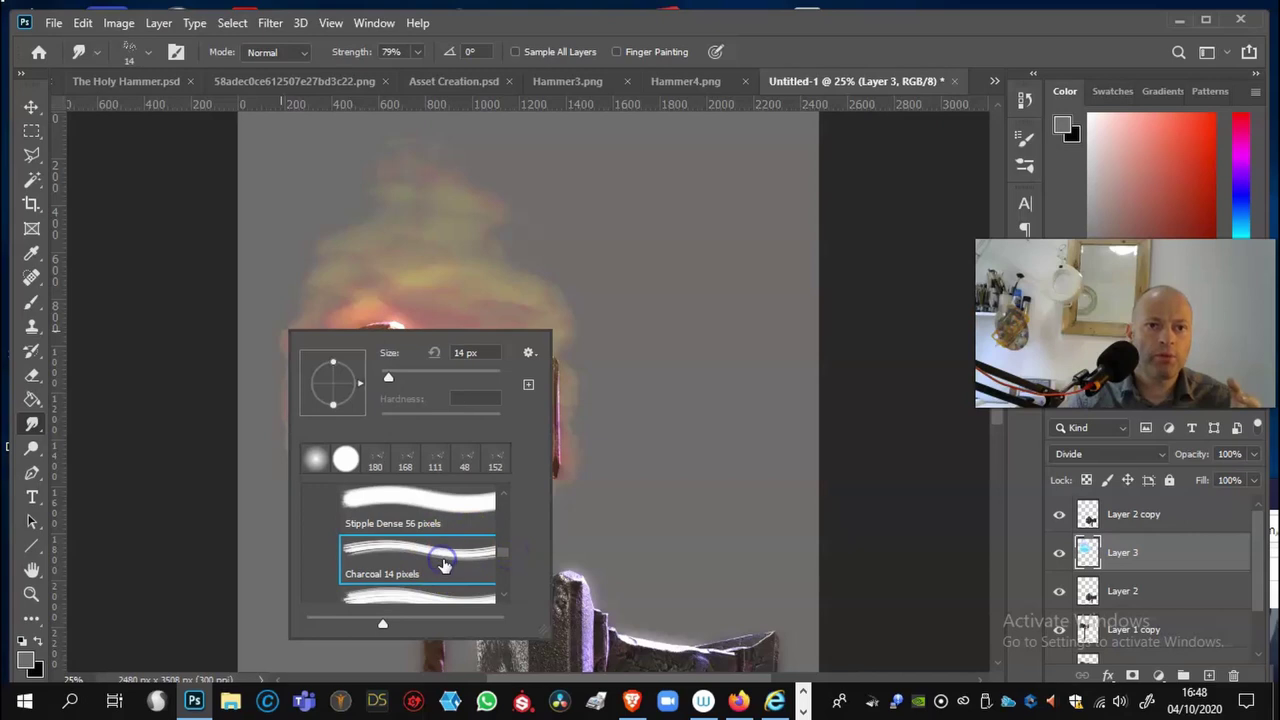
Step: Enable Shape Dynamics and Scattering for the smudge brush, with the scatter controlled by Pen Pressure
click(1023, 138)
click(1030, 142)
click(1025, 148)
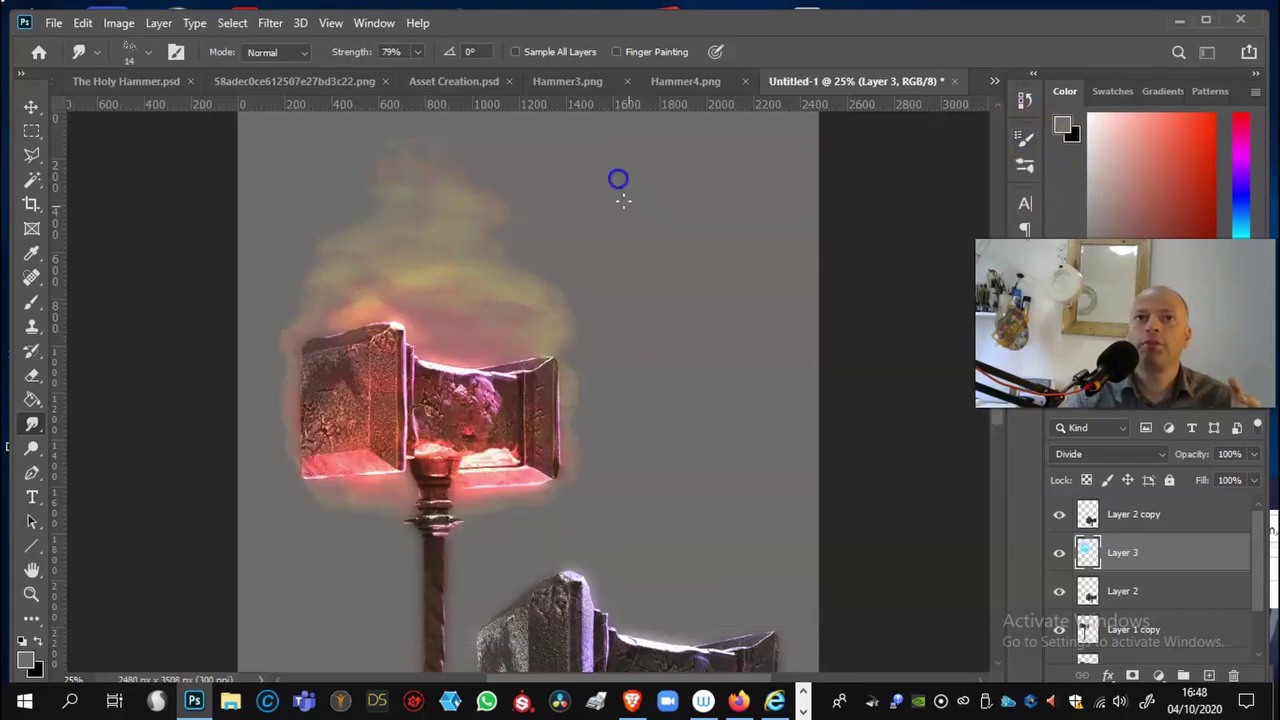
click(1025, 140)
click(670, 197)
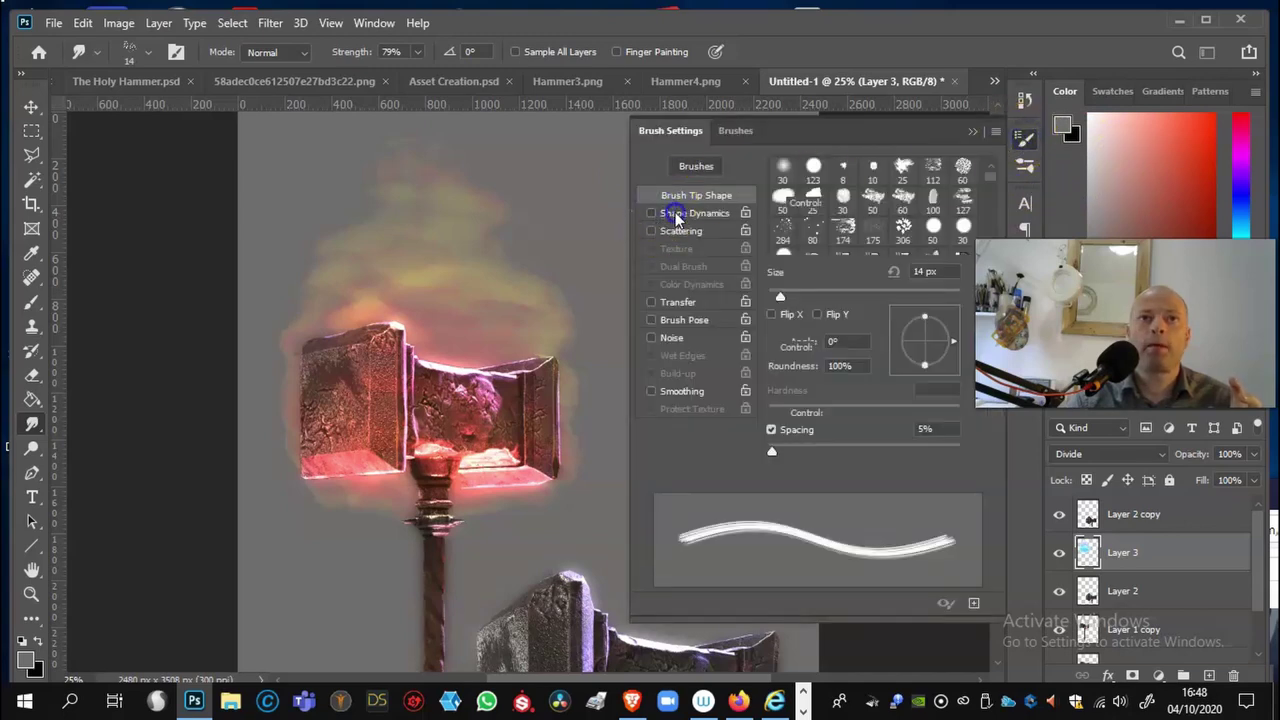
click(676, 216)
click(680, 231)
click(870, 204)
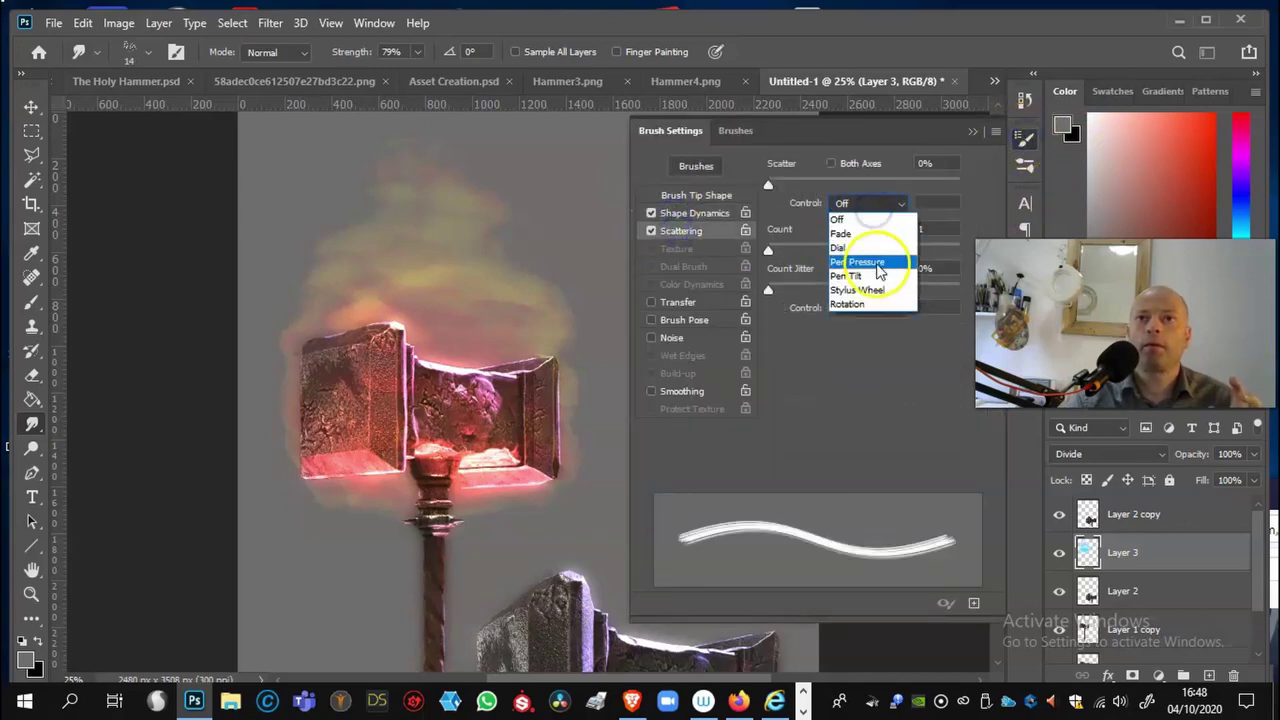
click(876, 263)
Step: Set the brush's size jitter control to Pen Pressure in Shape Dynamics, then put the brush settings away
click(690, 214)
click(853, 203)
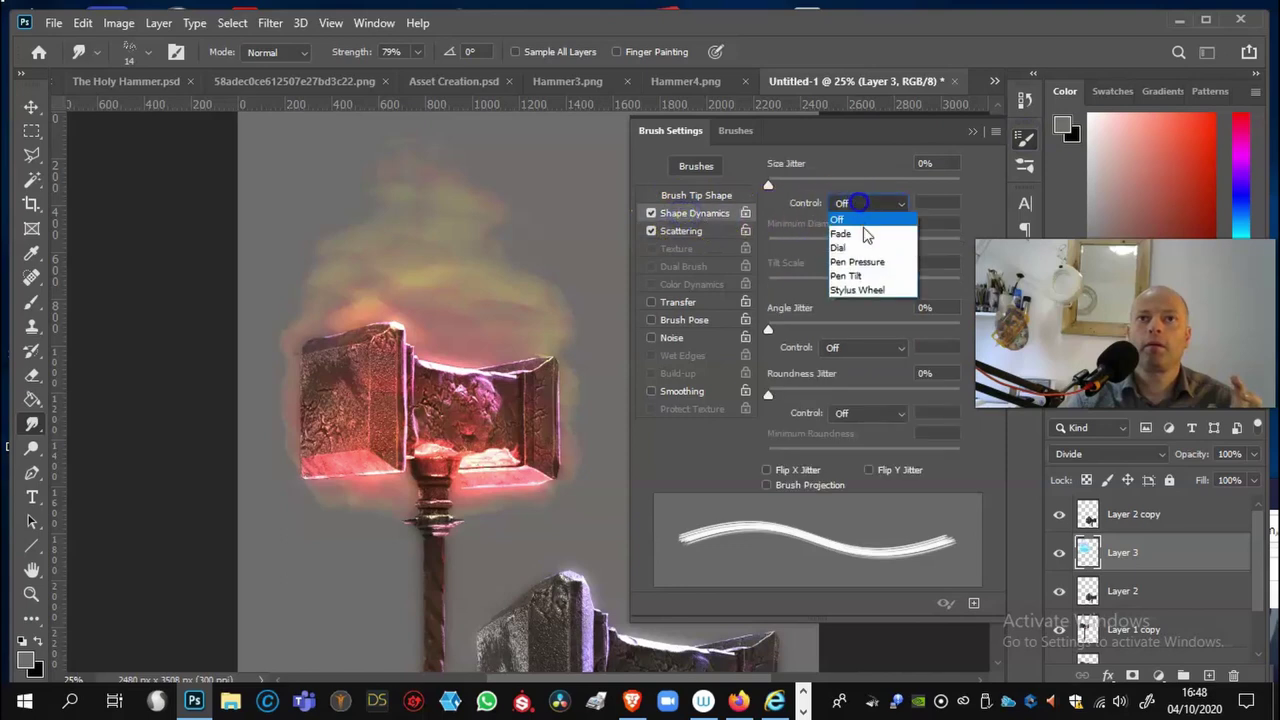
click(872, 258)
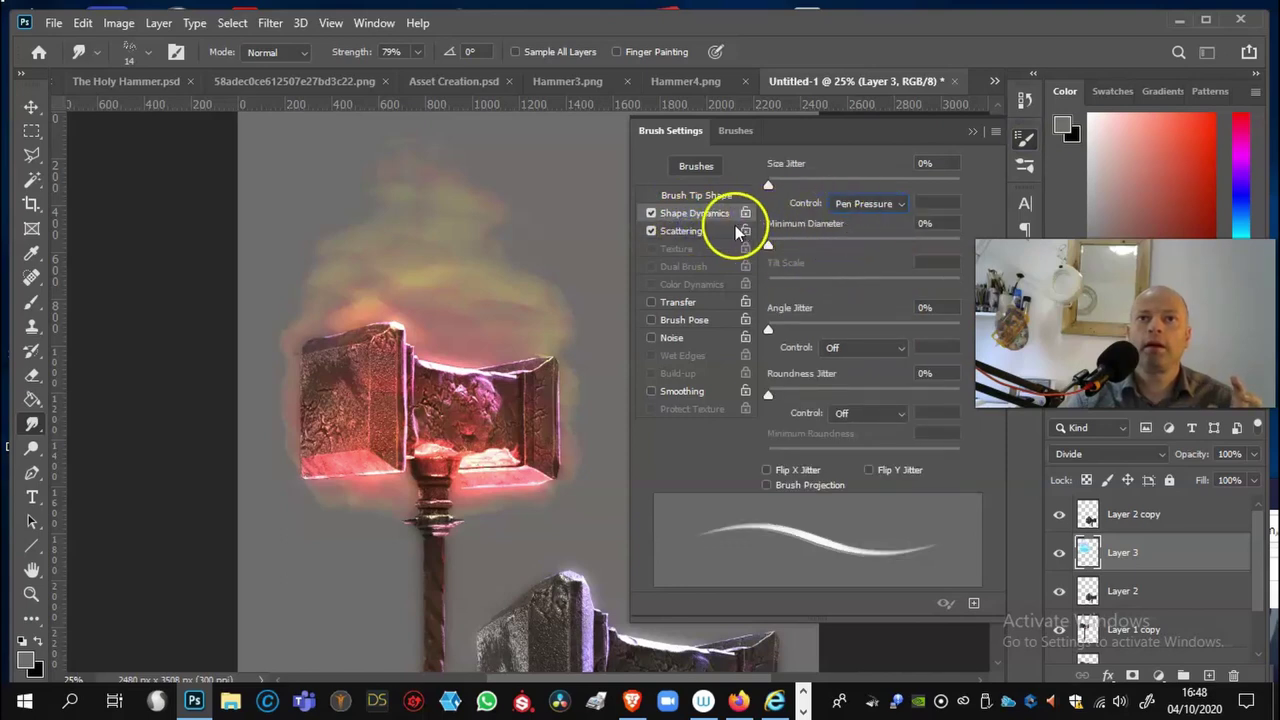
click(680, 231)
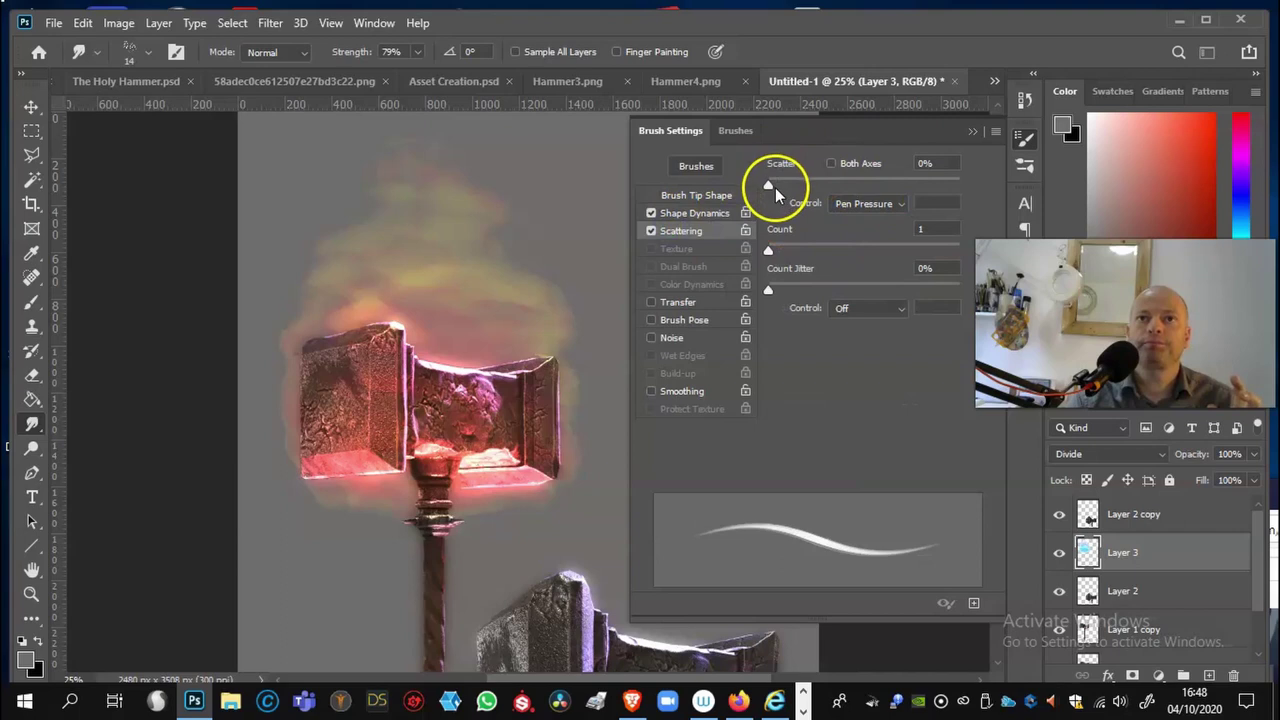
click(974, 133)
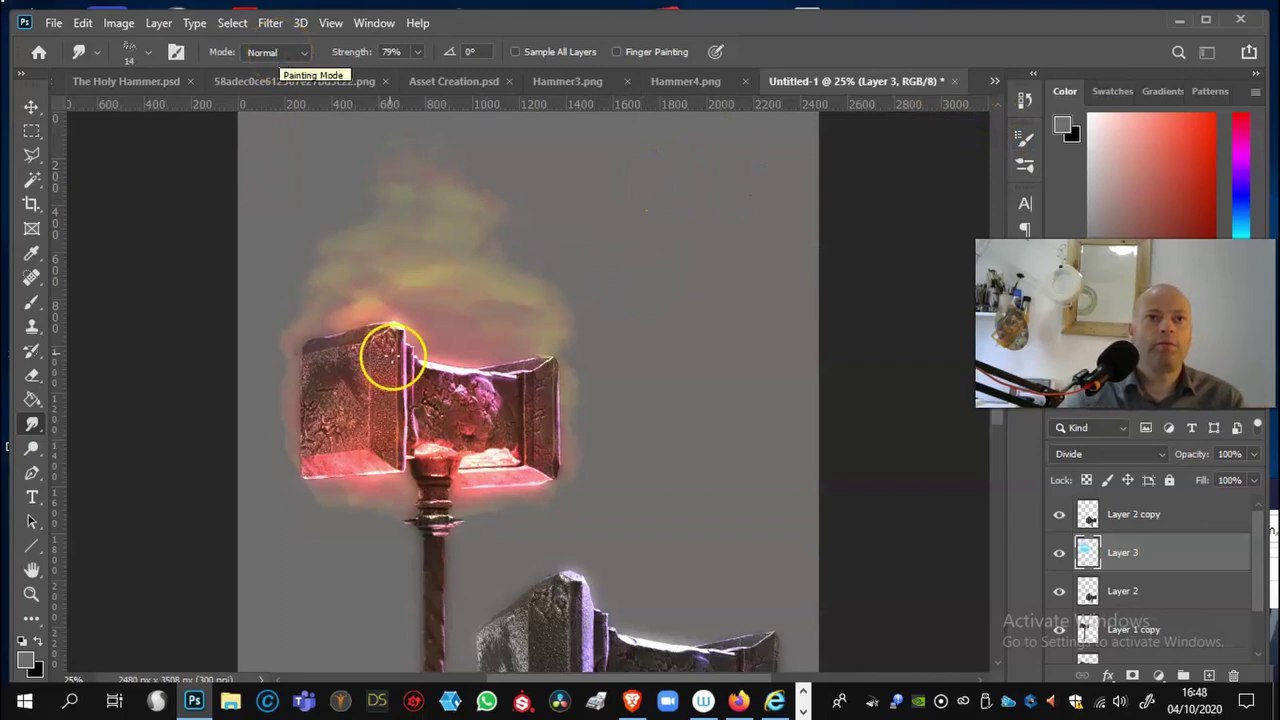
Step: Enlarge the charcoal smudge brush to 47 px and smudge the flame along the left edge of the first hammer's head
right_click(443, 371)
drag(545, 413, 564, 413)
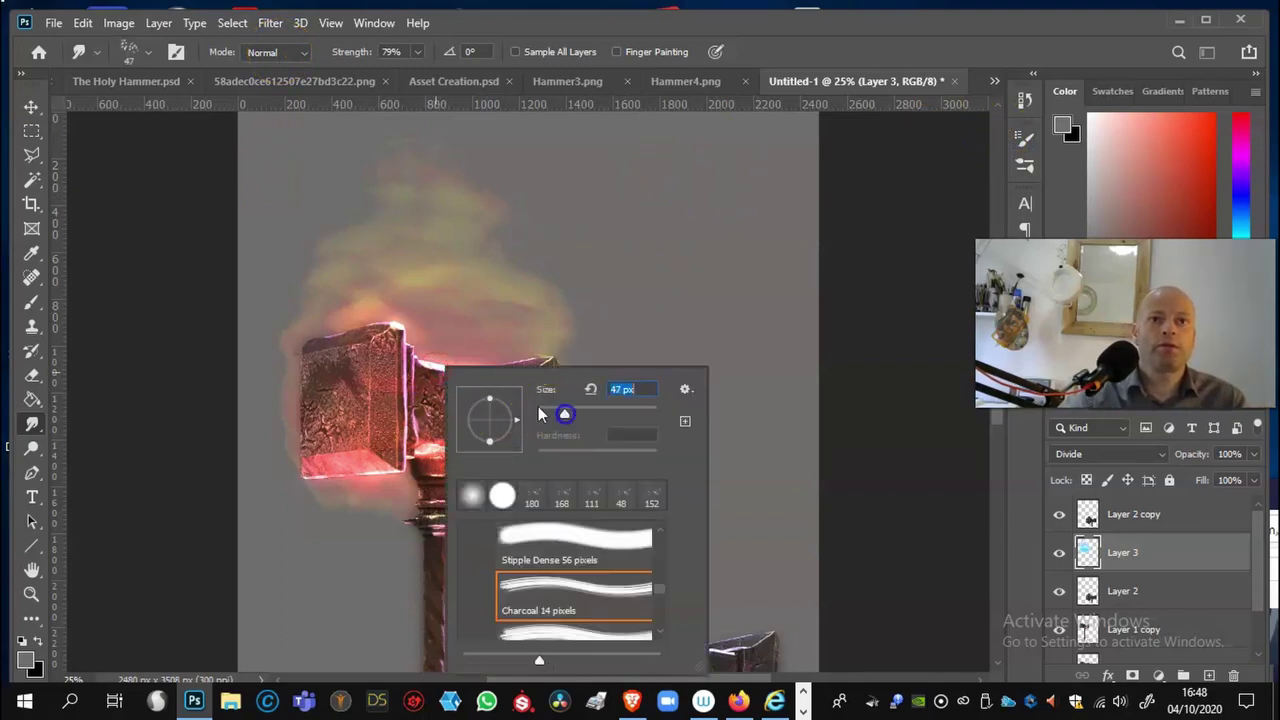
click(294, 399)
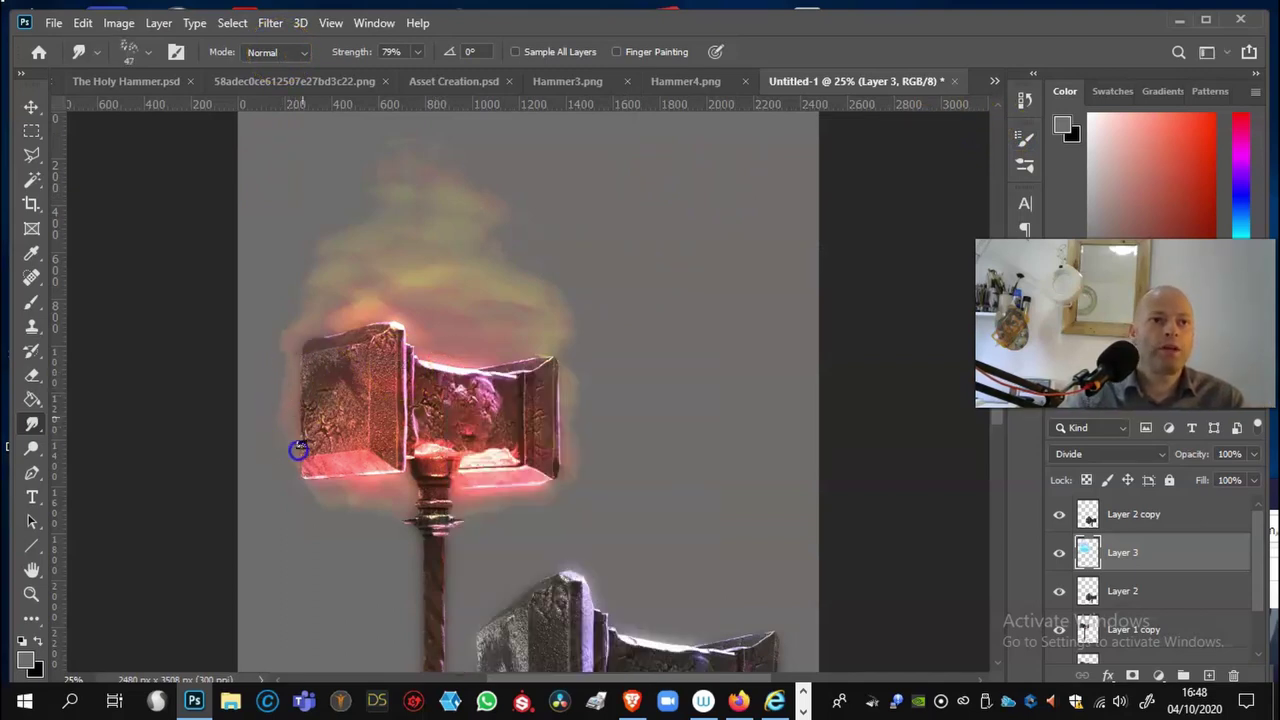
Step: Raise the smudge strength to 91% and smear the flame around the lower-left corner of the first hammer's head
click(418, 51)
drag(419, 73, 428, 74)
click(313, 455)
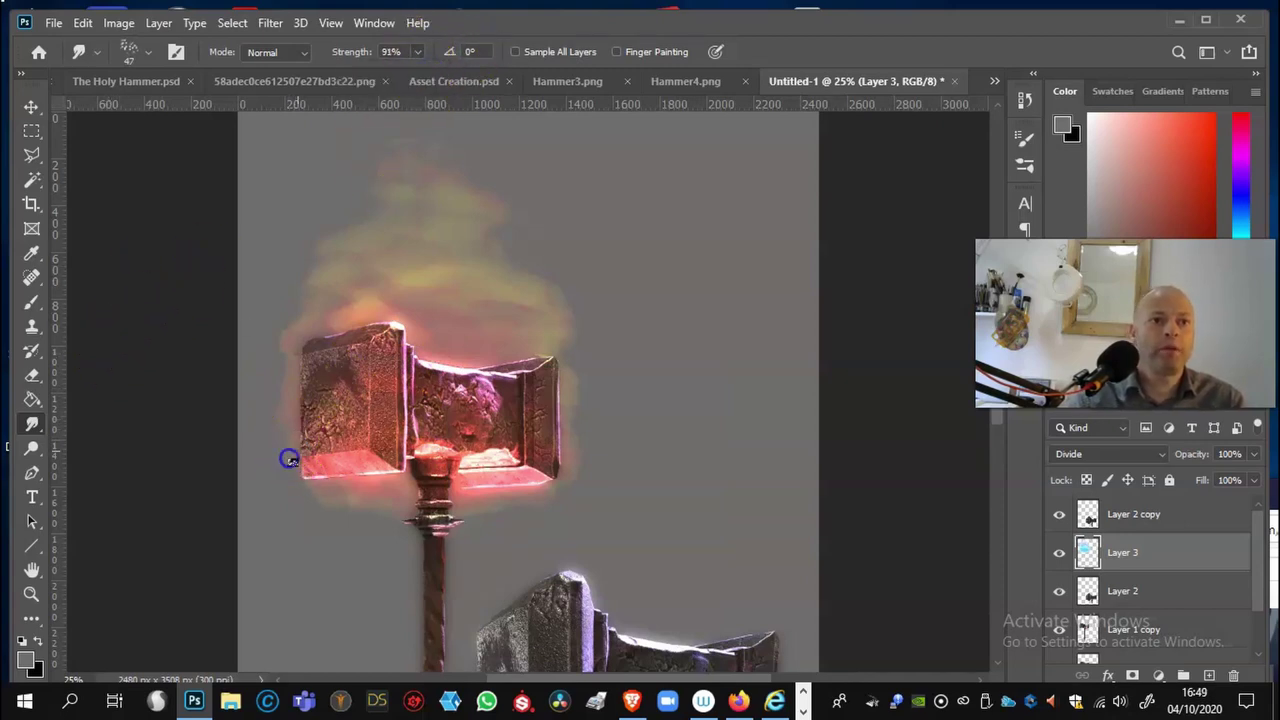
drag(332, 498, 351, 499)
drag(280, 471, 327, 495)
Step: Set the smudge strength to 99% and pull a wisp of flame upward along the right side of the first hammer's head
click(419, 51)
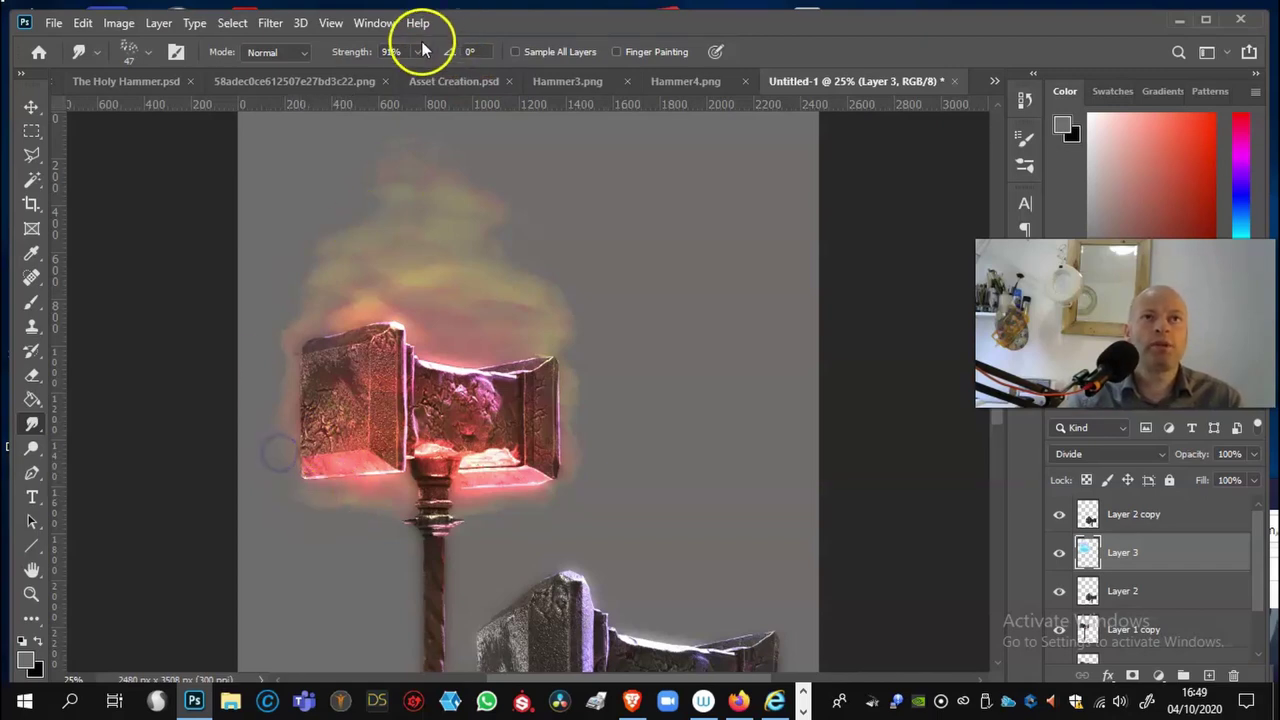
drag(467, 427, 503, 505)
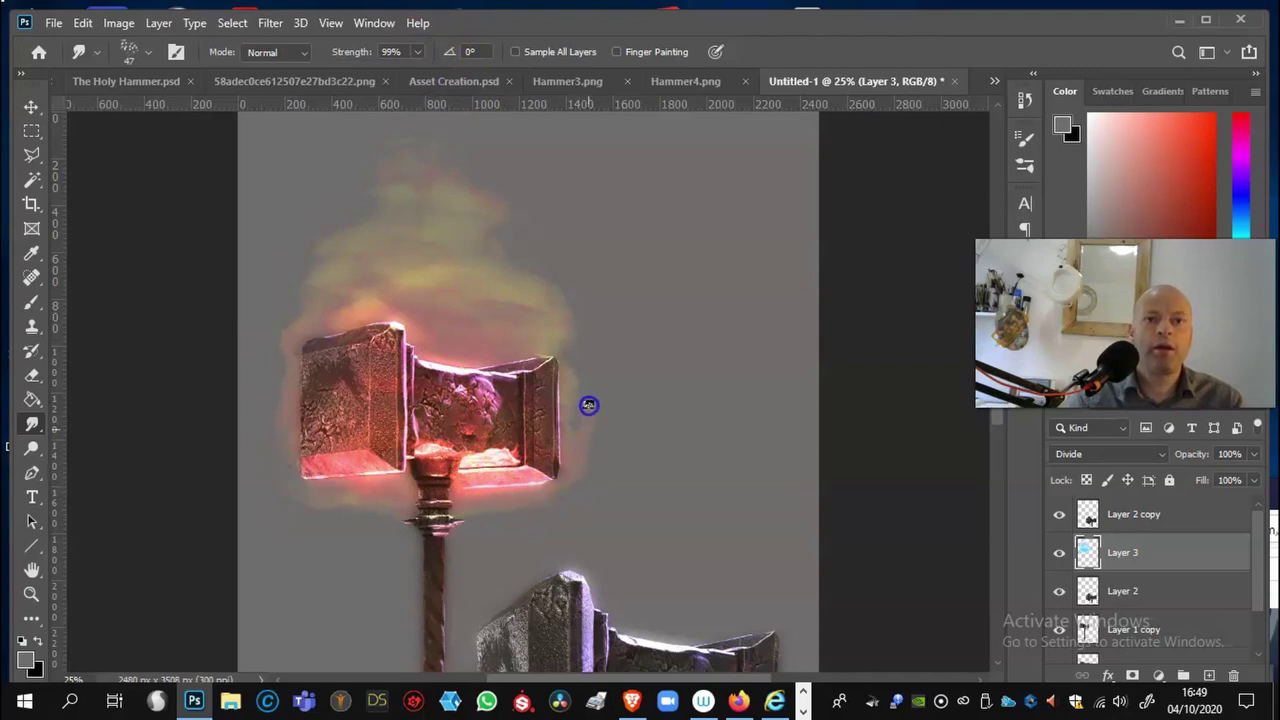
drag(582, 386, 550, 223)
click(349, 343)
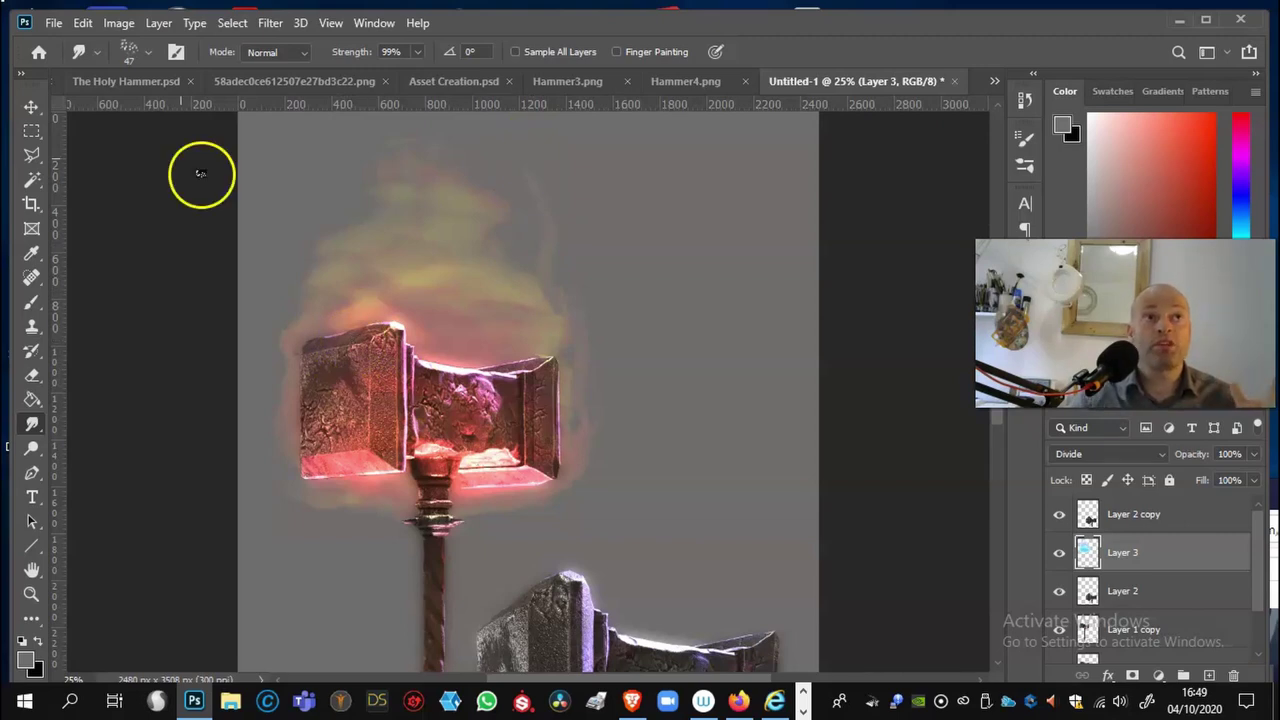
Step: Resample the image to a resolution of 200 pixels/inch, keeping the 21 × 29.7 cm size
click(119, 23)
mouse_move(210, 208)
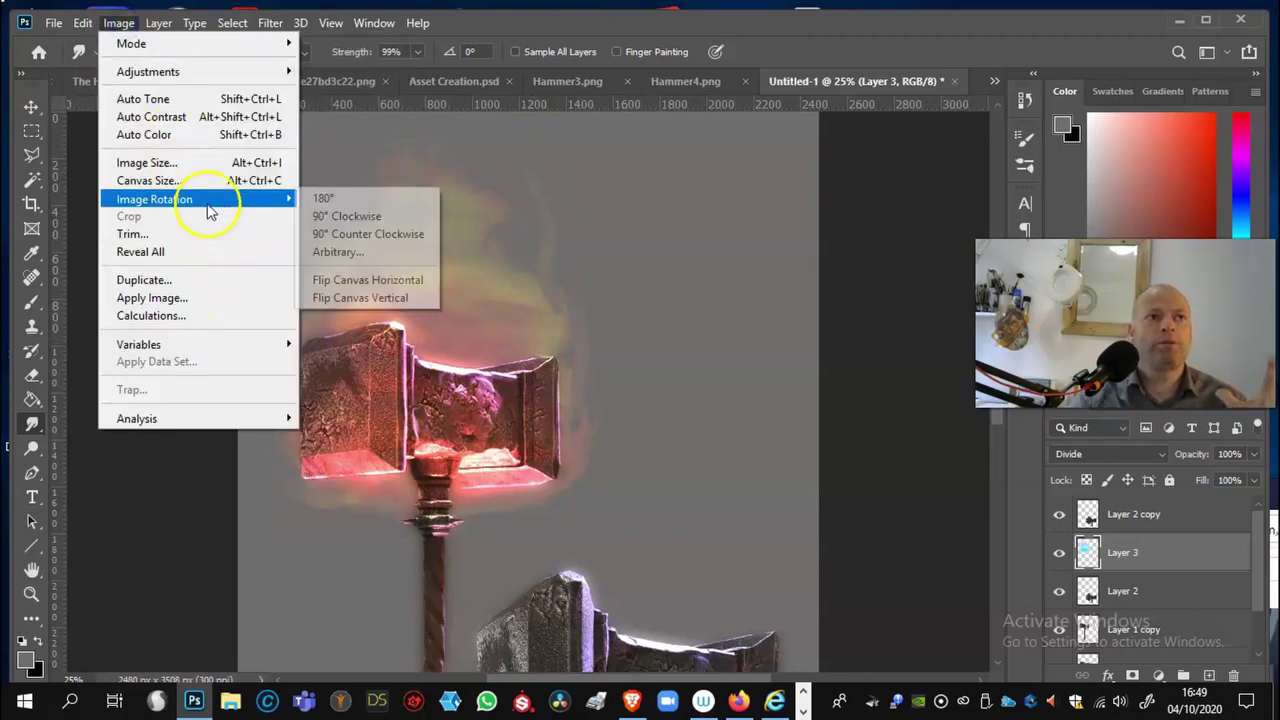
click(216, 170)
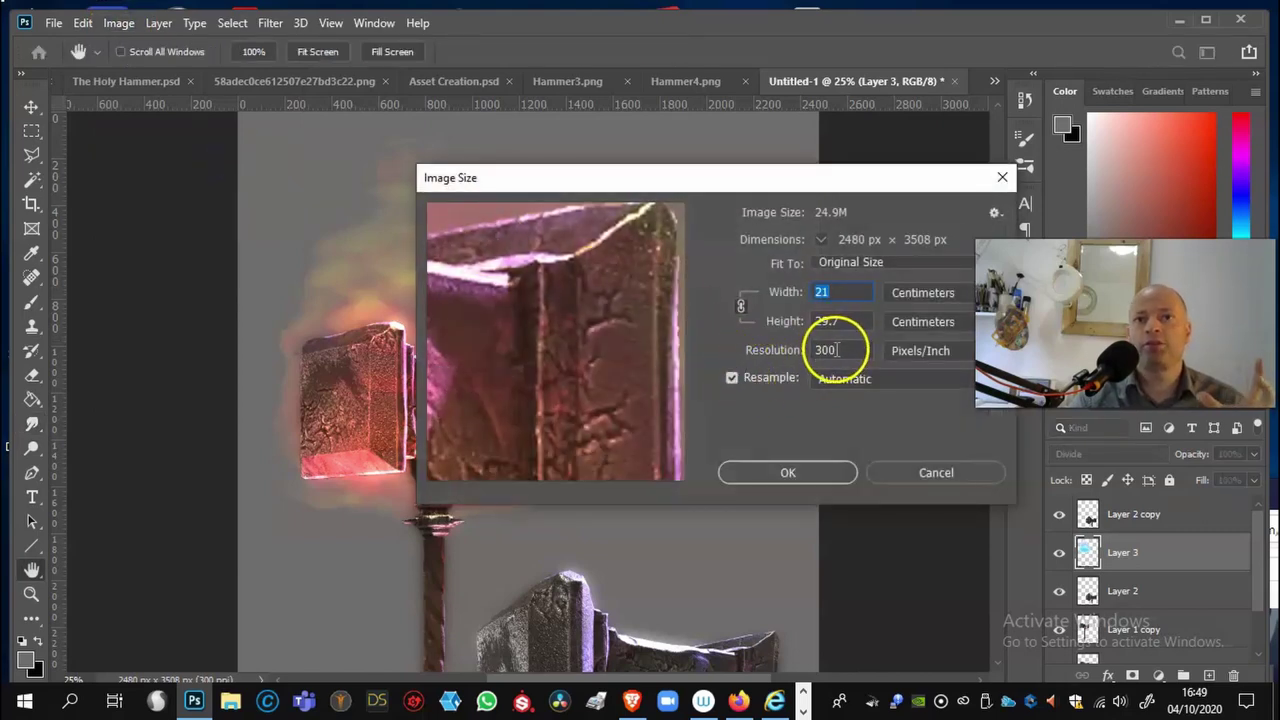
double_click(839, 349)
text(200)
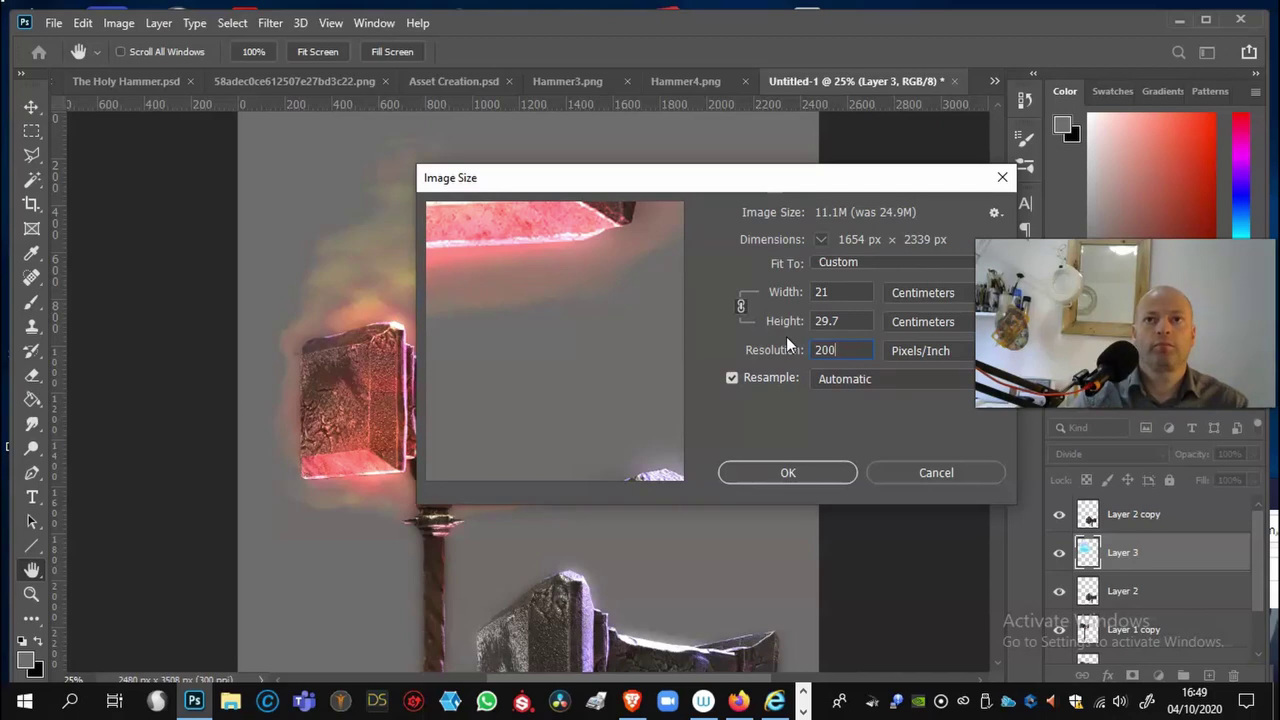
click(755, 473)
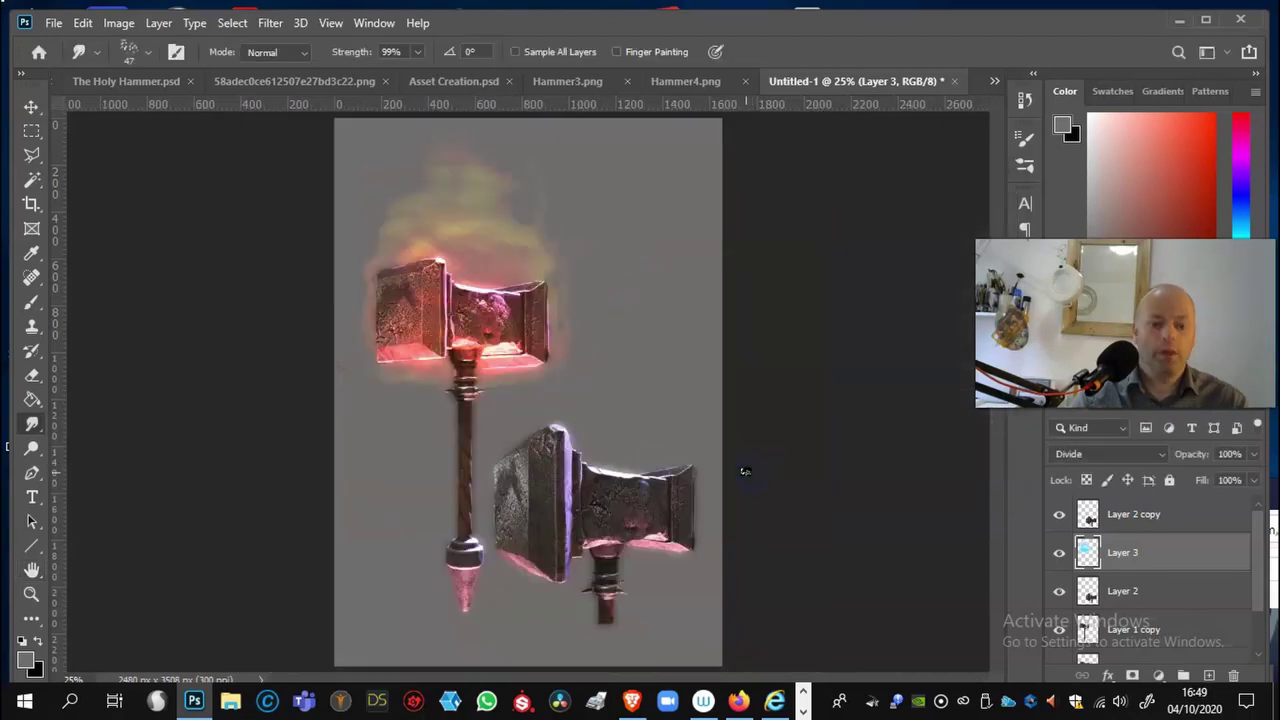
Step: Smudge the flame's lower edge beside the first hammer's handle collar, reducing the smudge strength to 84%
key(ctrl+plus)
key(ctrl+plus)
click(430, 403)
mouse_move(430, 403)
mouse_down()
mouse_move(466, 374)
mouse_move(480, 389)
mouse_move(476, 376)
mouse_move(360, 390)
mouse_up()
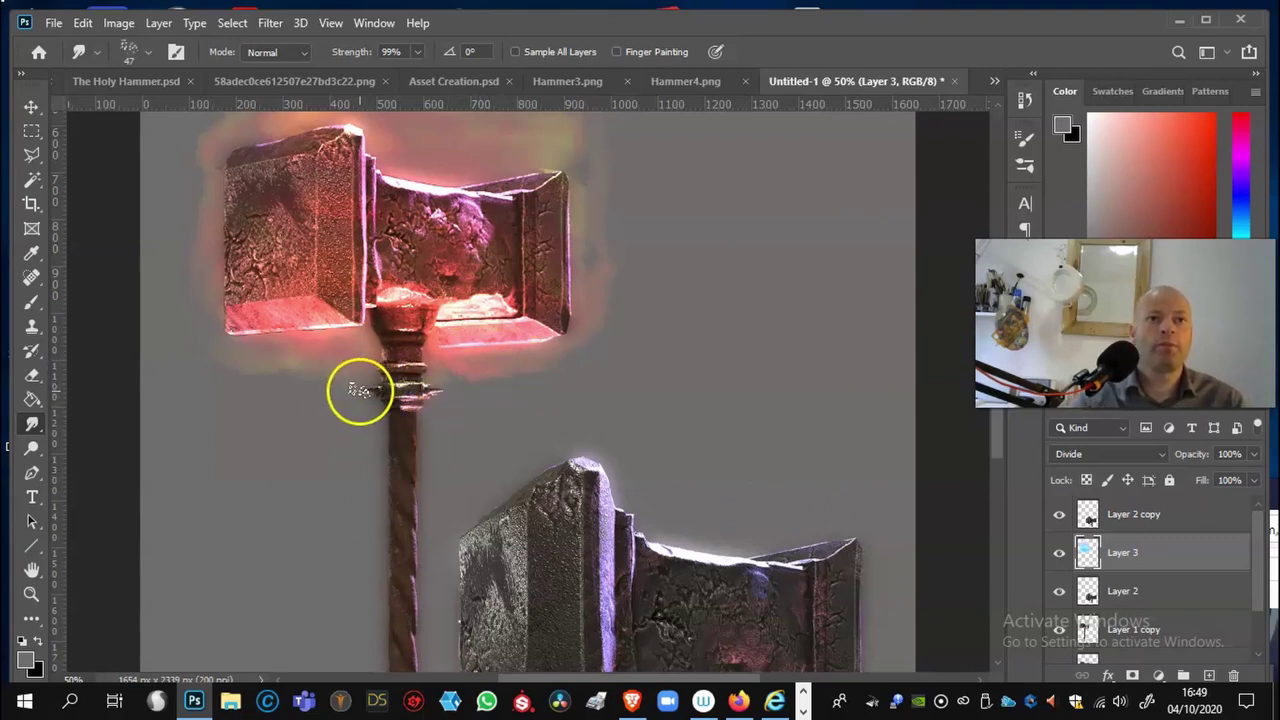
click(386, 51)
click(418, 51)
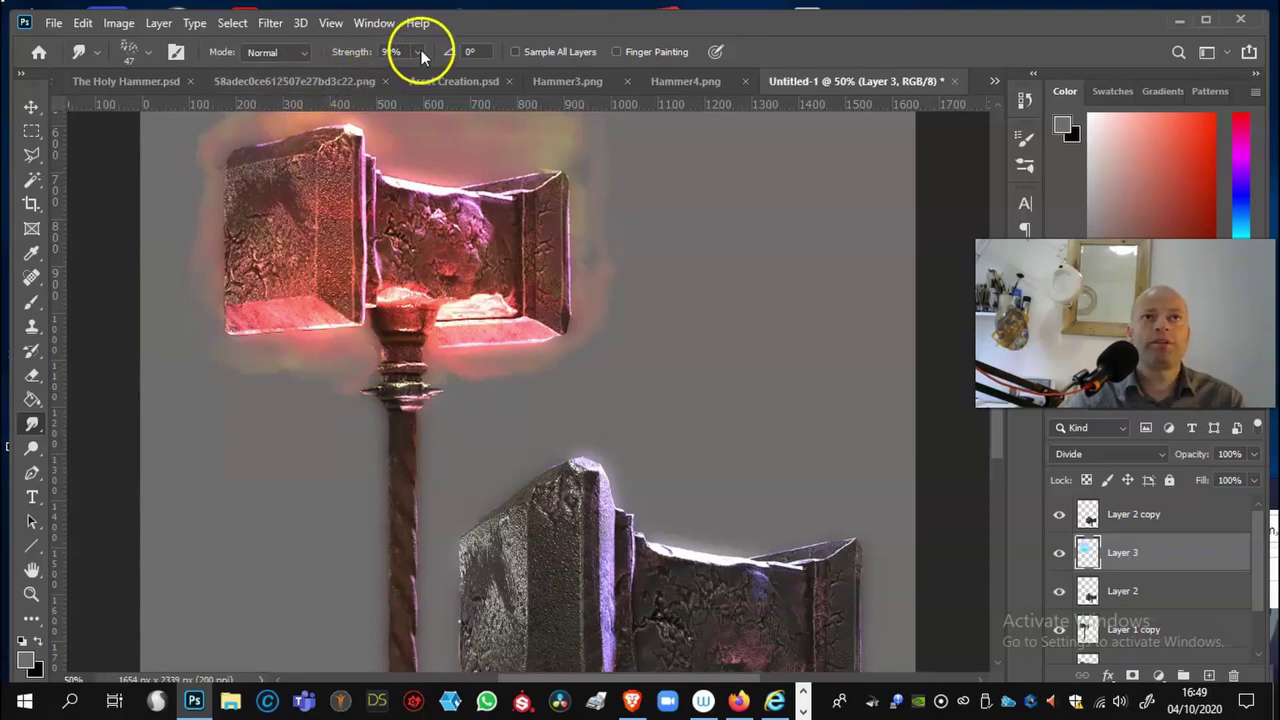
drag(340, 425, 364, 378)
Step: Reduce the smudge brush to 26 px and smudge the flame just beneath the left block of the first hammer's head
right_click(333, 356)
drag(460, 402, 448, 402)
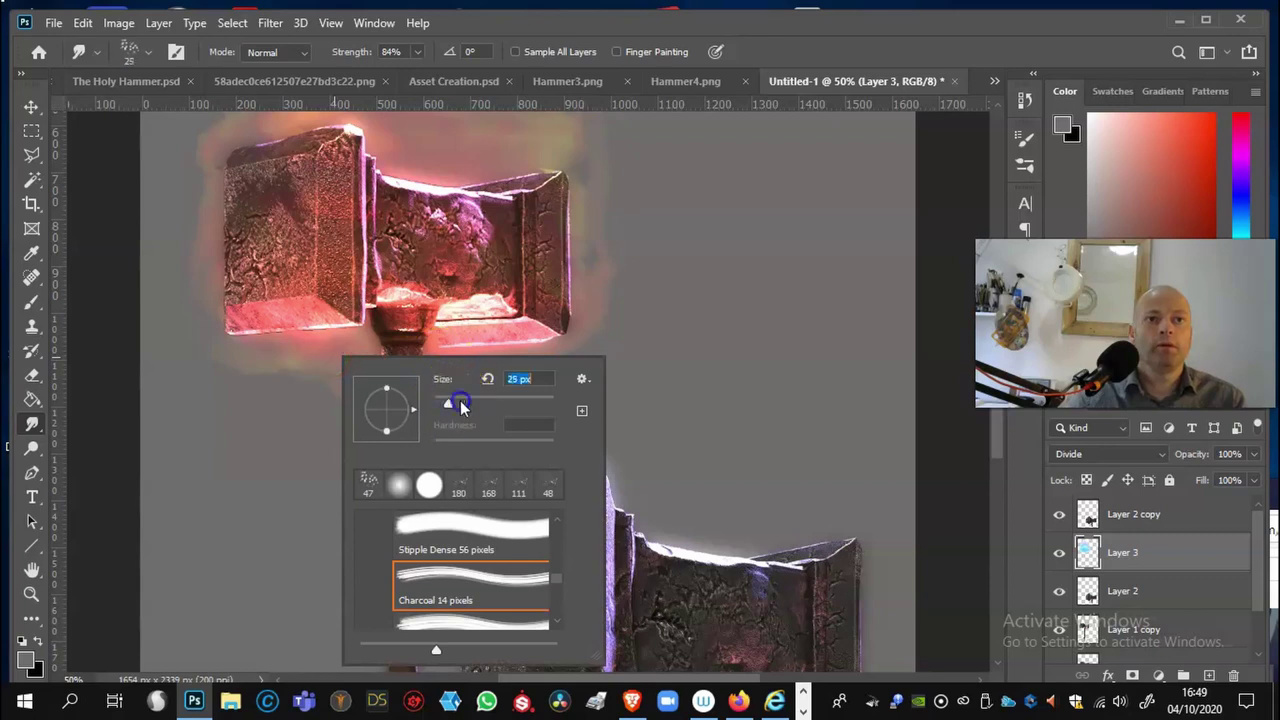
click(301, 364)
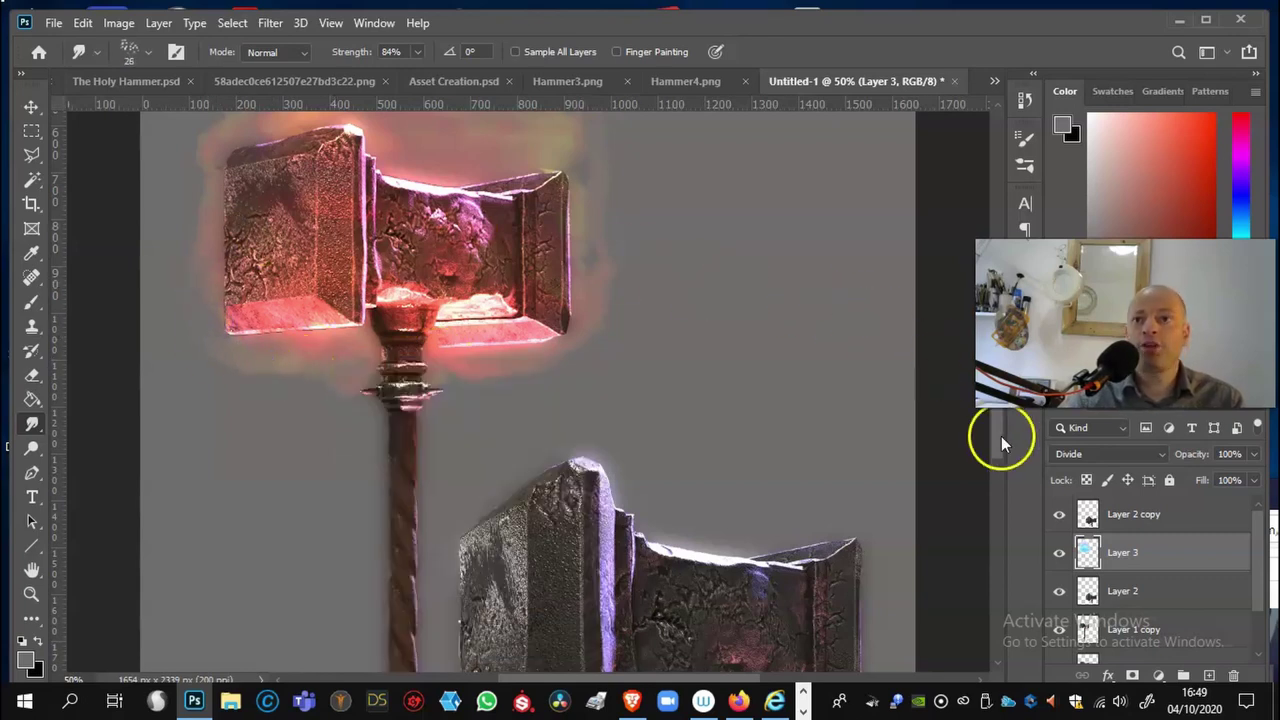
Step: Enlarge the smudge brush to 64 px and smudge the yellow flame above the right side of the first hammer's head
scroll(550, 316, up, 4)
right_click(543, 287)
drag(646, 337, 673, 335)
click(503, 287)
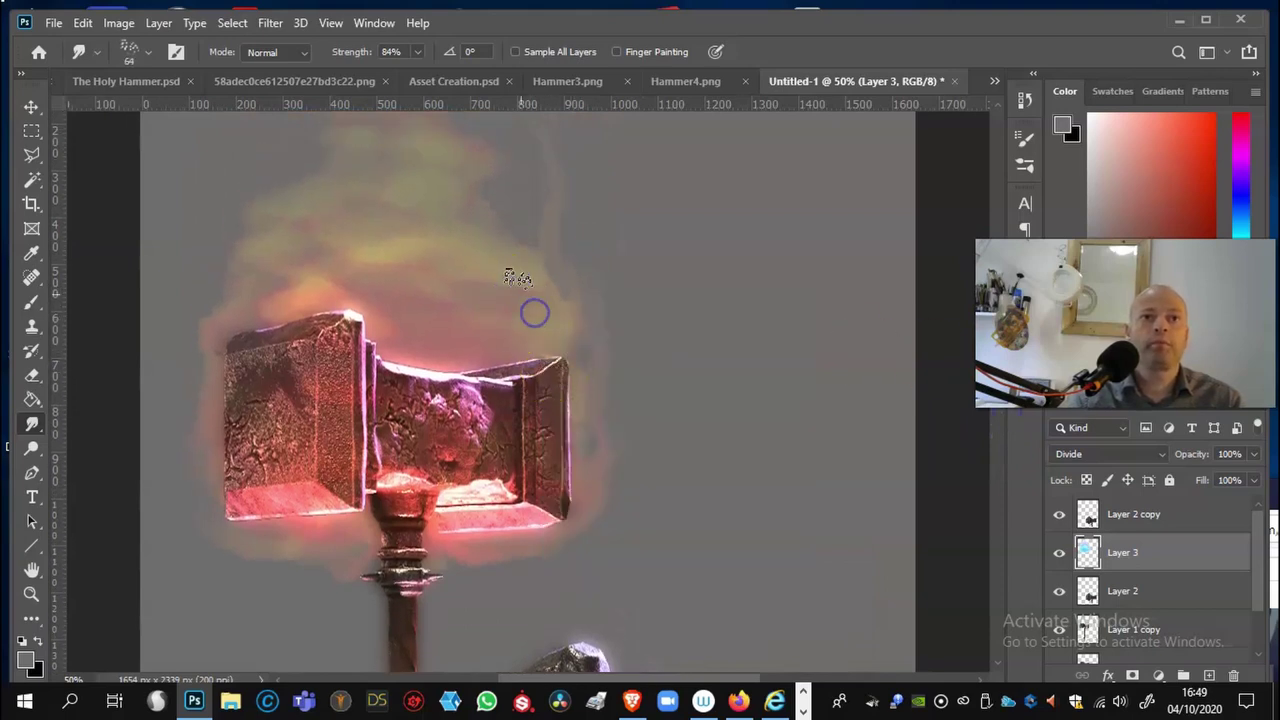
Step: Smudge the flame above and over the left block of the first hammer's head
drag(321, 338, 368, 283)
mouse_move(297, 362)
mouse_down()
mouse_move(303, 288)
mouse_move(317, 509)
mouse_move(303, 506)
mouse_move(318, 517)
mouse_up()
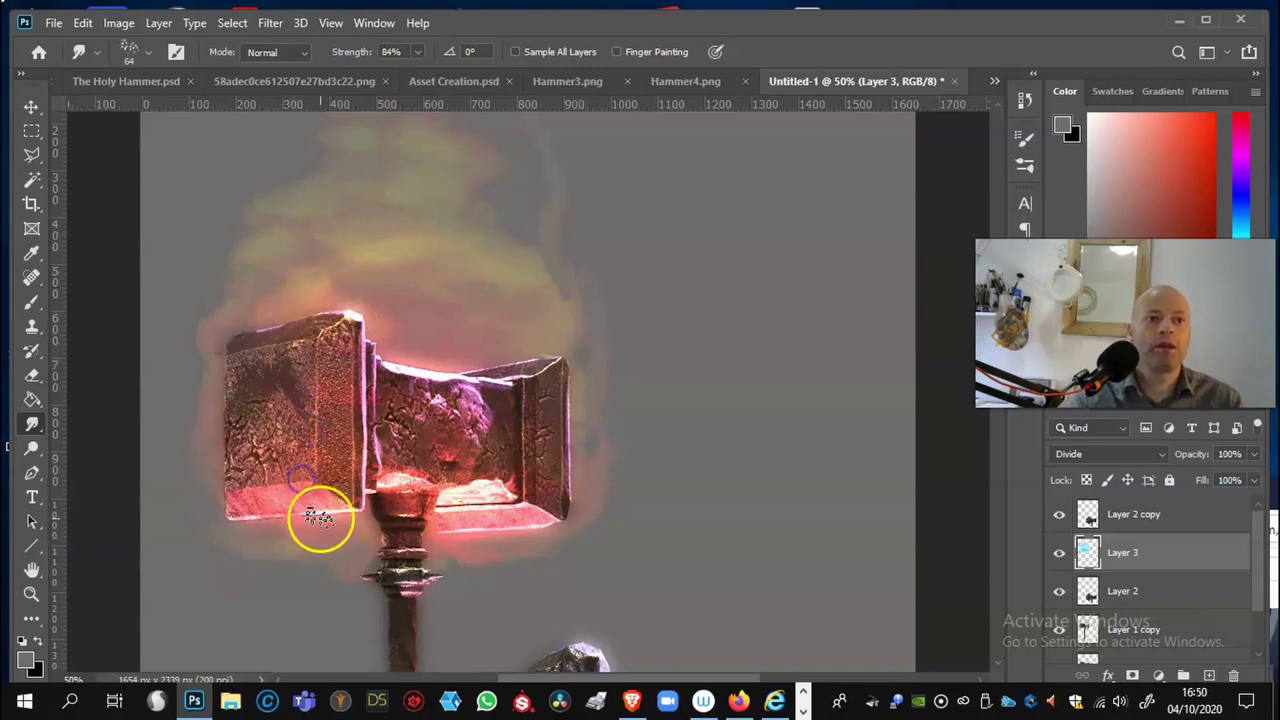
Step: Sample the pinkish red glow beneath the first hammer's left block and brush thin lightning-like strokes up the block and into the flame
click(31, 253)
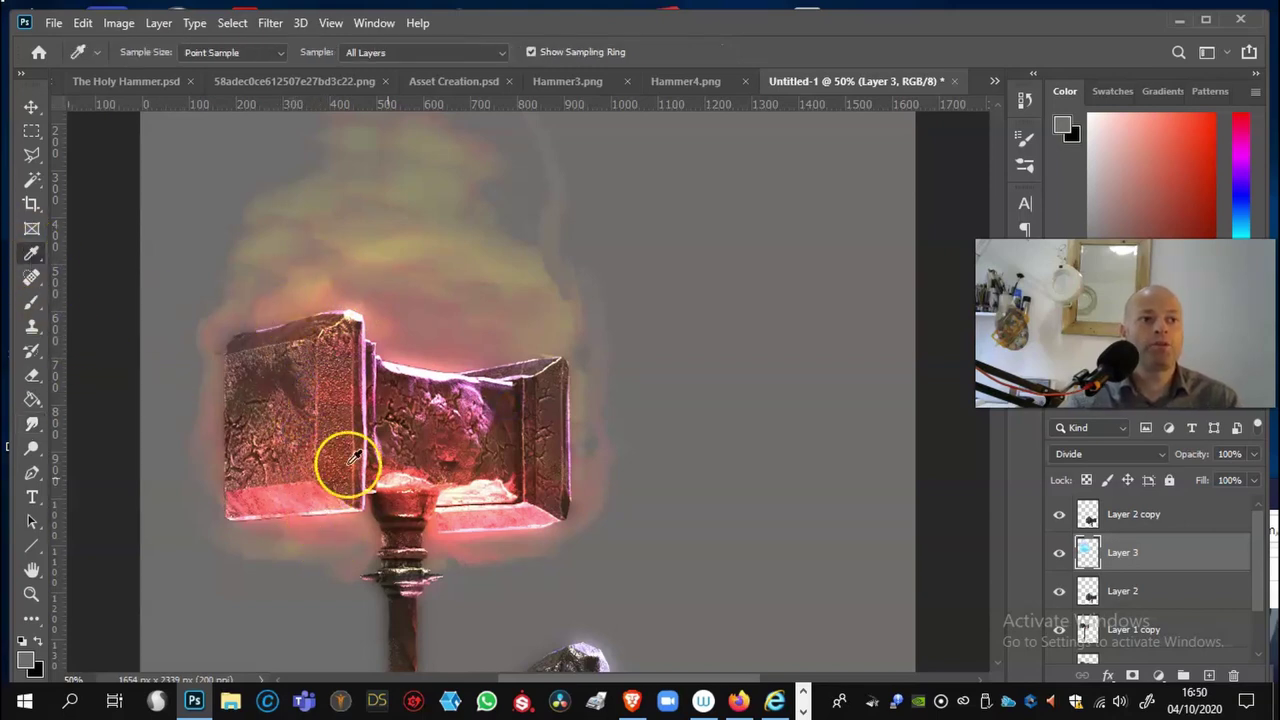
click(304, 526)
click(31, 302)
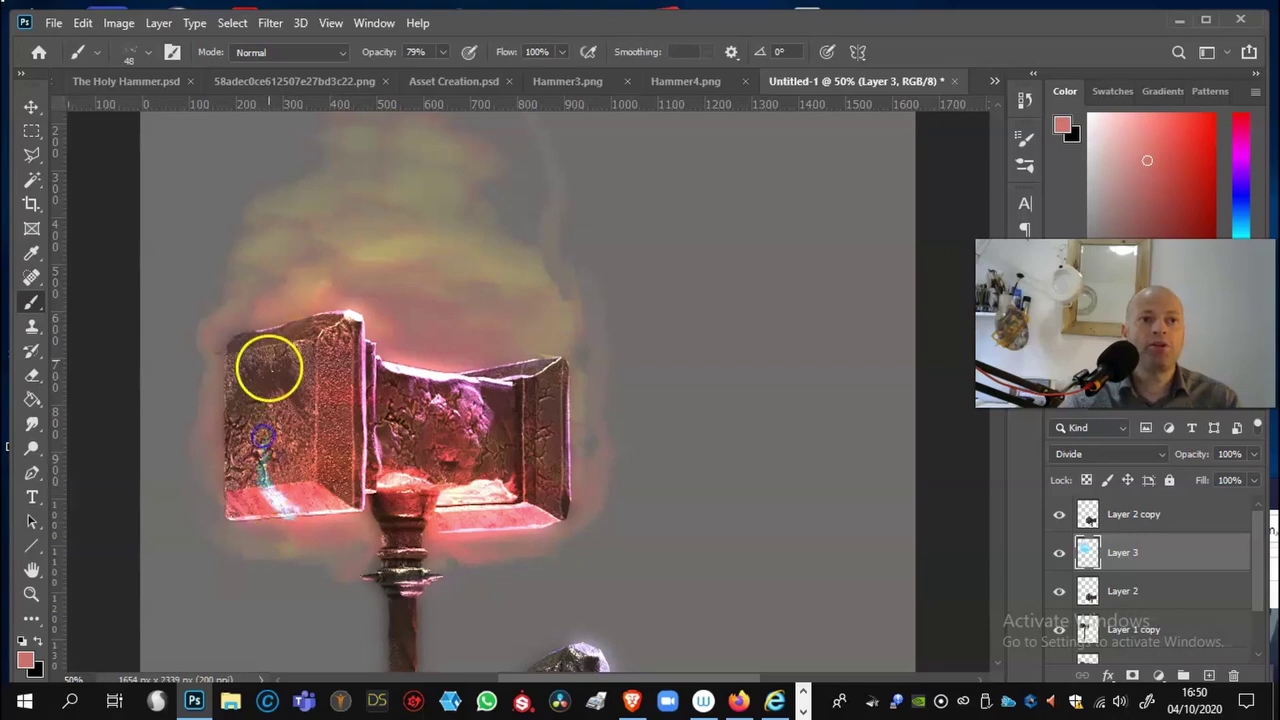
drag(263, 446, 273, 408)
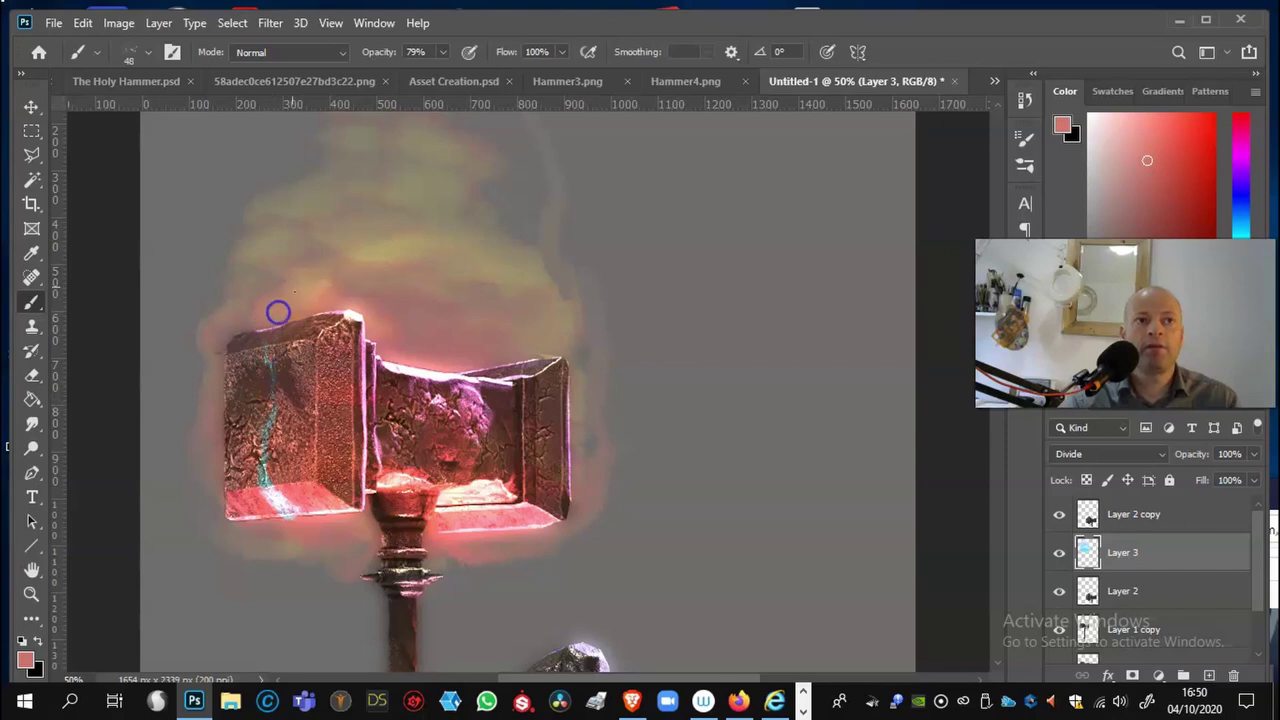
click(280, 311)
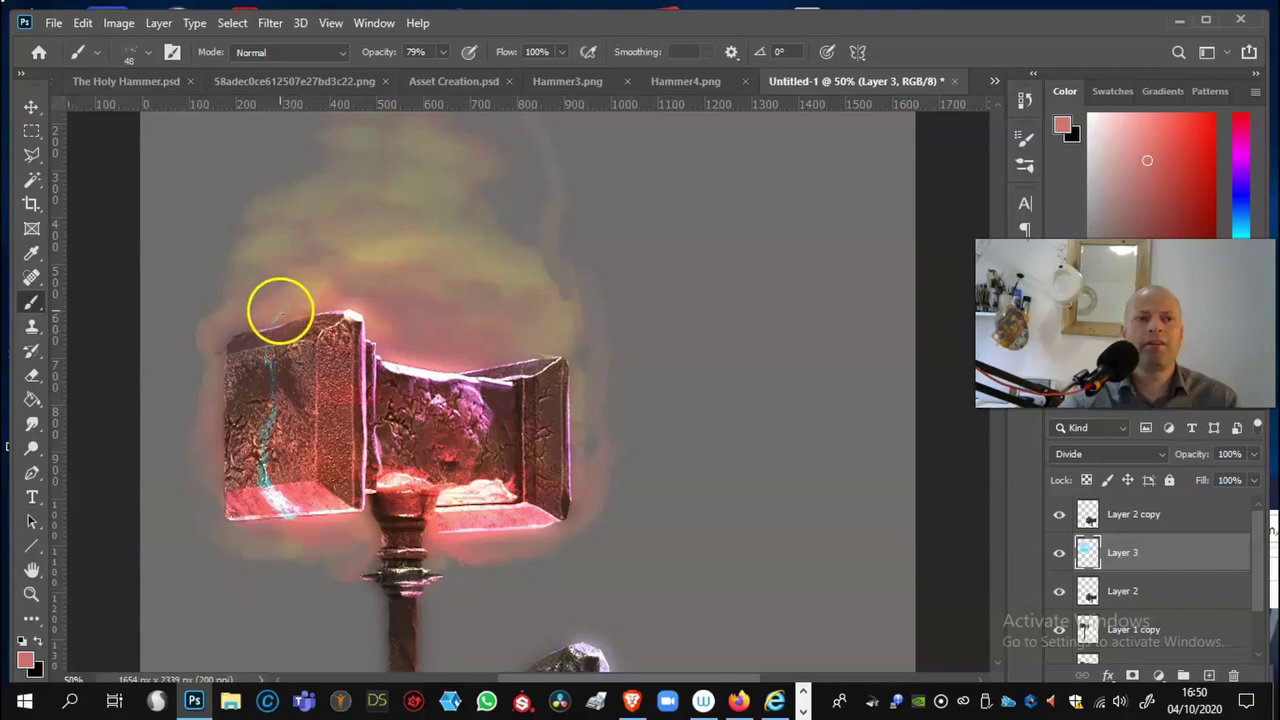
drag(263, 386, 298, 497)
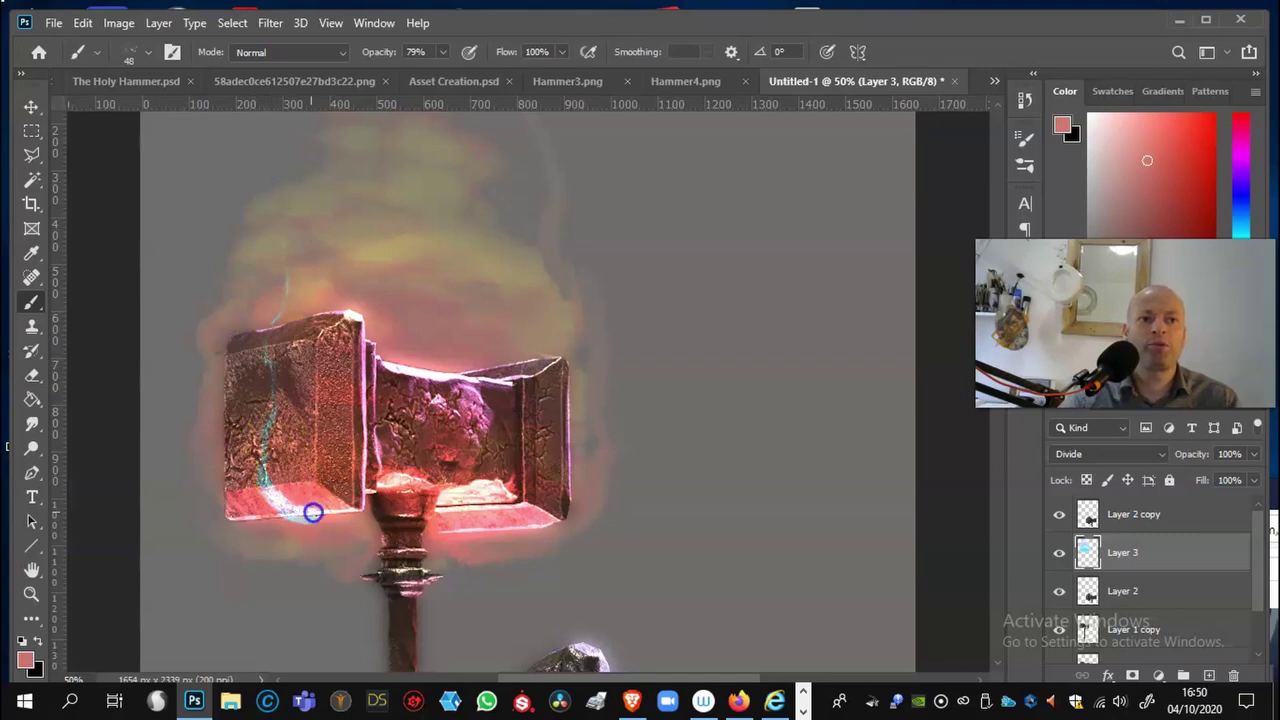
Step: Look at the painted flame wisps around the hammers in The Holy Hammer.psd, and return to Untitled-1
click(128, 81)
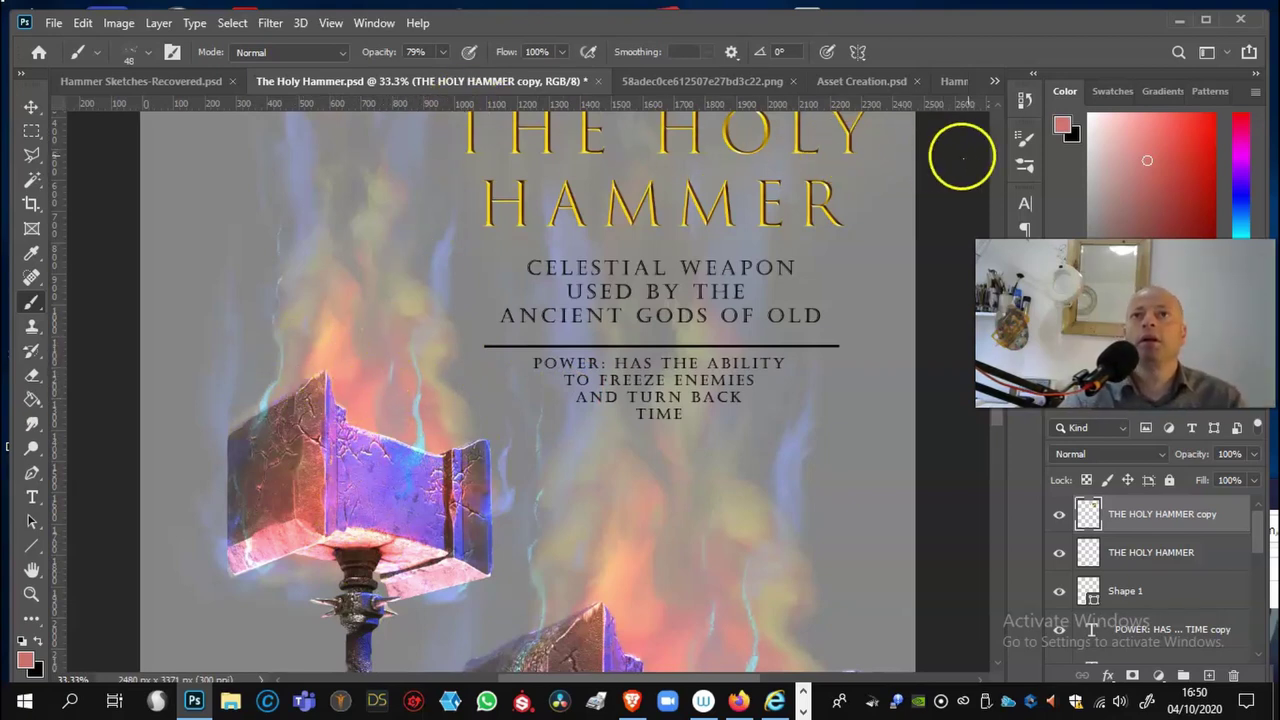
click(995, 85)
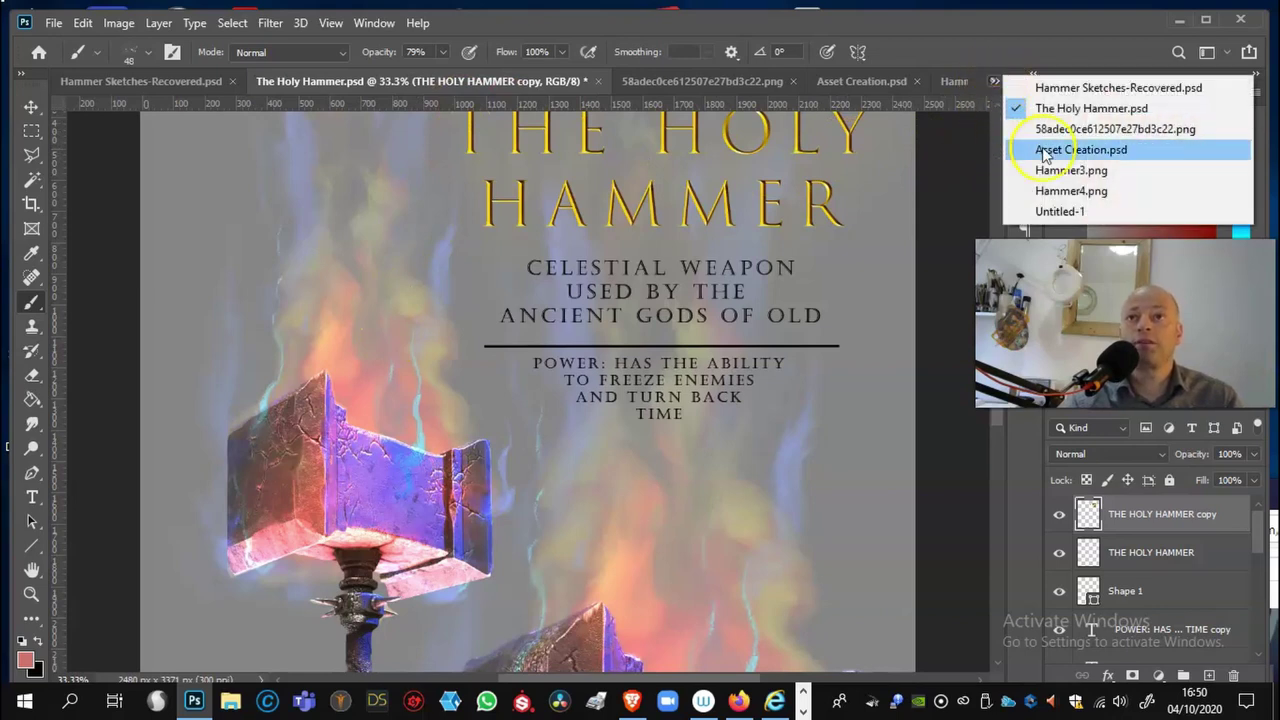
click(1058, 211)
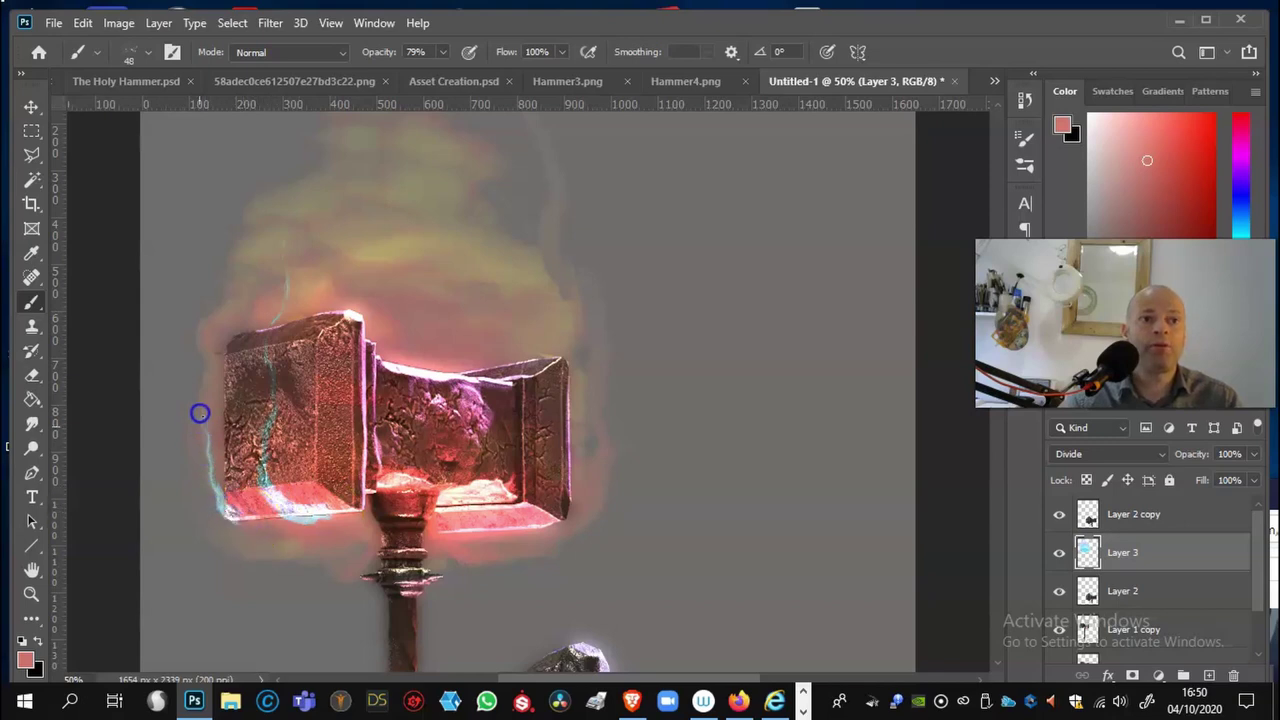
Step: Smudge the thin strokes on the first hammer's left block and the flame around and above its head
click(30, 424)
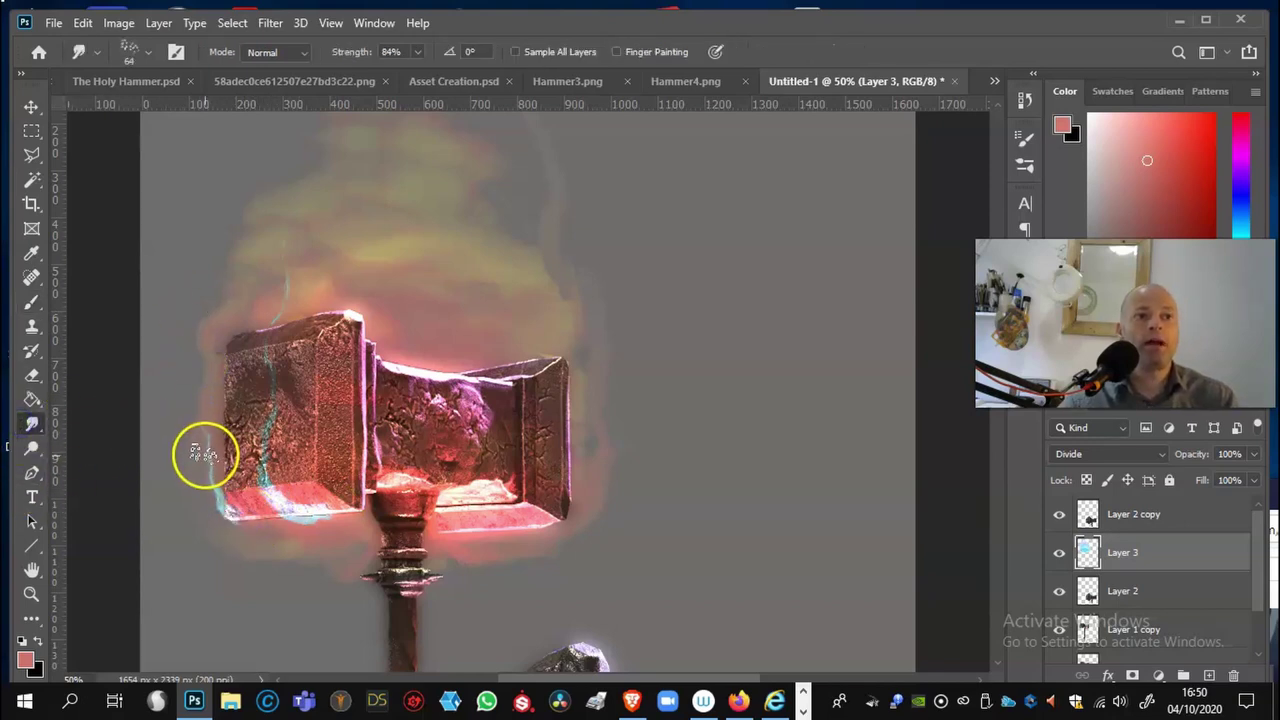
mouse_move(243, 508)
mouse_down()
mouse_move(298, 520)
mouse_move(289, 542)
mouse_move(300, 475)
mouse_move(268, 507)
mouse_move(257, 446)
mouse_up()
drag(557, 457, 520, 406)
drag(486, 332, 506, 352)
mouse_move(387, 330)
mouse_down()
mouse_move(360, 214)
mouse_move(334, 189)
mouse_up()
drag(336, 264, 286, 128)
drag(300, 188, 316, 118)
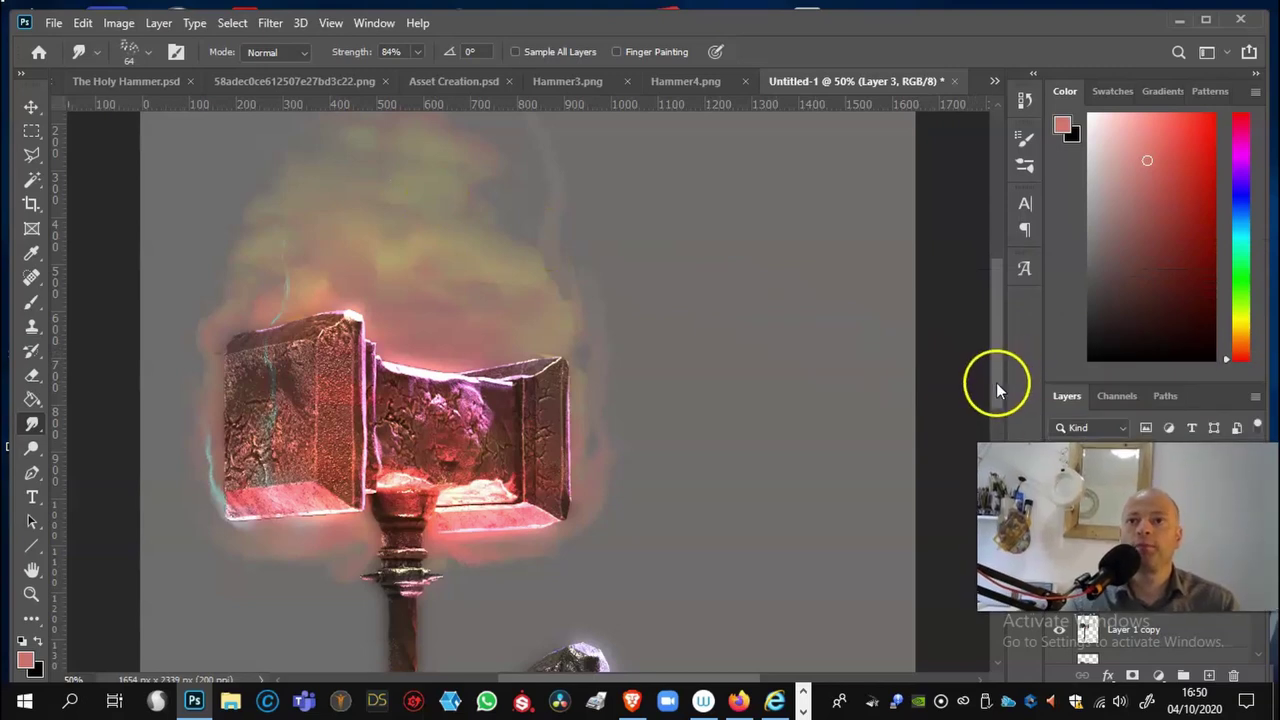
Step: Raise the smudge strength to 88% and pull the flame above the first hammer's head upward into tall wisps
drag(997, 382, 1006, 334)
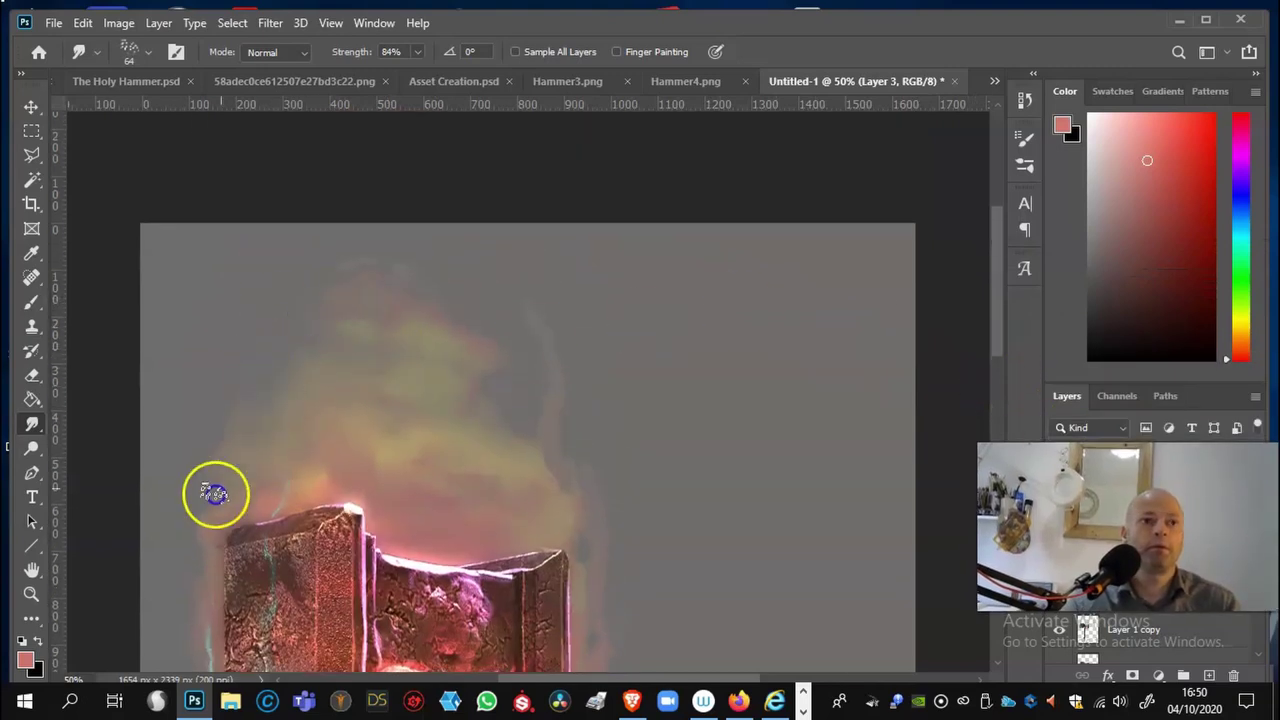
click(417, 51)
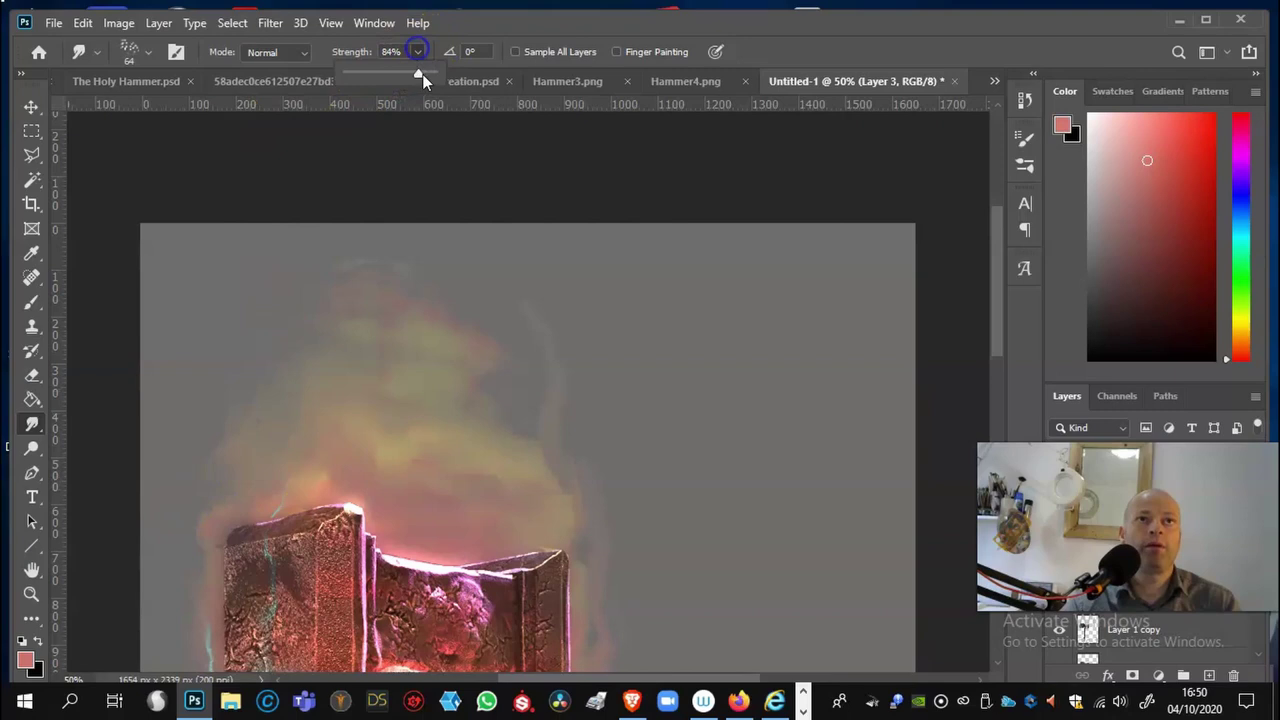
click(277, 334)
drag(288, 459, 289, 344)
drag(271, 483, 351, 403)
mouse_move(440, 483)
mouse_down()
mouse_move(486, 331)
mouse_move(429, 471)
mouse_up()
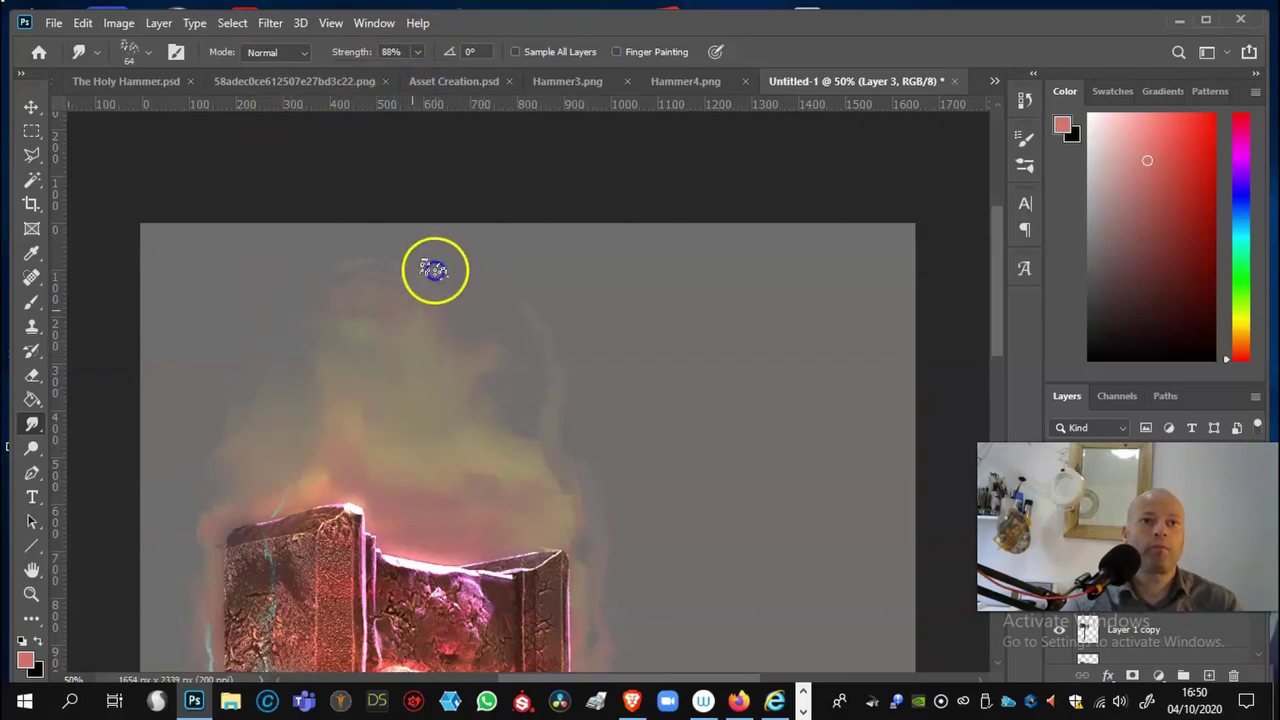
mouse_move(503, 522)
mouse_down()
mouse_move(474, 511)
mouse_move(540, 517)
mouse_move(612, 463)
mouse_up()
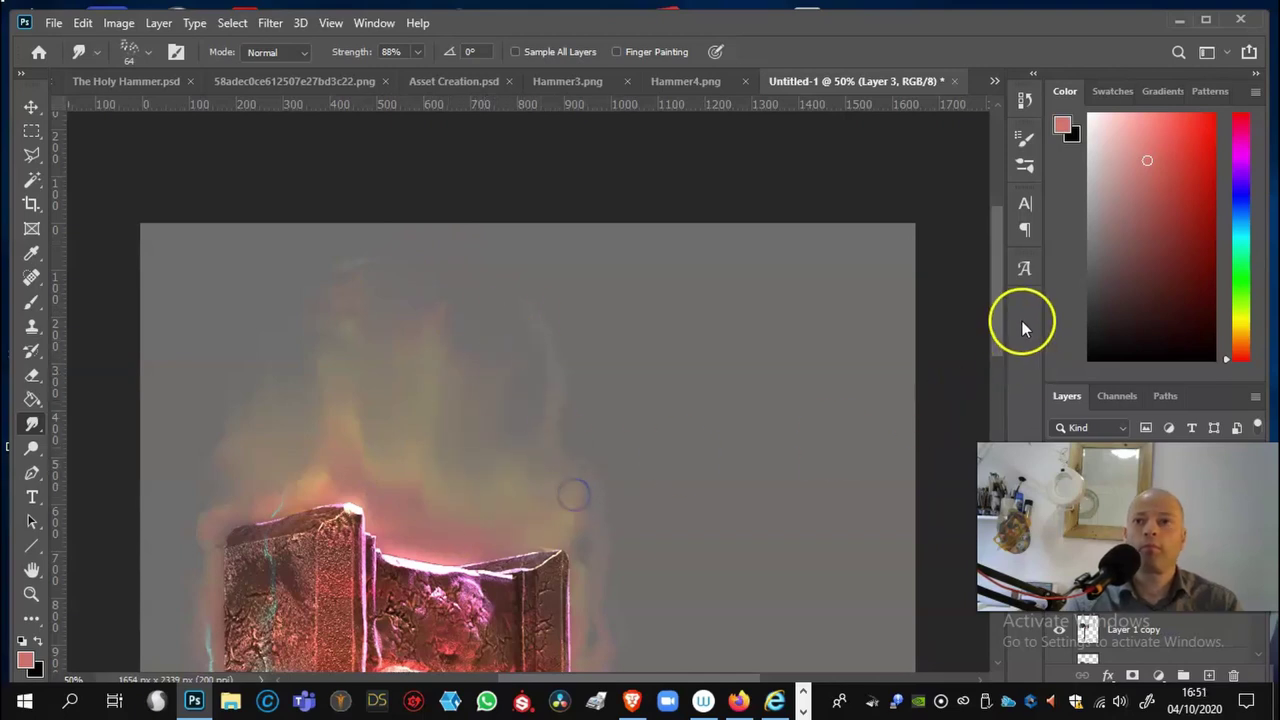
Step: Smudge the flame upward along the right side of the first hammer's head and blend it above the head
drag(993, 330, 997, 386)
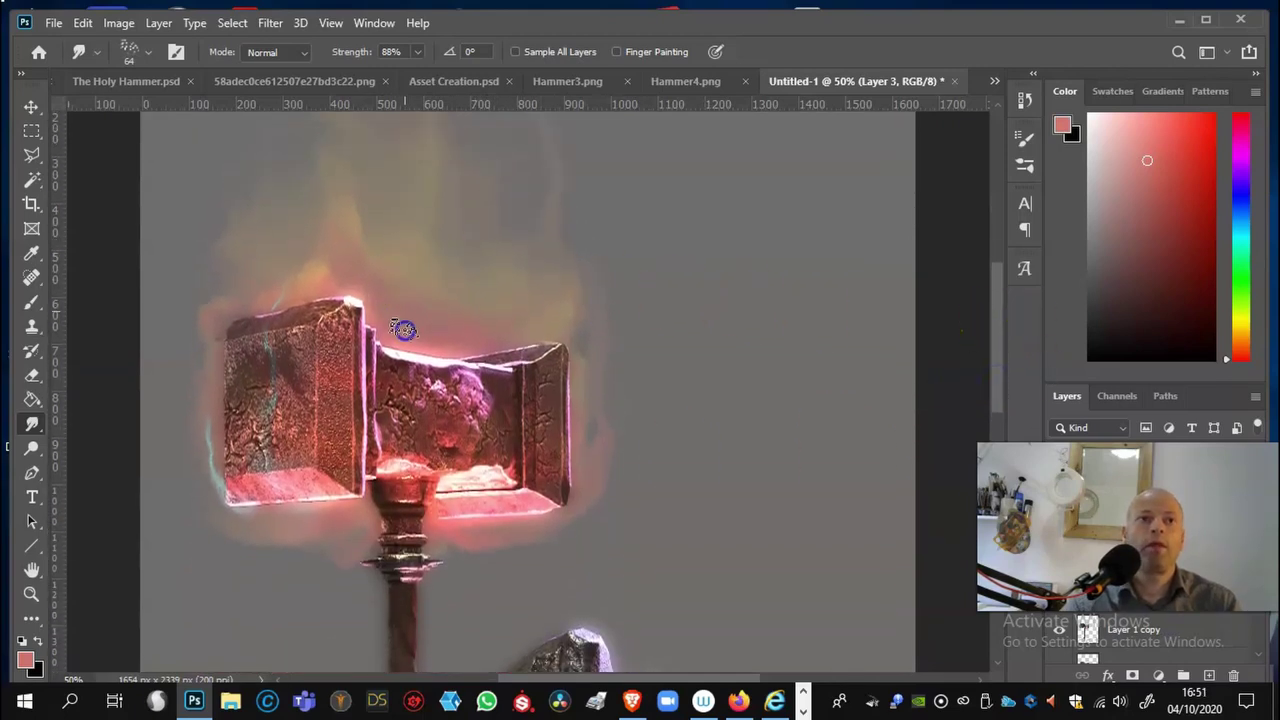
key(ctrl+minus)
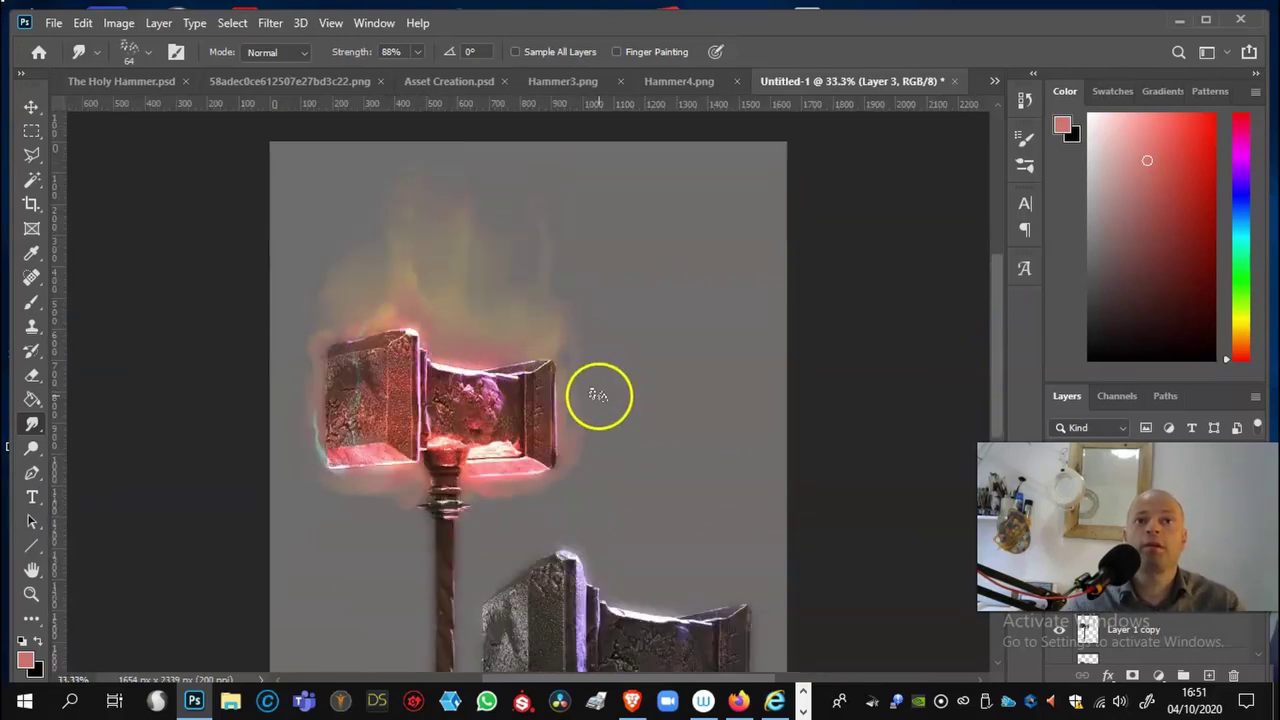
drag(596, 395, 553, 325)
mouse_move(596, 371)
mouse_down()
mouse_move(549, 314)
mouse_move(563, 277)
mouse_up()
mouse_move(564, 359)
mouse_down()
mouse_move(537, 249)
mouse_move(579, 364)
mouse_move(586, 308)
mouse_up()
mouse_move(571, 443)
mouse_down()
mouse_move(554, 440)
mouse_move(674, 471)
mouse_move(369, 320)
mouse_move(367, 335)
mouse_up()
drag(462, 303, 466, 305)
Step: Duplicate the flame layer, Layer 3, as Layer 3 copy
drag(998, 320, 1012, 369)
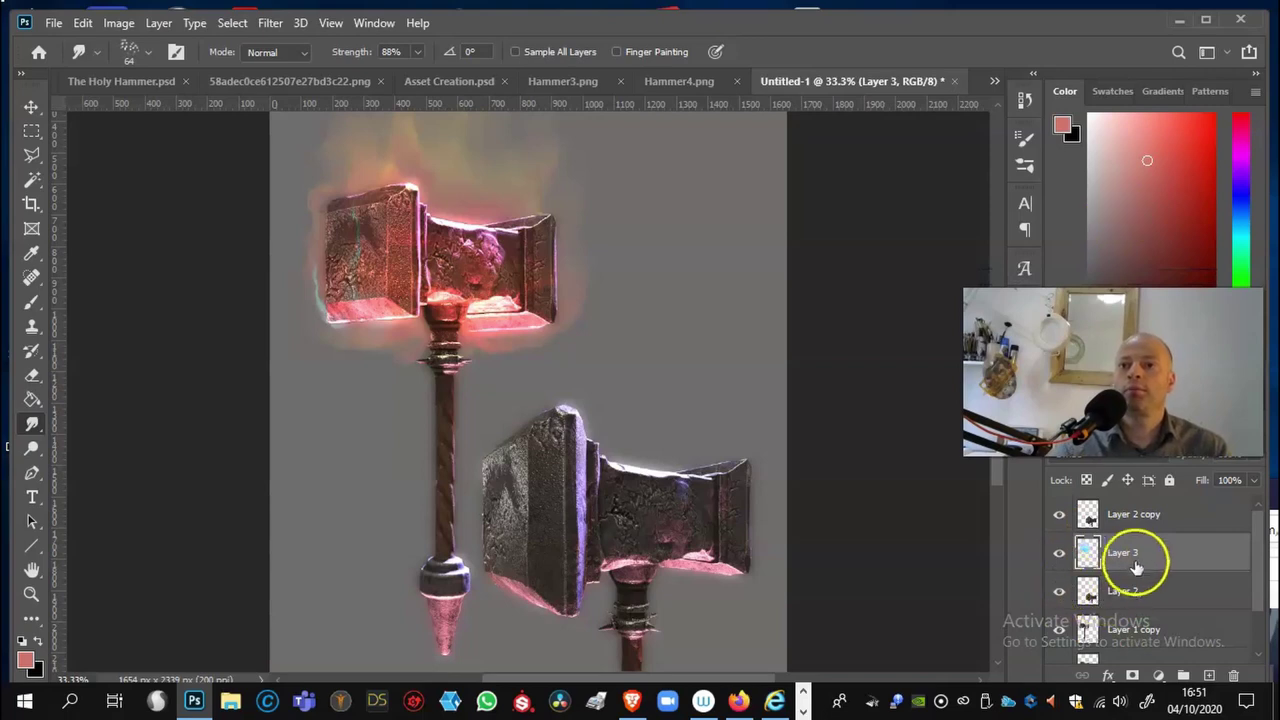
right_click(1143, 553)
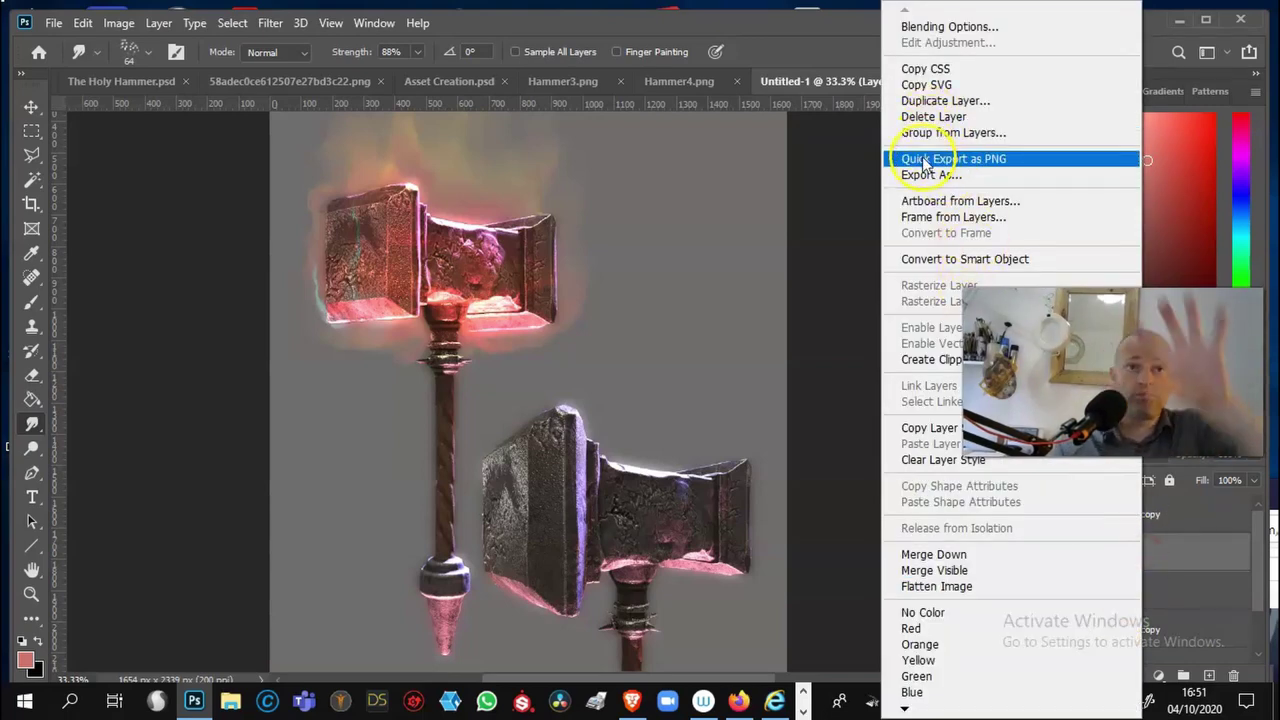
click(977, 103)
click(960, 115)
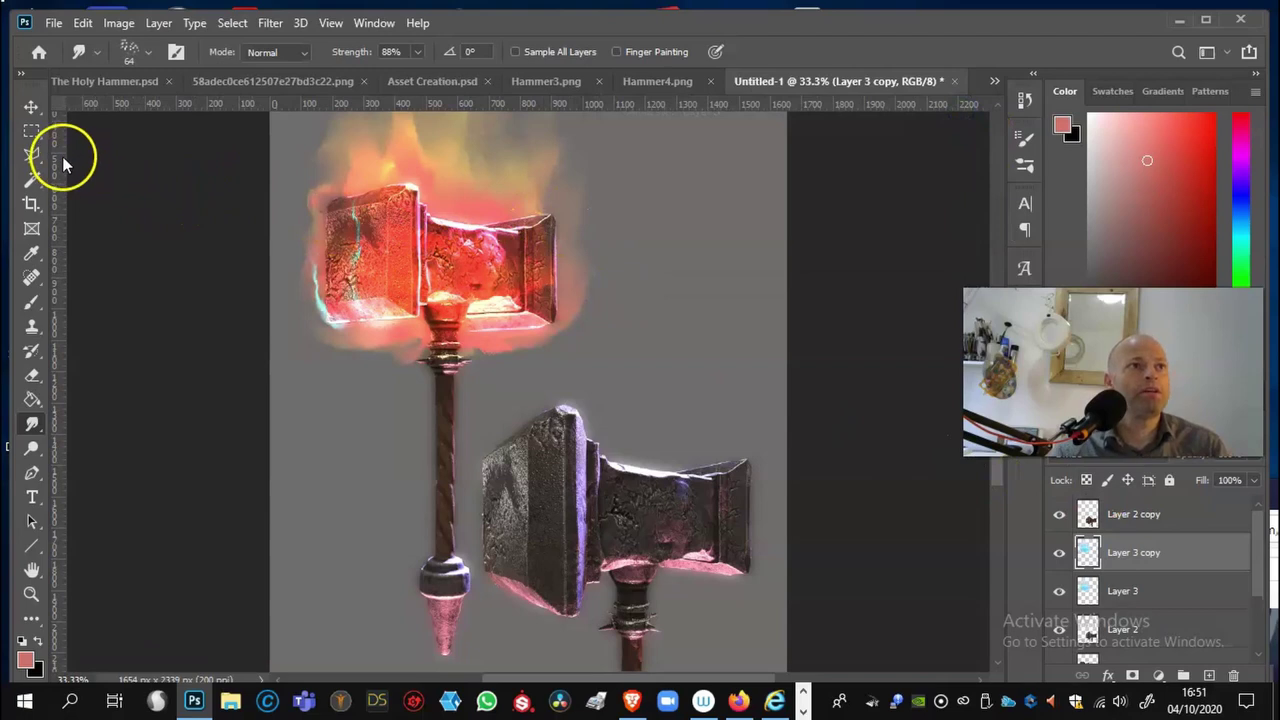
Step: Move the duplicated flame over the second hammer's head and place its layer above Layer 2 copy
click(31, 107)
drag(427, 245, 613, 485)
drag(1116, 545, 1127, 505)
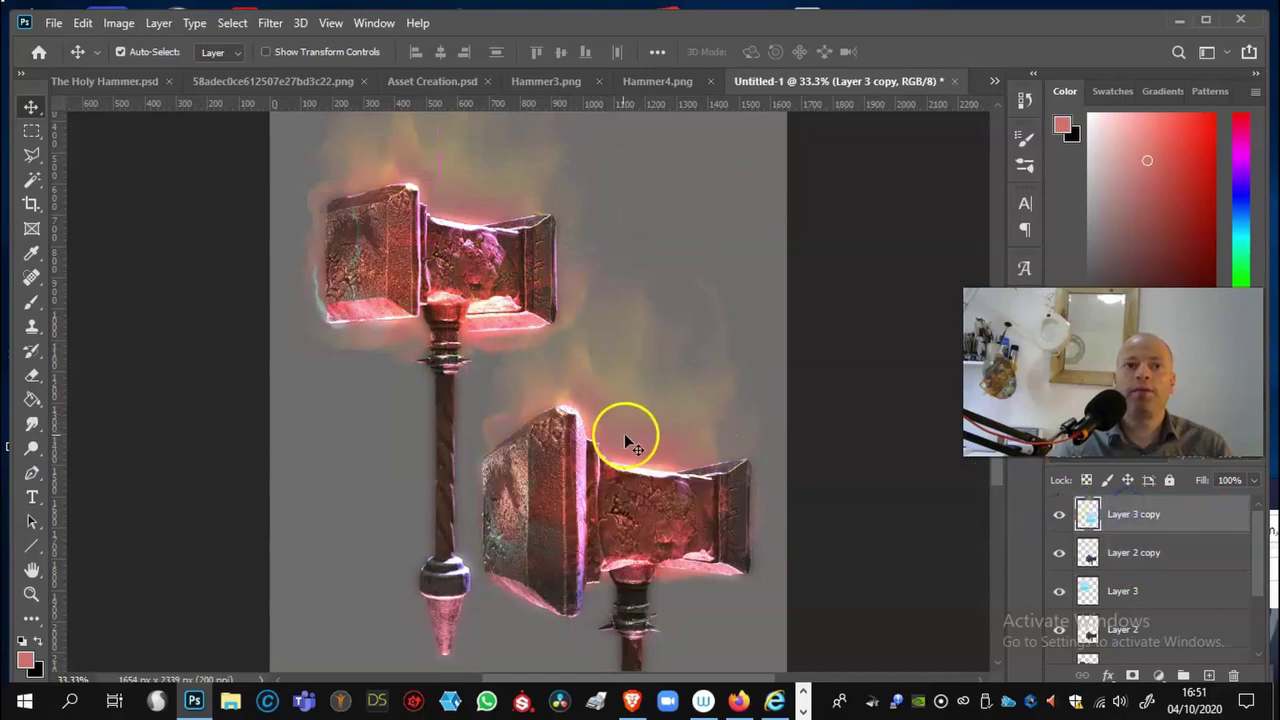
Step: Scale the second hammer's flame to 110.21% and warp it into taller tongues rising above the head
key(ctrl+t)
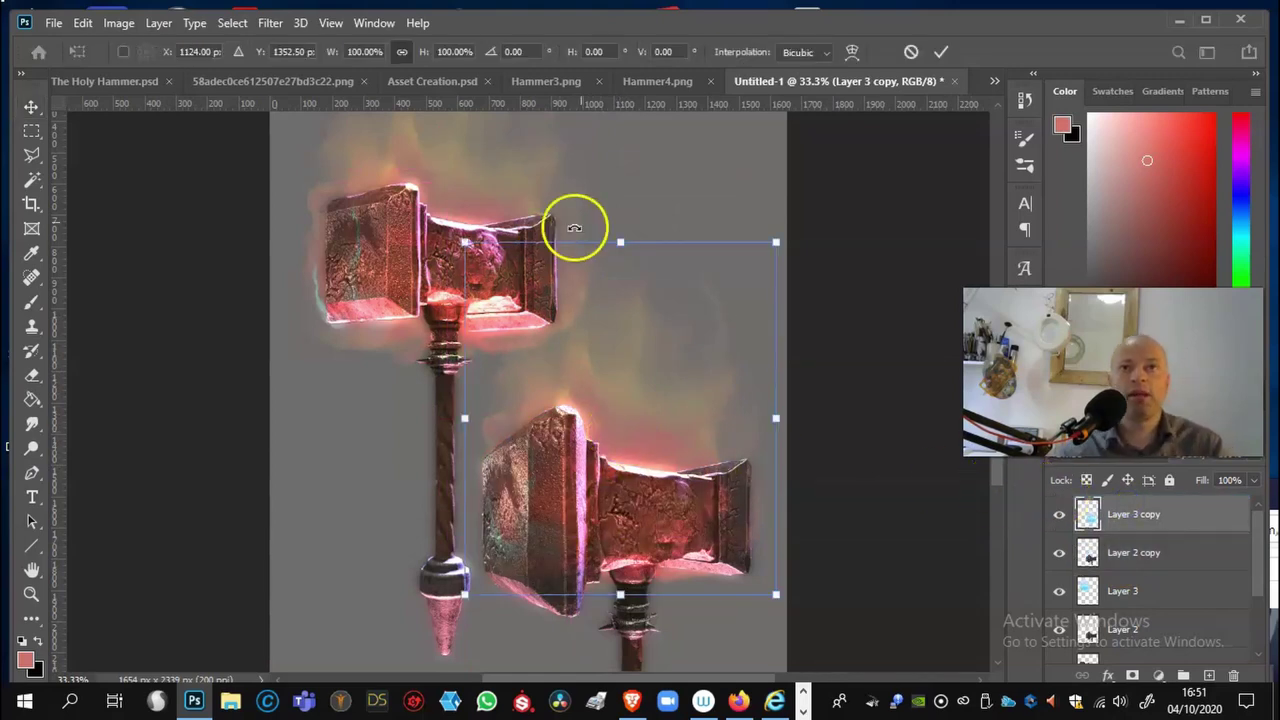
drag(622, 236, 620, 206)
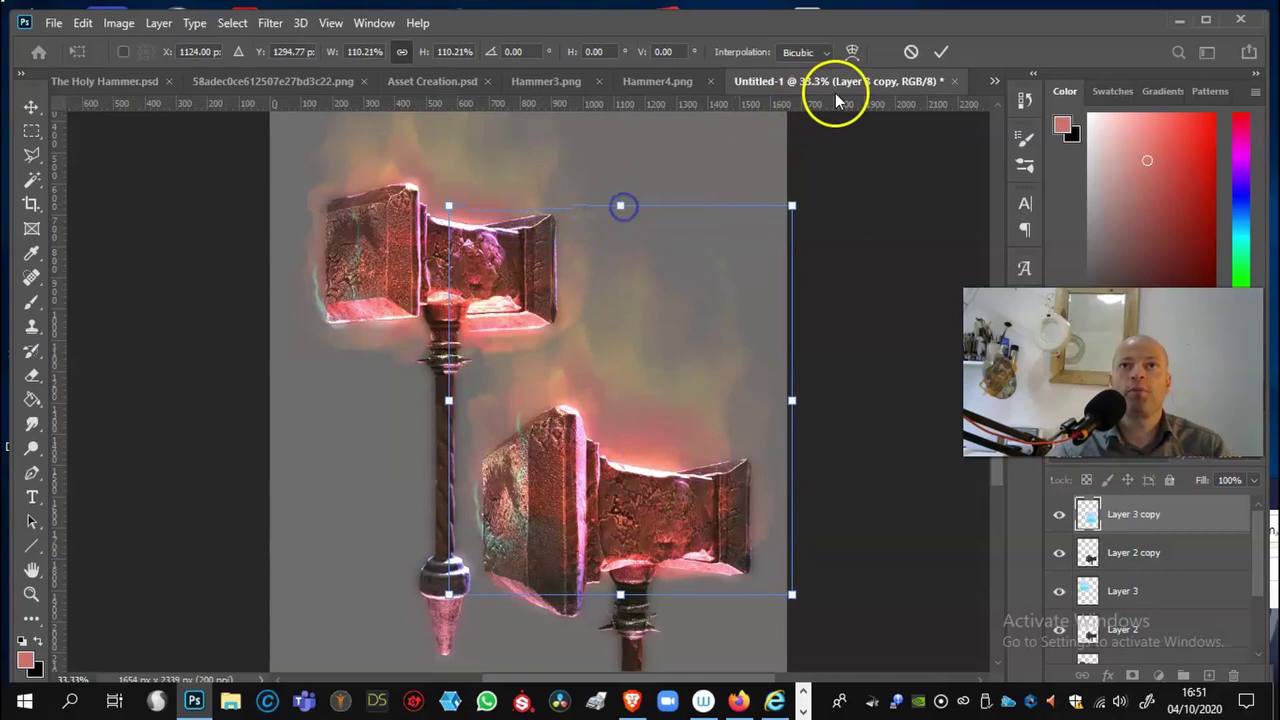
click(850, 51)
drag(571, 363, 585, 300)
drag(646, 220, 645, 113)
drag(742, 366, 705, 377)
key(Return)
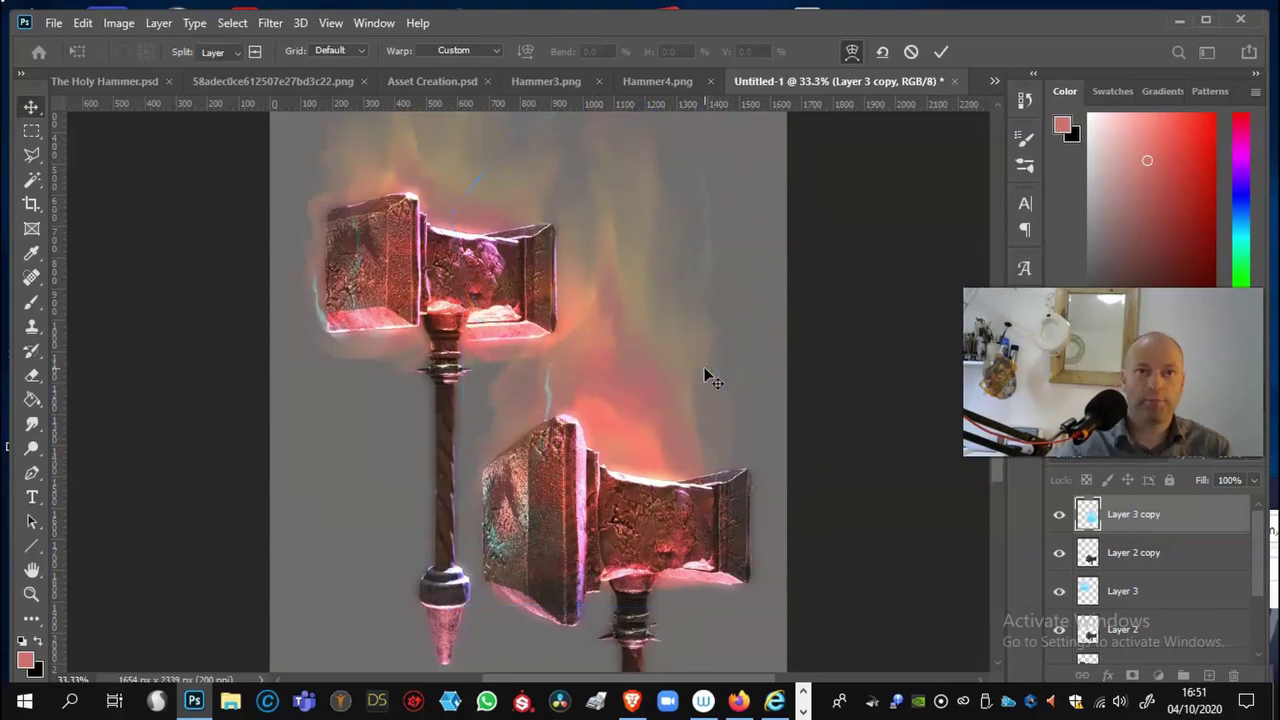
Step: Add the title "THE HOLY HAMMER" on three centred lines in Castellar Regular, 18 pt, above the first hammer
key(ctrl+minus)
key(ctrl+minus)
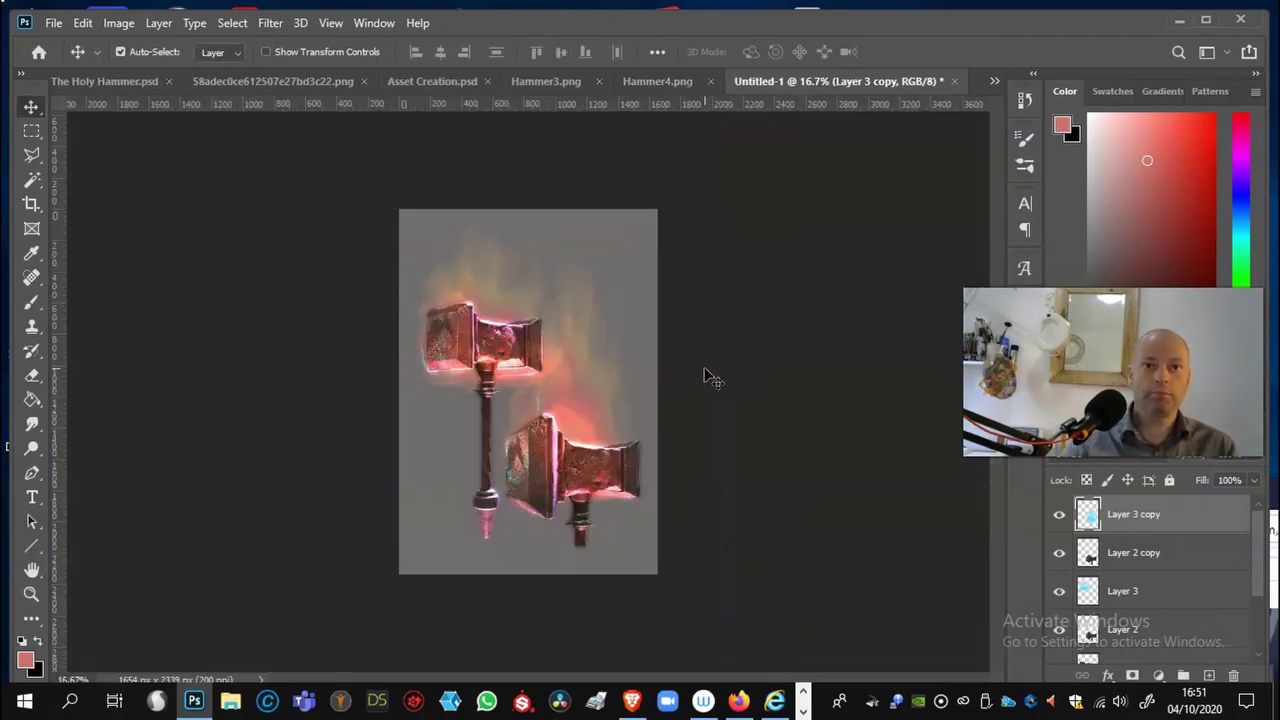
click(32, 499)
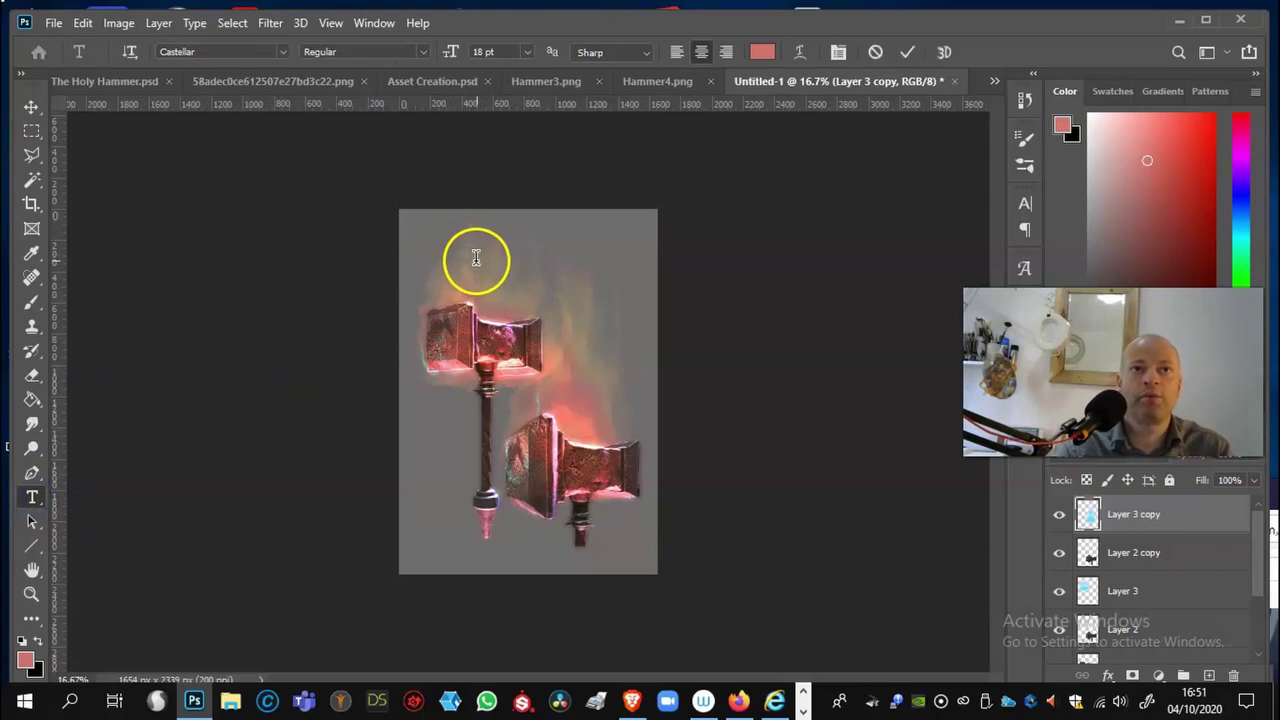
click(476, 258)
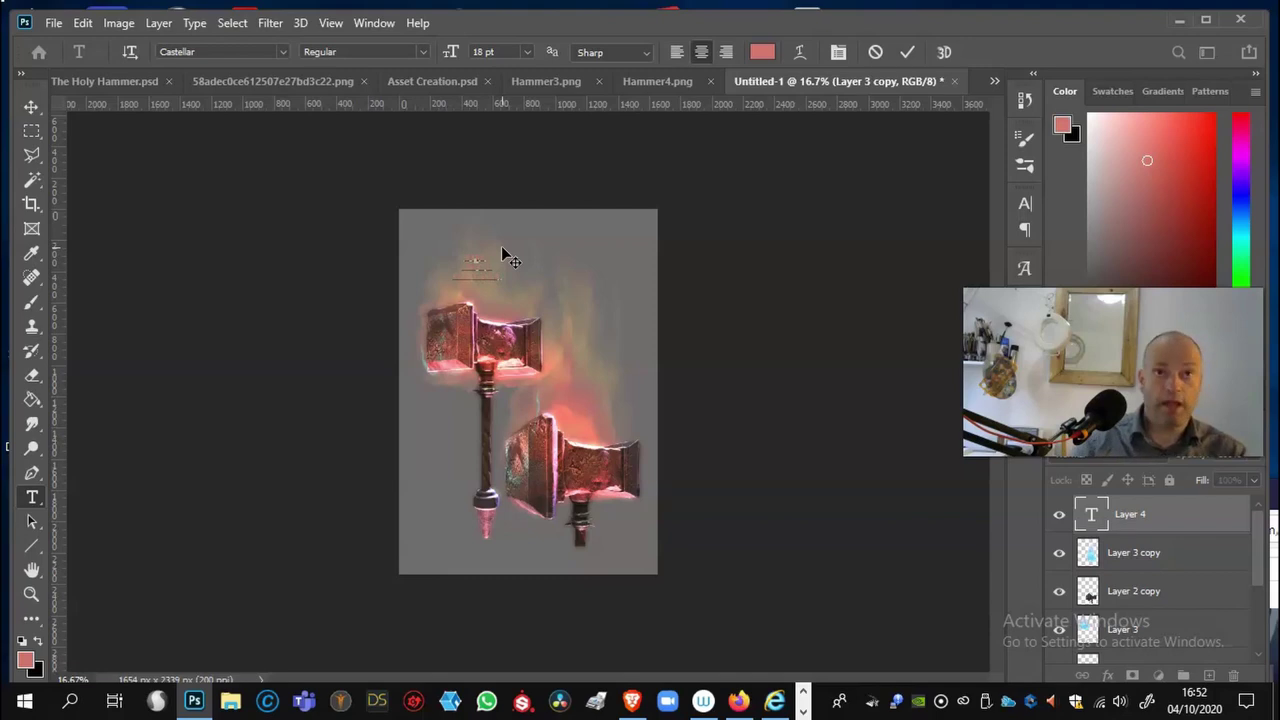
click(30, 108)
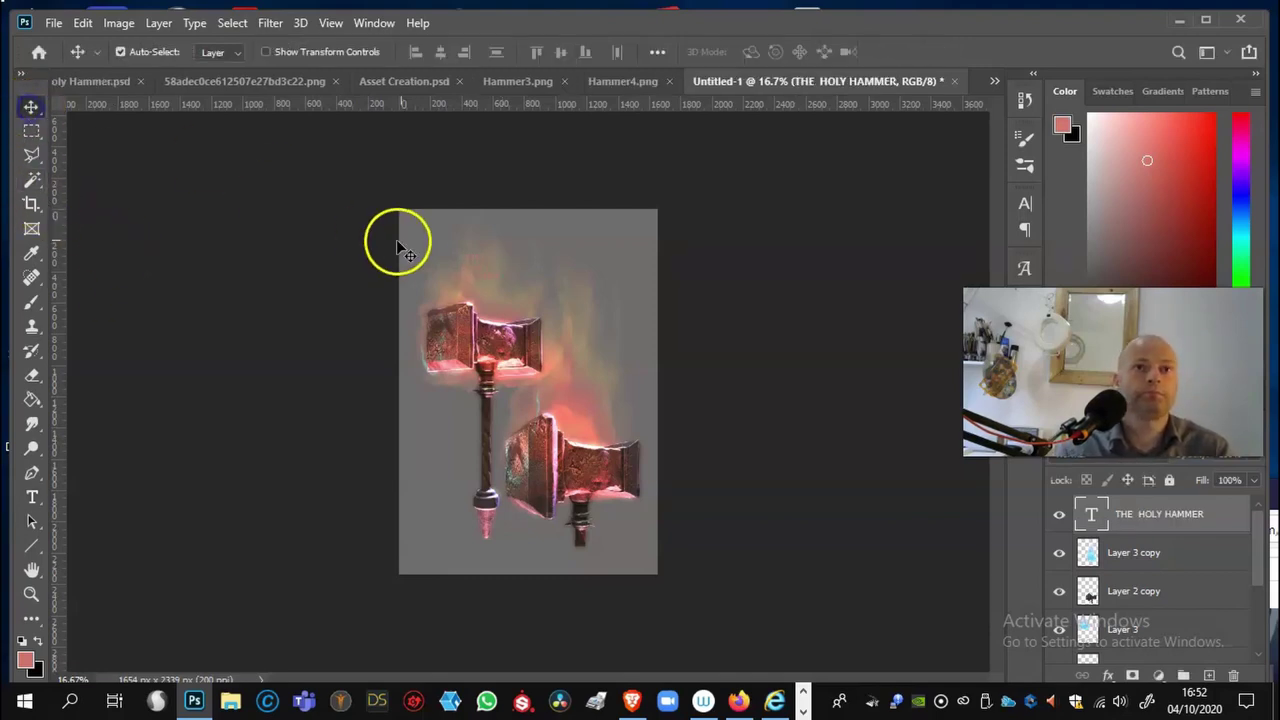
Step: Scale the title to 195.32% and move it to the sheet's upper right area
key(ctrl+t)
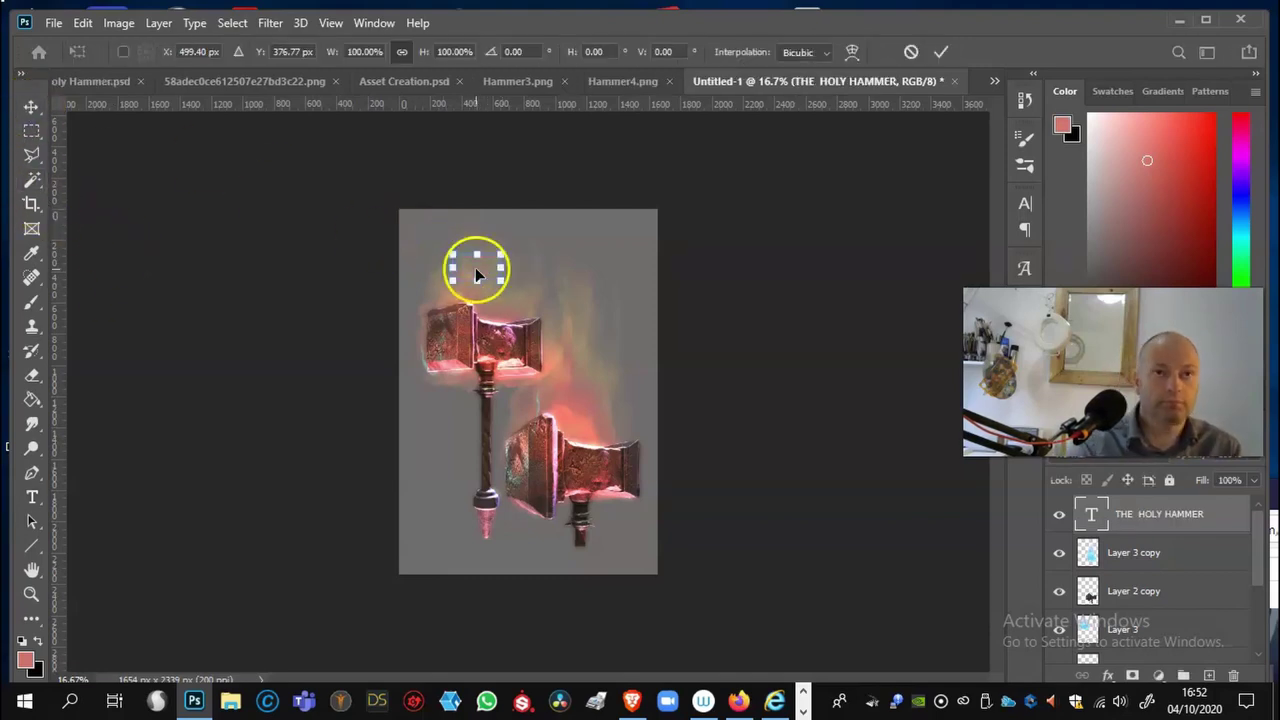
drag(500, 279, 598, 264)
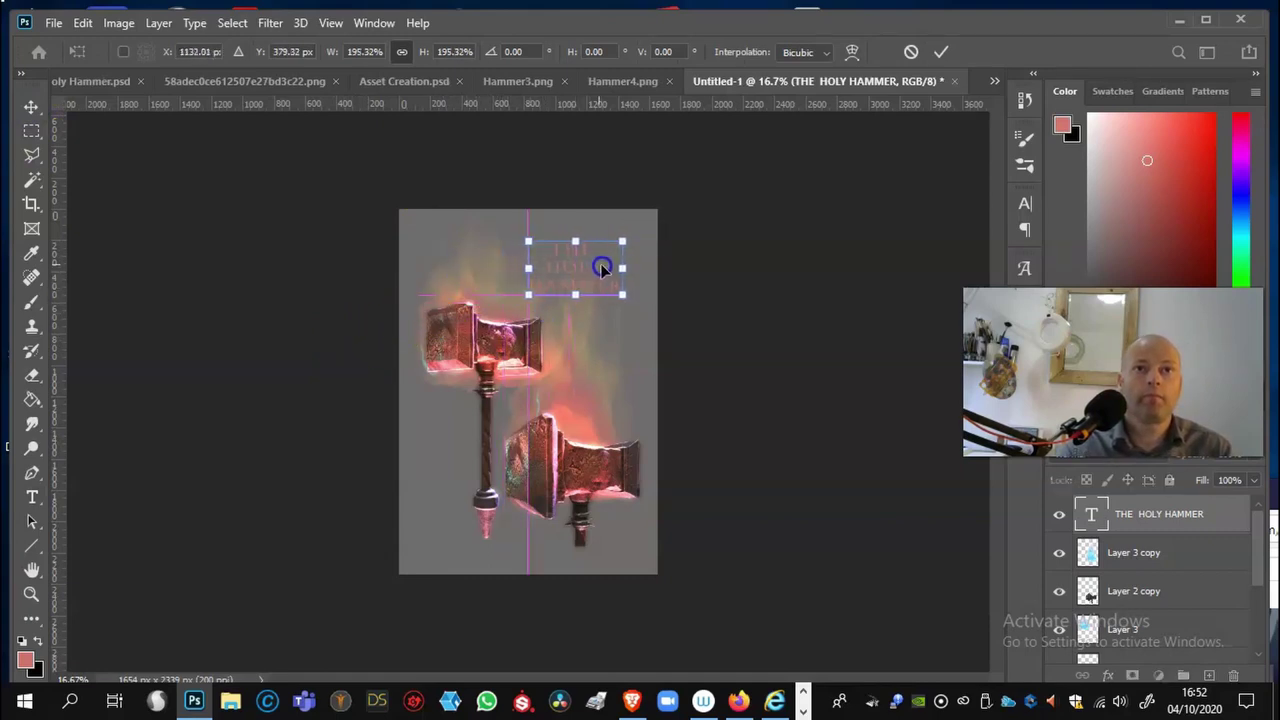
key(Return)
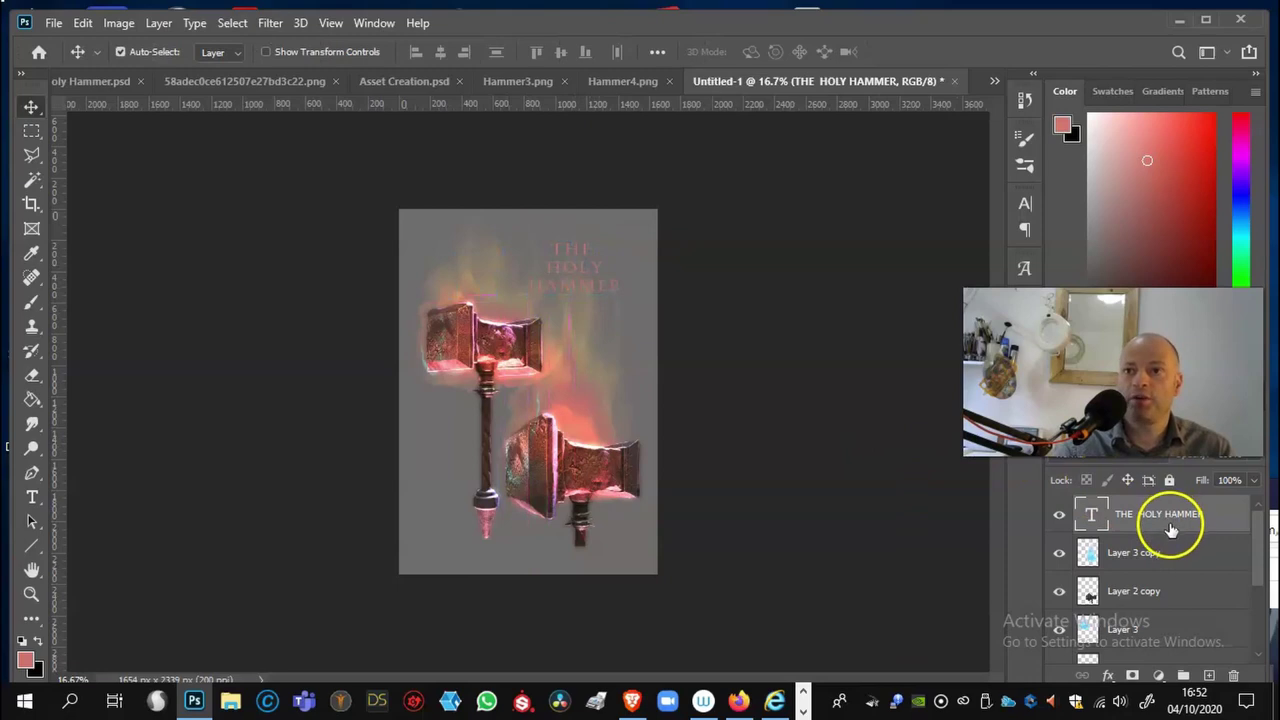
Step: Select the whole "THE HOLY HAMMER" title text and try to switch its font to Trajan Color
key(ctrl+plus)
key(ctrl+plus)
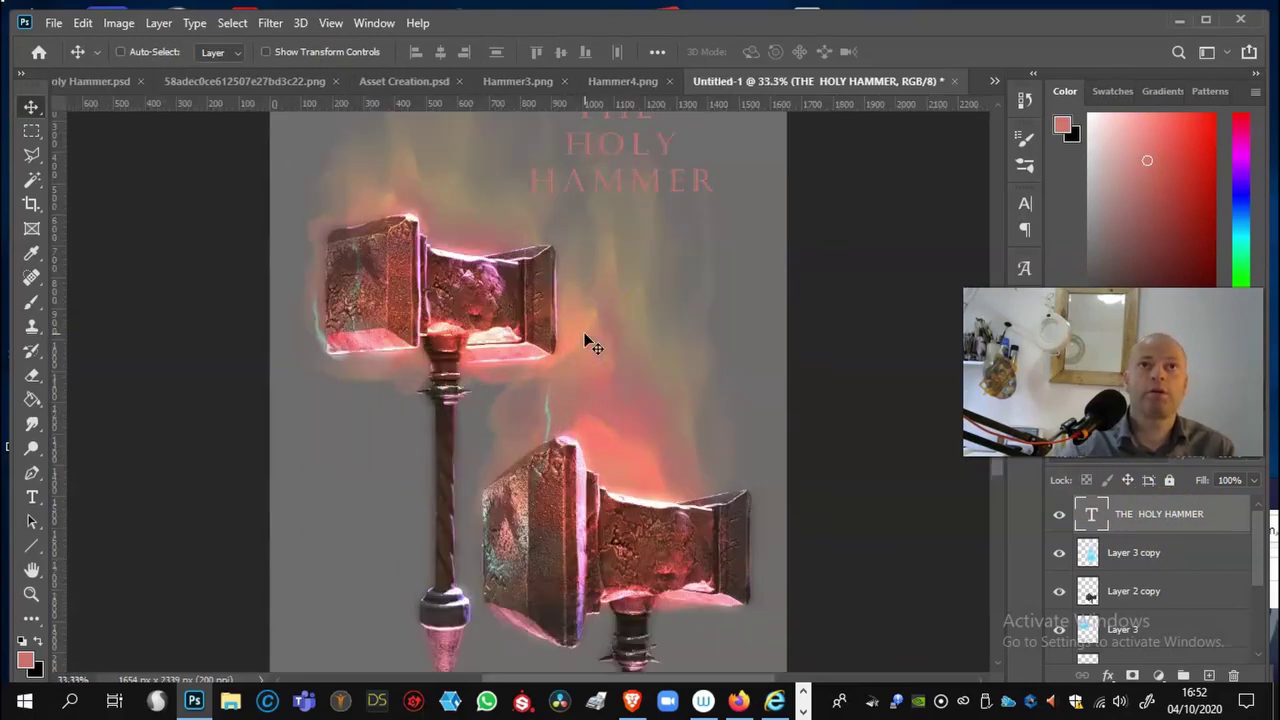
scroll(900, 420, up, 5)
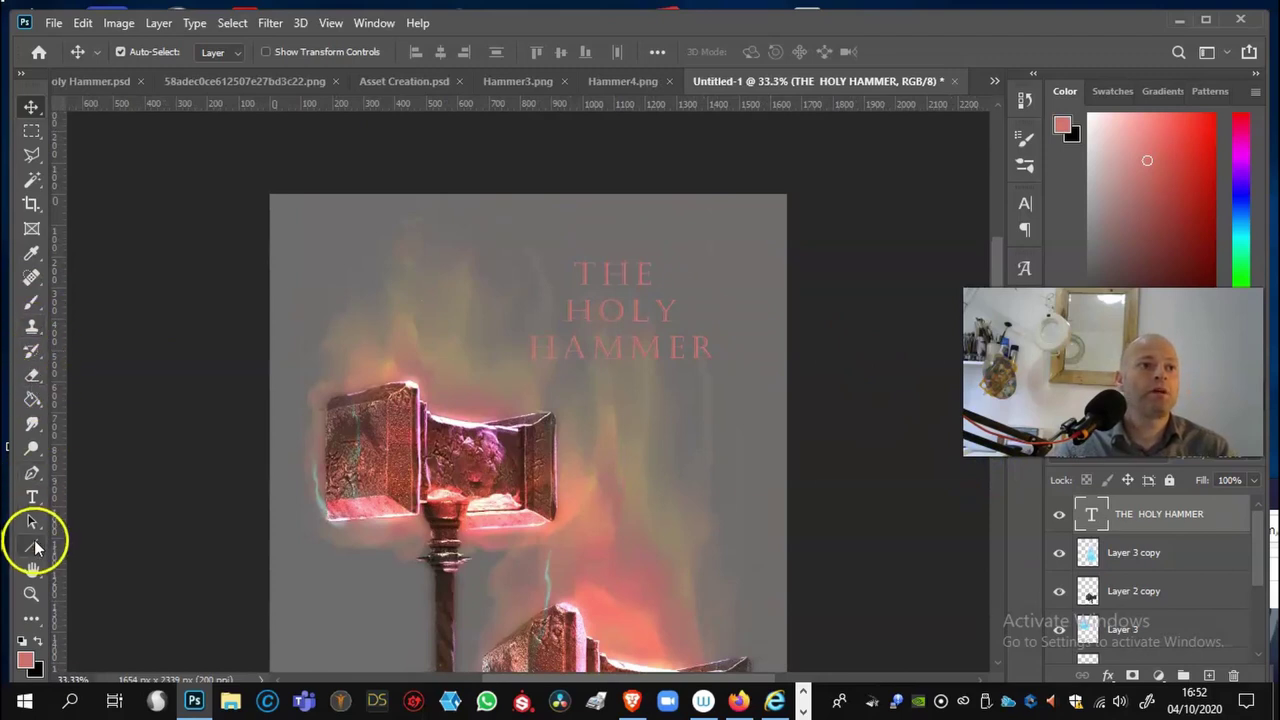
click(31, 497)
click(688, 346)
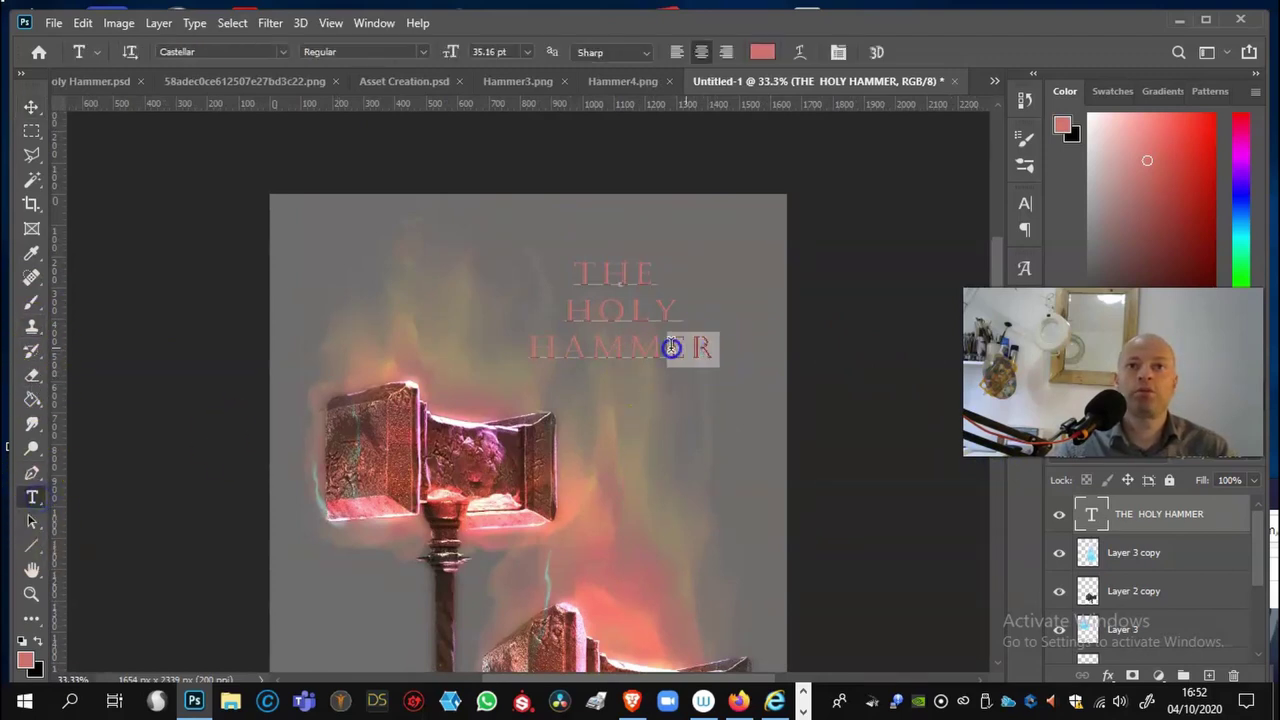
drag(709, 345, 509, 260)
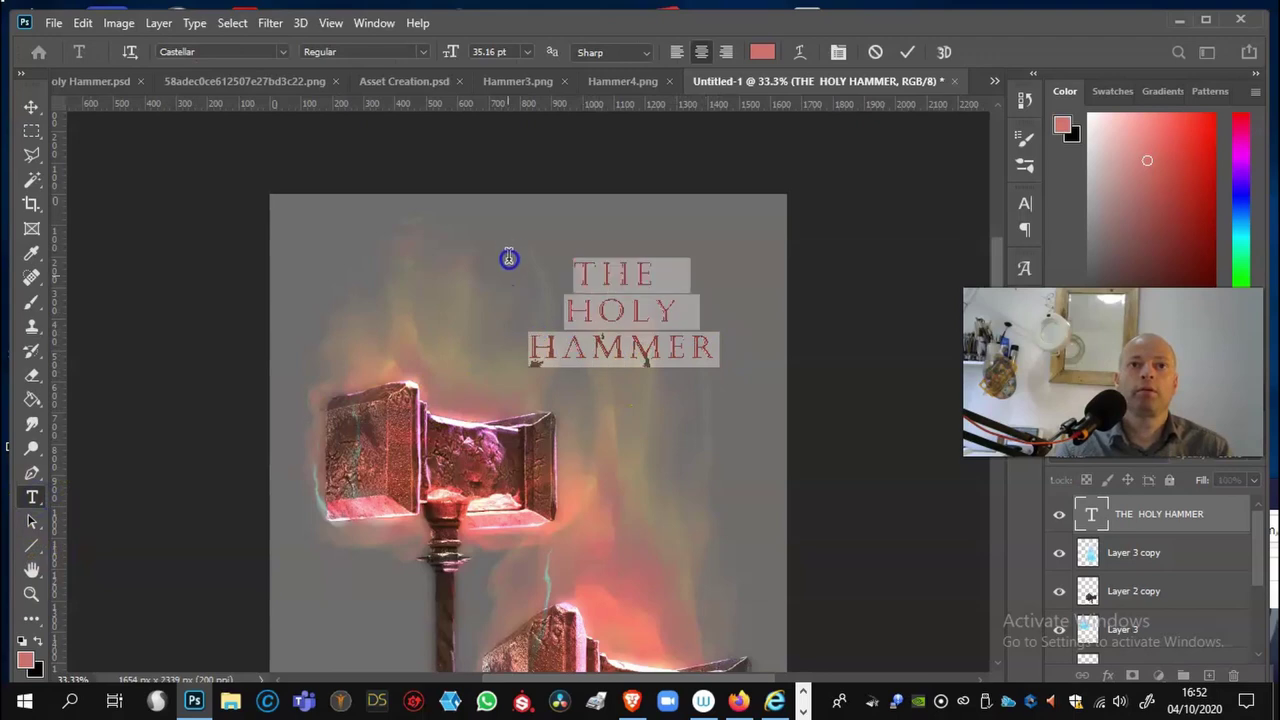
click(284, 52)
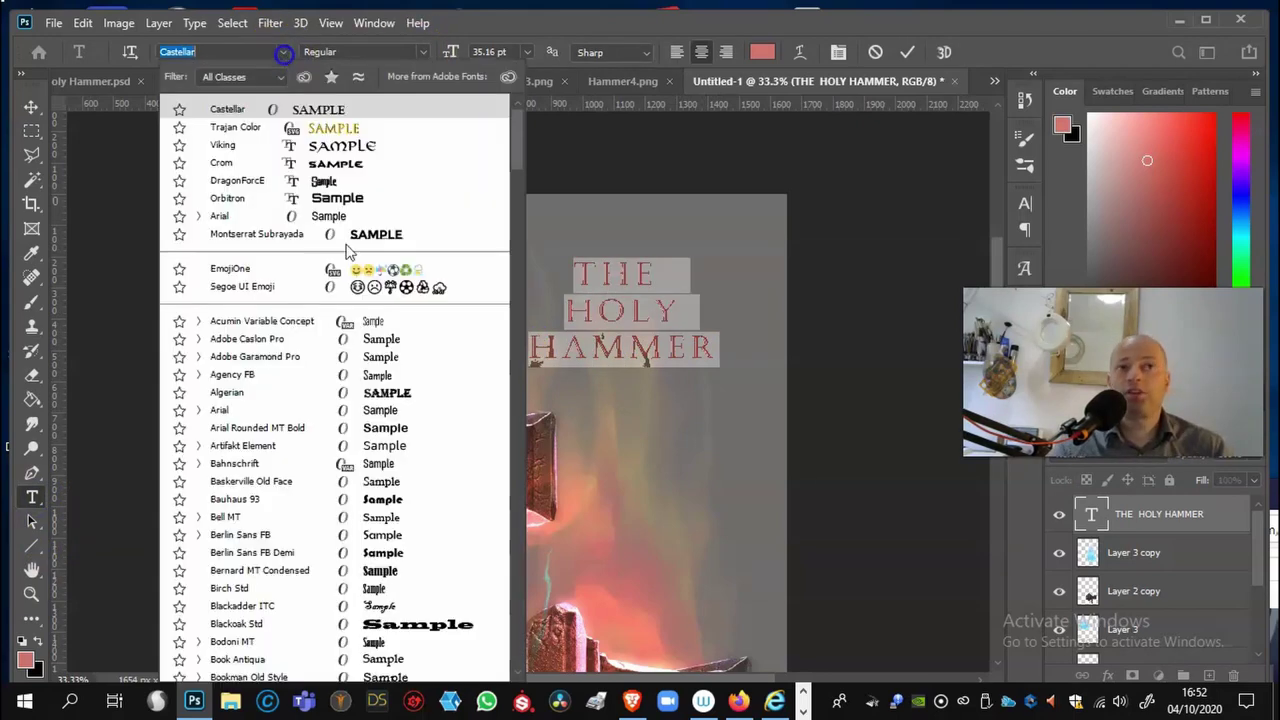
click(393, 133)
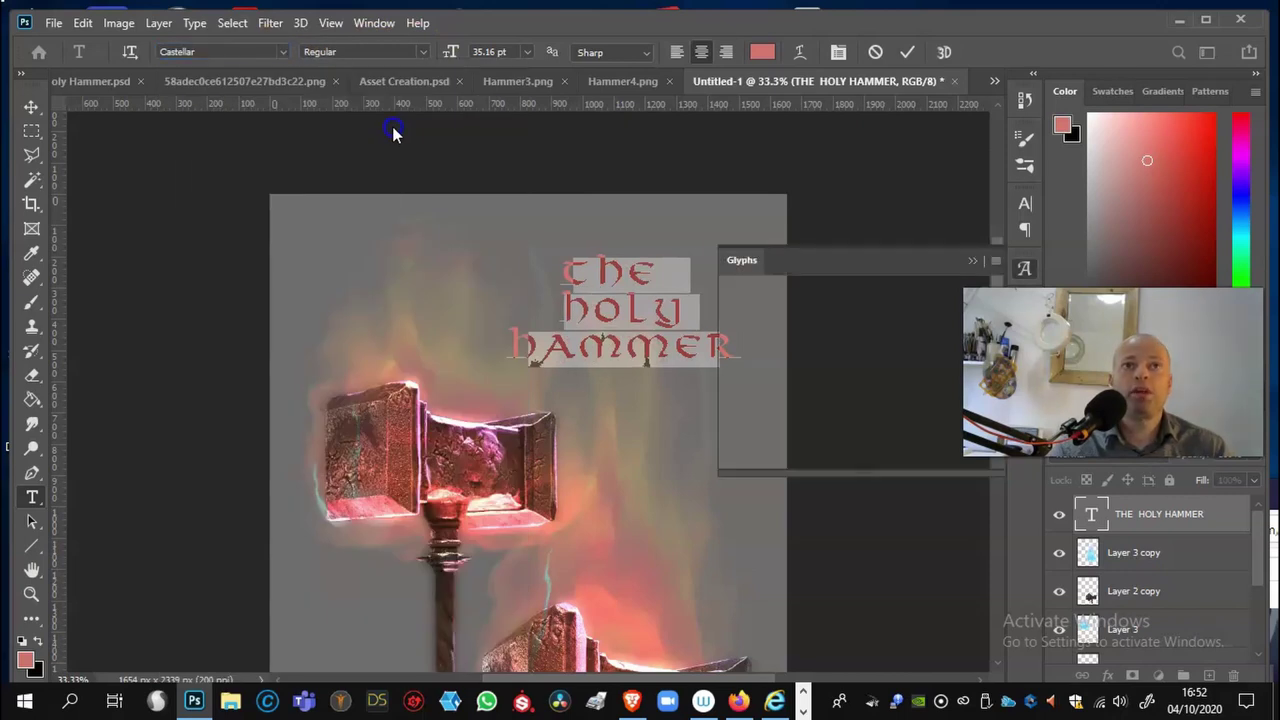
Step: Set the title's font to Trajan Color Concept, commit the text and collapse the Glyphs panel
click(284, 52)
click(284, 52)
click(282, 53)
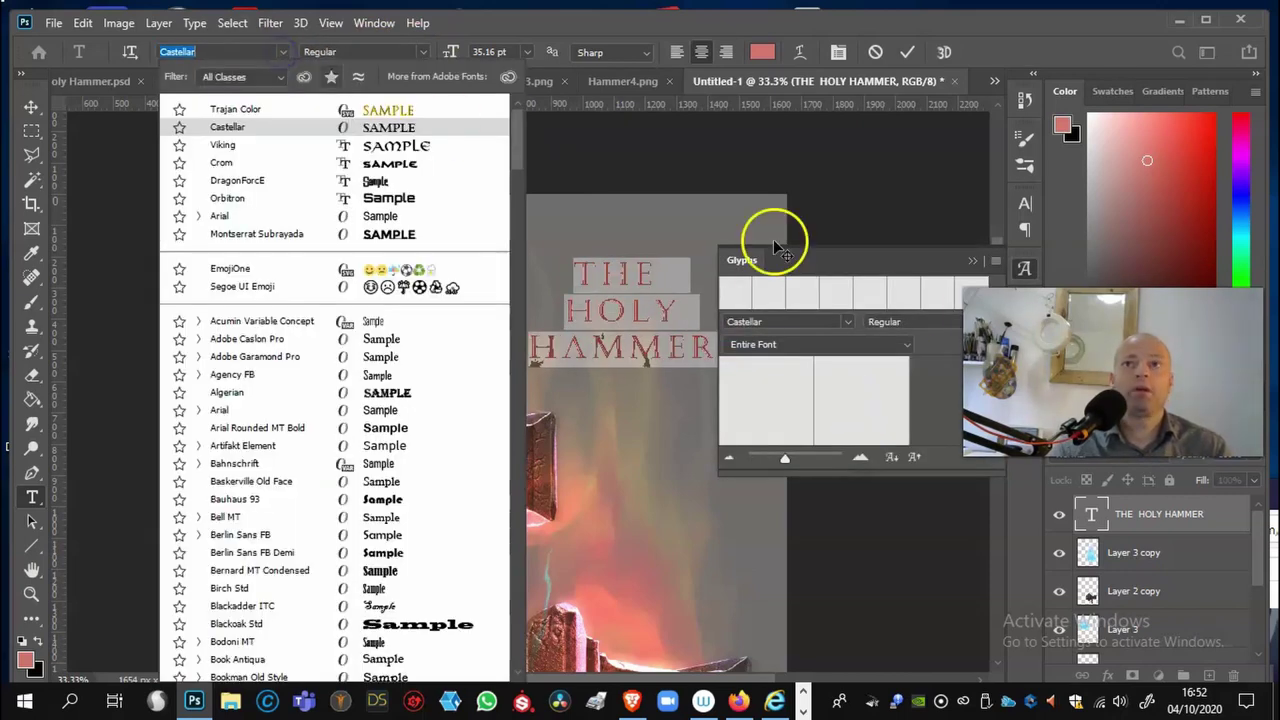
click(929, 265)
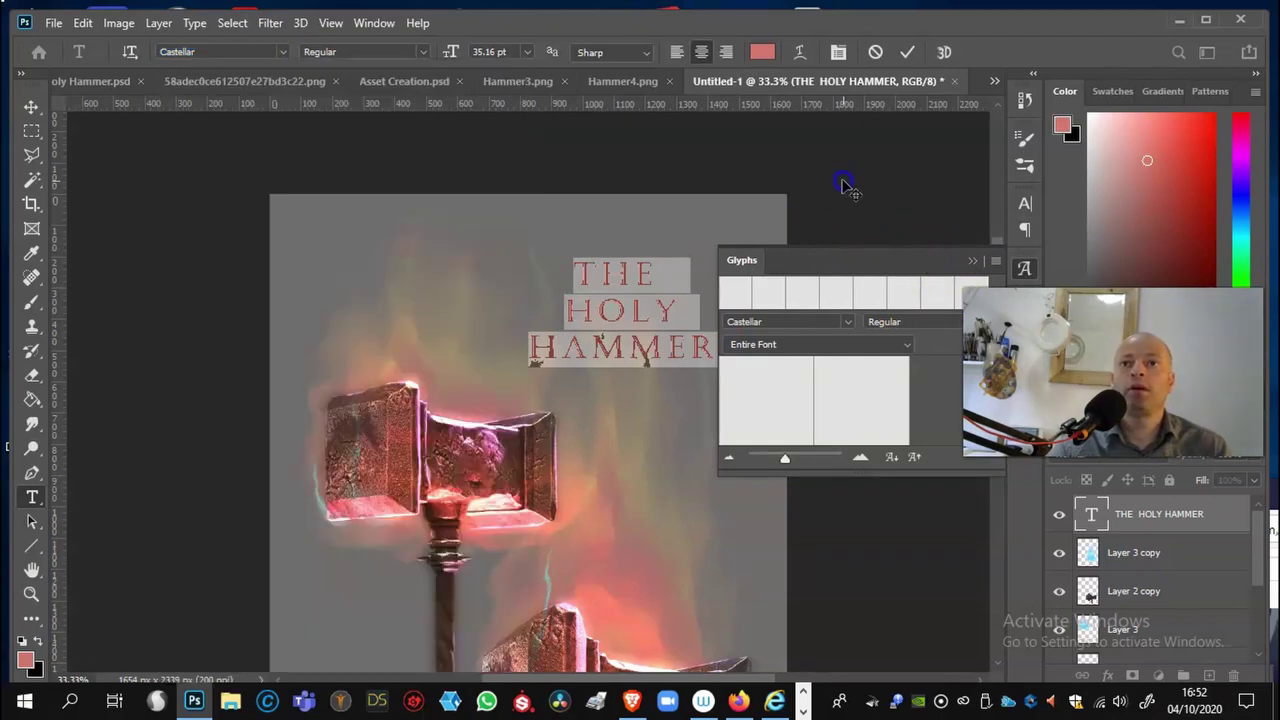
click(284, 52)
click(378, 113)
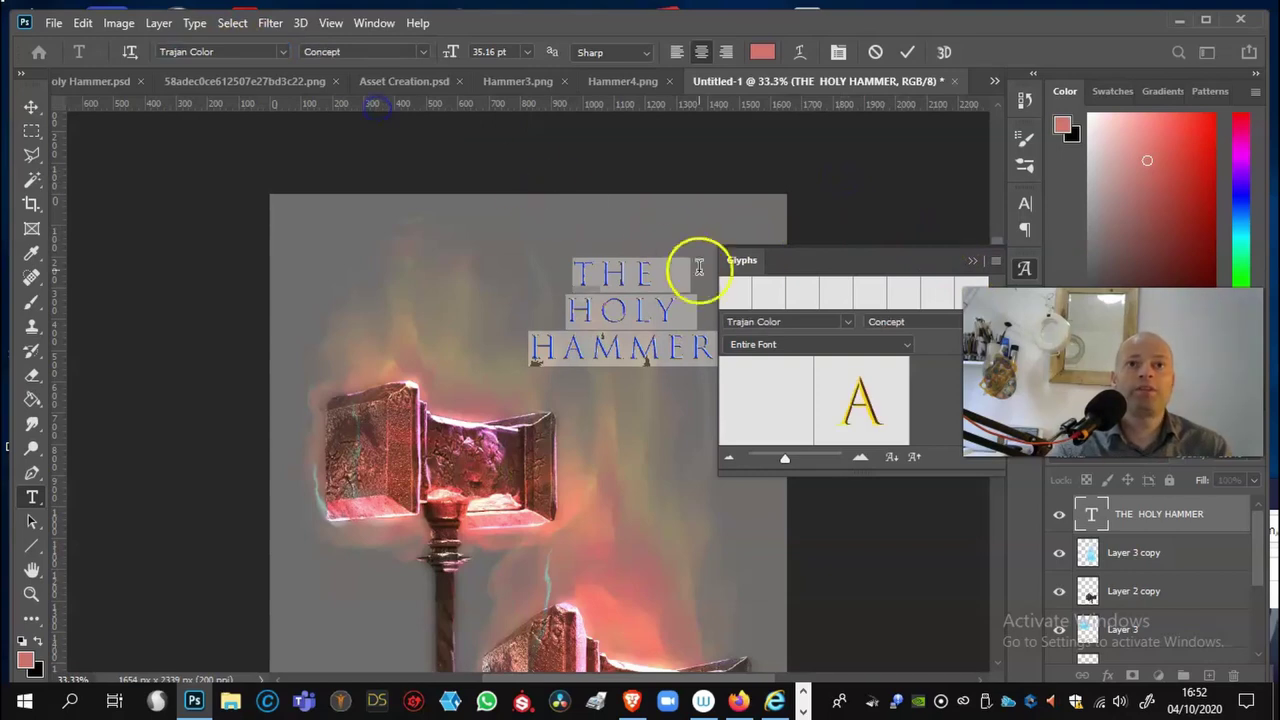
click(890, 457)
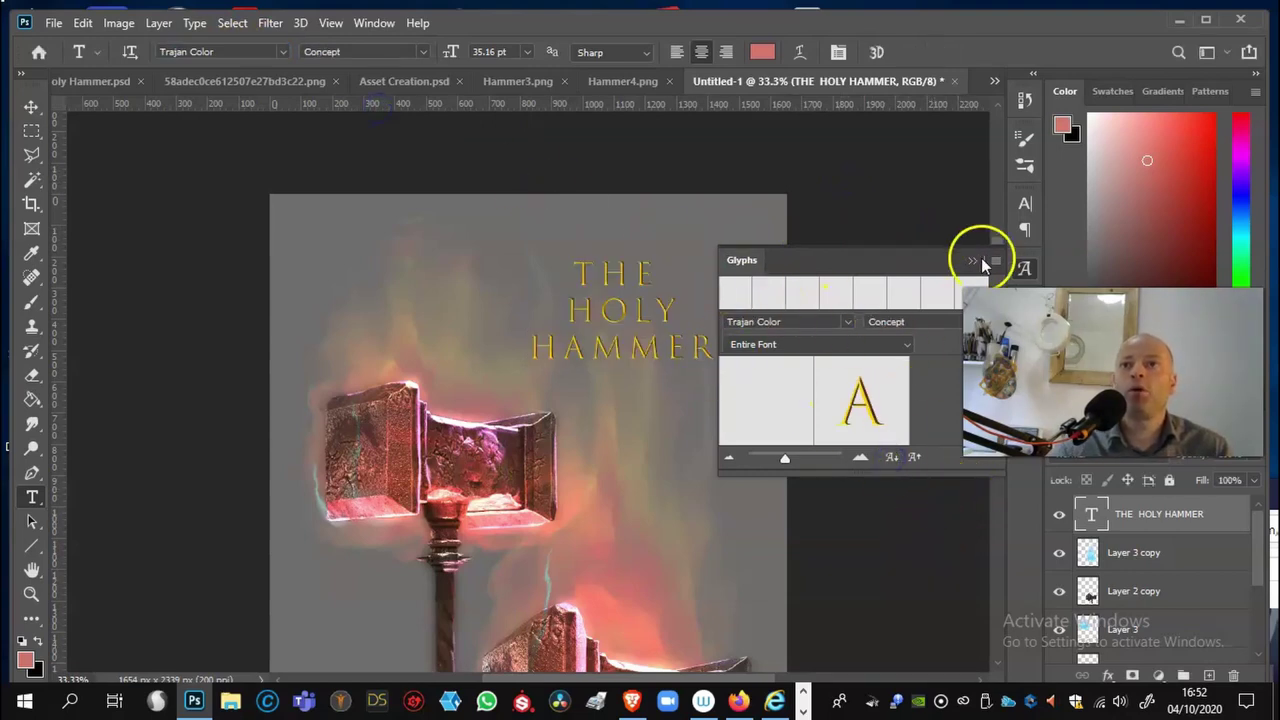
click(975, 258)
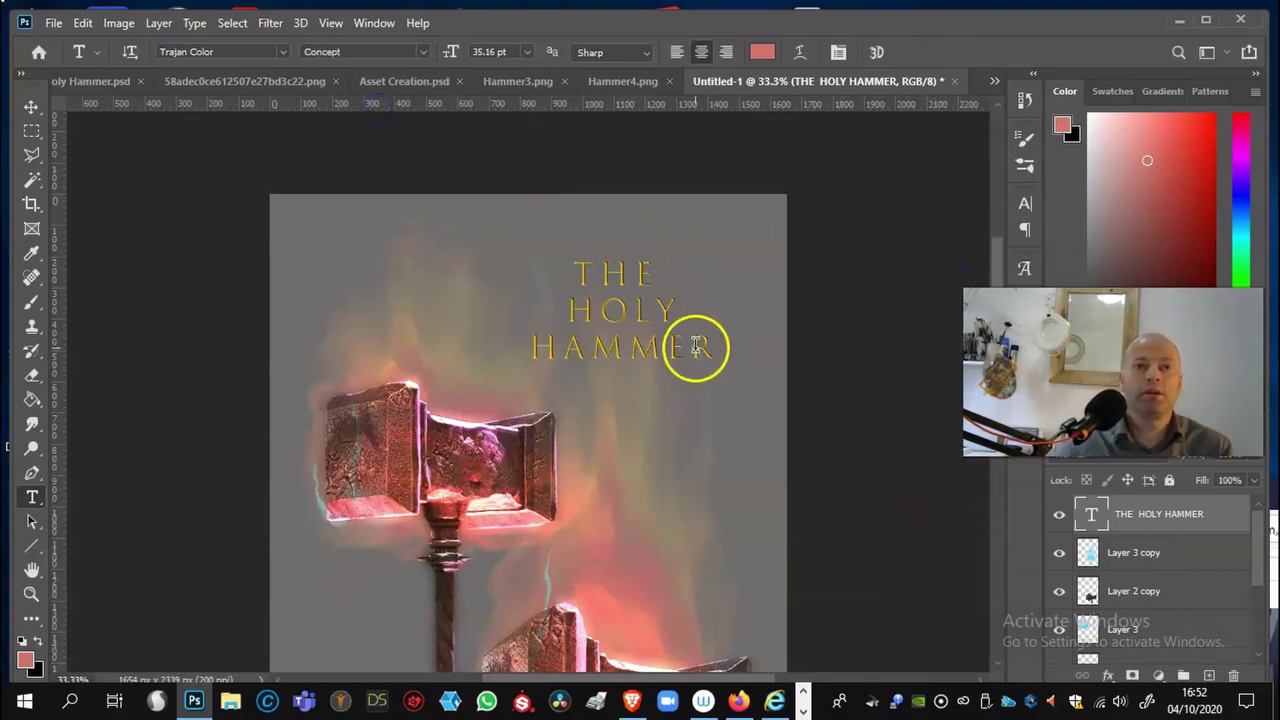
Step: Review the finished sheet alongside Asset Creation.psd, the blue flame PNG and the designs in Hammer Sketches-Recovered.psd
key(ctrl+minus)
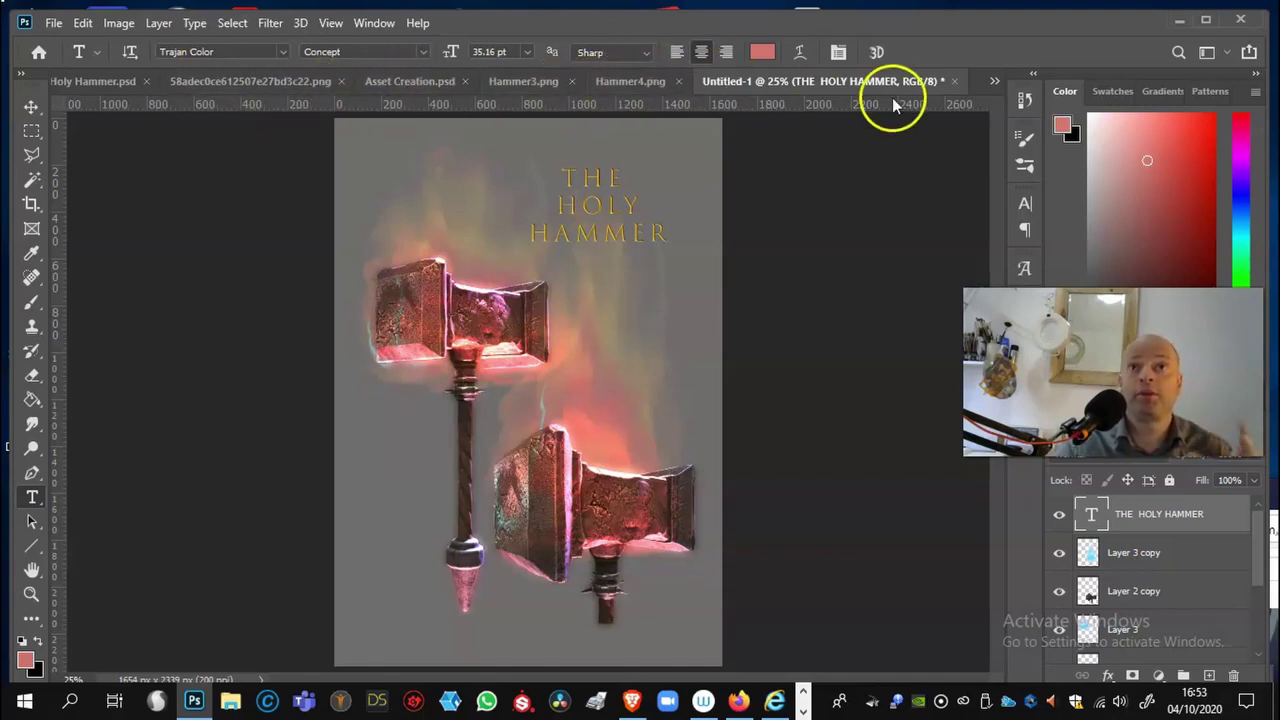
click(993, 81)
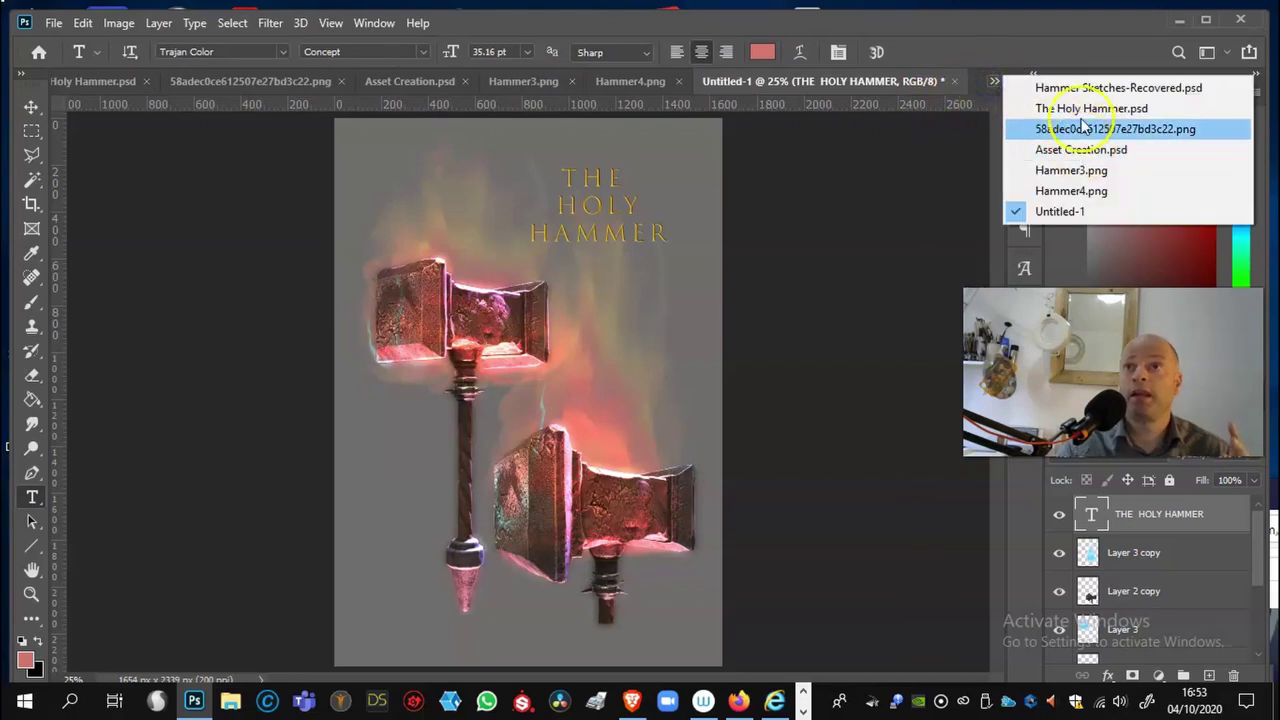
click(1083, 152)
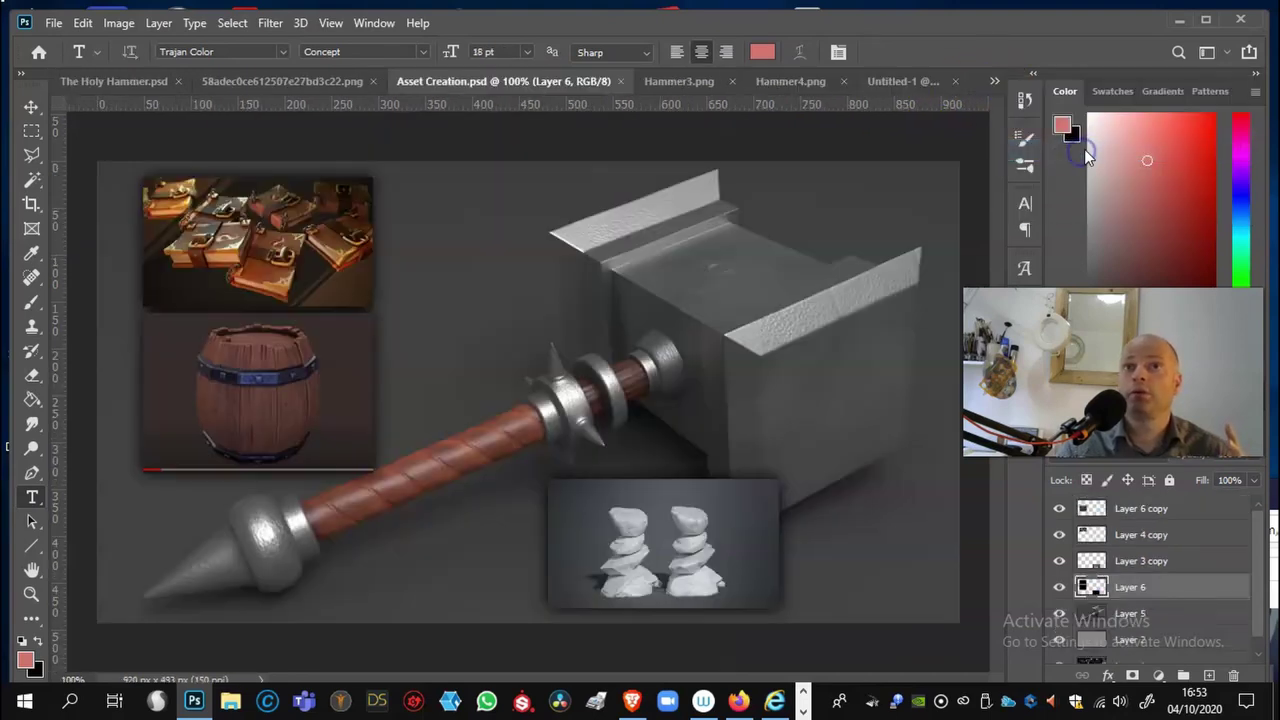
click(322, 81)
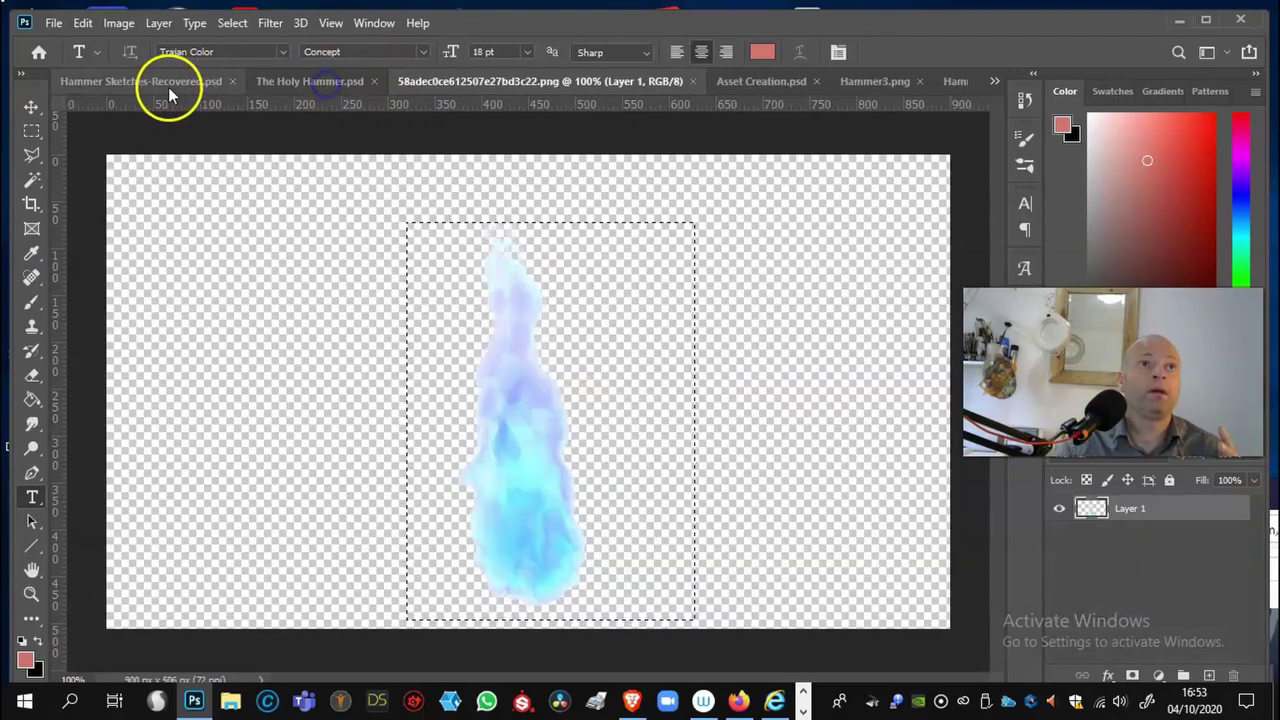
click(149, 84)
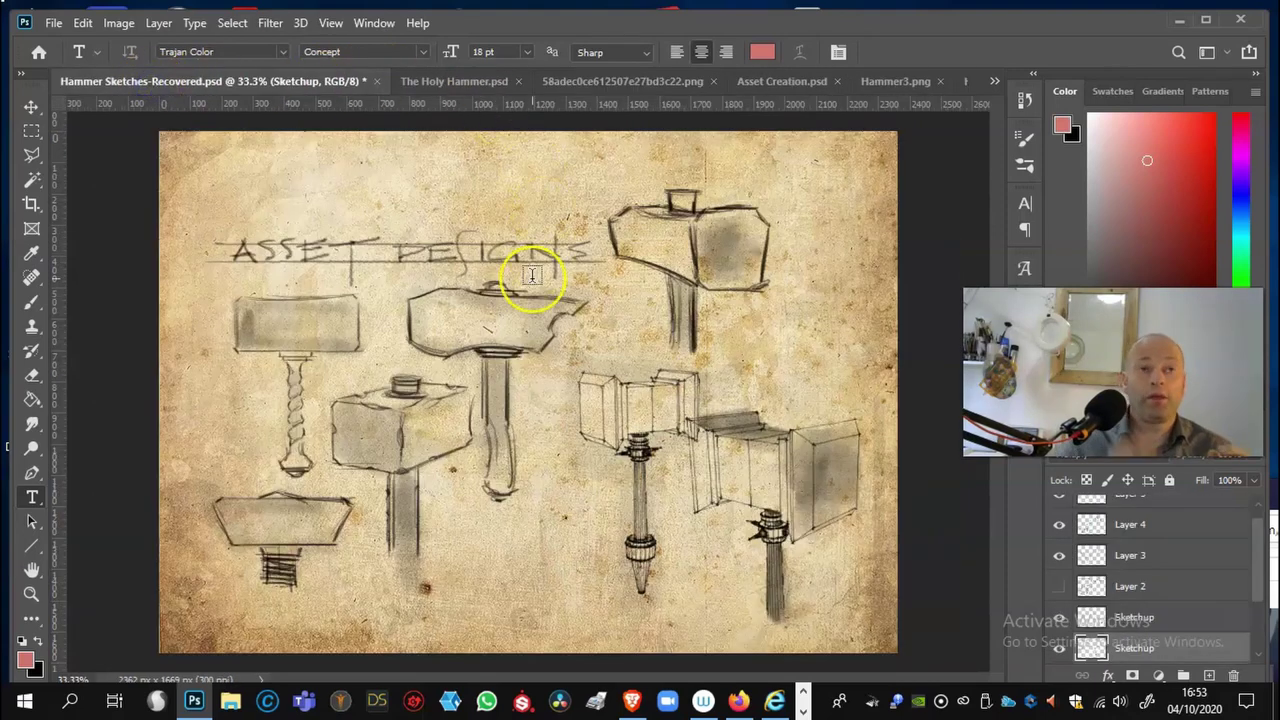